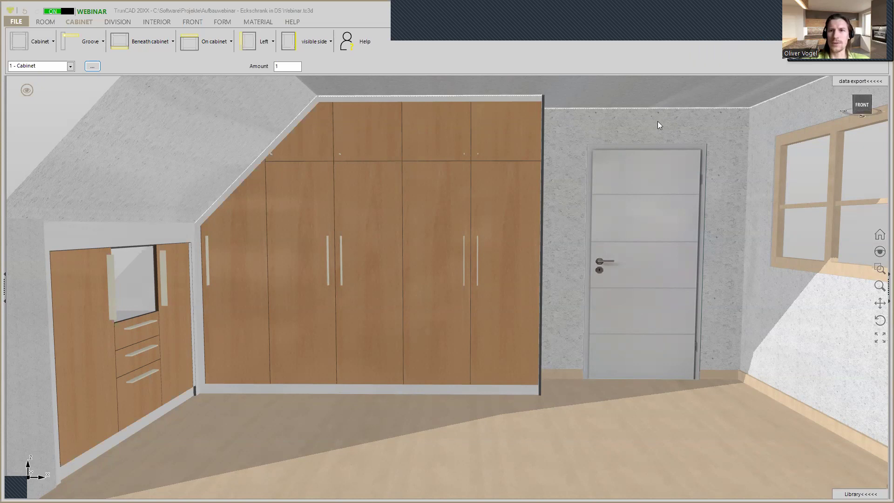
Step: Examine the tall wardrobe's fronts and their fit beneath the sloping ceiling
scroll(432, 156, "down", 5)
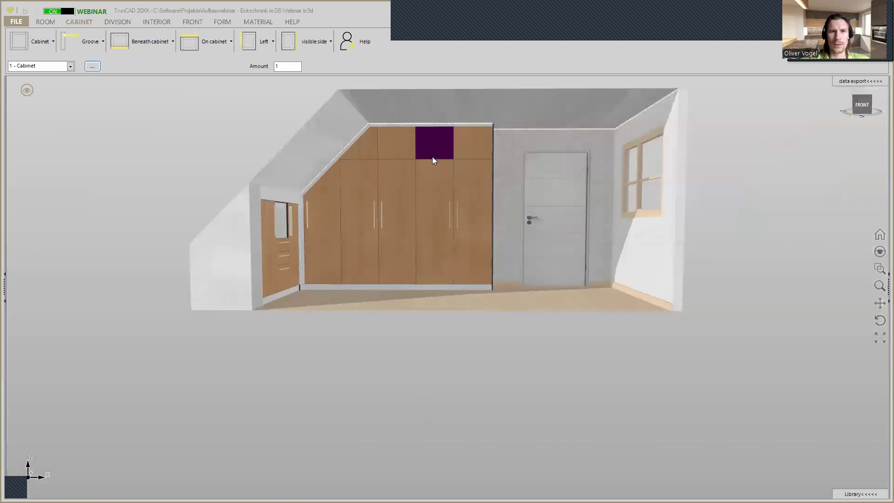
scroll(433, 158, "up", 5)
scroll(433, 156, "down", 3)
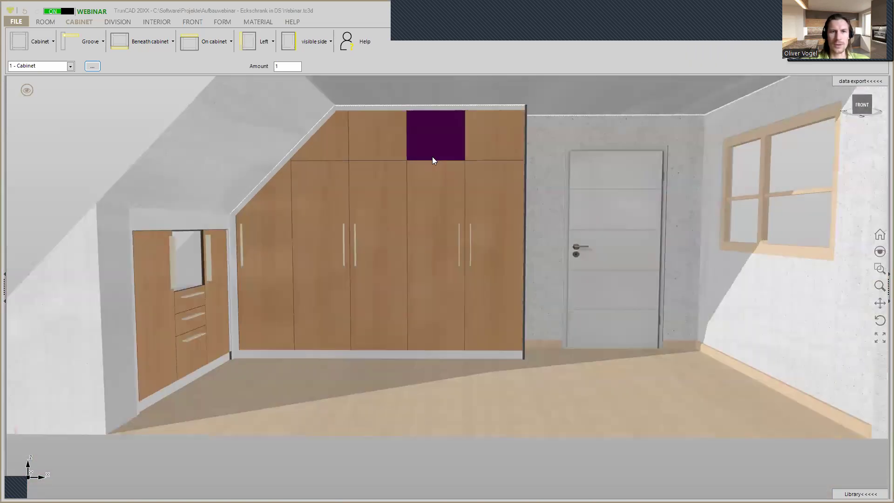
scroll(433, 157, "up", 3)
scroll(433, 156, "down", 3)
scroll(433, 157, "up", 3)
scroll(433, 160, "up", 3)
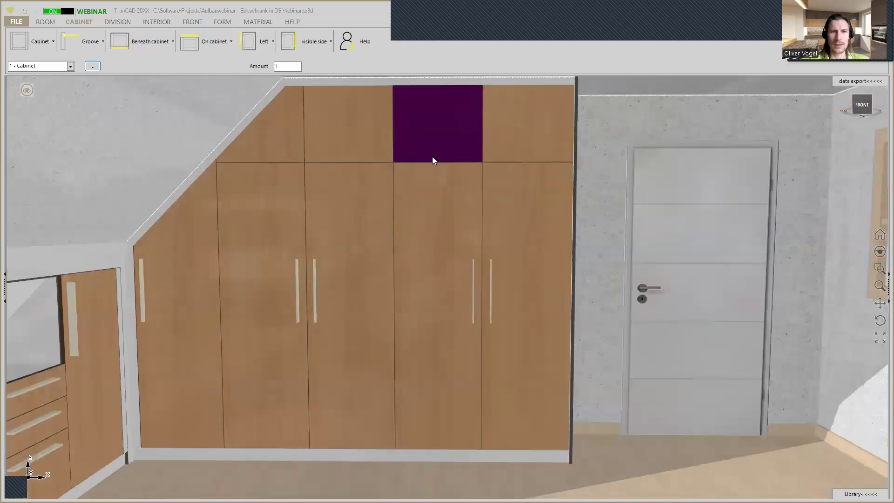
scroll(433, 161, "down", 2)
scroll(432, 156, "up", 1)
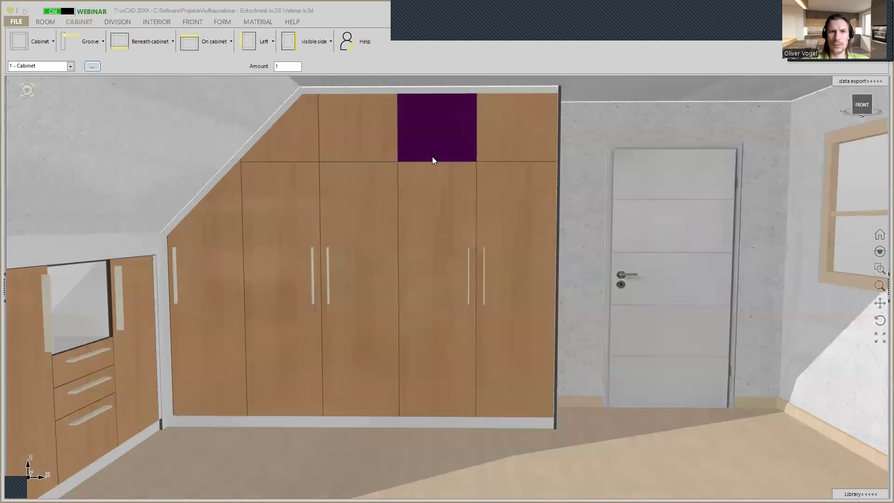
scroll(432, 156, "up", 3)
scroll(432, 156, "down", 3)
scroll(433, 156, "down", 3)
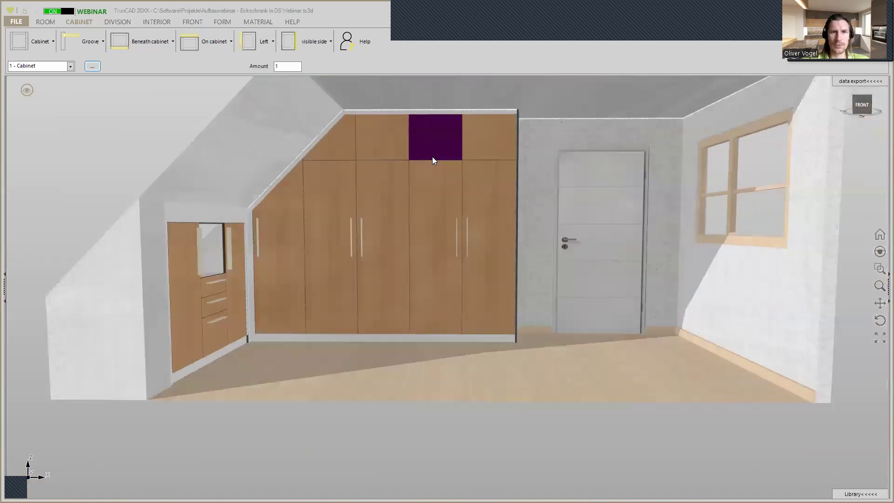
scroll(432, 157, "up", 1)
Step: Inspect the plinth along the wardrobe, from the inner corner between the two cabinets to its end beside the door
scroll(269, 311, "up", 5)
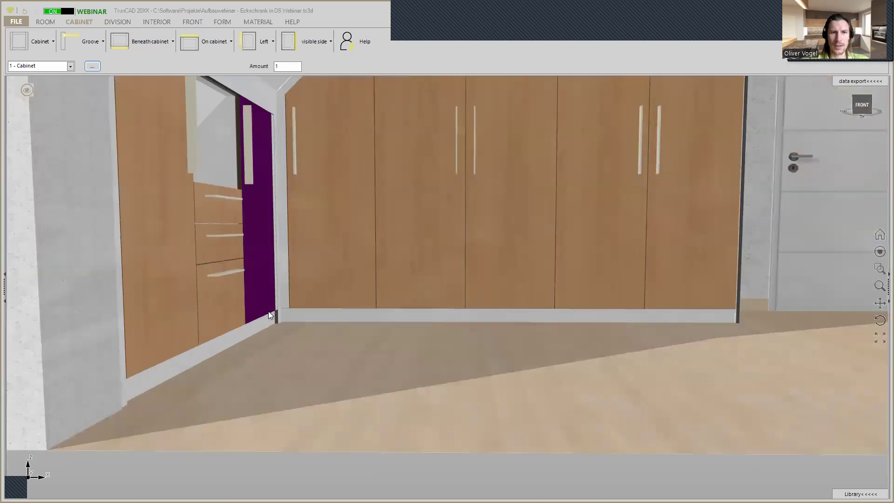
scroll(269, 312, "down", 5)
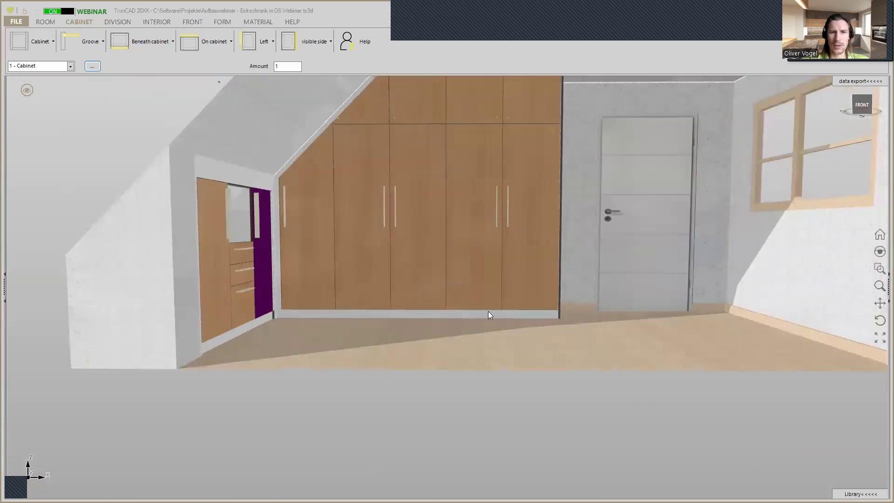
scroll(550, 310, "up", 4)
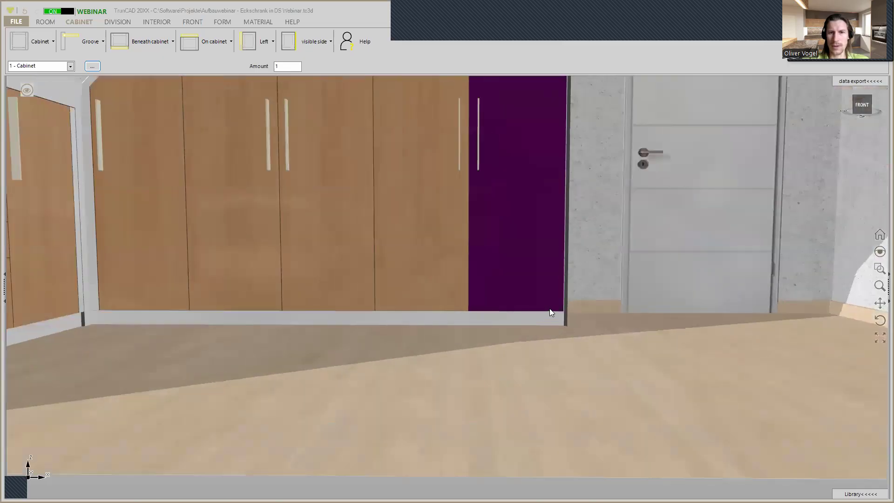
scroll(550, 309, "up", 5)
scroll(549, 309, "down", 4)
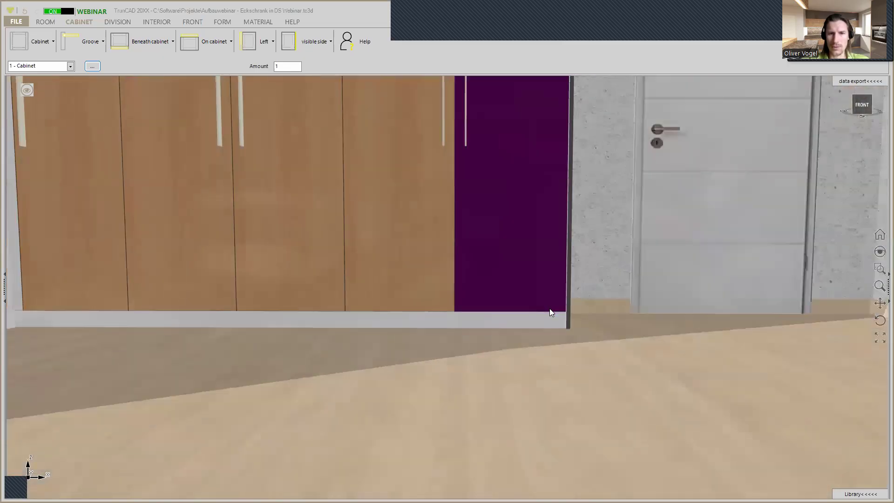
scroll(550, 309, "down", 5)
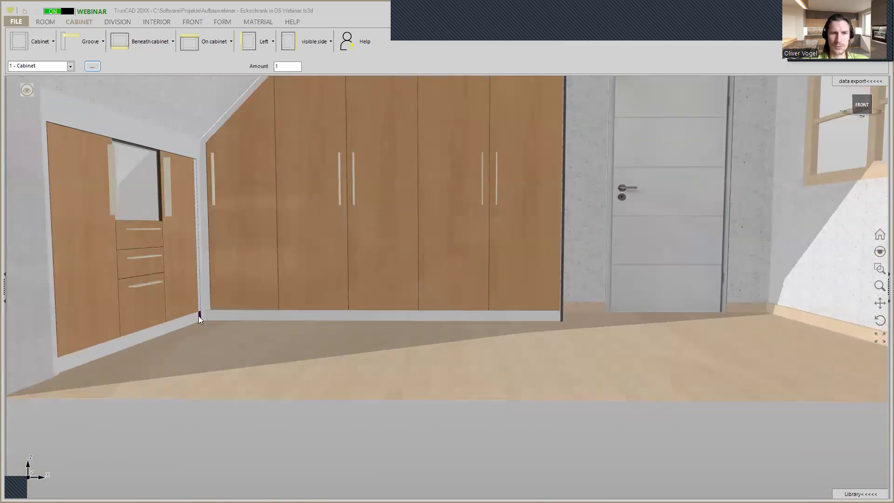
scroll(199, 315, "up", 5)
scroll(198, 316, "down", 3)
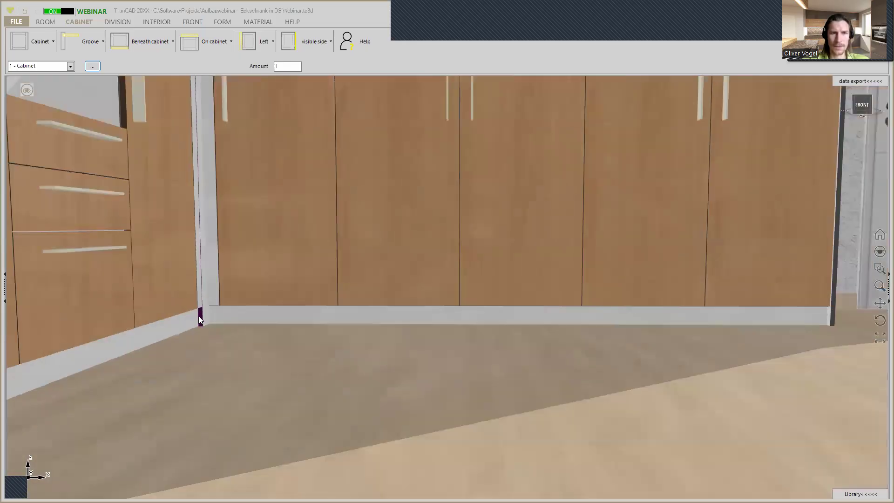
scroll(199, 315, "down", 6)
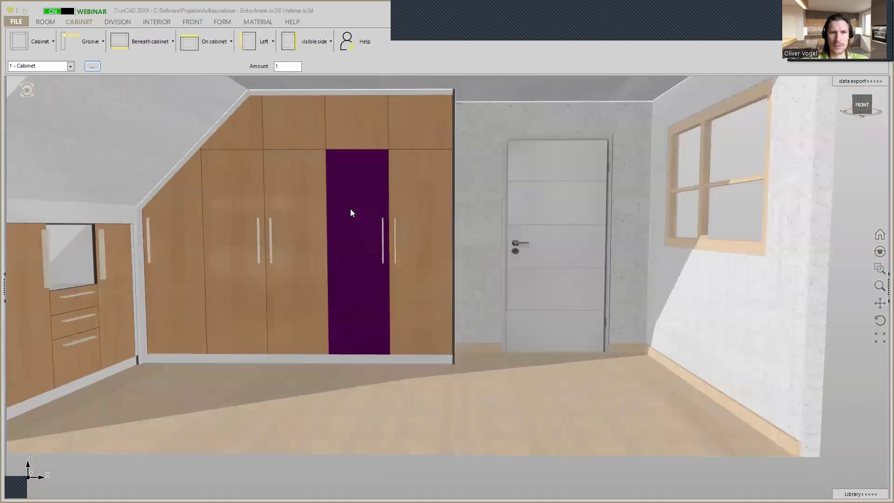
Step: View the whole attic room with both cabinets, the sloping ceiling, the door and the window from slightly different angles
scroll(358, 196, "down", 3)
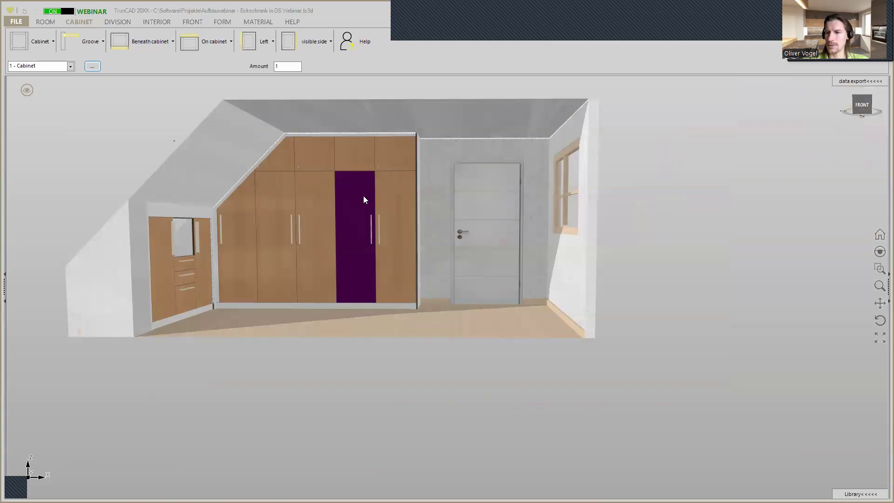
middle_click_drag(370, 205, 415, 231)
scroll(404, 232, "up", 3)
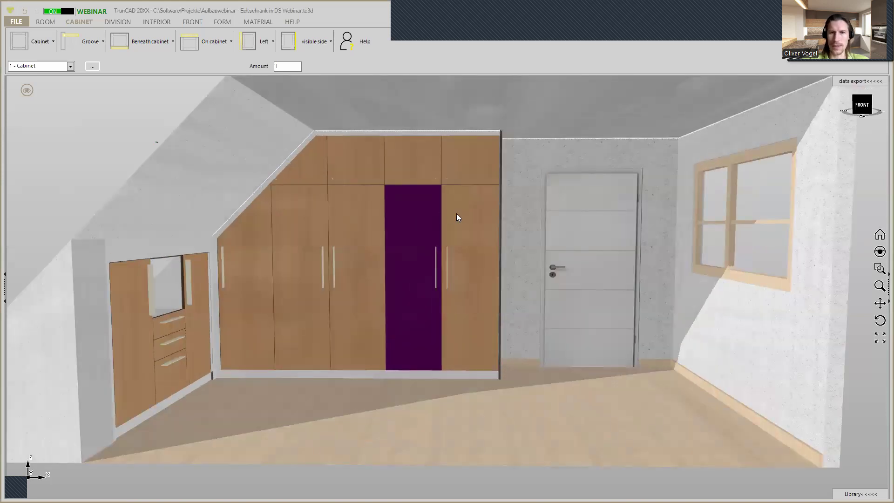
mouse_move(148, 147)
middle_mouse_down()
mouse_move(122, 153)
mouse_move(150, 137)
mouse_move(172, 146)
mouse_move(150, 170)
mouse_move(124, 152)
mouse_move(154, 150)
middle_mouse_up()
scroll(363, 200, "down", 1)
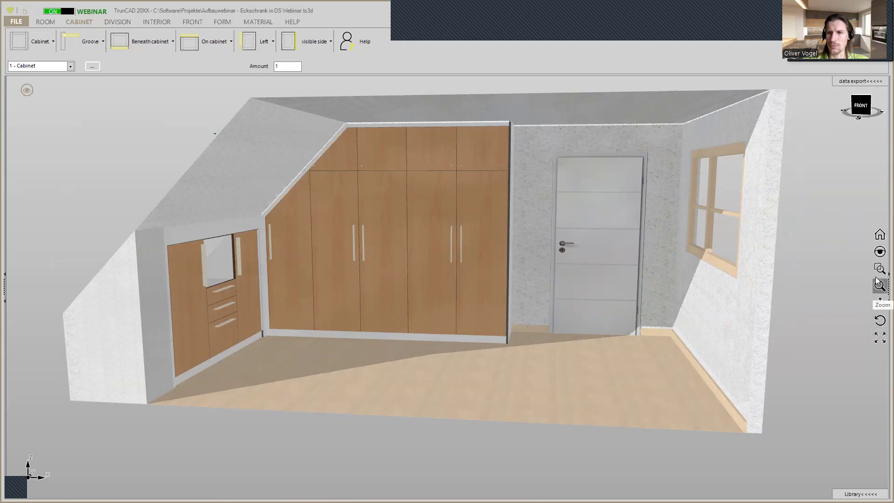
scroll(361, 202, "up", 3)
scroll(362, 203, "down", 4)
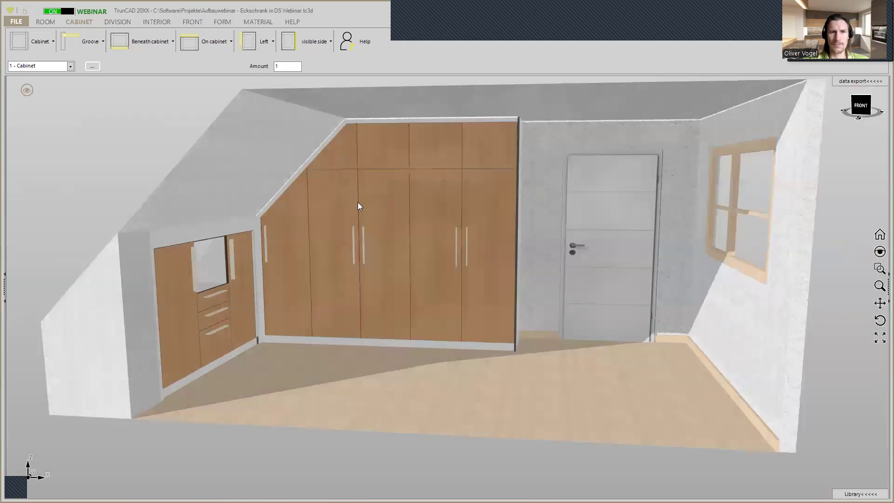
middle_click_drag(373, 231, 334, 269)
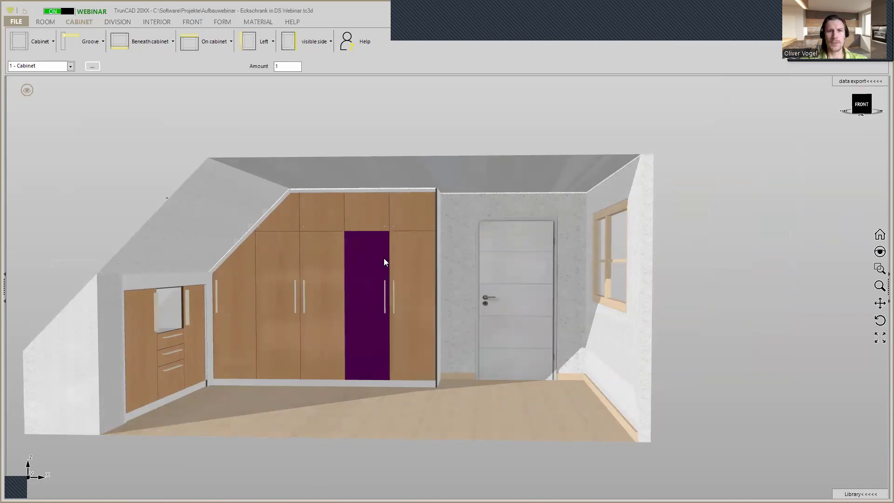
scroll(386, 262, "up", 1)
scroll(387, 262, "down", 1)
middle_click_drag(387, 264, 447, 262)
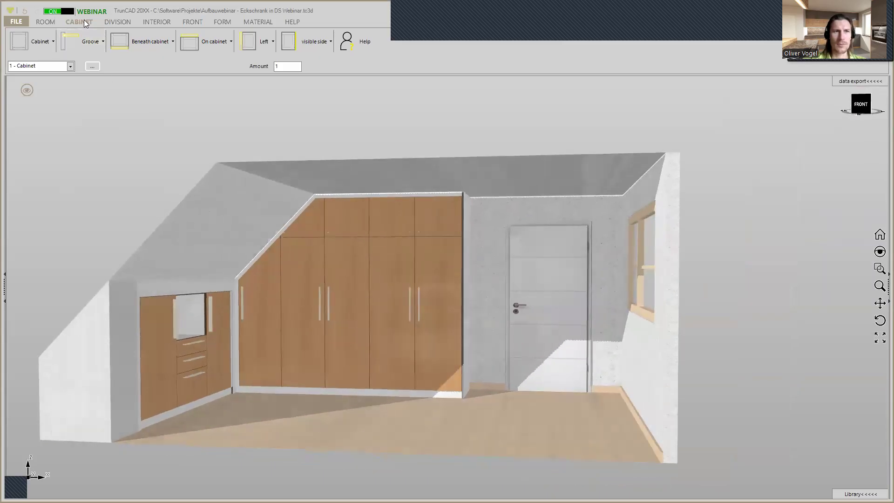
Step: Hide cabinet 2 by turning off its Sichtbar setting in the cabinet list, and view the room without it
left_click(93, 67)
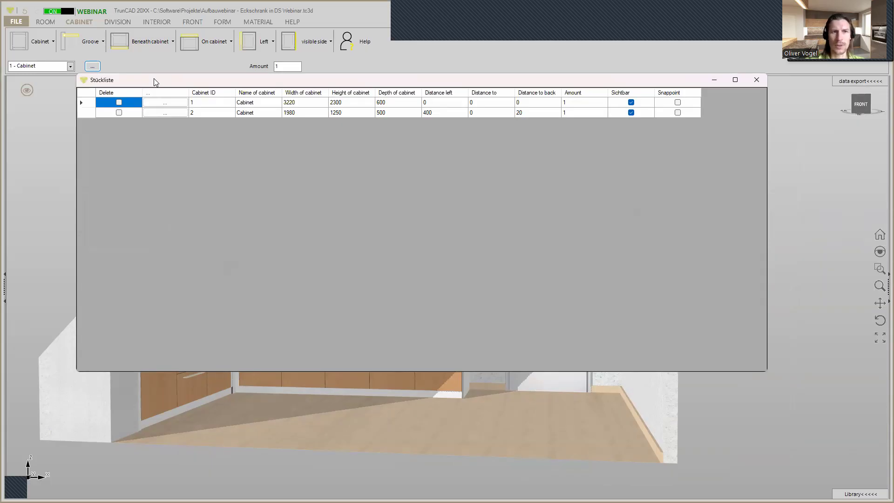
left_click(632, 113)
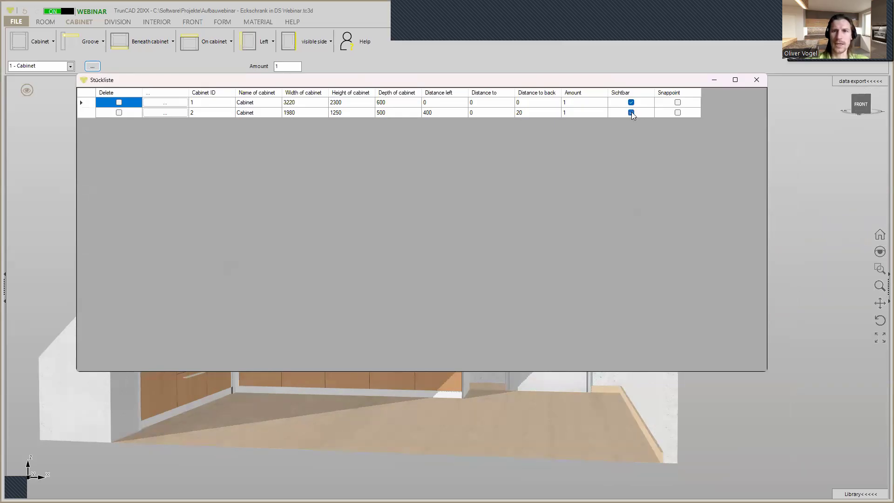
left_click(632, 112)
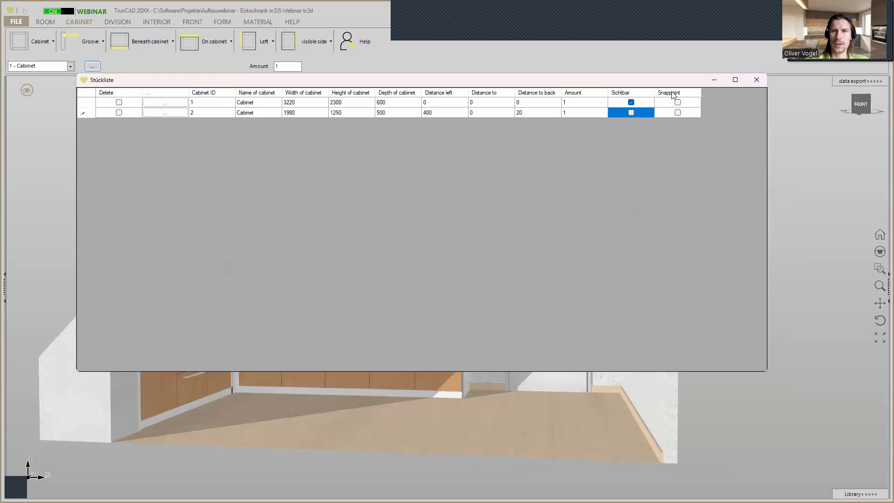
left_click(756, 79)
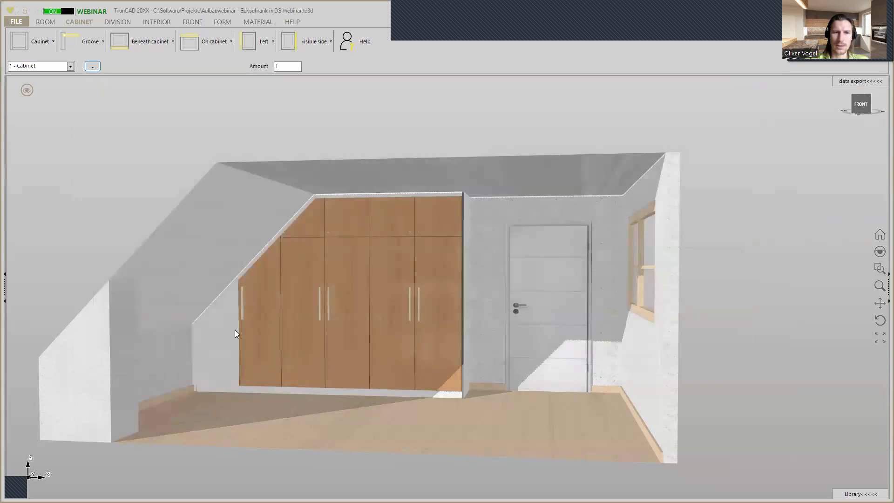
mouse_move(230, 329)
middle_mouse_down()
mouse_move(193, 340)
mouse_move(235, 339)
mouse_move(228, 332)
middle_mouse_up()
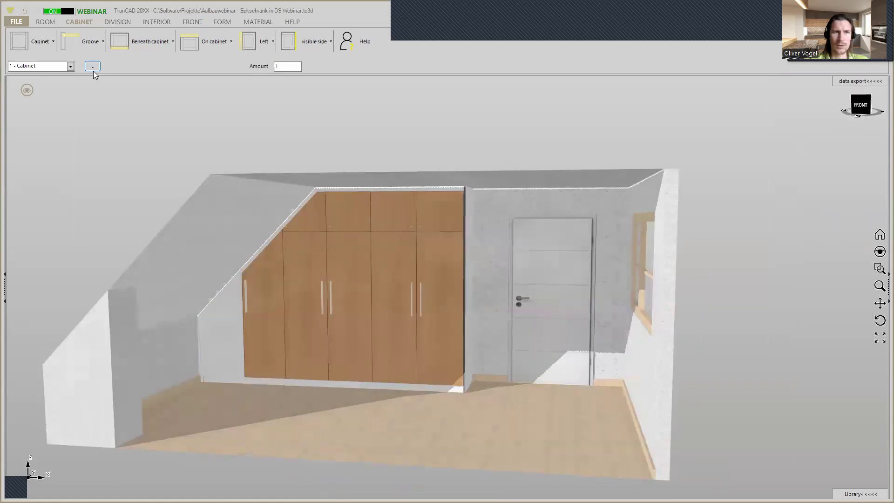
Step: Hide cabinet 1 and make cabinet 2 visible through their Sichtbar settings, and view the room with only cabinet 2
left_click(92, 66)
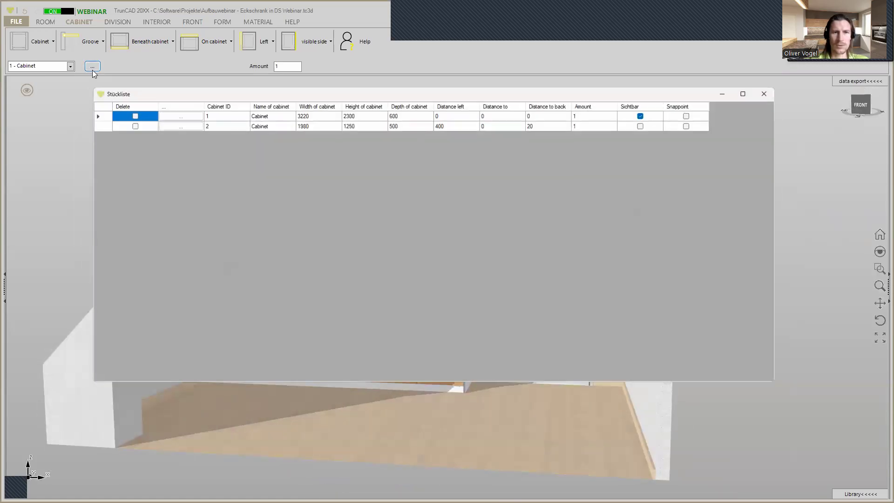
left_click(645, 115)
left_click(643, 125)
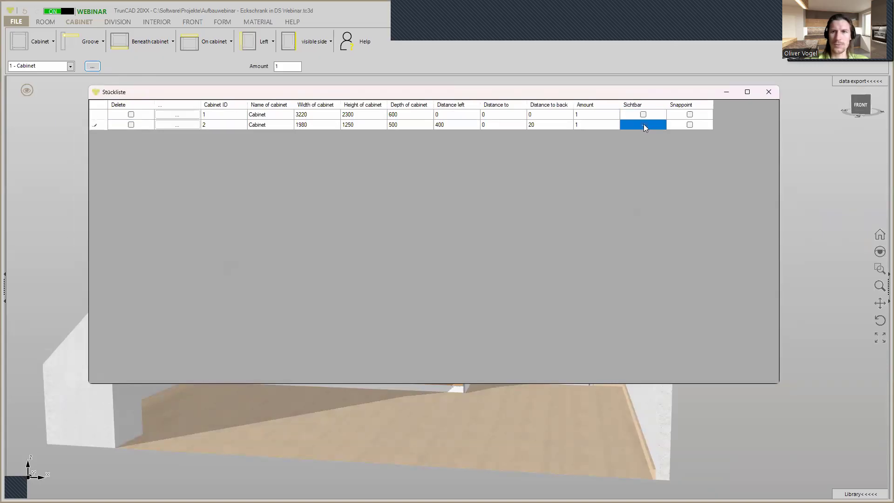
left_click(768, 92)
mouse_move(322, 315)
middle_mouse_down()
mouse_move(295, 313)
mouse_move(322, 317)
middle_mouse_up()
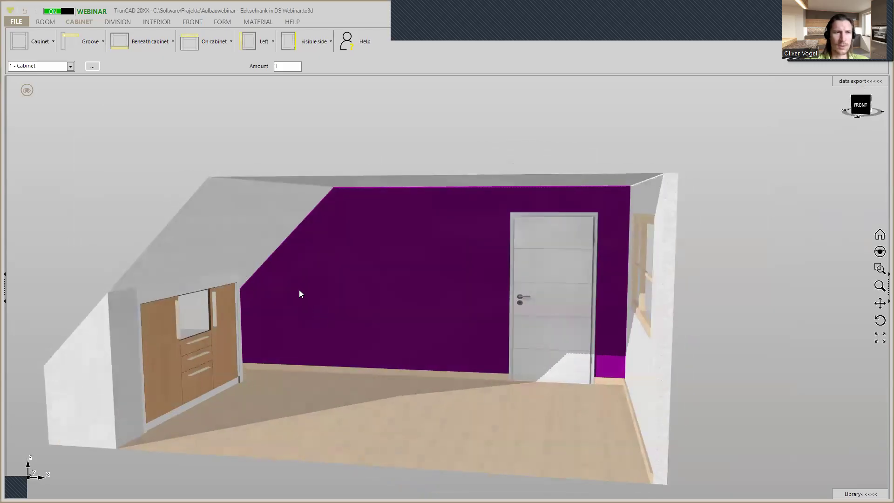
mouse_move(215, 195)
middle_mouse_down()
mouse_move(286, 200)
mouse_move(218, 200)
middle_mouse_up()
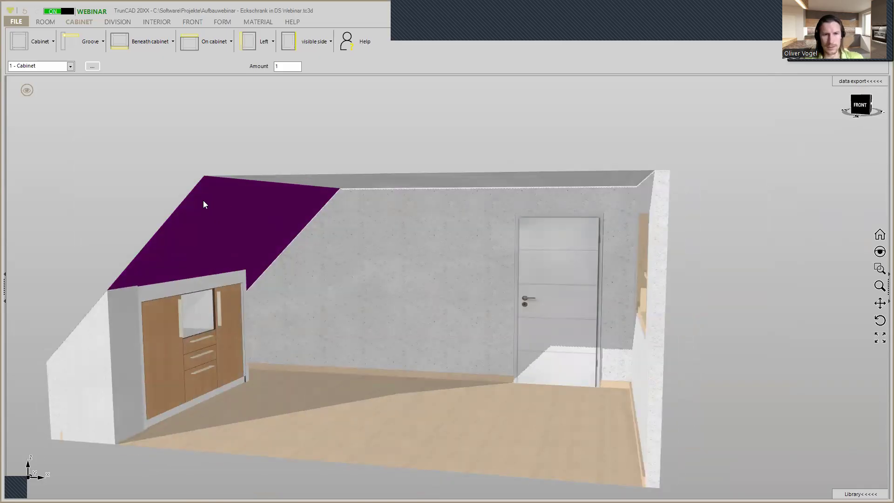
Step: Make cabinet 1 visible again through its Sichtbar setting and view the room with both cabinets
left_click(93, 67)
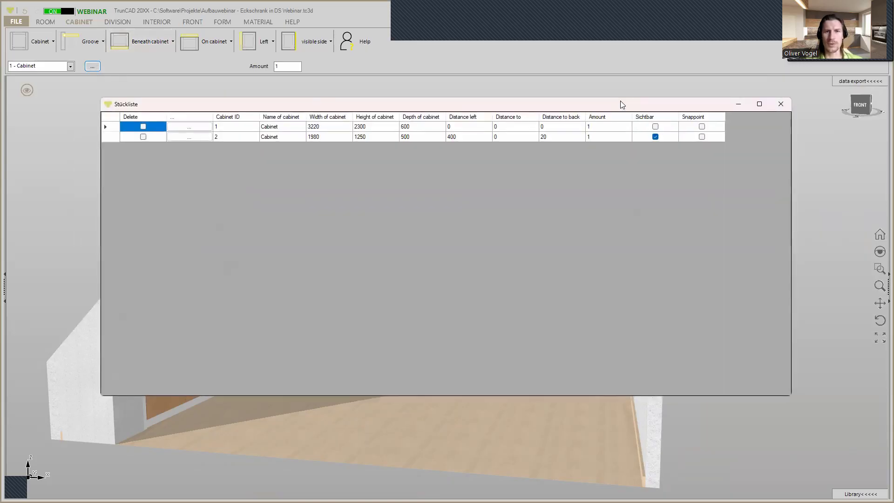
left_click(656, 128)
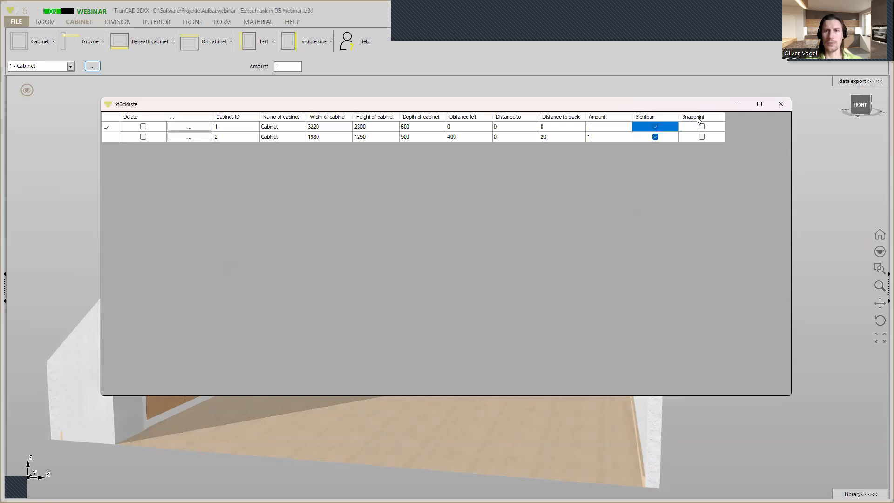
left_click(781, 104)
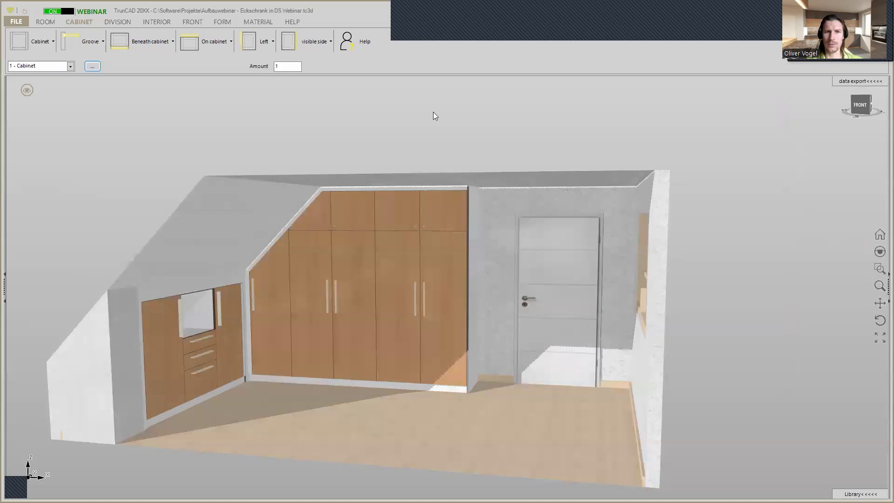
middle_click_drag(343, 116, 234, 127)
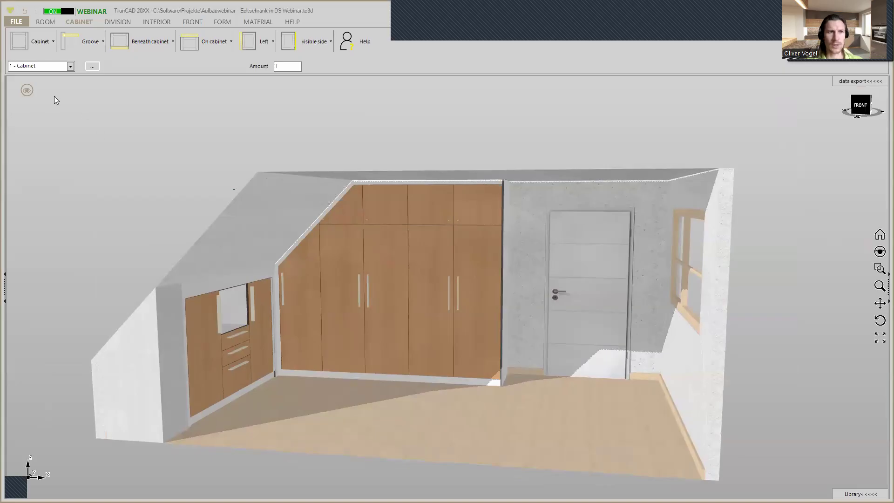
Step: Switch the display mode to show cabinet 1 alone without the room, and turn it to see its side
left_click(27, 90)
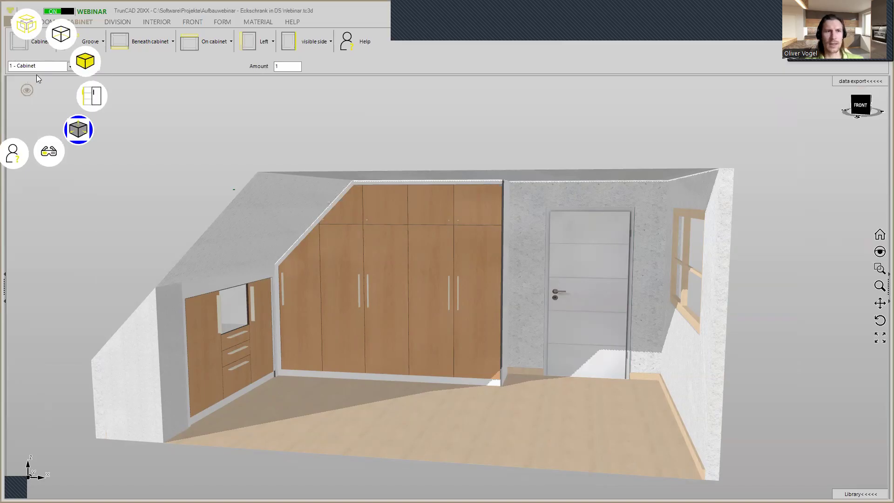
left_click(29, 26)
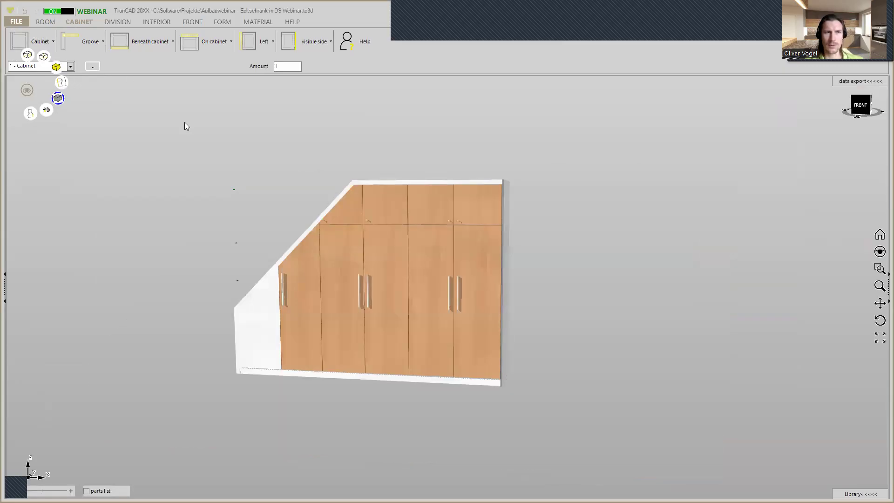
middle_click_drag(361, 146, 337, 144)
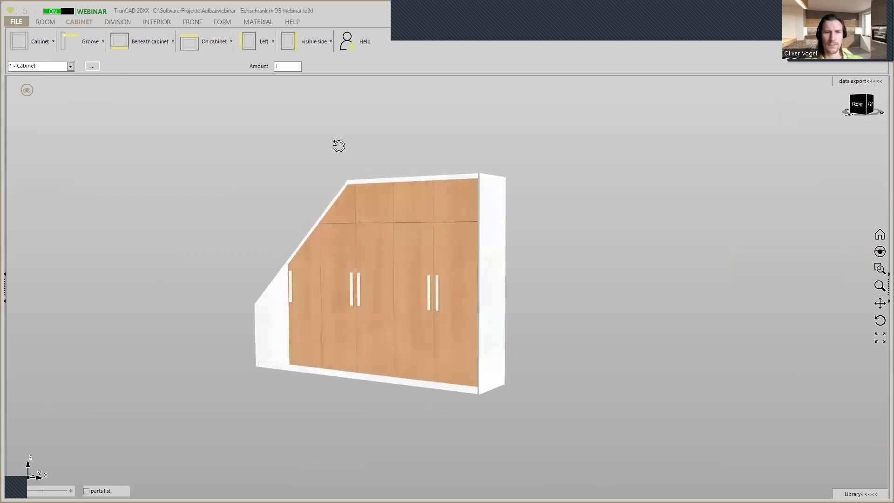
Step: Switch the individual display to cabinet 2 and turn it to see its front with the doors and drawers
left_click(72, 66)
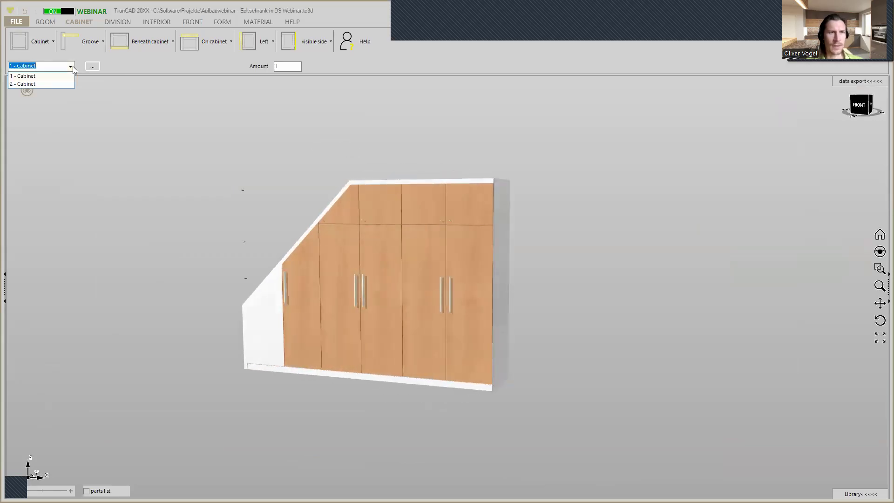
left_click(35, 84)
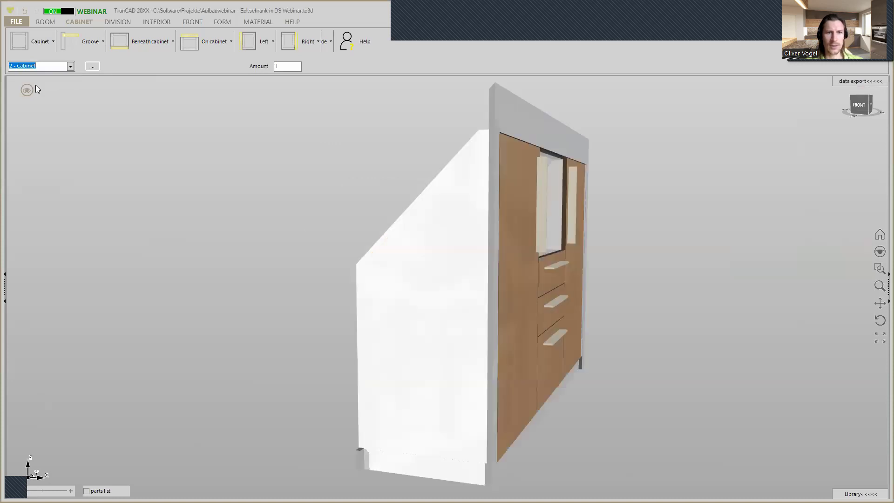
scroll(606, 251, "down", 4)
middle_click_drag(622, 252, 606, 259)
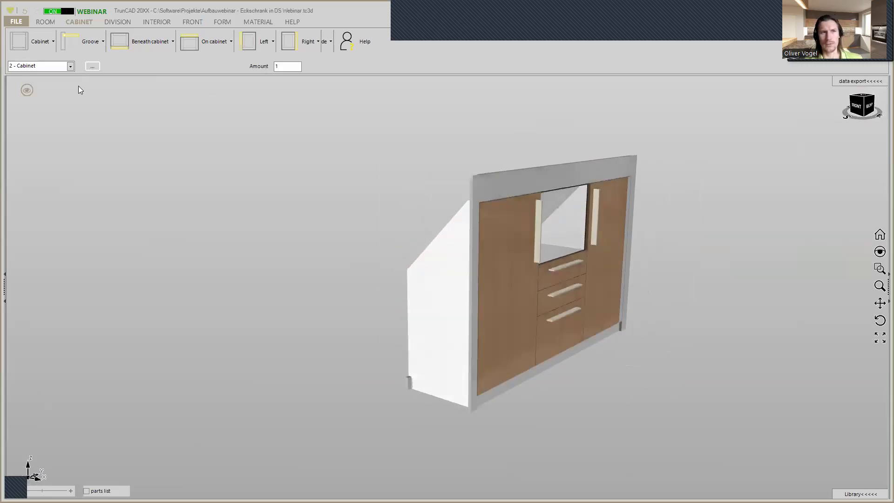
Step: Switch the display mode to show both cabinets together without the room walls, and bring them fully into view
right_click(30, 91)
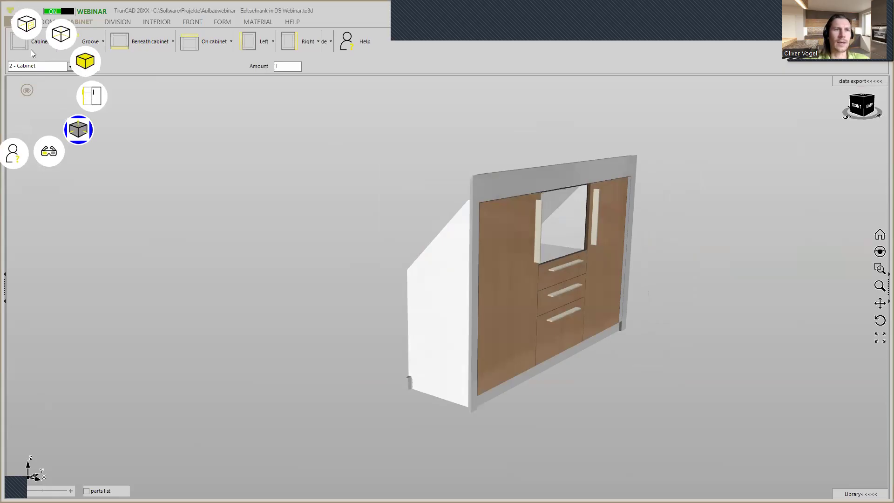
left_click(29, 24)
scroll(454, 243, "down", 3)
middle_click_drag(519, 245, 545, 242)
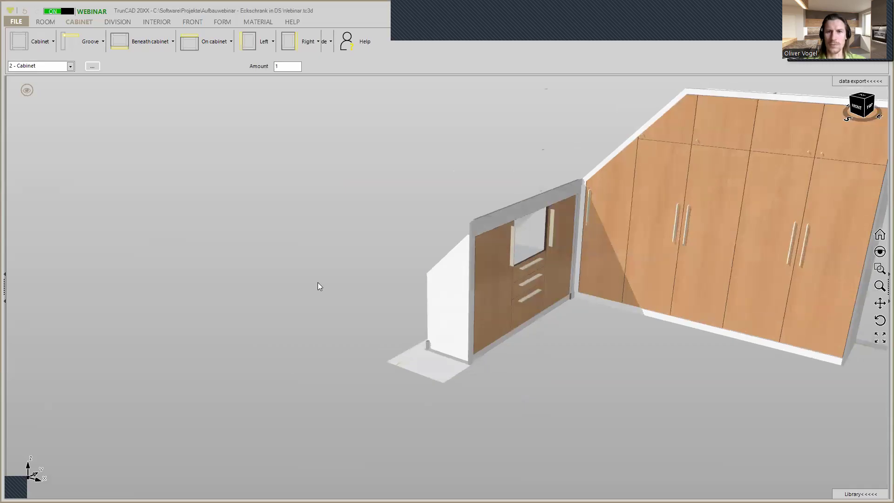
scroll(606, 241, "down", 3)
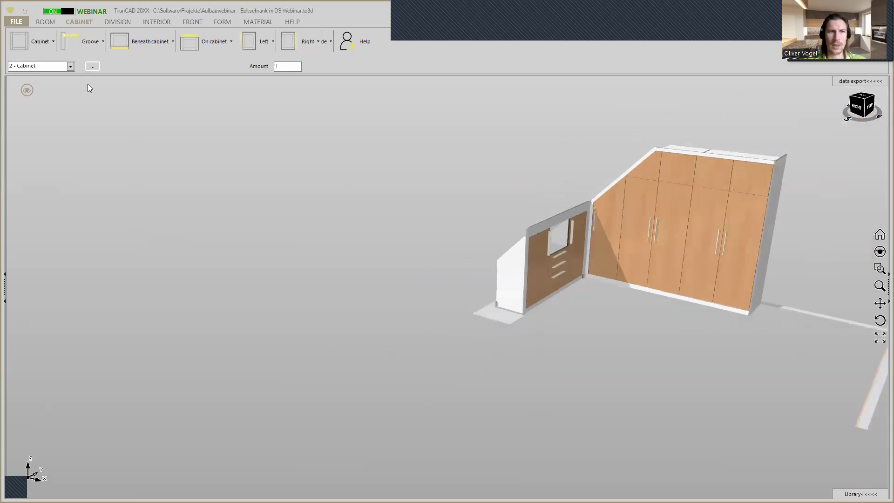
middle_click_drag(628, 227, 467, 261)
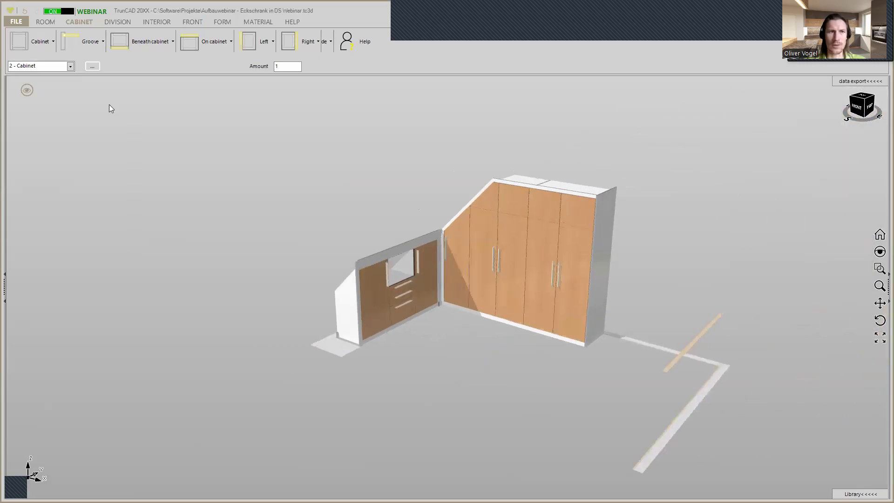
Step: Cycle the display mode through the full room and cabinet 2 alone, returning to both cabinets without walls
right_click(13, 93)
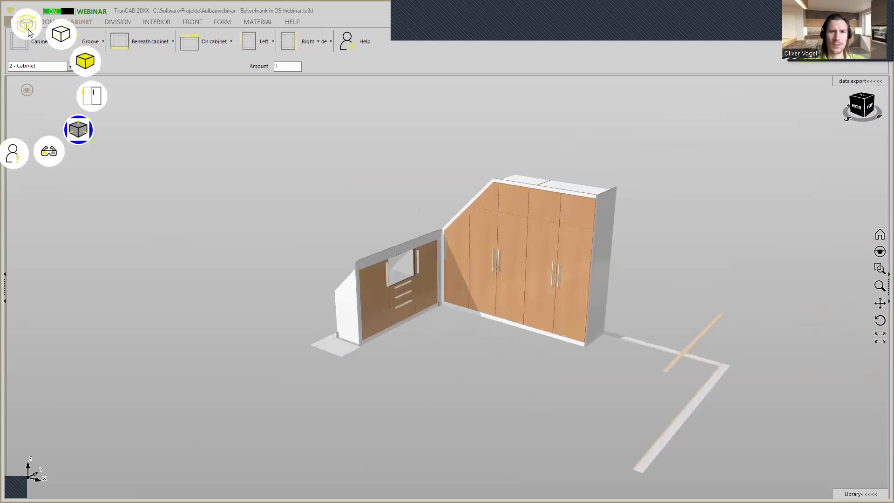
left_click(28, 32)
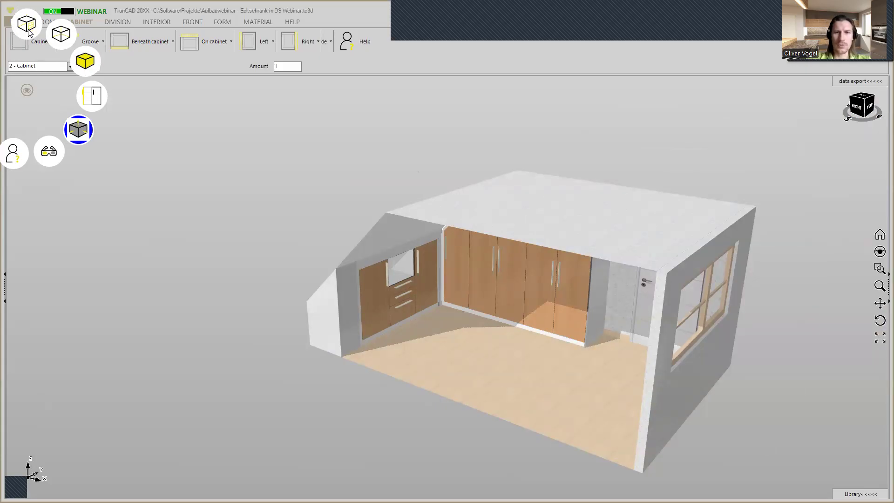
left_click(29, 31)
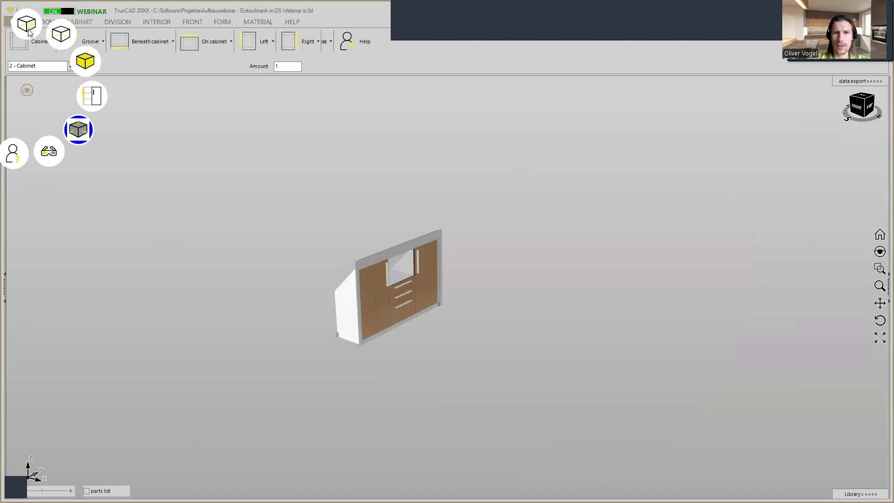
left_click(28, 32)
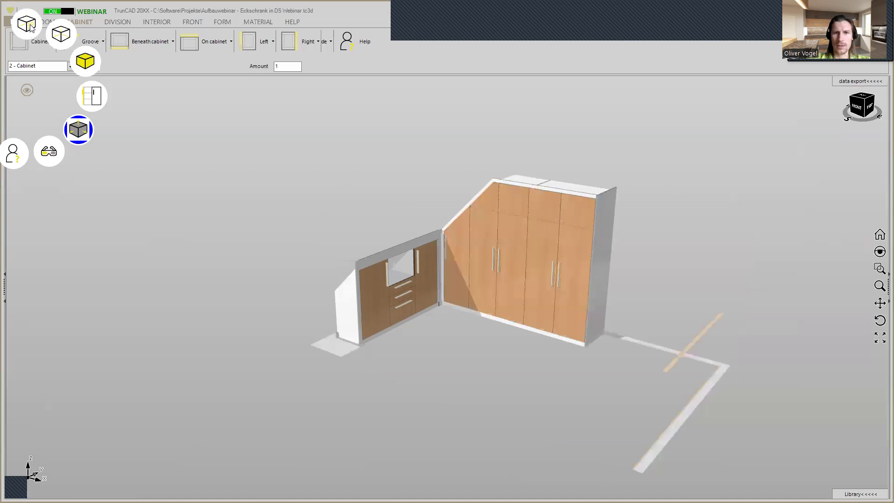
Step: Switch to the wireframe display and examine the tall cabinet's inner construction and drillings up close
left_click(64, 38)
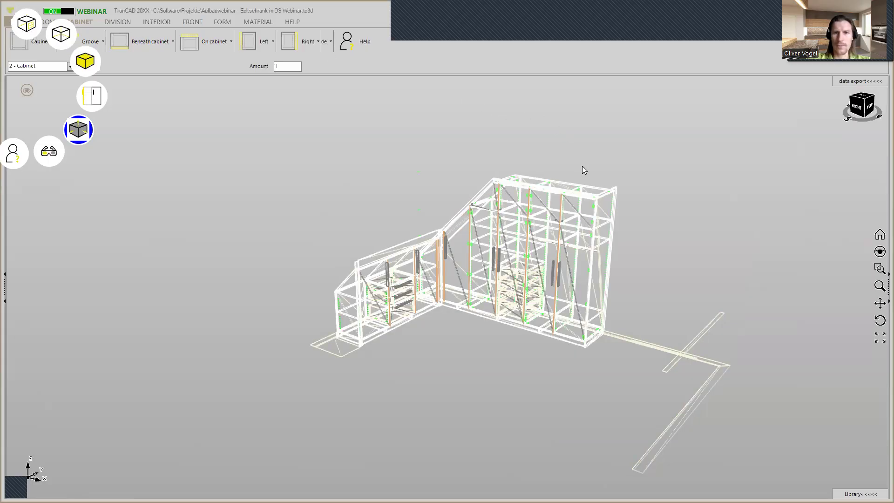
scroll(592, 193, "up", 4)
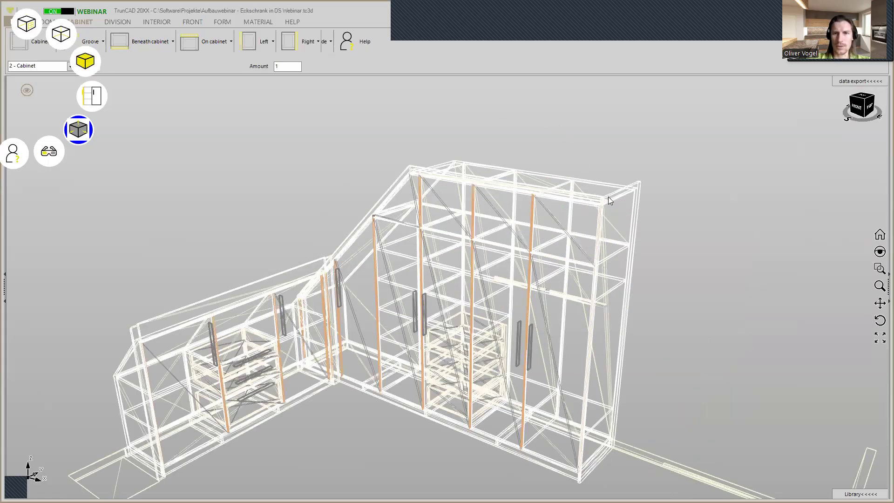
scroll(606, 198, "up", 2)
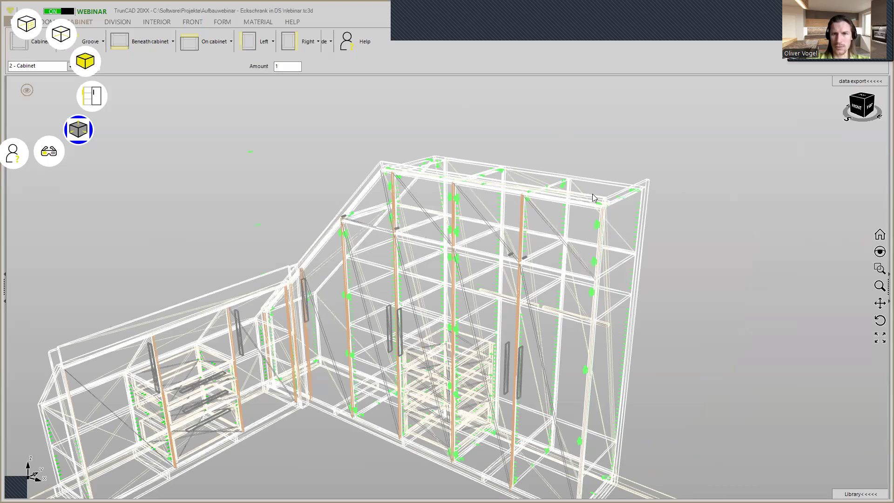
scroll(593, 195, "up", 2)
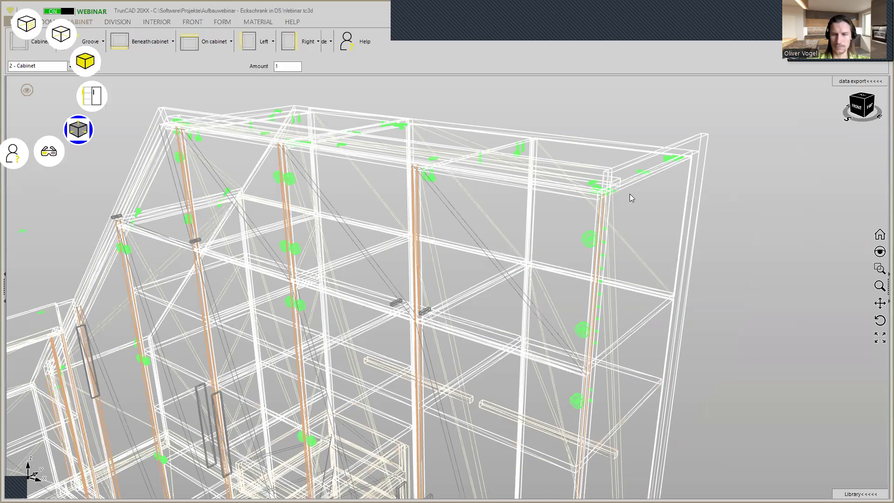
scroll(628, 224, "up", 1)
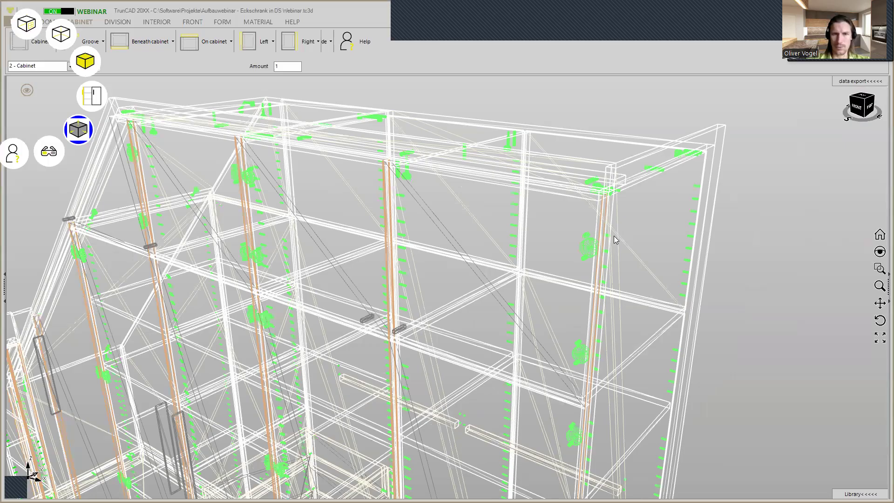
scroll(615, 240, "down", 3)
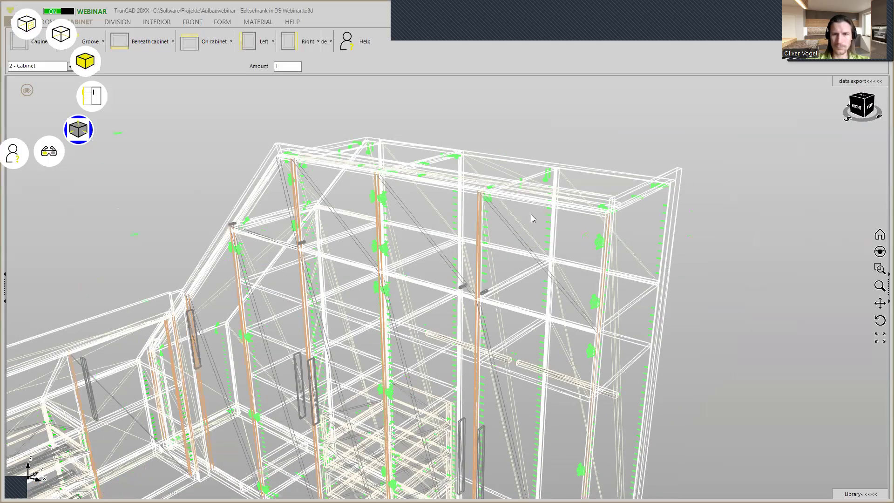
Step: Cycle the render style through transparent, coloured with black edges, and white line drawing, returning to the realistic display
left_click(86, 66)
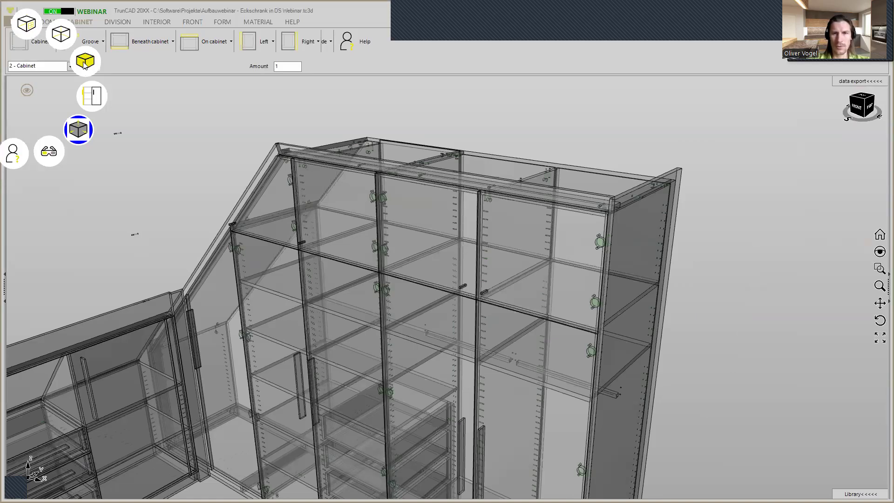
left_click(85, 65)
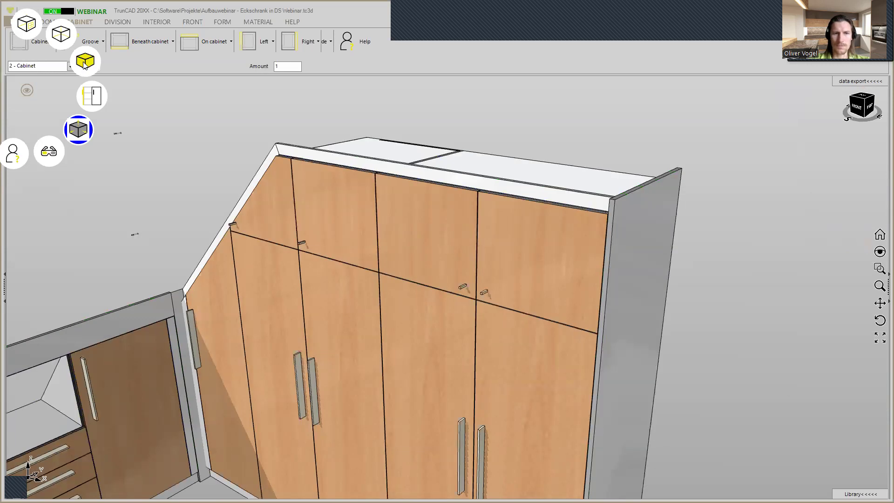
scroll(366, 287, "down", 5)
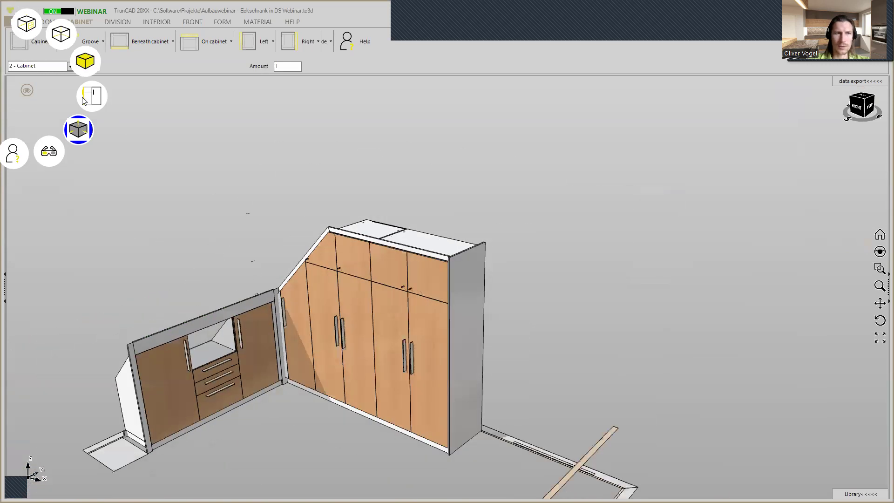
left_click(88, 64)
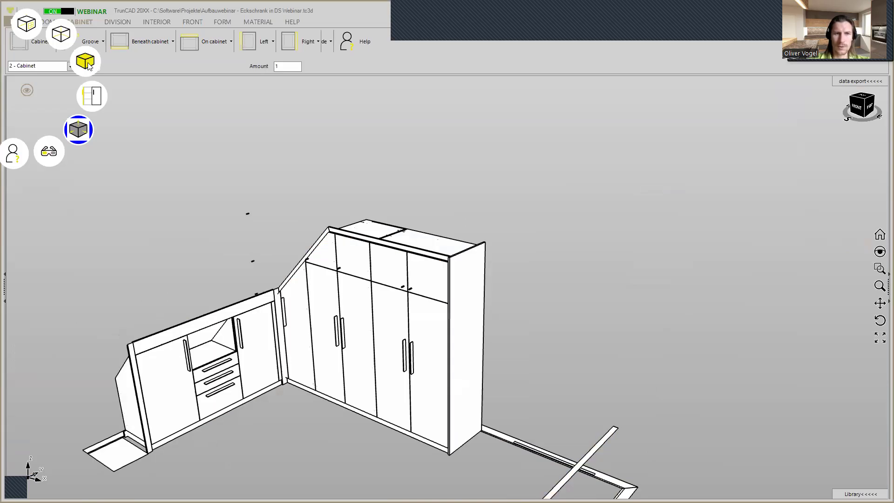
left_click(88, 64)
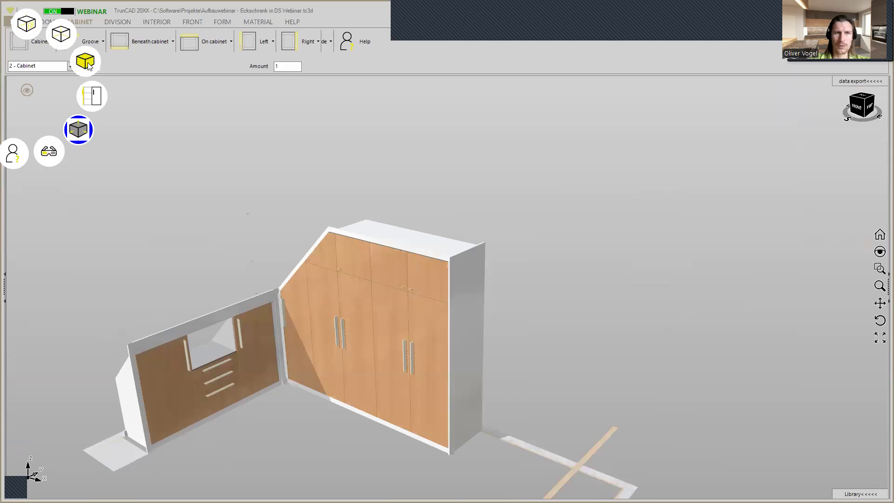
Step: Display both cabinets with all fronts open, and hide the doors to view the interiors with the drawers pulled out
left_click(91, 96)
mouse_move(250, 243)
middle_mouse_down()
mouse_move(260, 252)
mouse_move(279, 240)
mouse_move(248, 239)
mouse_move(255, 259)
mouse_move(295, 243)
mouse_move(265, 253)
mouse_move(268, 269)
mouse_move(274, 250)
middle_mouse_up()
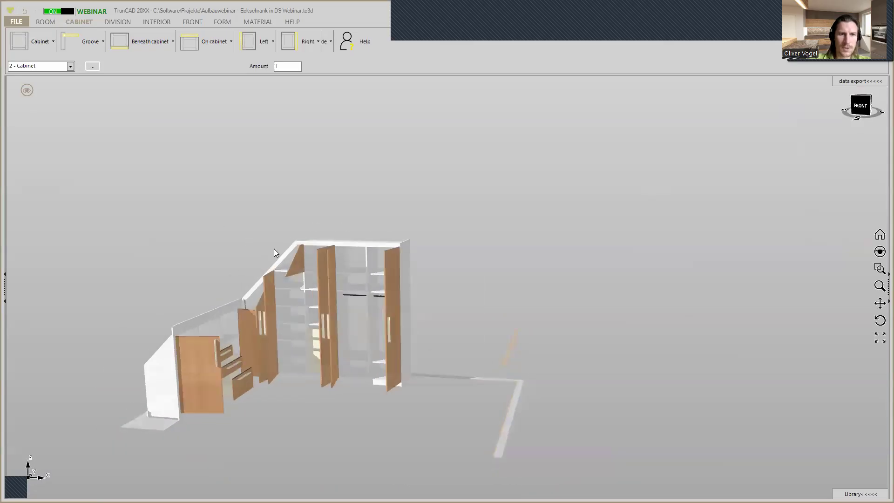
left_click(28, 89)
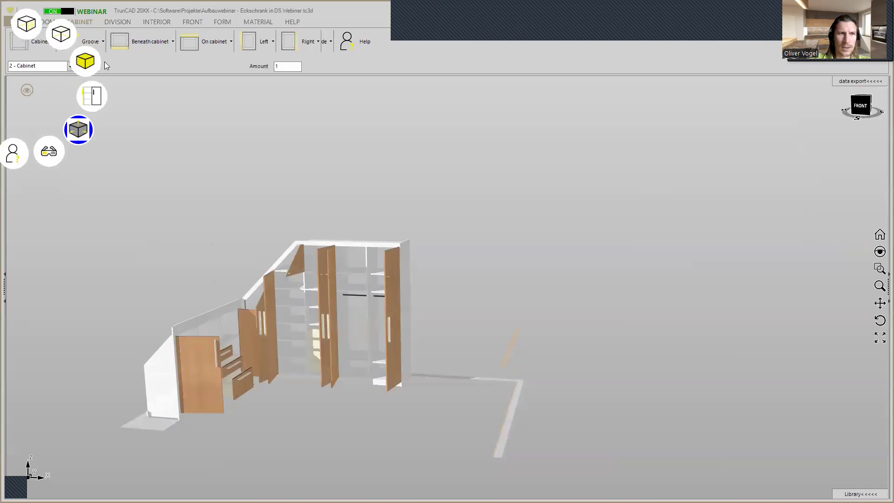
left_click(95, 98)
middle_click_drag(373, 353, 348, 354)
scroll(269, 341, "up", 3)
scroll(270, 341, "up", 2)
mouse_move(291, 327)
middle_mouse_down()
mouse_move(321, 329)
mouse_move(299, 328)
middle_mouse_up()
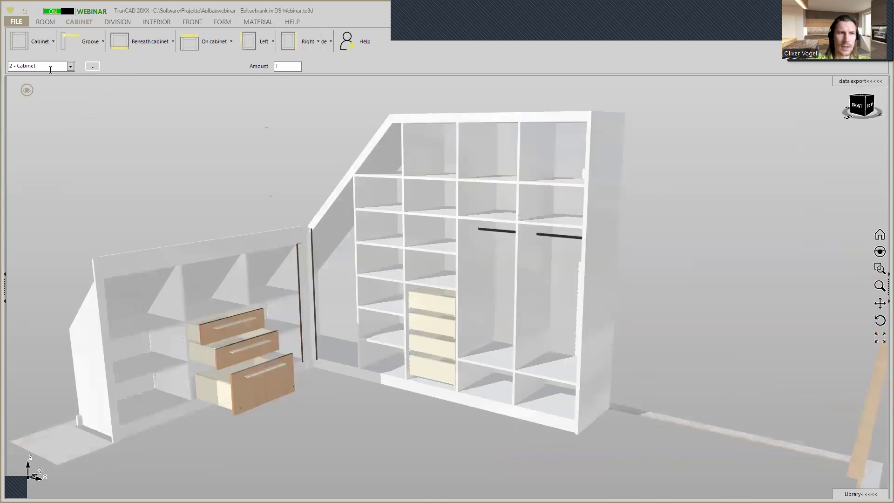
Step: Hide the drawer fronts as well and examine the shelves and drawer boxes inside both cabinets
left_click(27, 90)
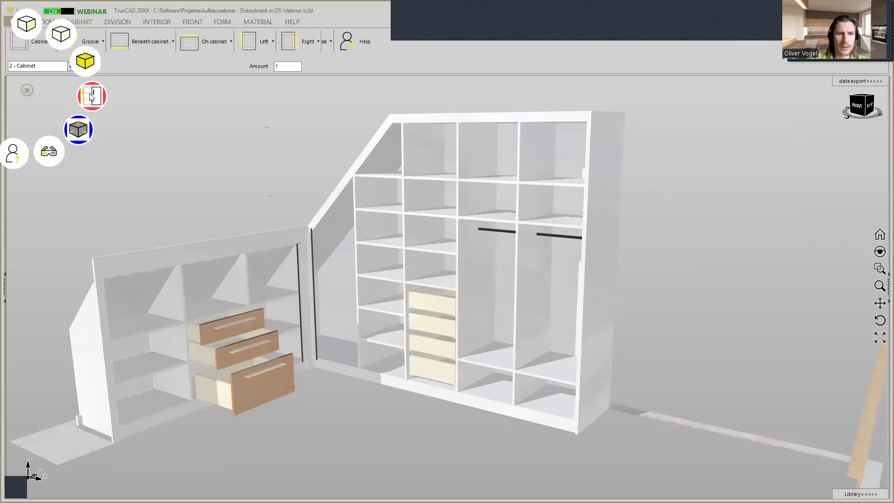
left_click(92, 97)
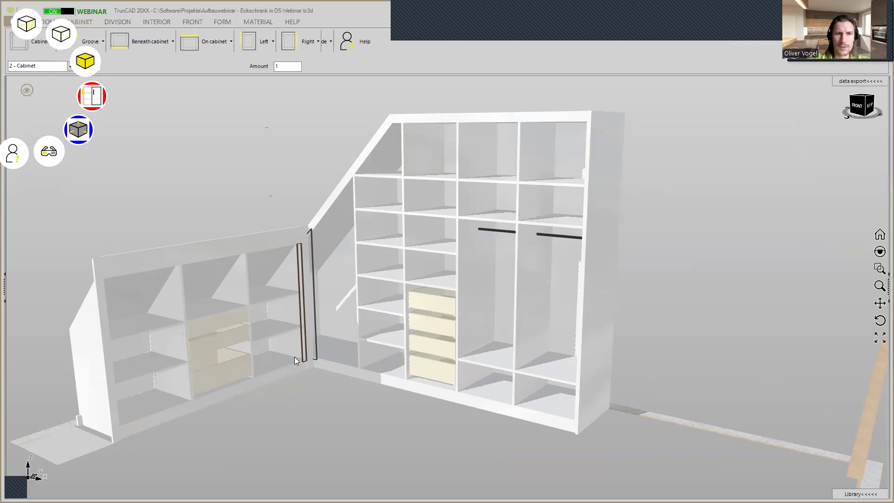
scroll(291, 348, "up", 4)
scroll(291, 348, "down", 5)
mouse_move(291, 349)
middle_mouse_down()
mouse_move(307, 343)
mouse_move(315, 322)
mouse_move(298, 326)
mouse_move(289, 357)
mouse_move(266, 360)
mouse_move(293, 358)
middle_mouse_up()
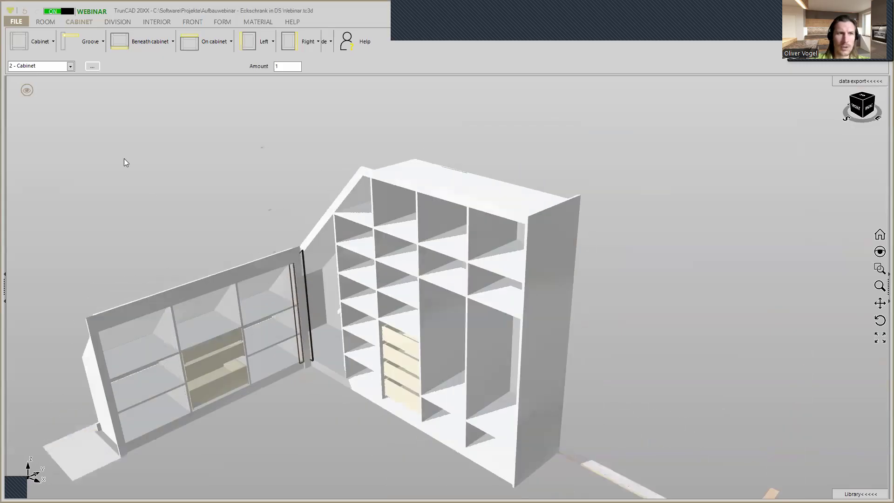
Step: Display the closed doors and drawer fronts on both cabinets again, and turn the view towards them
left_click(29, 94)
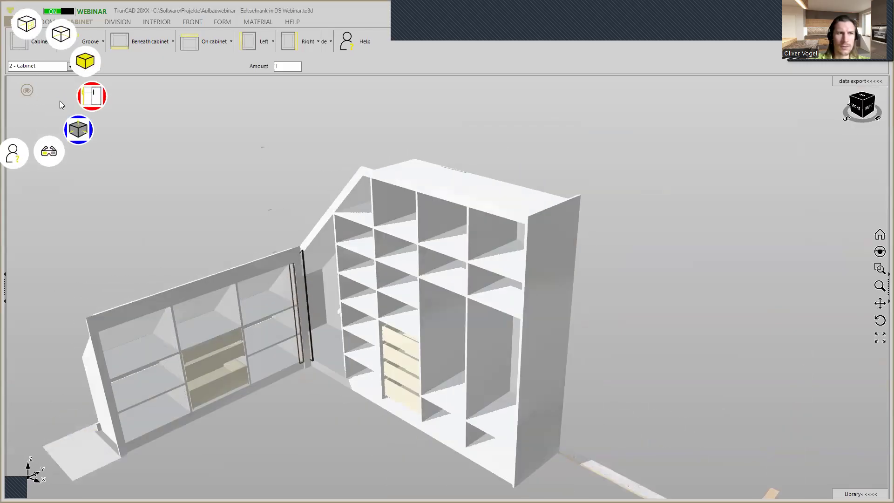
left_click(91, 102)
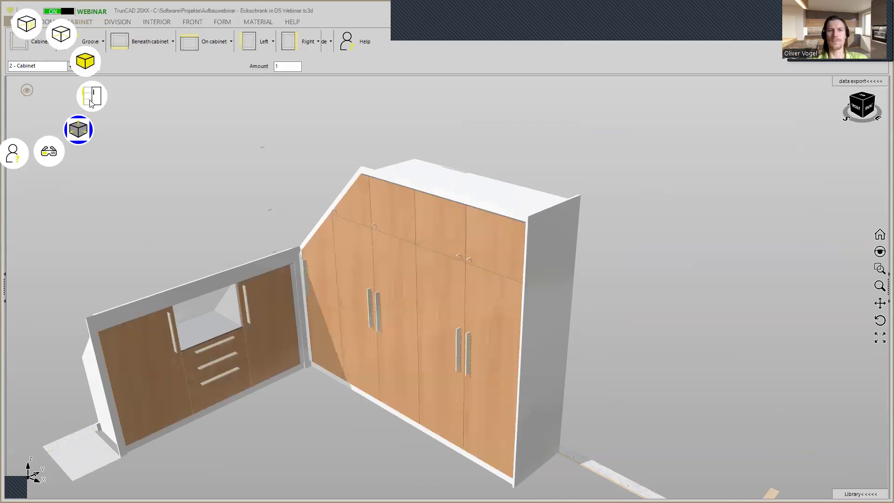
middle_click_drag(227, 169, 236, 159)
scroll(233, 170, "down", 2)
Step: Cycle the Touchareas display through dimensions with all handles and dimensions with fewer handles, and turn it off again
left_click(23, 92)
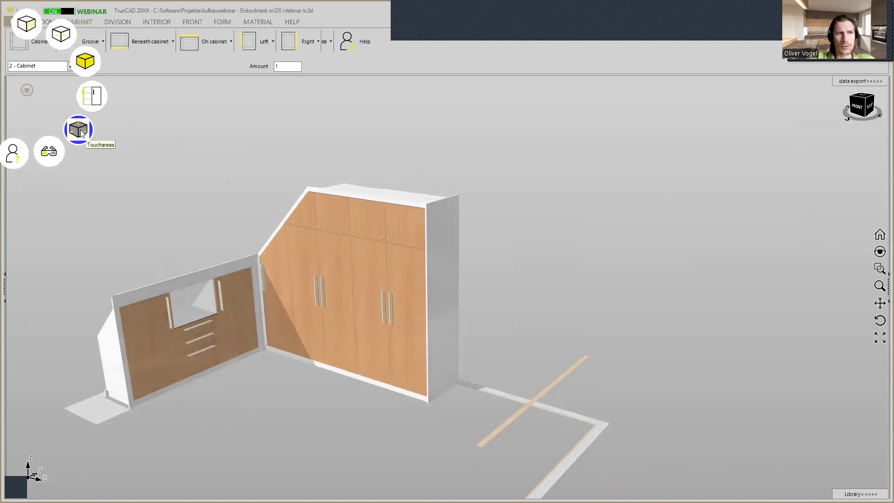
left_click(79, 131)
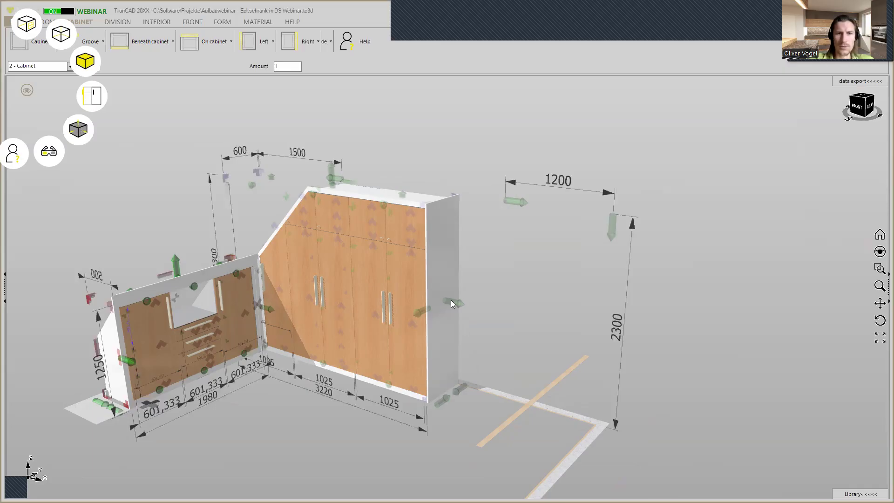
left_click(79, 135)
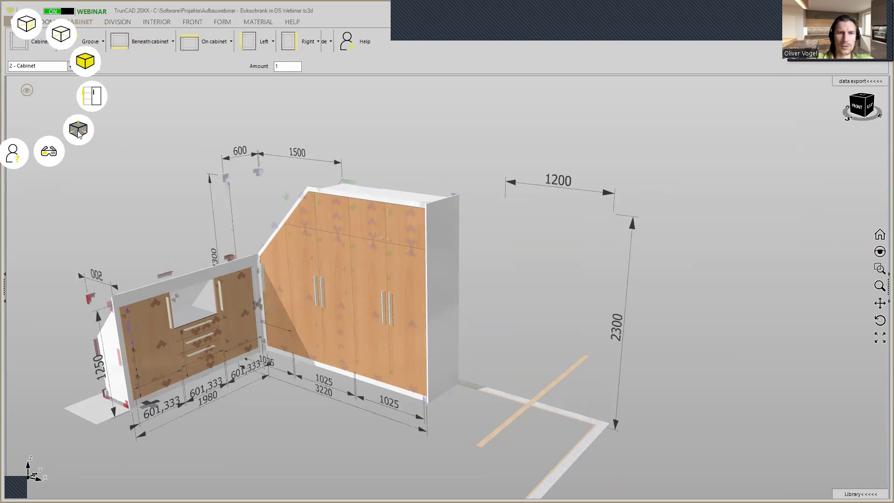
left_click(78, 133)
left_click(78, 133)
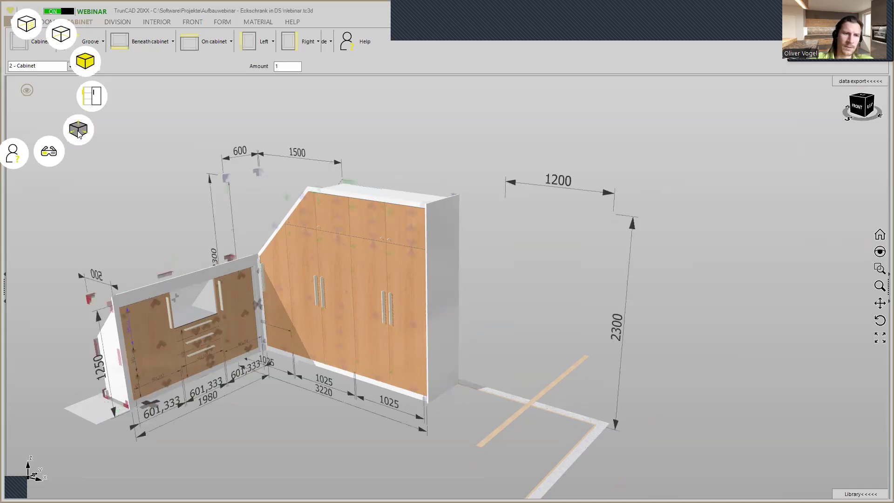
left_click(78, 132)
left_click(78, 132)
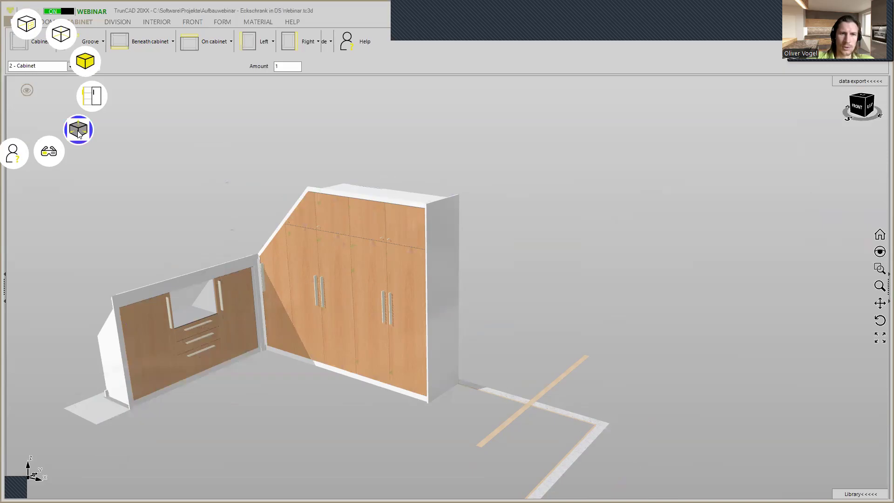
Step: Turn on the Touchareas display with dimensions and all handles, and reduce it to dimensions with fewer handles
left_click(78, 133)
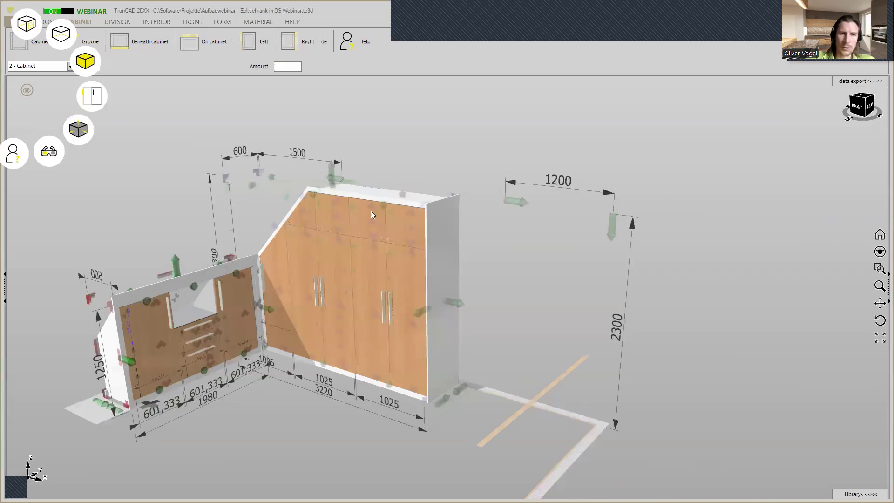
left_click(80, 131)
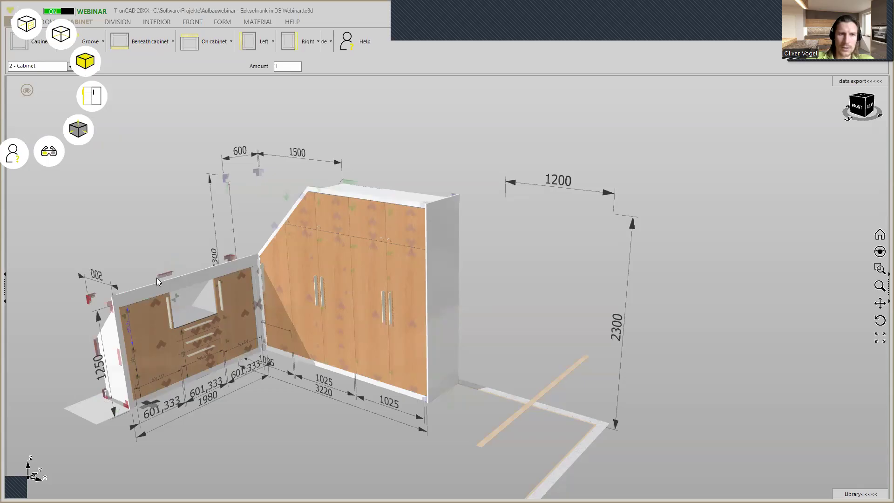
Step: Remove the tall cabinet's top panel through the handle at its outer front corner
scroll(426, 193, "up", 5)
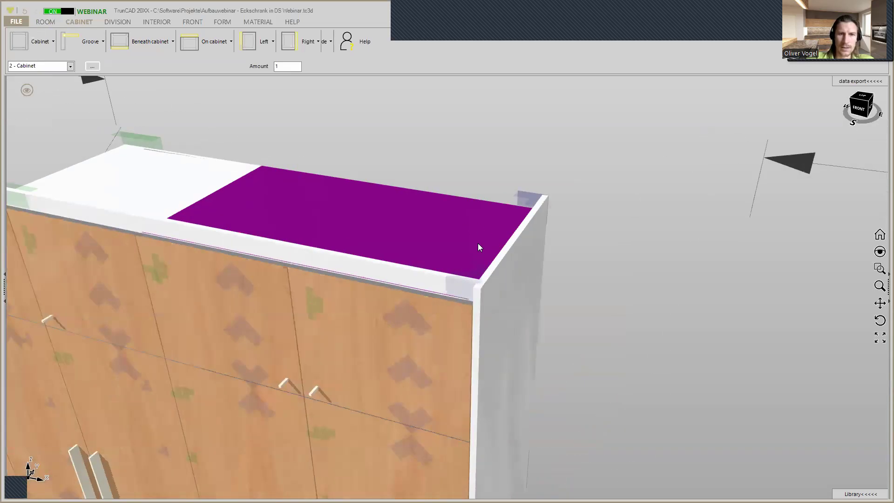
left_click(474, 278)
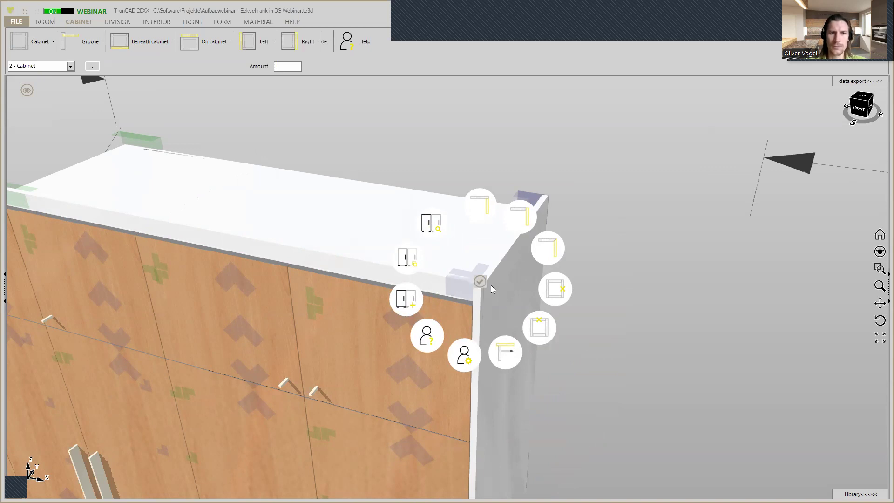
middle_click(507, 318)
scroll(508, 126, "up", 5)
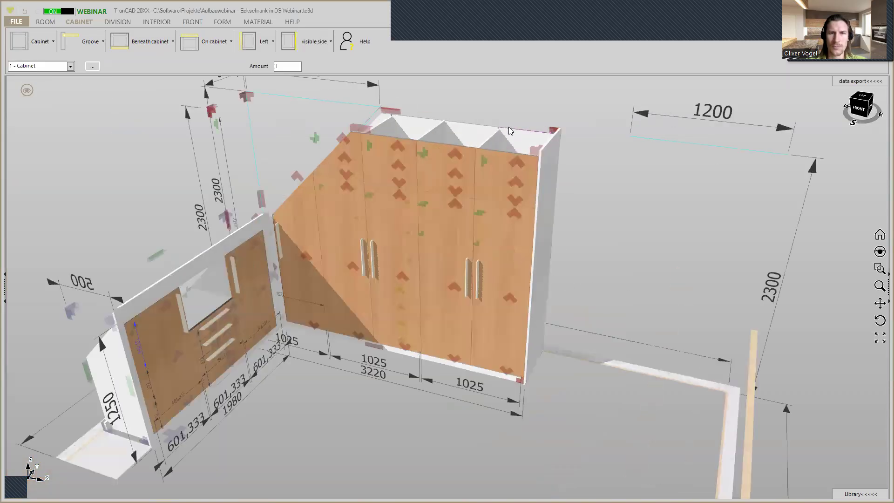
Step: Restore the top panel on the tall cabinet through the same corner handle, and bring both cabinets back into view
scroll(557, 155, "up", 1)
middle_click_drag(558, 156, 606, 168)
left_click(661, 180)
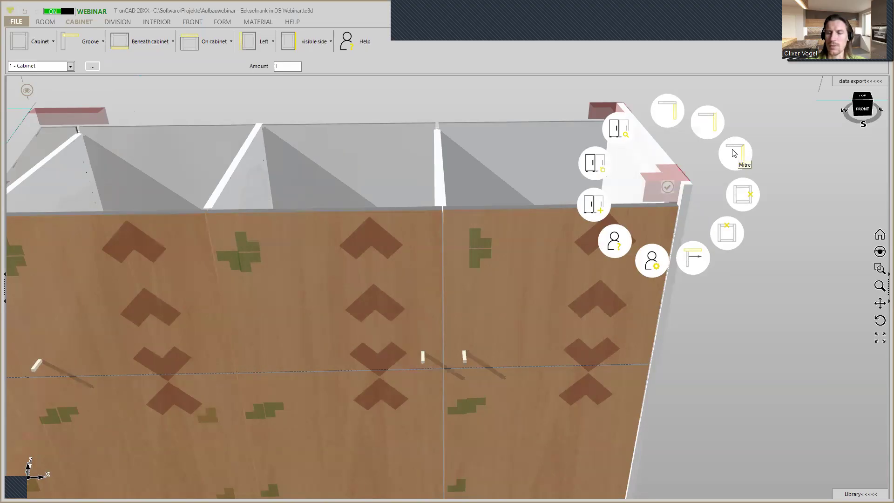
left_click(732, 237)
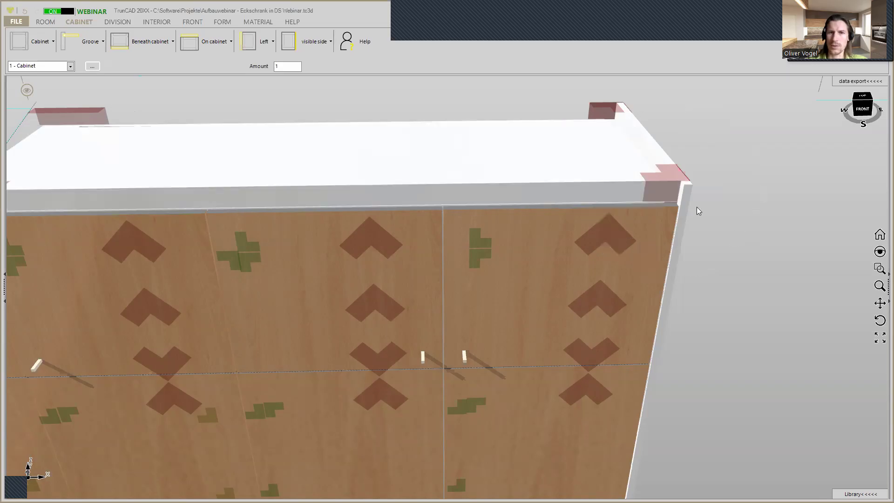
middle_click_drag(649, 174, 668, 194)
scroll(641, 183, "down", 4)
scroll(641, 183, "down", 4)
scroll(641, 185, "down", 3)
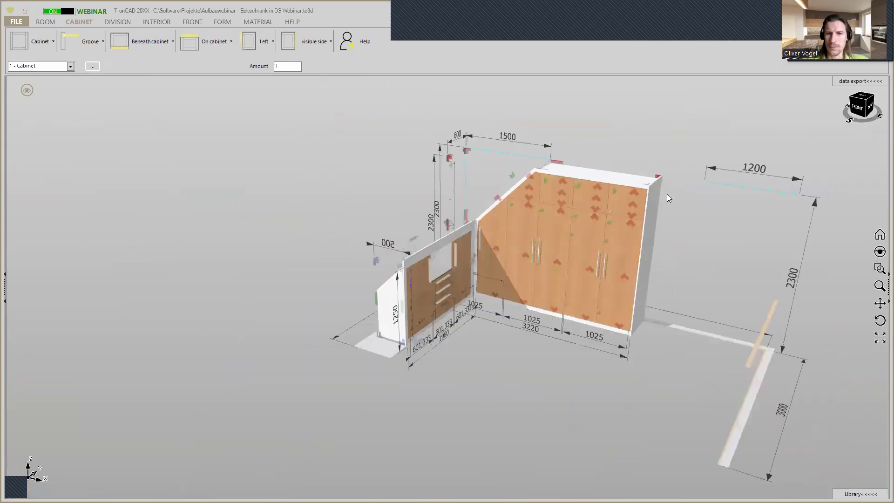
middle_click_drag(678, 226, 581, 251)
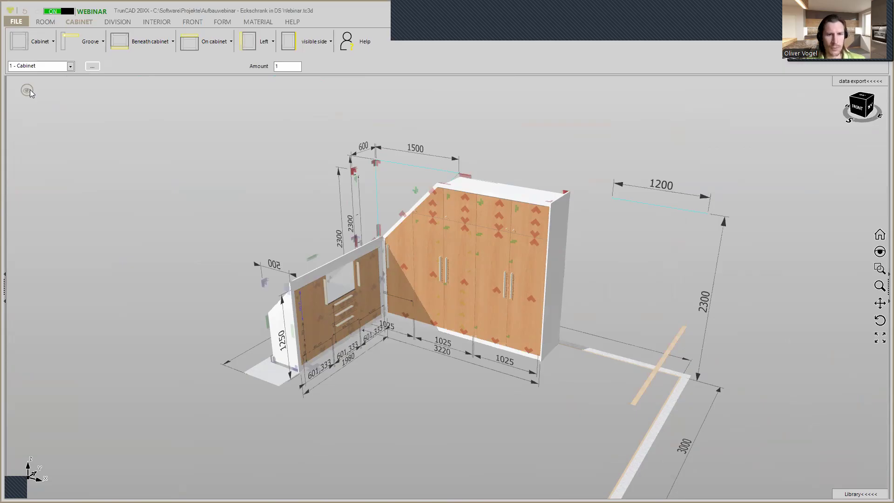
Step: Start saving the project and choose the Projekte folder inside C:\Software as the destination
left_click(24, 23)
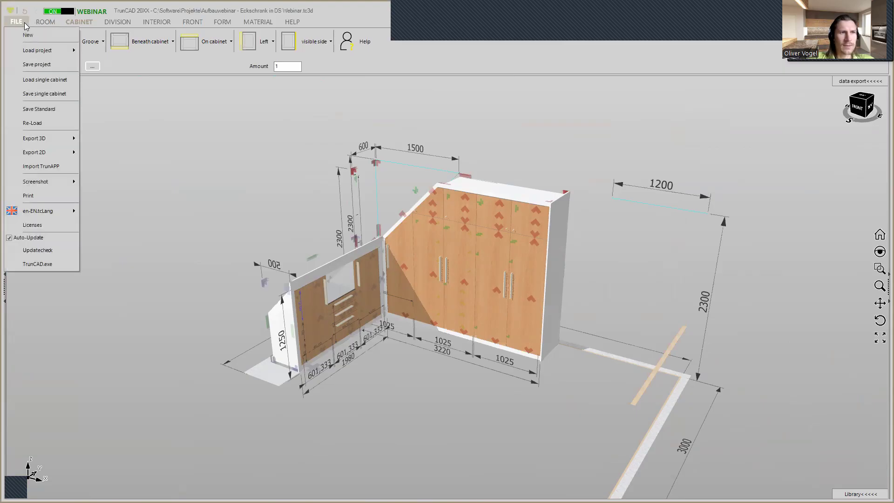
left_click(49, 65)
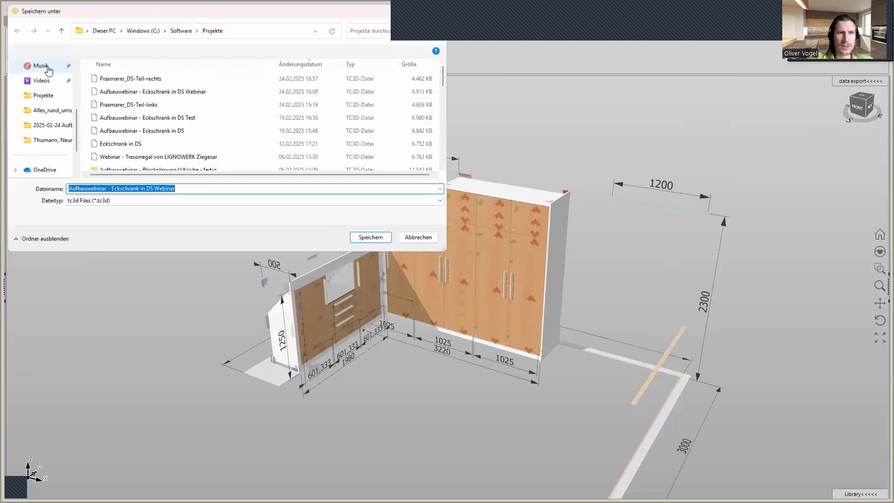
left_click_drag(173, 12, 200, 49)
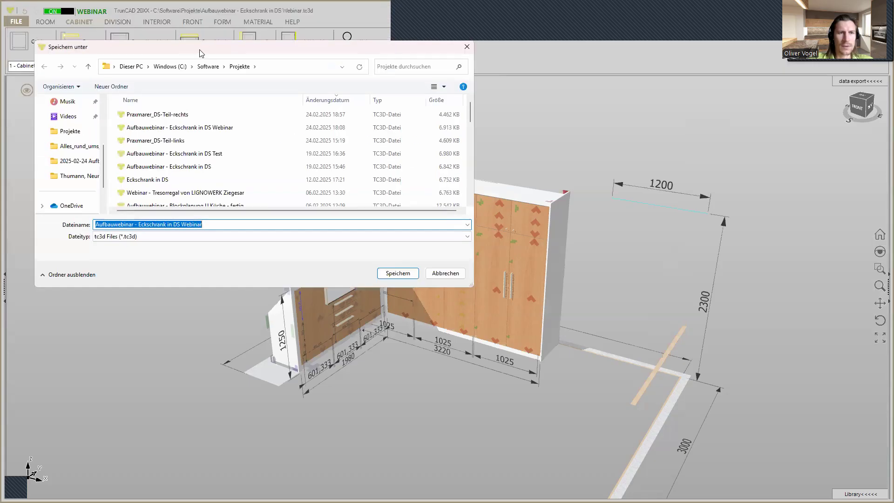
left_click(208, 67)
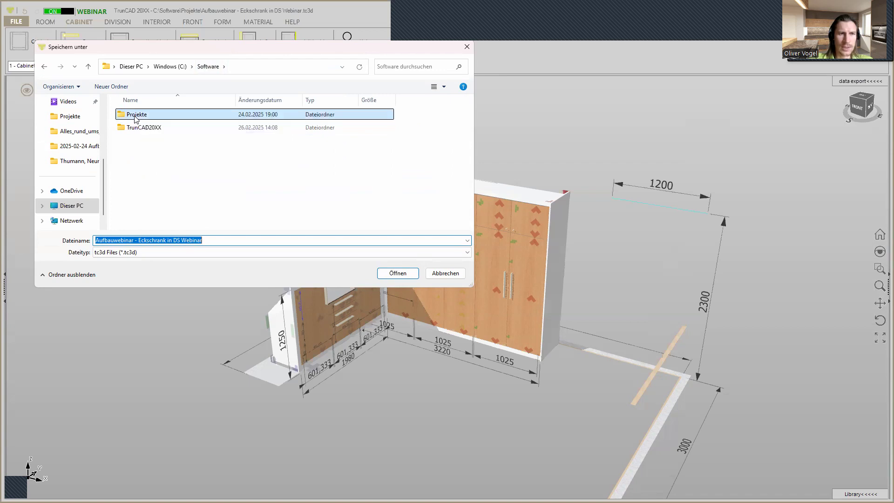
double_click(135, 117)
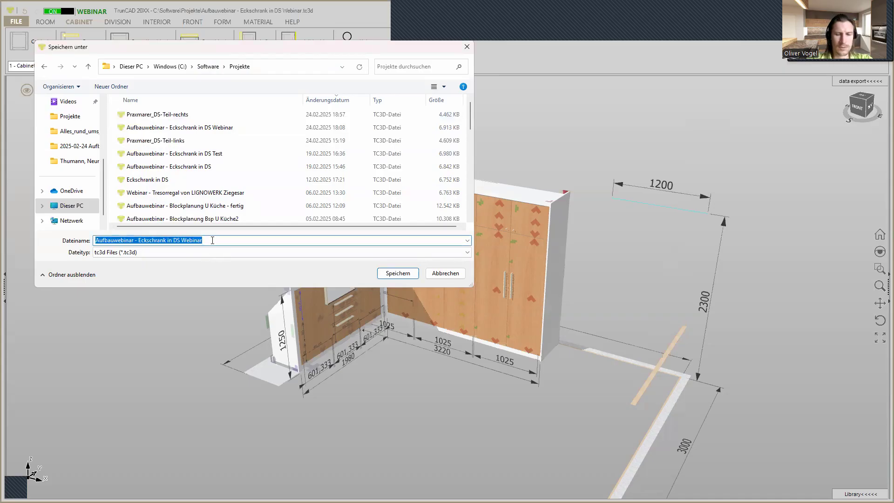
Step: Save the project under the file name "Webinar - L shaped corner cabinet in sloped roof"
type("W")
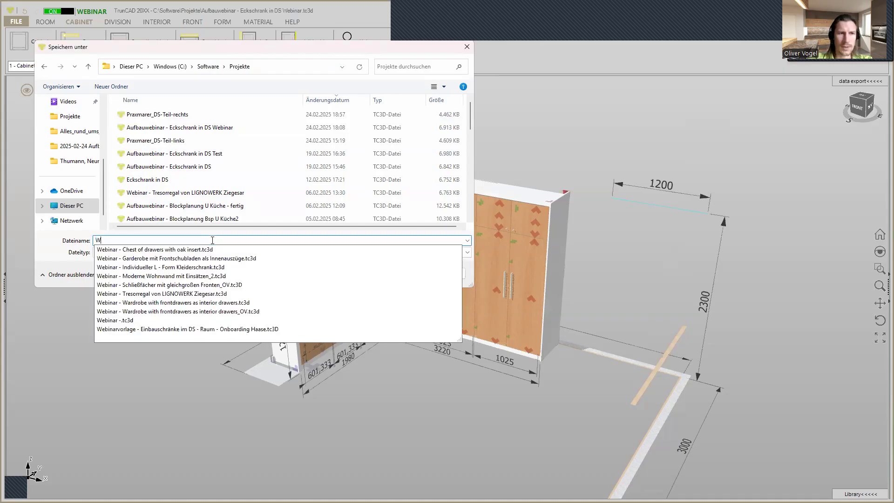
type("ebinar - ")
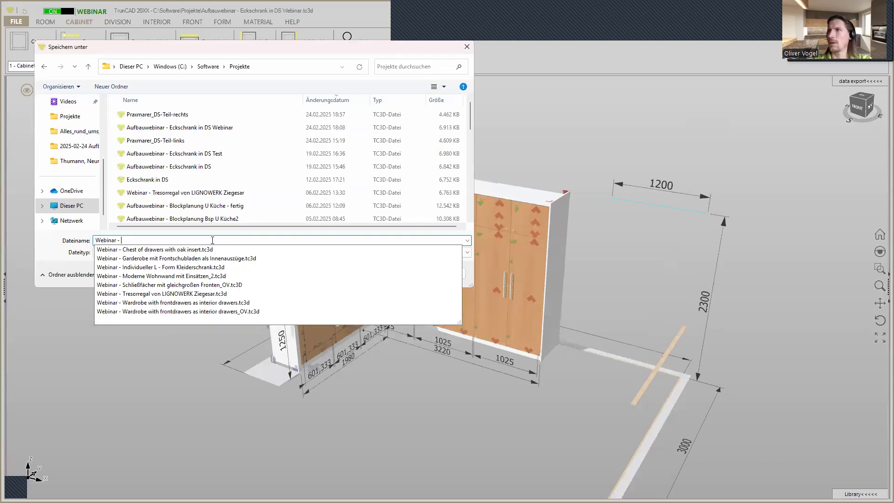
type("L shaped")
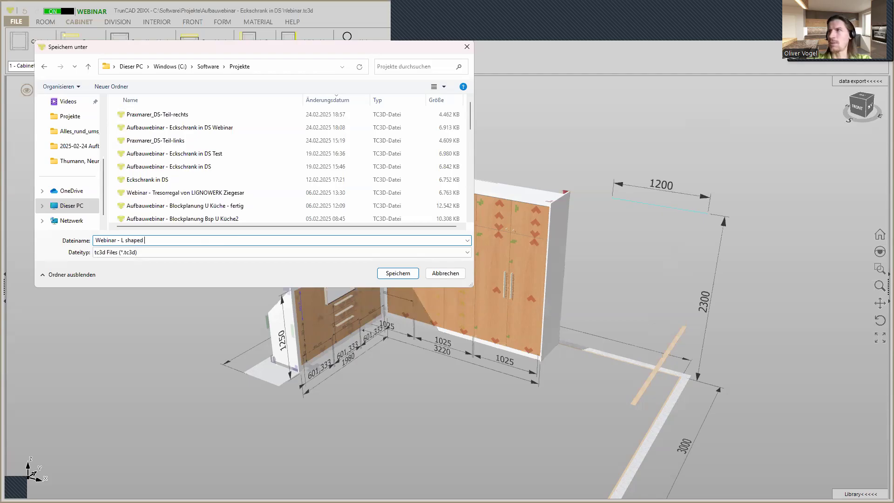
type(" corner cabine")
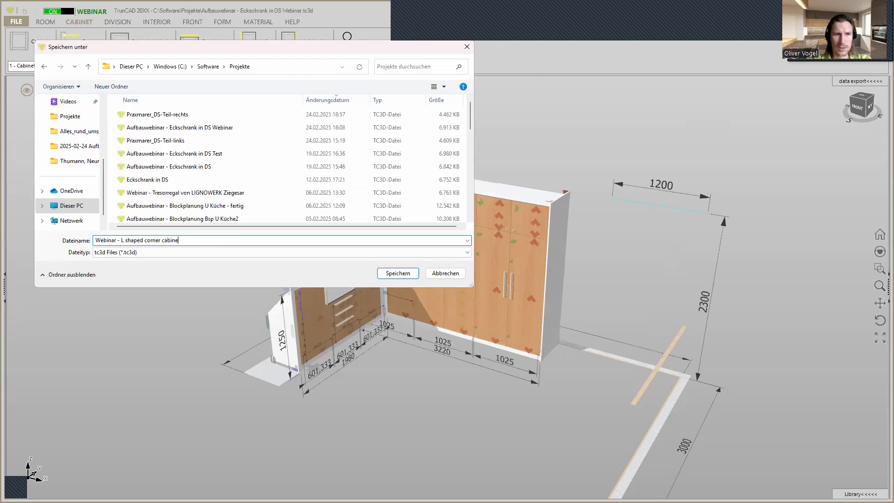
type("t in ")
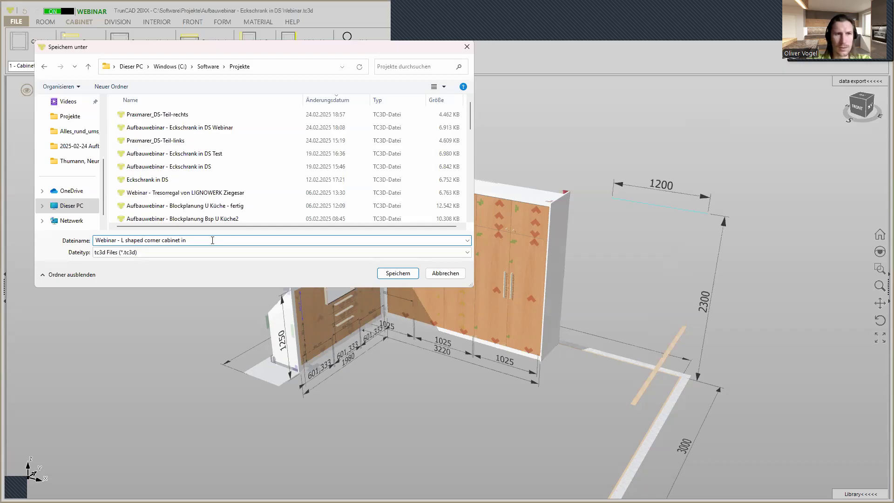
type("so")
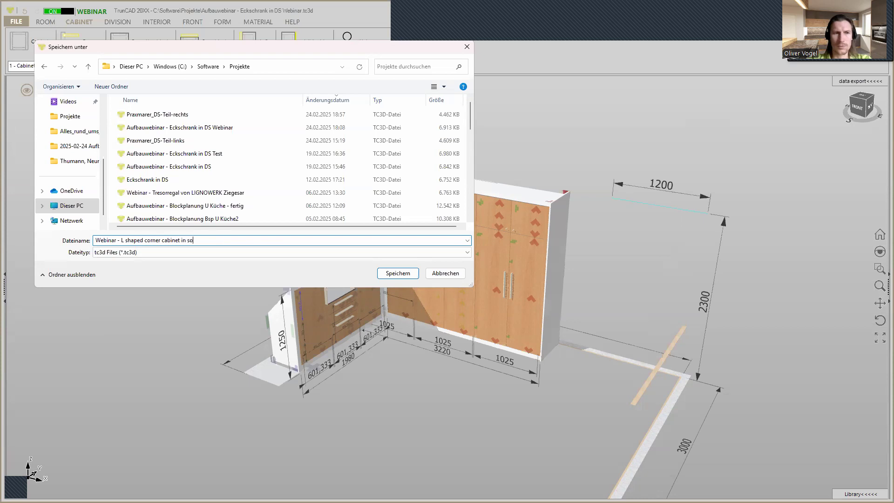
type("looped roof")
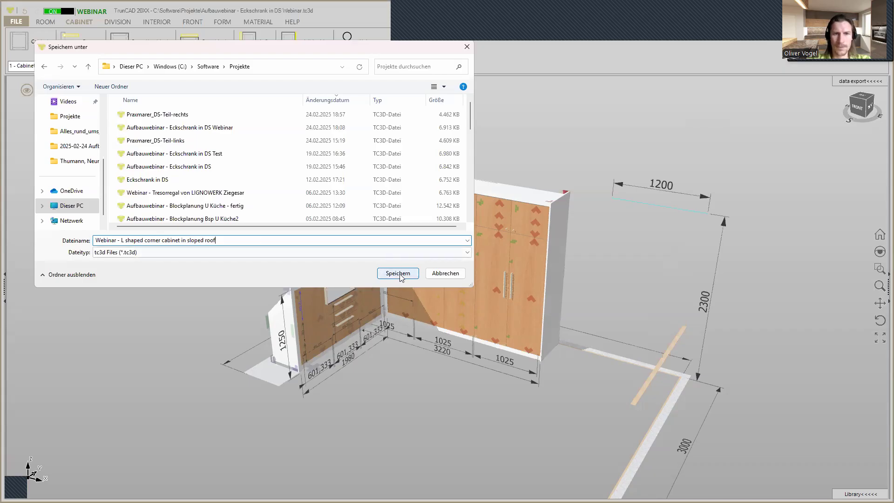
left_click(399, 273)
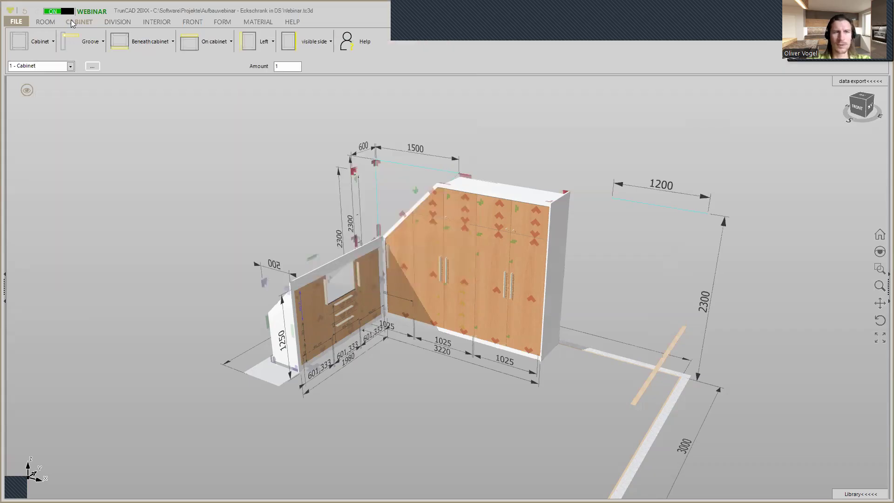
left_click(13, 25)
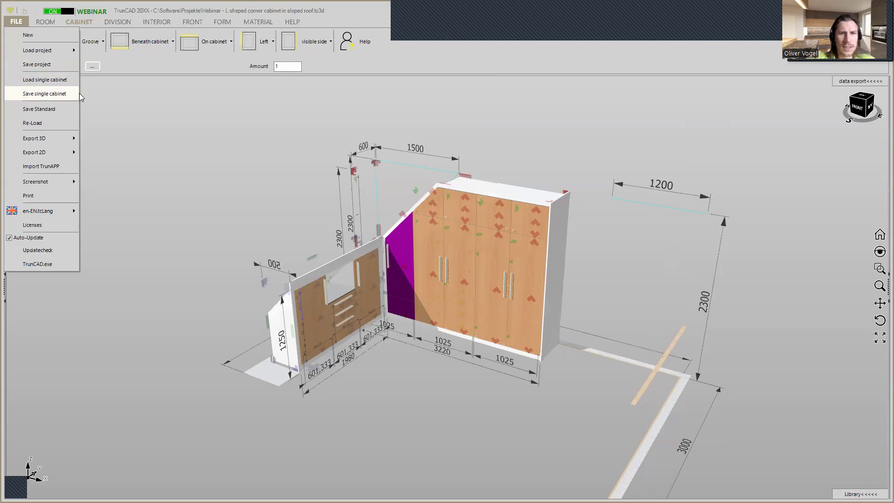
left_click(191, 105)
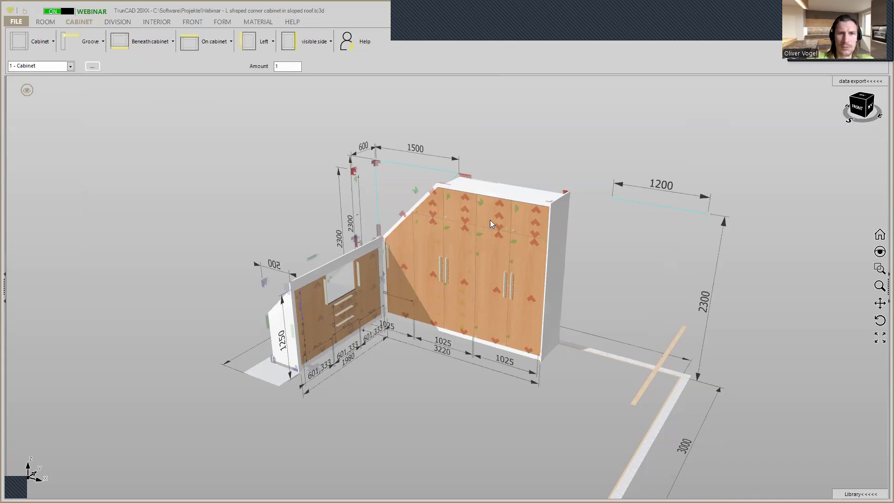
scroll(553, 202, "up", 4)
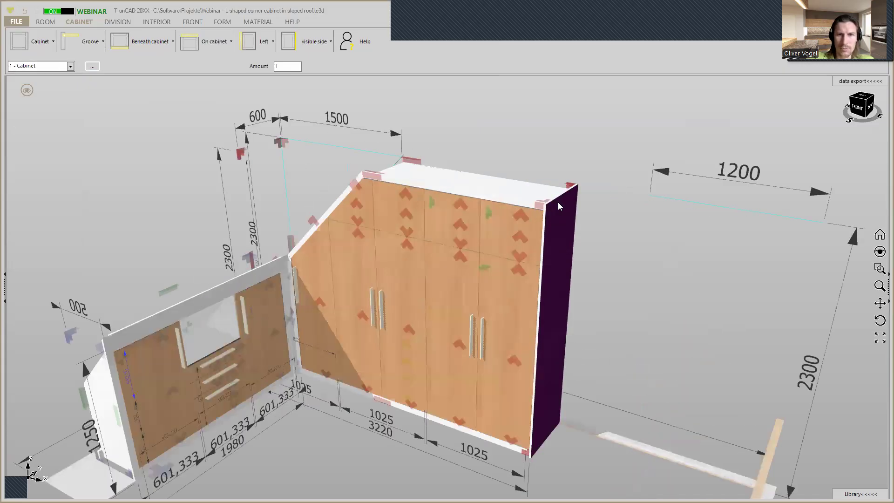
scroll(554, 201, "down", 4)
left_click(17, 21)
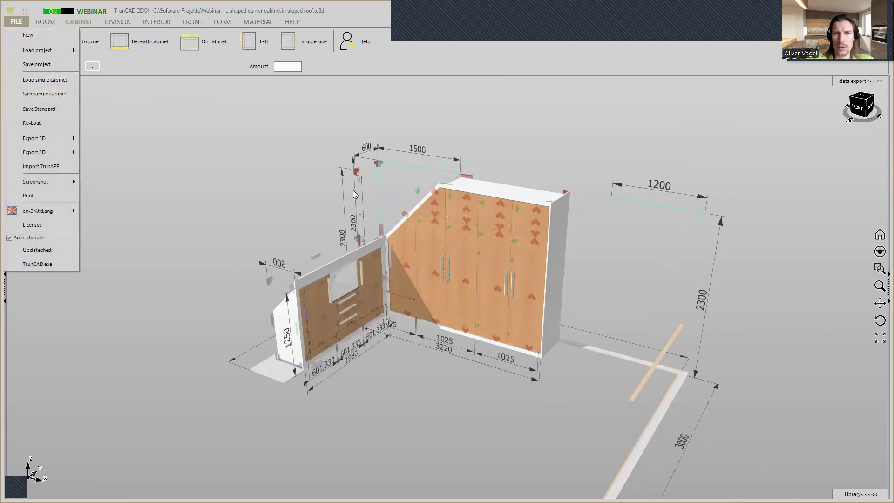
left_click(242, 180)
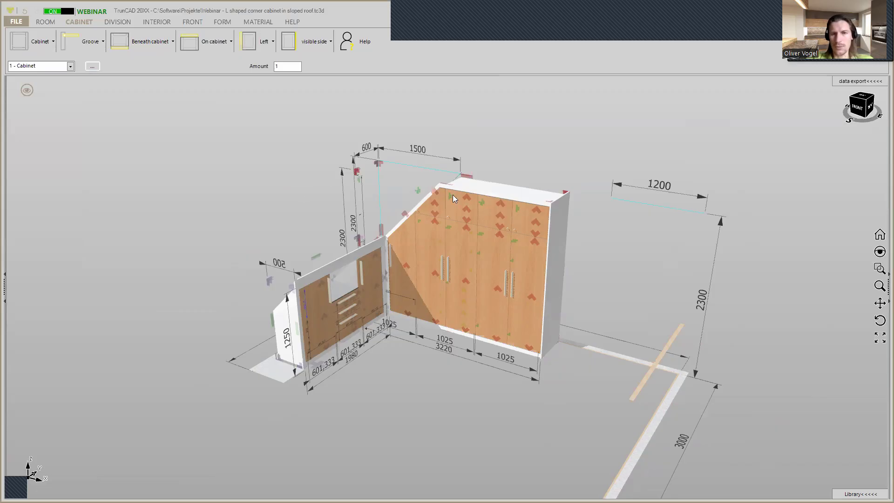
Step: Browse the furniture models in the library and close it again
left_click(861, 494)
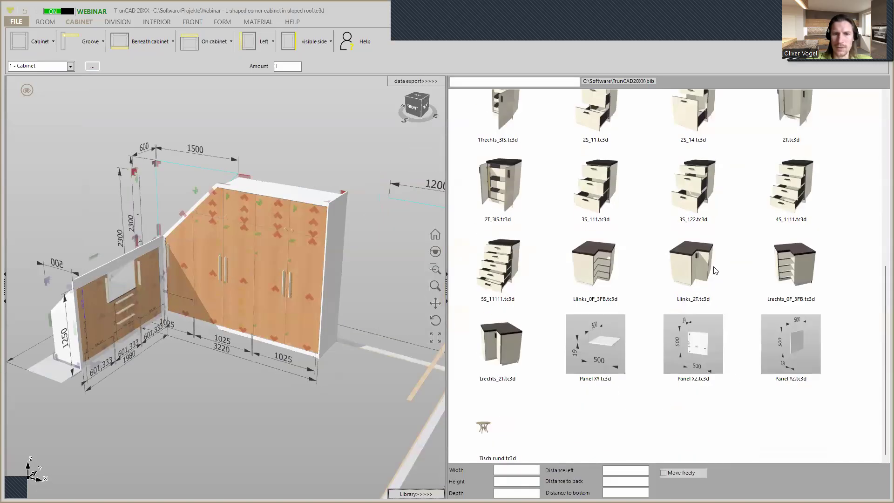
scroll(715, 267, "up", 10)
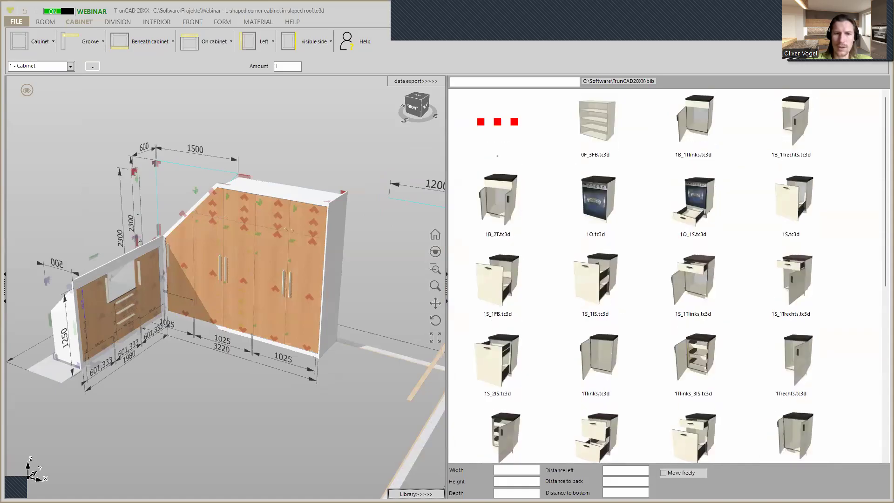
left_click(416, 494)
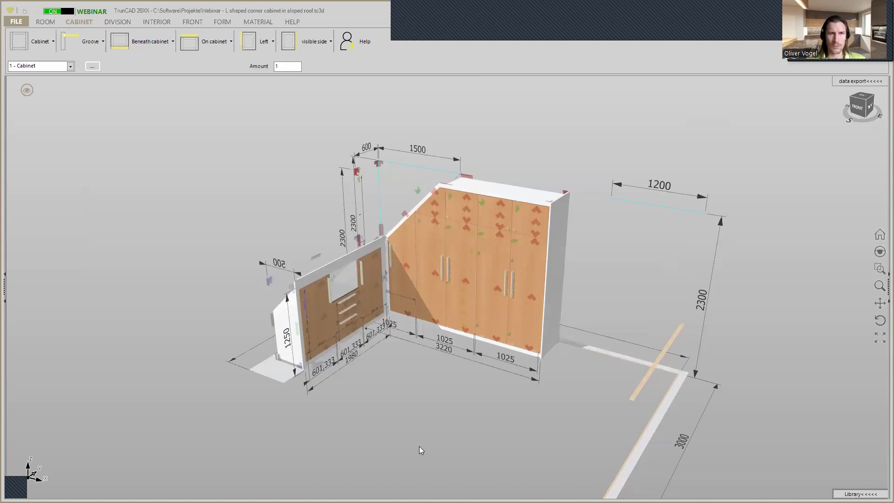
Step: Show the help functions, switch to the browser with the TrunCAD Online Academy, and open its Starter Webinars page
left_click(291, 22)
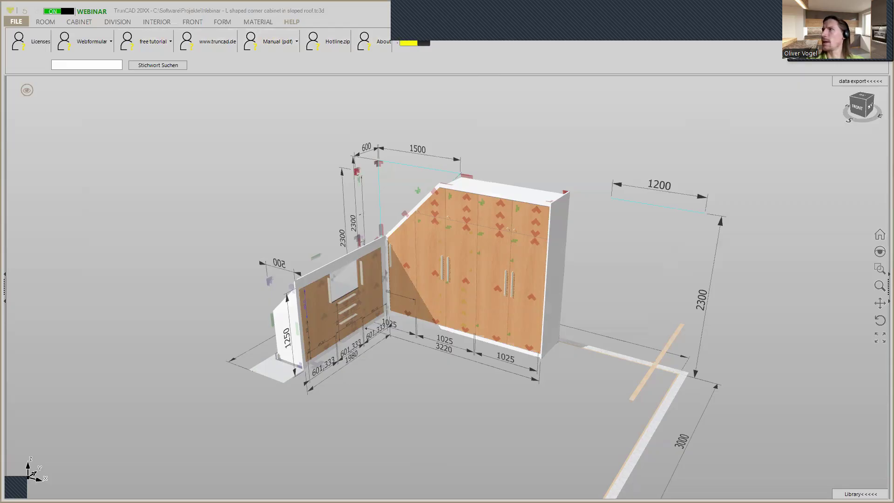
left_click_drag(893, 116, 519, 117)
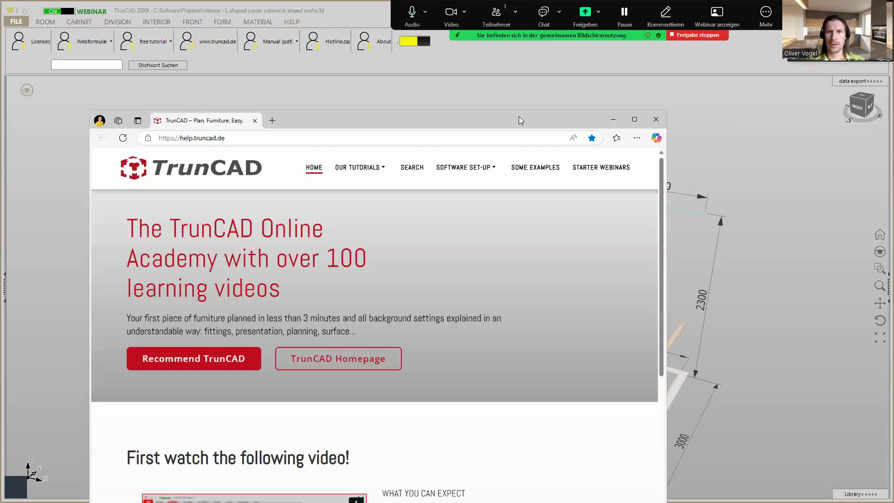
left_click(635, 121)
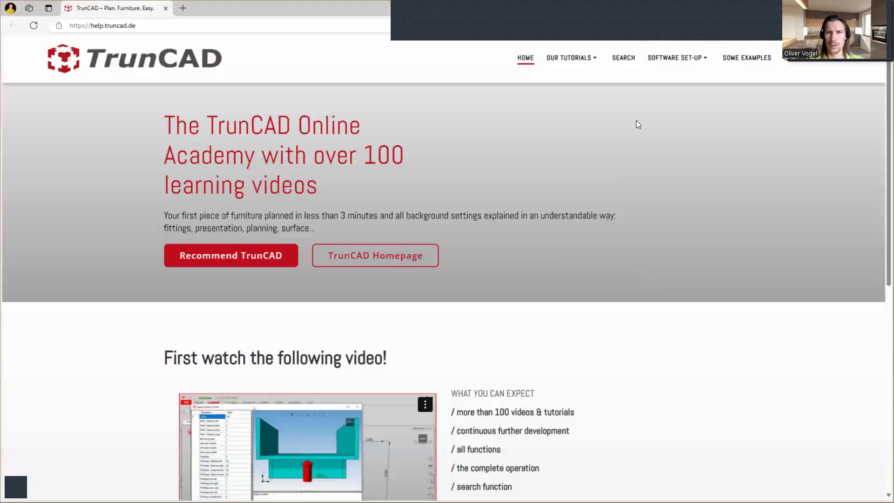
double_click(285, 11)
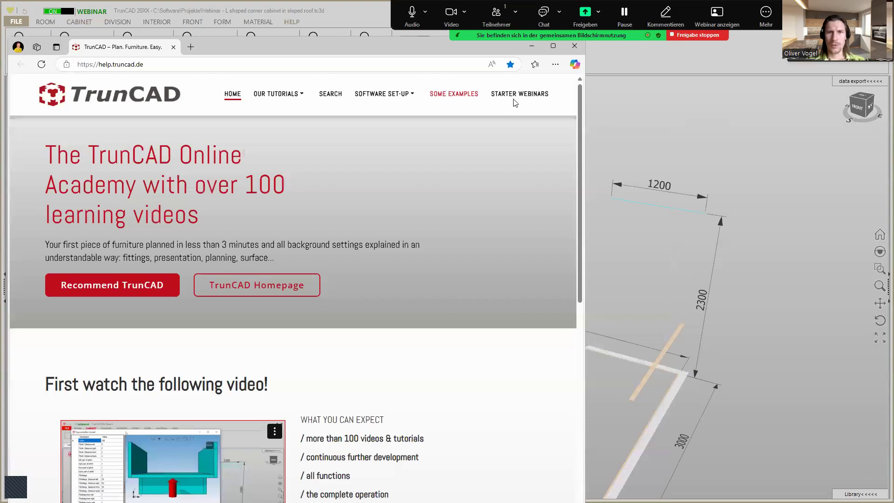
left_click(519, 97)
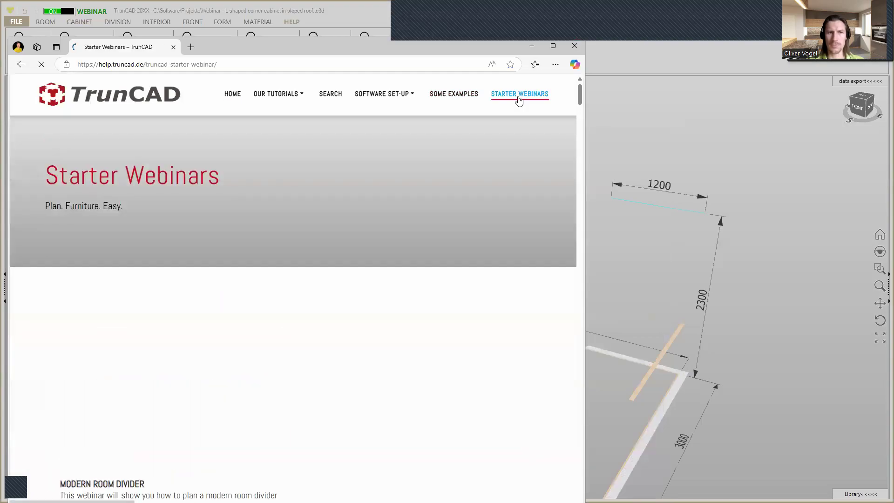
Step: Enlarge the browser window and look through the recorded webinars on the Starter Webinars page
left_click(554, 46)
scroll(461, 241, "down", 4)
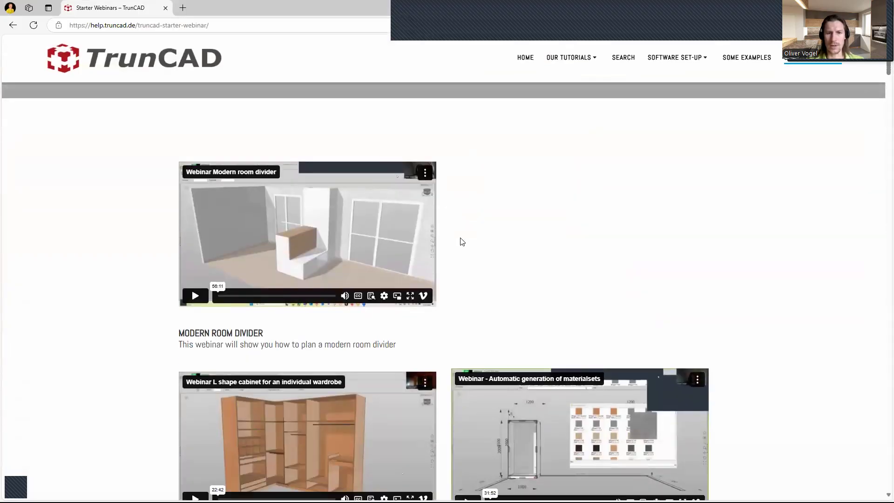
scroll(463, 244, "down", 17)
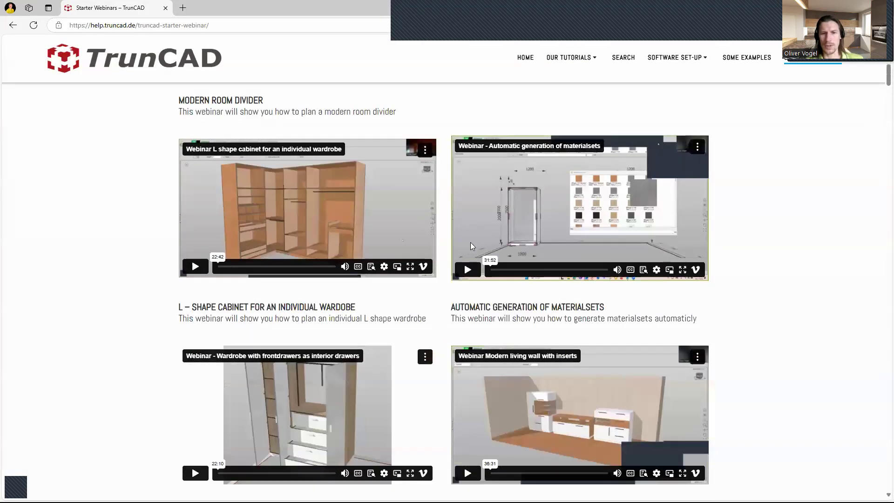
scroll(515, 313, "down", 13)
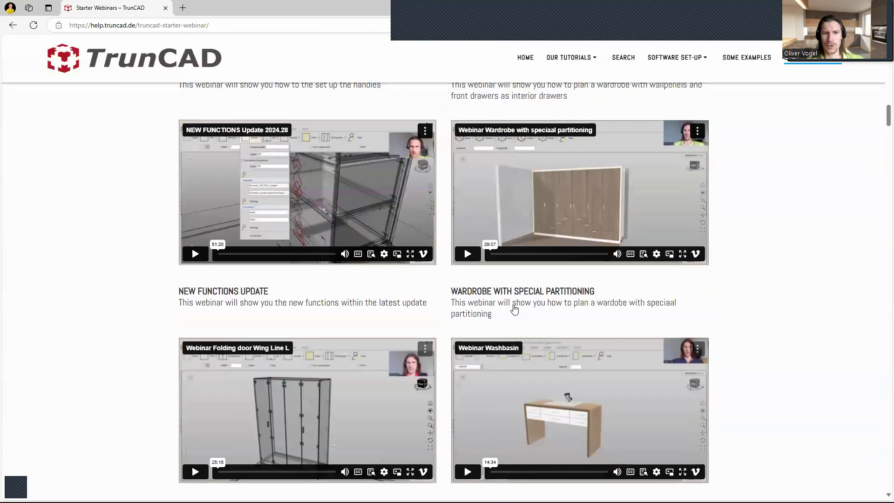
scroll(515, 310, "down", 15)
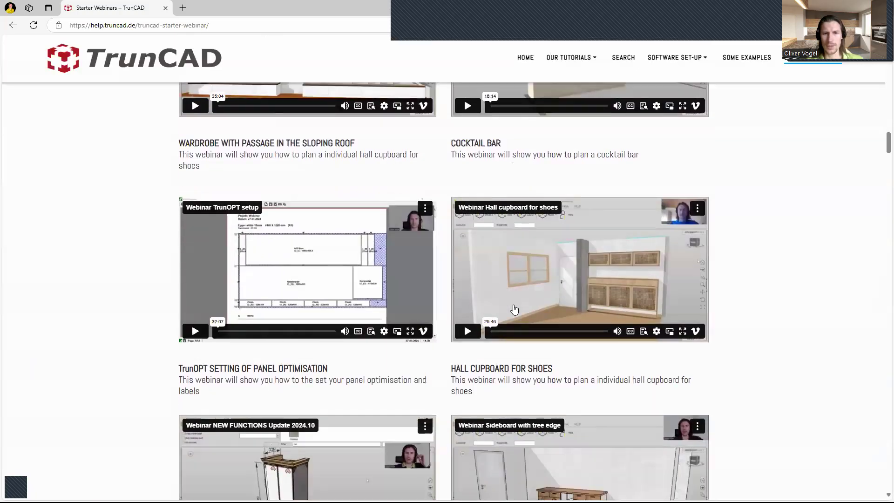
scroll(515, 309, "down", 13)
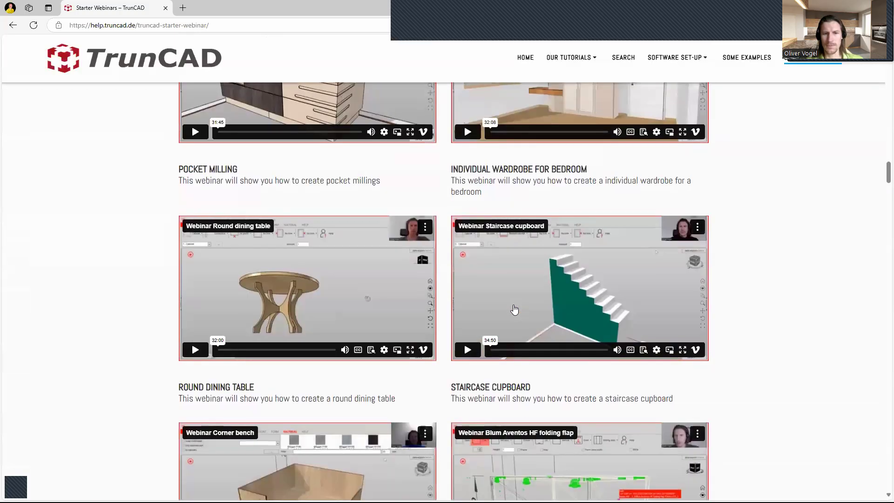
scroll(515, 310, "down", 15)
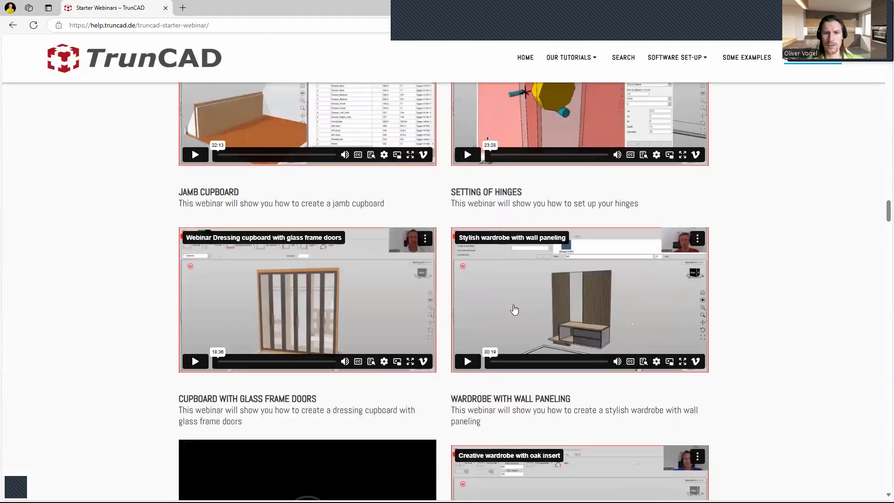
scroll(515, 310, "down", 5)
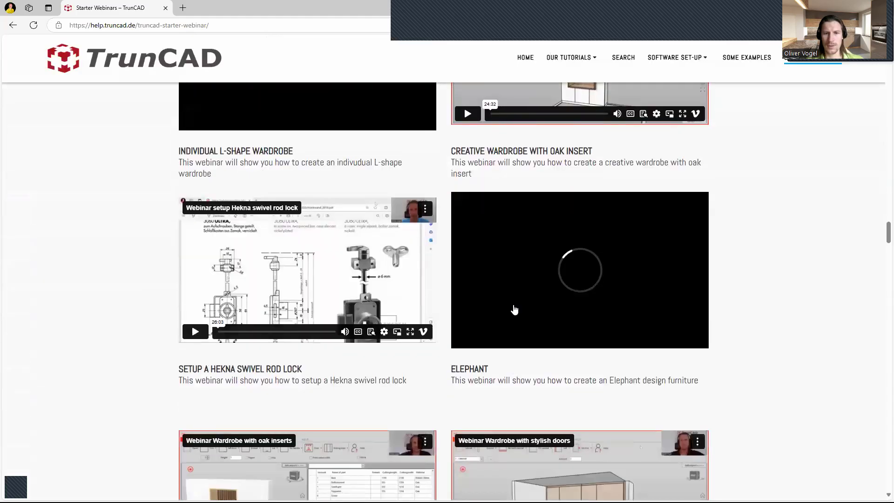
scroll(515, 309, "down", 4)
scroll(515, 309, "down", 5)
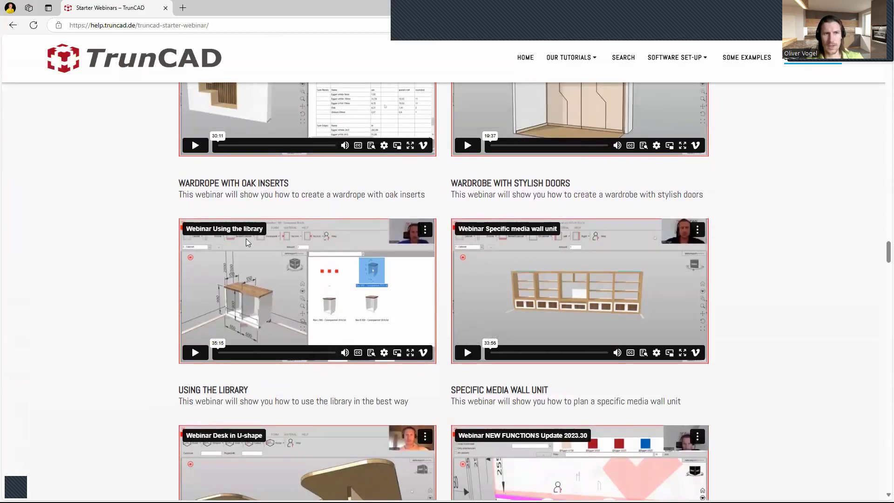
Step: Switch back to TrunCAD and show the file functions, including Save Standard
double_click(263, 9)
left_click(34, 36)
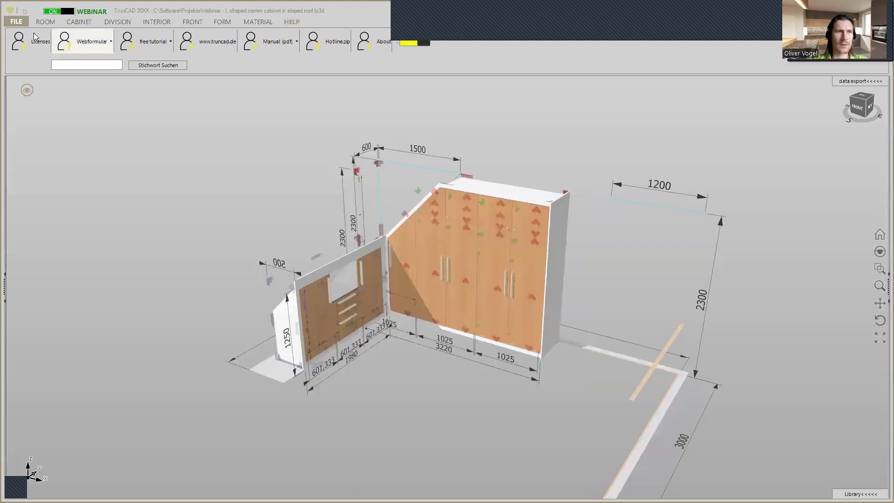
left_click(16, 22)
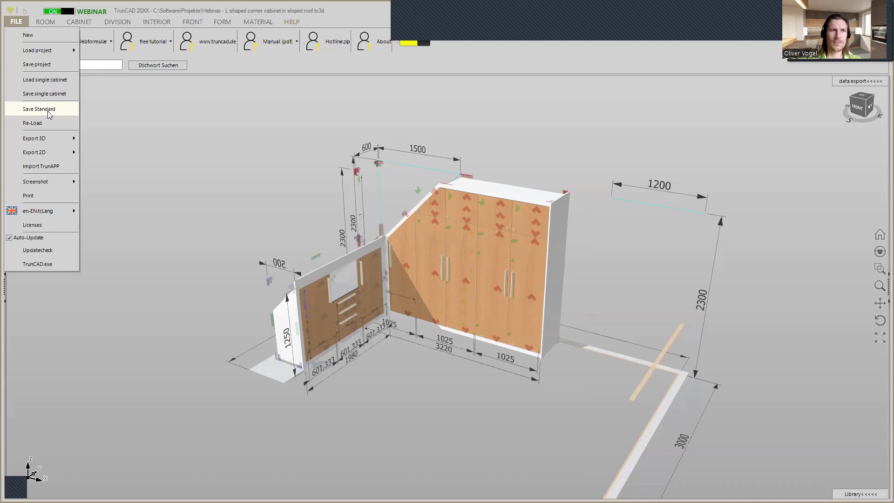
left_click(96, 15)
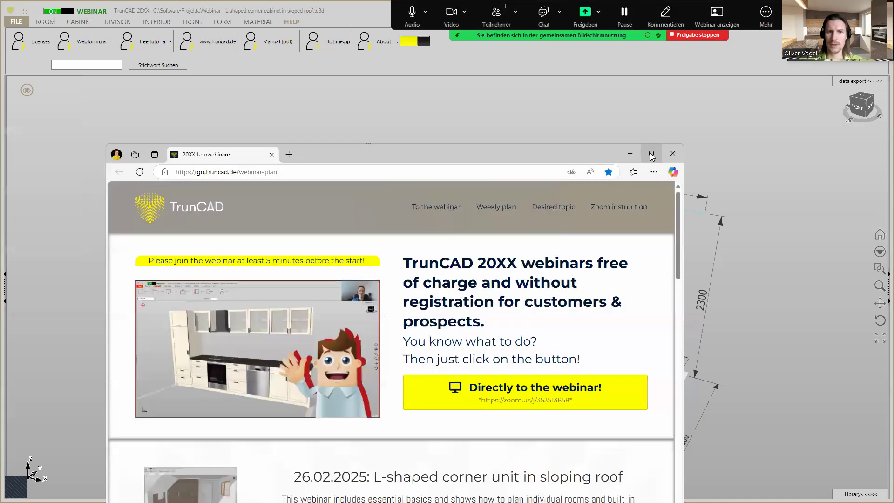
Step: Enlarge the TrunCAD webinar plan page in the browser, examine the upcoming webinar dates, and restore the window size
left_click(651, 154)
scroll(453, 321, "down", 3)
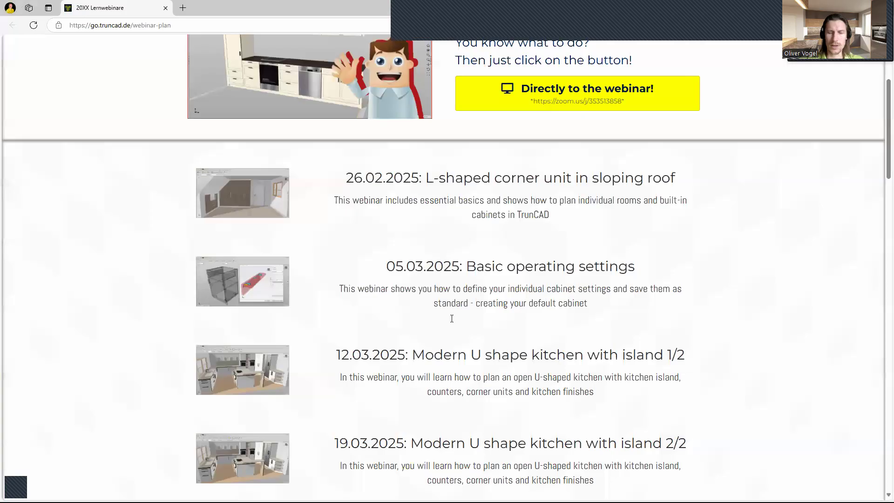
scroll(451, 314, "down", 1)
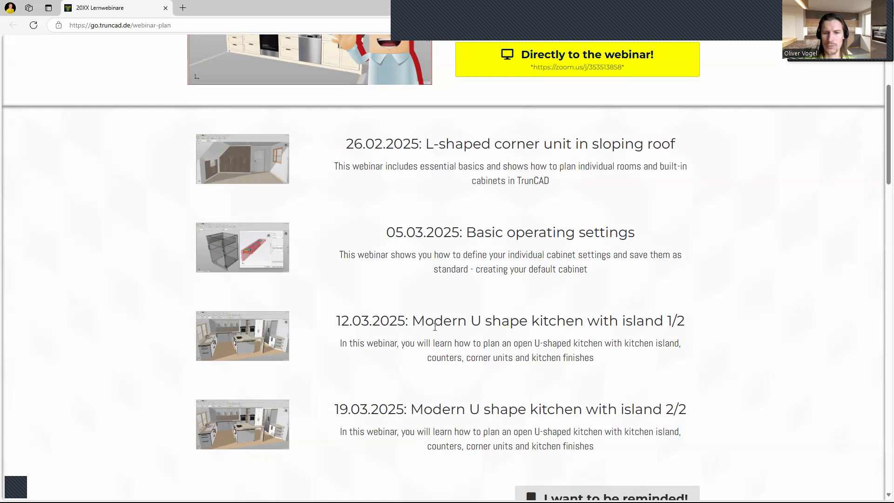
double_click(232, 9)
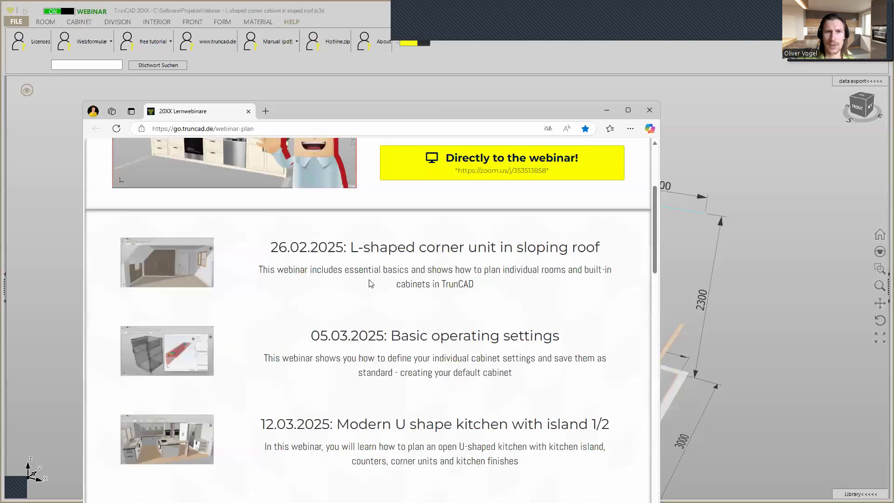
Step: Examine the webinar plan page's direct webinar link, desired topic form and Zoom participation instructions through to the page footer
scroll(369, 284, "up", 1)
scroll(370, 283, "up", 2)
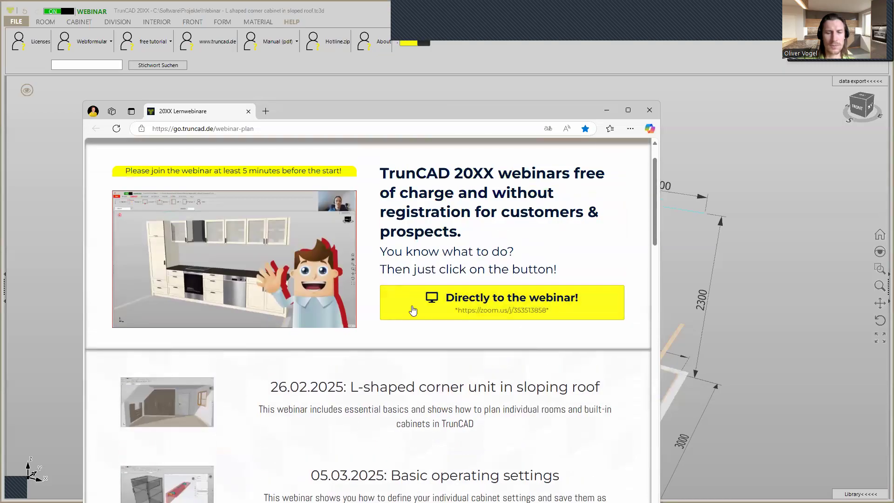
scroll(460, 317, "down", 3)
scroll(460, 316, "up", 2)
scroll(460, 317, "down", 8)
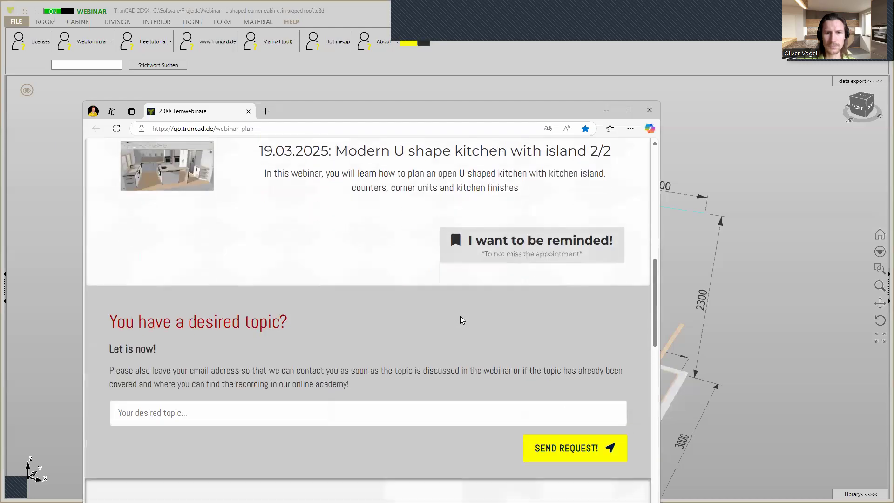
scroll(461, 315, "down", 10)
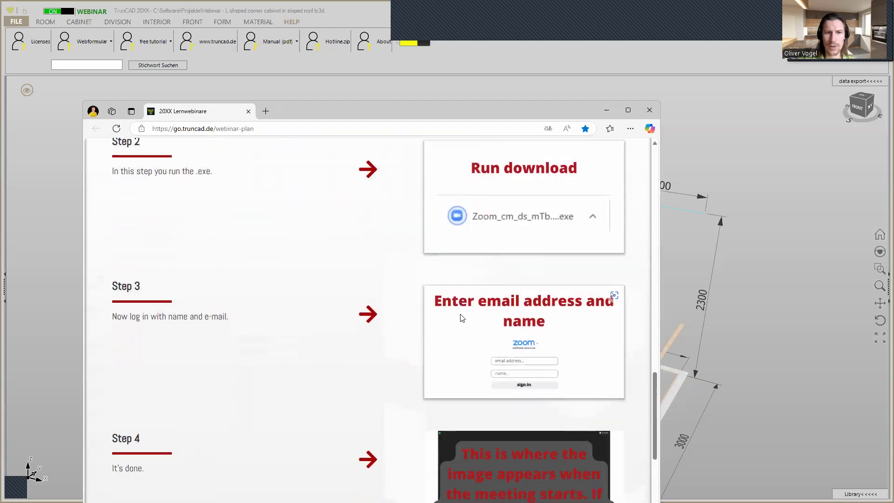
scroll(462, 318, "down", 5)
scroll(460, 312, "down", 4)
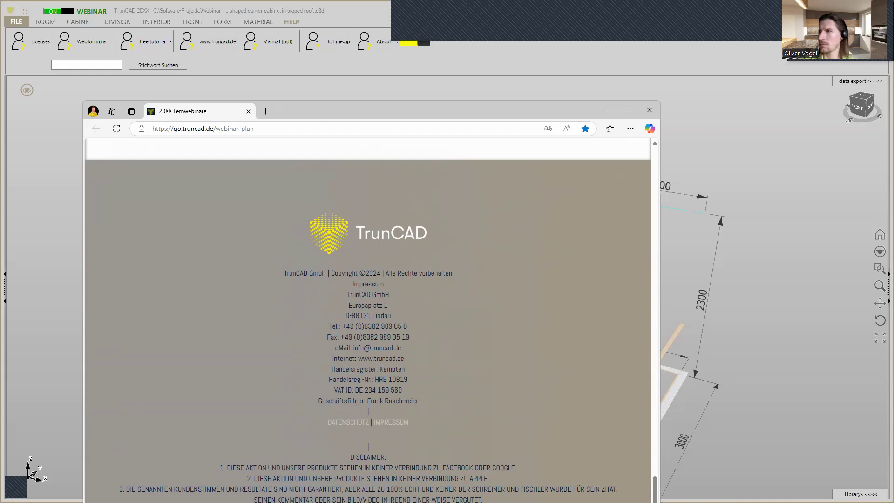
Step: Revisit the Starter Webinars page and the webinar plan, then minimise both browser windows to return to TrunCAD
left_click(338, 372)
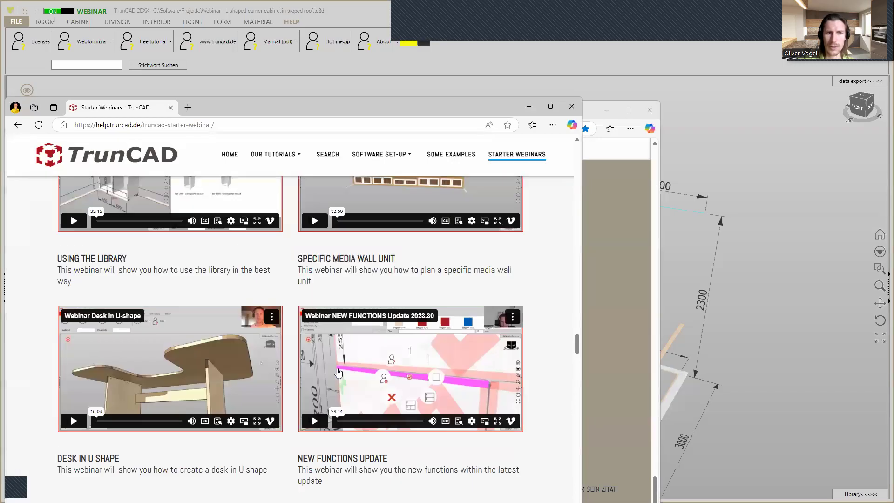
scroll(338, 373, "up", 8)
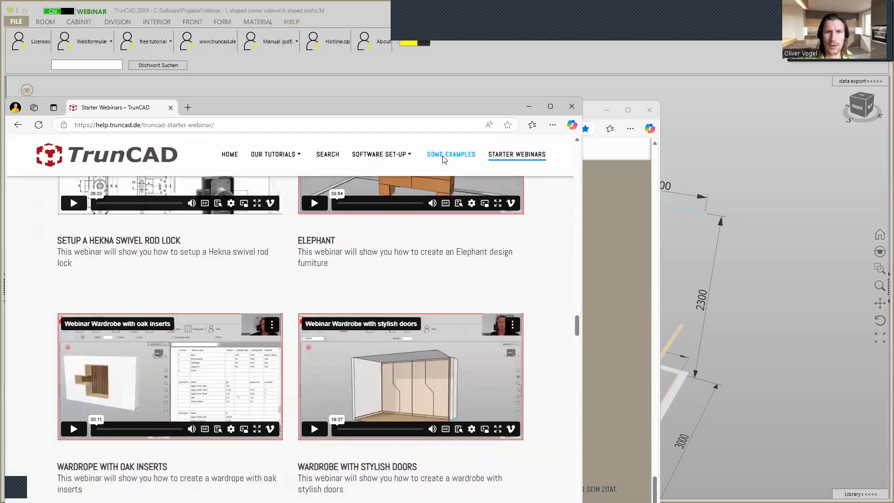
left_click(536, 105)
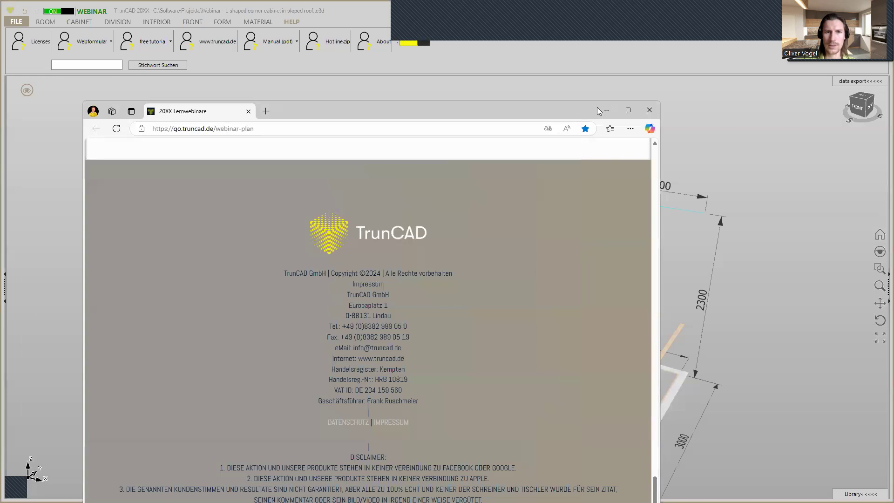
scroll(420, 310, "up", 20)
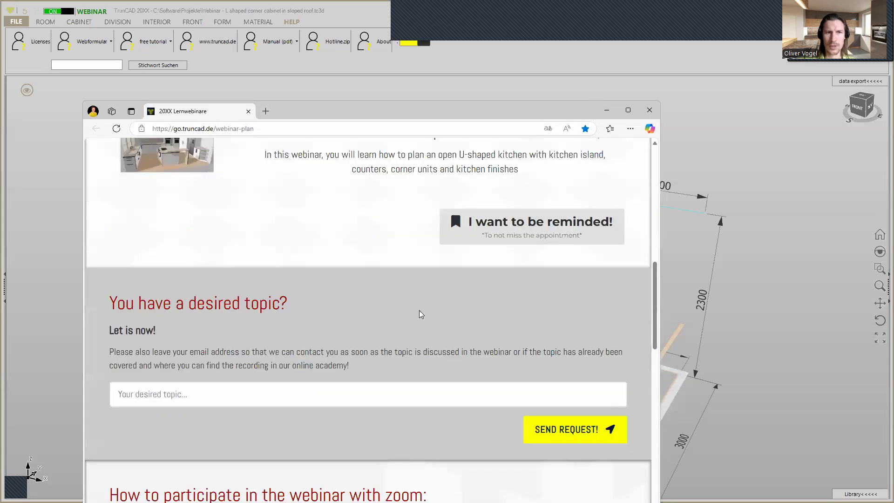
scroll(419, 314, "down", 3)
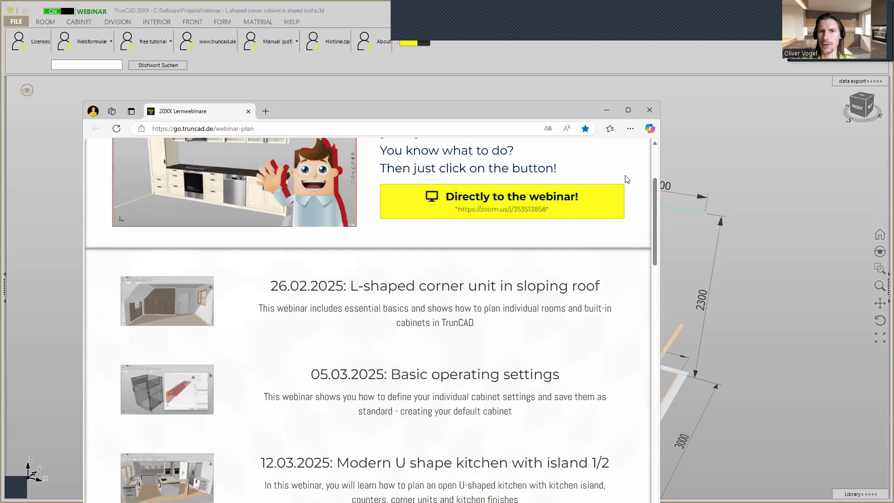
left_click(608, 111)
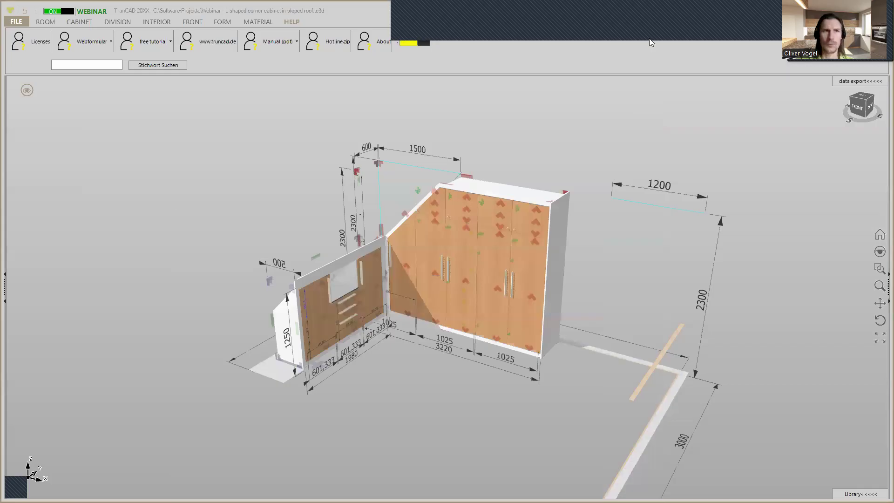
Step: Start a new project with the default room and cabinet
left_click(16, 22)
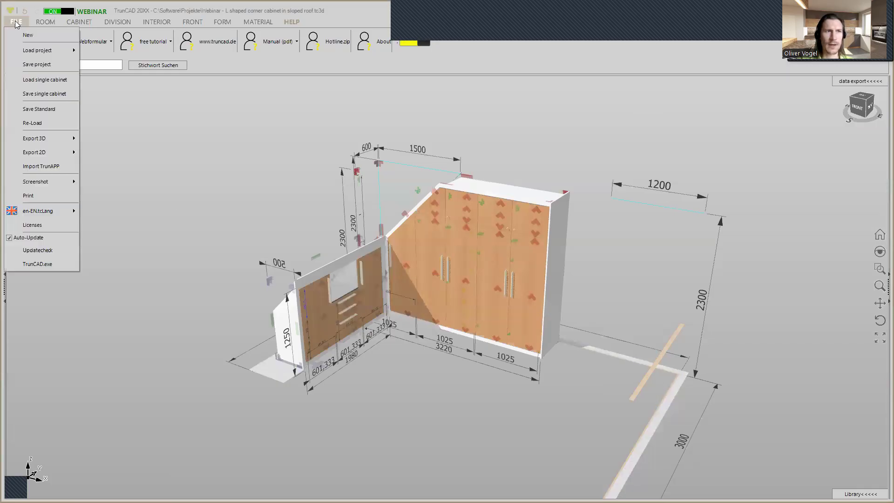
left_click(28, 35)
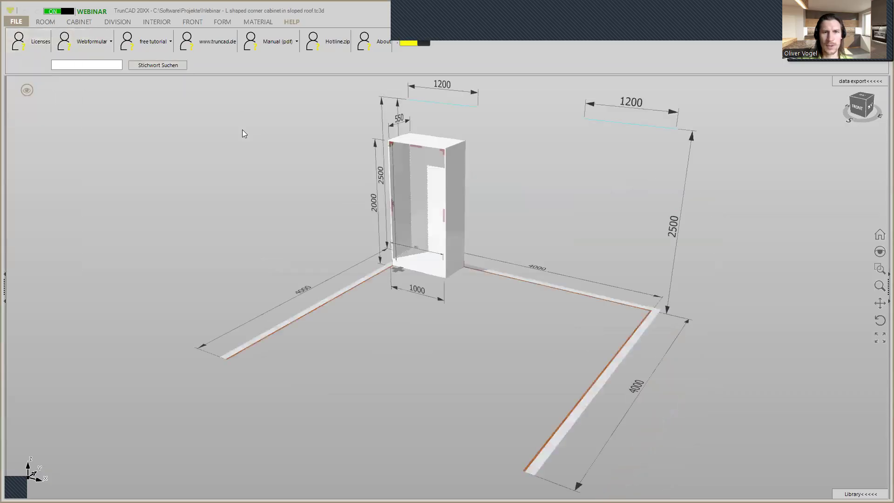
middle_click_drag(552, 226, 577, 228)
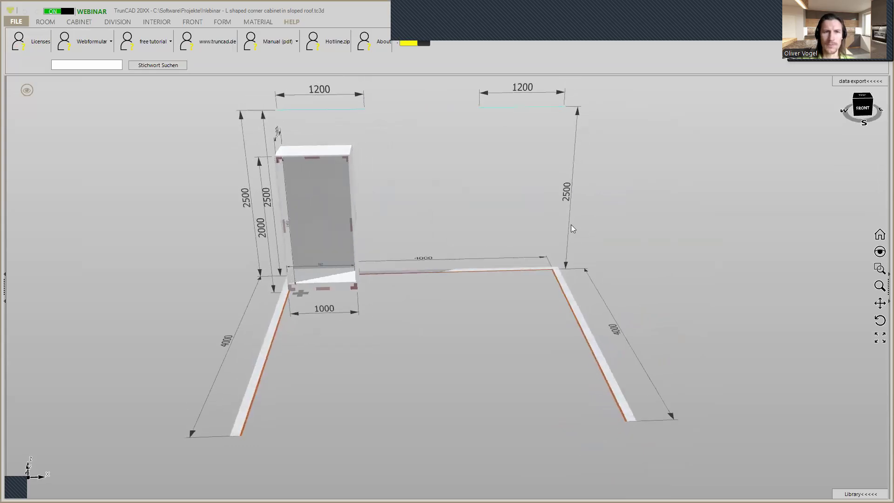
mouse_move(375, 159)
middle_mouse_down()
mouse_move(391, 154)
mouse_move(391, 167)
middle_mouse_up()
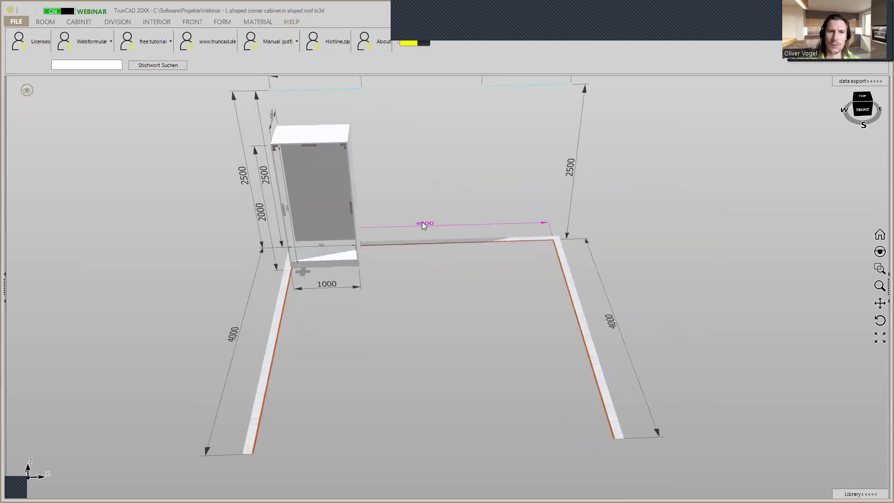
Step: Set the room's width along the back wall to 5000 and the left wall's depth to 3000
scroll(422, 223, "up", 1)
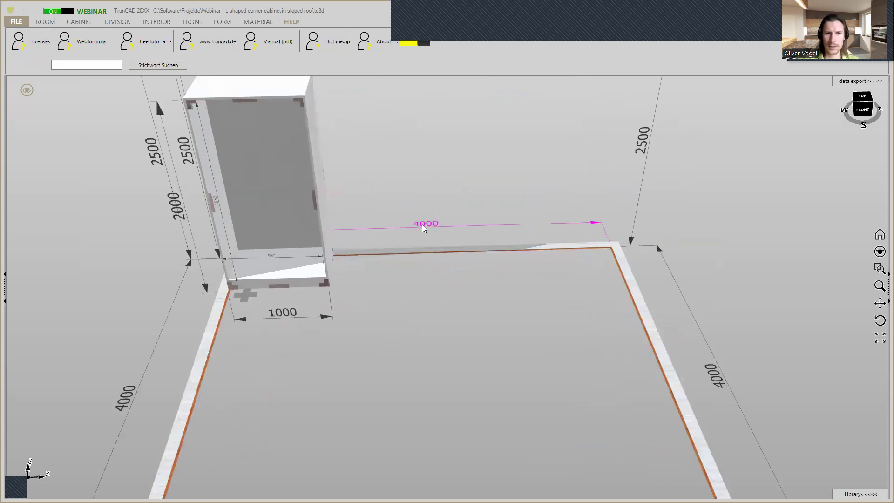
left_click(422, 224)
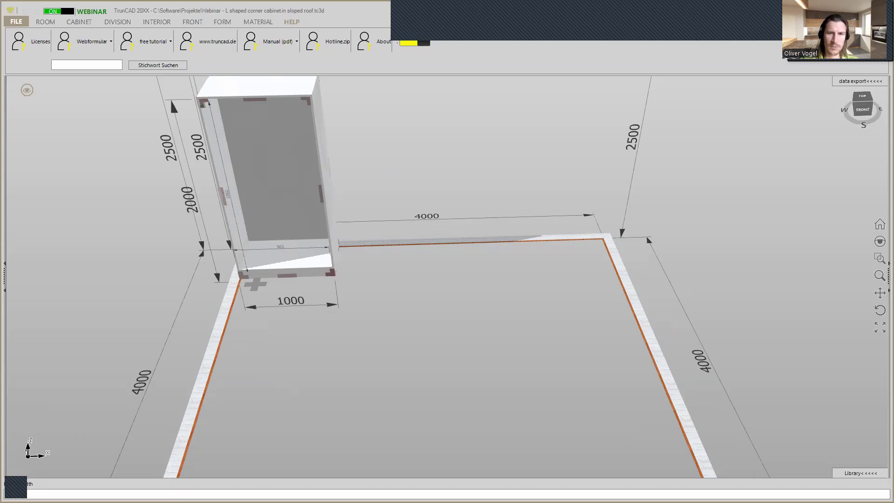
key("Return")
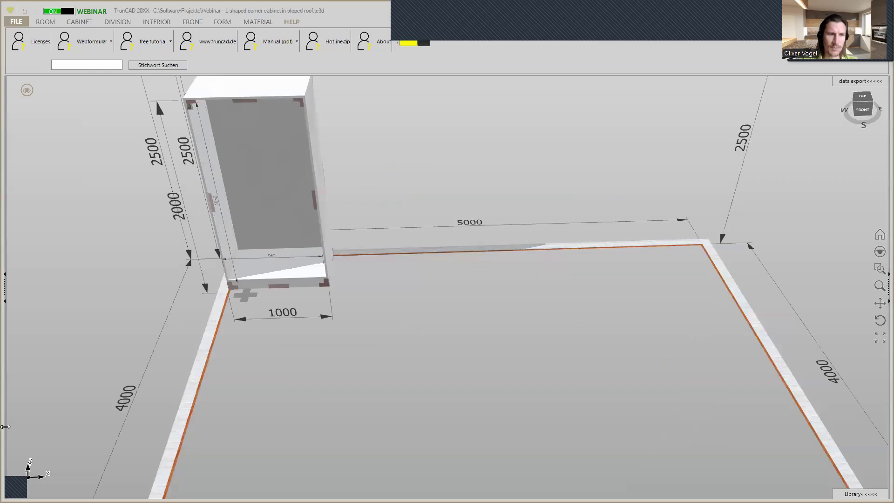
left_click(129, 407)
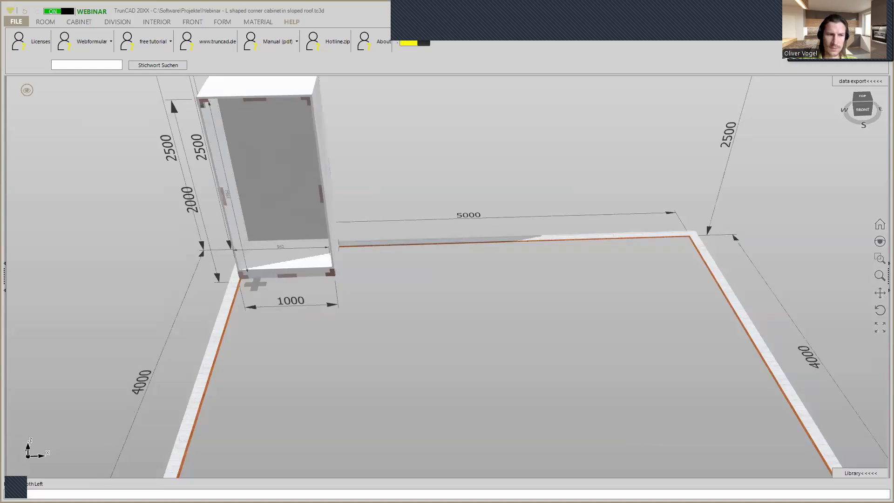
type("3000")
key("Return")
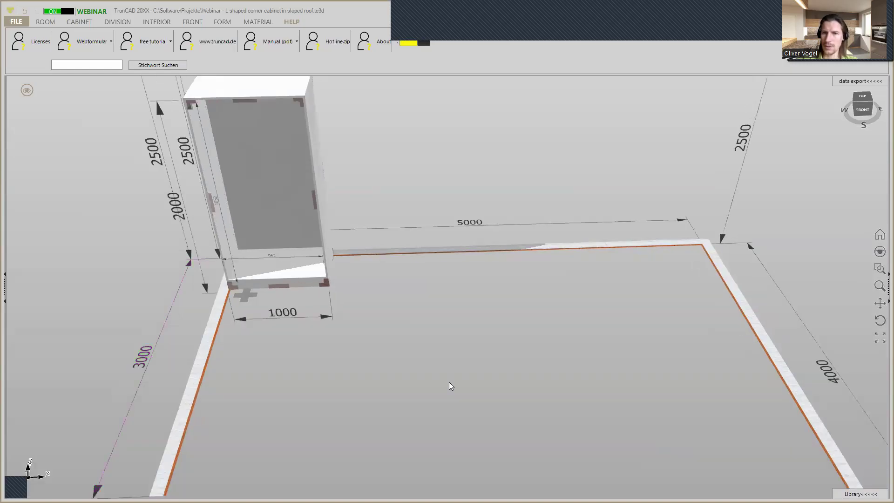
Step: Set the right wall's depth to 3000 and the overall room height to 2300
scroll(782, 364, "down", 3)
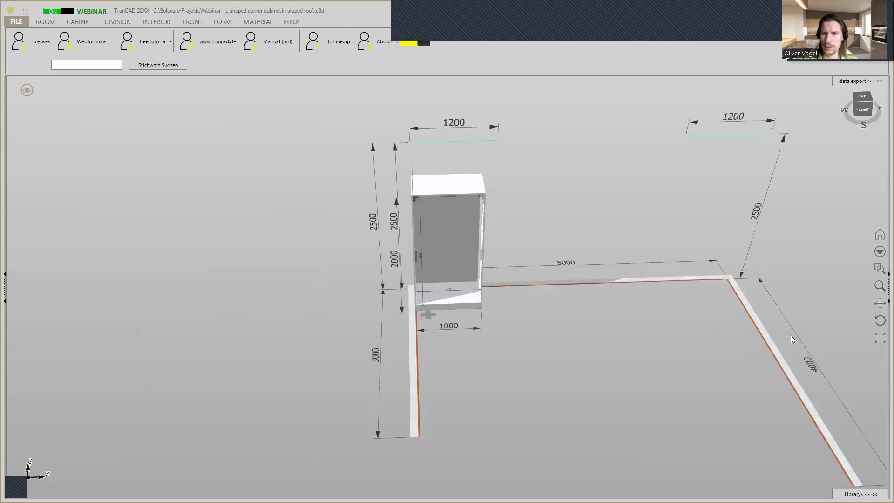
left_click(813, 362)
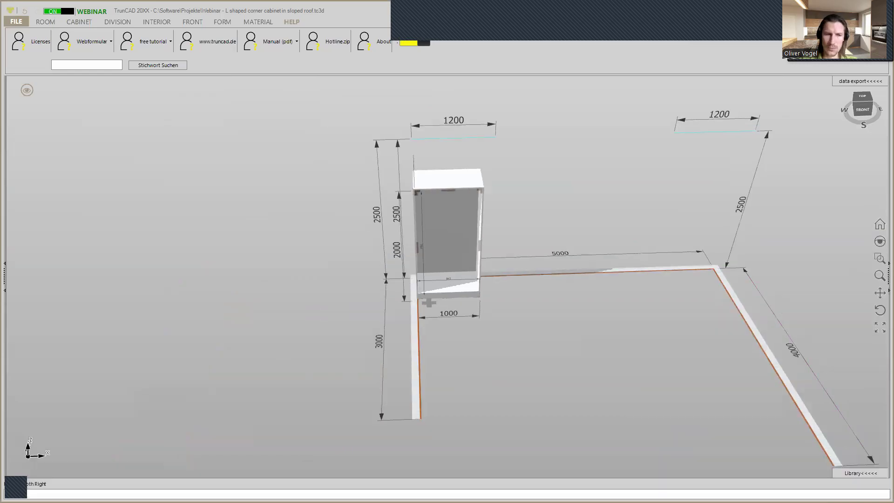
type("3000")
key("Return")
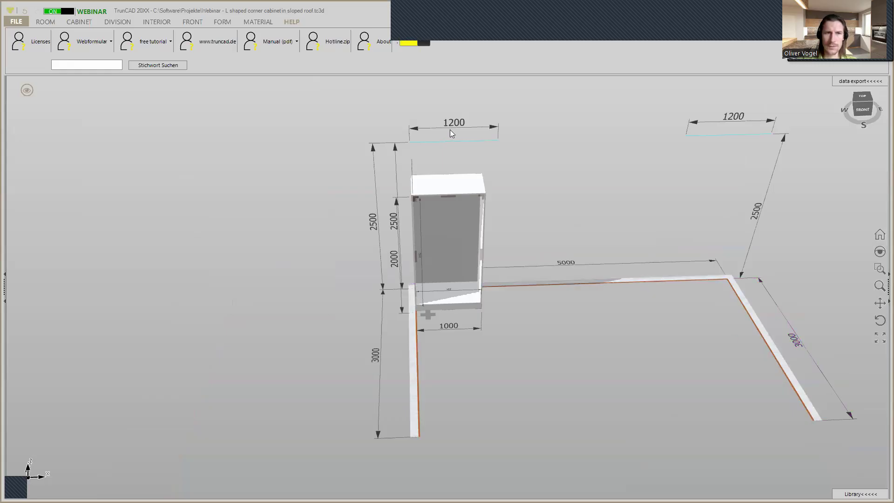
left_click(375, 146)
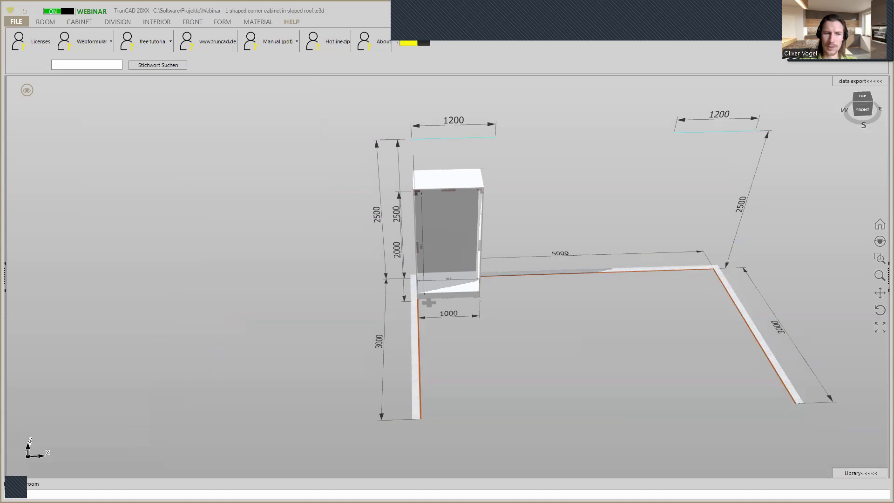
type("2300")
key("Return")
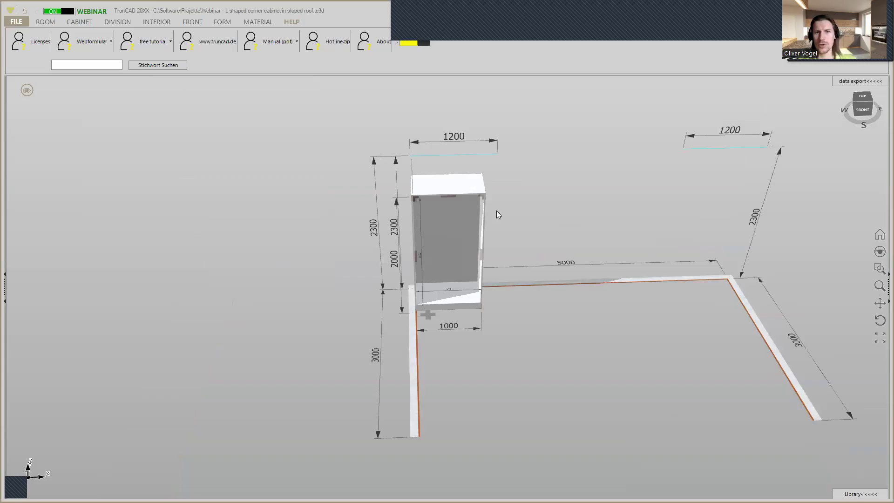
Step: Set the knee wall height under the left roof slope to 800
middle_click_drag(491, 389, 532, 349)
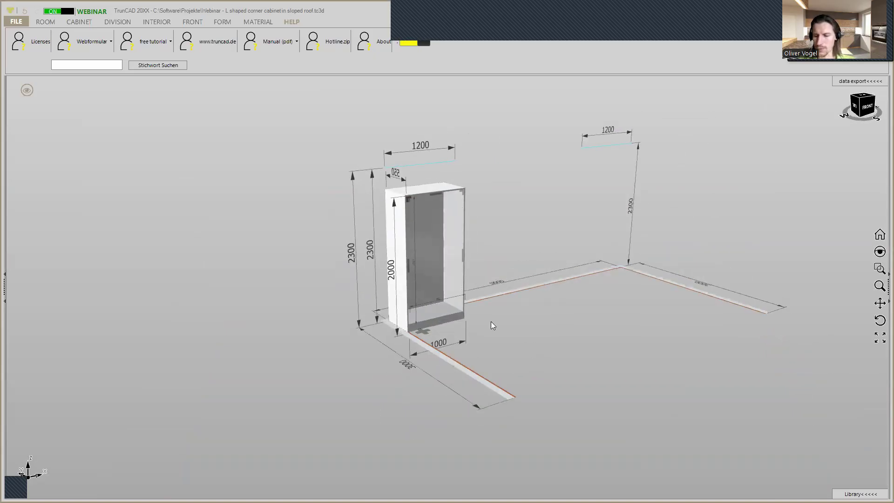
left_click(374, 176)
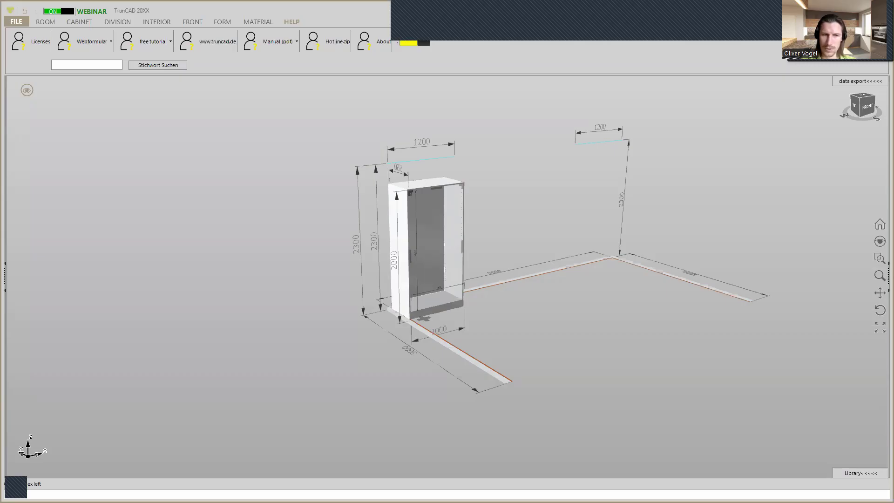
key("Return")
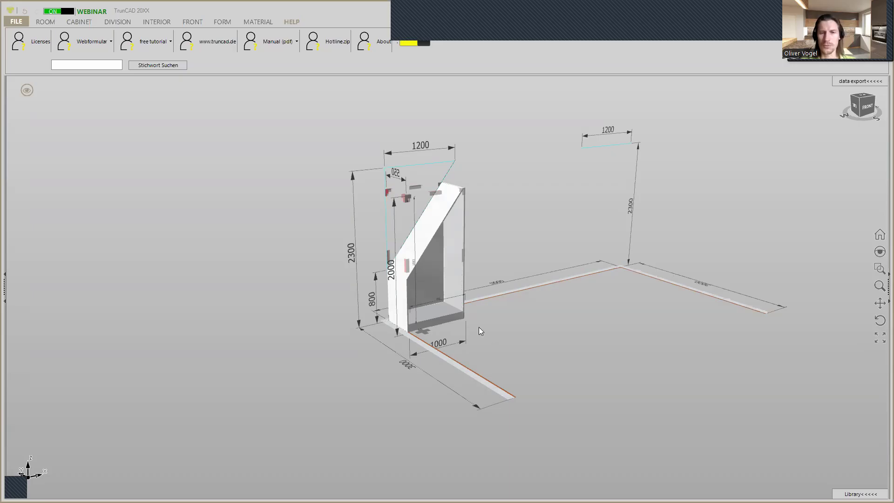
Step: Set the left roof slope's angle to 45°
middle_click_drag(541, 214, 629, 203)
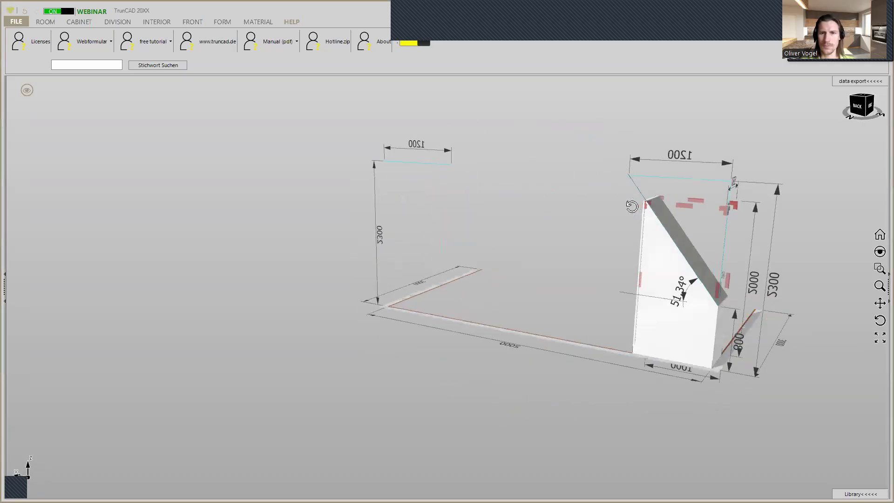
left_click(696, 286)
key("BackSpace")
type("45")
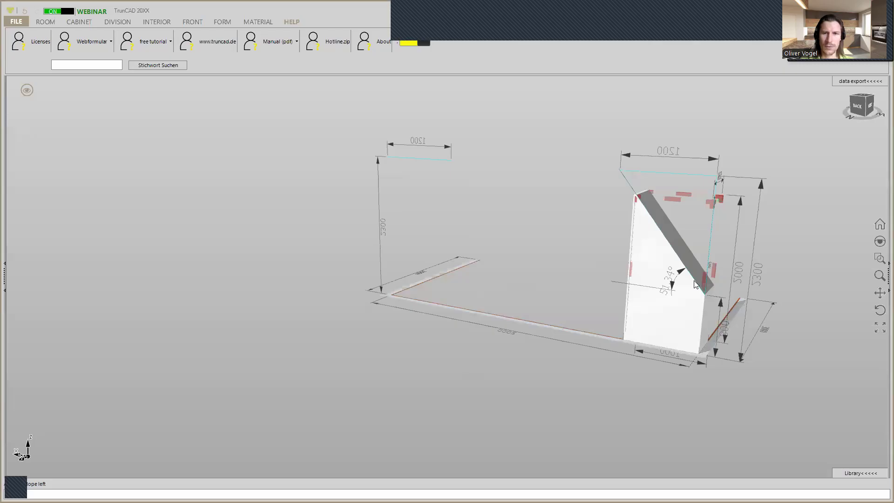
key("Return")
middle_click_drag(683, 196, 497, 205)
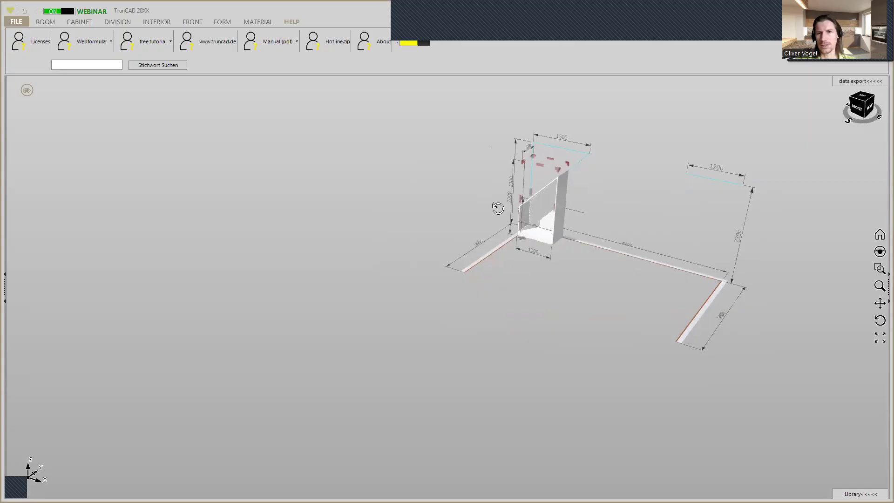
middle_click_drag(498, 208, 514, 207)
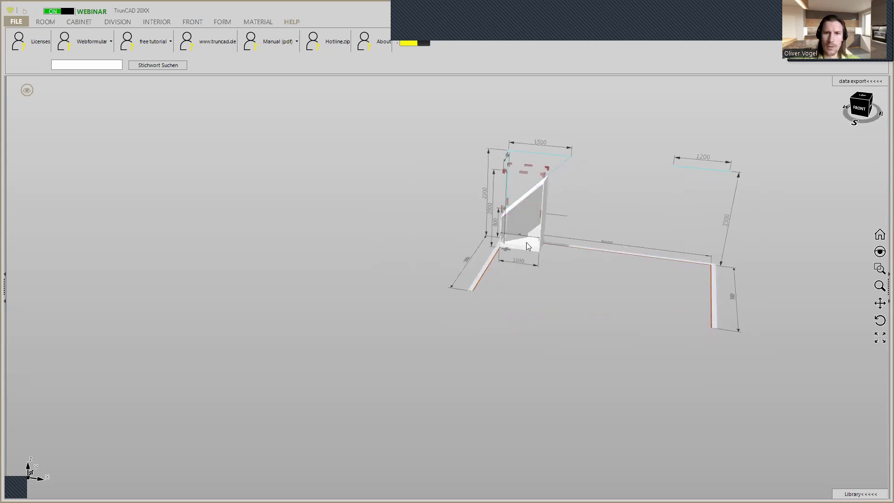
middle_click_drag(604, 185, 480, 234, "ctrl")
middle_click_drag(480, 233, 483, 232)
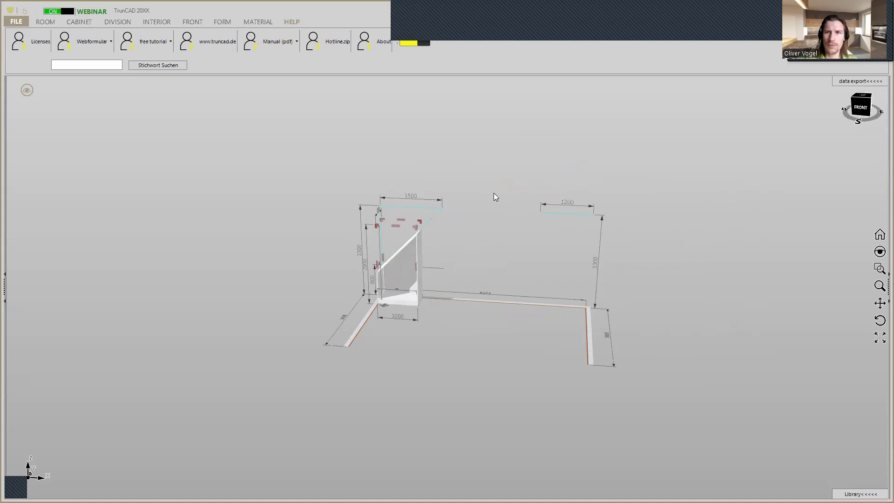
Step: Switch the display to show the complete room with its full walls, sloped ceiling and floor
left_click(45, 22)
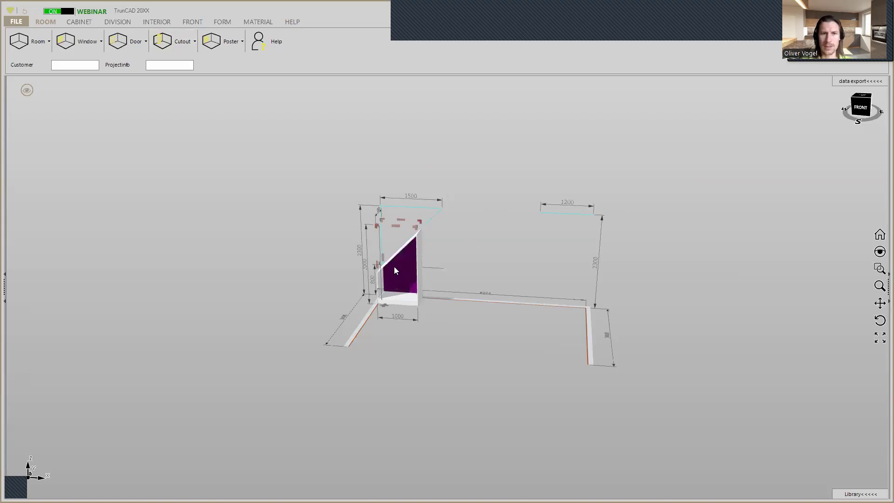
middle_click_drag(496, 255, 521, 265)
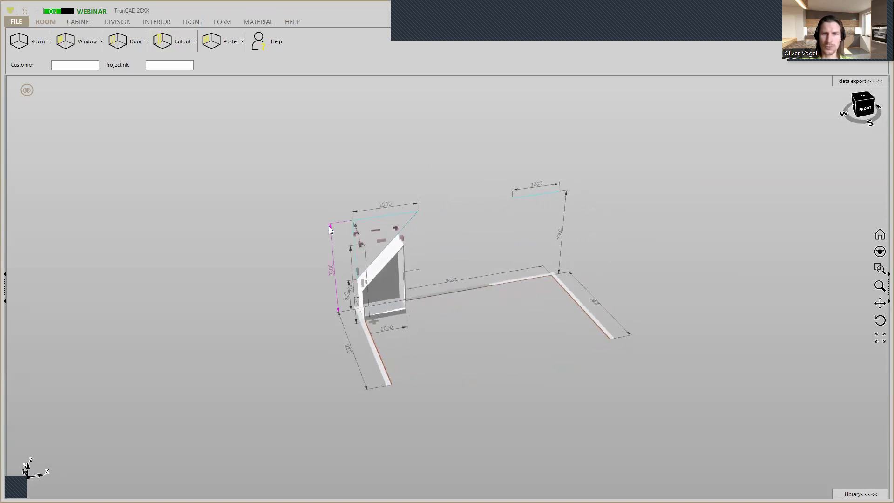
middle_click_drag(469, 278, 427, 245)
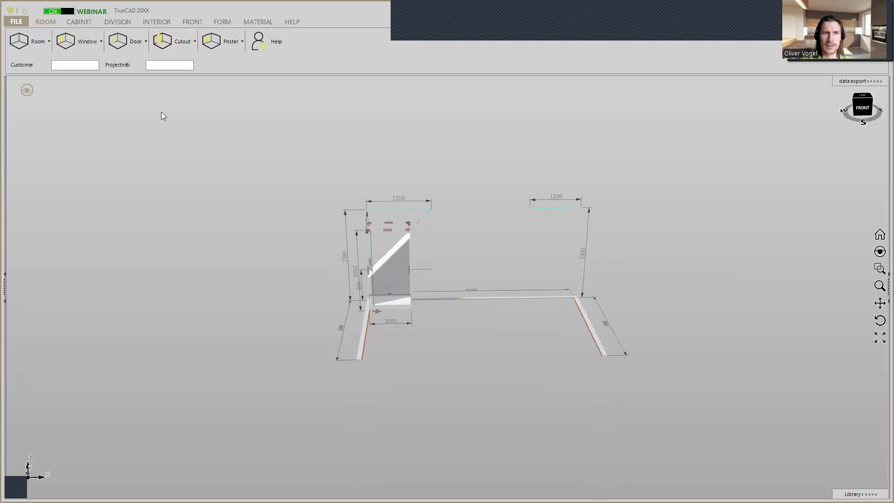
left_click(28, 91)
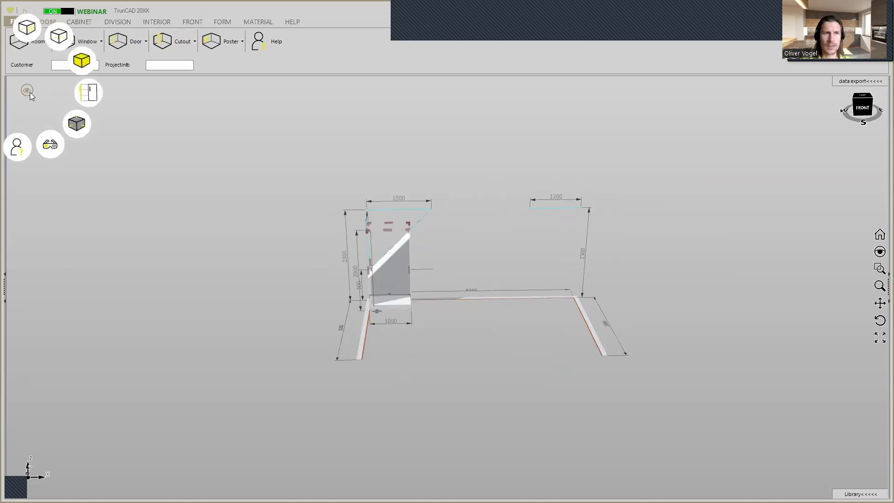
left_click(24, 28)
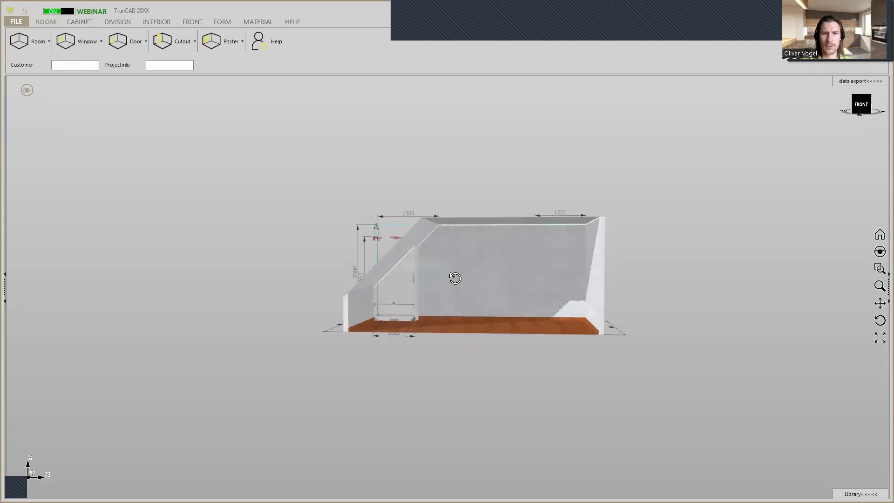
scroll(455, 279, "up", 3)
middle_click_drag(455, 265, 417, 297, "ctrl")
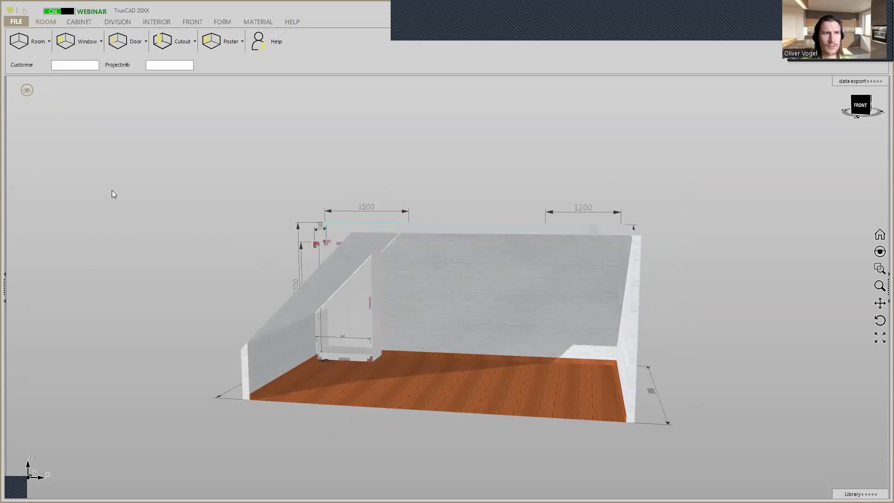
Step: Hide the default cabinet by turning off its visibility in the cabinet list
left_click(74, 24)
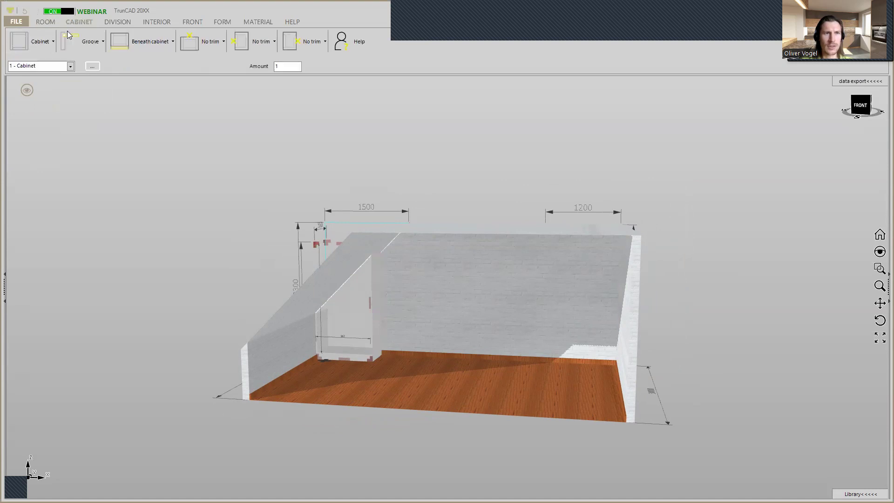
left_click(92, 66)
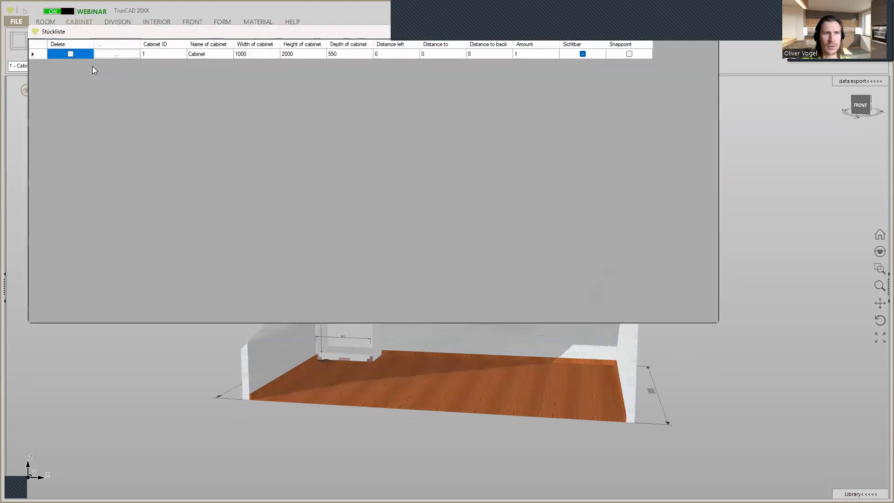
left_click(583, 54)
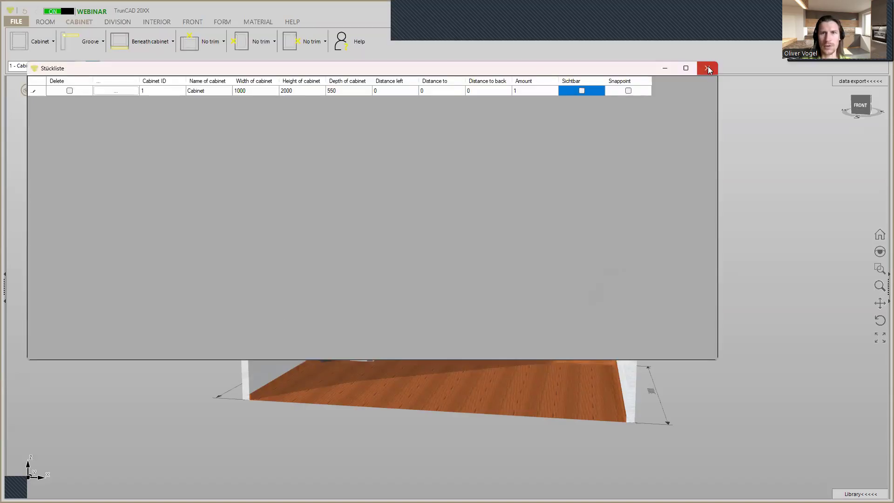
left_click(708, 69)
mouse_move(486, 205)
middle_mouse_down()
mouse_move(537, 193)
mouse_move(475, 191)
mouse_move(493, 195)
middle_mouse_up()
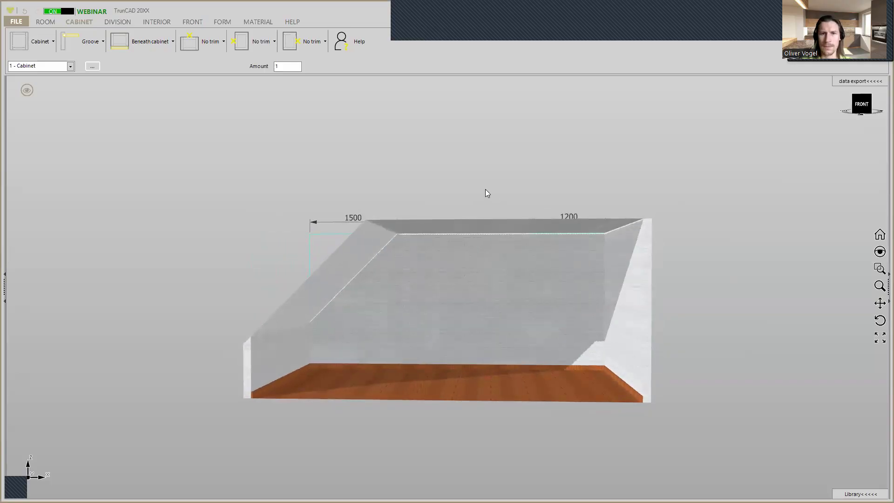
Step: Place a window 2000 wide on the right wall with a left distance of 500
left_click(46, 23)
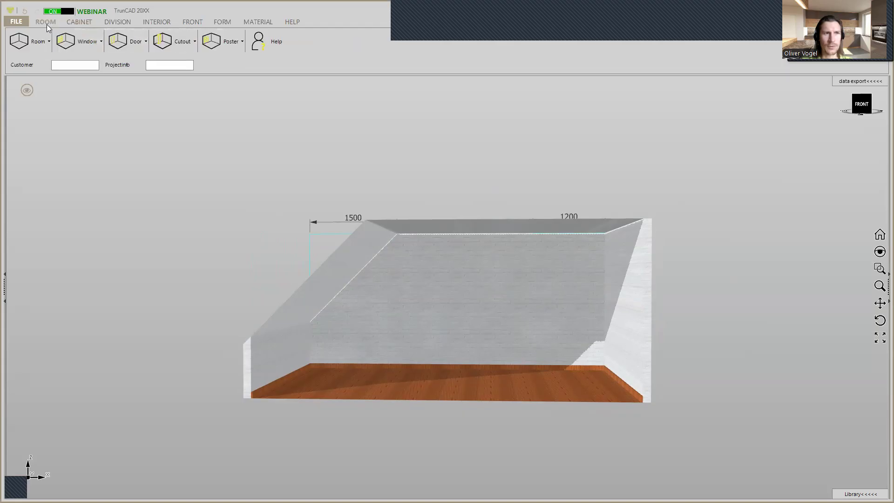
left_click(93, 41)
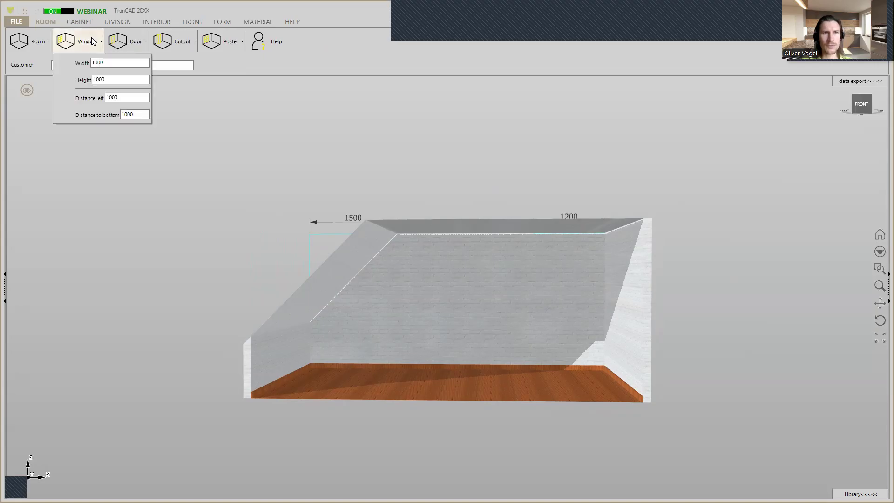
double_click(102, 62)
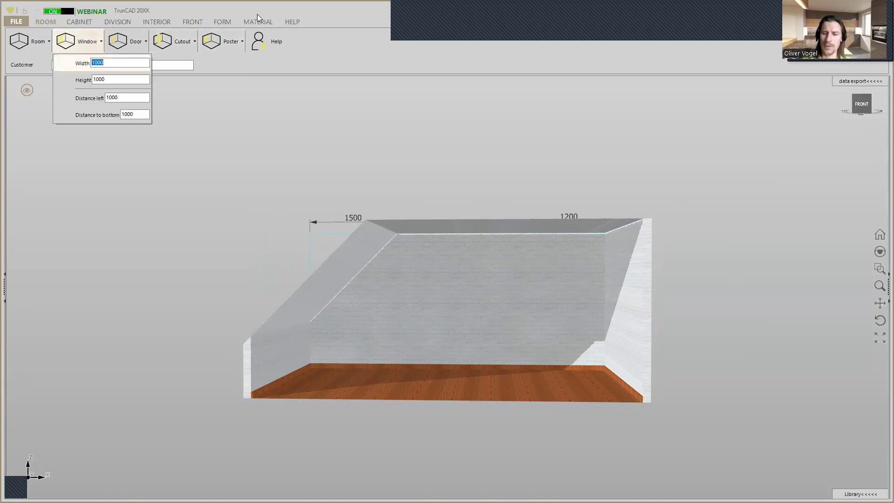
type("2000")
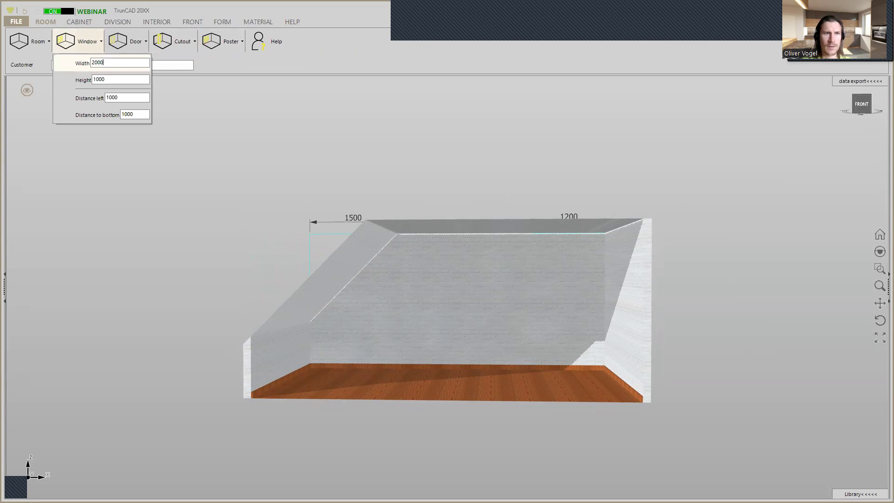
double_click(130, 96)
type("500")
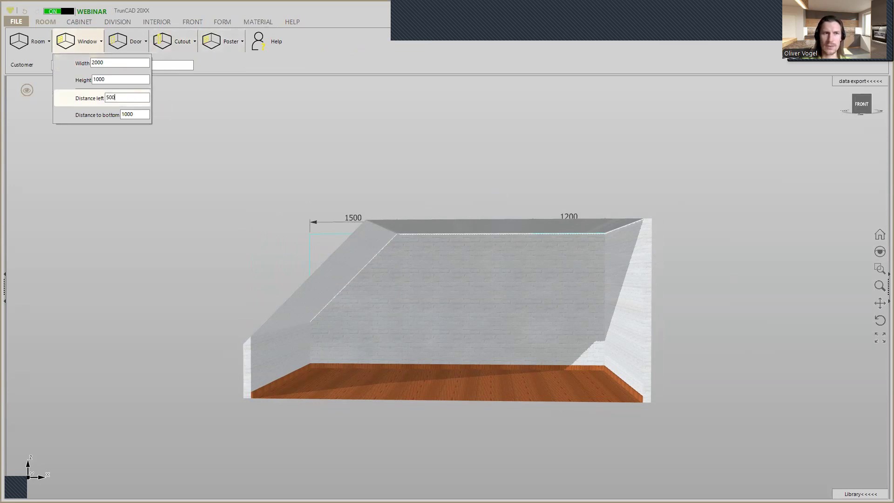
middle_click_drag(494, 281, 512, 285)
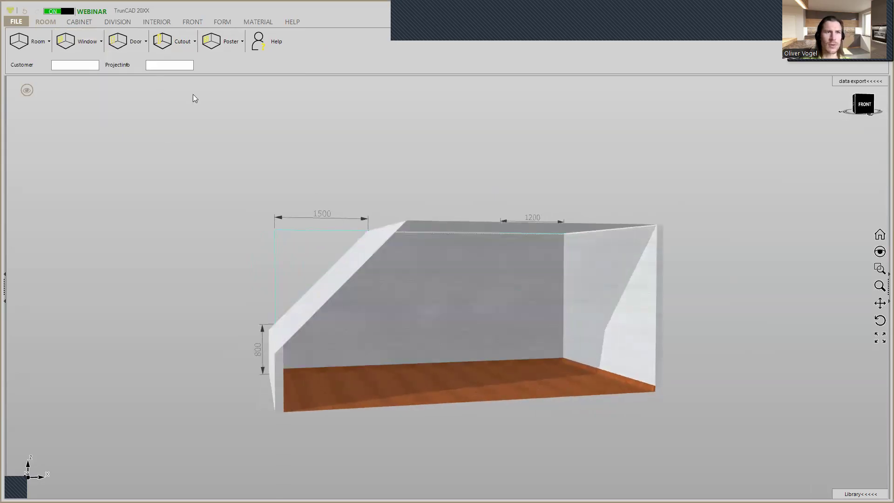
left_click(76, 45)
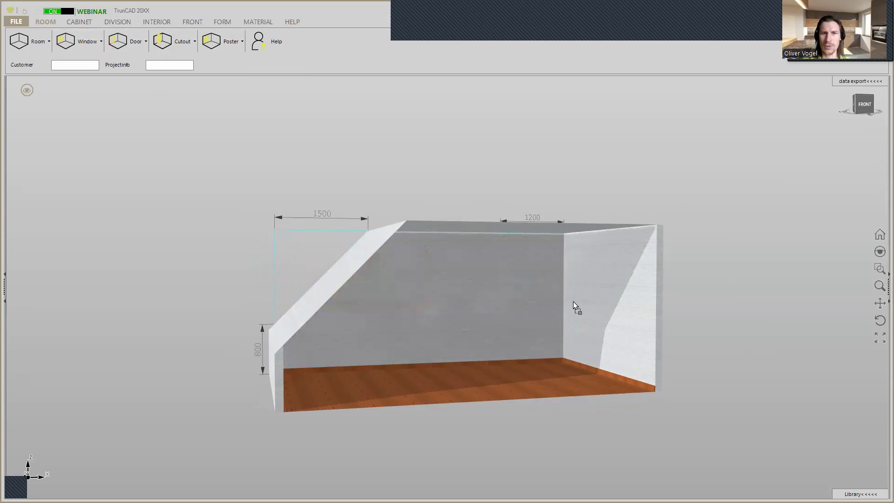
left_click(588, 305)
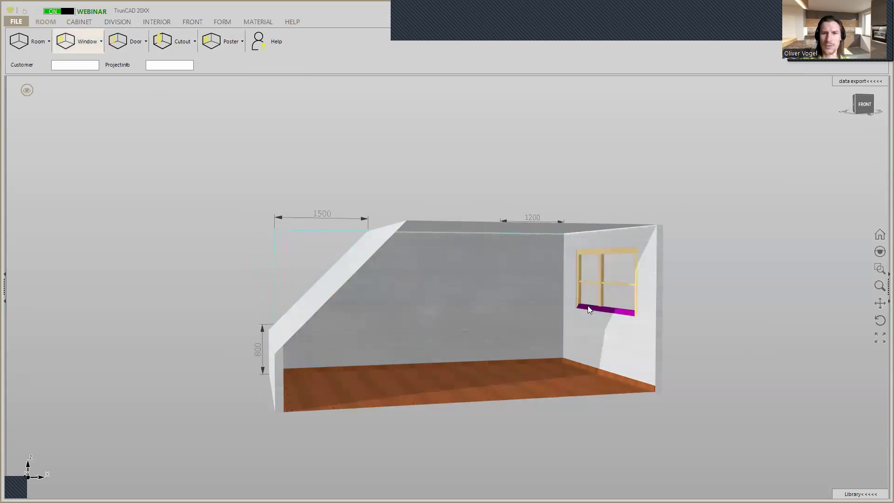
middle_click_drag(577, 308, 559, 309)
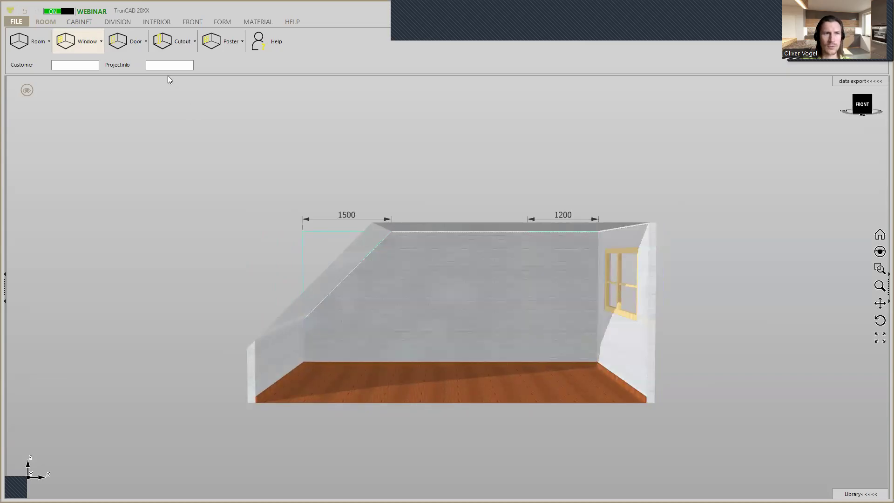
Step: Place a door on the back wall, 1000 wide and 2000 high, with a left distance of 3700
left_click(137, 43)
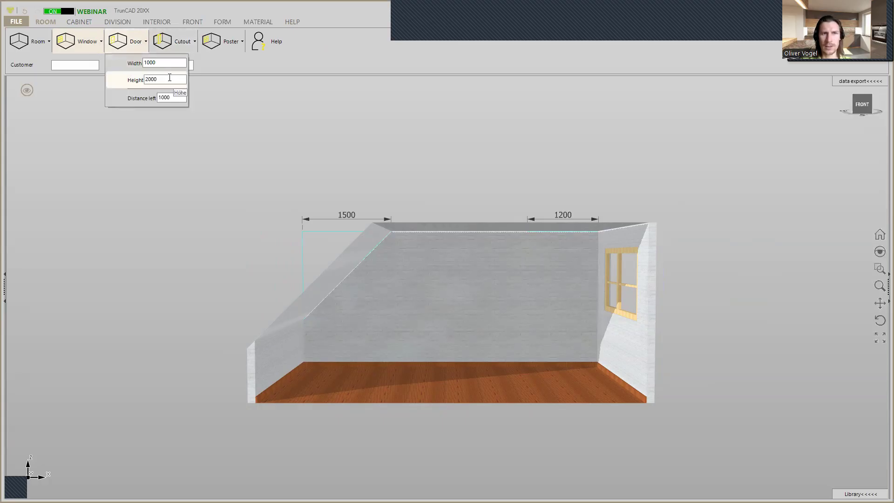
double_click(179, 96)
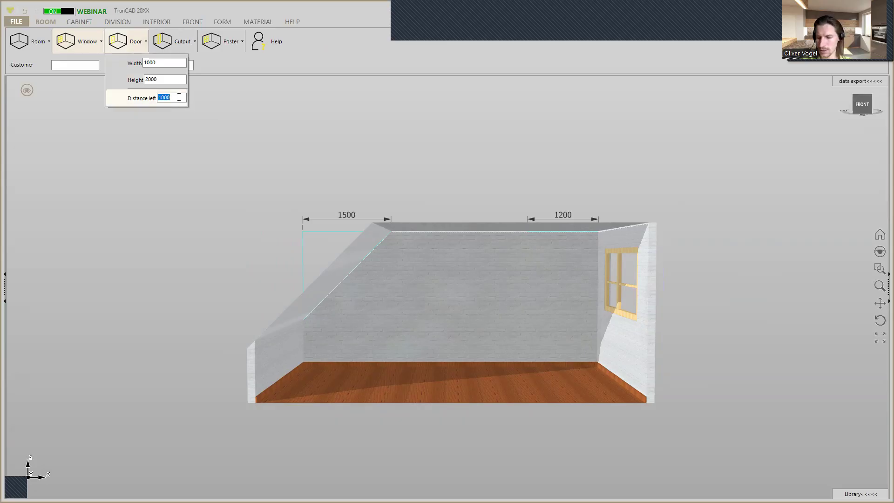
type("3700")
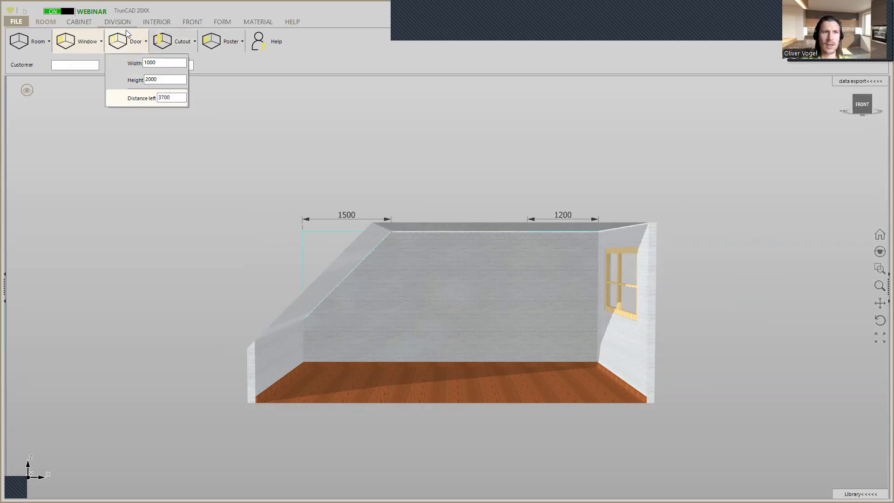
key("Return")
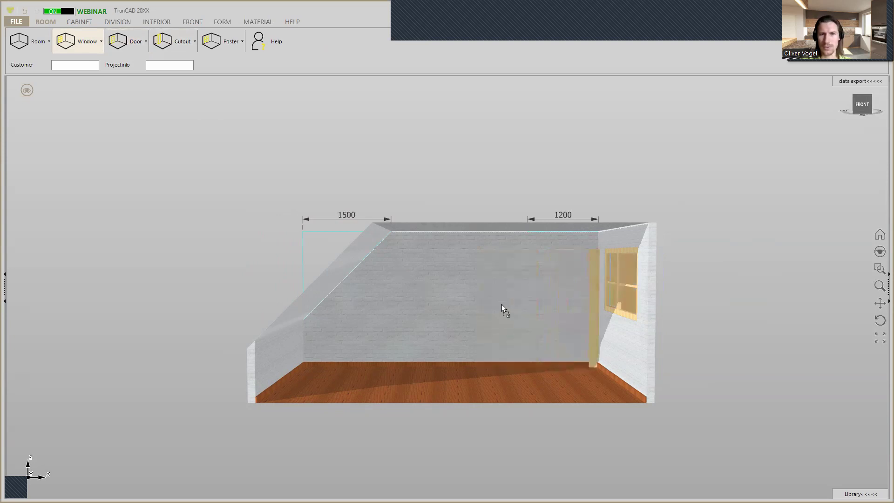
left_click(486, 289)
middle_click_drag(485, 289, 454, 290)
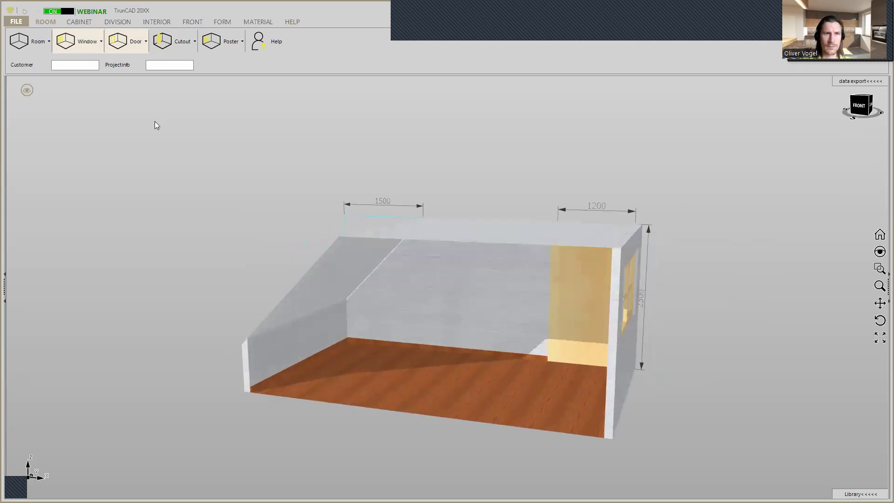
Step: Configure the wall cutout with a width of 400, a height of 2300 and a depth of 550
left_click(183, 44)
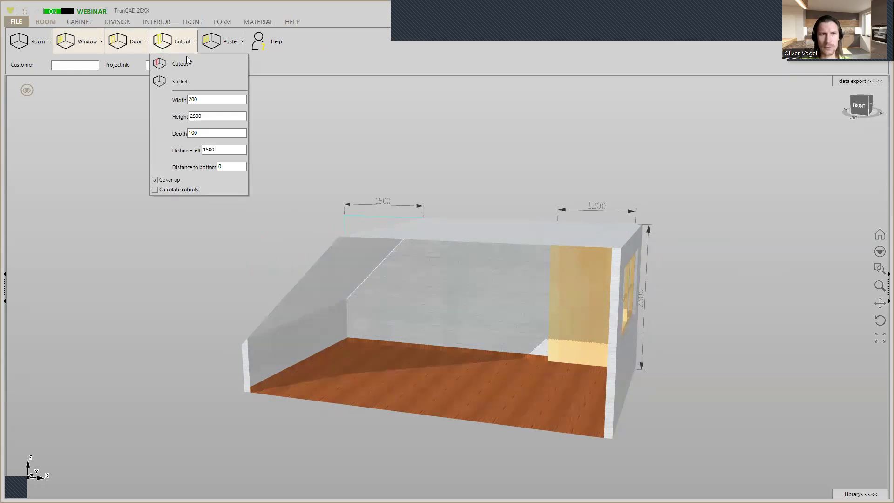
double_click(210, 97)
type("4")
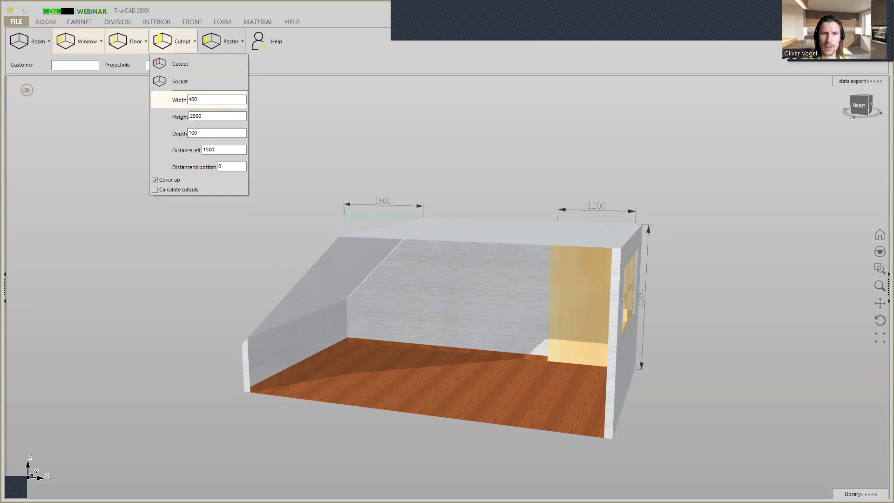
double_click(206, 117)
type("230")
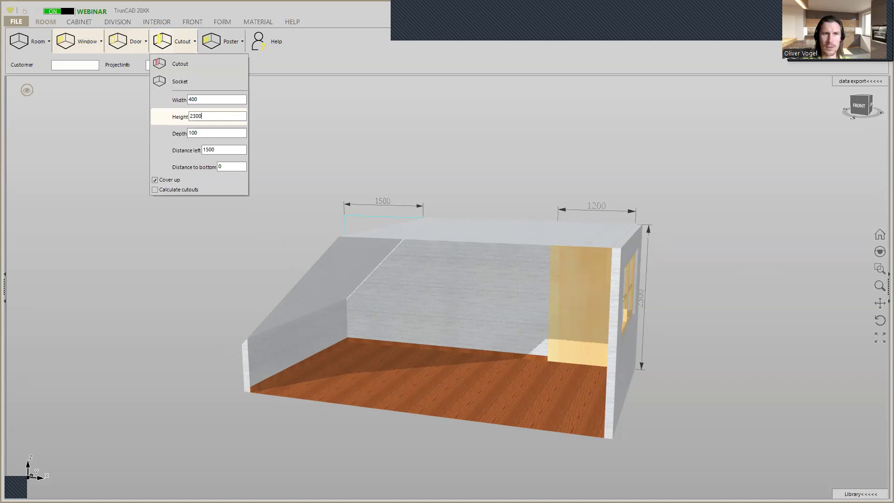
double_click(204, 133)
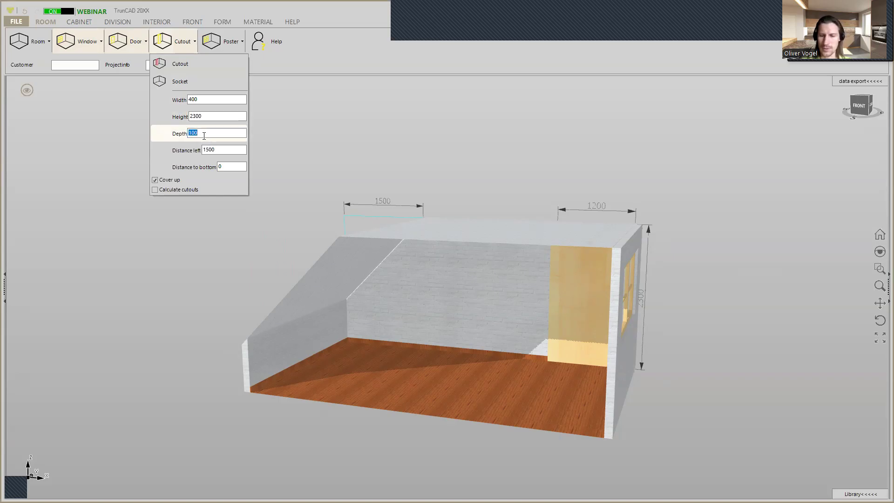
type("550")
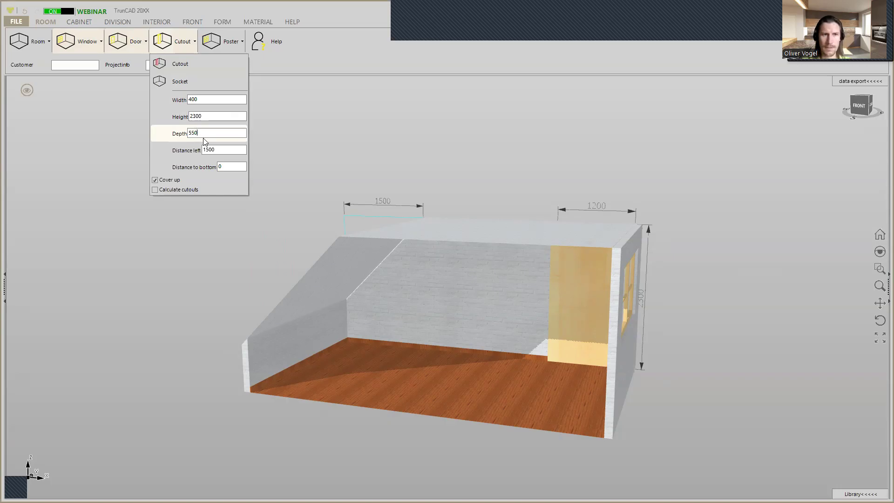
Step: Set the cutout's left distance to 0, keep Cover up and Calculate cutouts enabled, and place it at the left wall's front end
double_click(207, 149)
type("0")
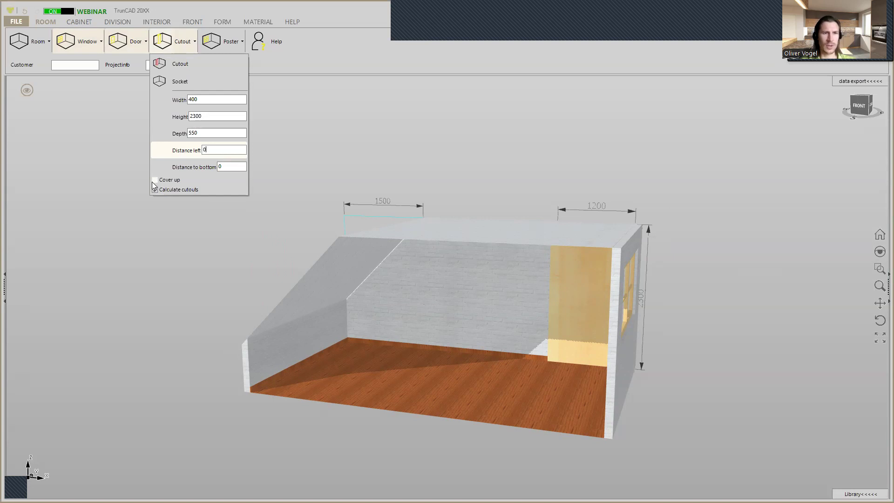
left_click(155, 180)
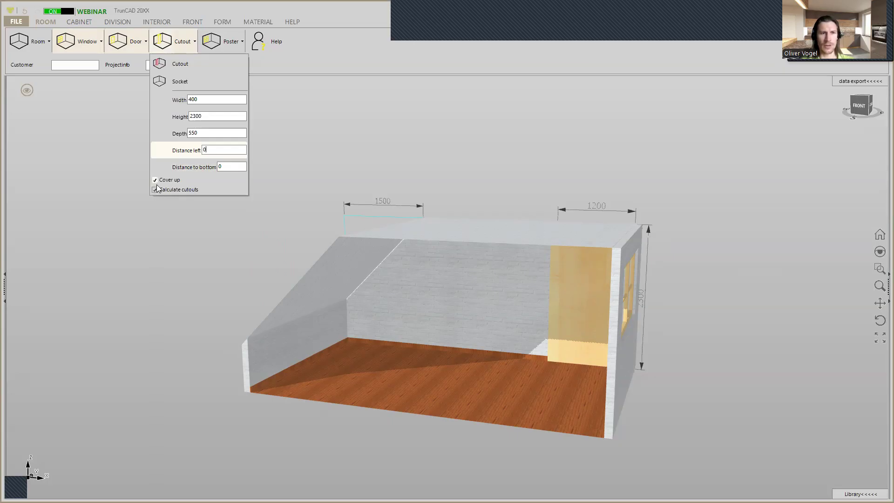
left_click(177, 43)
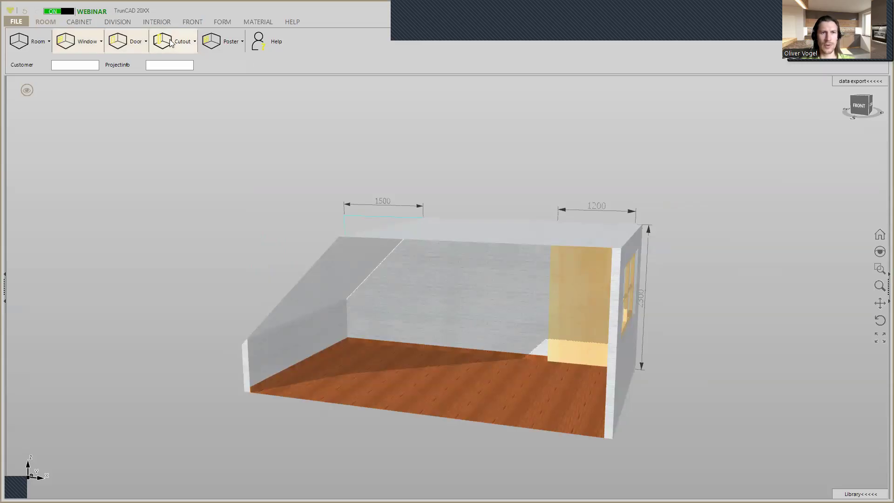
left_click(170, 43)
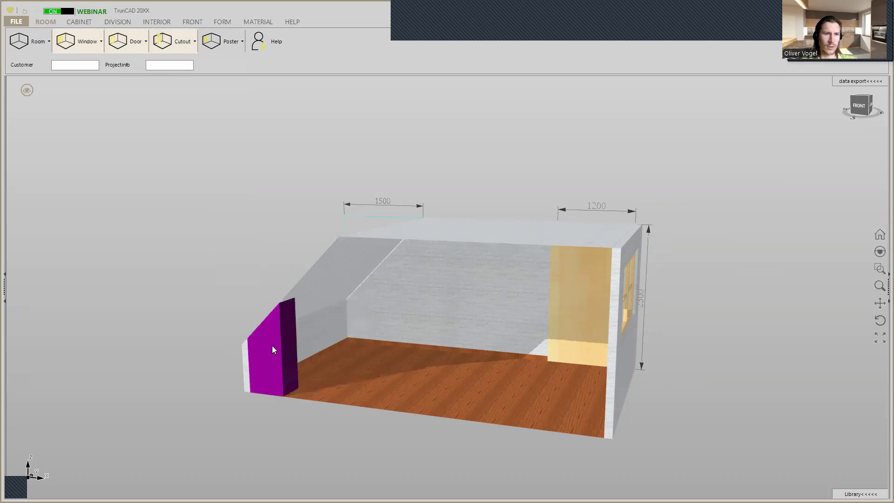
left_click(272, 347)
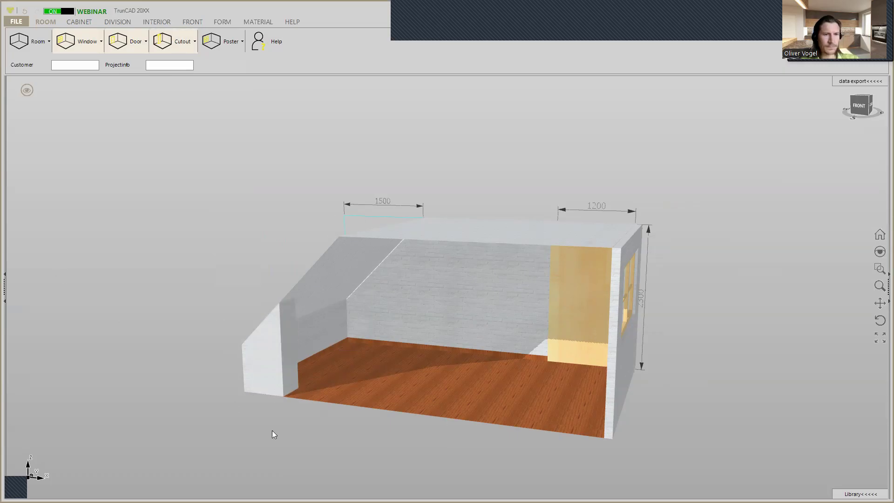
Step: Try out the room's visibility options by hiding the ceiling and showing it again
middle_click_drag(352, 372, 369, 364)
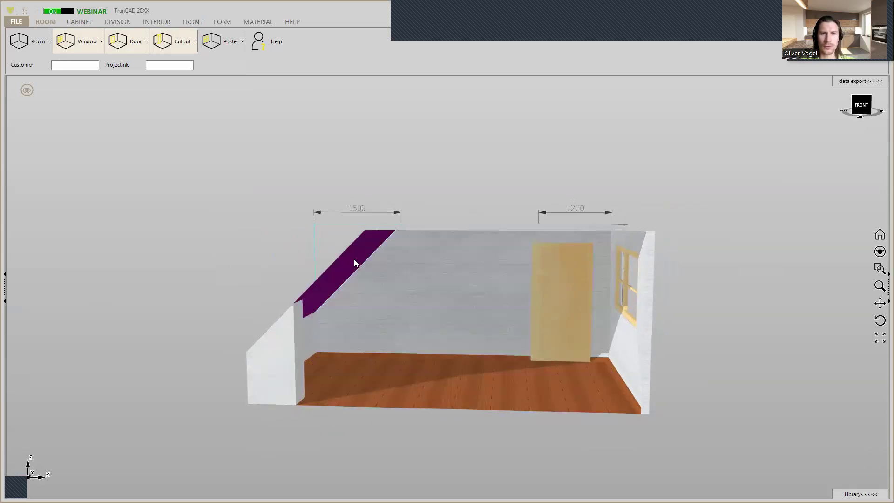
mouse_move(408, 209)
middle_mouse_down()
mouse_move(527, 201)
mouse_move(412, 201)
middle_mouse_up()
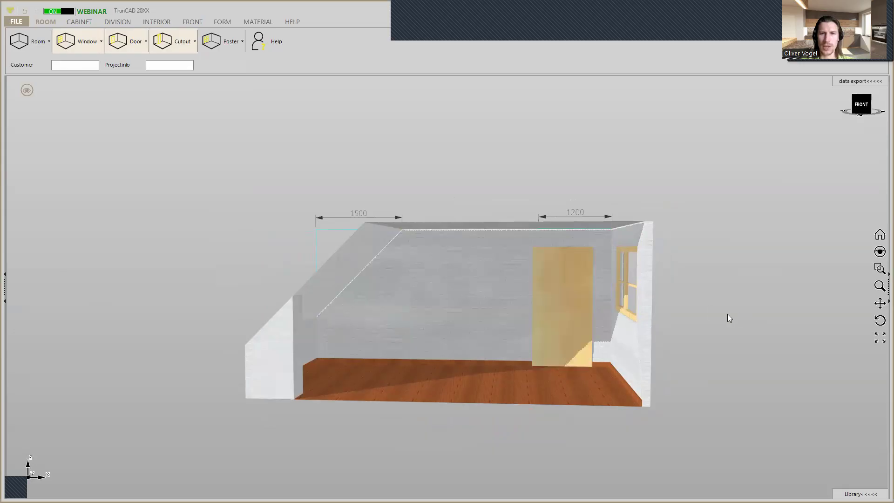
scroll(718, 319, "up", 2)
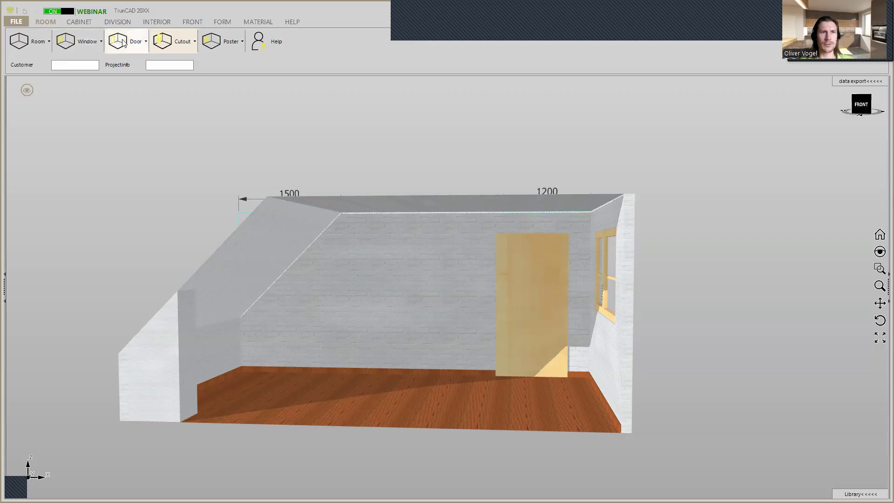
left_click(44, 43)
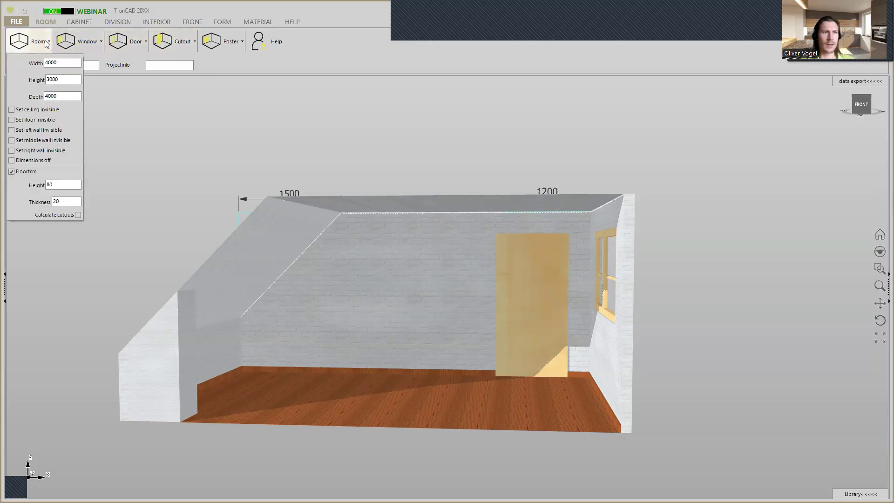
left_click(11, 110)
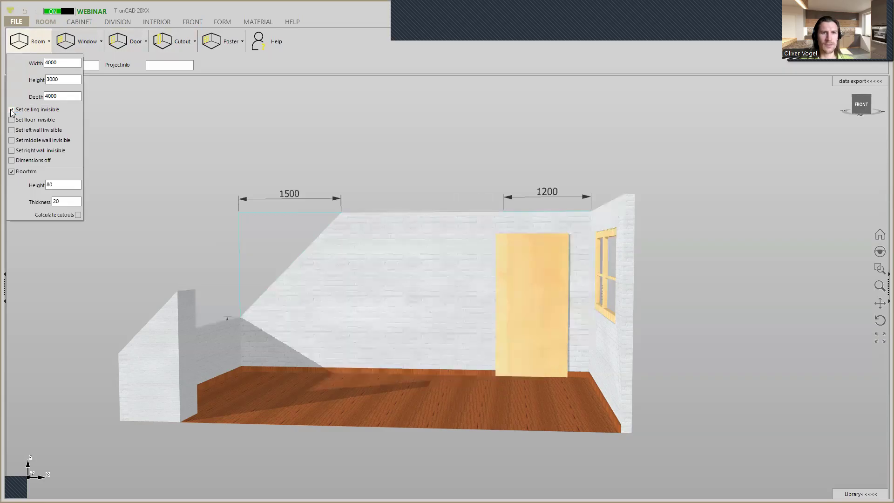
left_click(12, 111)
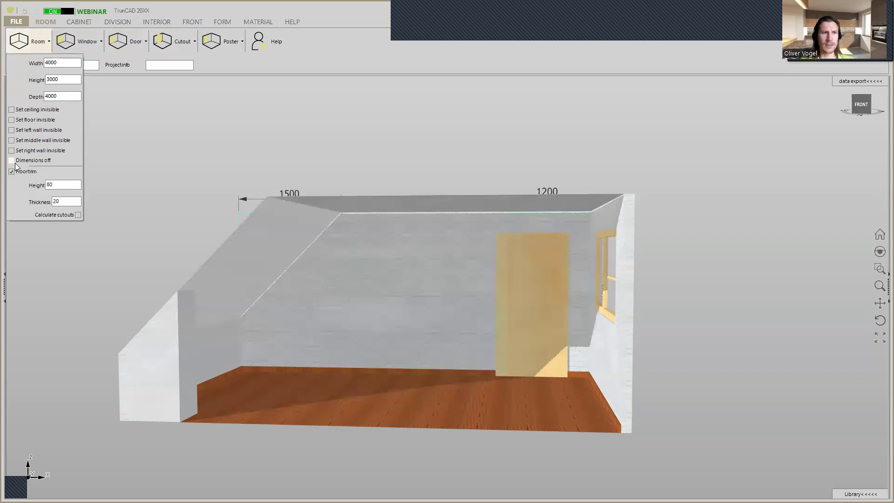
left_click(11, 121)
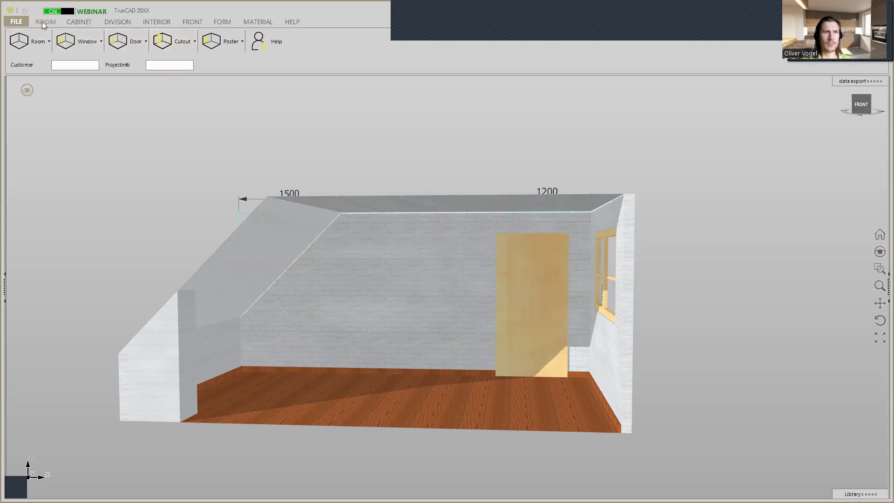
Step: Show the hidden cabinet again by enabling its visibility in the cabinet list, and close the list
left_click(79, 21)
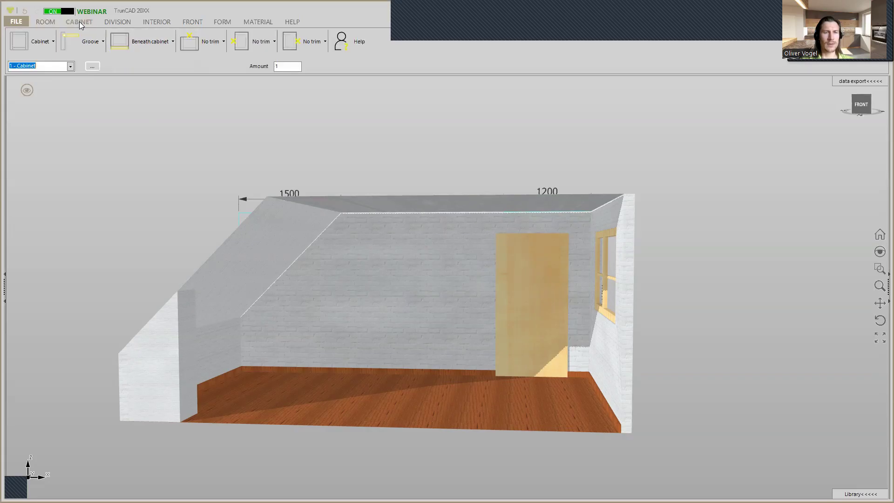
left_click(92, 66)
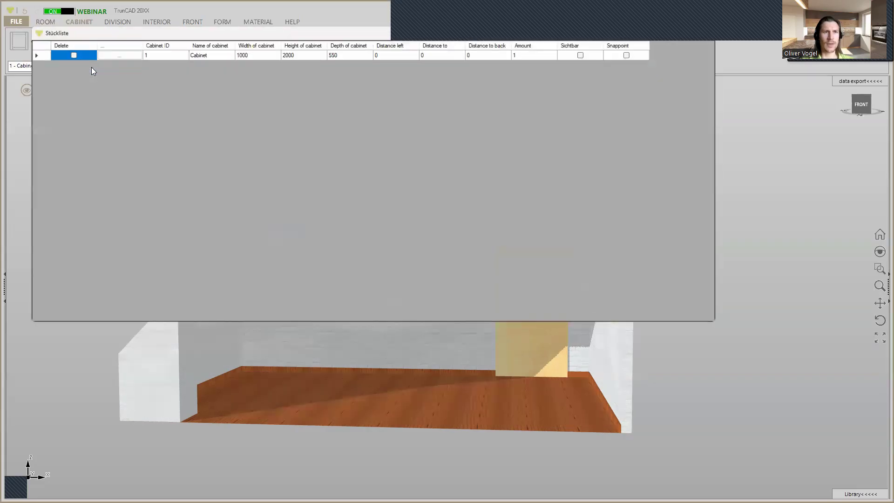
left_click(583, 54)
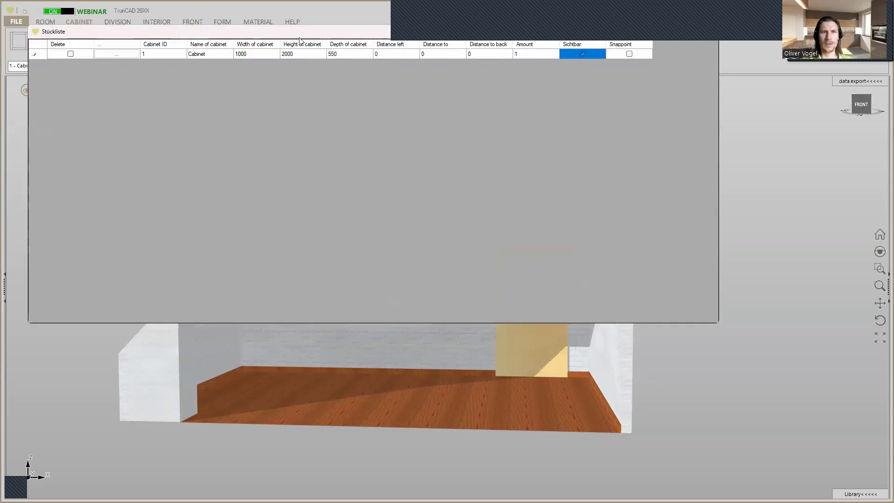
left_click_drag(296, 36, 296, 53)
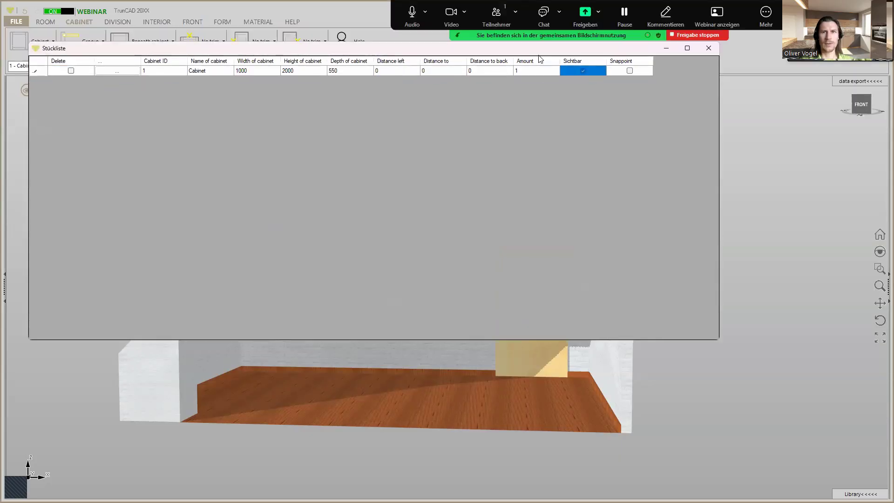
left_click(708, 49)
Step: Set the cabinet's left distance to 300 using its floor marker
middle_click_drag(208, 313, 208, 327)
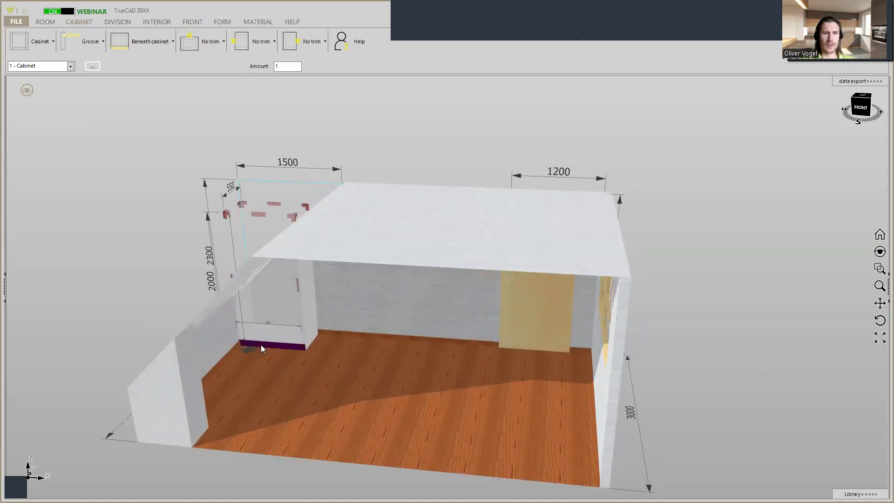
scroll(247, 353, "up", 4)
scroll(247, 352, "down", 4)
scroll(247, 351, "up", 6)
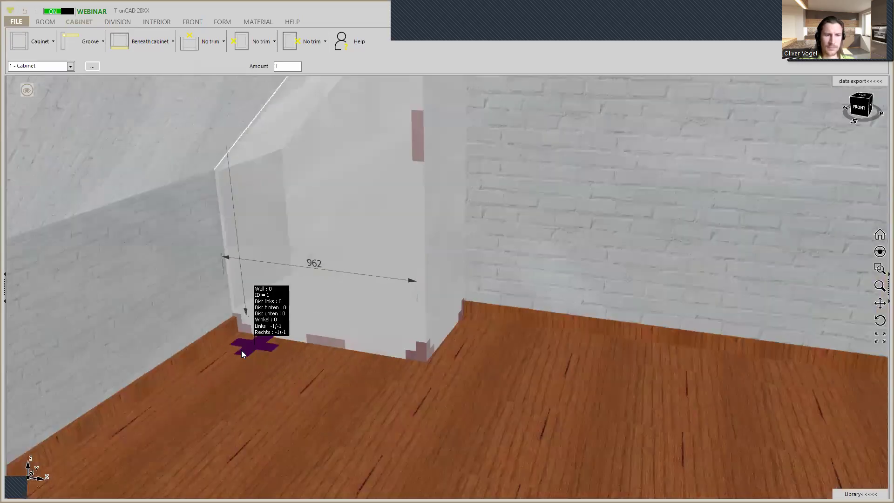
scroll(247, 349, "up", 2)
scroll(250, 349, "down", 1)
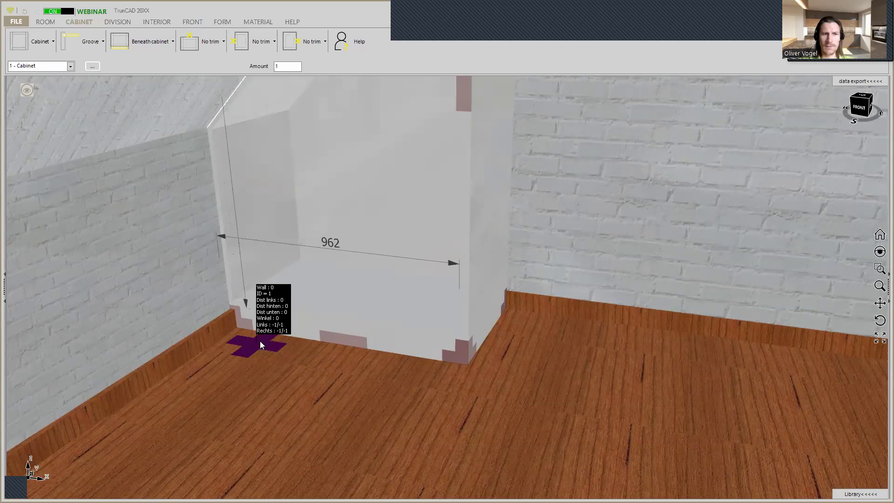
left_click(260, 344)
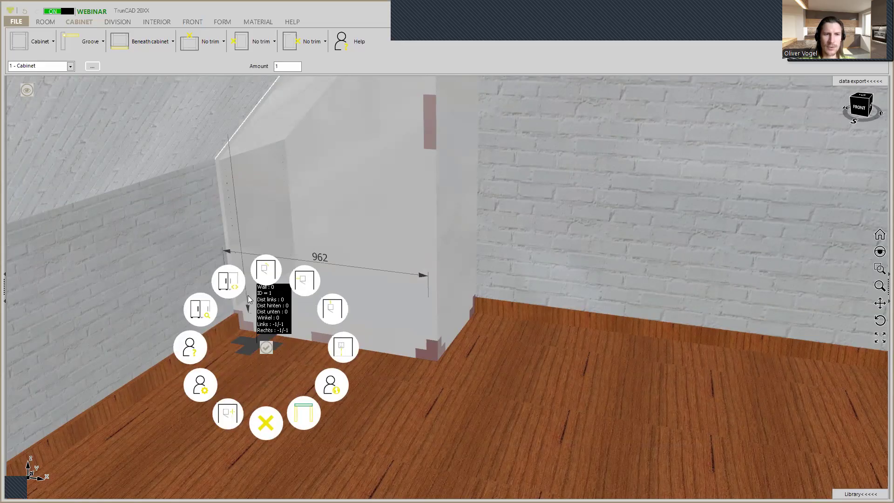
left_click(299, 282)
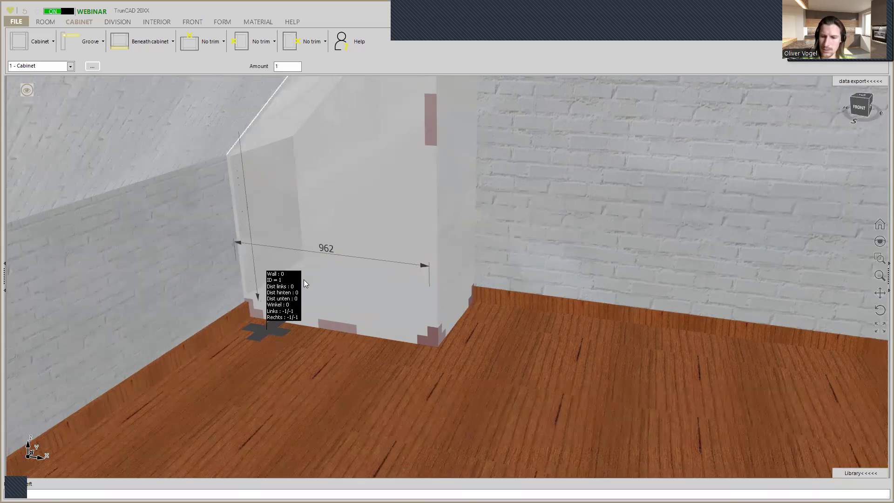
type("300")
key("Return")
Step: Change the cabinet's distance to back so that it stands at the open front edge of the room, at the left wall's cutout
scroll(303, 283, "down", 3)
middle_click_drag(313, 181, 311, 253)
scroll(297, 184, "down", 3)
right_click(316, 272)
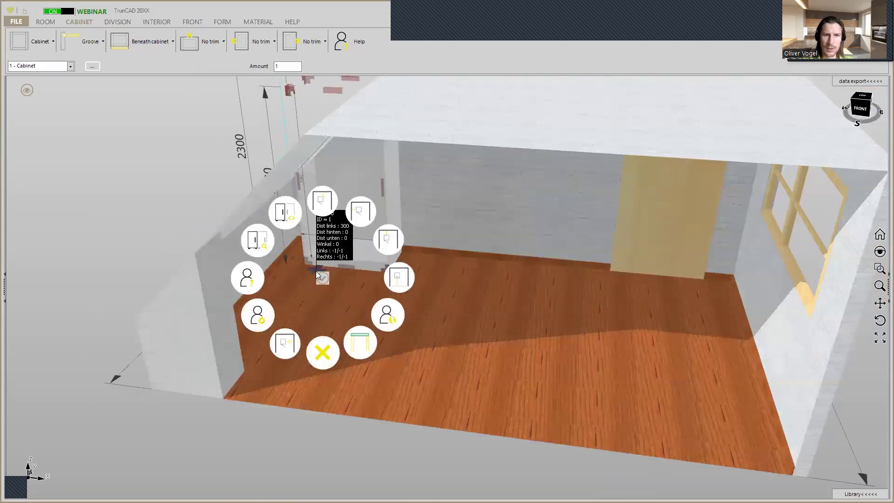
left_click(388, 242)
mouse_move(370, 238)
middle_mouse_down()
mouse_move(393, 233)
mouse_move(378, 241)
middle_mouse_up()
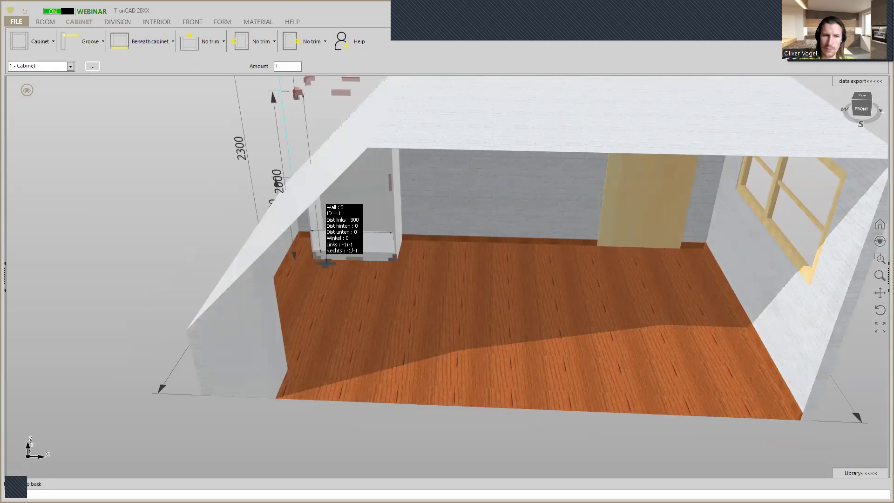
key("Escape")
middle_click_drag(332, 324, 298, 345)
scroll(260, 294, "up", 3)
scroll(325, 376, "down", 4)
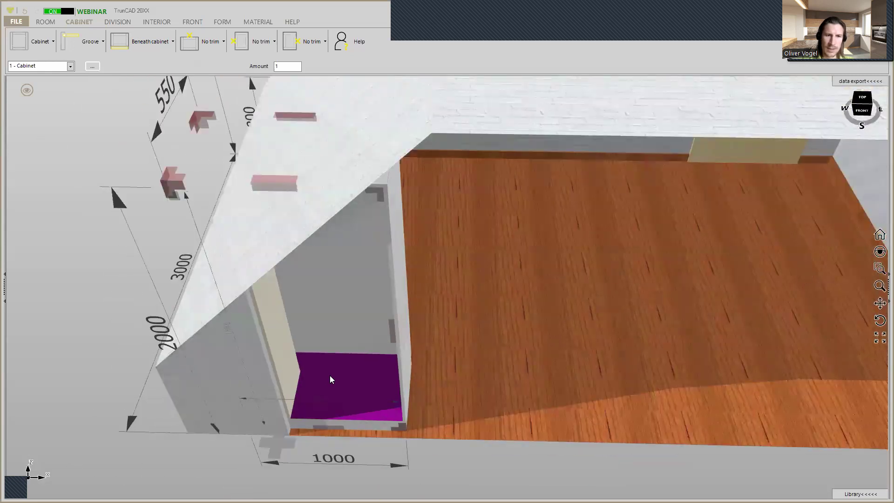
left_click(334, 385)
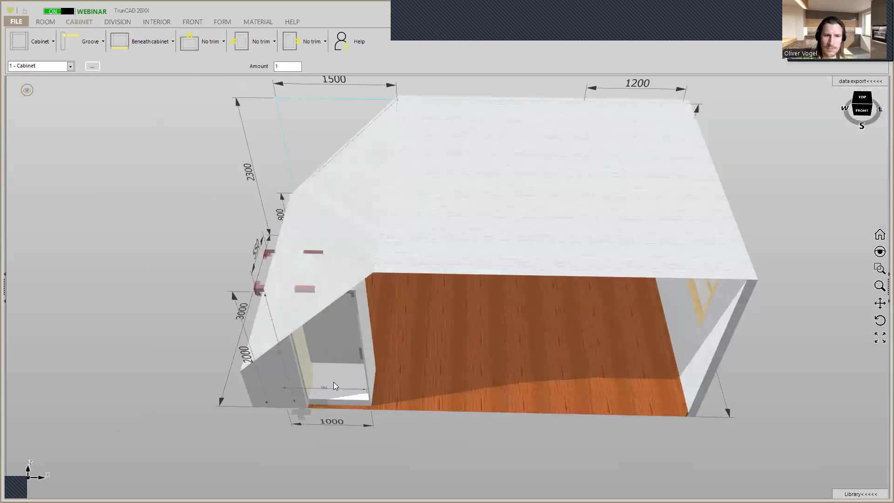
Step: Inspect the part drawing of the cabinet's bottom panel with its cutout for the wall projection, and close it
double_click(337, 378)
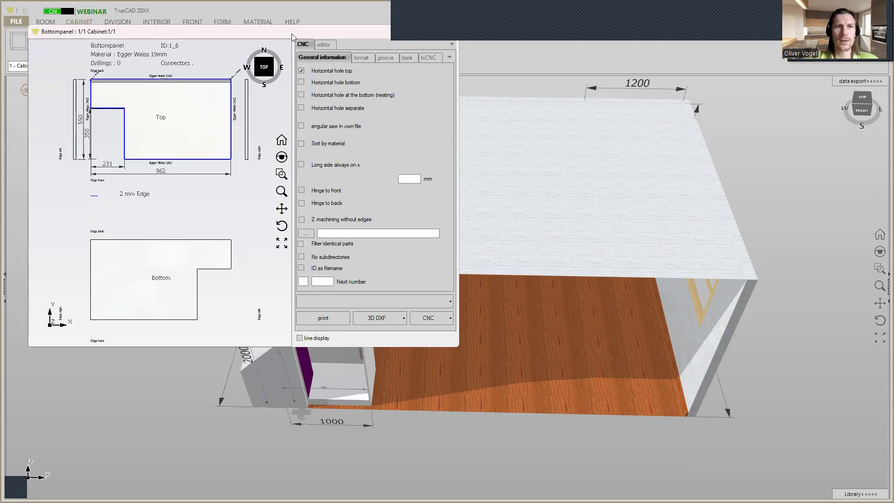
left_click_drag(291, 32, 300, 74)
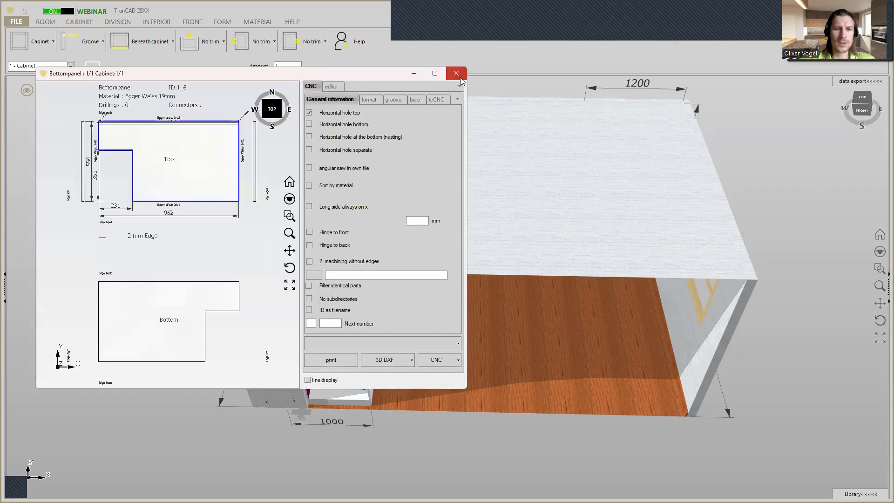
left_click(457, 75)
Step: Inspect the part drawing of the cabinet's sloped top panel, including its cutout and angled end cuts, and close it
middle_click_drag(334, 340, 294, 320)
scroll(302, 347, "up", 5)
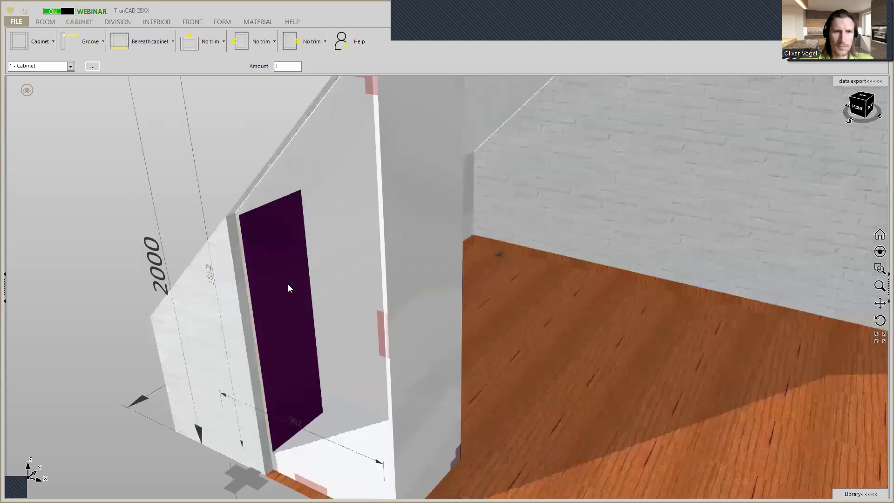
middle_click_drag(288, 222, 311, 158)
left_click(312, 159)
double_click(316, 179)
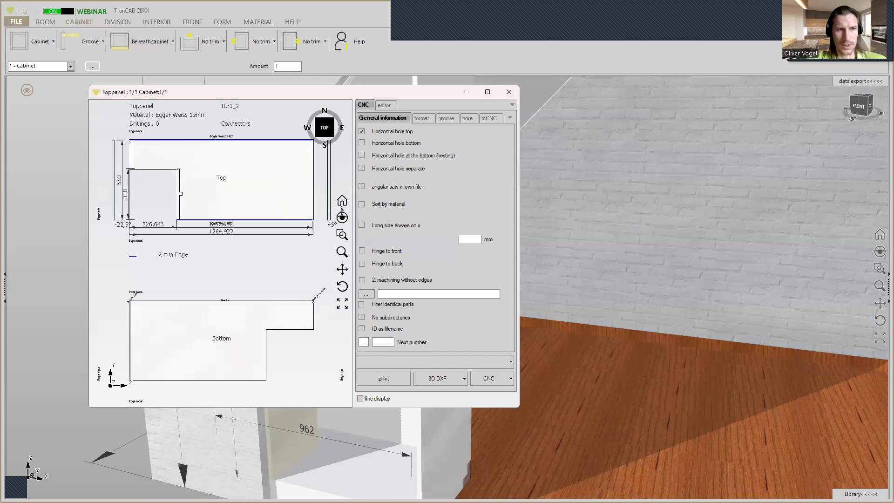
middle_click_drag(179, 217, 180, 172)
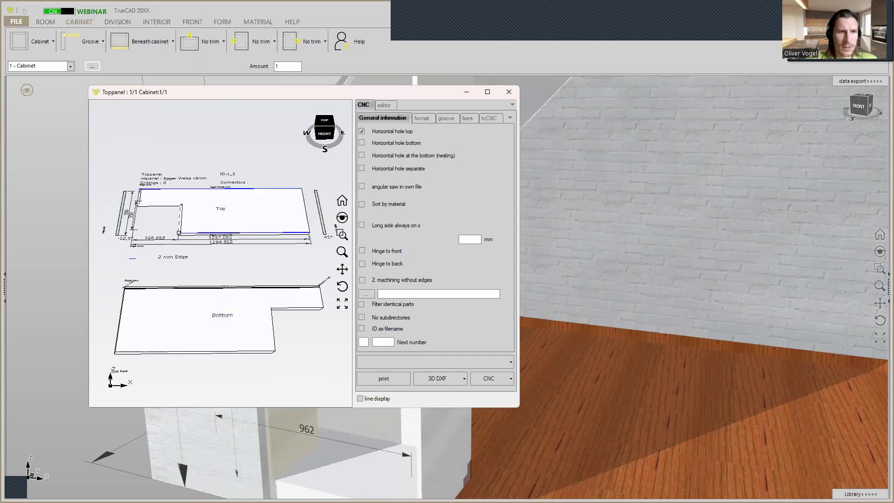
scroll(179, 233, "up", 5)
mouse_move(179, 232)
middle_mouse_down()
mouse_move(189, 211)
mouse_move(186, 252)
mouse_move(189, 229)
mouse_move(205, 254)
middle_mouse_up()
scroll(190, 229, "down", 4)
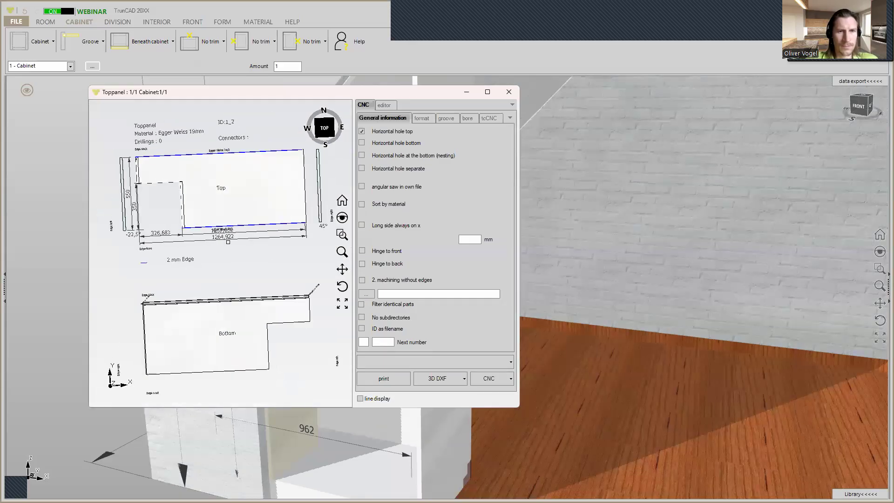
left_click(511, 96)
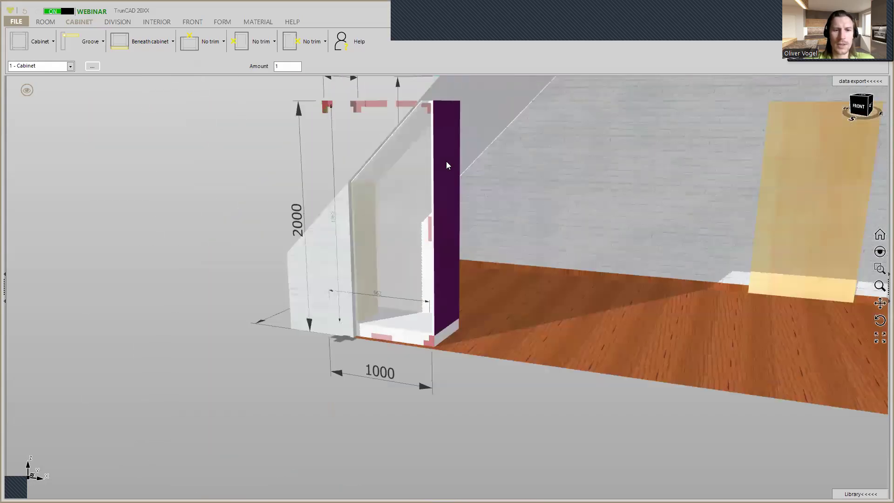
Step: Hide the room's walls, ceiling and floor with the visibility options so that the cabinet stands free
middle_click_drag(446, 161, 456, 179)
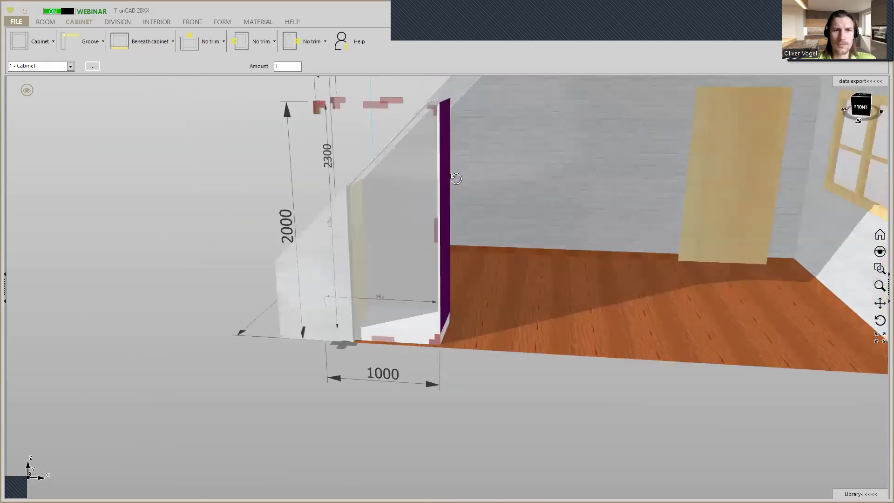
scroll(448, 179, "down", 5)
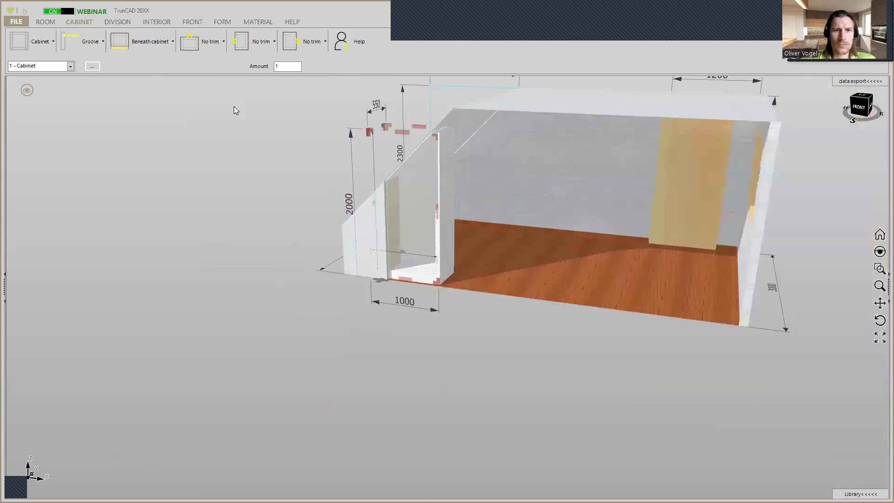
middle_click_drag(396, 224, 327, 270)
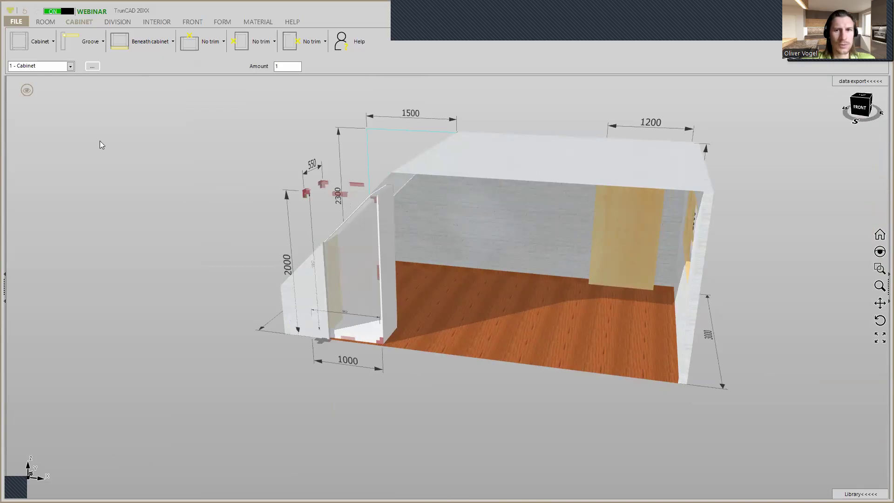
left_click(28, 90)
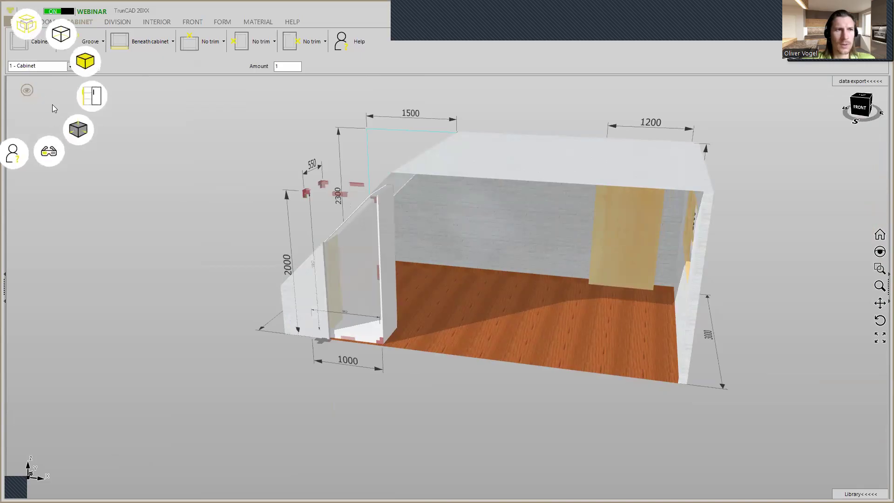
left_click(31, 30)
left_click(31, 29)
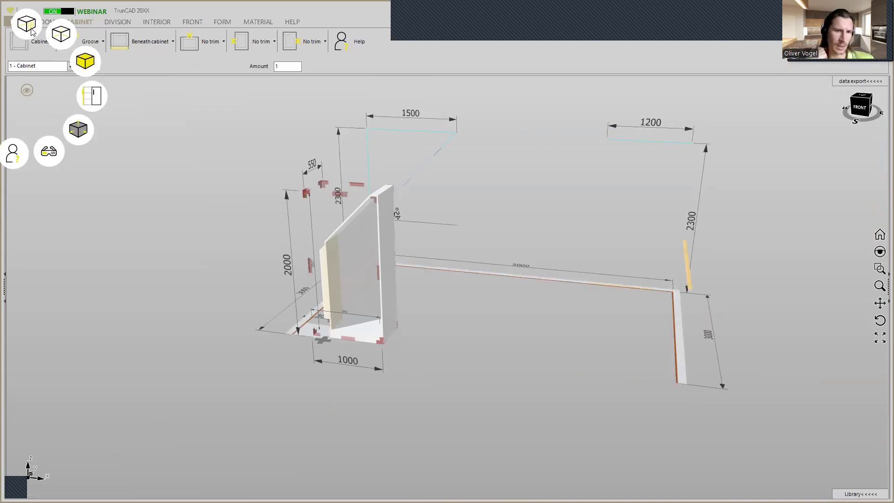
Step: Set the cabinet's width to 1500 using its width dimension
middle_click_drag(361, 223, 362, 262)
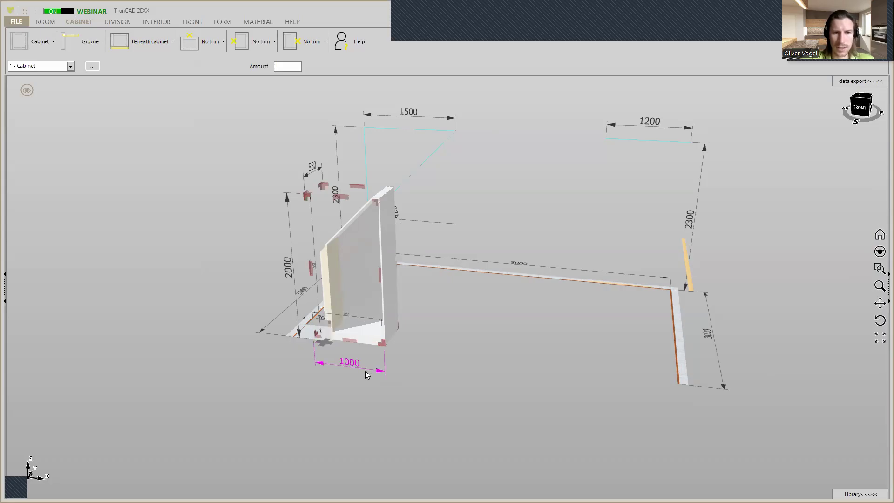
scroll(382, 371, "up", 3)
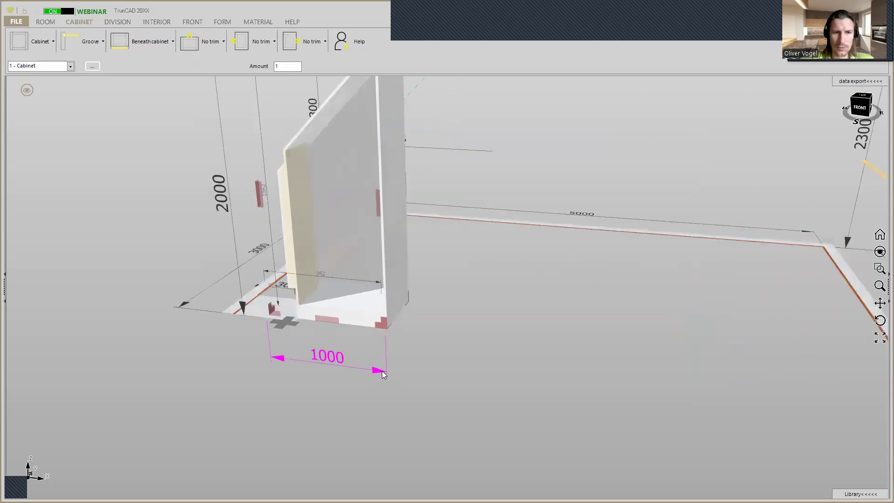
left_click(378, 370)
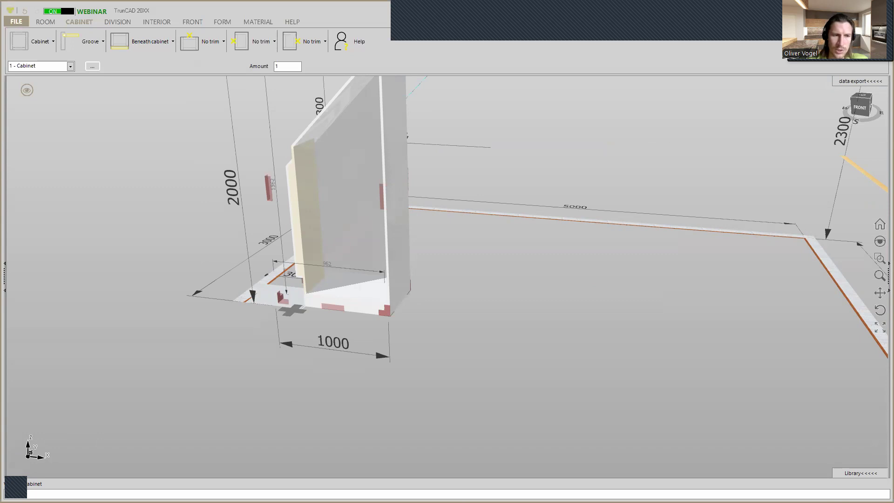
key("Return")
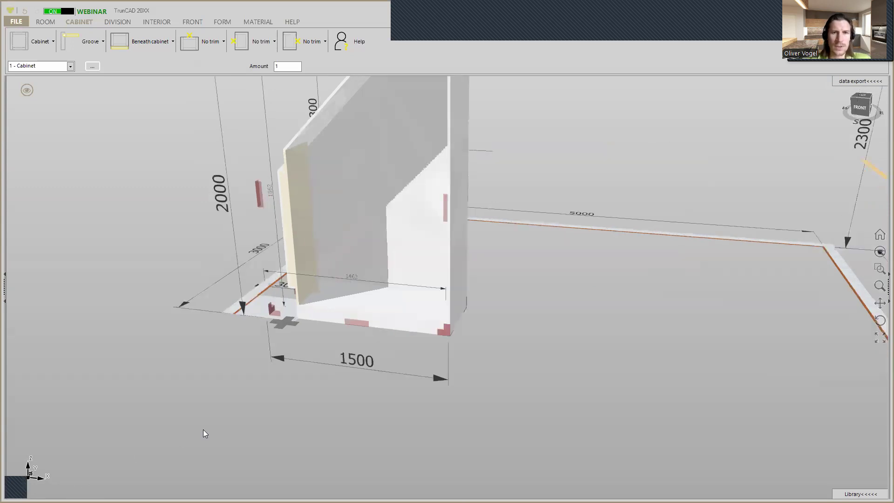
scroll(484, 259, "down", 2)
middle_click_drag(524, 259, 492, 304)
scroll(492, 304, "down", 2)
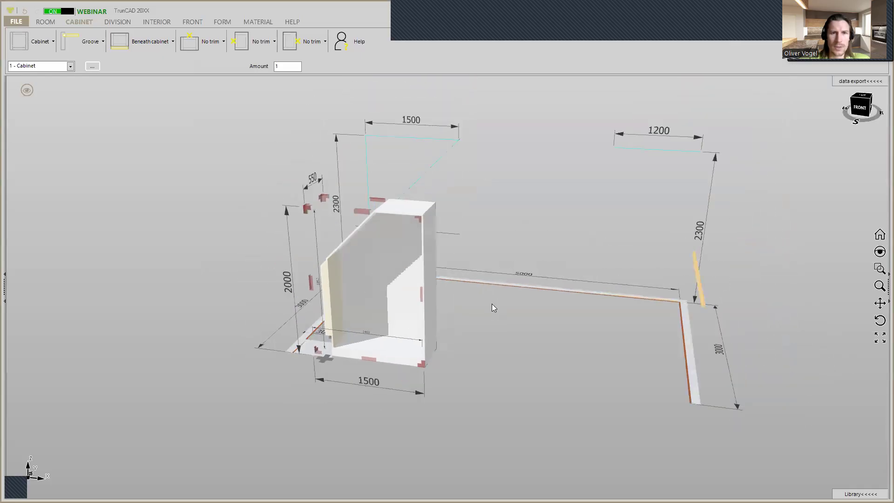
Step: Set the cabinet's width to 3220, height to 2300 and depth to 600 in the cabinet list
left_click(92, 67)
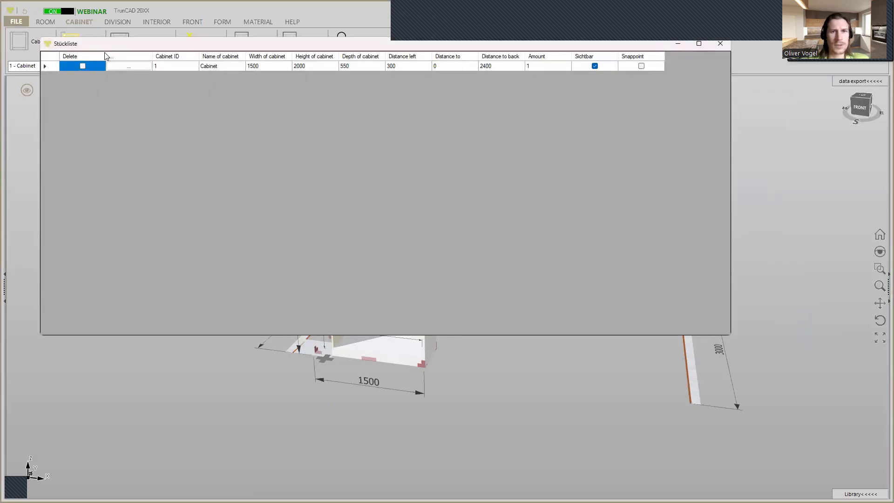
left_click_drag(106, 45, 120, 116)
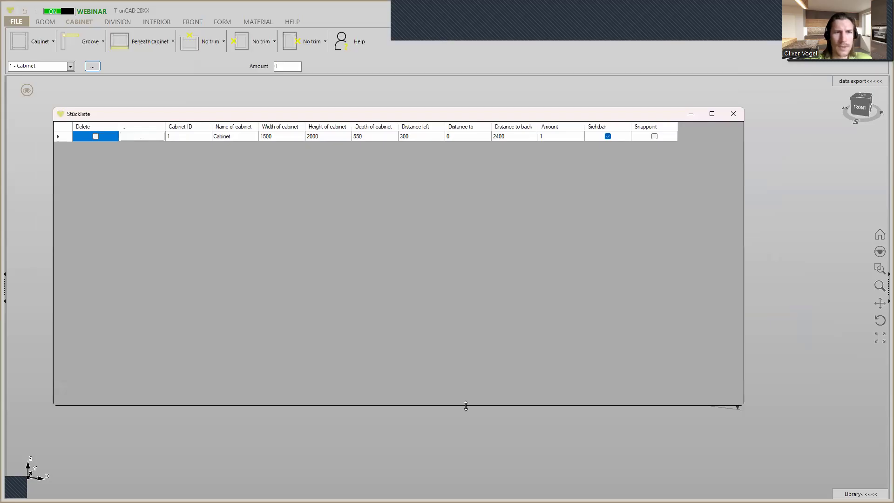
left_click_drag(466, 406, 308, 166)
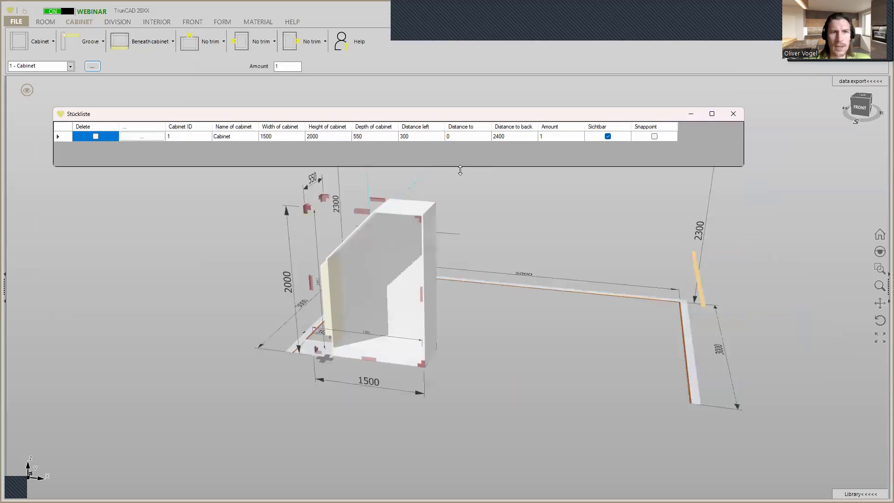
left_click(278, 137)
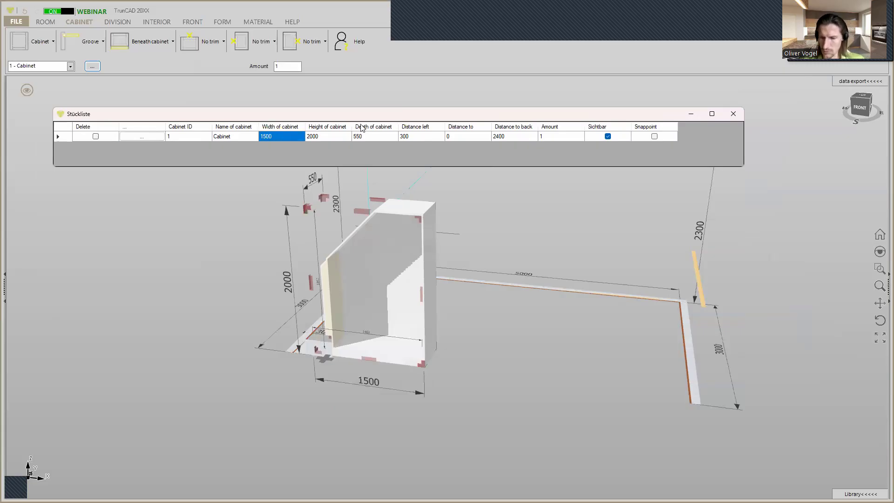
type("32")
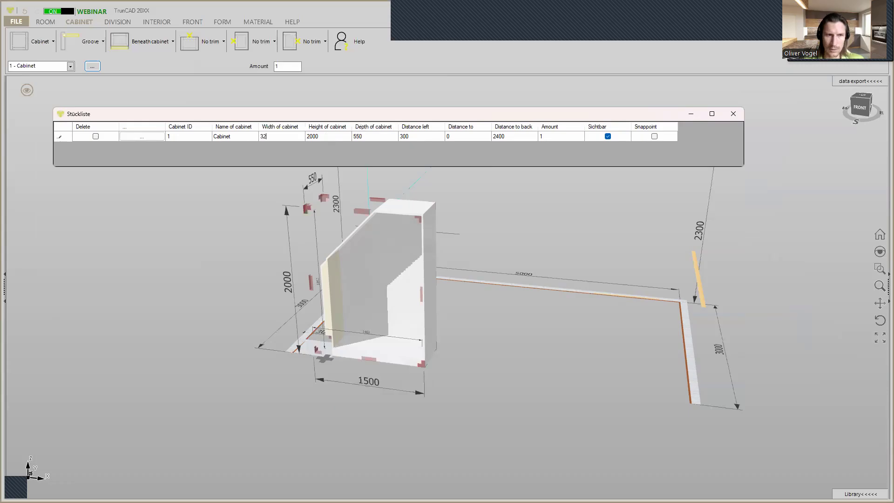
type("20")
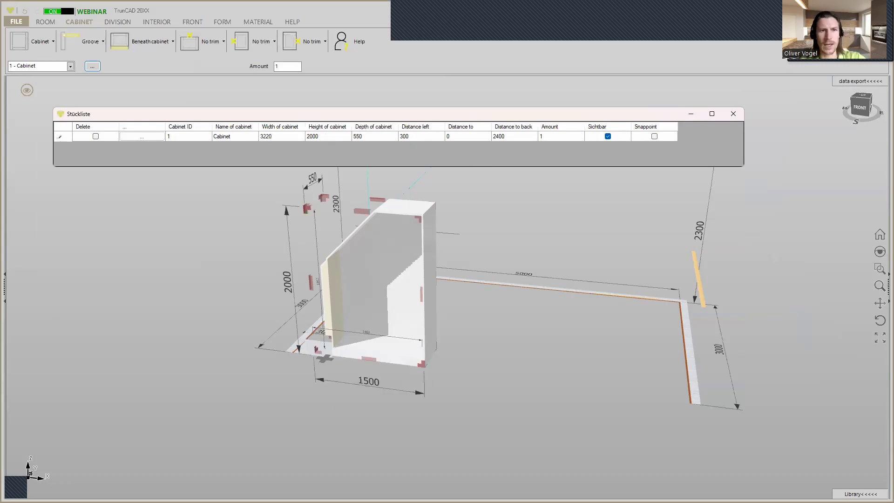
key("Tab")
type("2300")
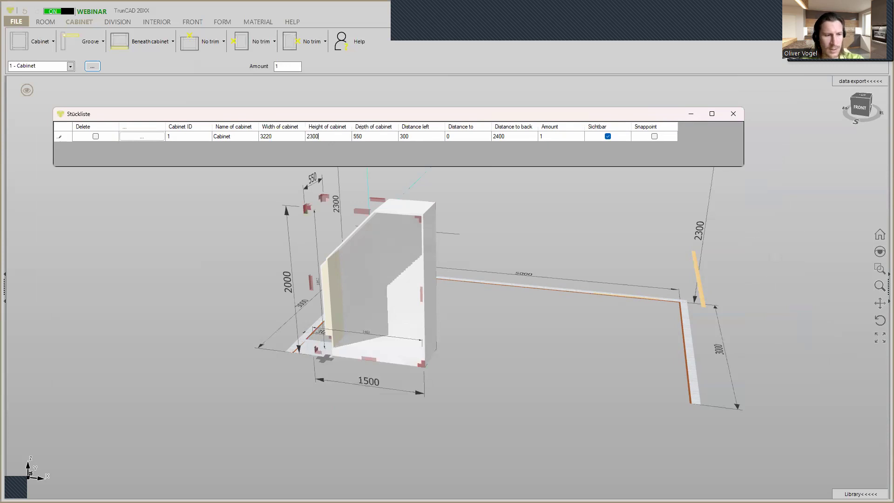
key("Tab")
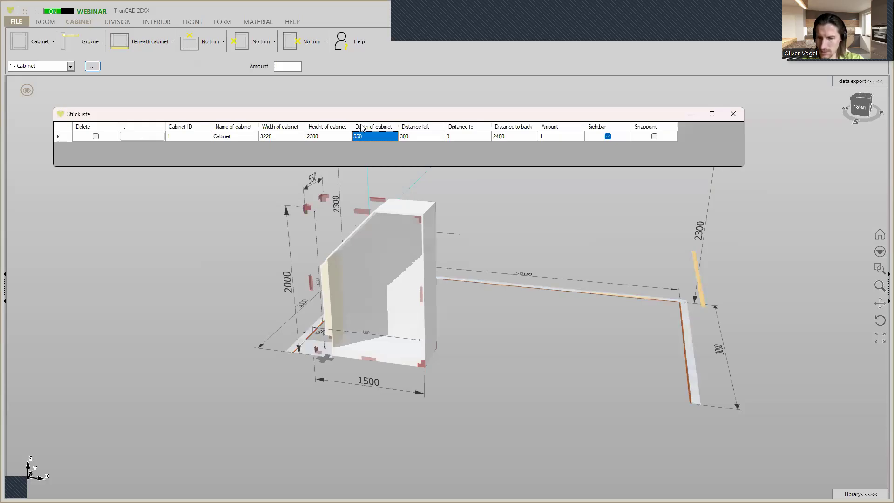
type("600")
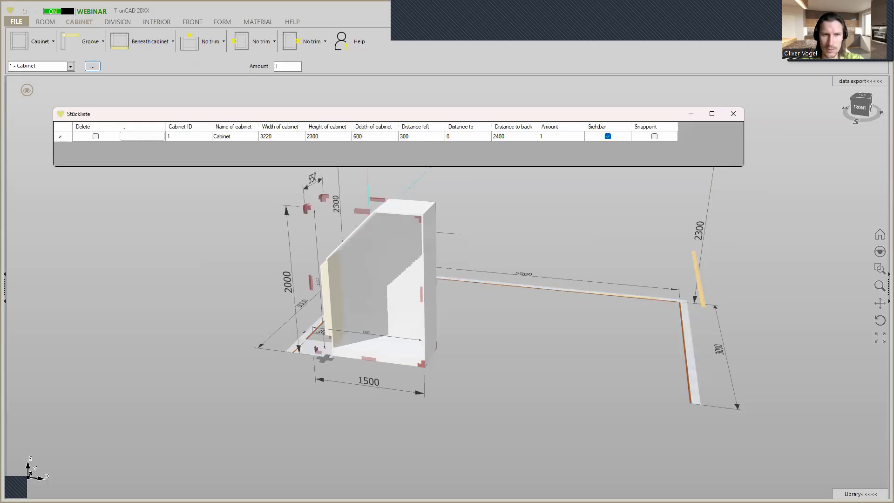
Step: Set the cabinet's left distance and distance to back to 0, and close the cabinet list
key("Tab")
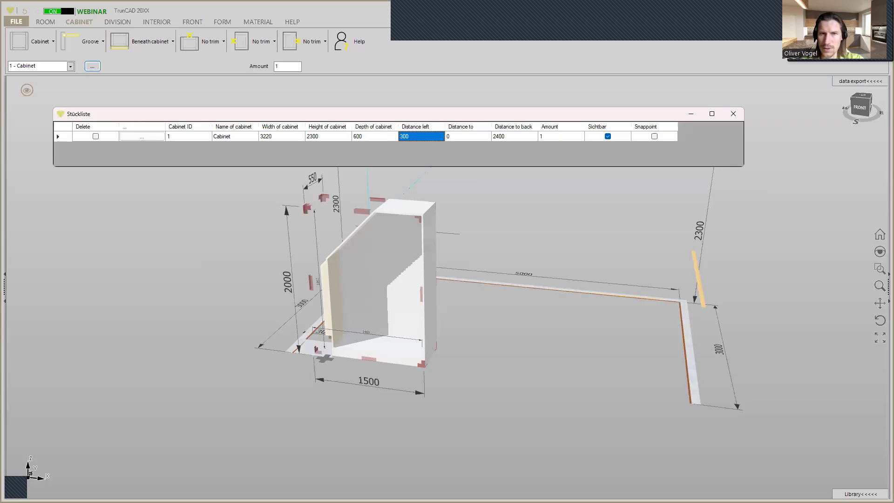
type("0")
key("Tab")
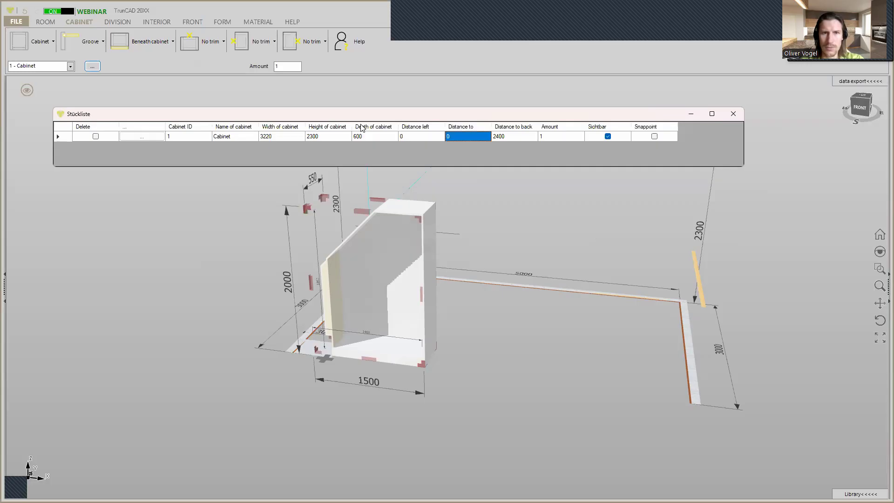
key("Tab")
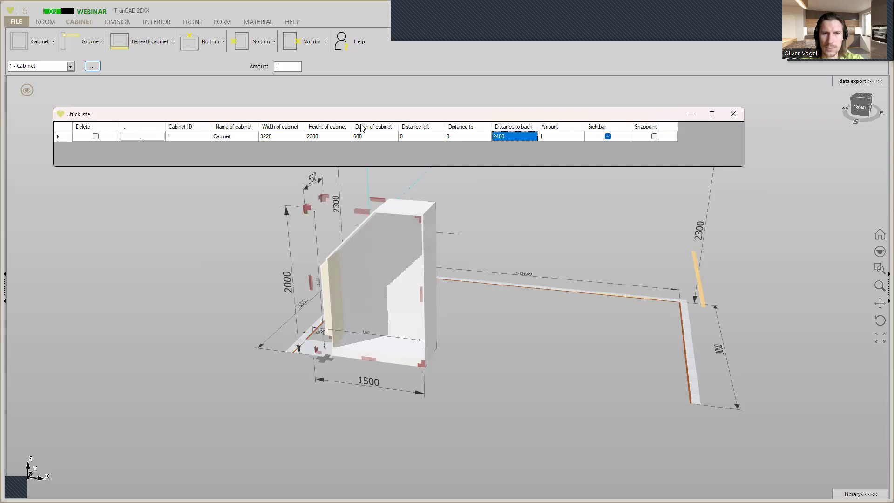
type("0")
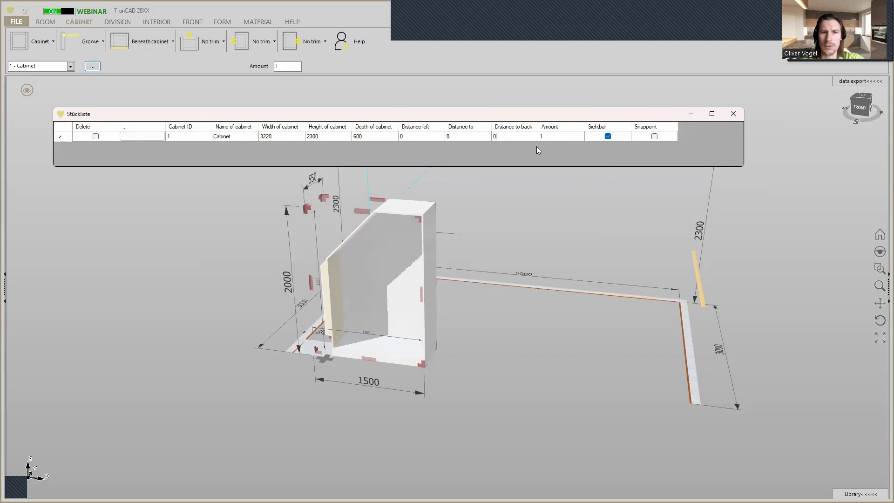
left_click(734, 114)
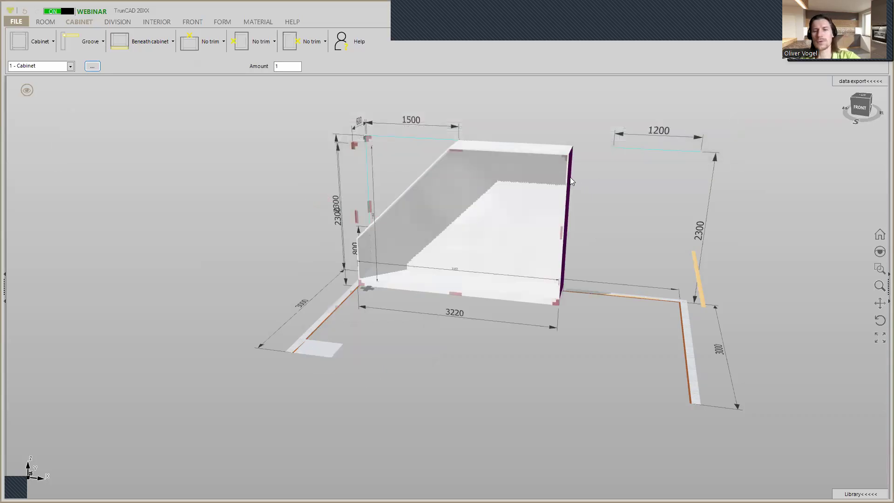
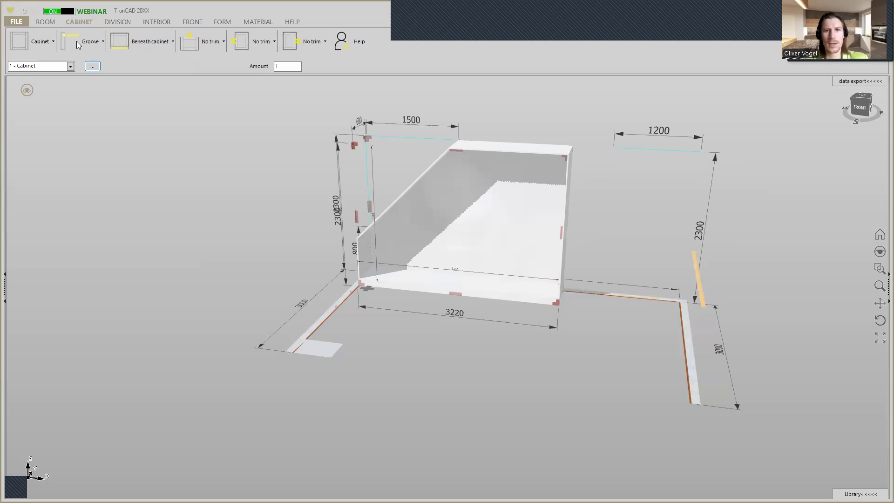
Step: Try the cabinet with the No back option and restore its Groove back construction
scroll(578, 142, "up", 3)
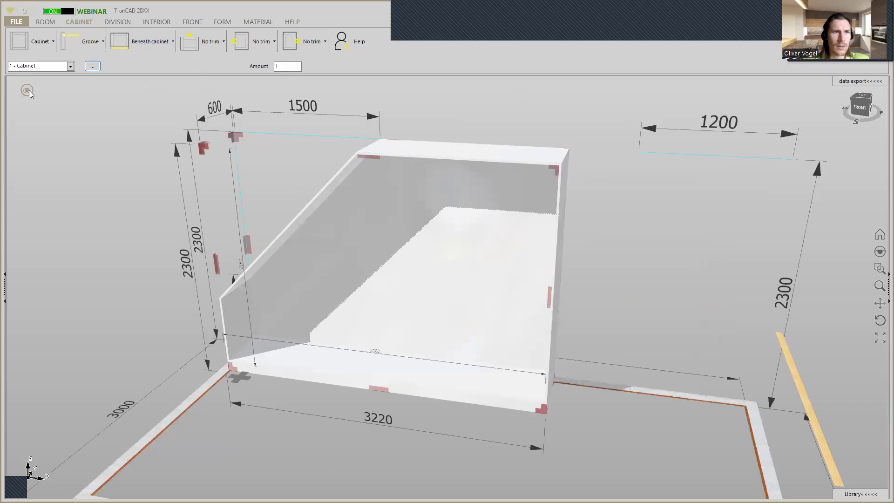
left_click(90, 45)
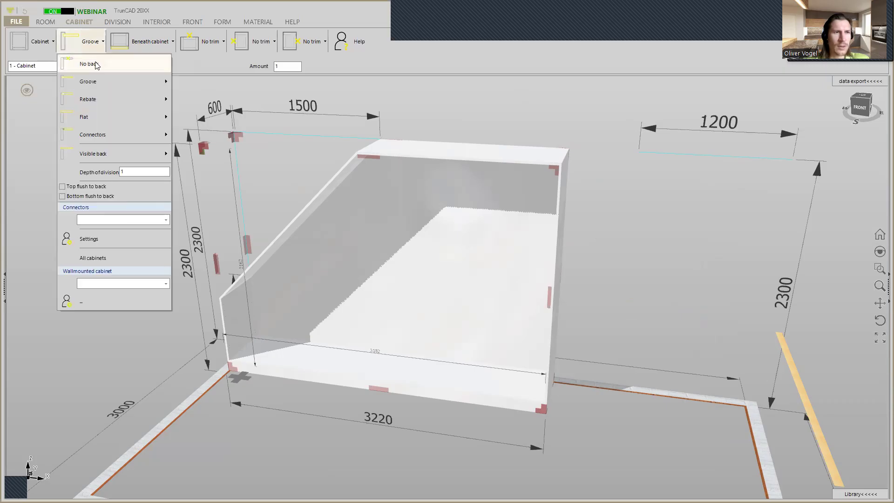
mouse_move(103, 80)
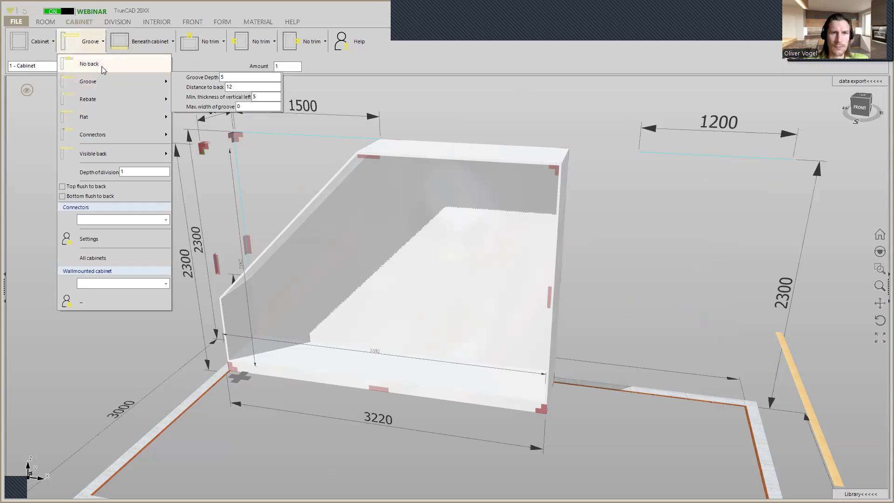
left_click(101, 66)
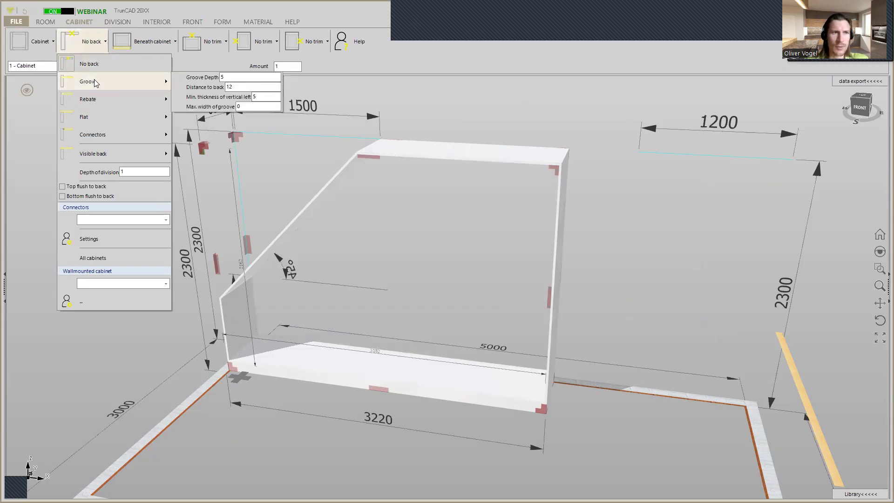
mouse_move(121, 103)
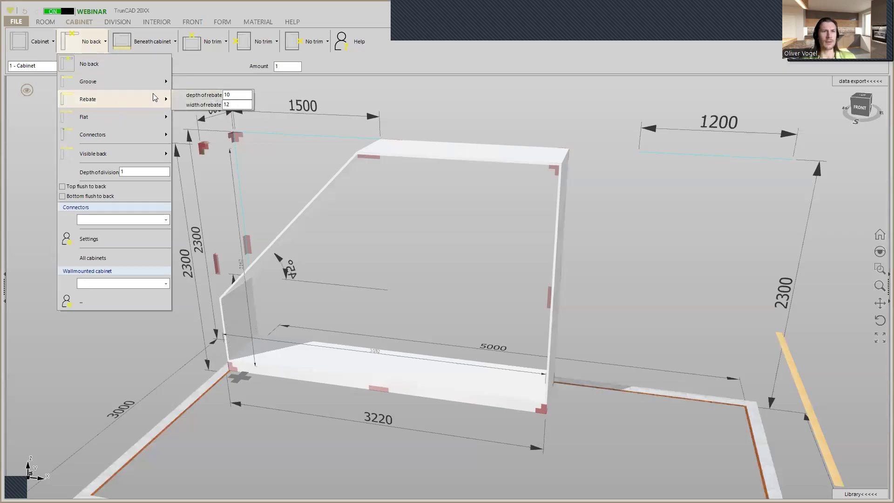
mouse_move(136, 82)
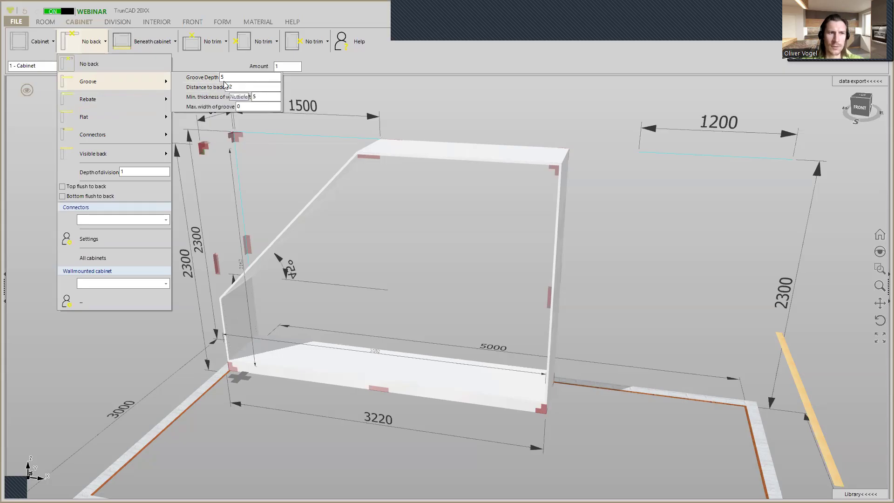
left_click(106, 81)
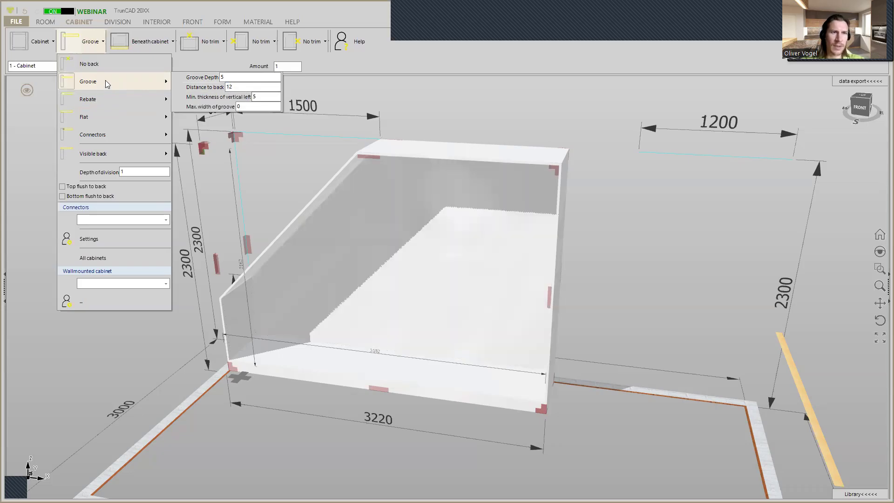
Step: Set the height of the plinth beneath the cabinet to 80
left_click(156, 47)
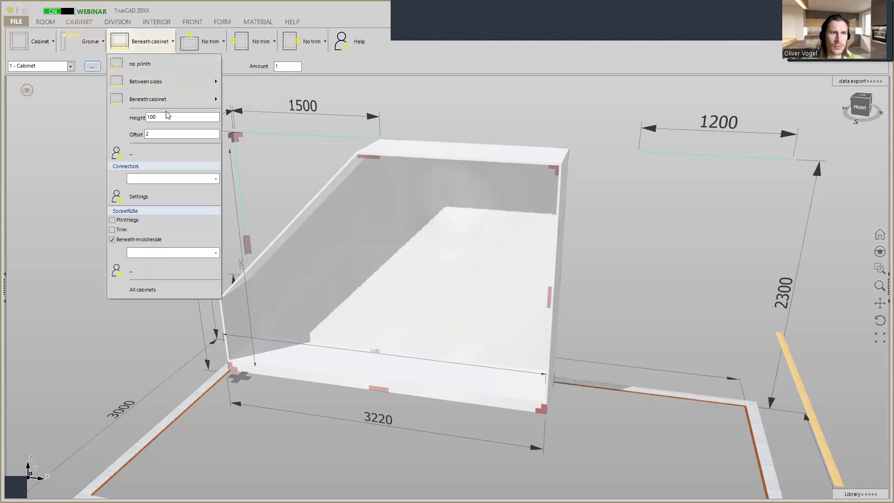
scroll(496, 416, "up", 4)
middle_click_drag(497, 415, 471, 366)
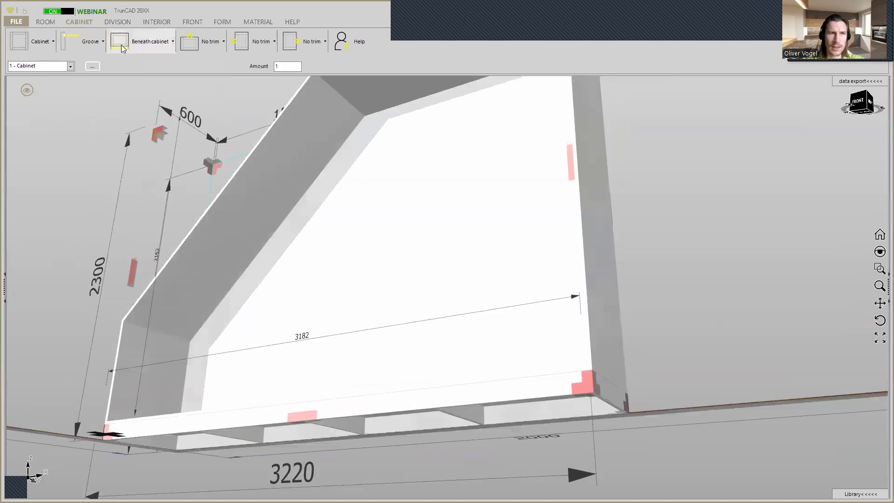
left_click(140, 42)
double_click(169, 117)
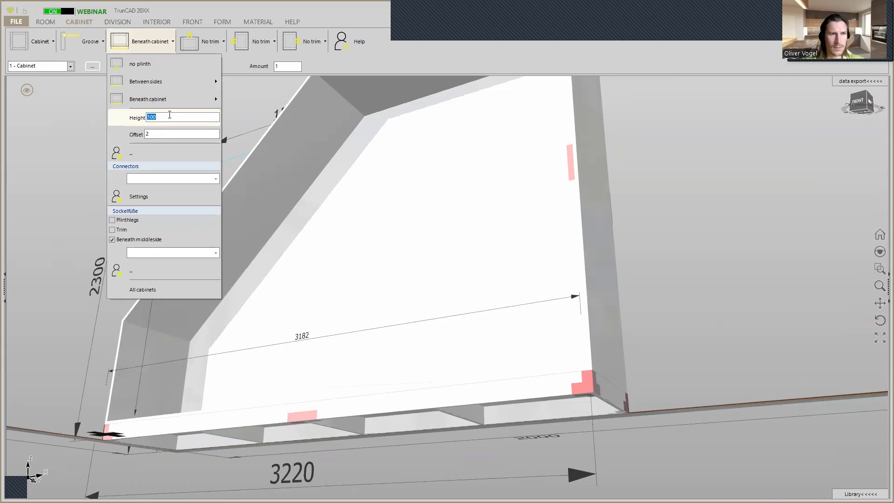
type("80")
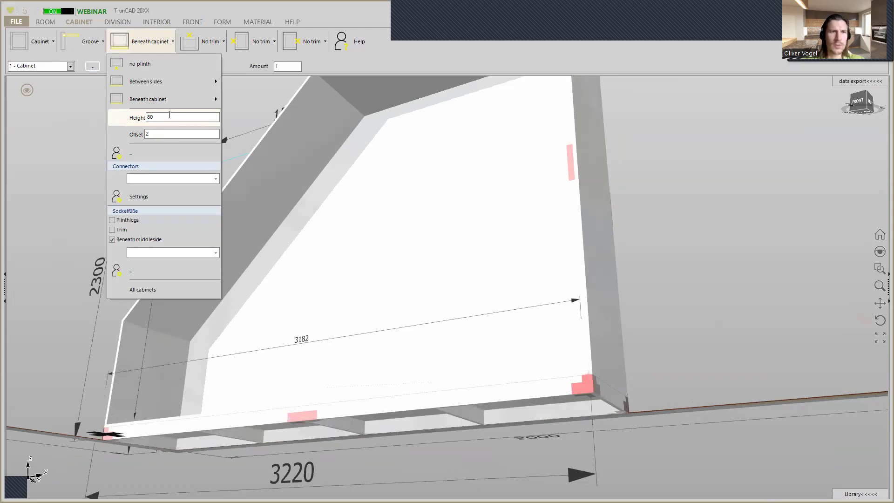
left_click(677, 302)
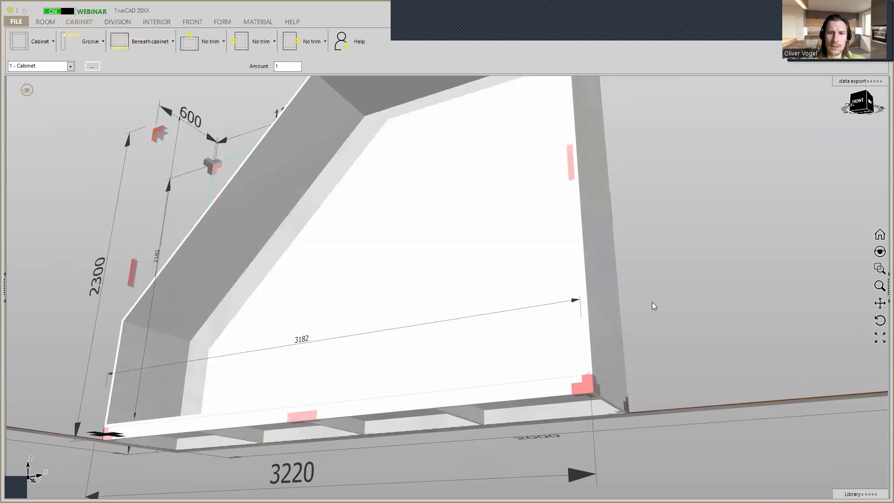
Step: Add a Left trim to the cabinet's left side and inspect how it meets the slope and the plinth
scroll(410, 312, "down", 2)
middle_click_drag(399, 312, 381, 285)
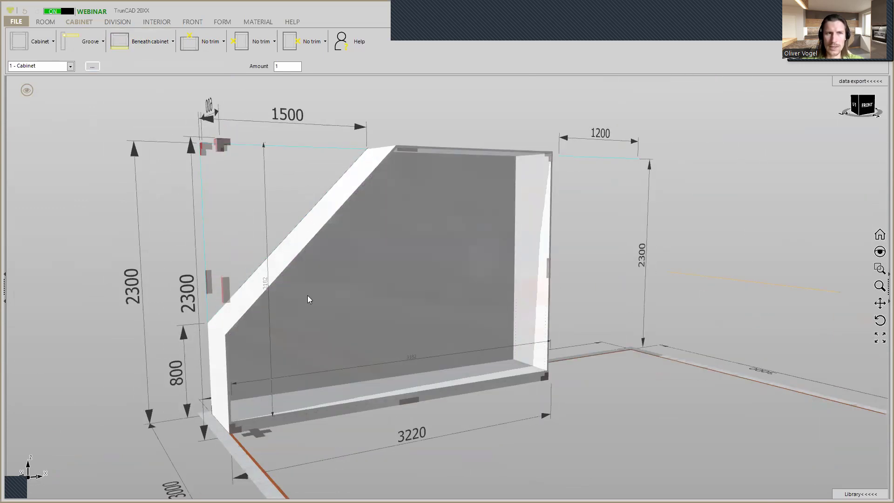
left_click(267, 44)
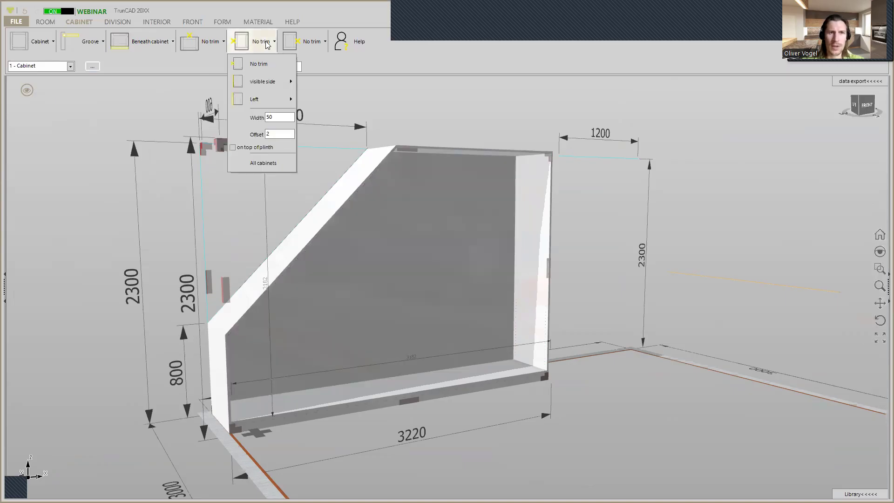
left_click(271, 102)
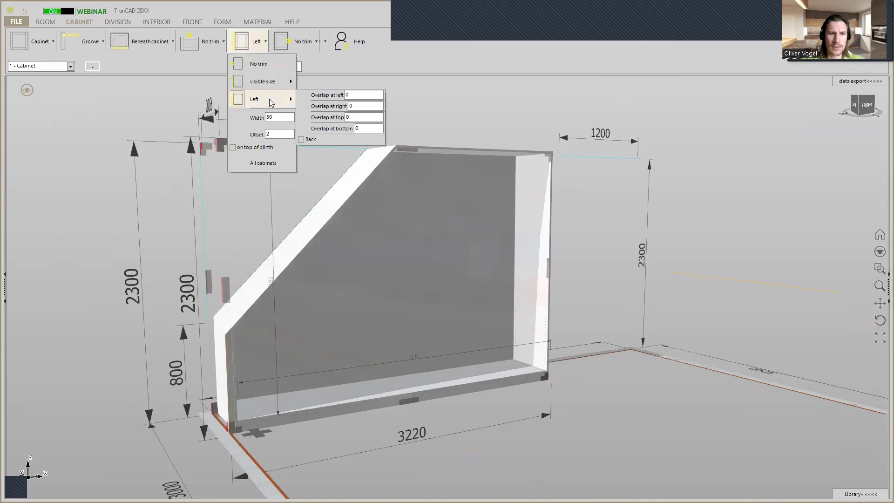
scroll(229, 348, "up", 2)
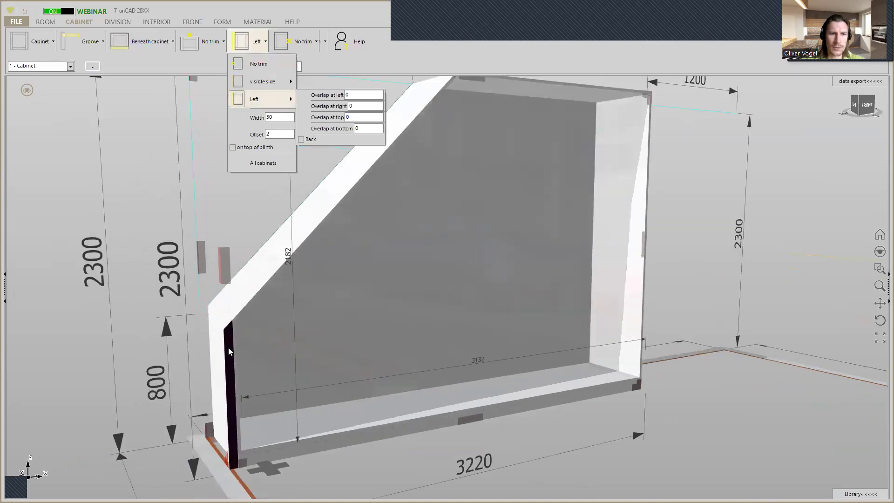
scroll(228, 348, "up", 4)
middle_click_drag(241, 311, 220, 318)
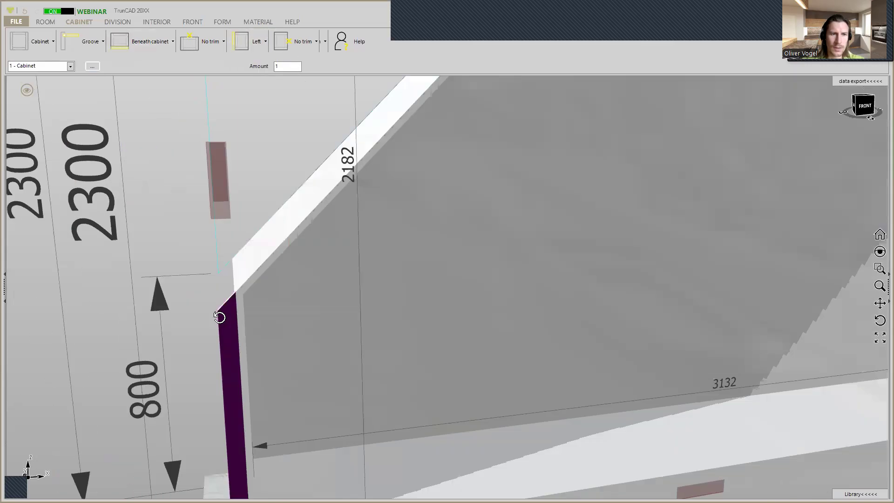
scroll(220, 317, "down", 5)
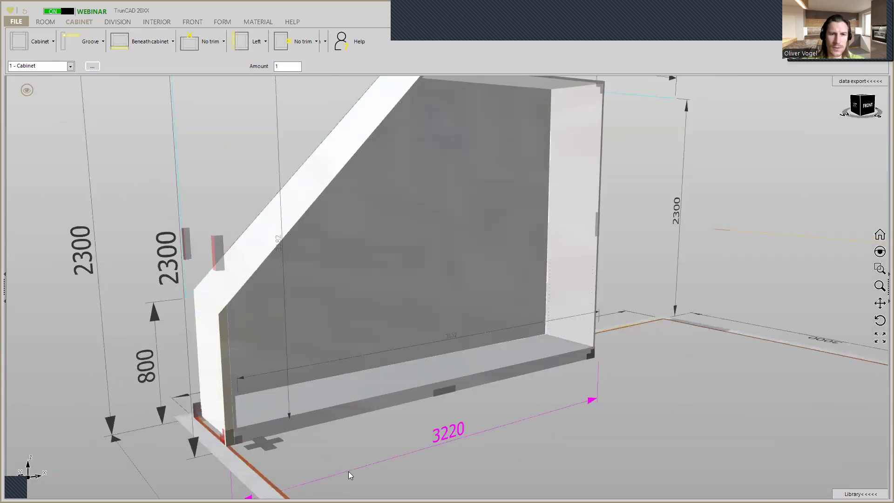
scroll(349, 472, "up", 2)
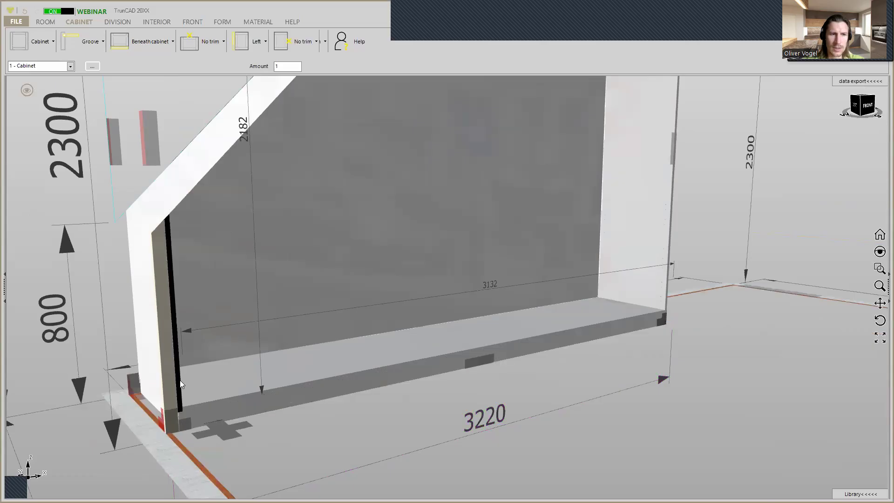
Step: Try a width of 150 for the left trim and set it back to 50
left_click(260, 50)
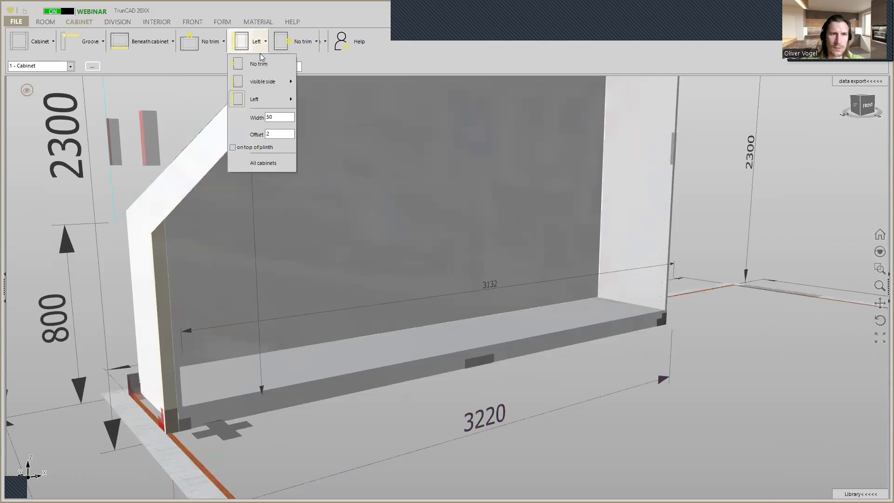
left_click(286, 117)
type("150")
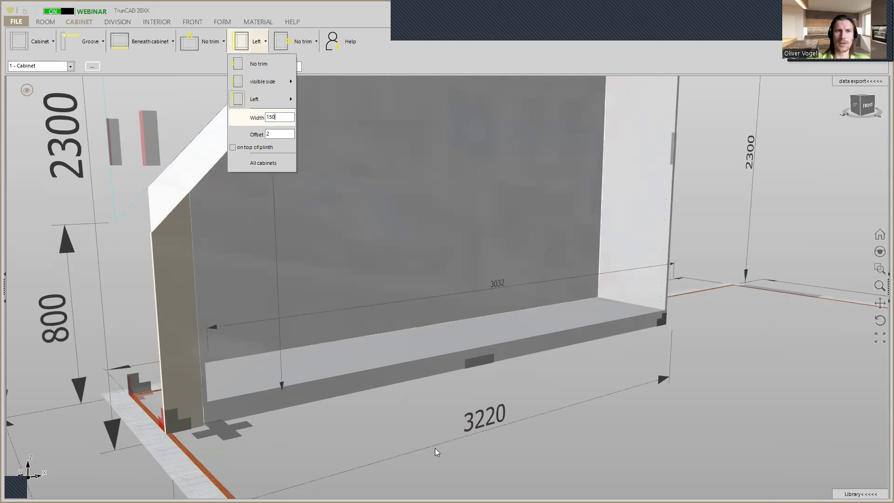
key("Return")
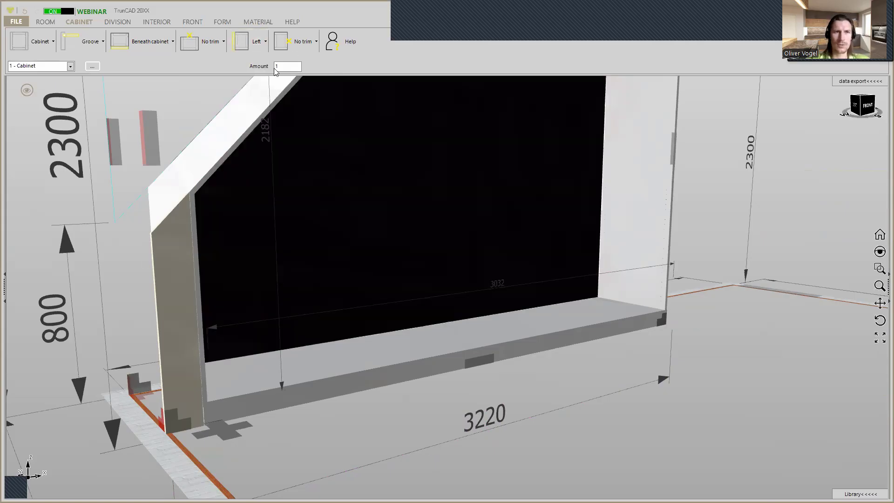
left_click(254, 49)
double_click(288, 119)
type("50")
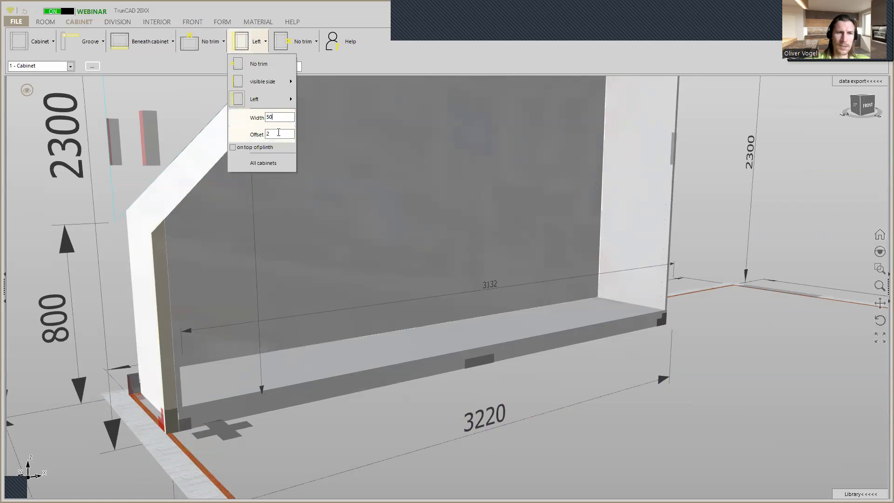
Step: Try offsets of 20 and -20 for the left trim and set the offset back to 2
double_click(279, 135)
type("20")
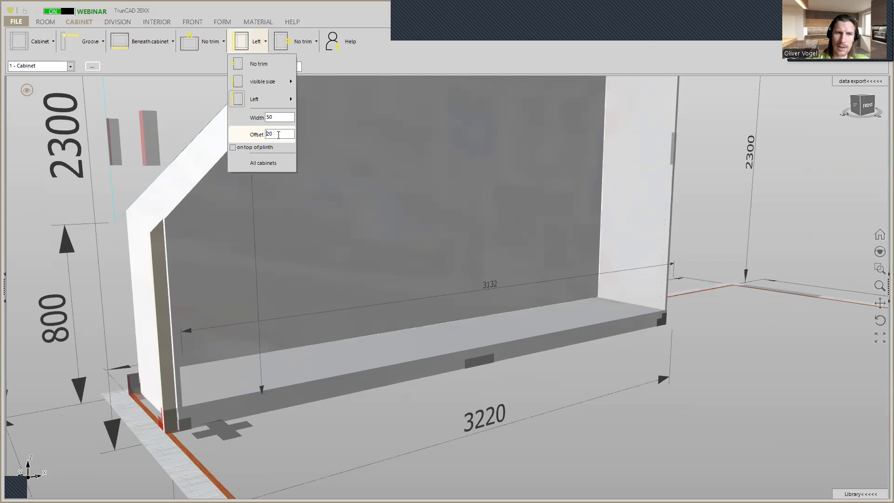
key("Home")
type("-")
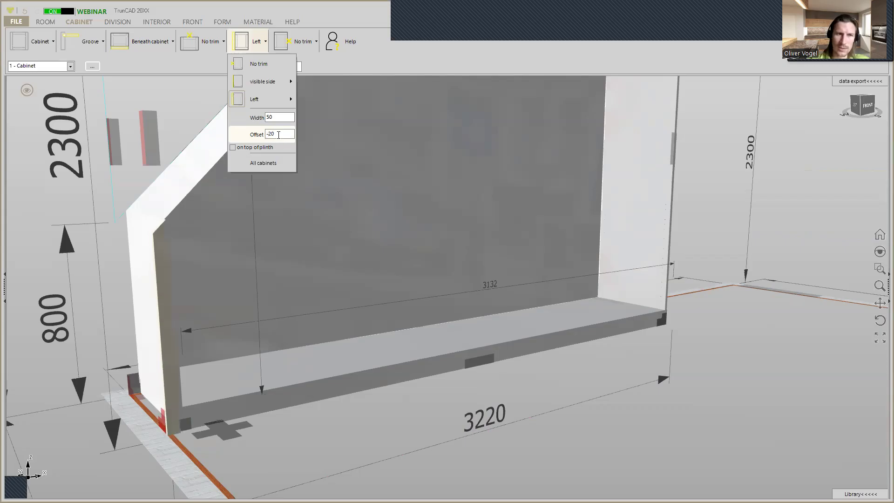
key("BackSpace")
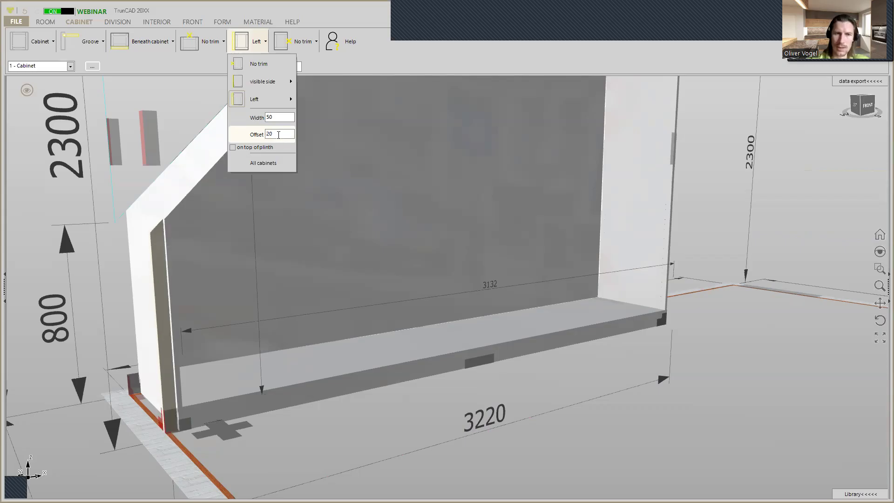
key("Delete")
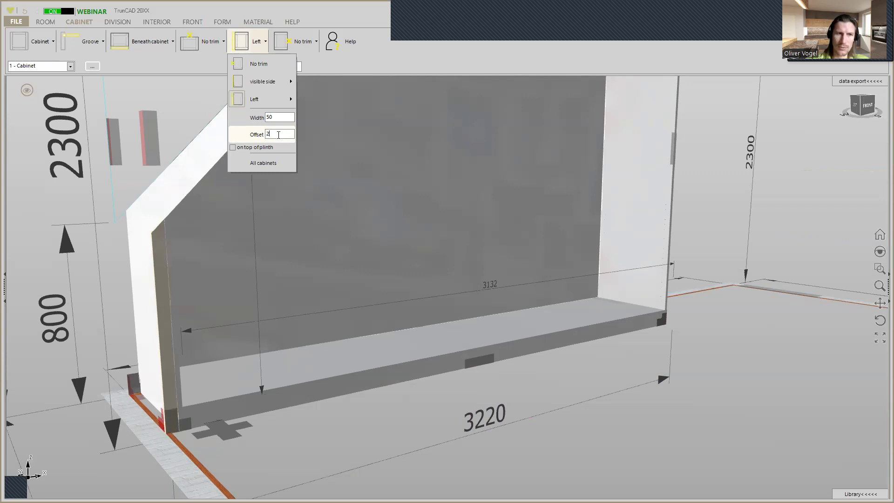
Step: Finish the cabinet's right side with a visible side instead of no trim
scroll(705, 267, "down", 3)
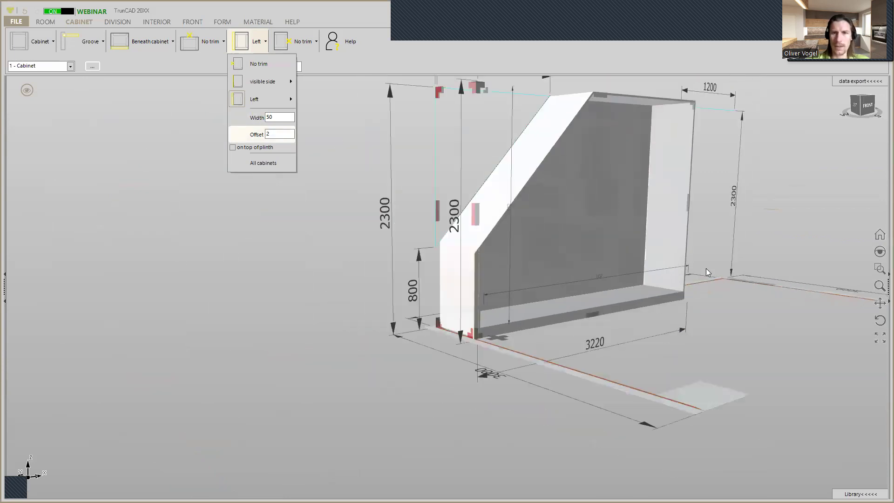
scroll(704, 267, "up", 1)
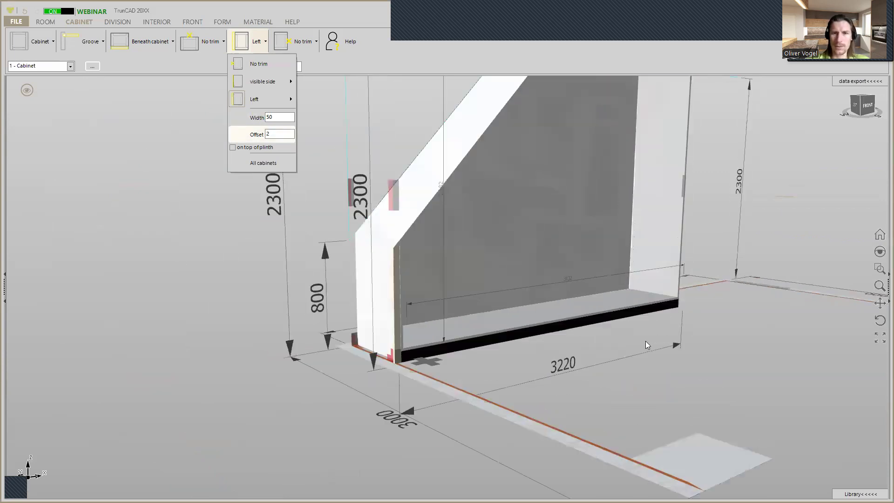
left_click(303, 46)
mouse_move(311, 83)
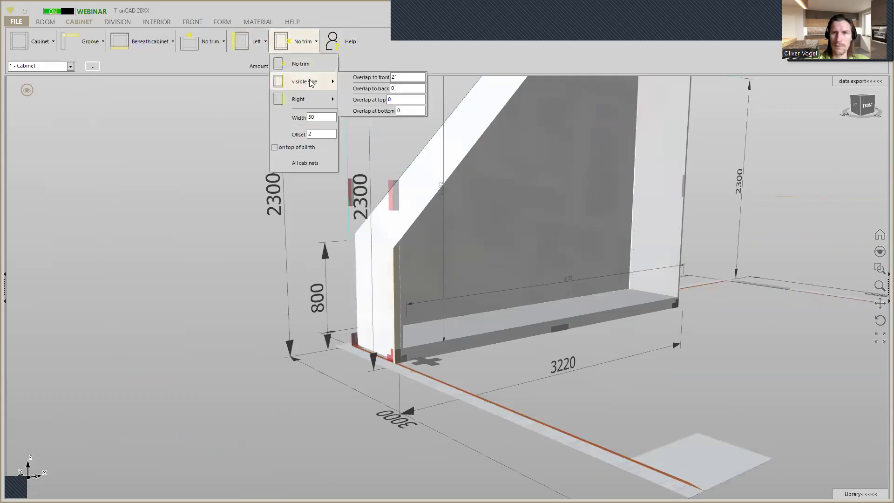
scroll(673, 259, "up", 4)
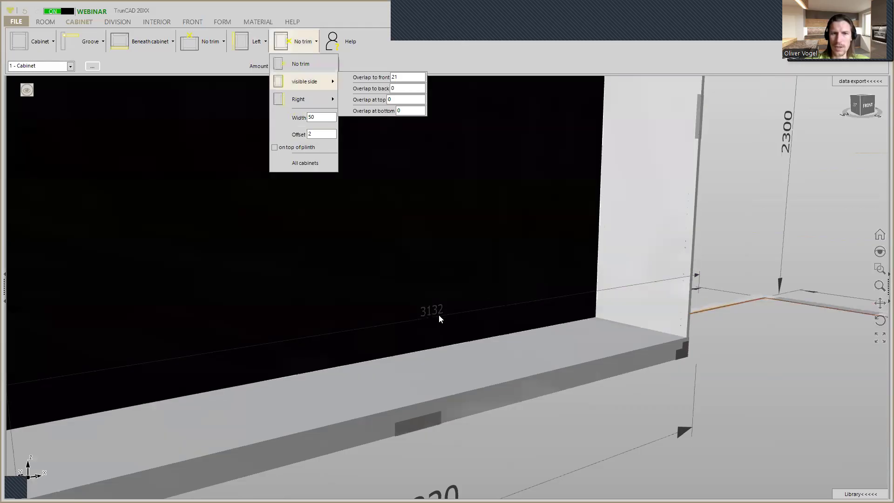
left_click(312, 82)
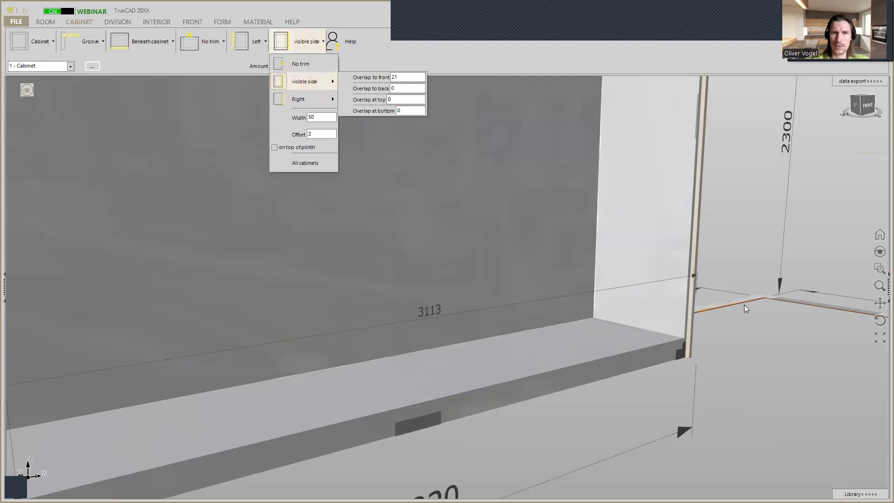
Step: Add an On cabinet trim along the top of the cabinet
scroll(745, 305, "down", 6)
middle_click_drag(753, 300, 663, 353)
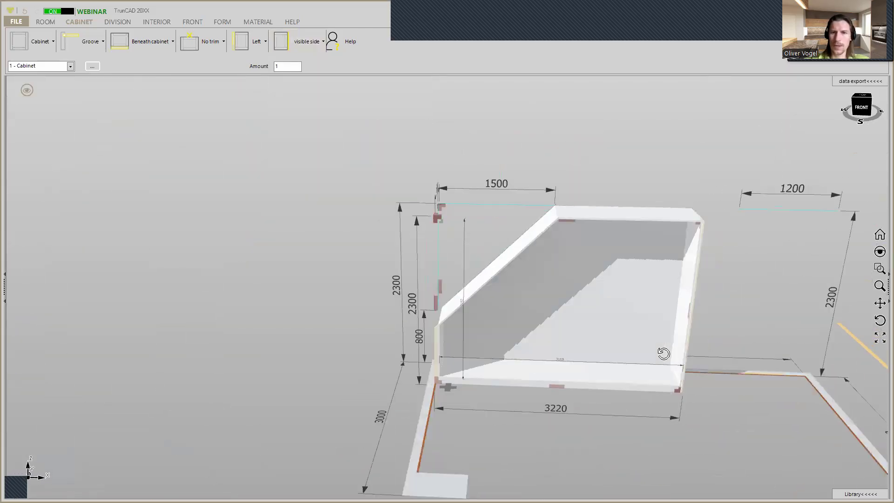
left_click(213, 45)
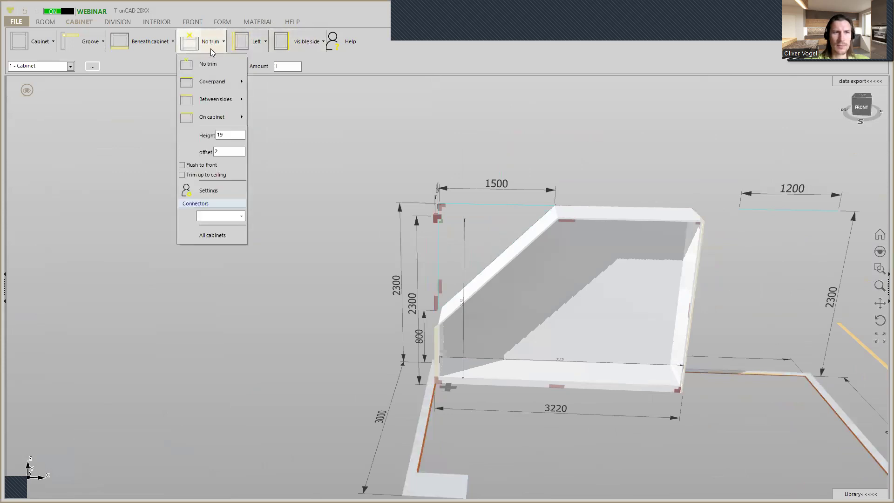
left_click(216, 117)
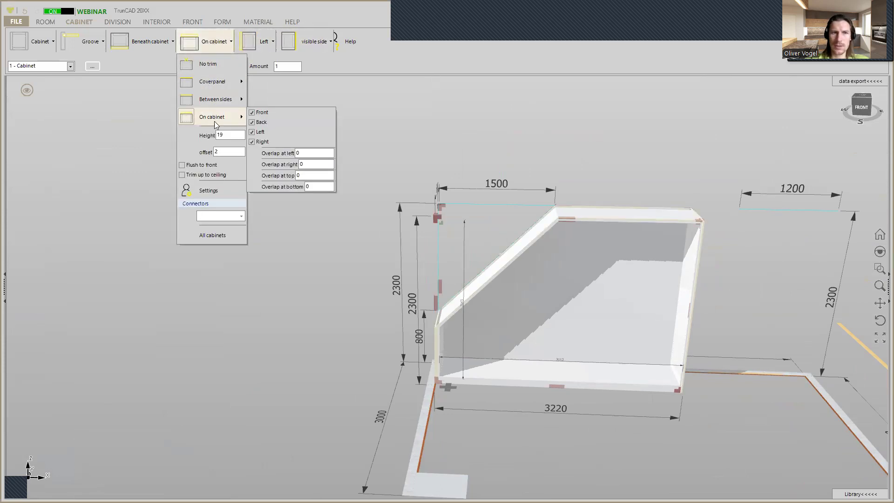
Step: Set the height of the cabinet's top trim to 50
double_click(223, 135)
type("50")
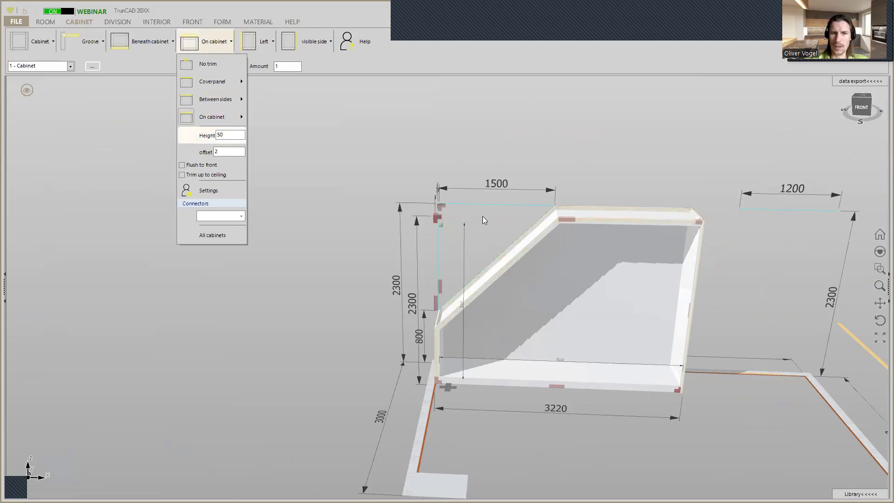
scroll(539, 241, "up", 2)
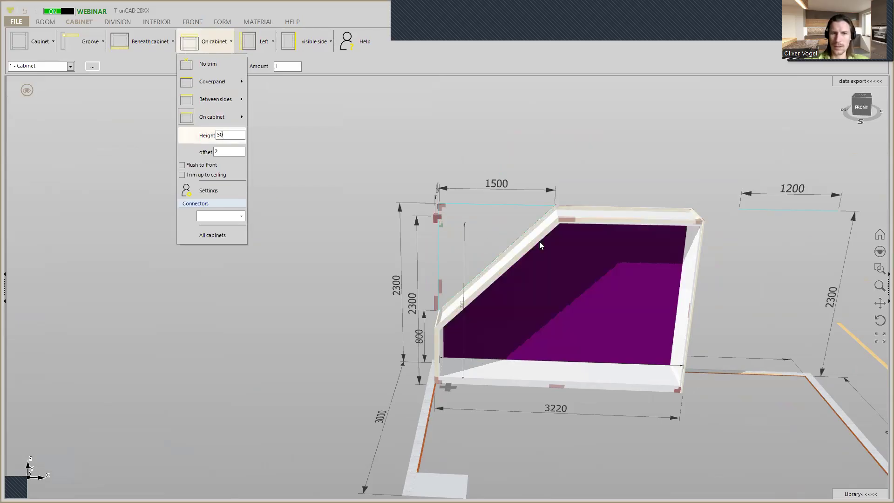
scroll(742, 185, "up", 3)
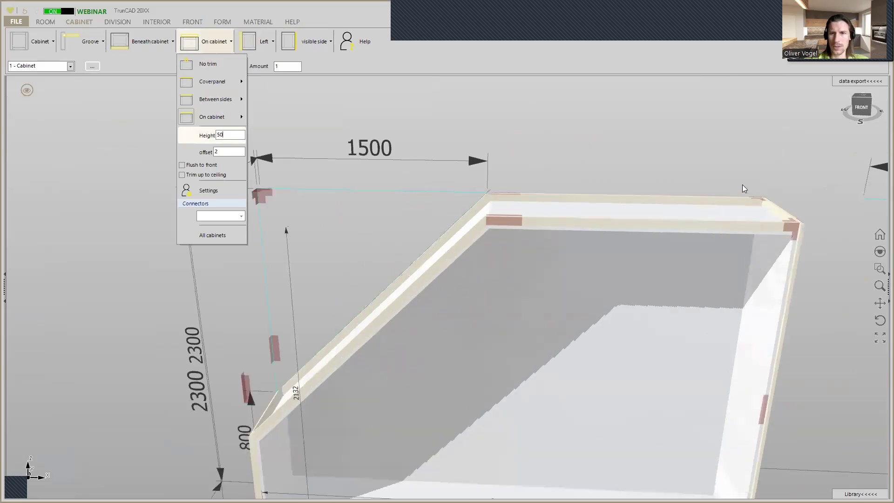
Step: Remove the back, left and right pieces of the On cabinet top trim, keeping only the front piece
mouse_move(209, 123)
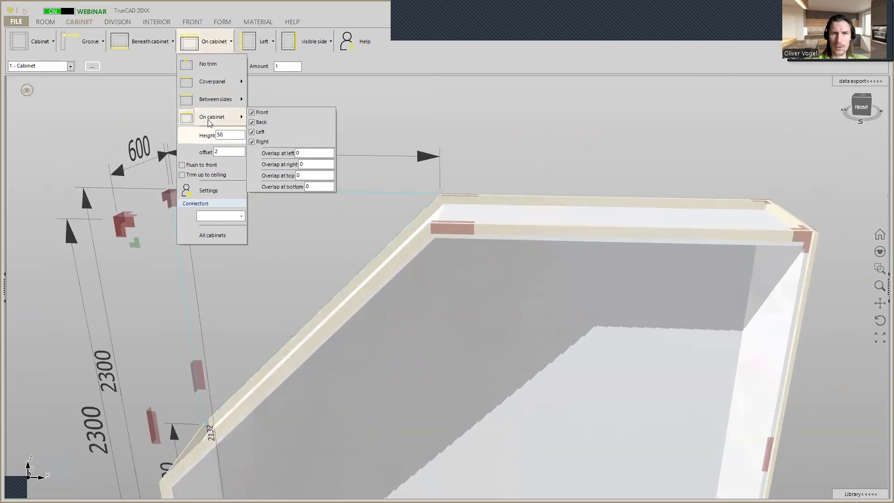
left_click(252, 122)
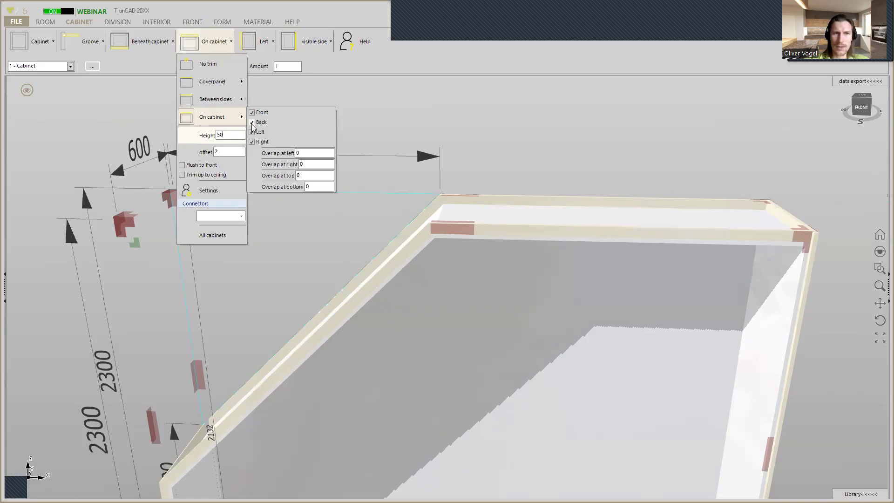
left_click(252, 134)
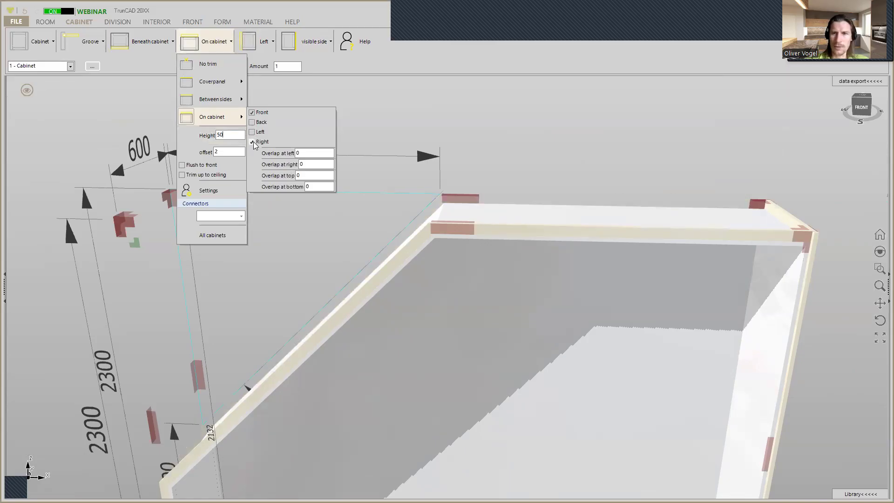
left_click(254, 144)
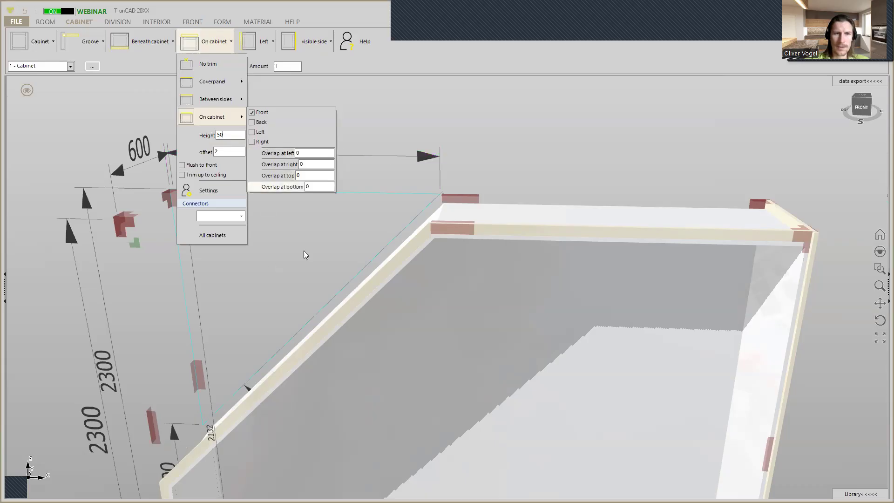
Step: Try the Flush to front option on the top trim and switch it off again
left_click(181, 169)
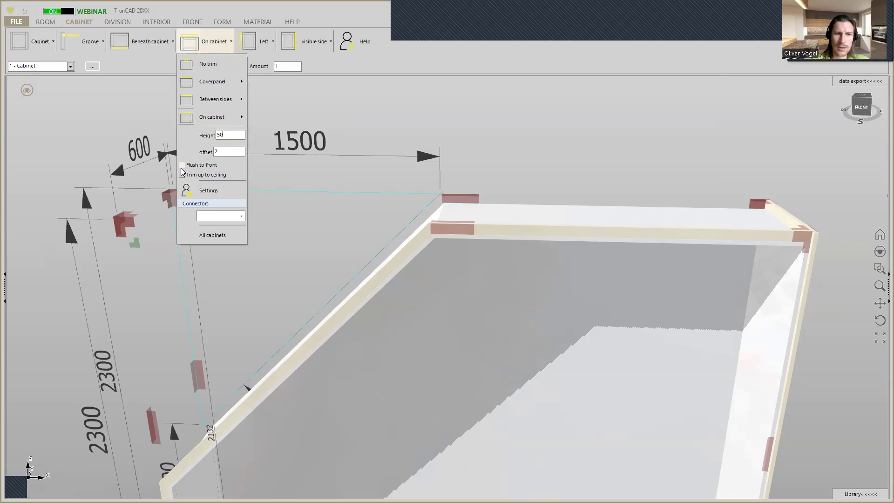
left_click(181, 169)
scroll(210, 361, "down", 5)
middle_click_drag(211, 365, 280, 358)
scroll(177, 443, "up", 5)
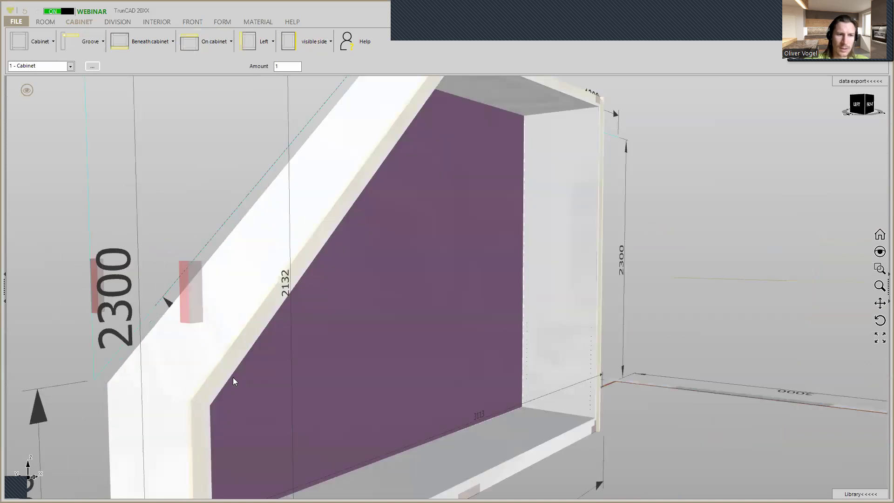
scroll(210, 390, "up", 3)
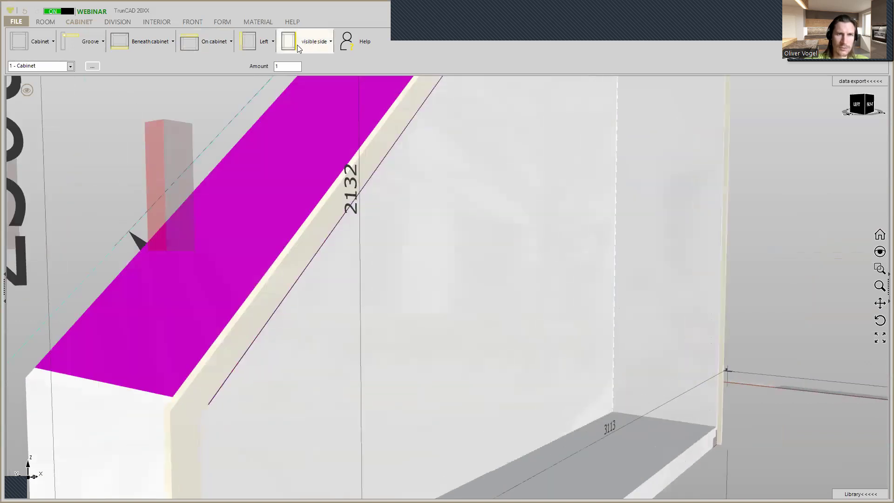
left_click(219, 42)
left_click(182, 165)
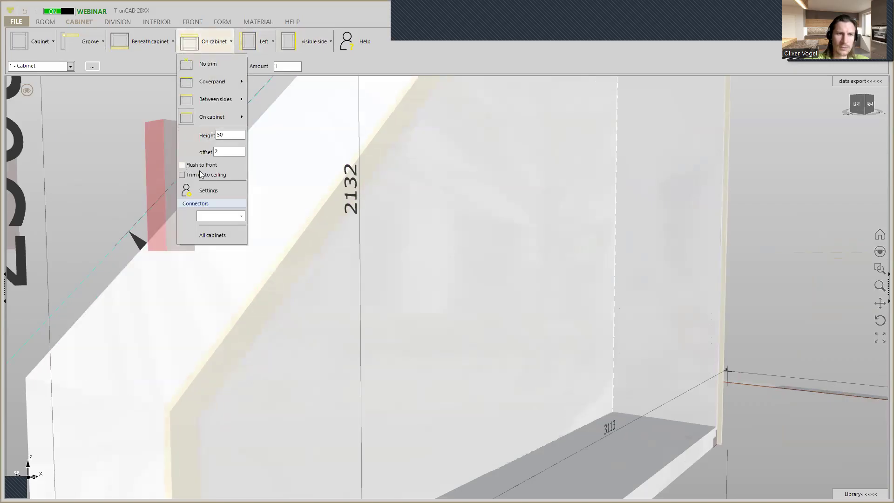
scroll(320, 239, "down", 3)
middle_click_drag(322, 238, 253, 285)
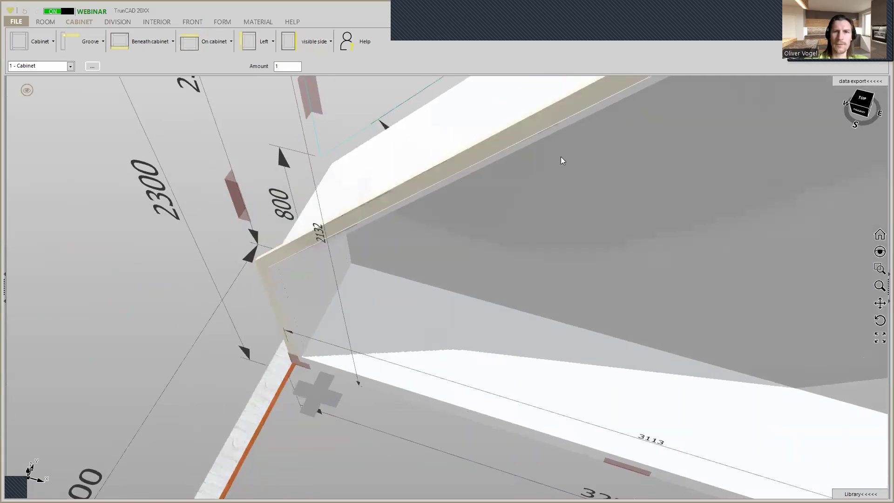
Step: Divide the cabinet interior into three equal compartments with 2 vertical dividers
scroll(559, 144, "down", 5)
scroll(429, 271, "down", 3)
middle_click_drag(579, 162, 479, 239, "ctrl")
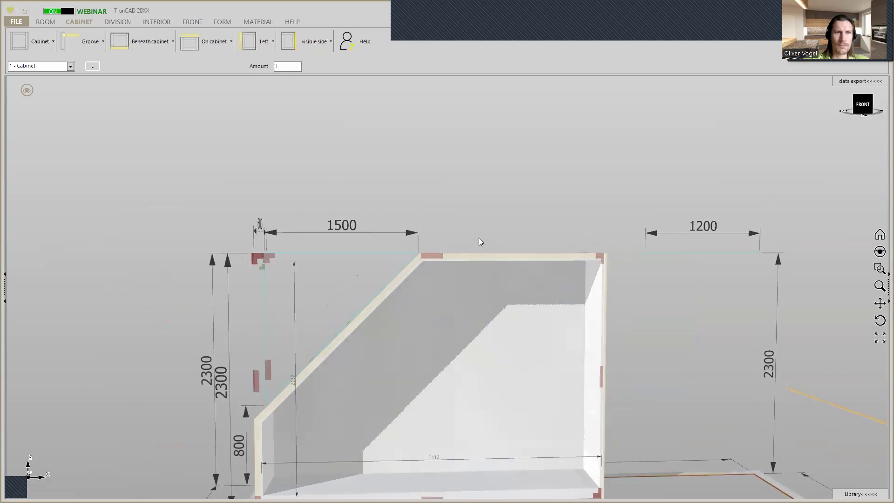
scroll(479, 236, "down", 1)
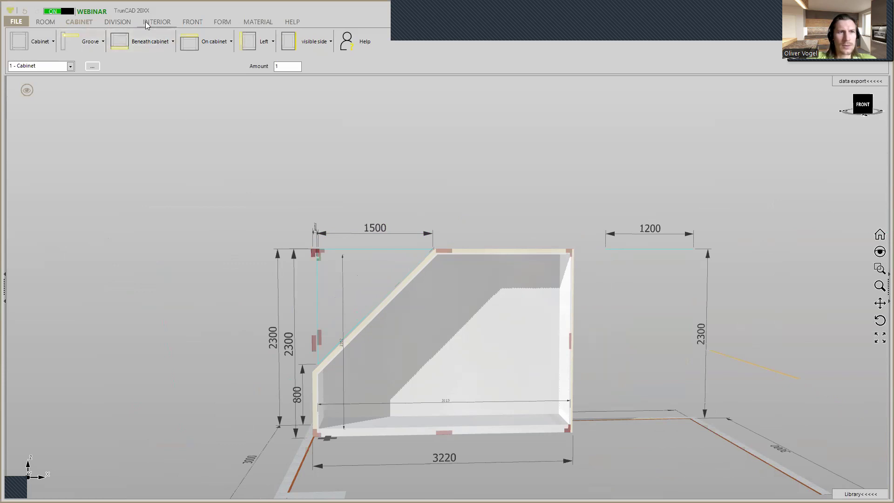
left_click(112, 23)
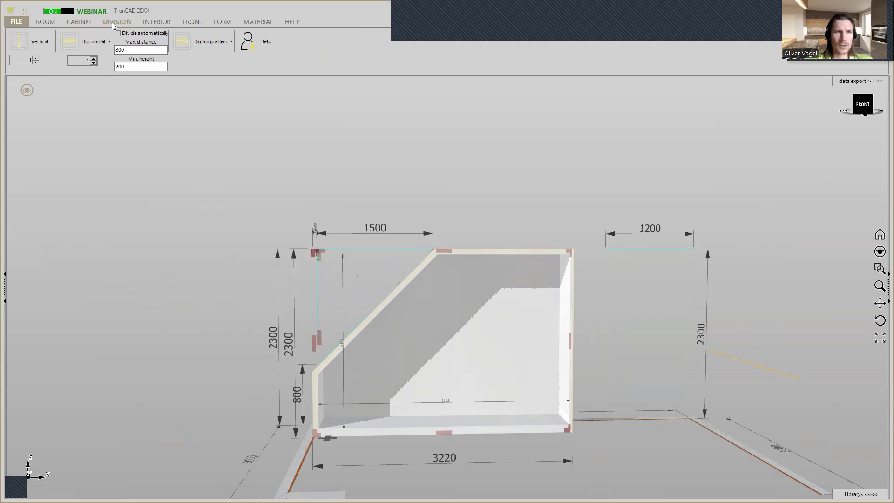
middle_click_drag(481, 201, 467, 221)
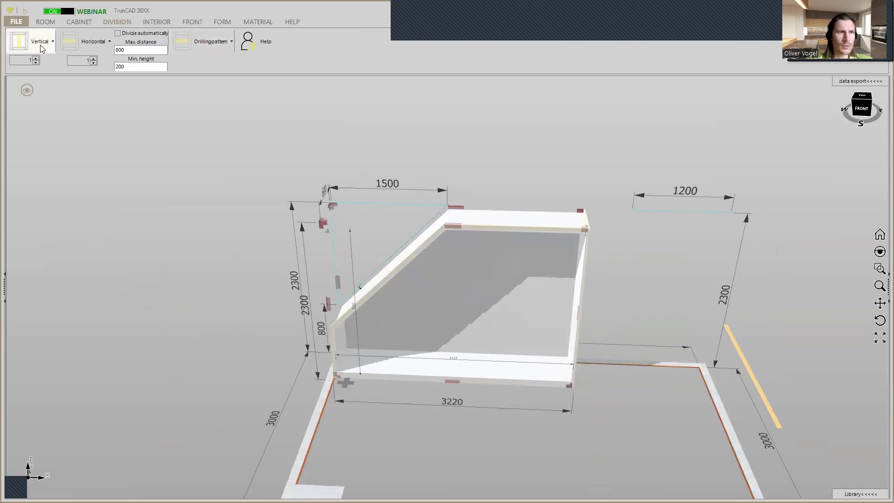
left_click(37, 59)
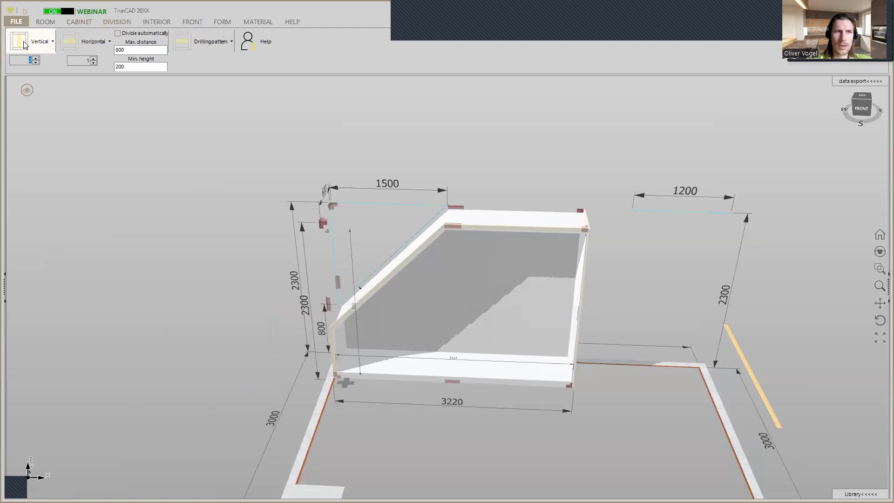
left_click(450, 310)
left_click(21, 42)
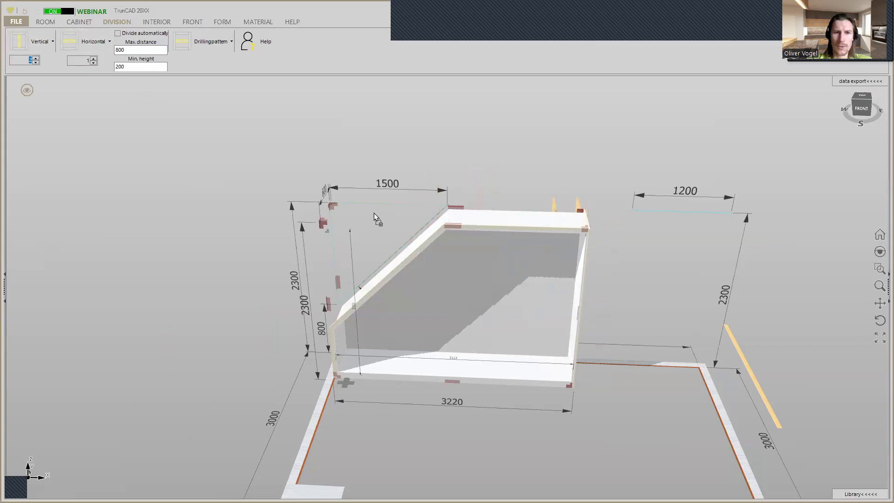
left_click(328, 231)
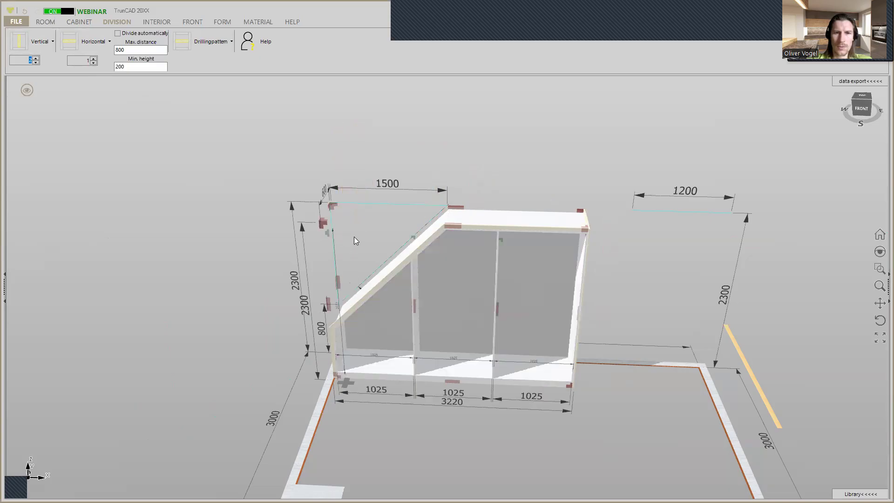
Step: Make the vertical dividers pass through the cabinet's top
middle_click_drag(473, 341, 469, 357)
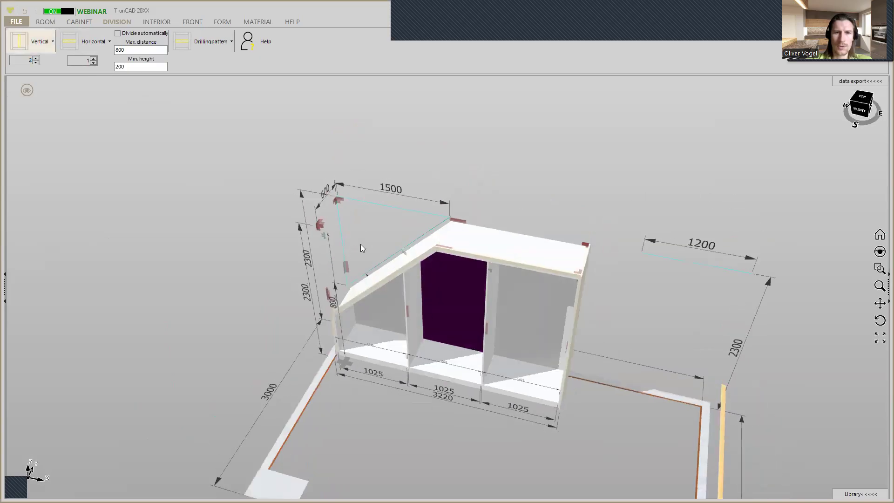
left_click(51, 42)
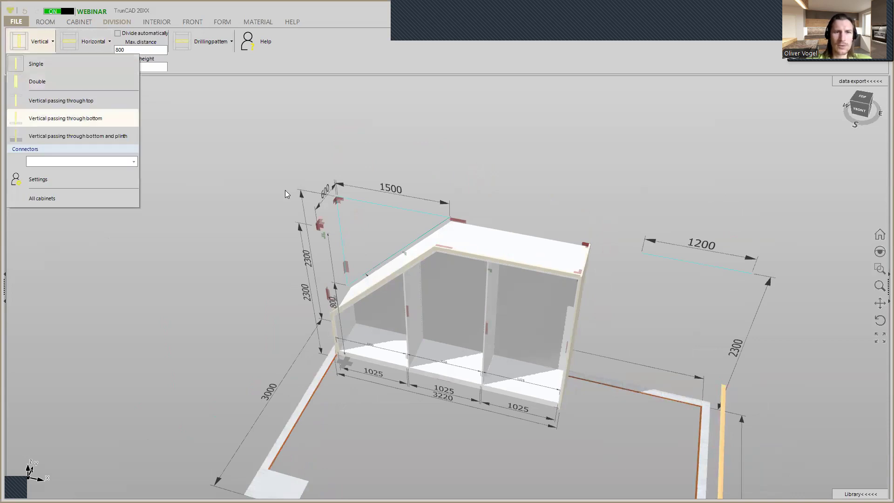
scroll(502, 244, "up", 3)
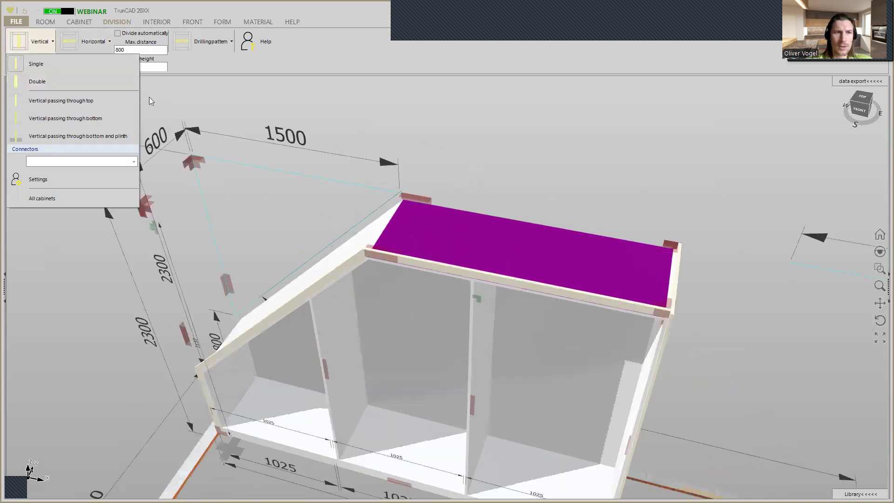
left_click(85, 101)
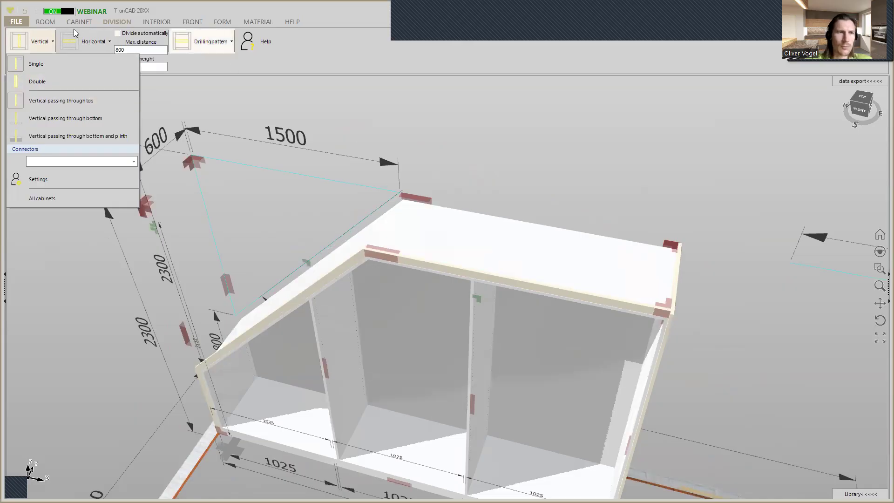
left_click(495, 136)
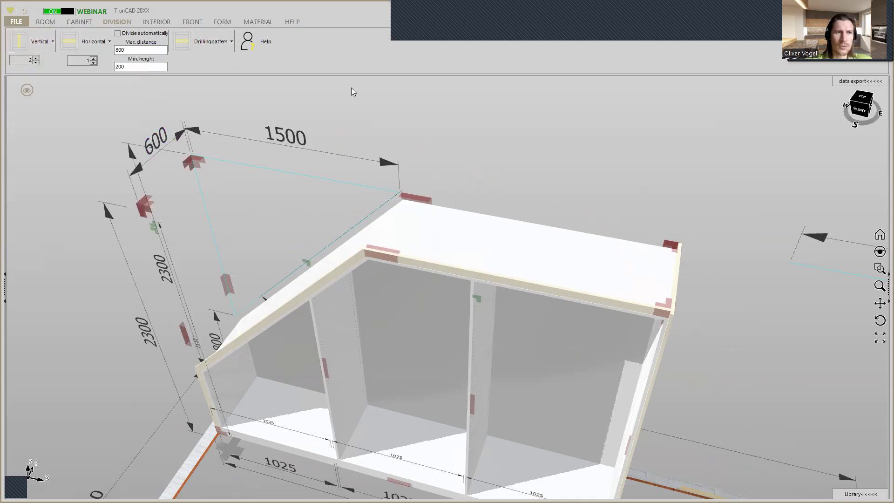
Step: Change the 3D display mode so the panel edges are distinguished and inspect the dividers at the cabinet's top
left_click(30, 89)
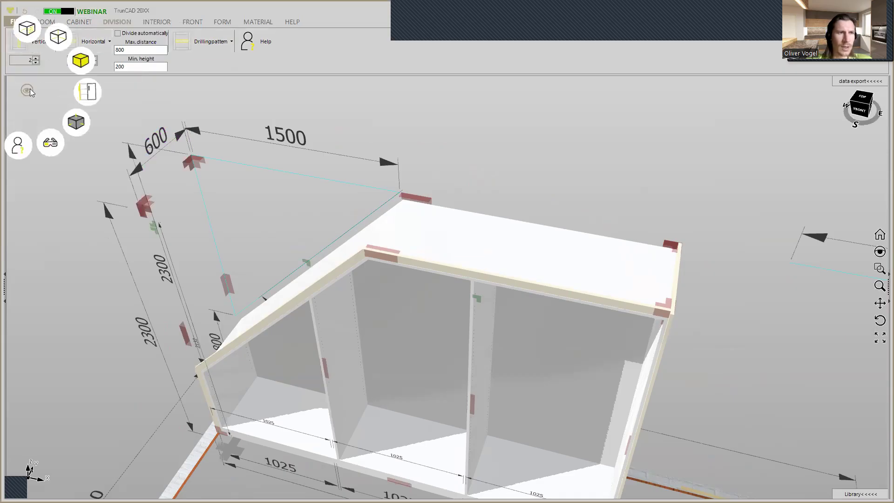
left_click(85, 61)
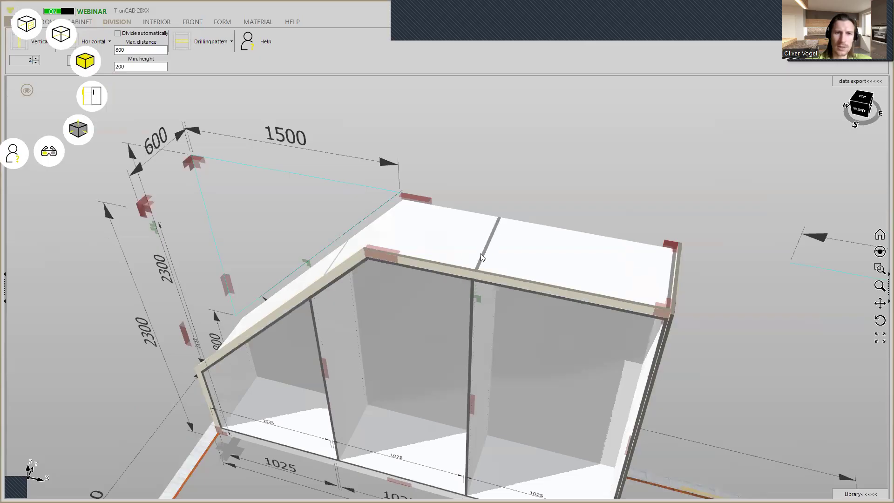
middle_click_drag(547, 177, 411, 166)
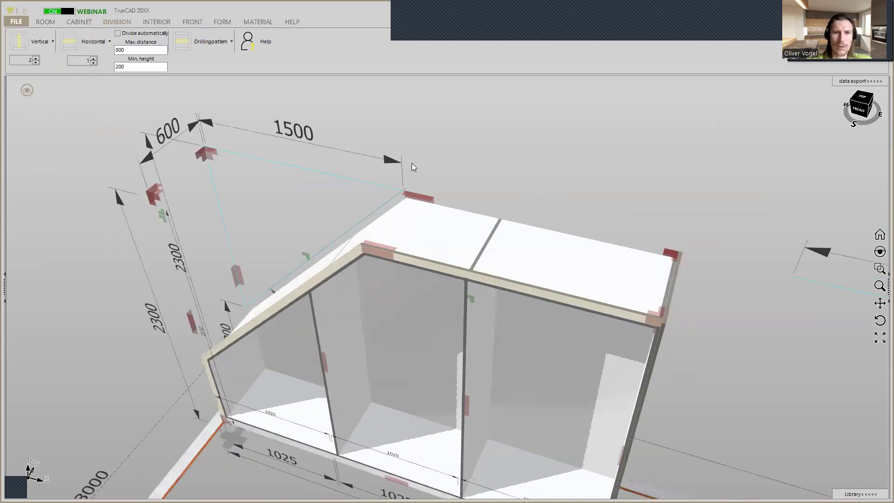
Step: Switch the dividers' passing through the top off and back on
left_click(20, 45)
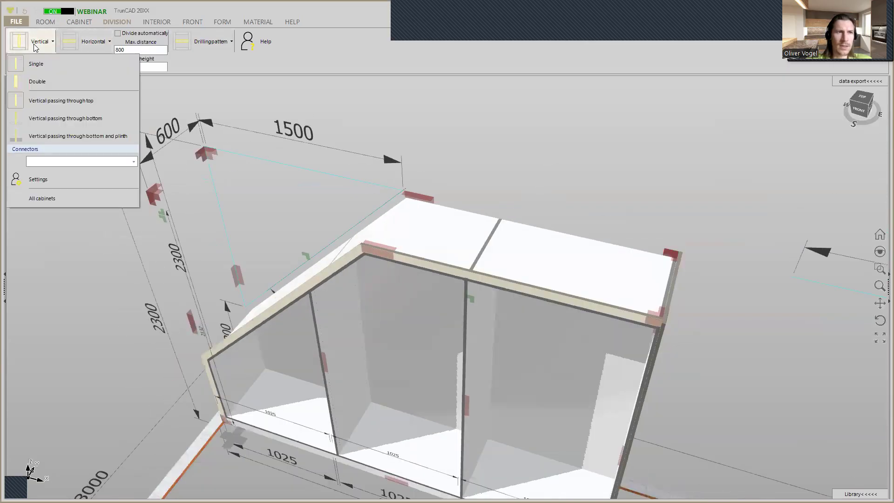
left_click(54, 101)
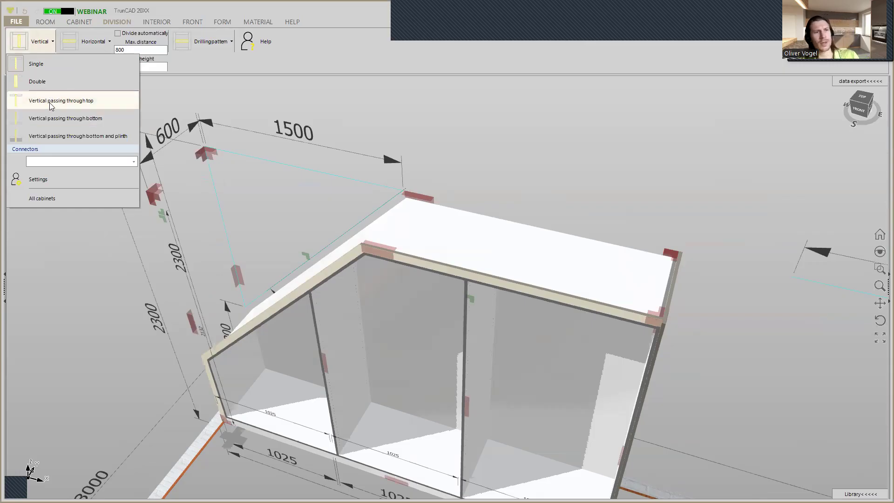
left_click(50, 104)
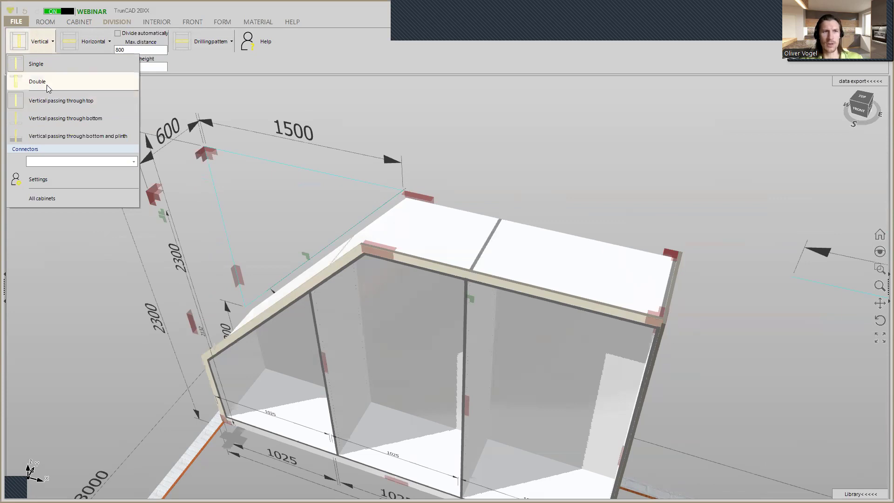
Step: Try Double vertical dividers, return them to Single, and view the connectors available for them
left_click(46, 84)
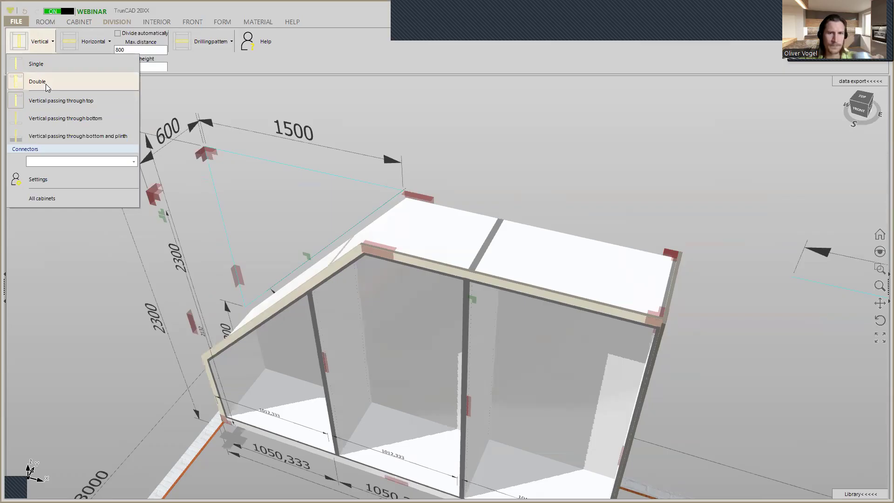
left_click(42, 63)
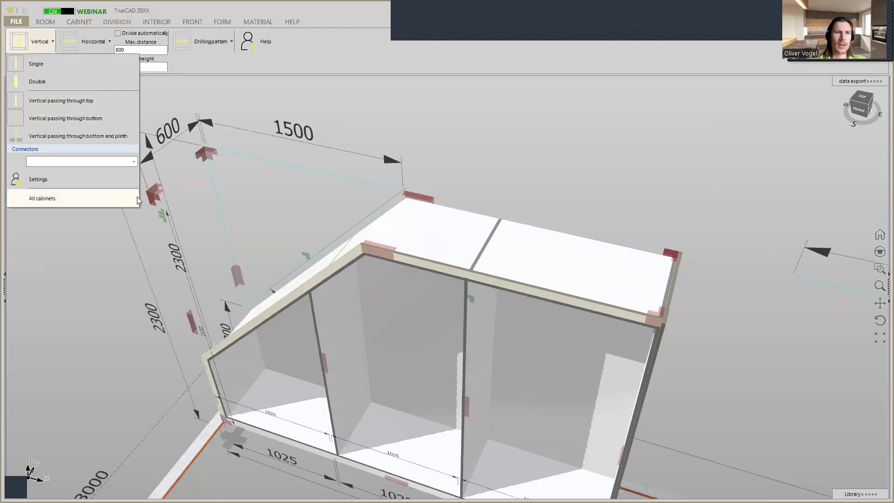
left_click(133, 165)
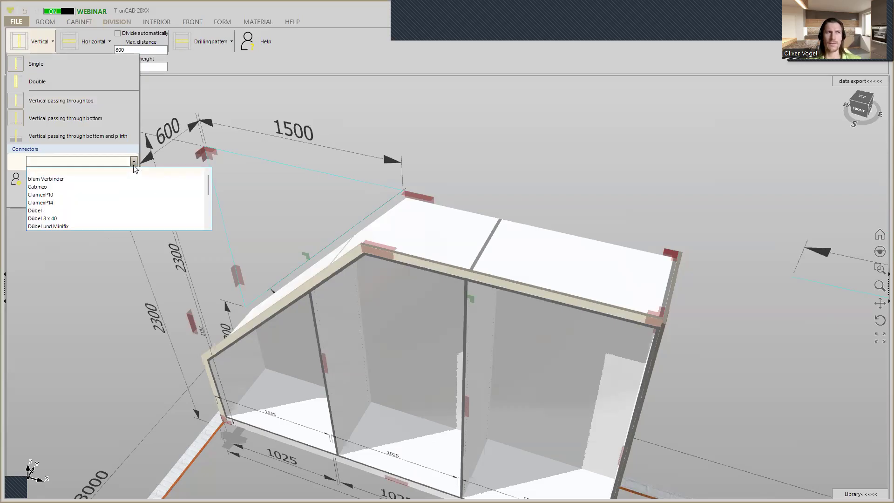
left_click(134, 162)
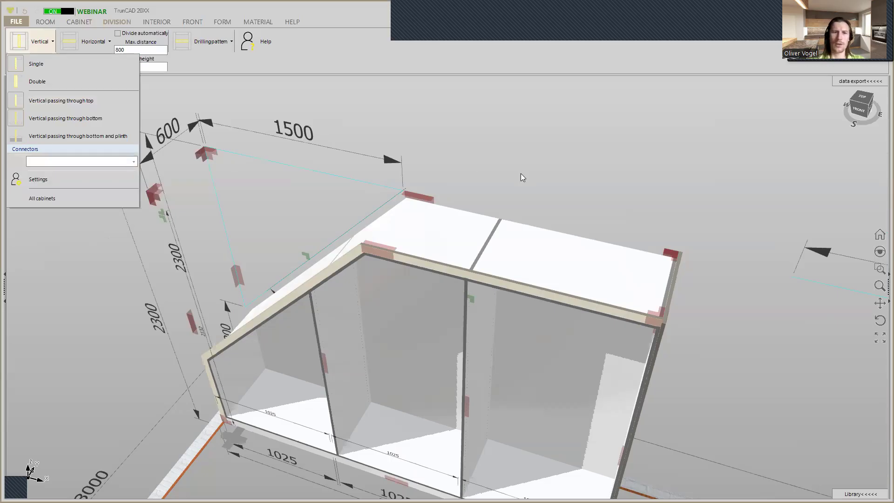
Step: Try making the middle compartment twice as wide as each of the two outer compartments
scroll(521, 174, "down", 4)
middle_click_drag(536, 177, 554, 152)
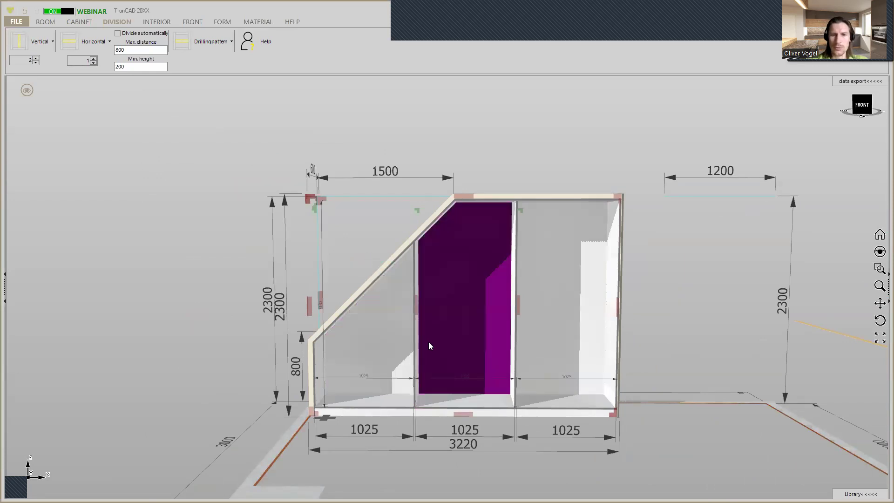
scroll(480, 481, "up", 2)
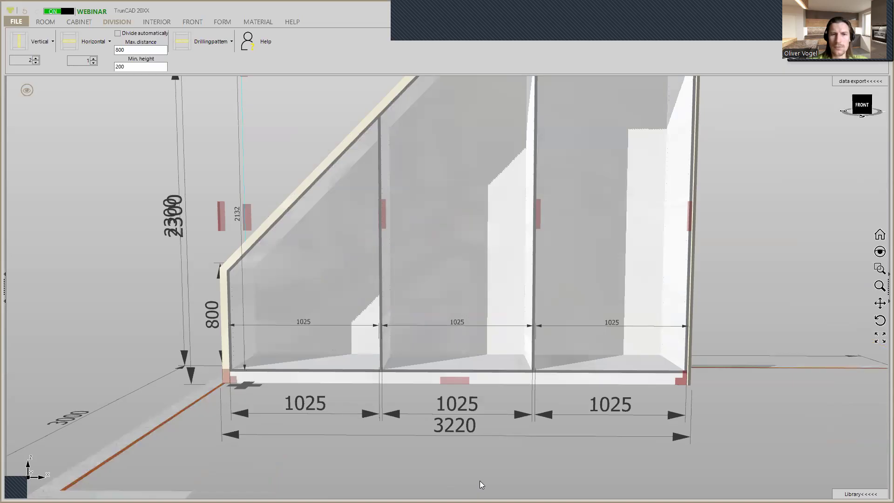
left_click(438, 398)
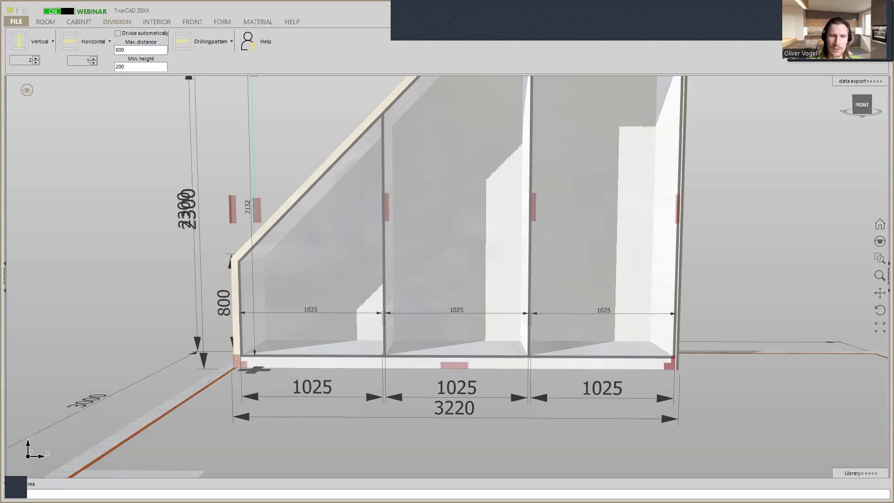
key("Return")
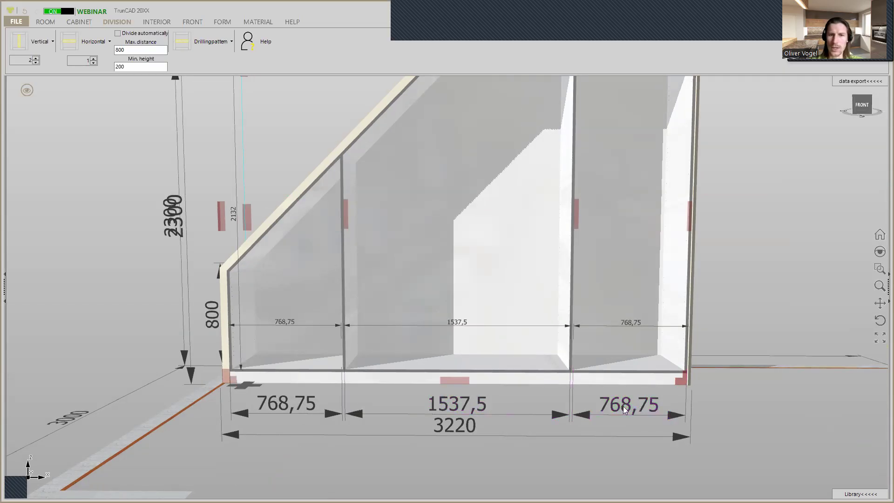
Step: Set the middle compartment to a fixed width of 1200
left_click(486, 401)
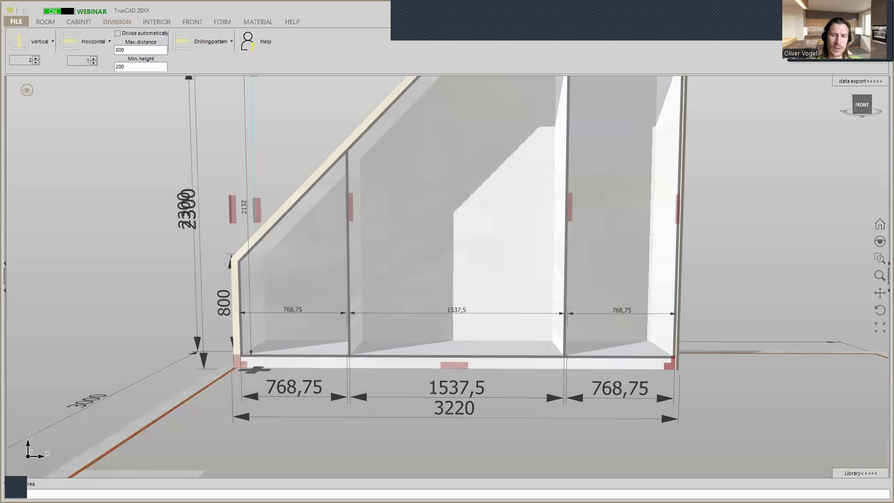
key("Return")
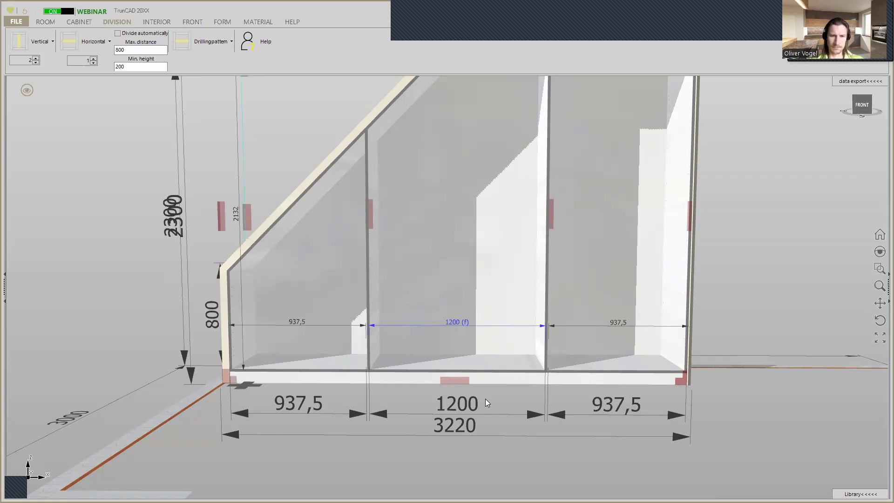
Step: Clear the middle section's fixed 1200 mm width so the three cabinet sections are divided equally
left_click(455, 400)
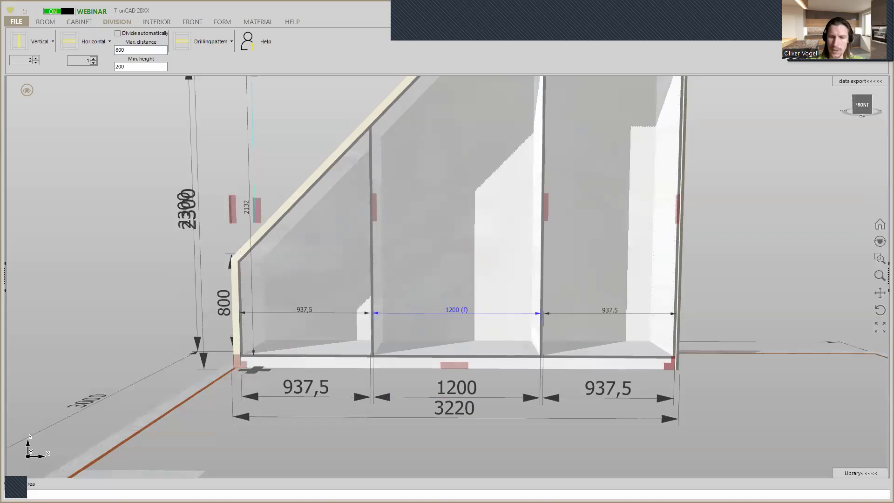
key("Return")
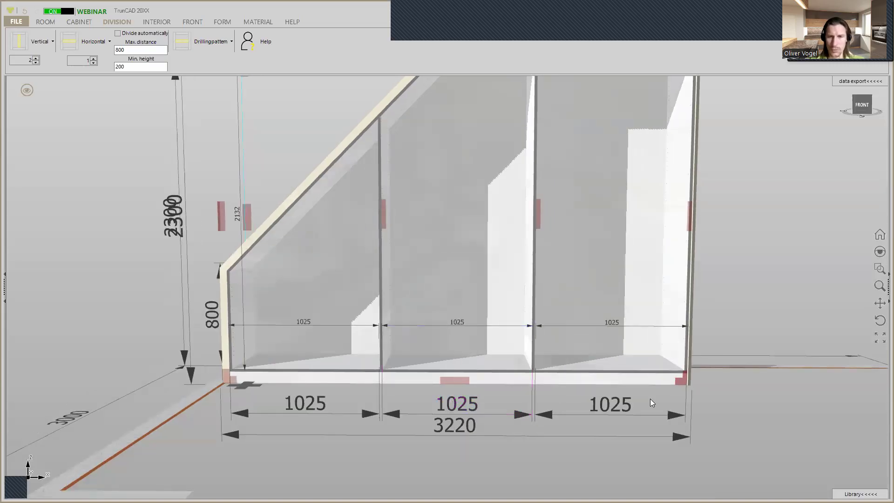
Step: Set the vertical division count to 1 and divide the middle cabinet section with one vertical partition
scroll(765, 248, "down", 4)
middle_click_drag(766, 249, 709, 317)
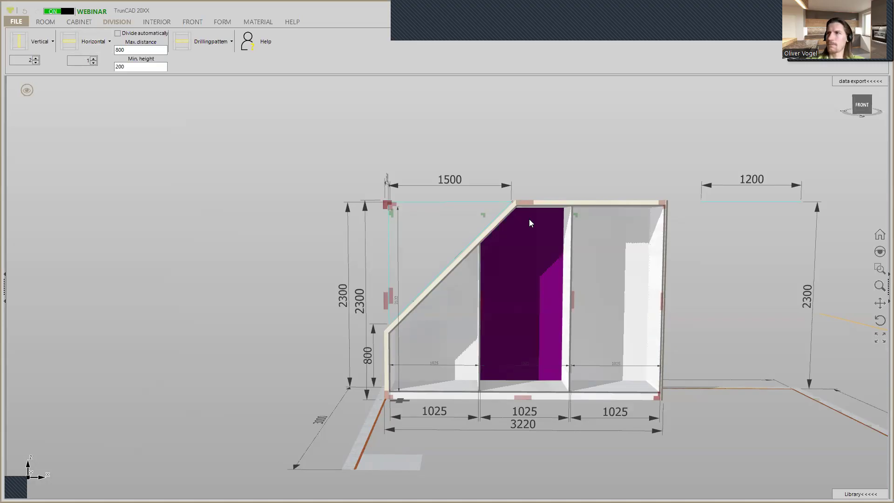
middle_click_drag(485, 244, 475, 216)
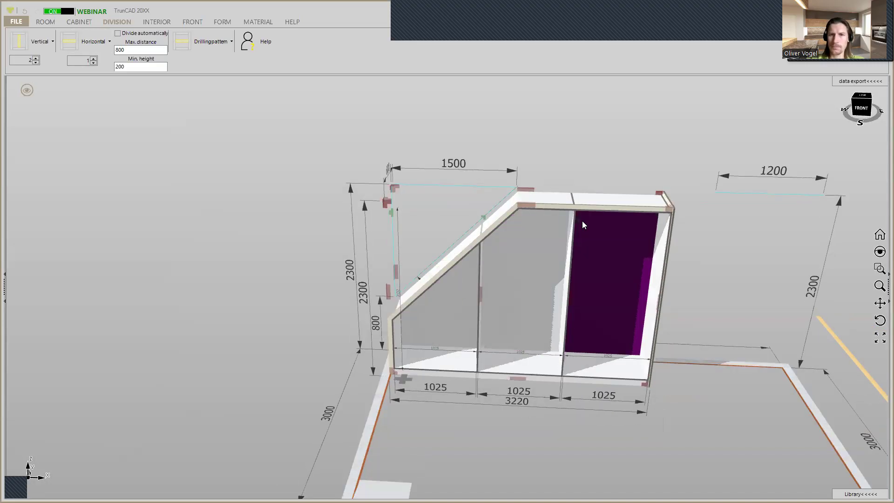
left_click(581, 222)
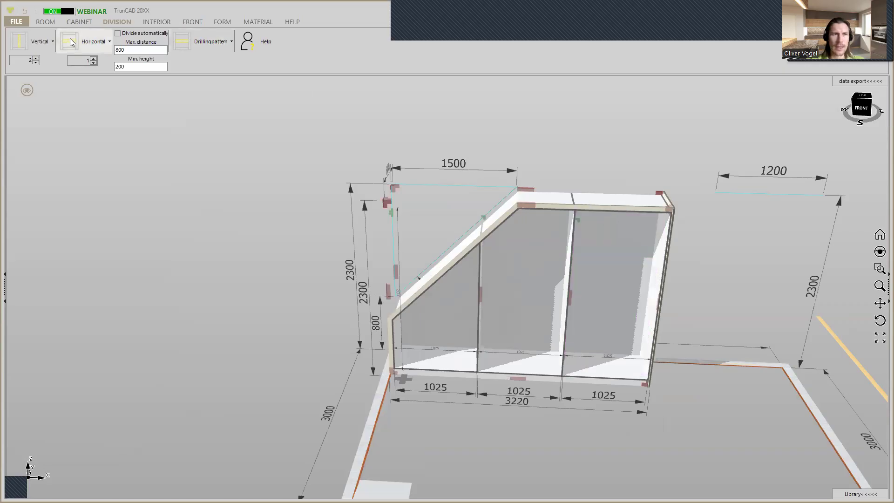
left_click(35, 62)
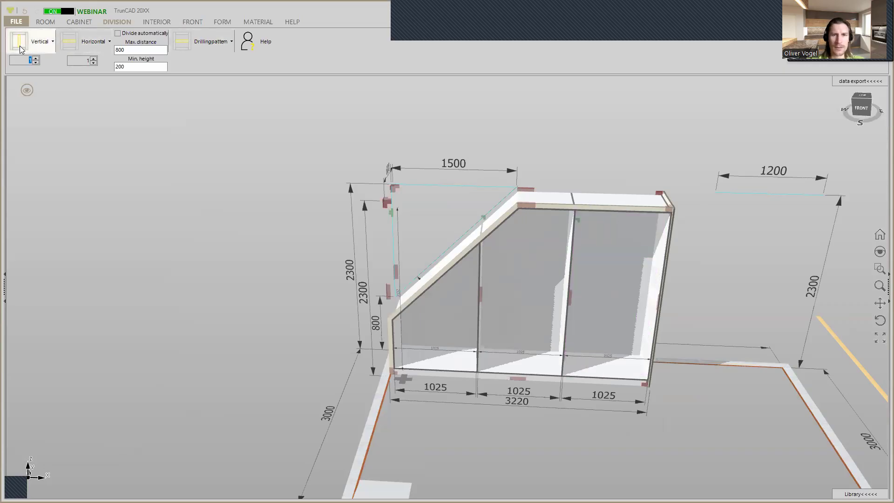
left_click(20, 46)
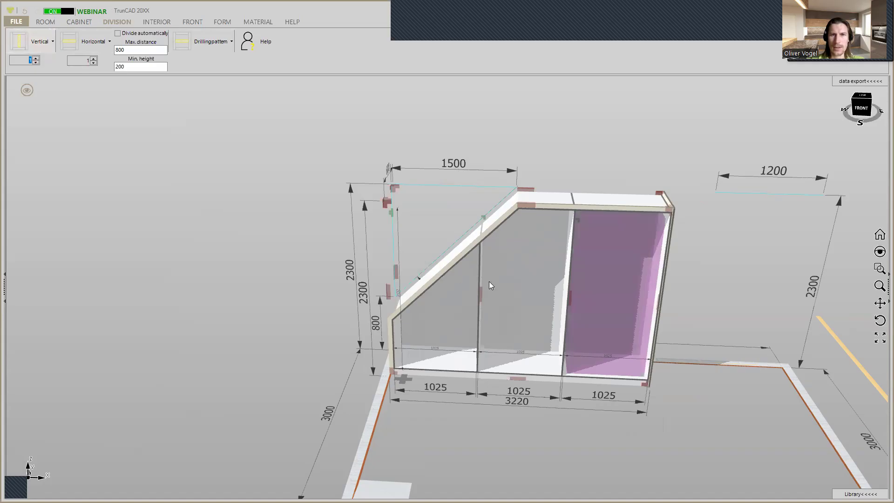
left_click(522, 286)
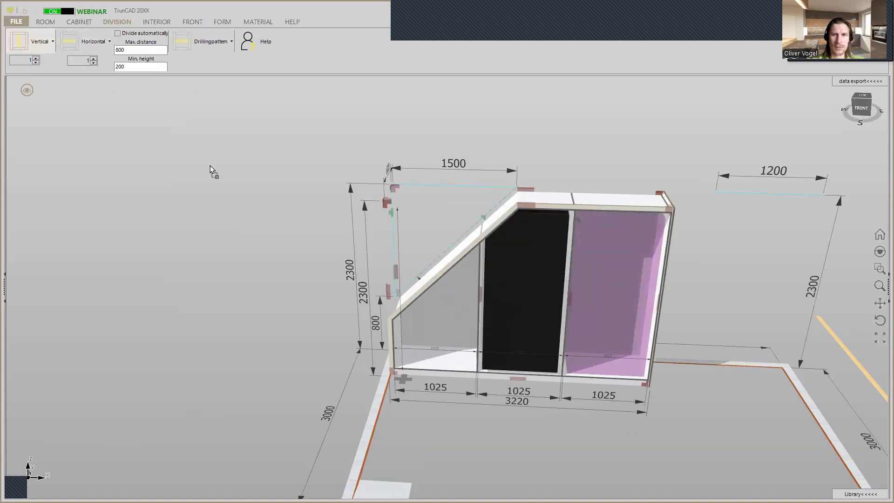
left_click(546, 290)
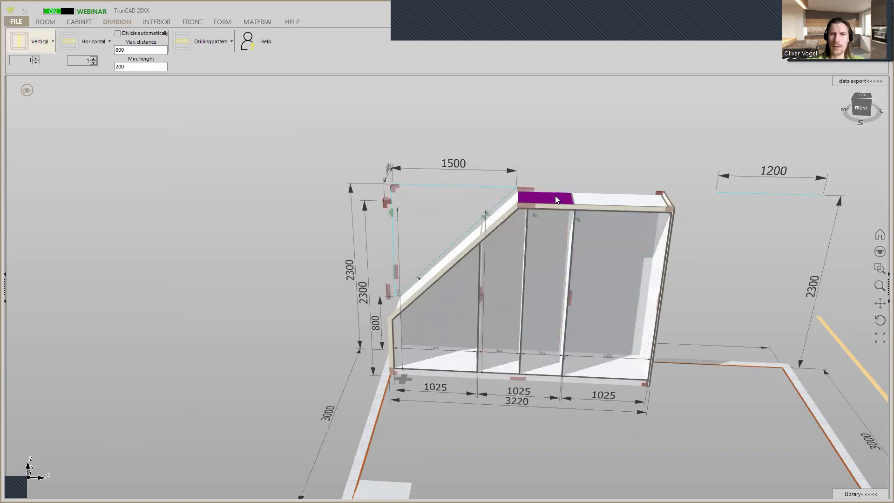
Step: Divide the full-height section beside the outer side panel with one vertical partition
scroll(529, 184, "up", 5)
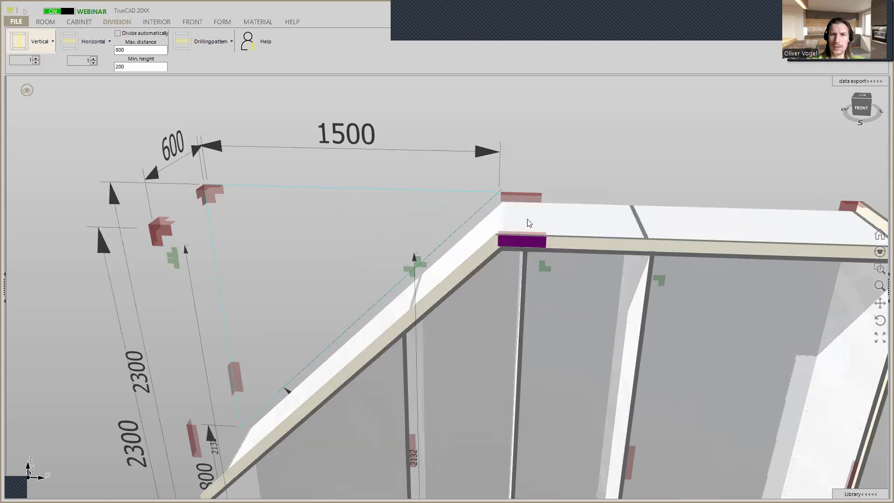
scroll(531, 220, "down", 6)
middle_click_drag(539, 336, 544, 319)
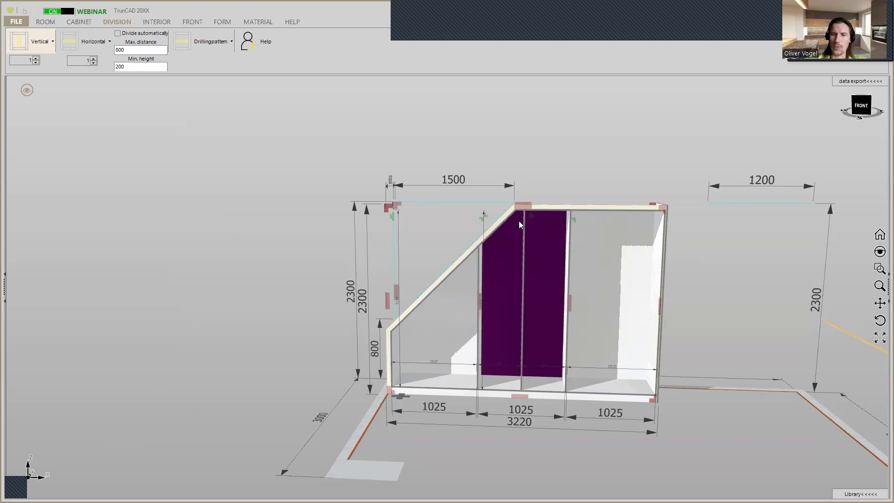
left_click(19, 41)
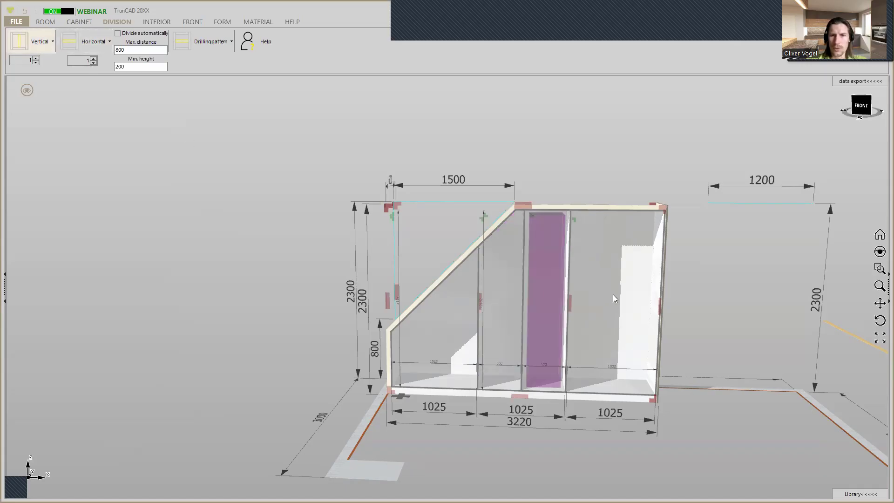
left_click(33, 41)
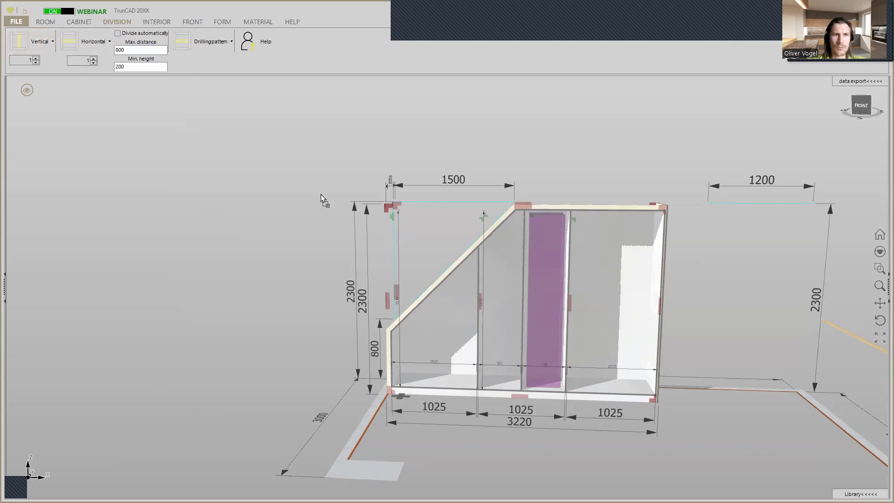
left_click(617, 279)
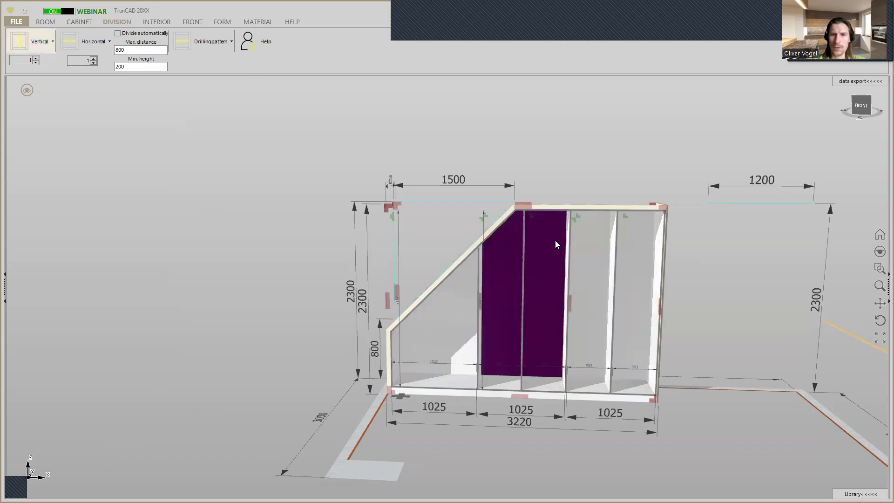
Step: Insert one horizontal shelf in the half of the middle section that lies under the slope
scroll(543, 237, "up", 3)
left_click(534, 235)
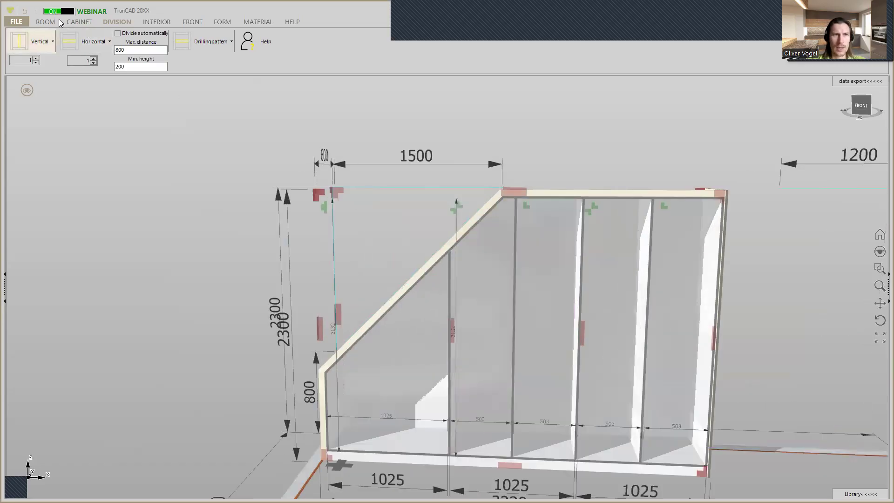
left_click(74, 39)
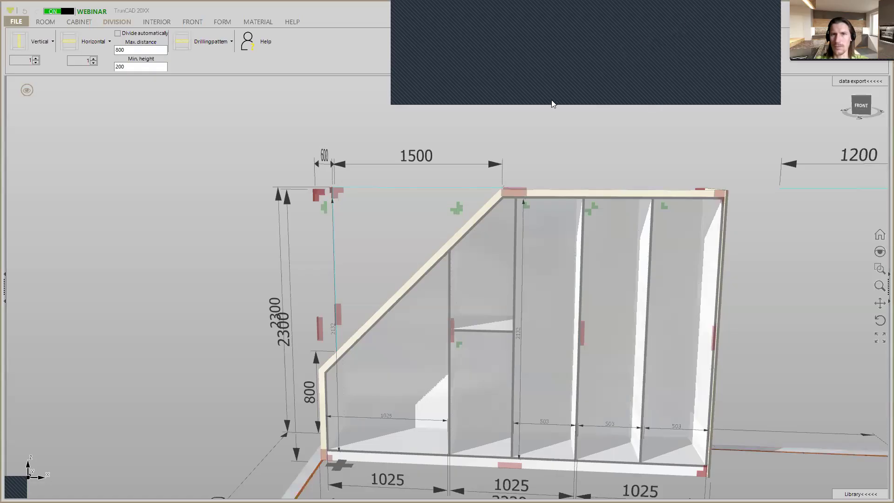
left_click(667, 27)
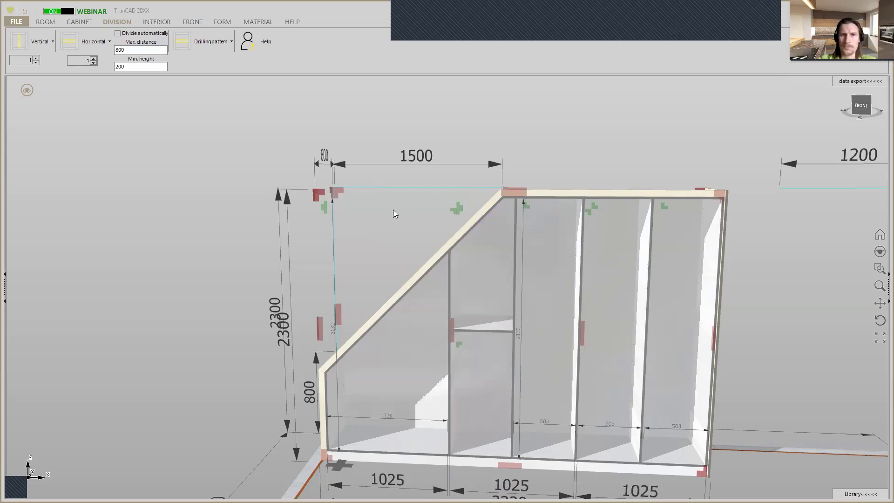
Step: Insert one horizontal shelf in the other, straight half of the middle section
scroll(394, 213, "up", 1)
mouse_move(515, 245)
middle_mouse_down()
mouse_move(503, 235)
mouse_move(515, 246)
middle_mouse_up()
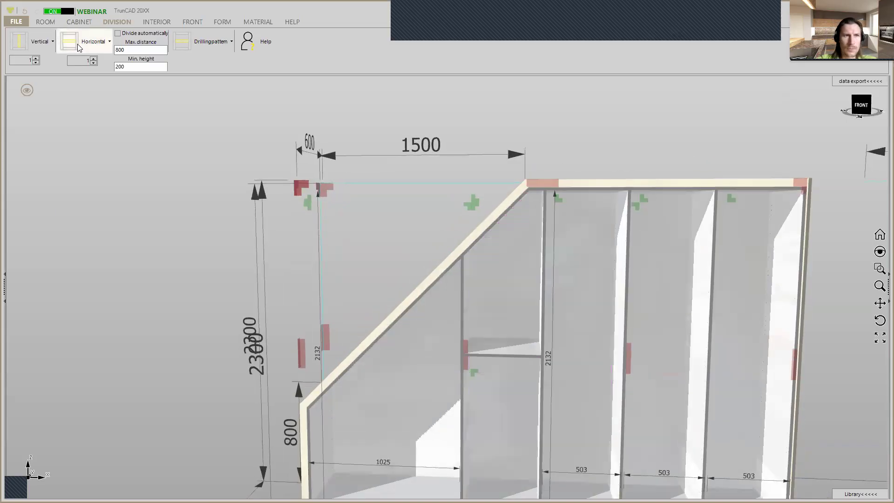
left_click_drag(79, 48, 305, 196)
left_click_drag(588, 329, 588, 335)
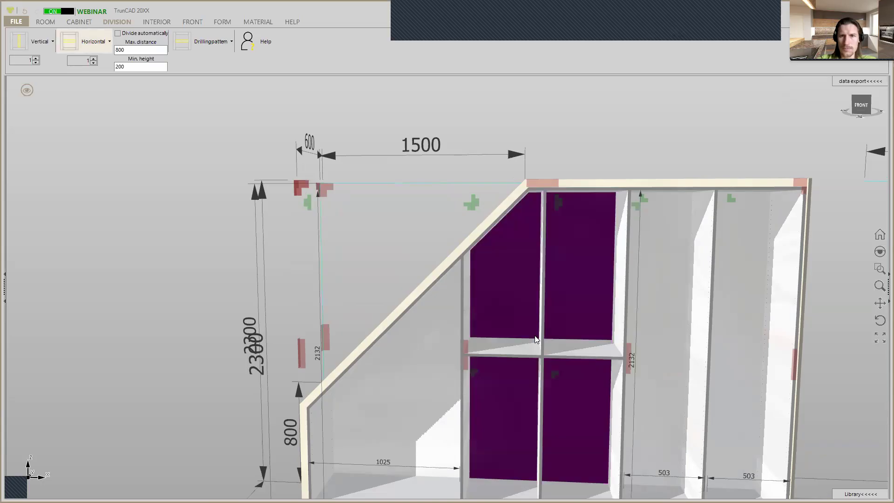
Step: Examine the upper end of the partition where it meets the sloped top panel
scroll(534, 336, "up", 3)
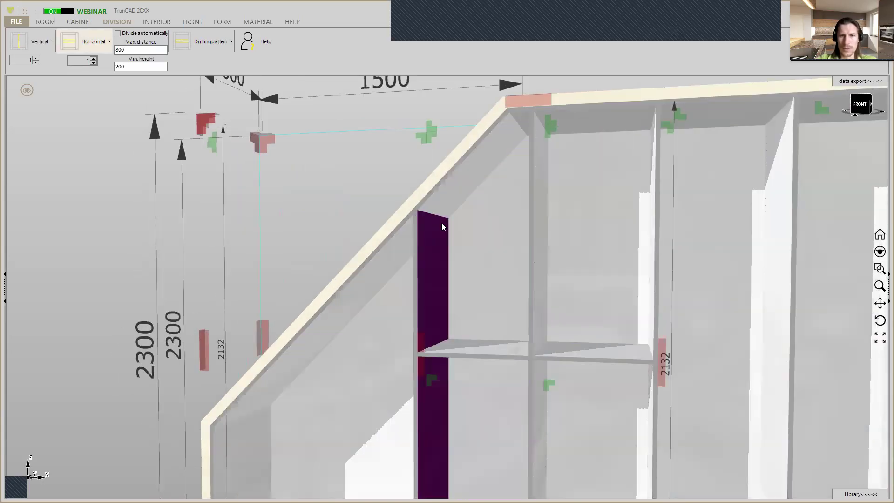
scroll(449, 230, "down", 1)
scroll(449, 225, "down", 1)
scroll(449, 226, "up", 1)
mouse_move(449, 225)
middle_mouse_down()
mouse_move(454, 237)
mouse_move(437, 232)
middle_mouse_up()
scroll(429, 232, "up", 6)
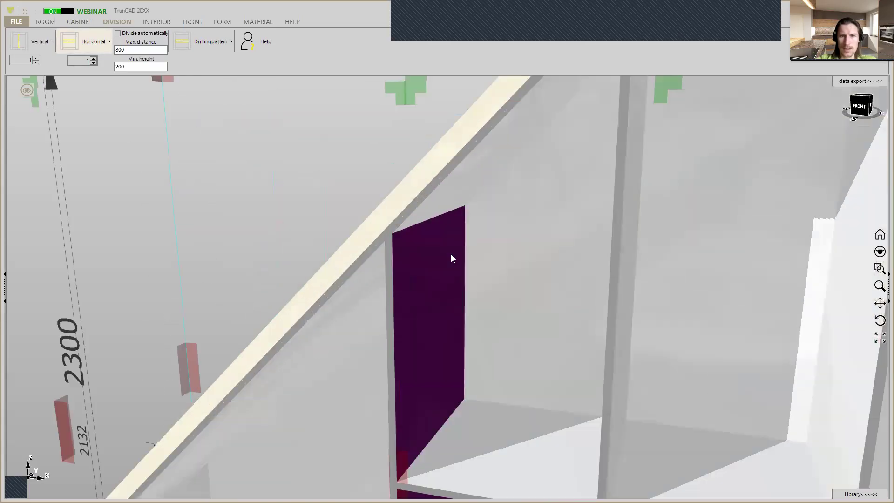
scroll(396, 234, "up", 3)
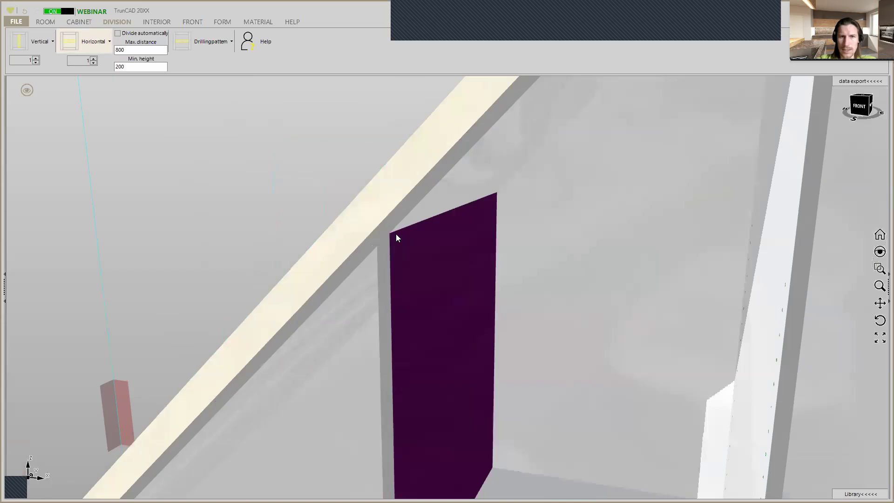
scroll(404, 232, "down", 4)
scroll(411, 217, "down", 1)
middle_click_drag(437, 196, 423, 296)
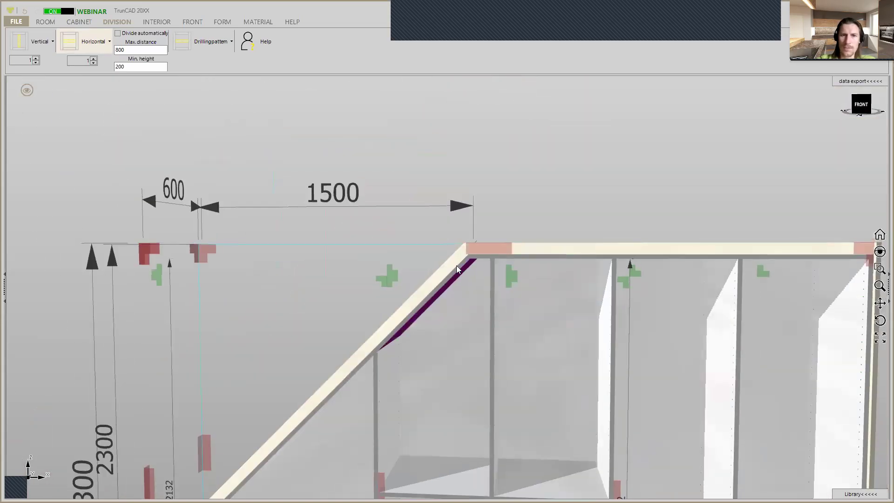
Step: Measure the underside of the sloped top panel from the partition's upper end to the corner where the slope ends
scroll(471, 259, "up", 3)
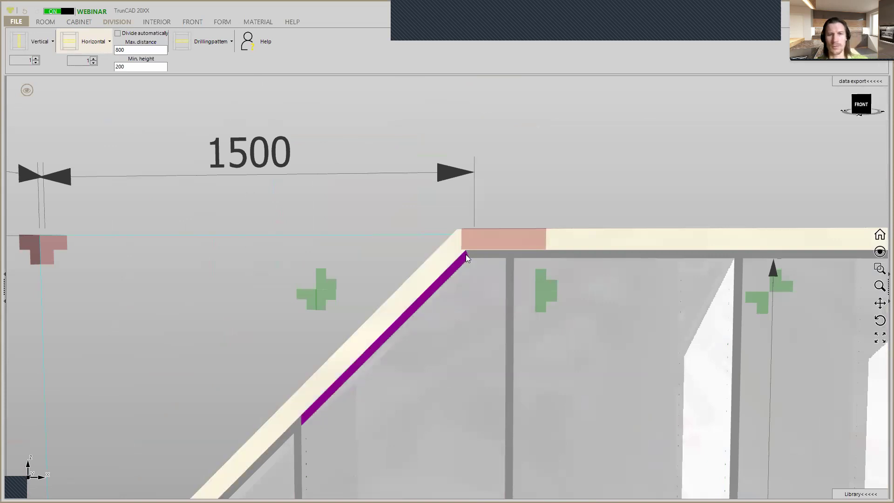
middle_click_drag(458, 334, 424, 320)
scroll(418, 303, "up", 3)
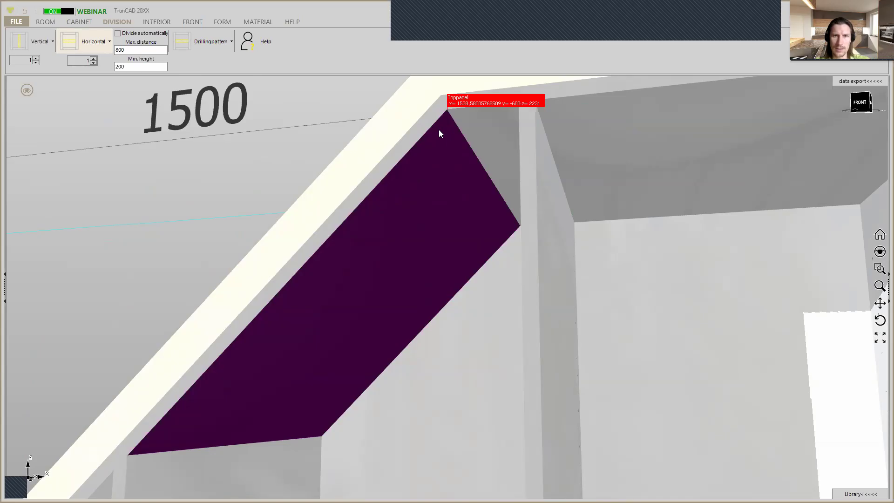
mouse_move(426, 158)
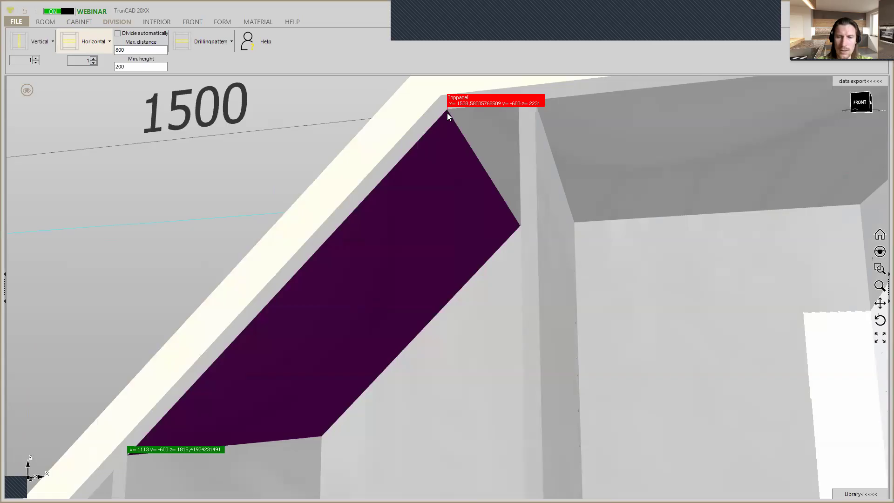
left_click(447, 112)
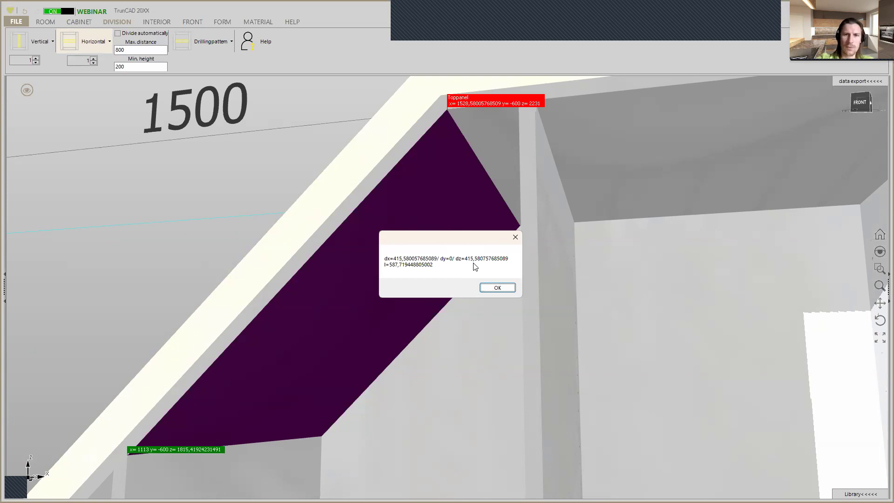
left_click(497, 288)
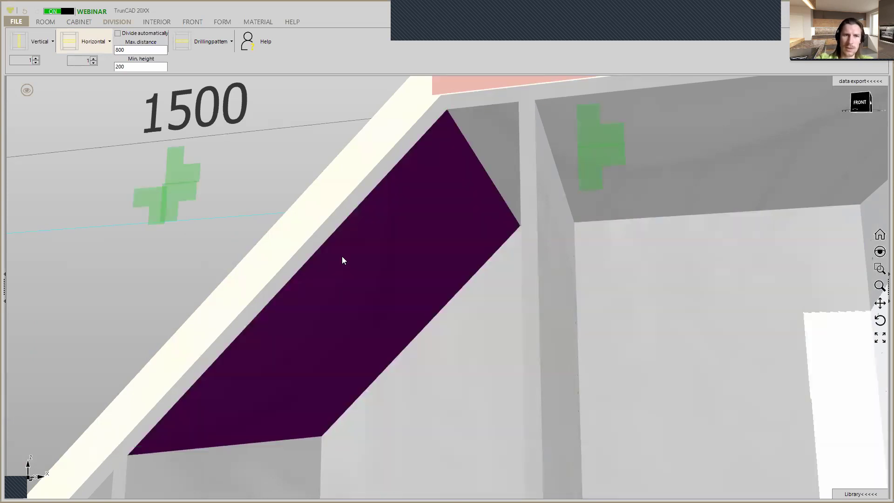
Step: Move the shelf in the sloped half of the middle section up to the partition's upper end, using the upper compartment's context option
scroll(341, 257, "down", 5)
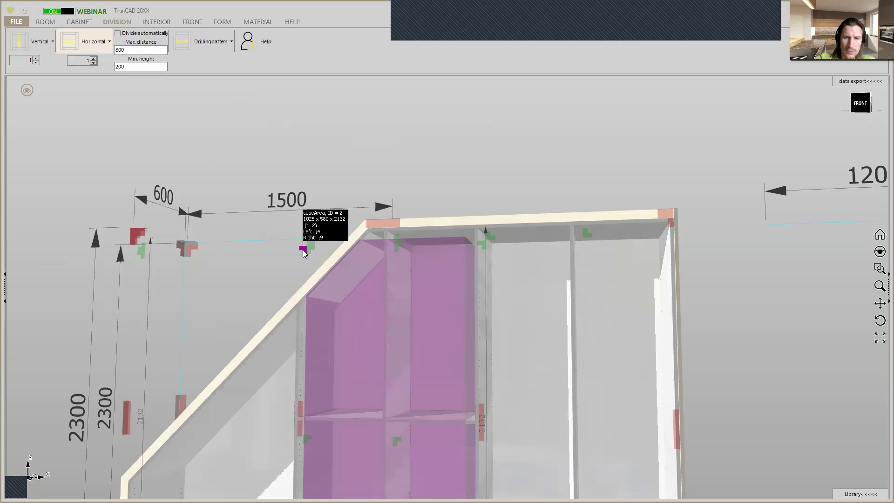
scroll(303, 251, "down", 1)
scroll(304, 250, "up", 1)
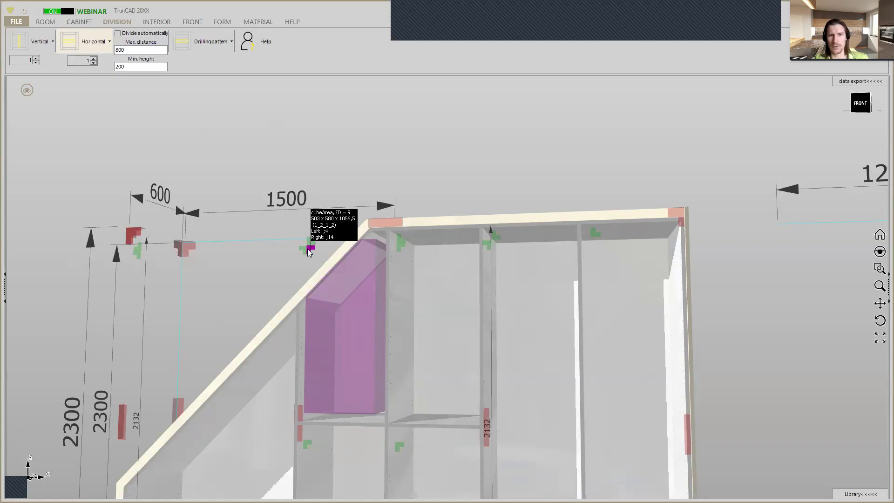
right_click(310, 251)
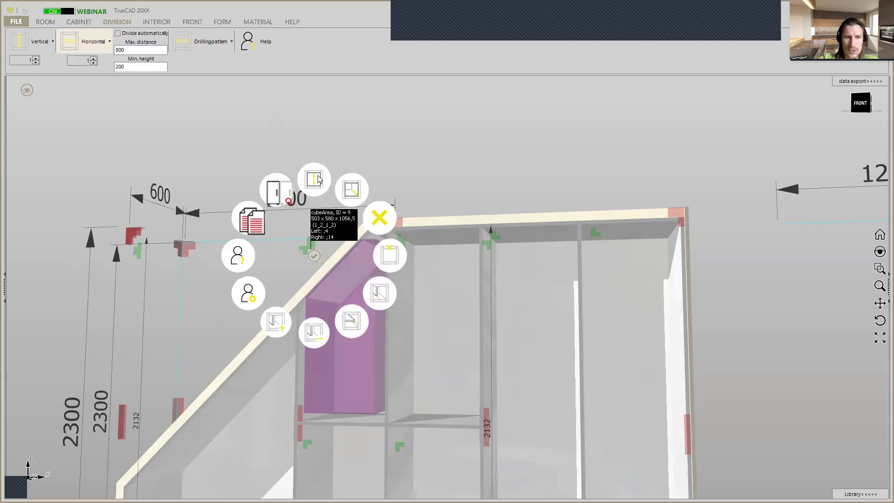
left_click(318, 176)
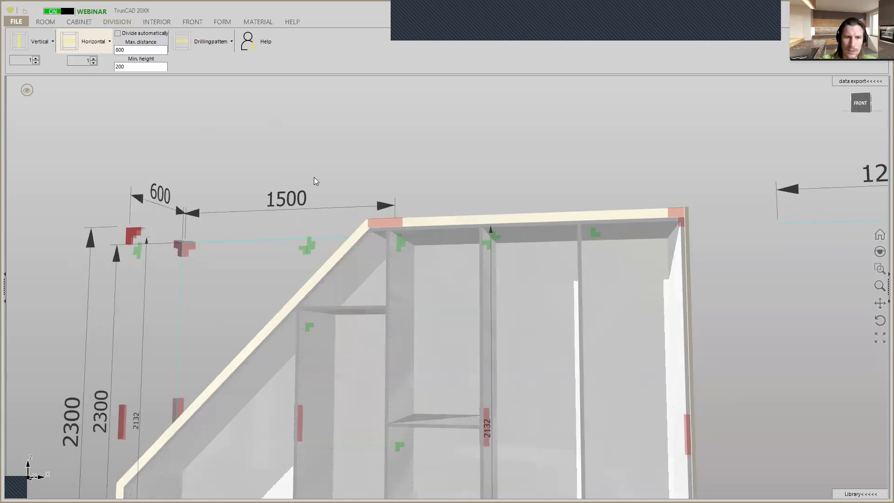
Step: Reduce the height of the upper compartment in the middle section's straight half so its shelf aligns with the neighbouring shelf
scroll(306, 311, "up", 3)
scroll(304, 309, "up", 6)
middle_click_drag(298, 304, 278, 293)
scroll(285, 281, "down", 8)
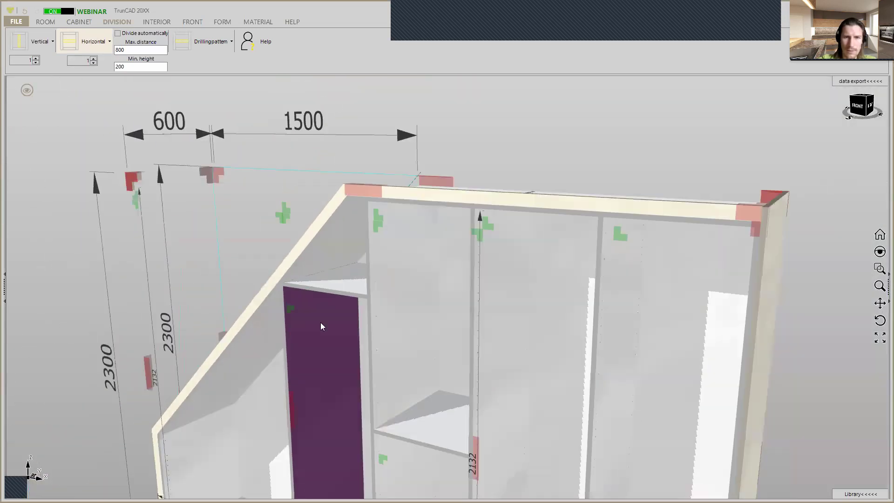
middle_click_drag(337, 321, 358, 326)
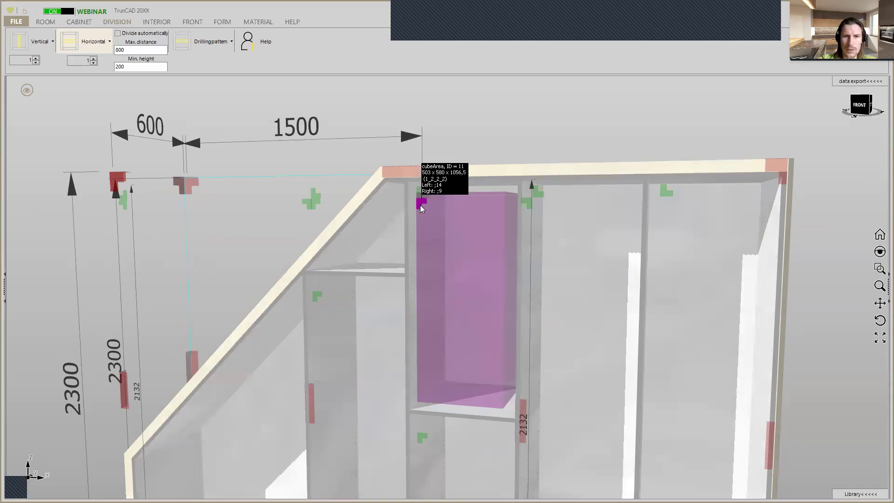
right_click(420, 205)
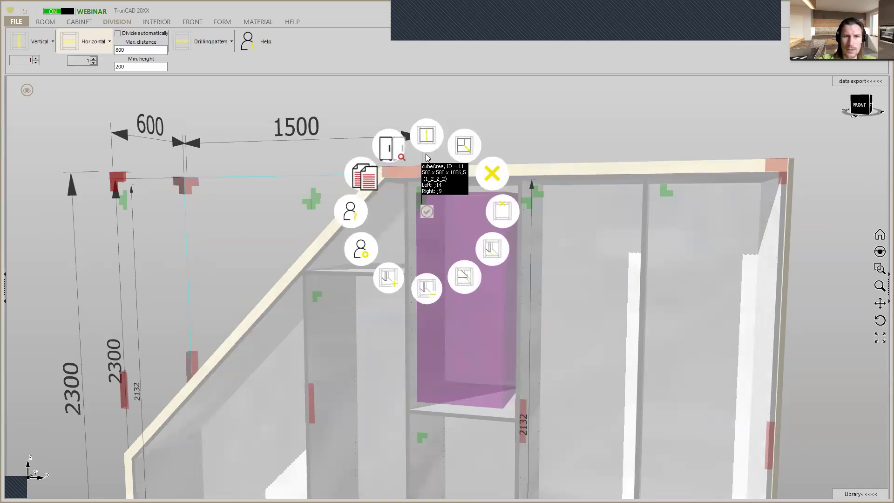
left_click(433, 139)
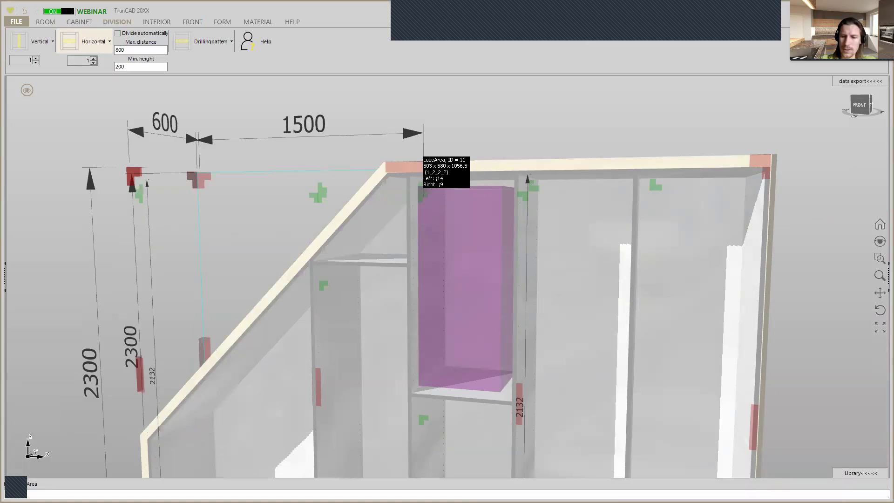
key("Return")
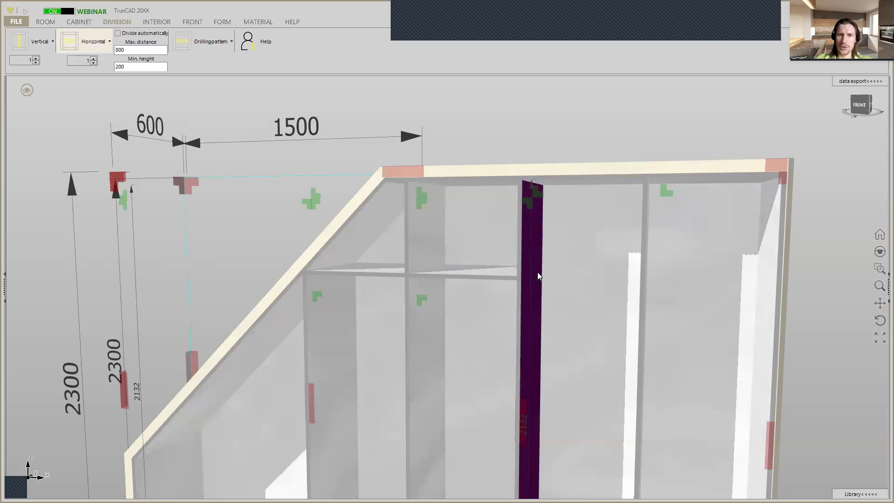
Step: Delete the existing division of the right section, removing its vertical partition
scroll(537, 272, "down", 4)
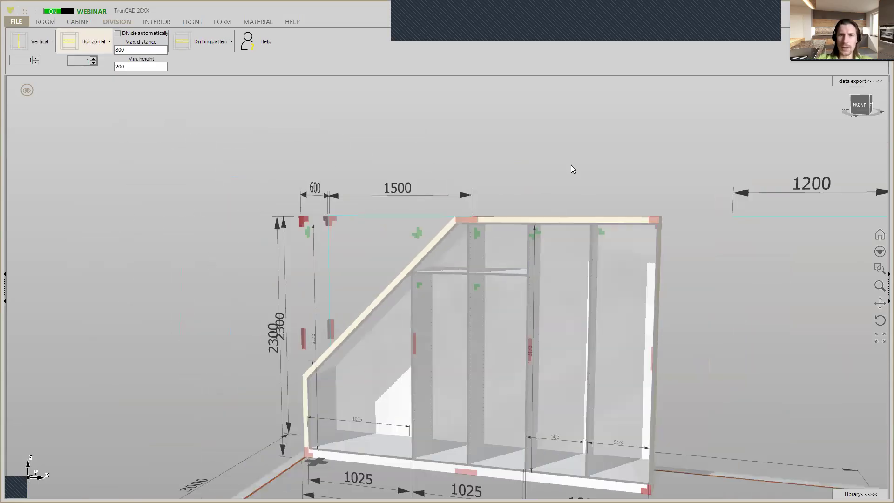
scroll(723, 292, "up", 2)
scroll(723, 292, "down", 3)
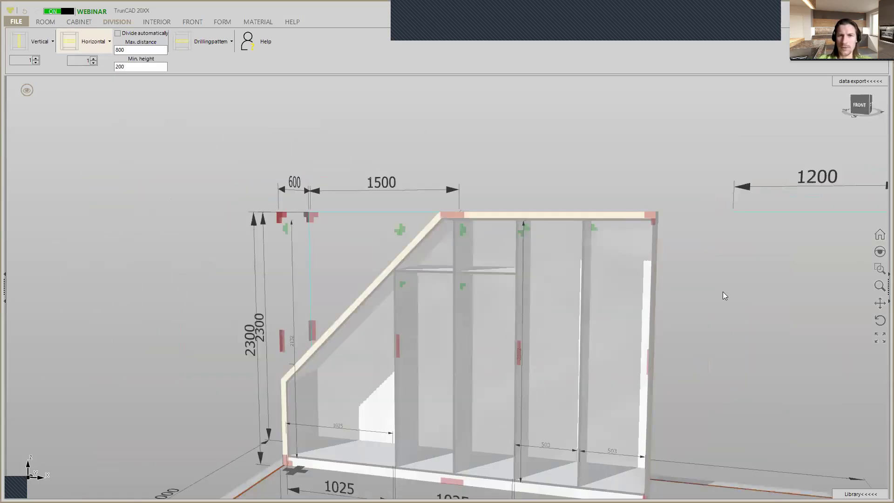
middle_click_drag(741, 284, 625, 287)
left_click(529, 286)
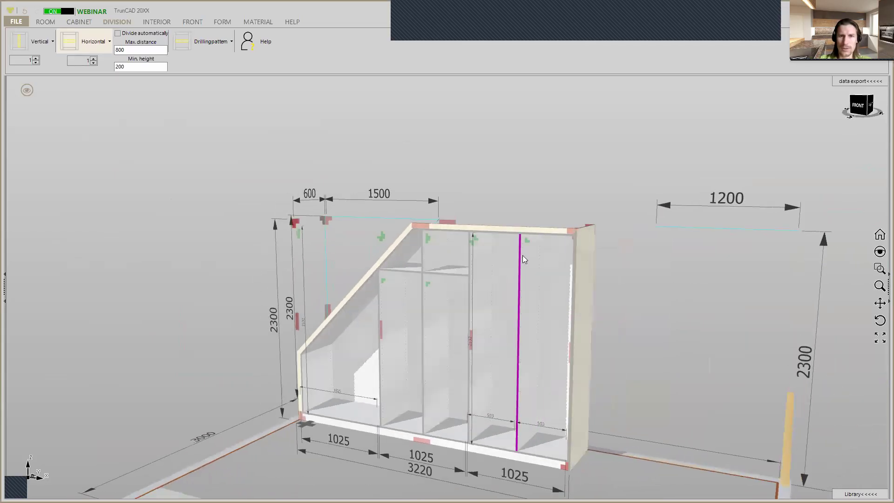
scroll(527, 291, "up", 1)
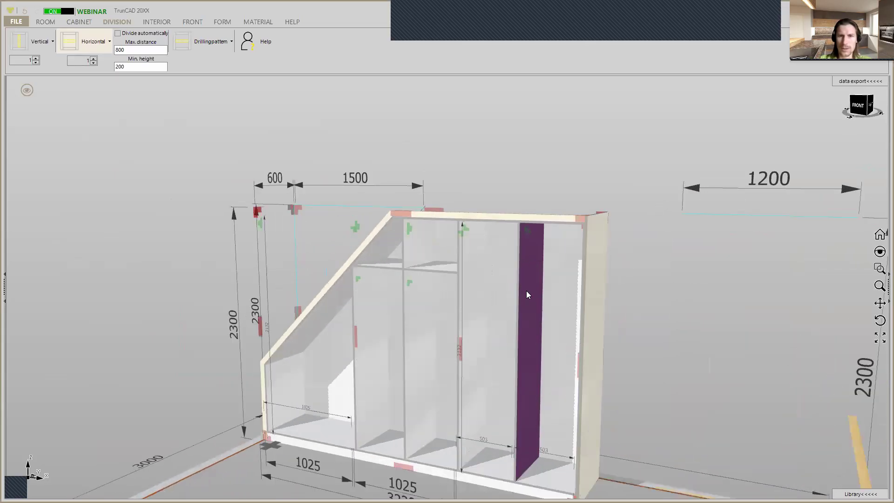
right_click(462, 232)
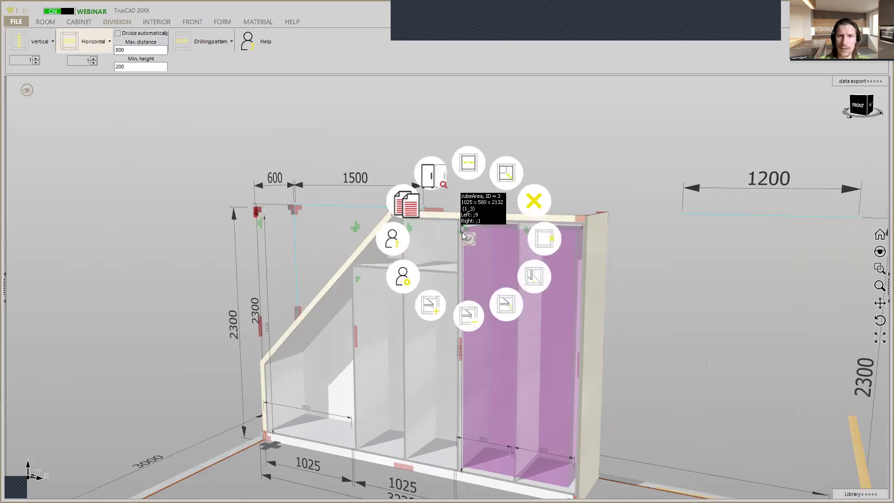
left_click(536, 205)
mouse_move(535, 204)
middle_mouse_down()
mouse_move(525, 194)
mouse_move(559, 194)
mouse_move(540, 194)
middle_mouse_up()
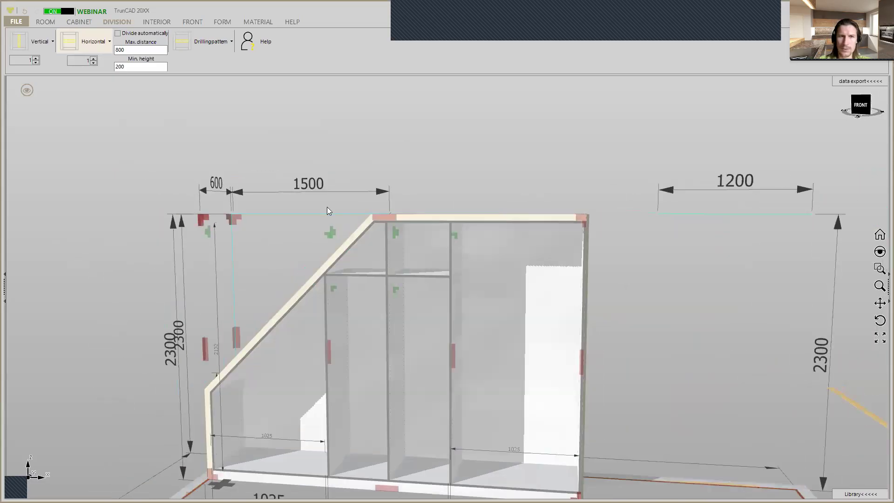
Step: Copy the middle section's division of partition and shelves and paste it into the empty right section
left_click(329, 234)
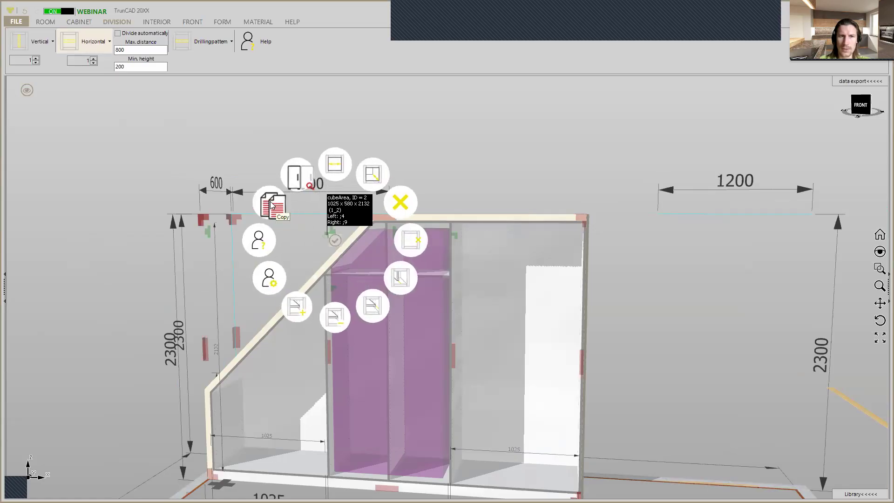
left_click(277, 206)
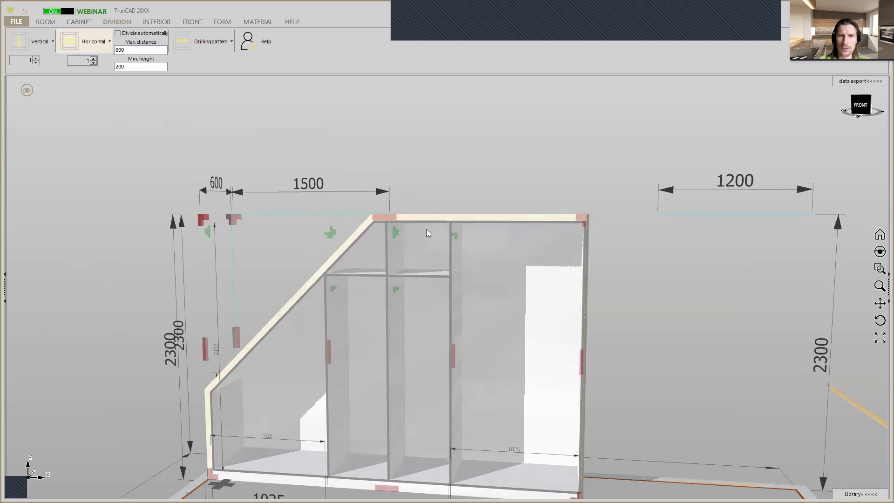
right_click(456, 234)
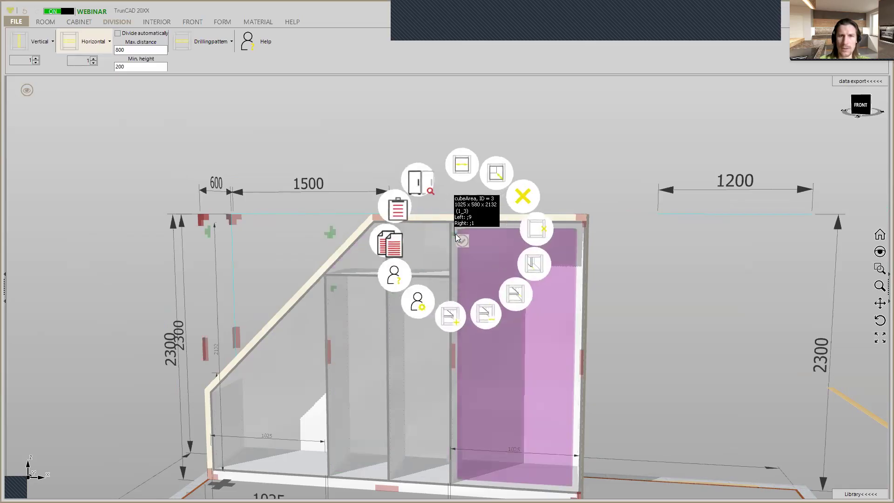
left_click(395, 210)
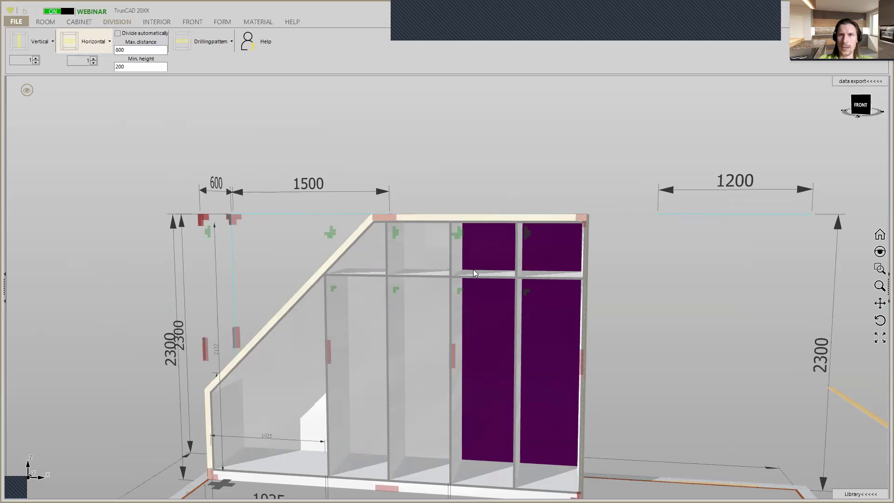
Step: Insert one horizontal shelf in the tall lower compartment of the middle section's straight half
scroll(474, 270, "down", 3)
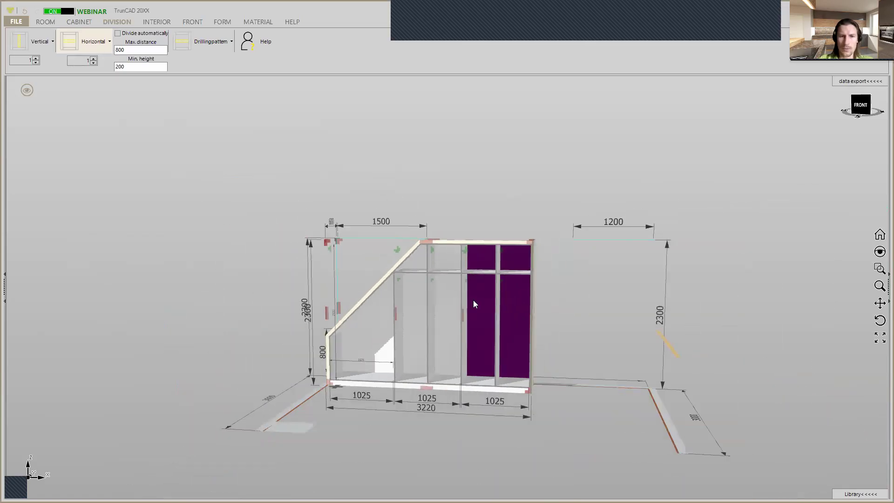
scroll(474, 317, "up", 3)
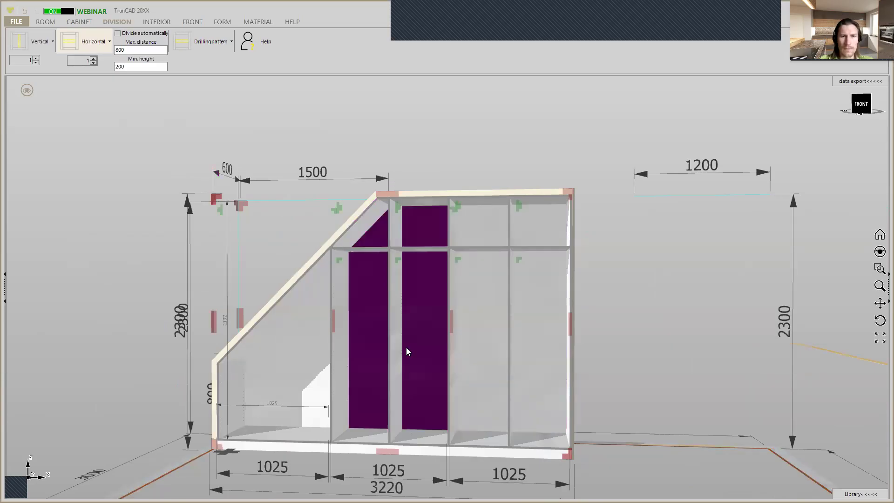
scroll(406, 347, "up", 3)
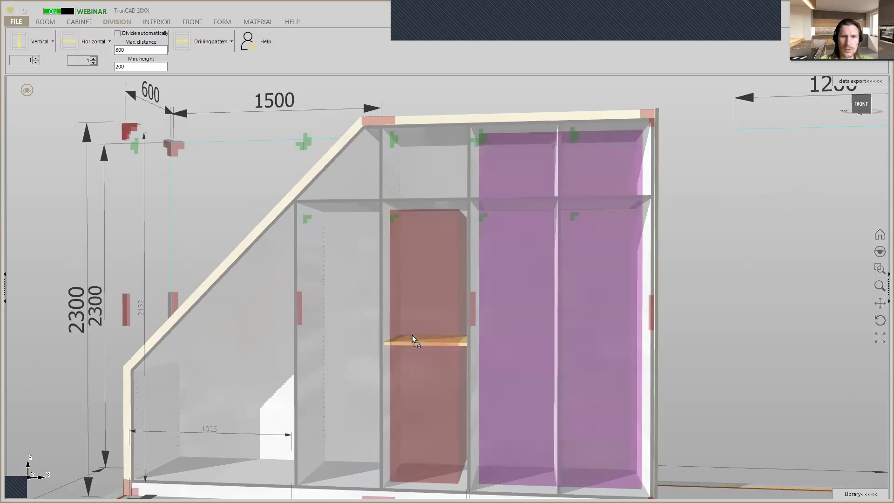
left_click(404, 236)
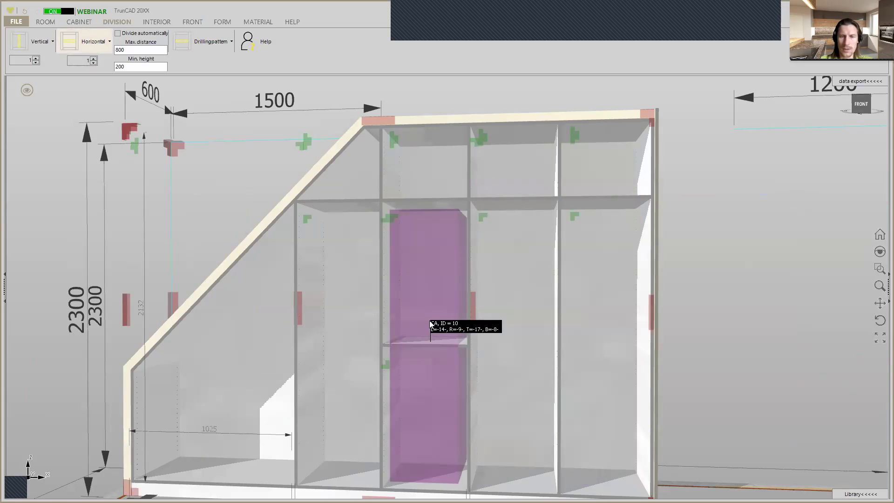
Step: Insert two horizontal shelves in the tall lower compartment of the right section's half next to the middle section
mouse_move(710, 300)
middle_mouse_down()
mouse_move(699, 304)
mouse_move(707, 313)
middle_mouse_up()
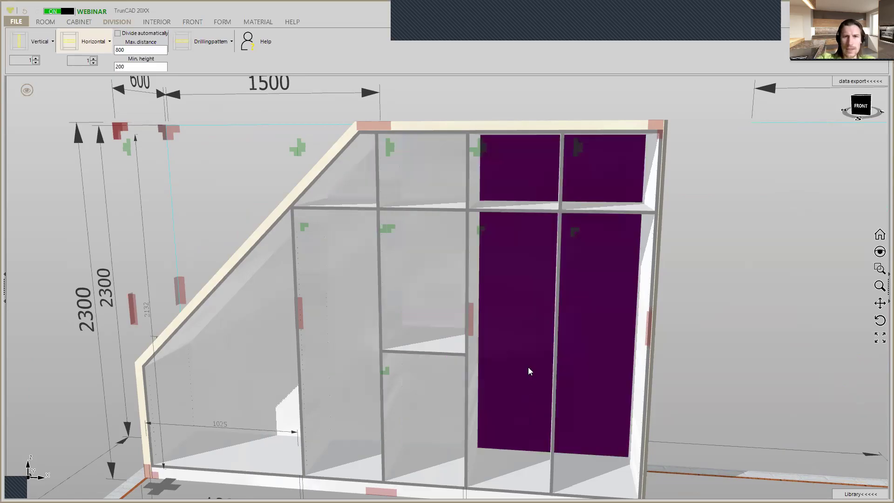
left_click(93, 59)
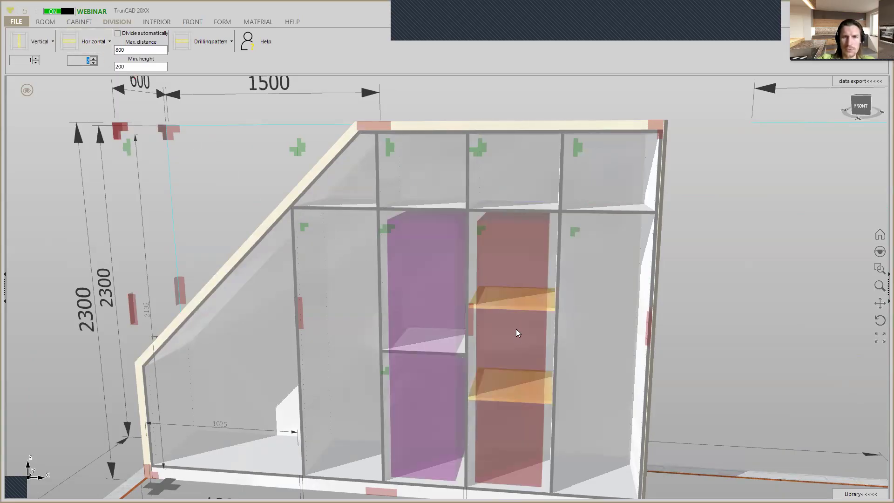
left_click(516, 329)
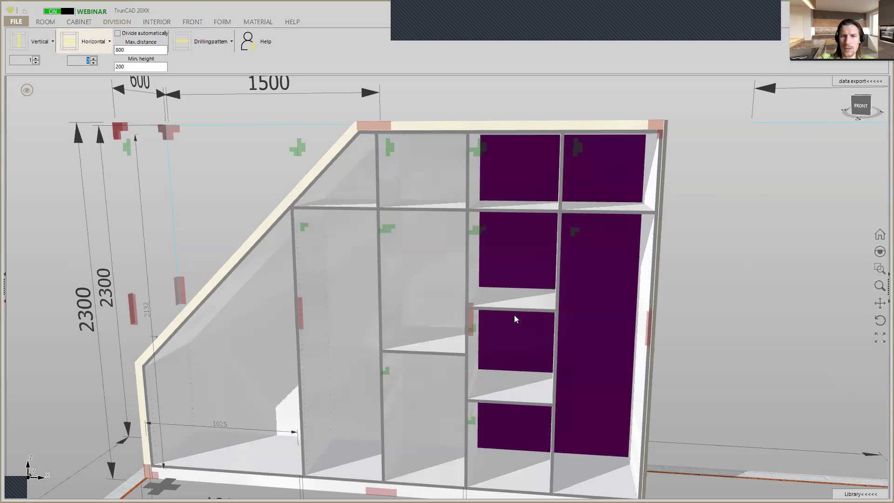
Step: Insert two adjustable shelves in the compartment directly below the long shelf line in the middle section's straight half
middle_click_drag(535, 289, 489, 253)
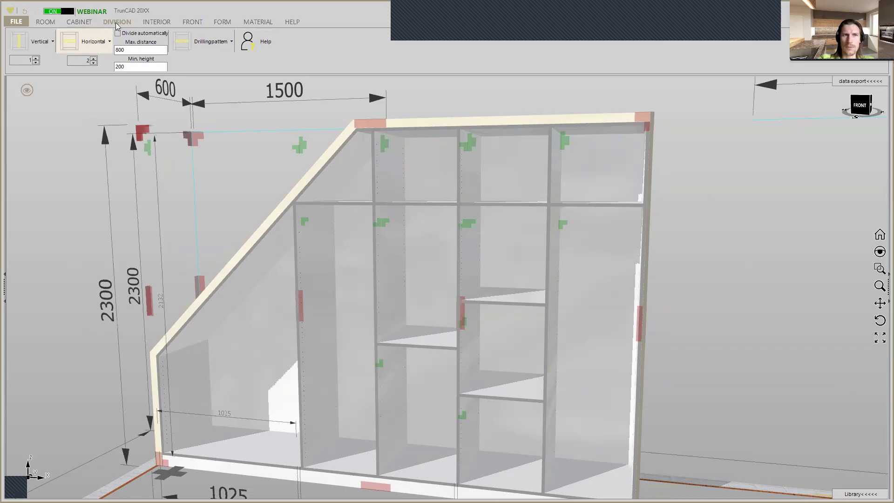
left_click(146, 22)
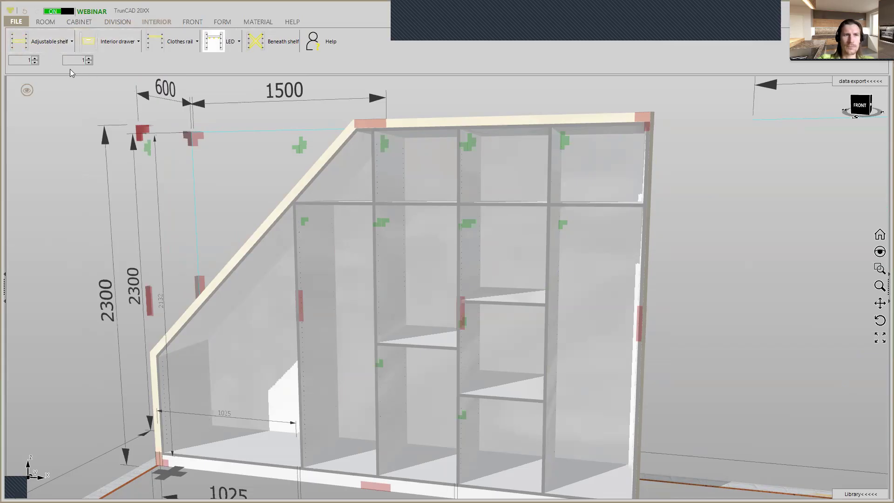
left_click(35, 58)
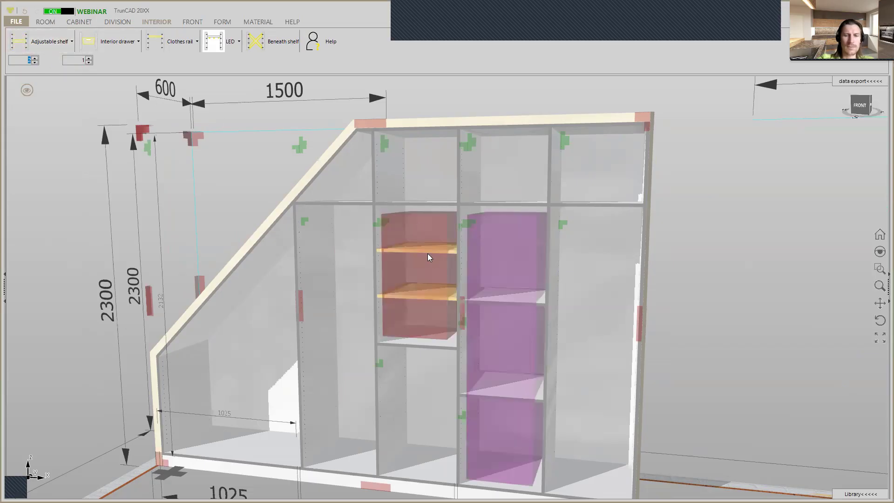
left_click(428, 254)
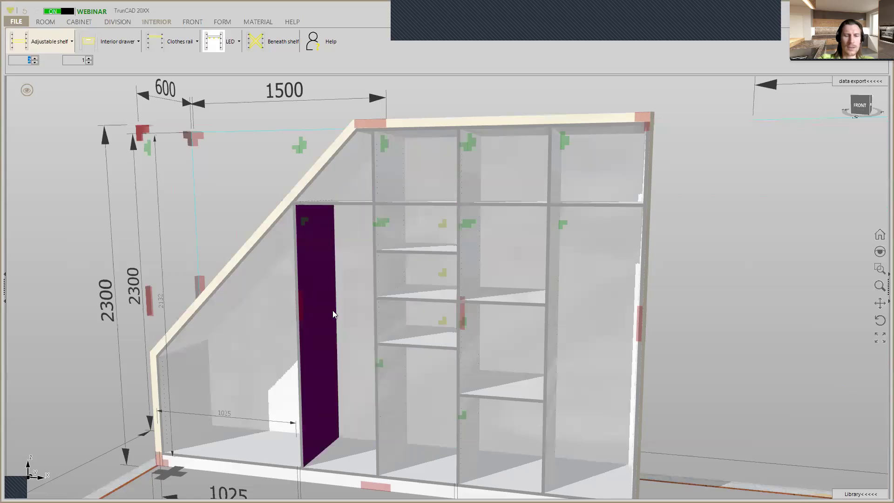
Step: Insert five adjustable shelves in the tall lower compartment of the middle section's sloped half
left_click(35, 58)
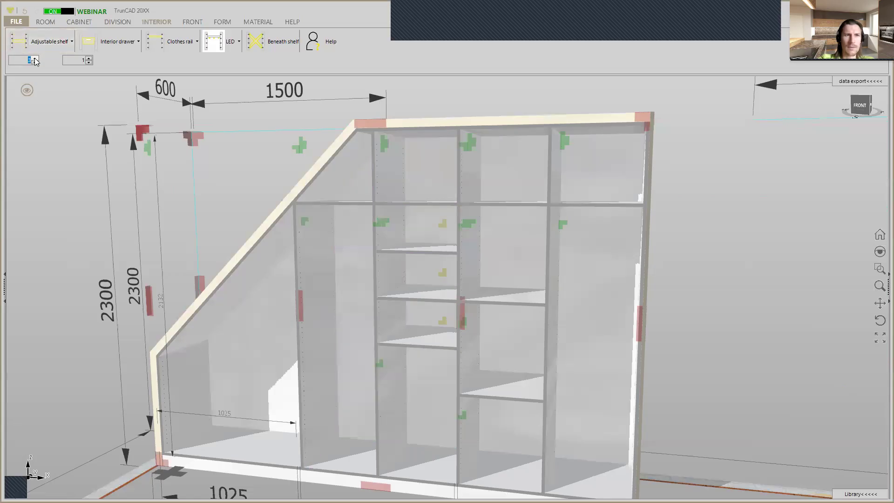
left_click(35, 57)
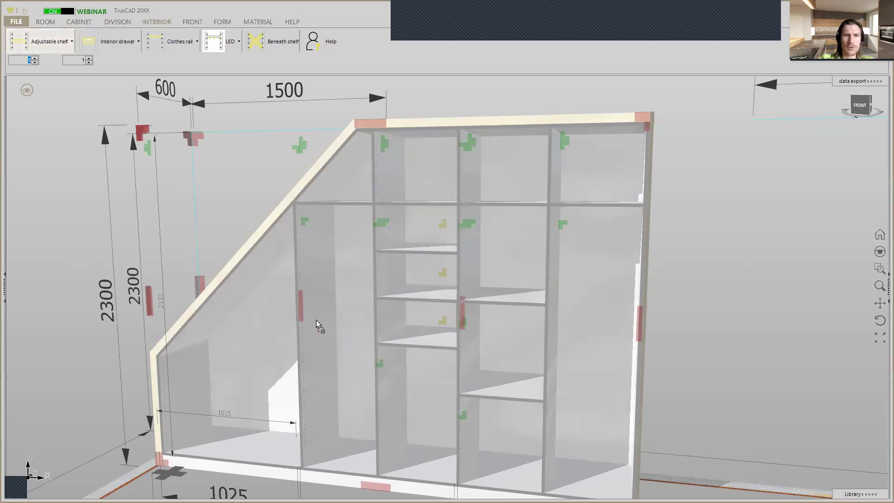
left_click(354, 238)
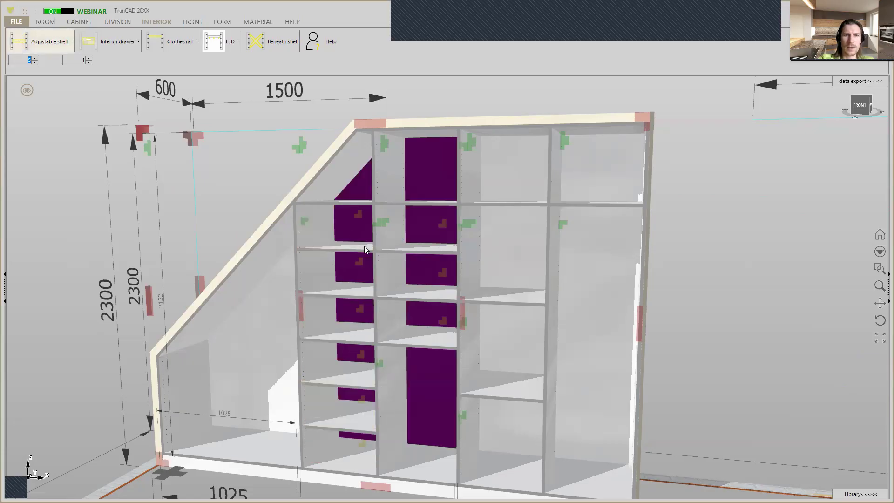
Step: Reduce the height of the bottom compartment in the right section's half next to the middle section
scroll(368, 250, "up", 6)
mouse_move(381, 253)
middle_mouse_down()
mouse_move(391, 253)
mouse_move(380, 258)
middle_mouse_up()
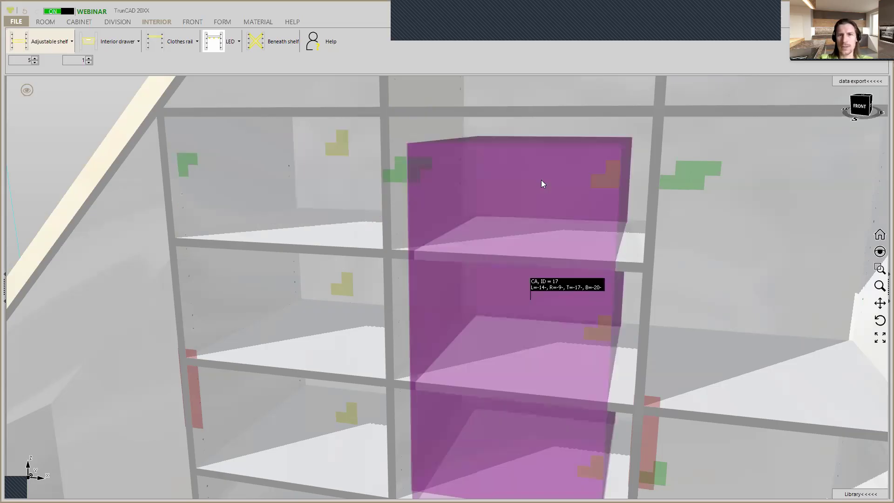
scroll(543, 180, "down", 3)
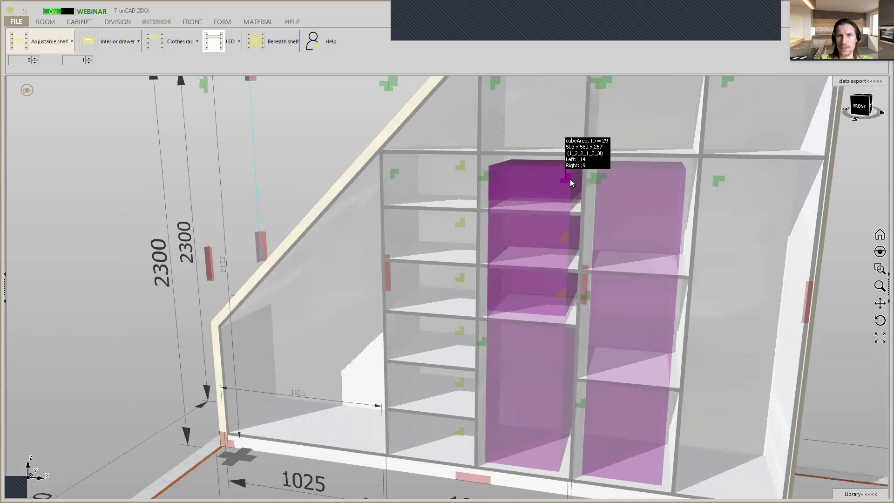
scroll(607, 182, "down", 4)
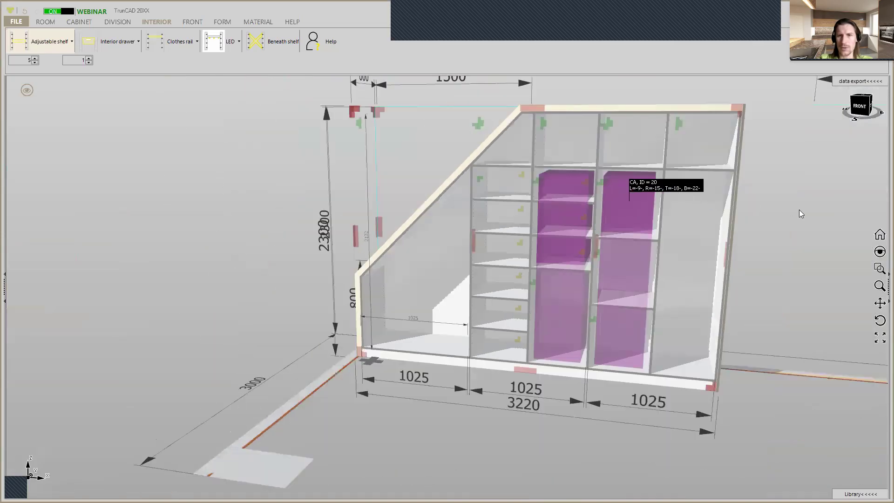
middle_click_drag(784, 209, 771, 209)
scroll(651, 221, "up", 3)
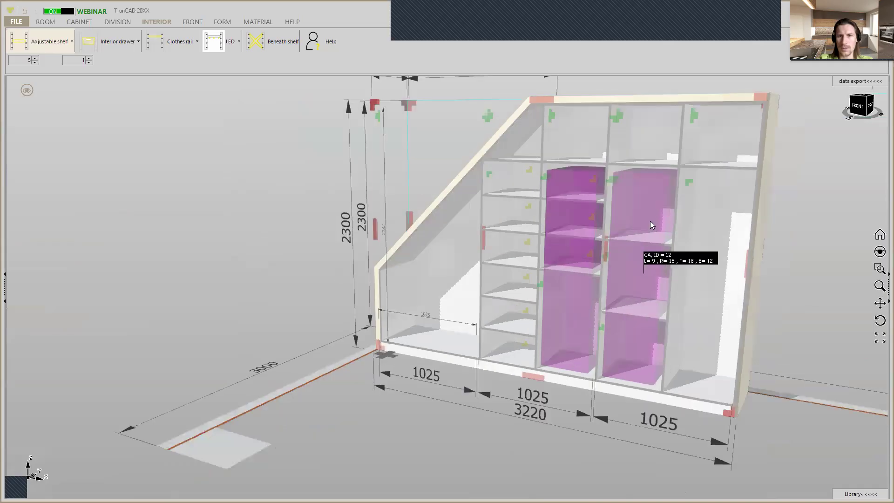
right_click(594, 349)
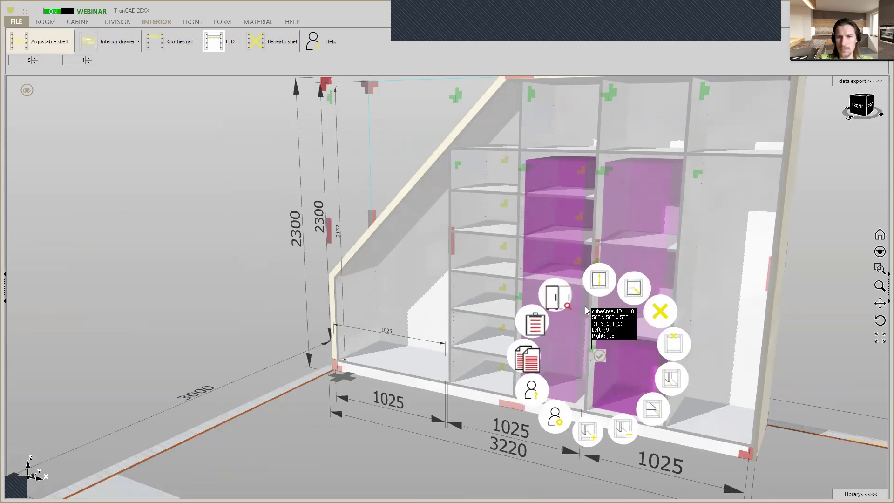
left_click(600, 280)
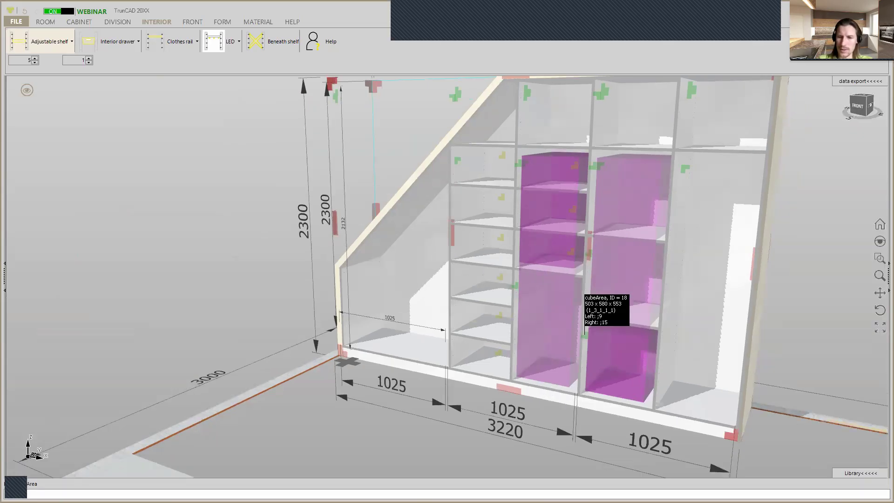
left_click(602, 278)
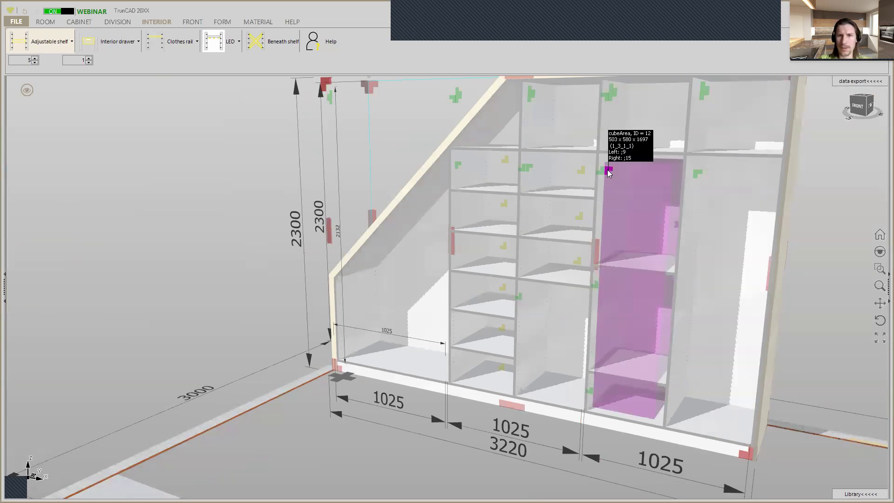
Step: Reduce the compartment directly below the long shelf line in that same half to match the neighbouring top compartment's height in the middle section
scroll(609, 174, "up", 4)
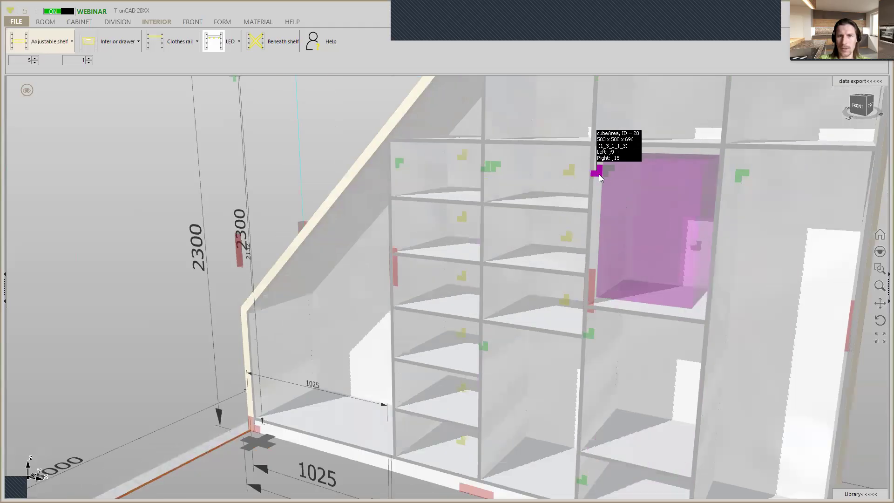
scroll(599, 174, "down", 1)
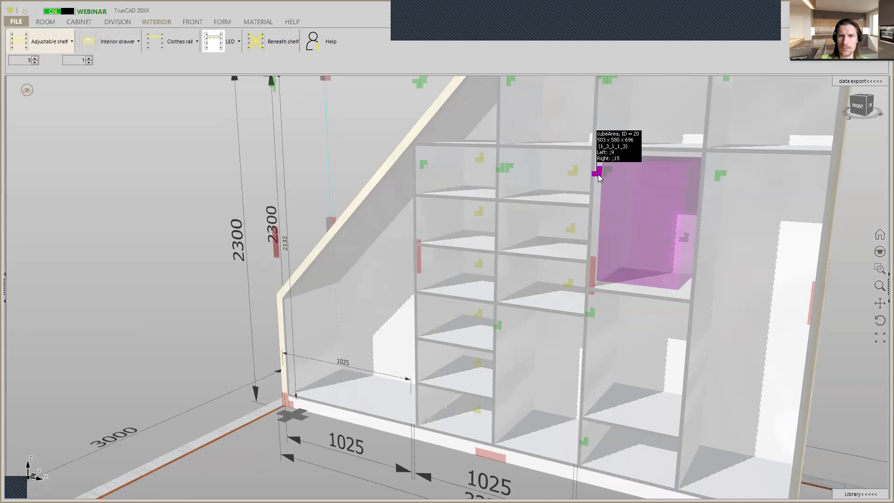
left_click(598, 174)
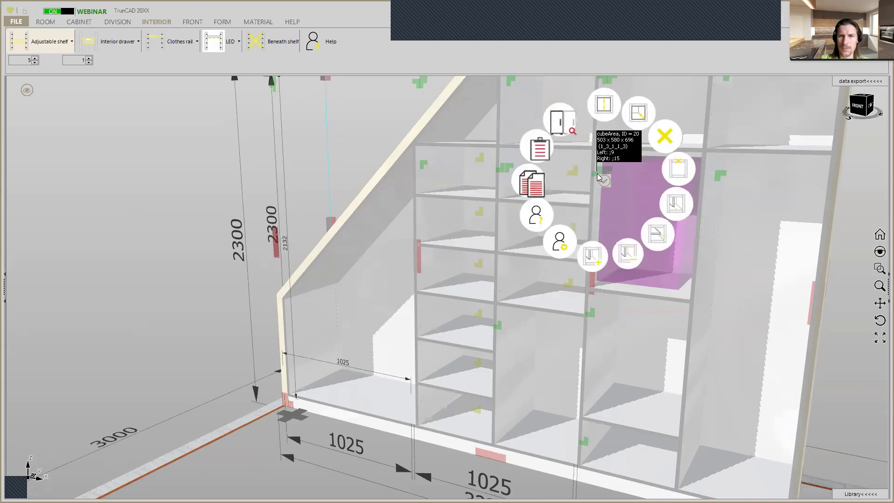
left_click(609, 108)
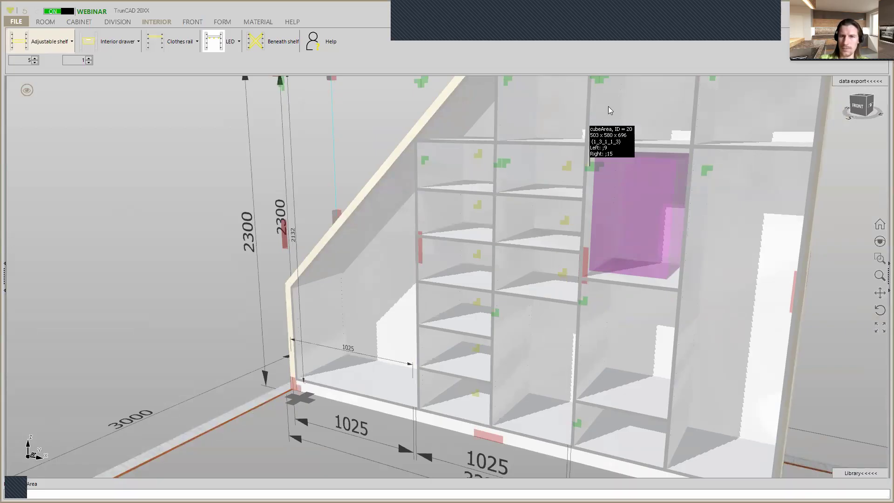
key("Return")
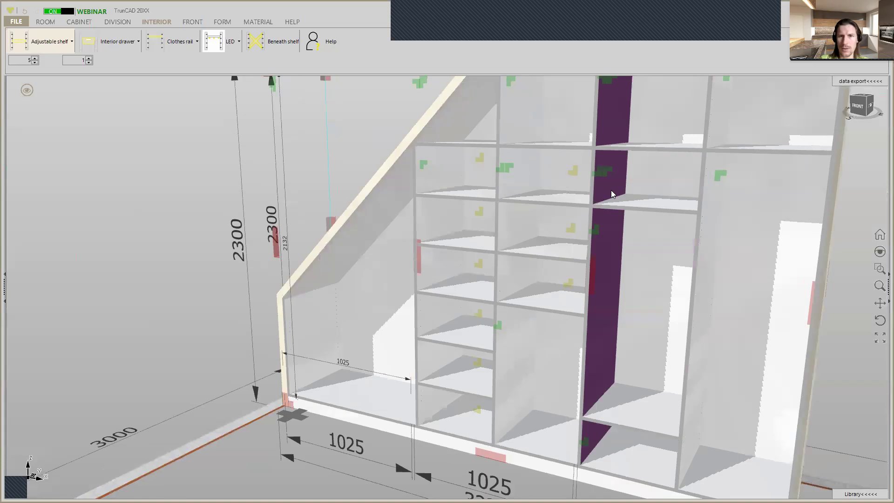
scroll(586, 205, "up", 6)
mouse_move(605, 207)
middle_mouse_down()
mouse_move(608, 199)
mouse_move(590, 200)
middle_mouse_up()
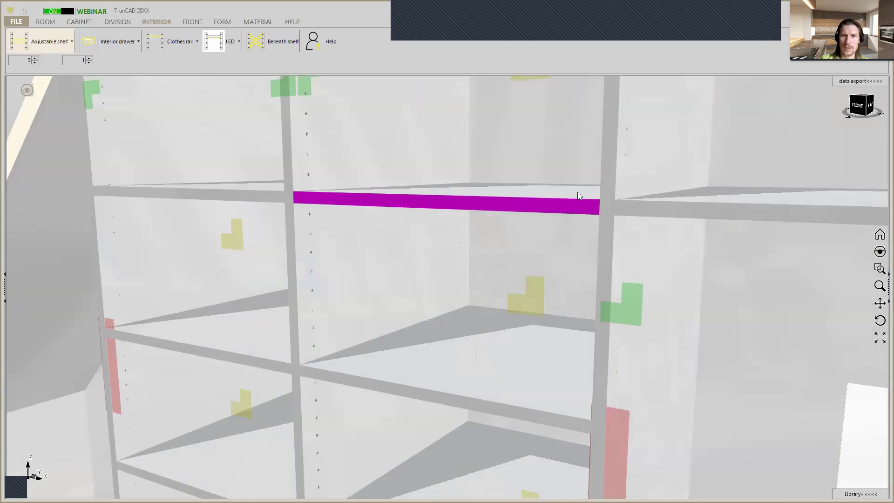
scroll(577, 191, "down", 10)
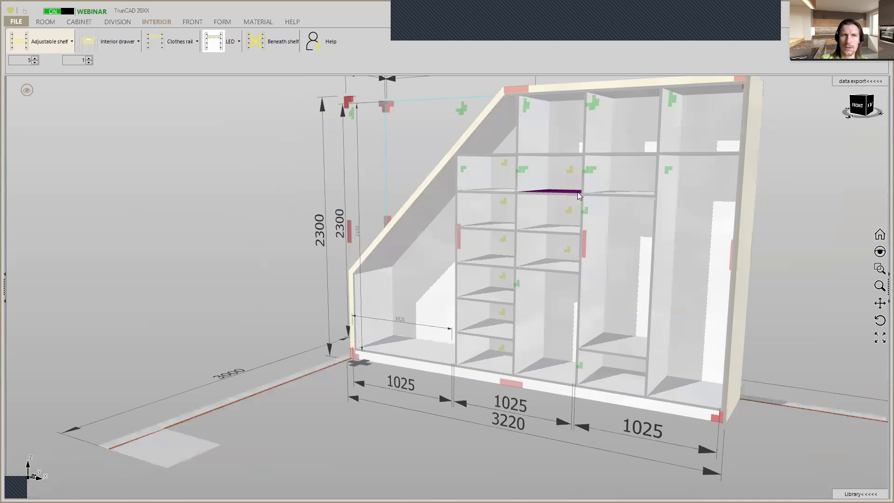
mouse_move(577, 192)
middle_mouse_down()
mouse_move(596, 194)
mouse_move(590, 188)
mouse_move(584, 199)
middle_mouse_up()
left_click(55, 149)
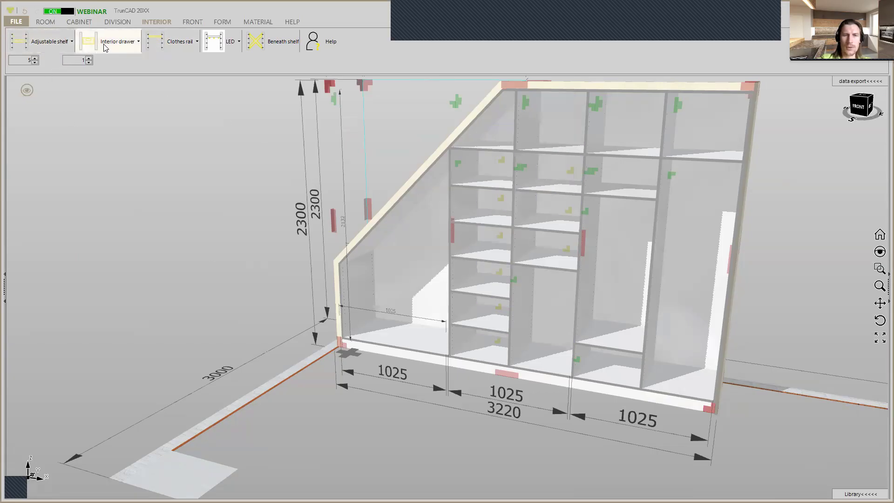
Step: Configure the interior drawer with height 180, distance to bottom 10 and the hardware Movento_760_766_H-Innenschub
left_click(127, 40)
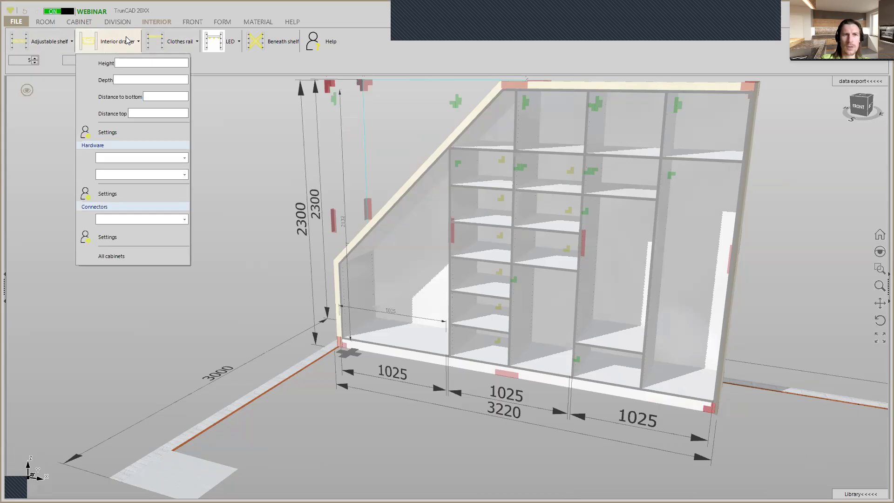
left_click(133, 61)
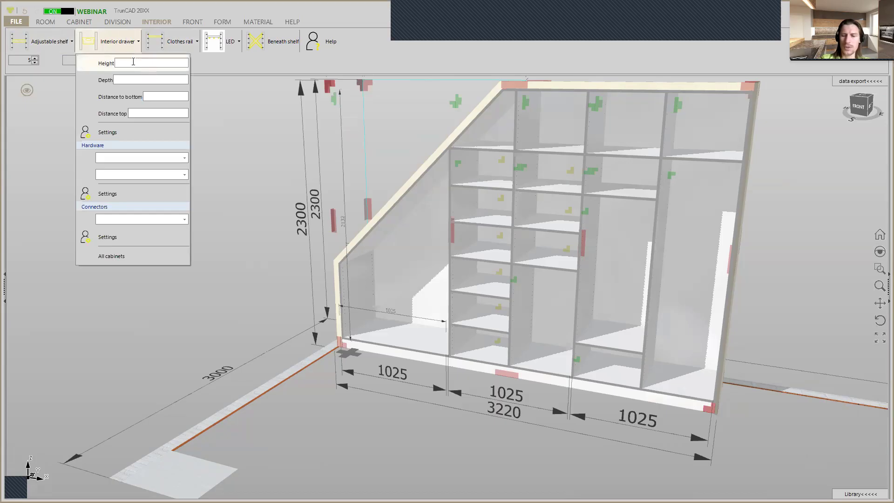
type("180")
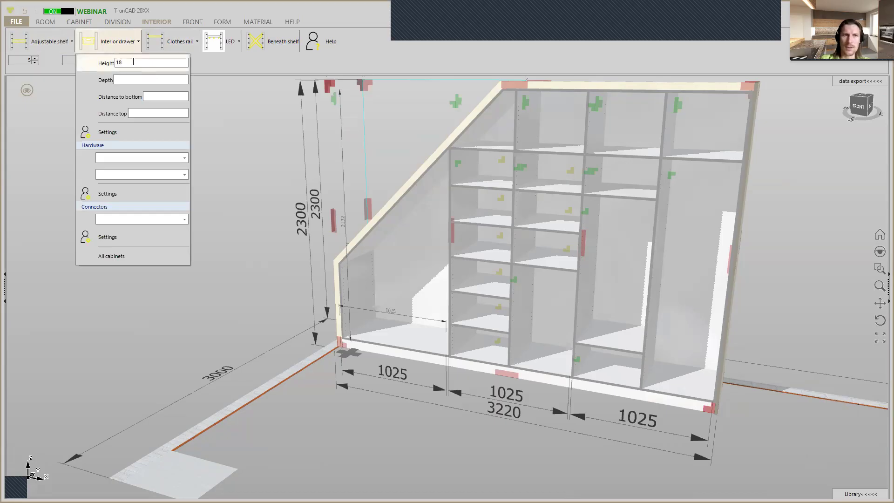
left_click(153, 97)
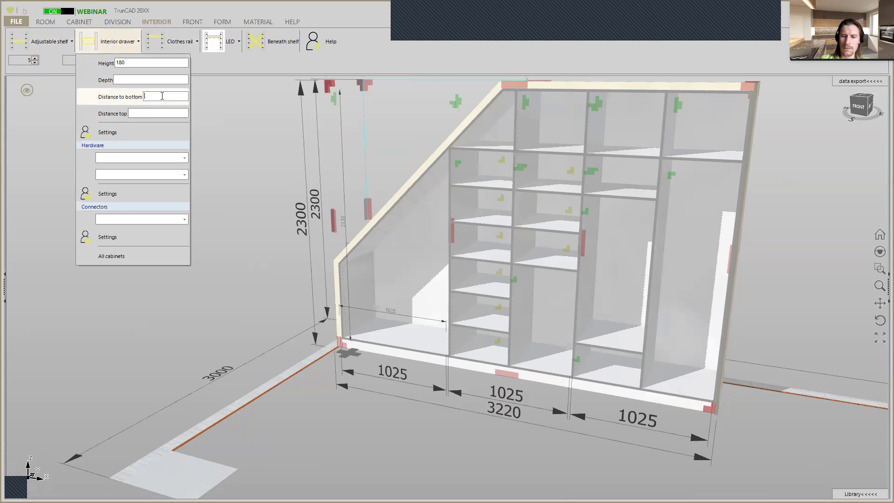
type("1")
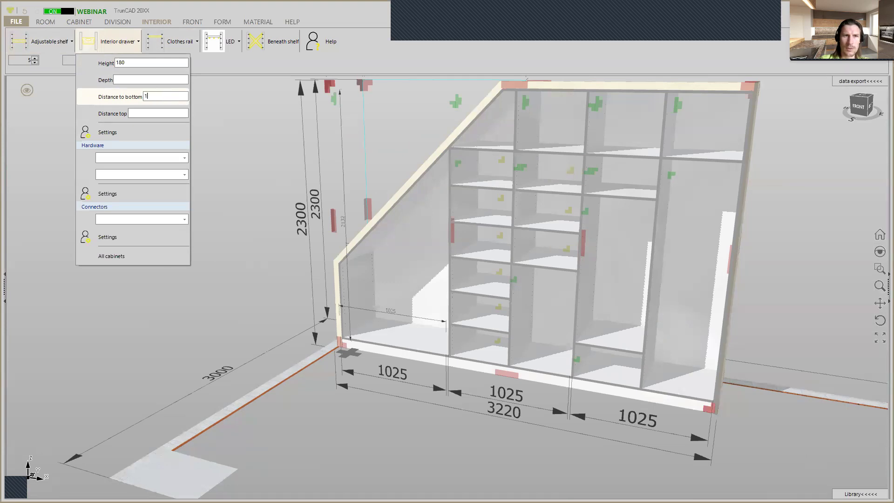
type("0")
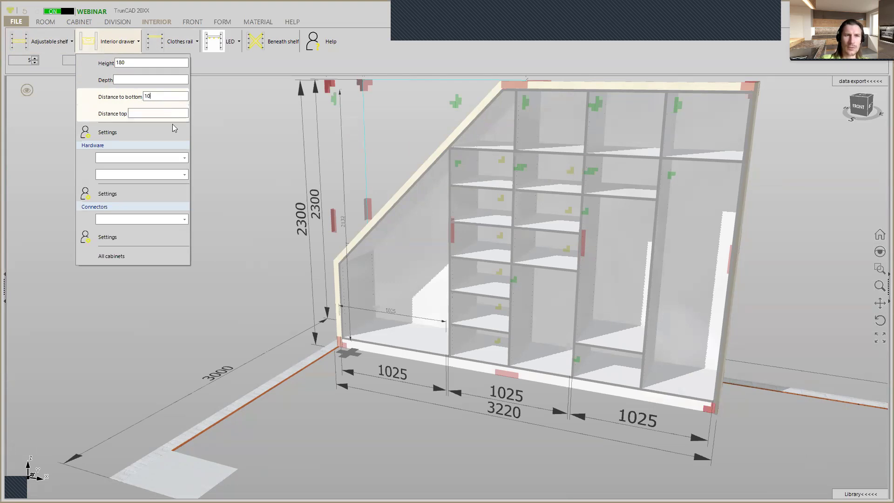
left_click(185, 158)
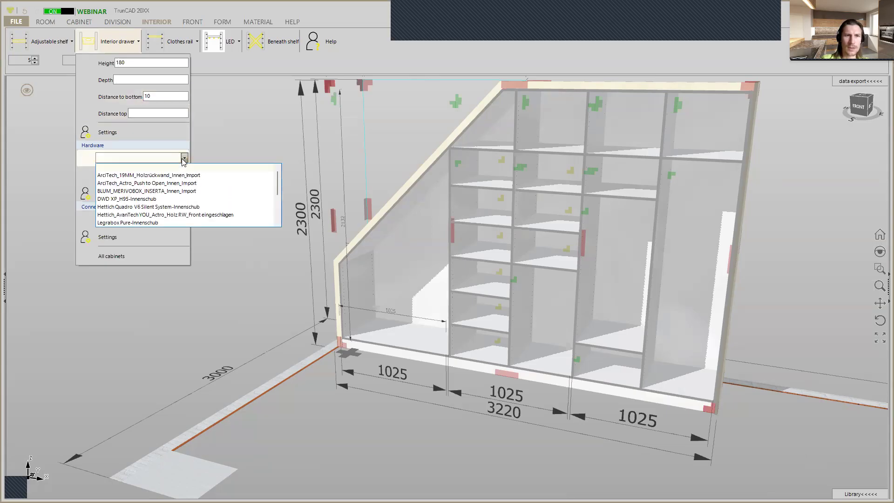
scroll(184, 204, "down", 1)
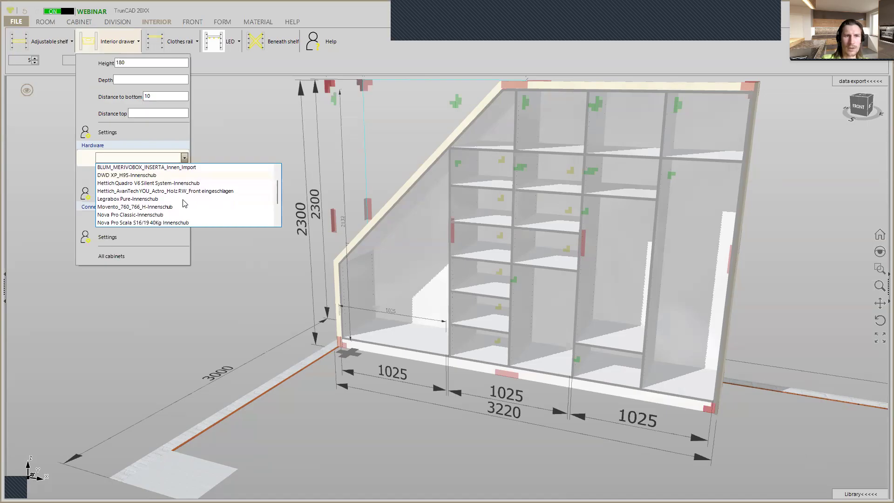
left_click(160, 206)
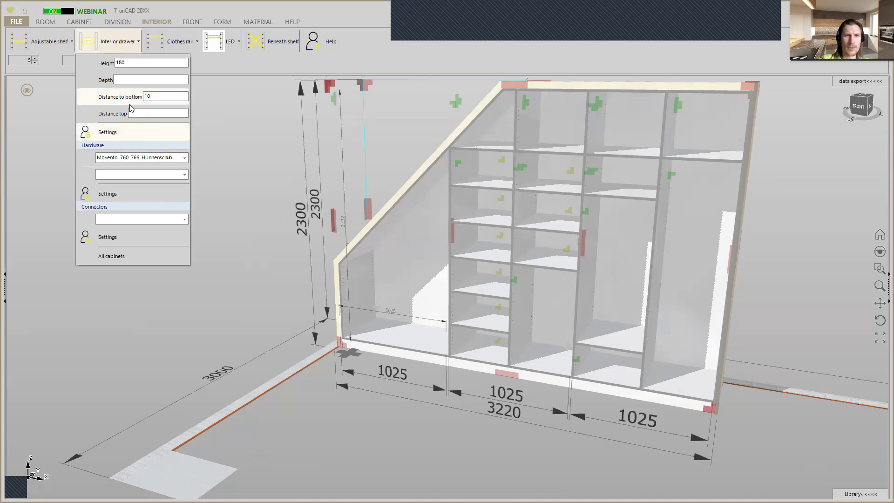
Step: Insert one interior drawer in the tall bottom compartment of the middle section's straight half
left_click(90, 43)
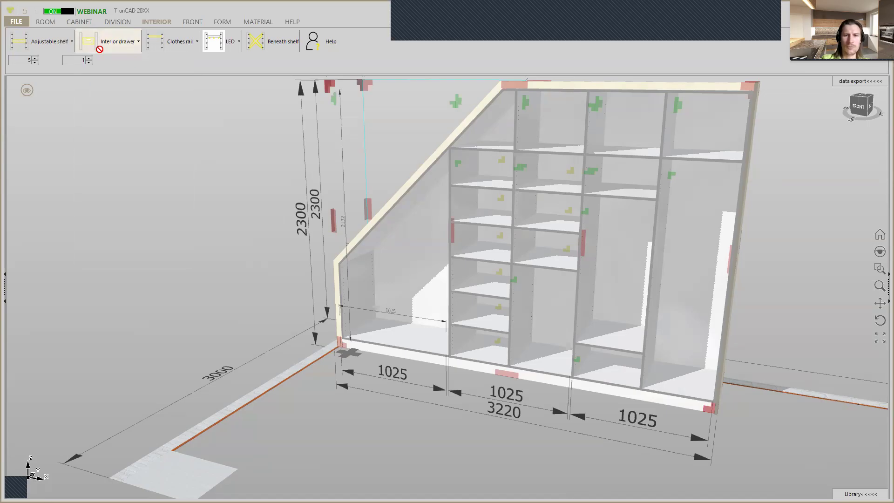
left_click(485, 322)
scroll(547, 354, "up", 5)
mouse_move(552, 347)
middle_mouse_down()
mouse_move(553, 337)
mouse_move(543, 354)
middle_mouse_up()
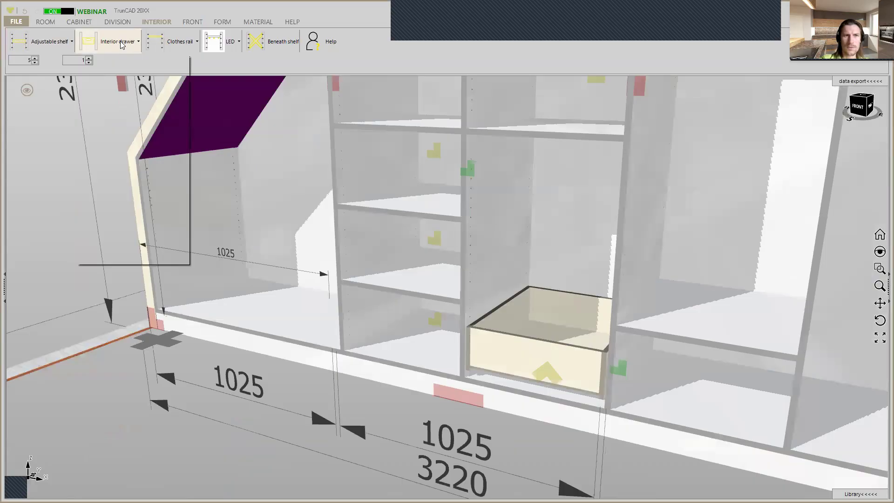
Step: Insert three more interior drawers above the first one, with a distance to bottom of 25
left_click(126, 44)
double_click(164, 97)
type("25")
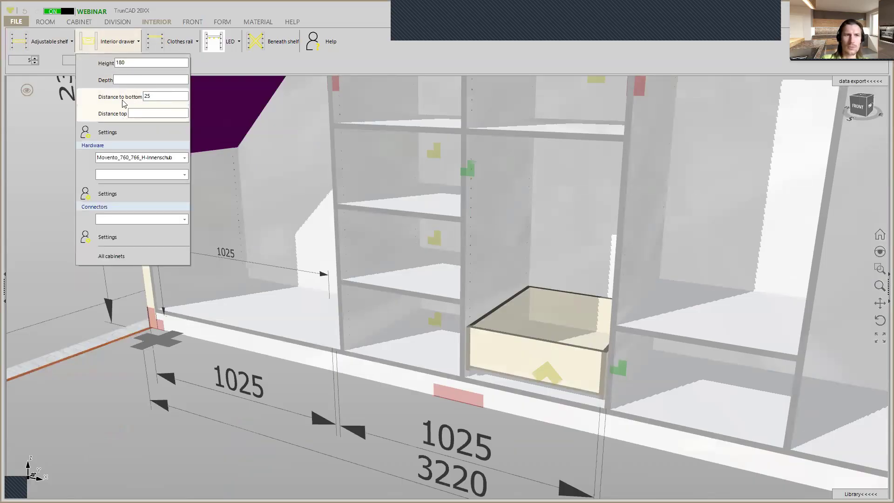
left_click(211, 67)
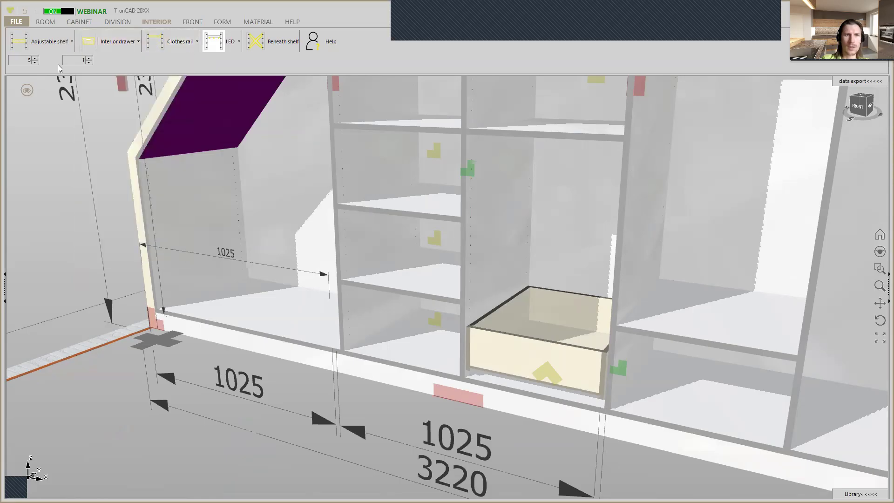
left_click(88, 58)
scroll(524, 255, "down", 2)
scroll(531, 245, "down", 2)
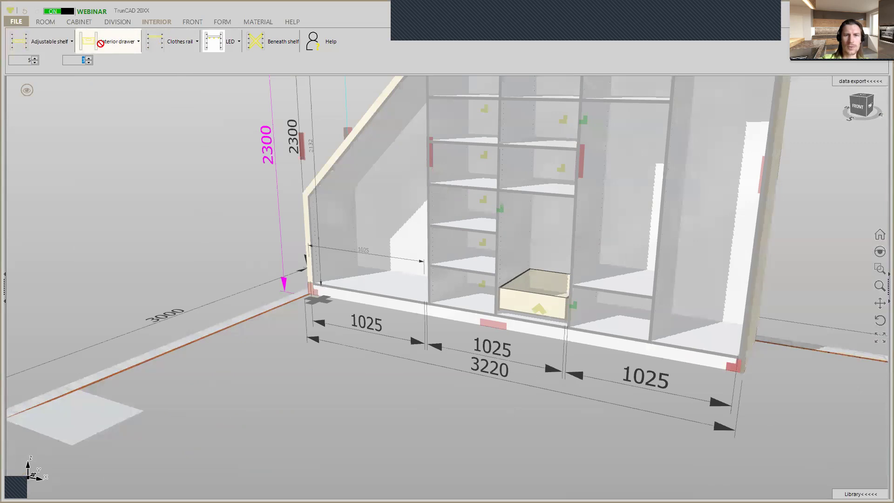
left_click(516, 231)
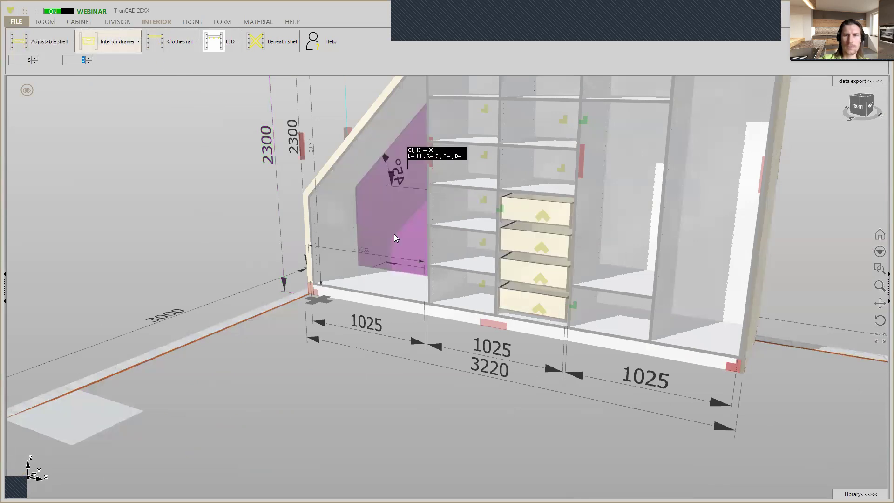
Step: Try extending the front of the topmost interior drawer towards the shelf above it
scroll(536, 266, "up", 4)
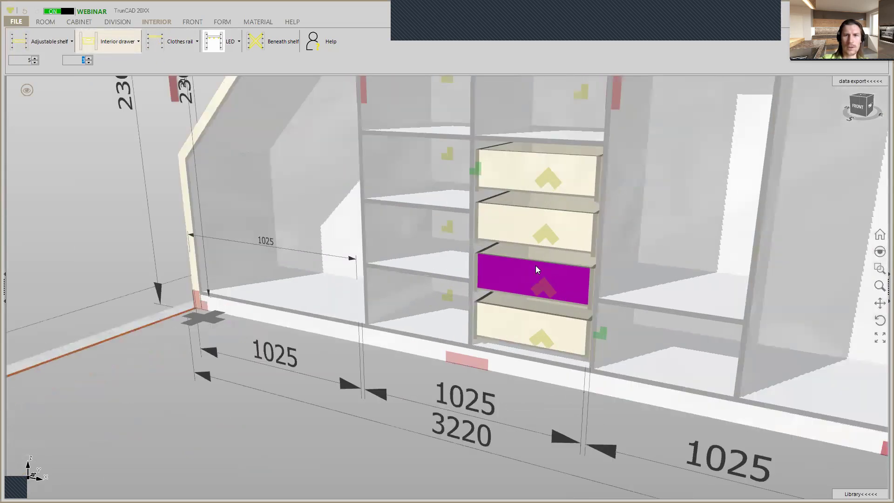
scroll(571, 252, "down", 2)
scroll(561, 260, "up", 2)
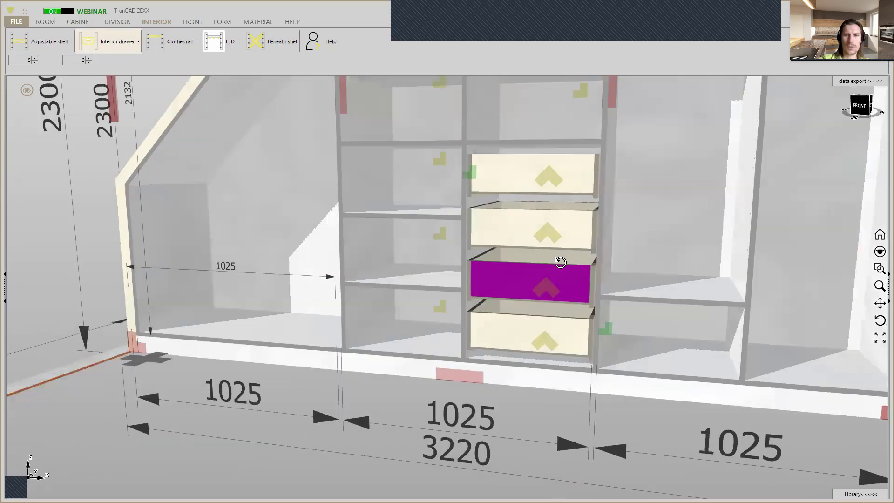
middle_click_drag(550, 267, 547, 268)
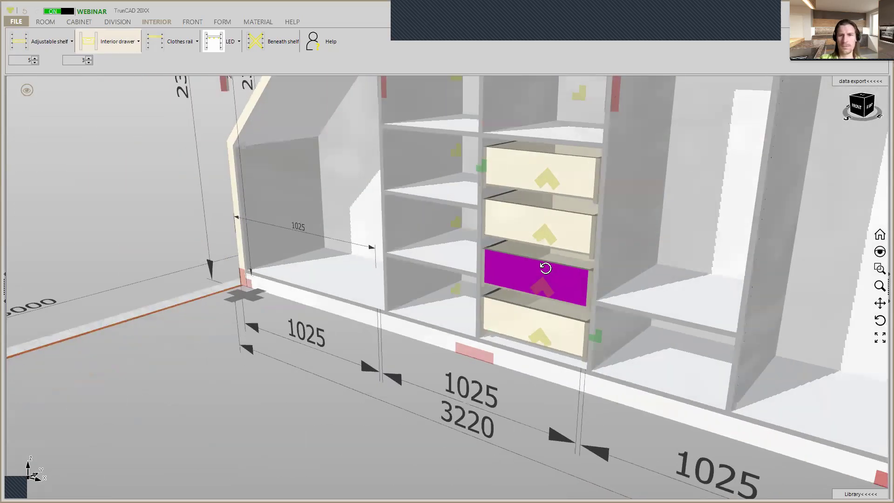
left_click(482, 170)
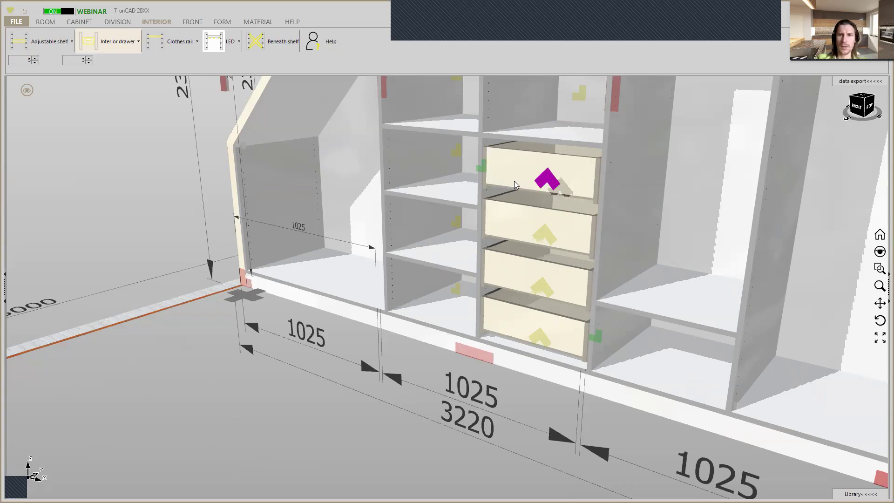
left_click(543, 180)
left_click(577, 249)
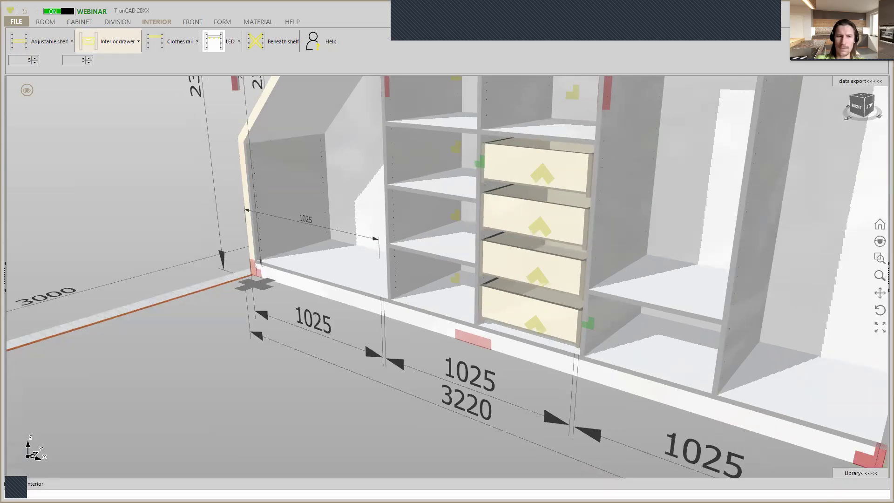
left_click(549, 189)
left_click(580, 252)
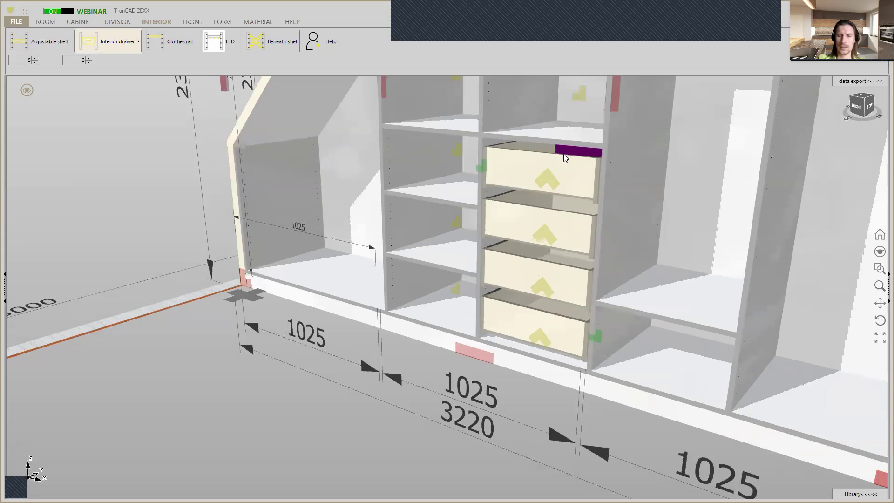
Step: Extend the topmost interior drawer to fill its compartment's full height, and switch it back to the original height
scroll(564, 159, "down", 1)
scroll(564, 157, "down", 3)
middle_click_drag(535, 234, 510, 322)
scroll(528, 274, "up", 5)
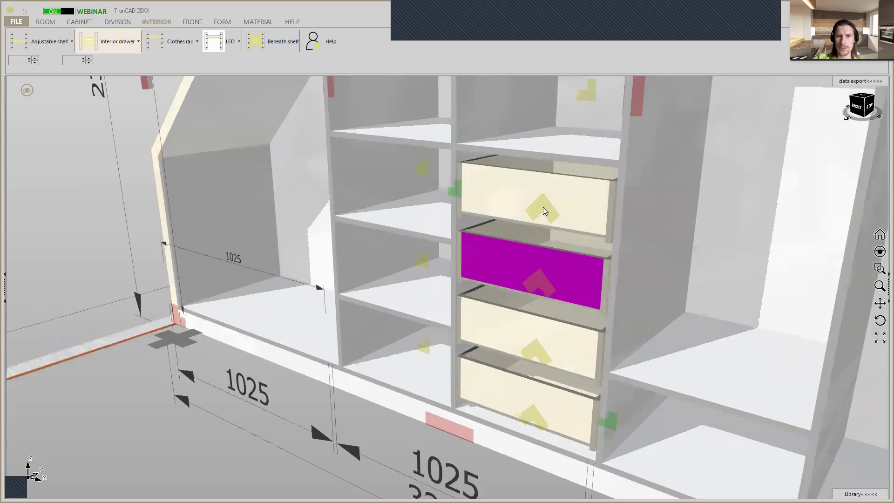
left_click(543, 207)
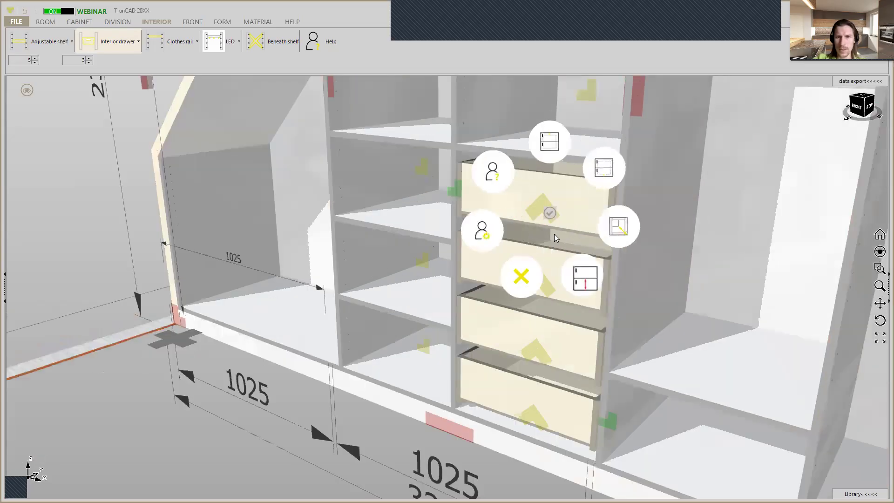
left_click(586, 283)
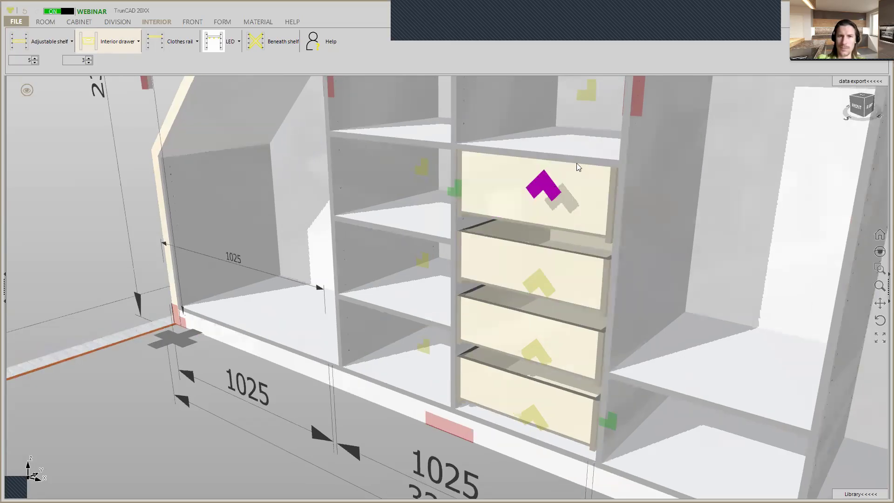
left_click(545, 217)
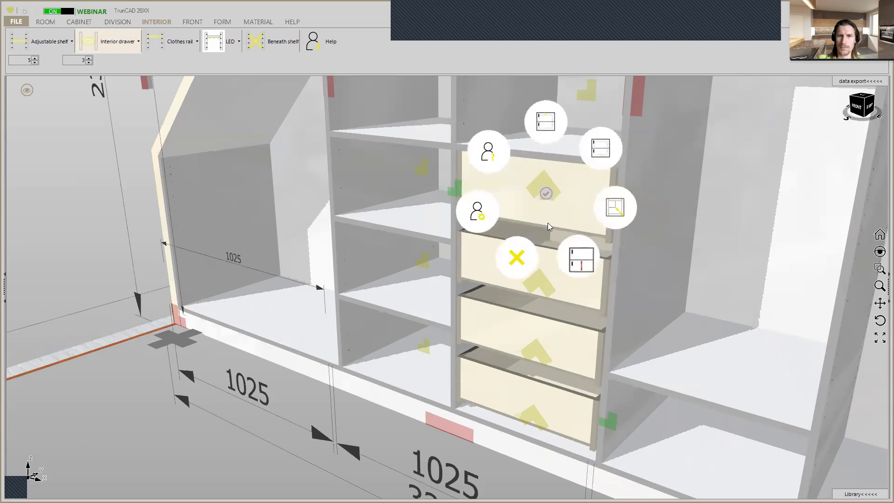
left_click(579, 257)
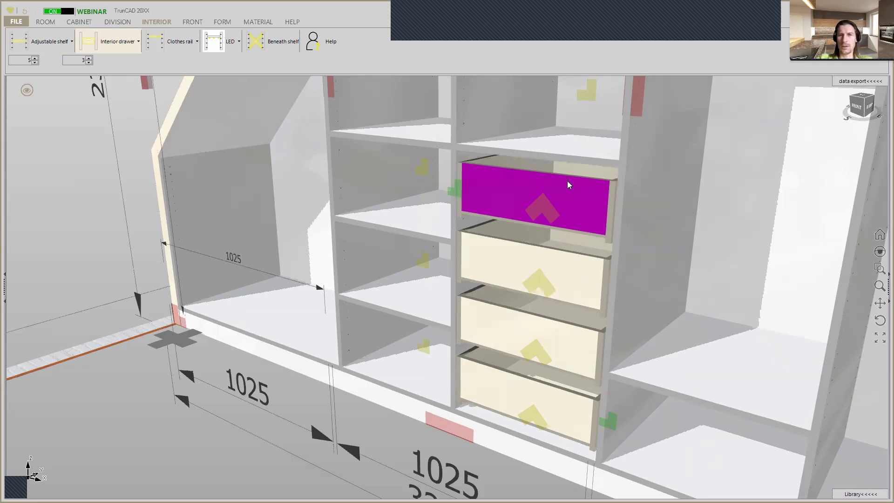
Step: Set the interior drawer quantity to 1 and configure the clothes rail with distance top 100 and the hardware Kleiderstange_HB
scroll(567, 181, "down", 5)
middle_click_drag(568, 185, 525, 326)
left_click_drag(525, 326, 531, 322)
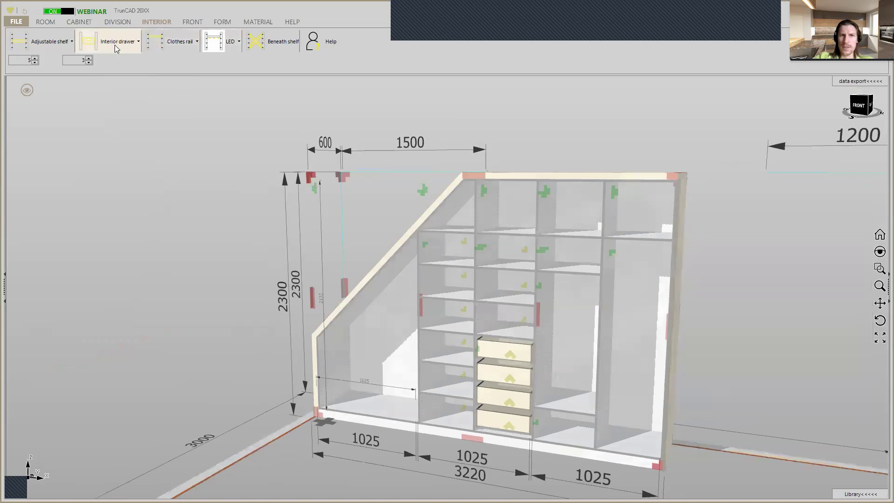
left_click(89, 62)
left_click(88, 62)
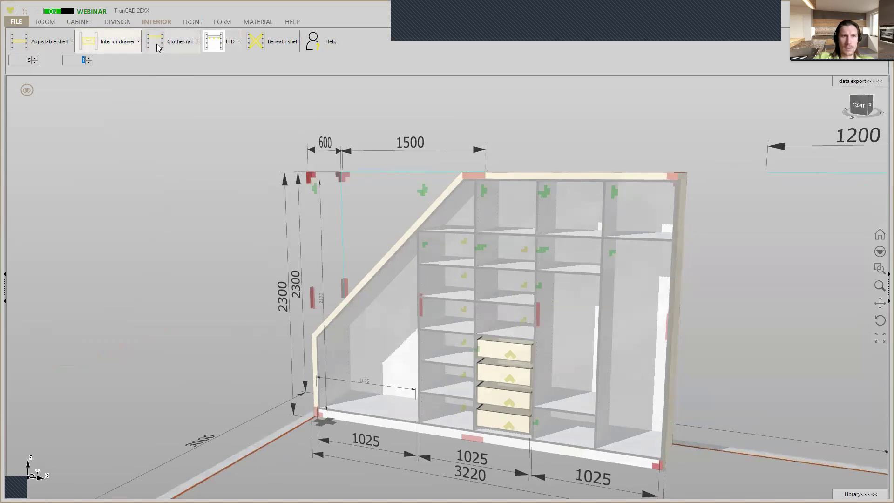
left_click(191, 50)
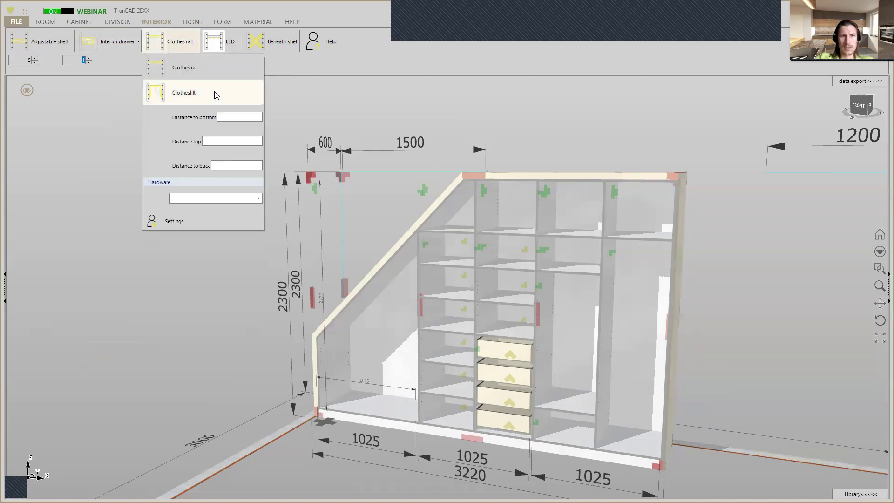
left_click(232, 139)
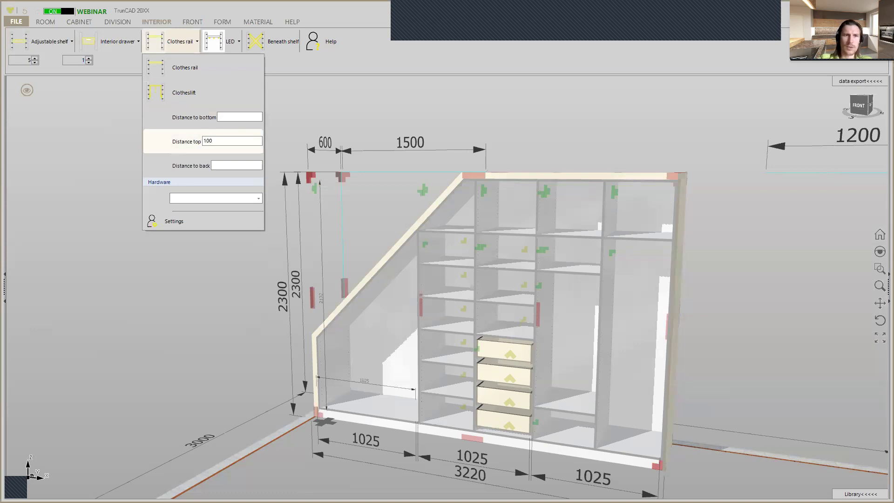
left_click(259, 199)
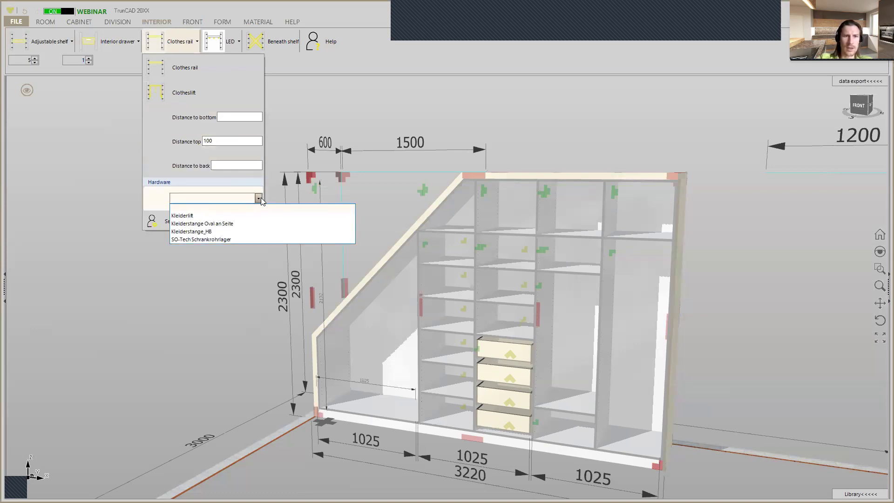
left_click(227, 231)
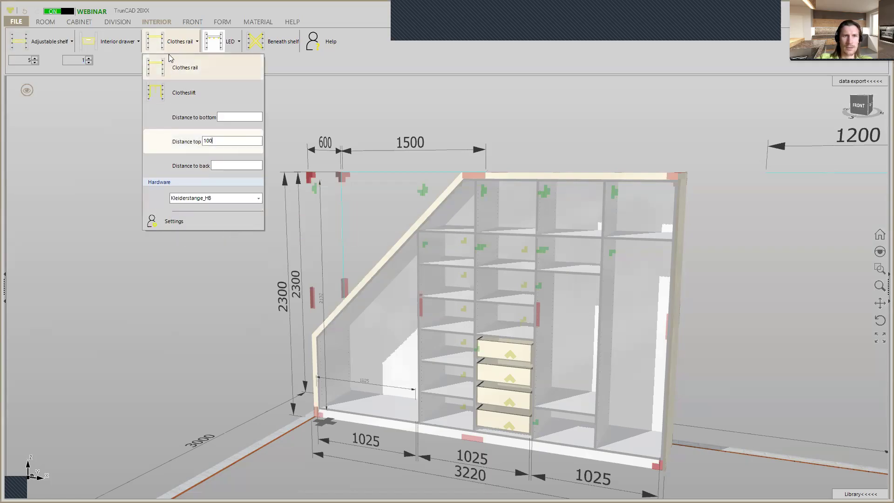
Step: Insert the clothes rail in the tall compartment of the right section's left half
left_click_drag(163, 40, 565, 312)
mouse_move(566, 311)
middle_mouse_down()
mouse_move(573, 303)
mouse_move(561, 312)
middle_mouse_up()
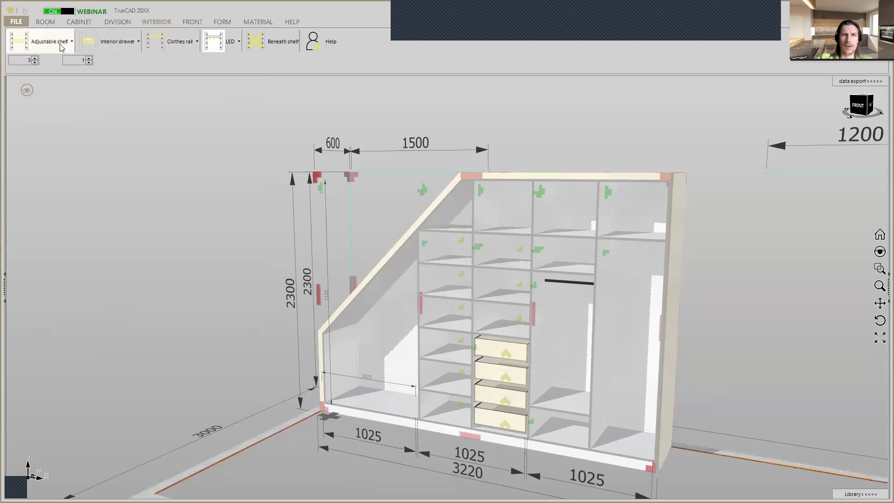
mouse_move(576, 371)
middle_mouse_down()
mouse_move(587, 367)
mouse_move(571, 368)
middle_mouse_up()
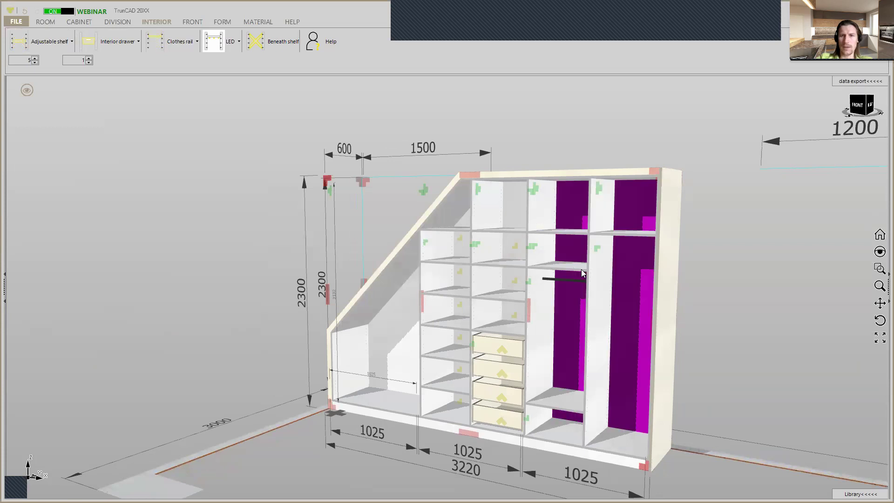
Step: Copy the shelf and clothes rail layout below the right section's top compartments from its left half to its right half
scroll(609, 266, "up", 3)
scroll(612, 269, "down", 4)
middle_click_drag(612, 269, 576, 259, "ctrl")
scroll(559, 256, "up", 5)
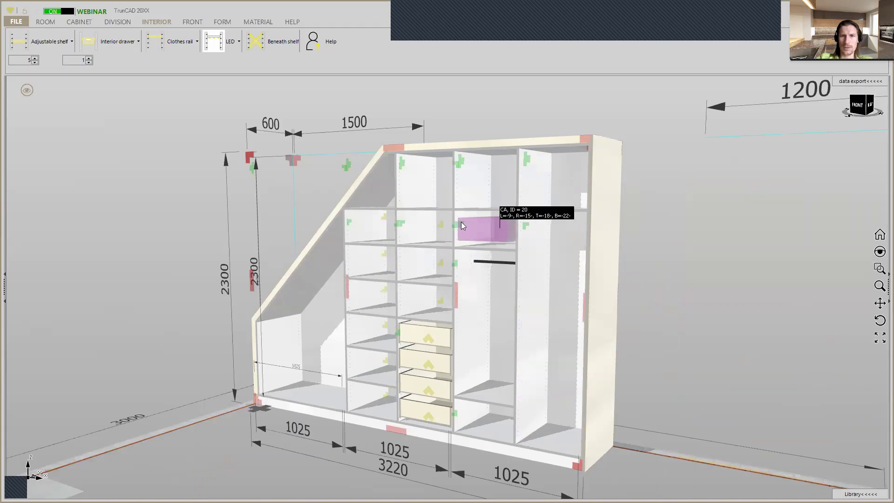
middle_click_drag(543, 225, 539, 235)
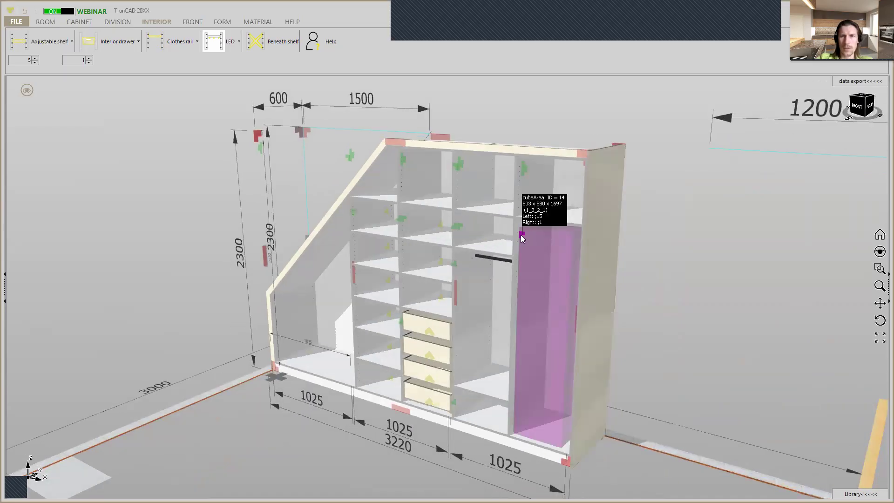
scroll(521, 235, "up", 3)
scroll(521, 234, "down", 3)
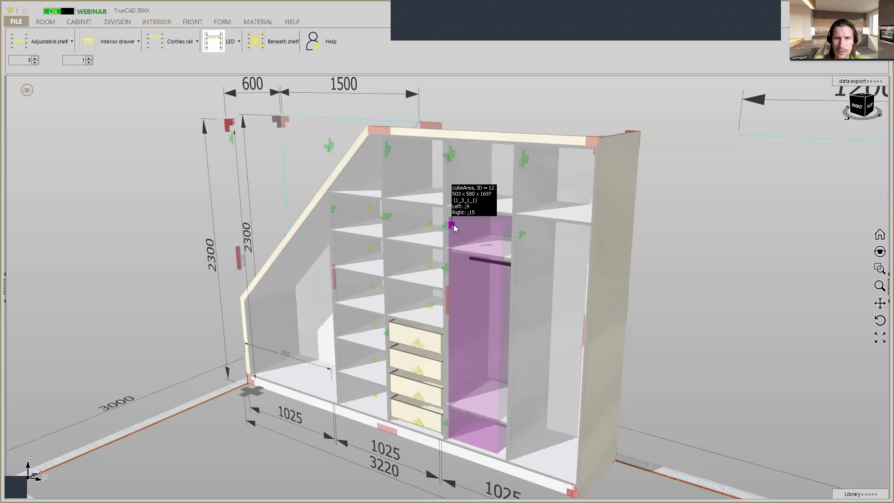
right_click(454, 225)
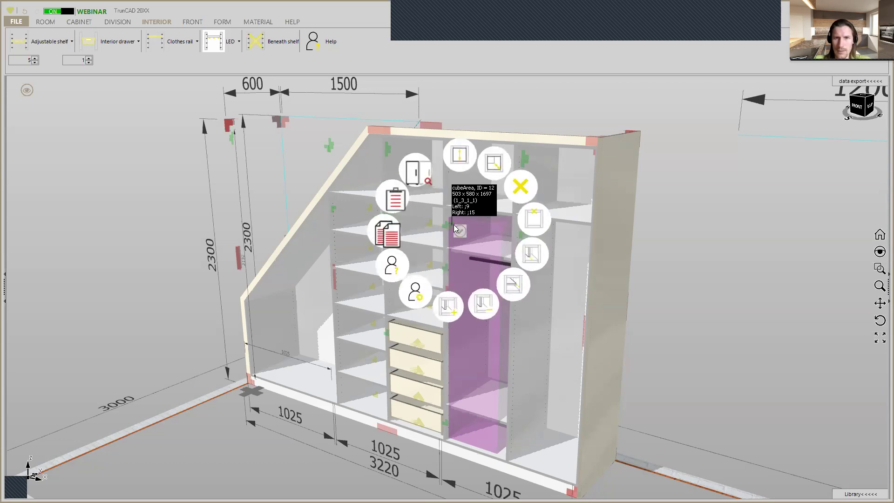
left_click(392, 235)
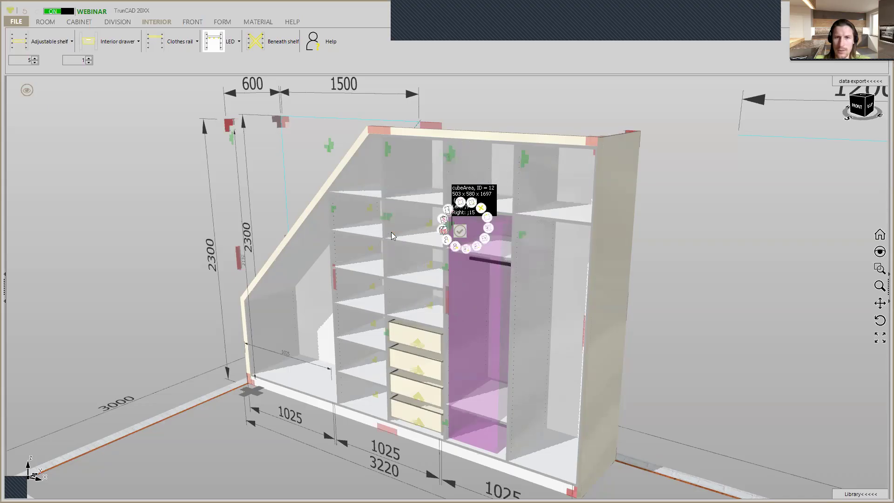
right_click(521, 238)
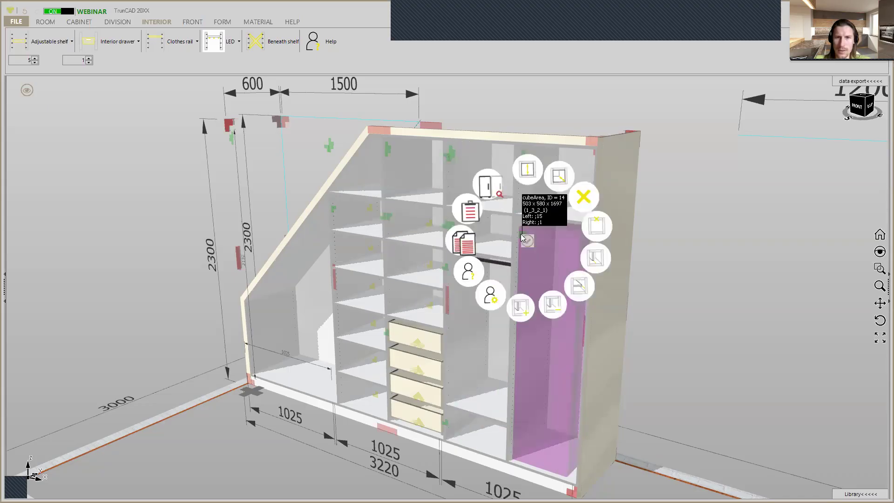
left_click(456, 210)
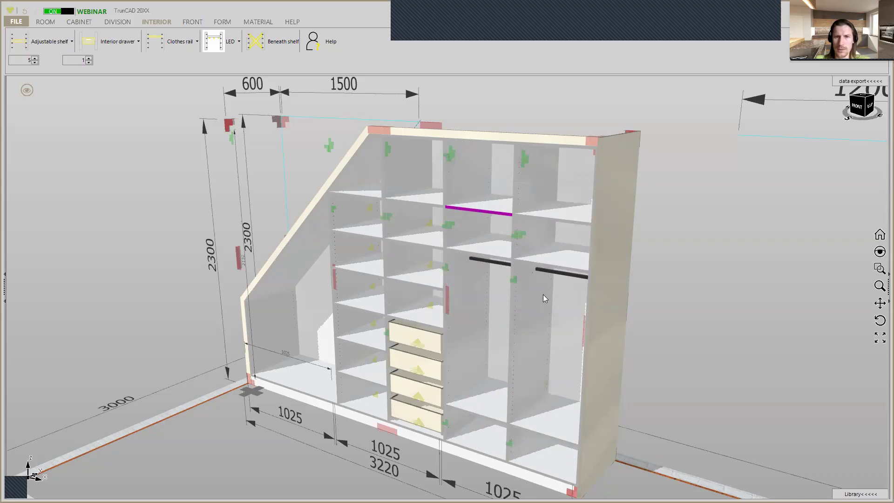
Step: Close the large opening under the slope in the cabinet's left section with a trim front
scroll(543, 294, "down", 4)
middle_click_drag(519, 298, 542, 291)
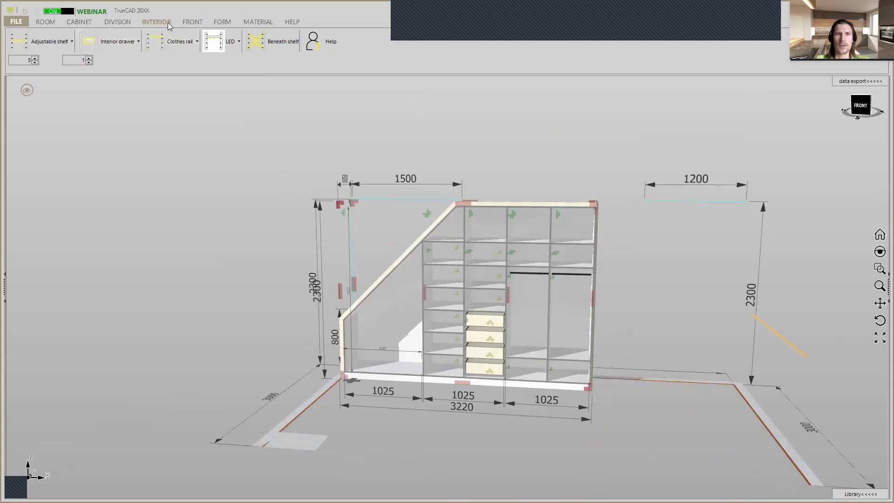
left_click(191, 23)
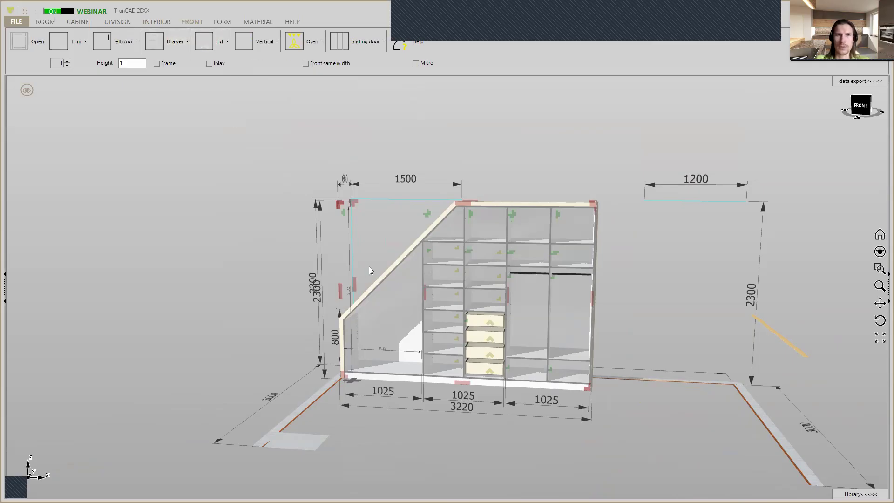
scroll(468, 264, "up", 3)
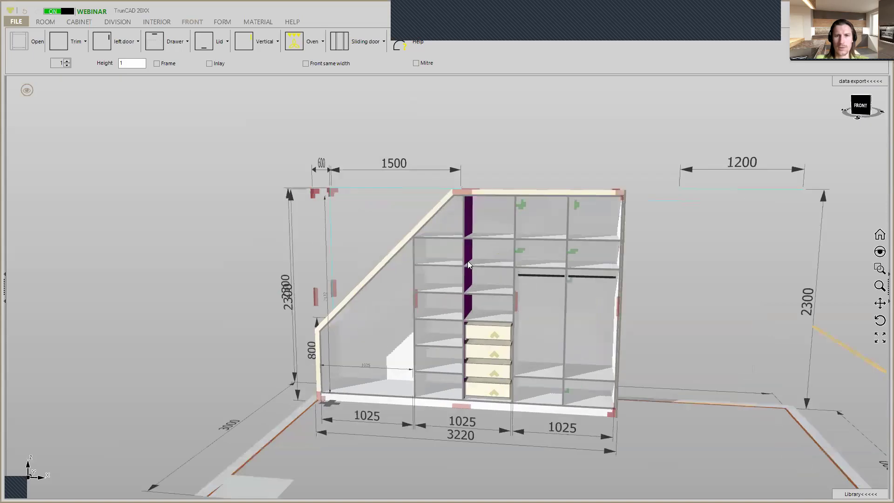
middle_click_drag(465, 265, 461, 275)
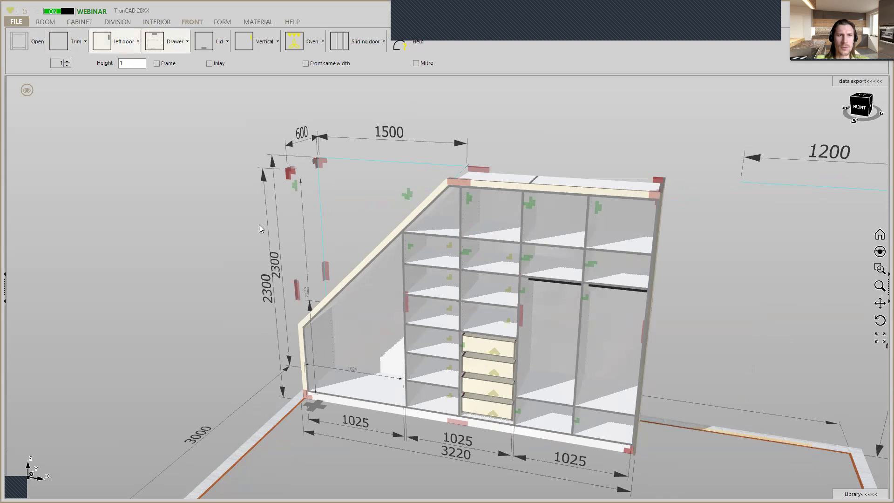
left_click(85, 42)
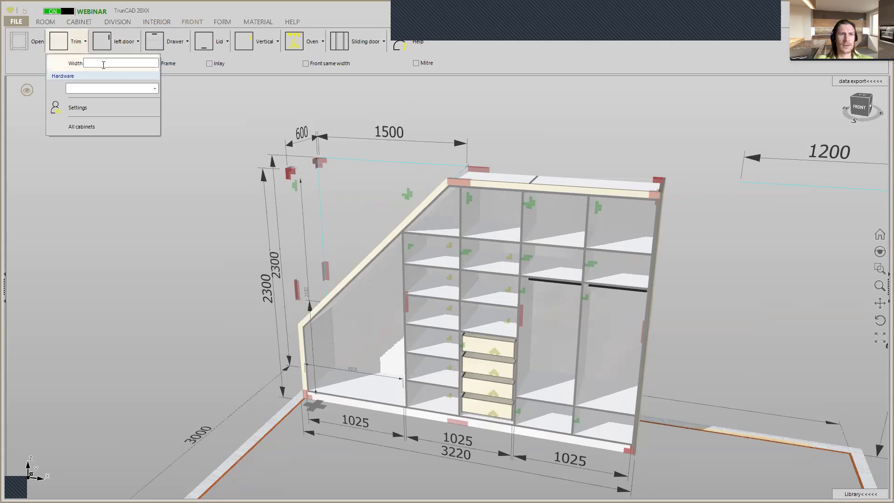
left_click(65, 51)
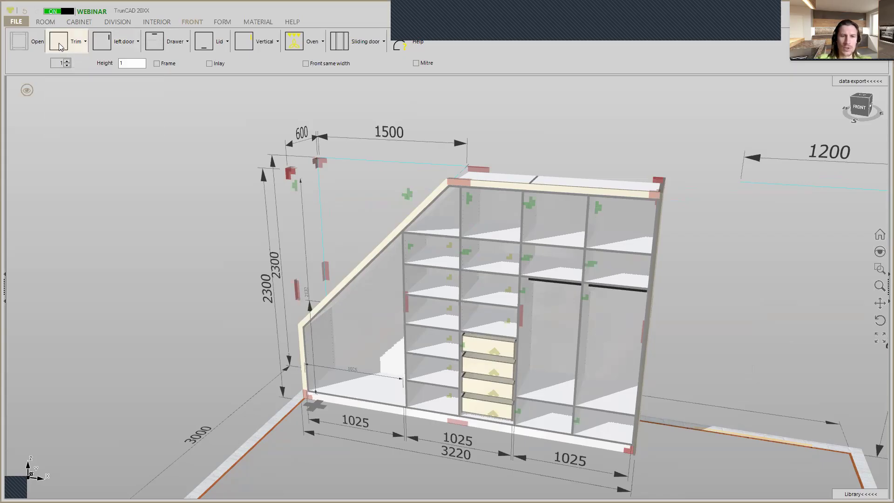
left_click(355, 344)
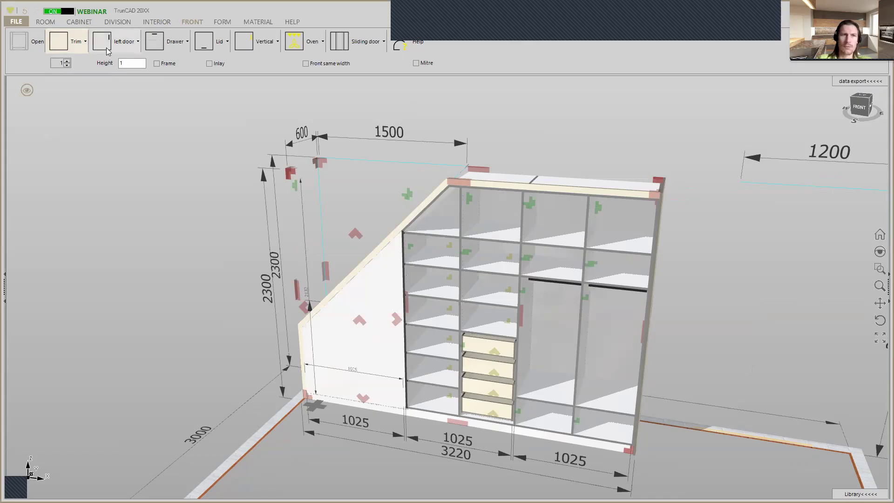
Step: Configure the door front as a right door with the hinge hardware Blum CLIP top INSERTA, 120°
left_click(131, 43)
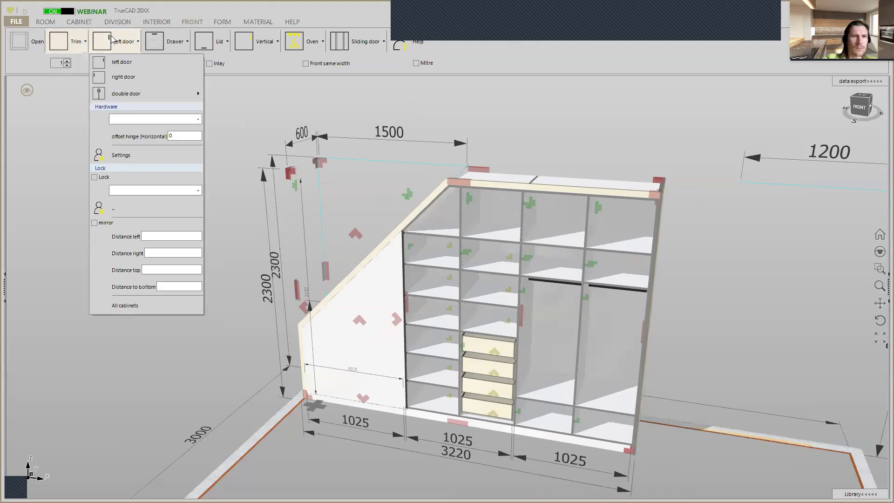
left_click(120, 78)
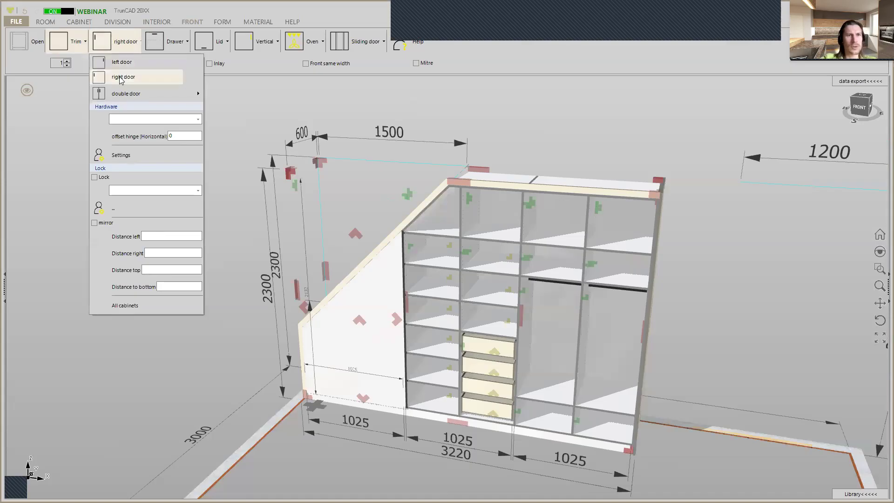
left_click(195, 119)
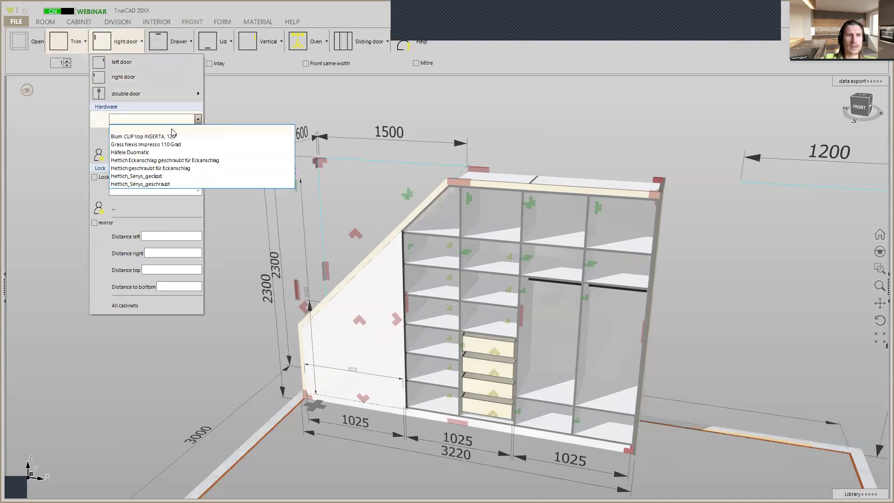
left_click(169, 136)
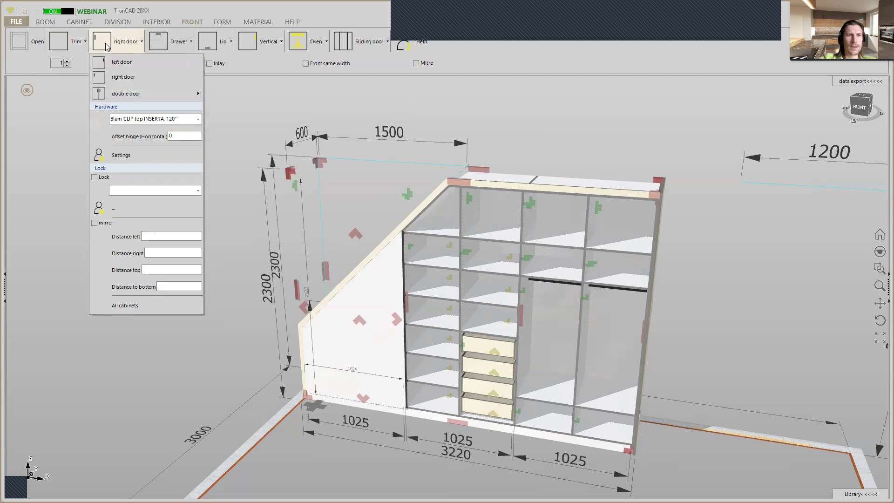
left_click(107, 44)
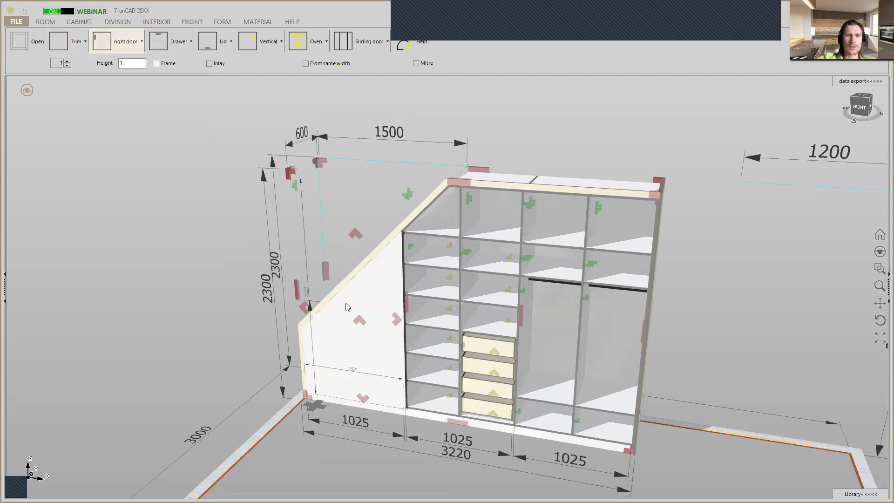
Step: Insert the right door over the right half of the left section's trim front under the slope
scroll(367, 338, "up", 3)
middle_click_drag(372, 328, 364, 310)
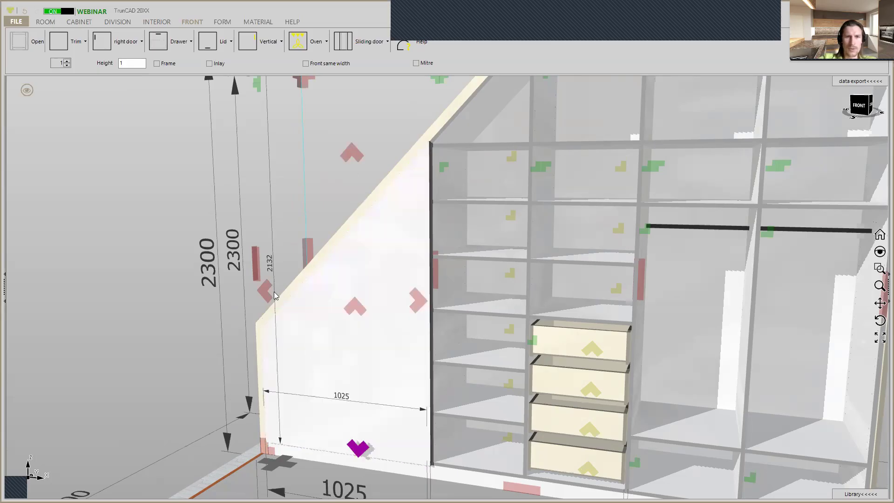
left_click(103, 49)
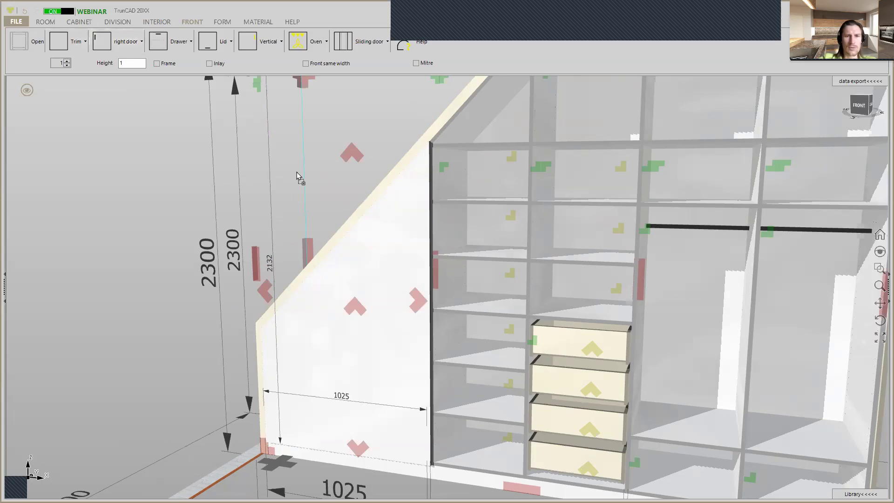
left_click(419, 302)
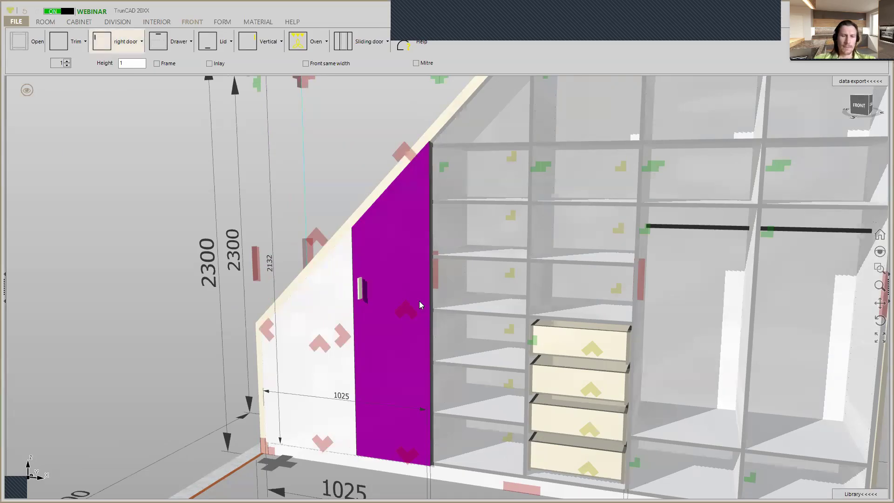
scroll(419, 302, "up", 1)
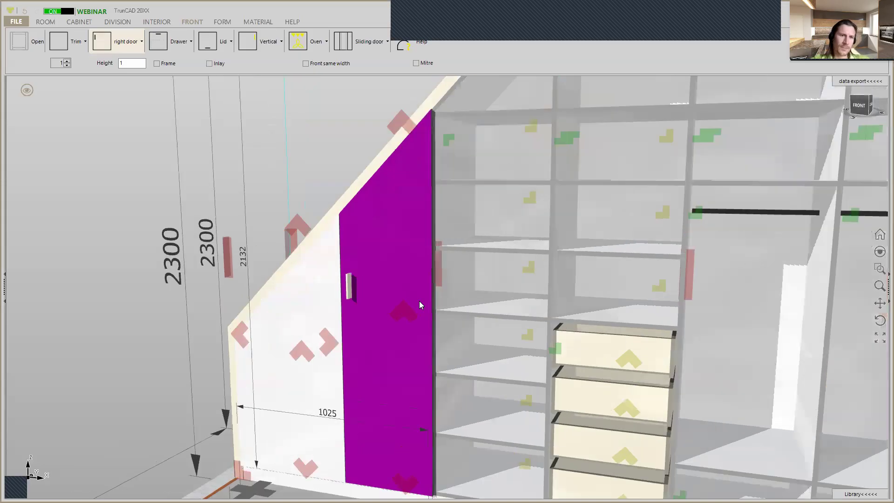
left_click(316, 284)
scroll(316, 285, "down", 1)
scroll(316, 284, "up", 4)
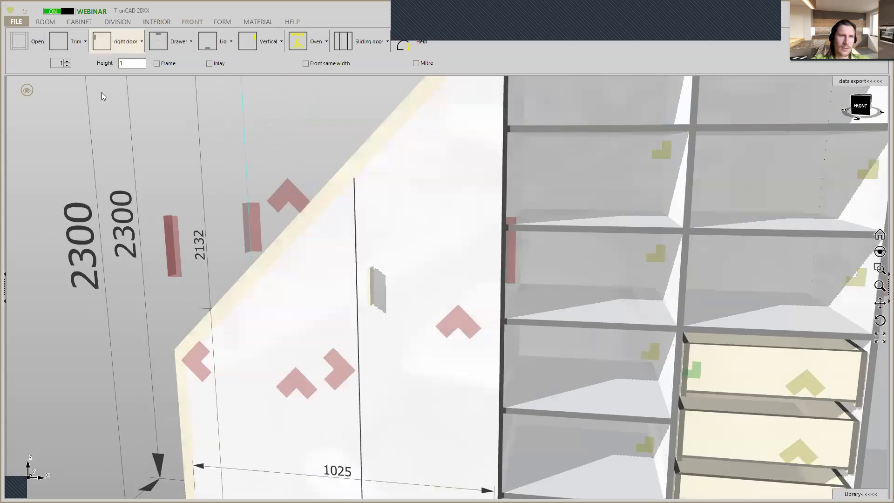
left_click(83, 47)
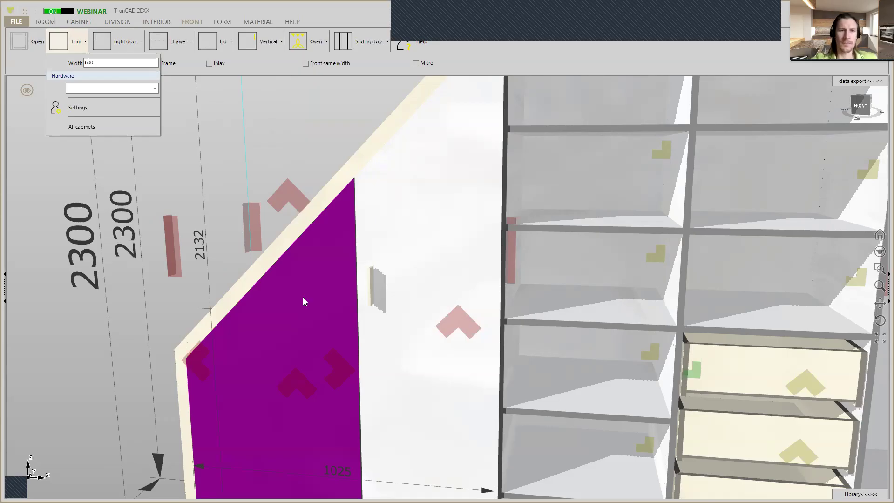
left_click(305, 382)
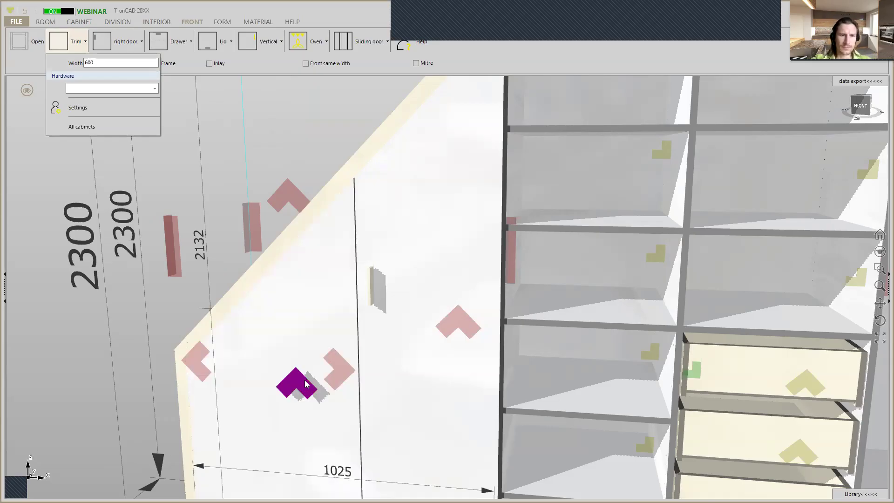
left_click(306, 383)
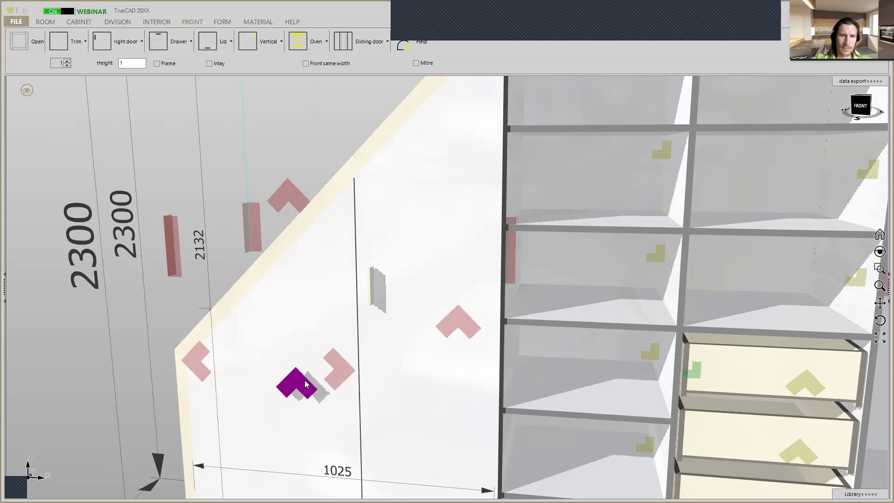
left_click(304, 377)
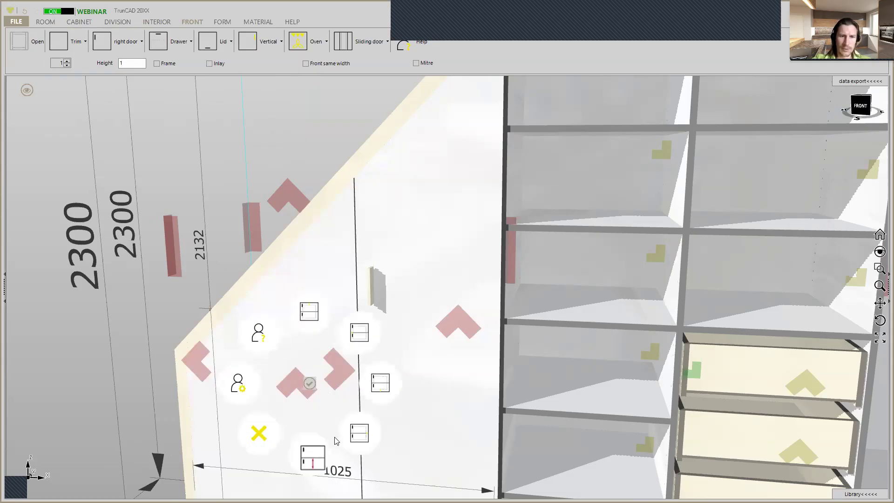
left_click(318, 138)
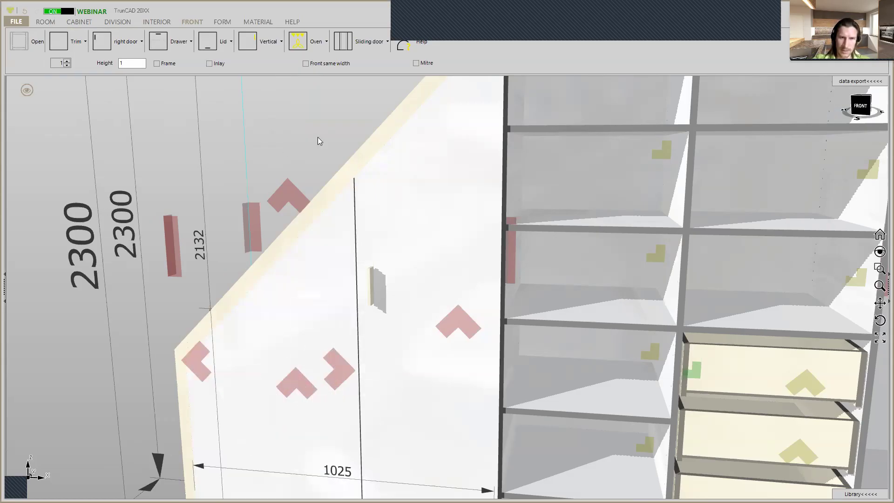
scroll(344, 163, "down", 5)
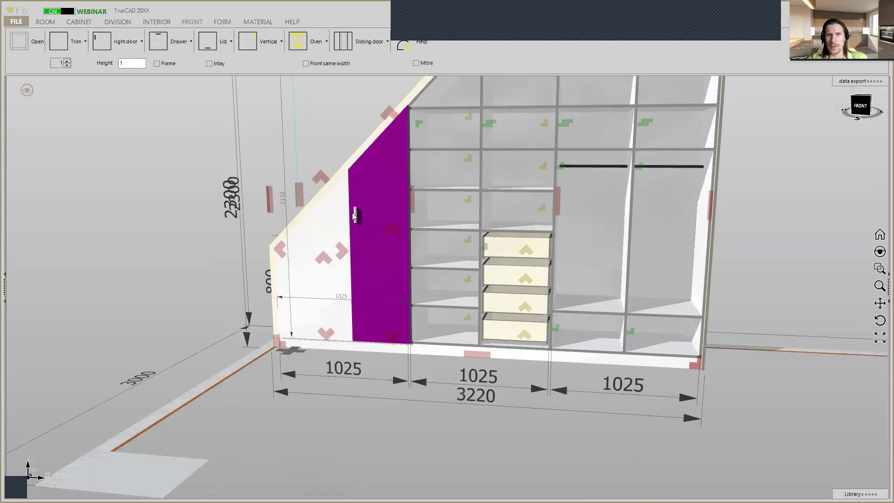
scroll(353, 212, "down", 2)
scroll(385, 181, "up", 2)
scroll(385, 181, "down", 1)
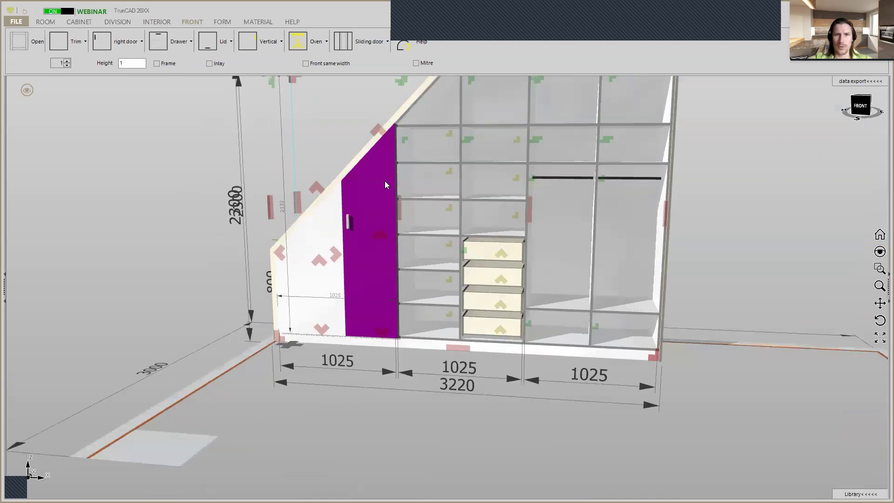
scroll(384, 182, "down", 2)
scroll(469, 98, "up", 2)
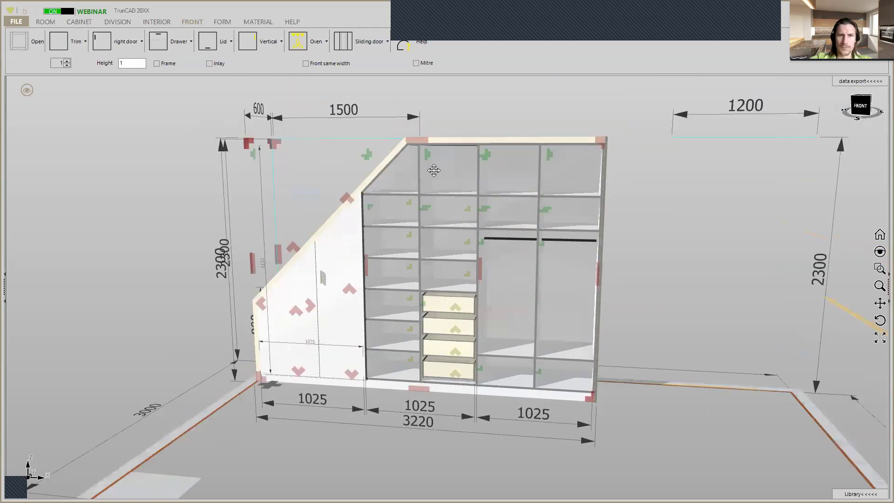
Step: Insert a right door over the top compartment of the middle section's right half
left_click(103, 42)
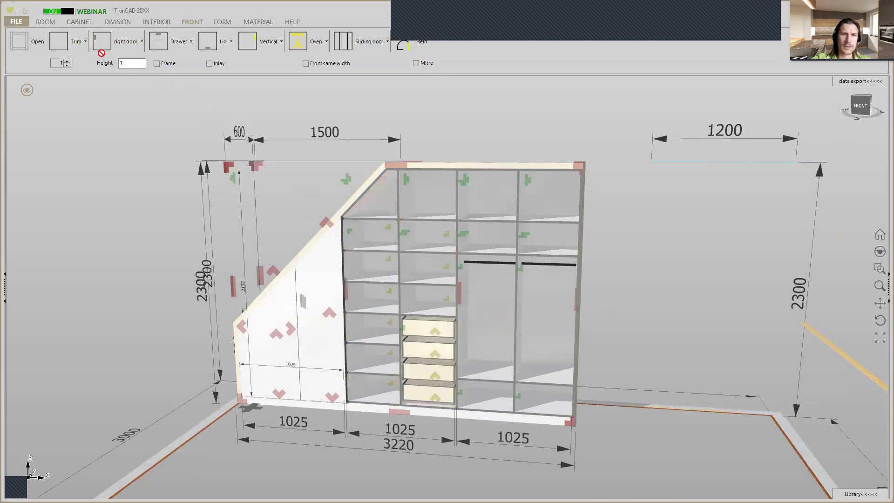
middle_click_drag(505, 241, 523, 241)
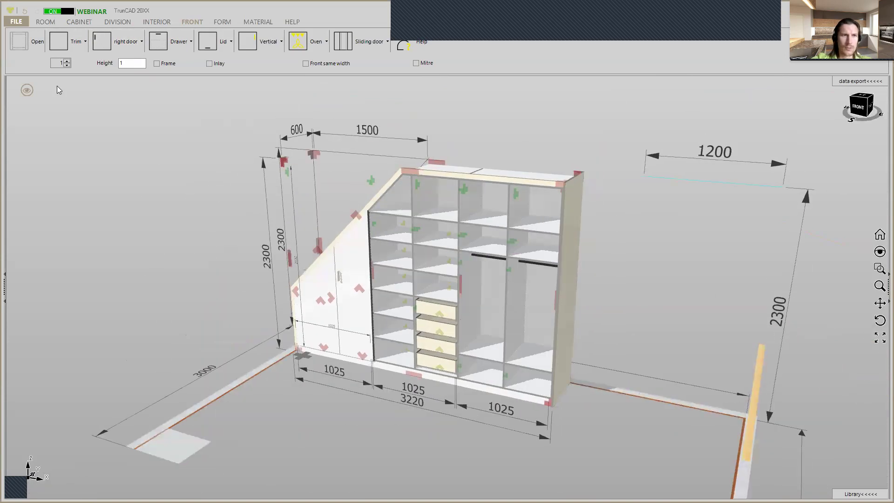
left_click_drag(104, 34, 536, 335)
left_click_drag(526, 269, 525, 256)
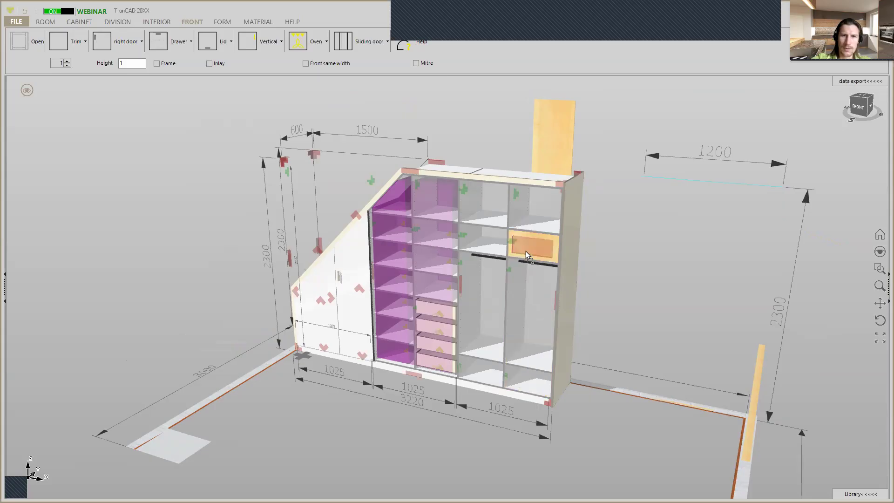
left_click_drag(527, 252, 444, 230)
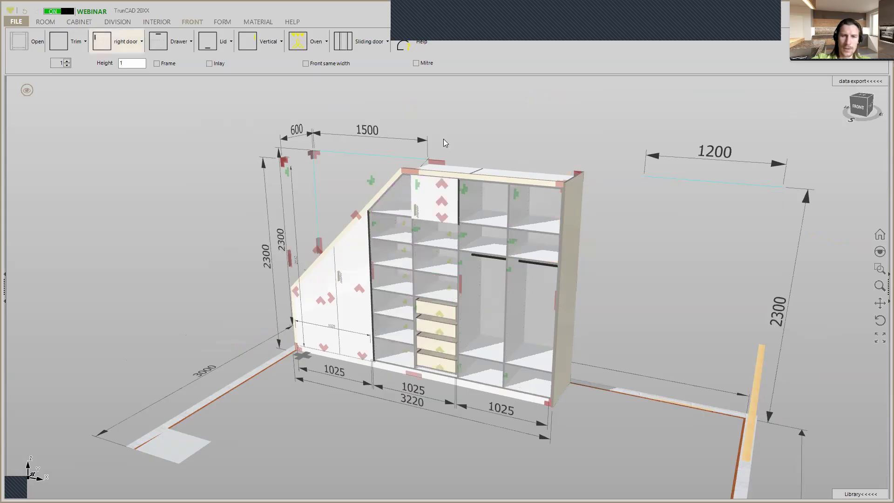
Step: Try a full-height right door over the middle section's sloped left half and delete it
left_click_drag(96, 42, 402, 197)
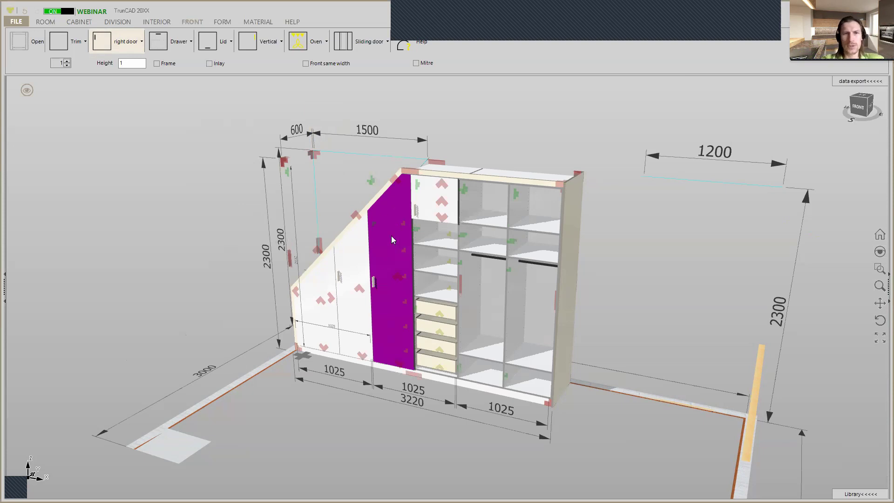
scroll(392, 279, "up", 2)
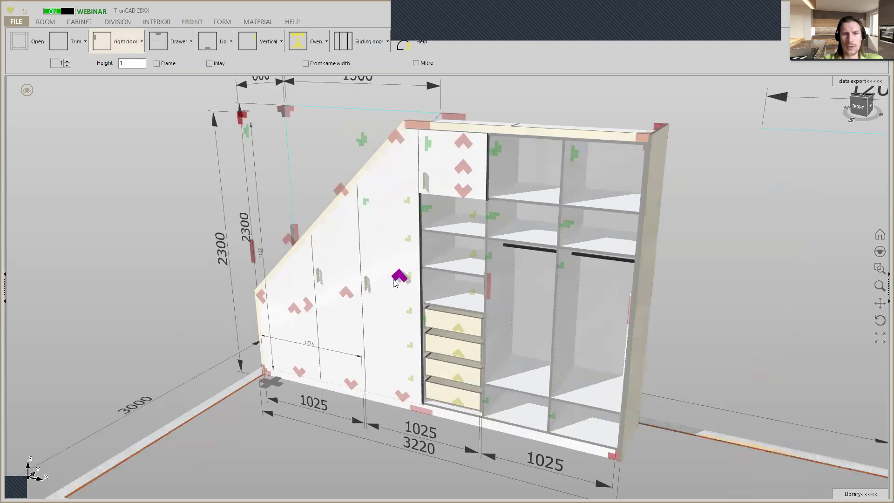
right_click(394, 277)
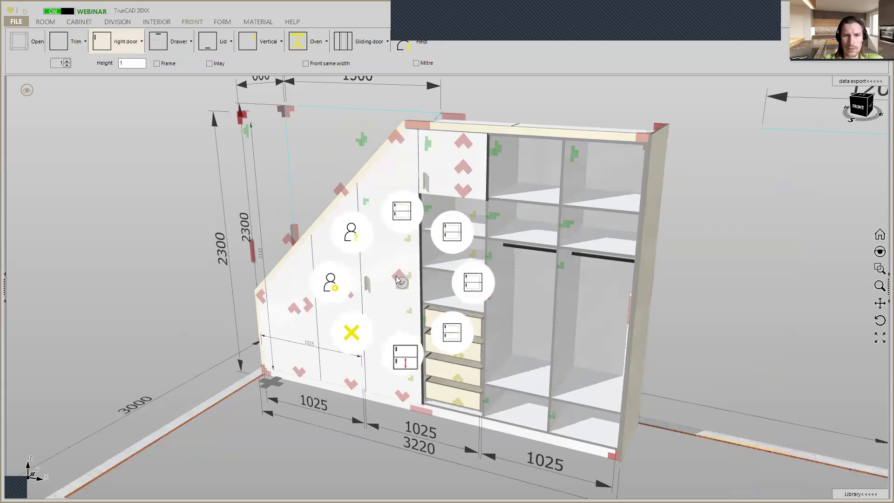
left_click(350, 333)
left_click(338, 330)
Step: Close only the sloped top compartment of the middle section's left half with a right door front
middle_click_drag(344, 149, 368, 137)
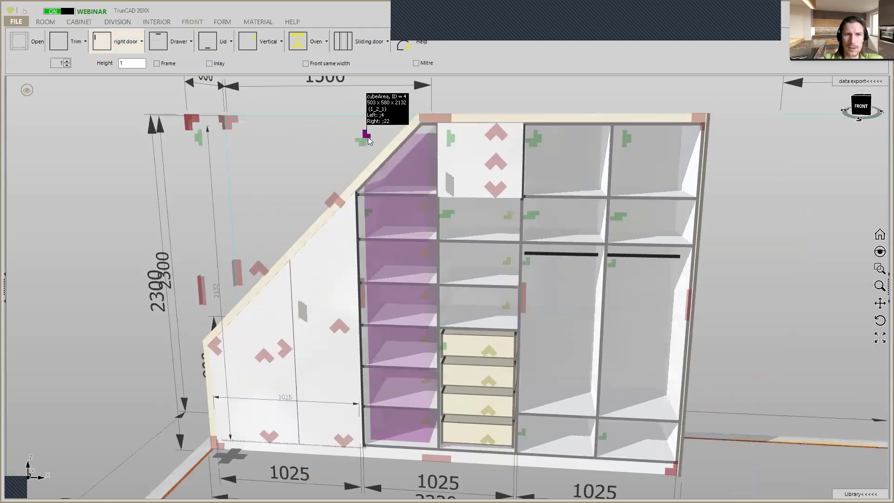
scroll(368, 136, "up", 3)
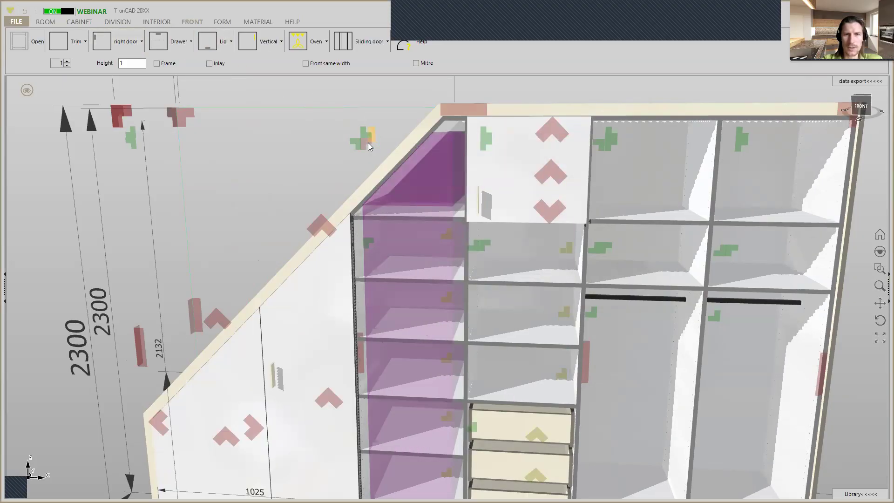
left_click(417, 182)
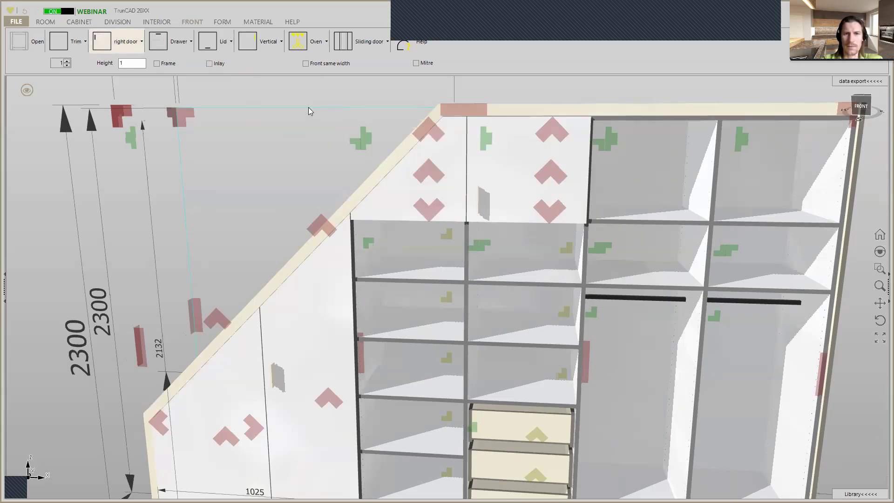
Step: Insert a full-height right door over the left half of the right section
scroll(283, 116, "down", 4)
mouse_move(373, 130)
middle_mouse_down()
mouse_move(357, 140)
mouse_move(366, 132)
middle_mouse_up()
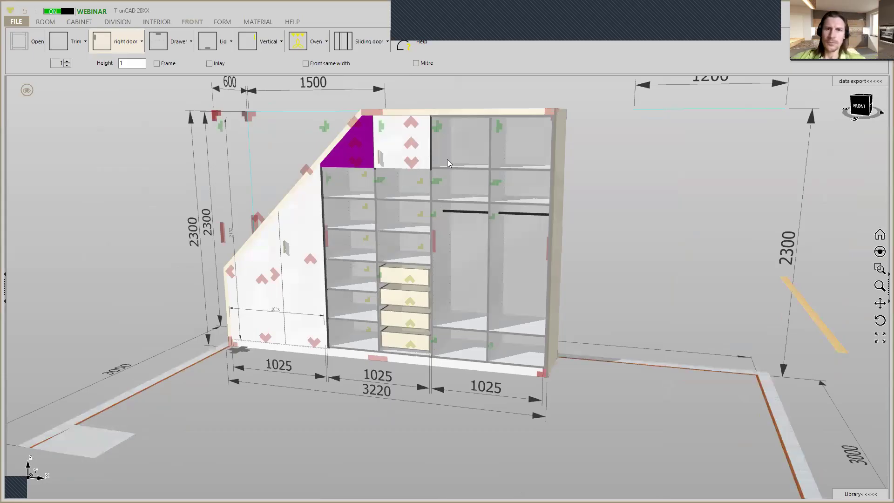
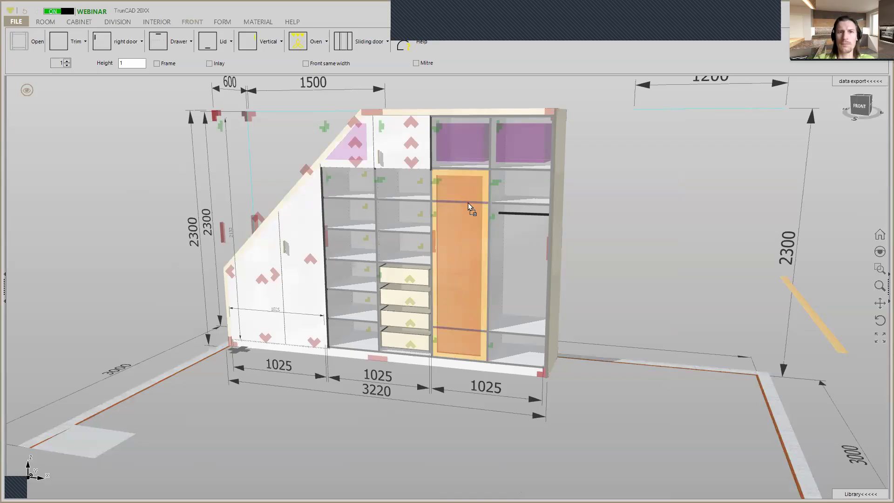
left_click(470, 168)
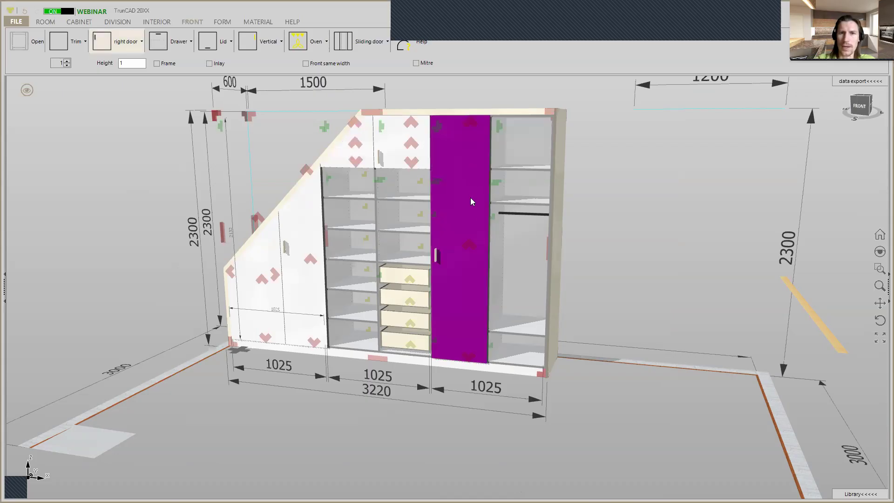
Step: Try a depth of division of 0 for the cabinet's grooved back panel and restore it to 1
middle_click_drag(595, 193, 423, 203)
scroll(419, 188, "down", 5)
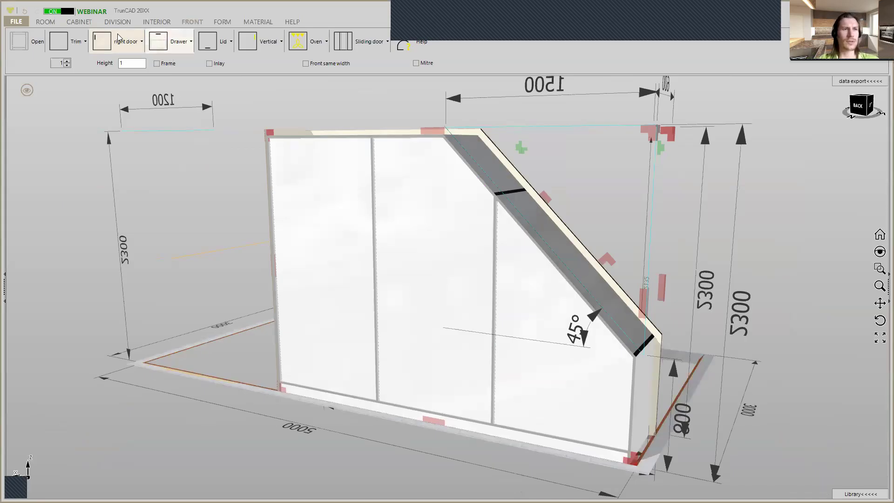
left_click(87, 24)
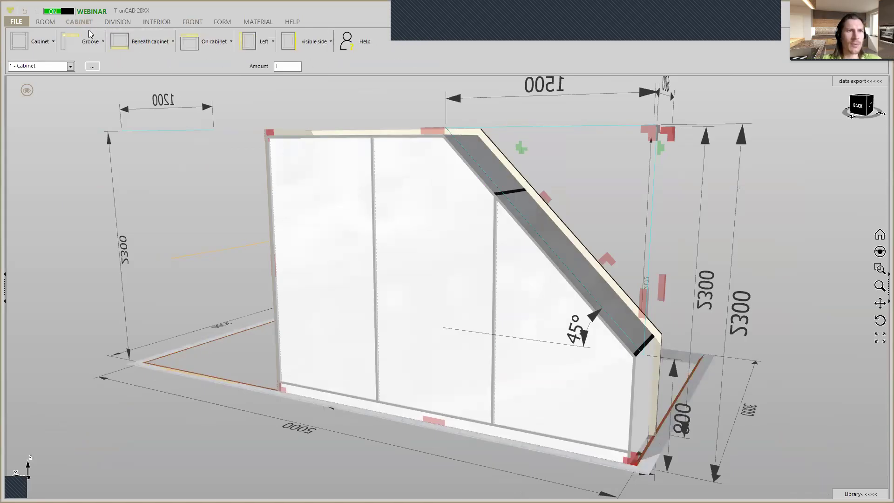
left_click(98, 44)
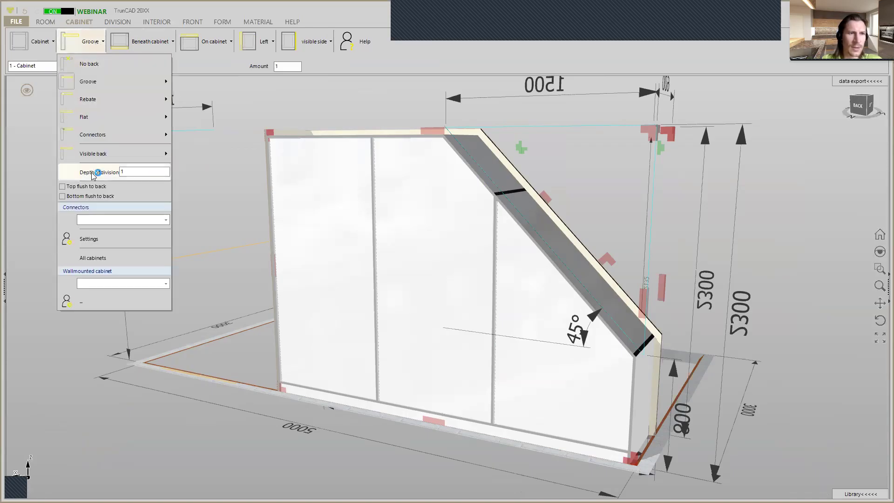
left_click(144, 171)
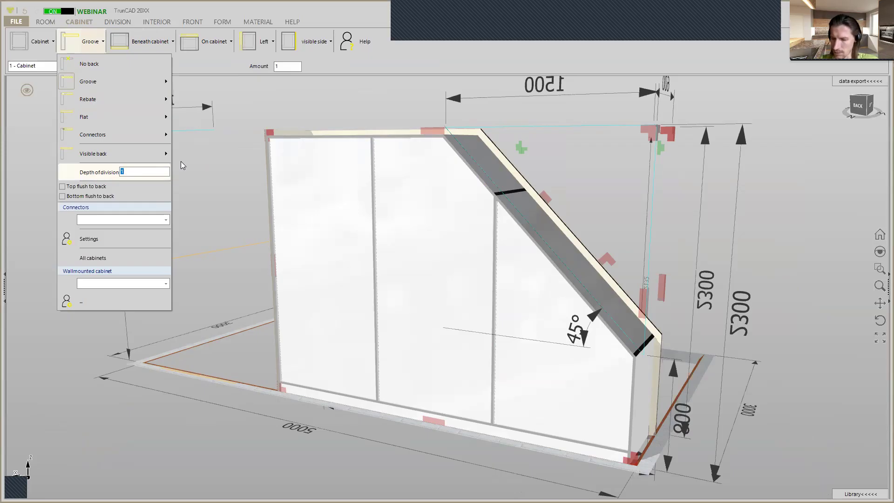
type("0")
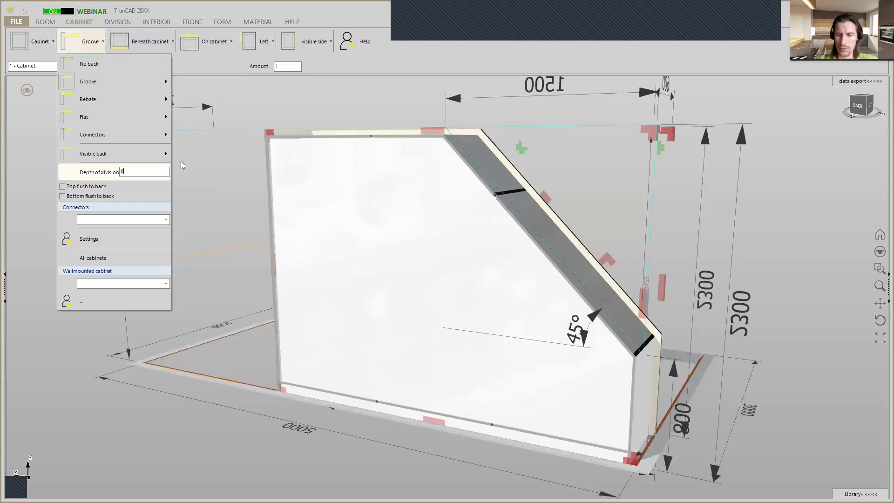
key("BackSpace")
type("1")
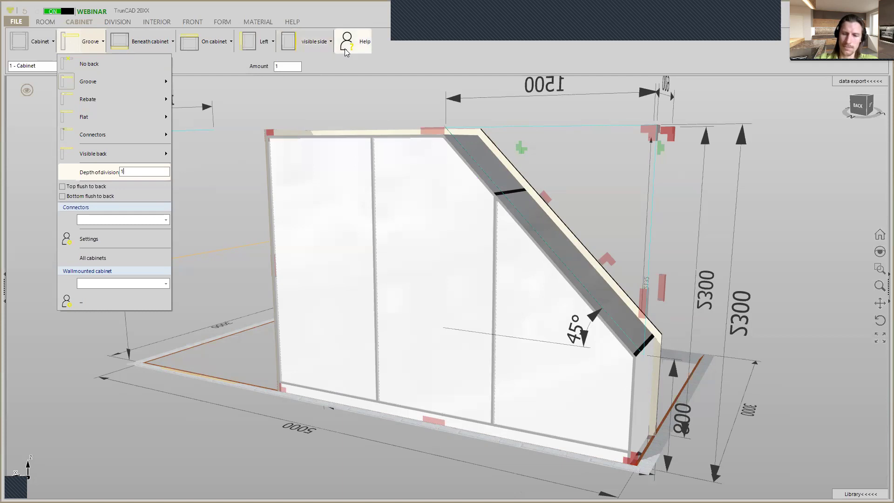
Step: Try depths of division of 2, 3 and 4 on the cabinet's back panel and inspect the back
key("BackSpace")
type("2")
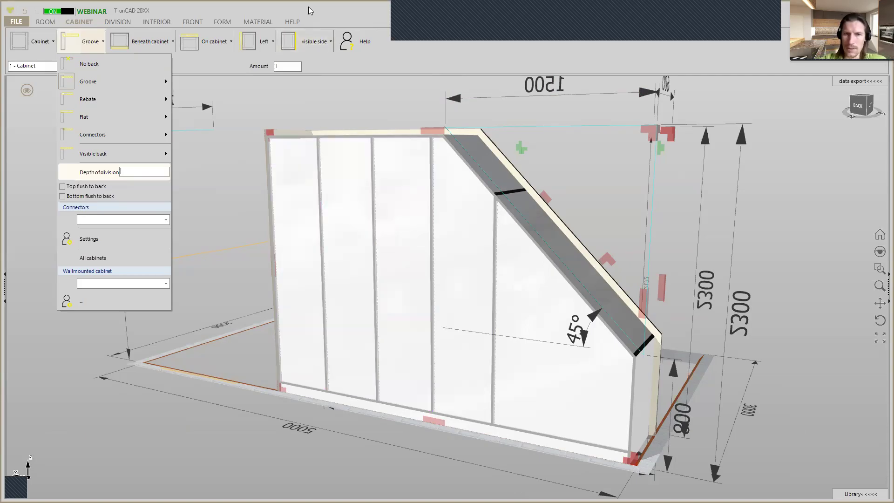
type("3")
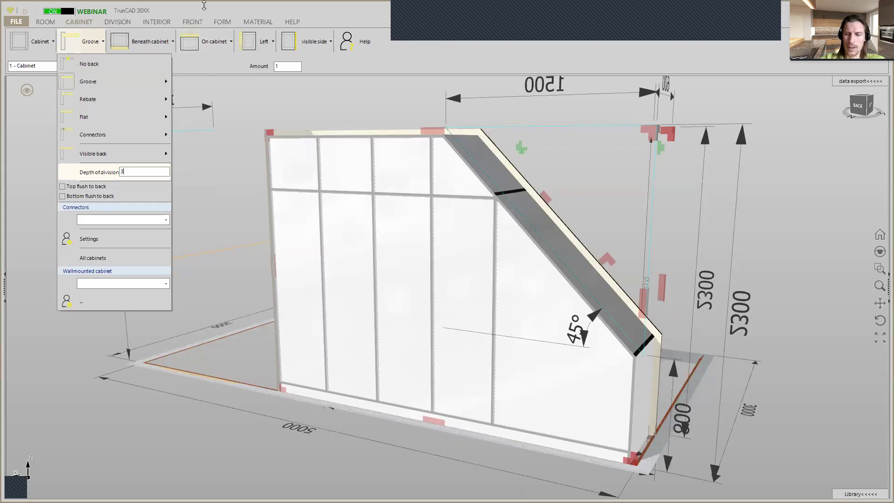
key("BackSpace")
type("4")
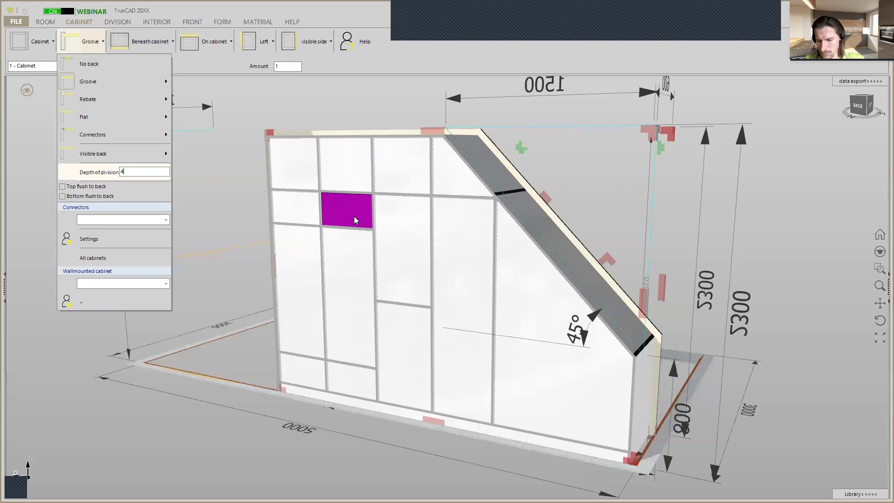
left_click(241, 176)
middle_click_drag(241, 176, 241, 185)
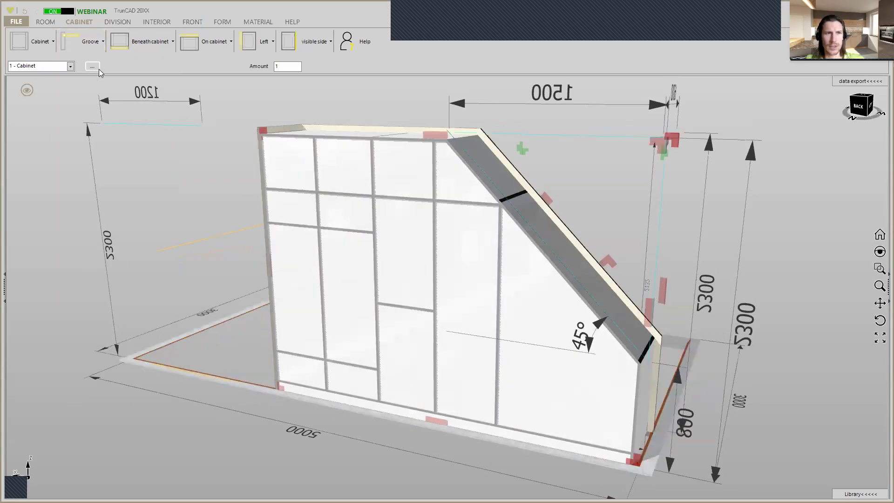
Step: Set the back panel's depth of division to 3 and check the joint at the sloped side
left_click(81, 41)
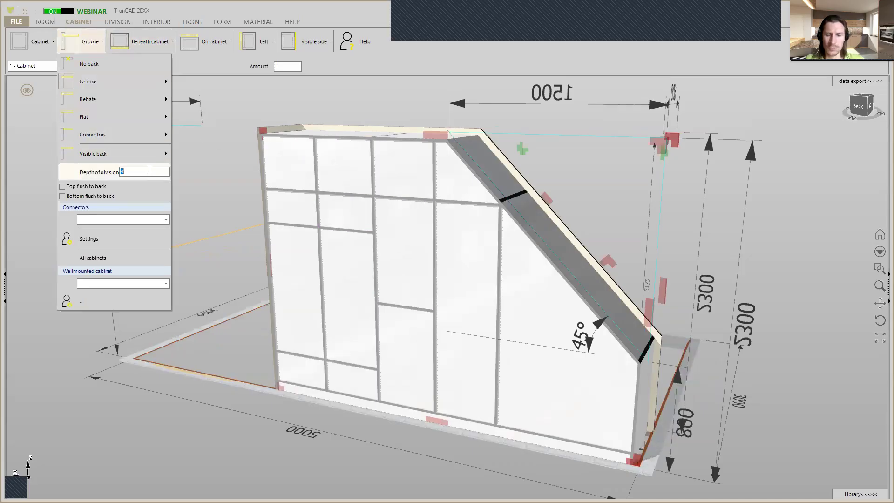
type("3")
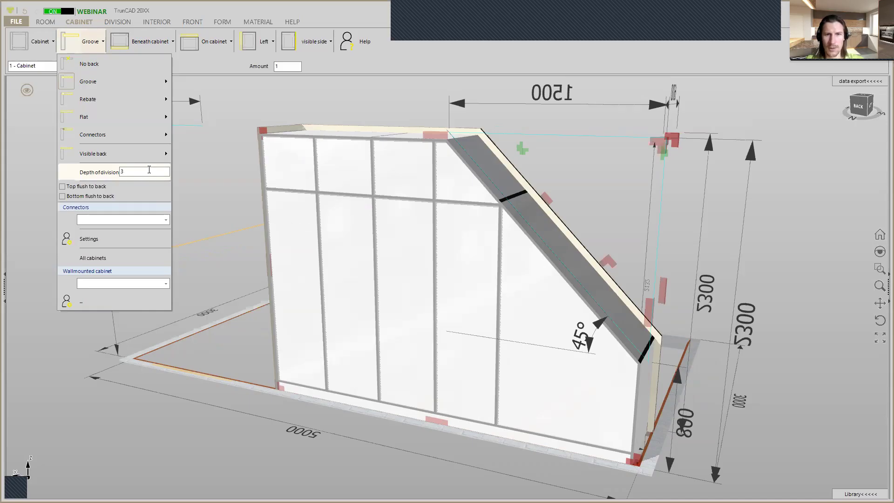
scroll(474, 201, "up", 5)
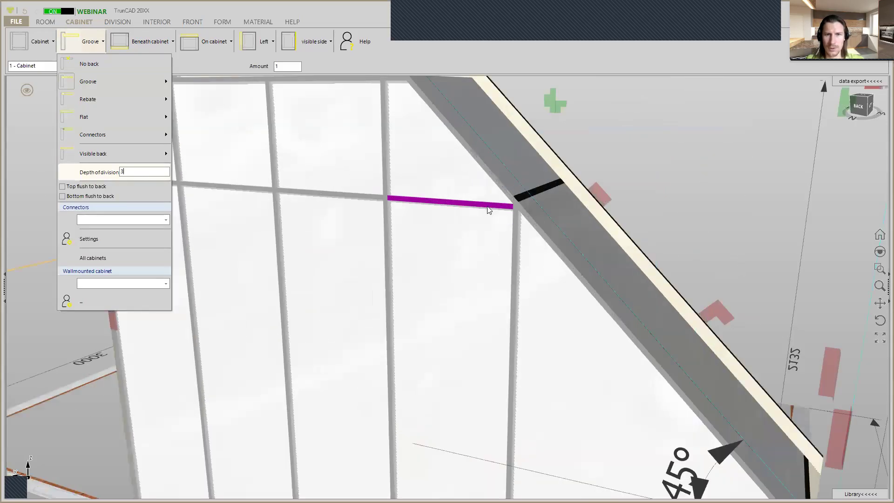
scroll(505, 199, "down", 2)
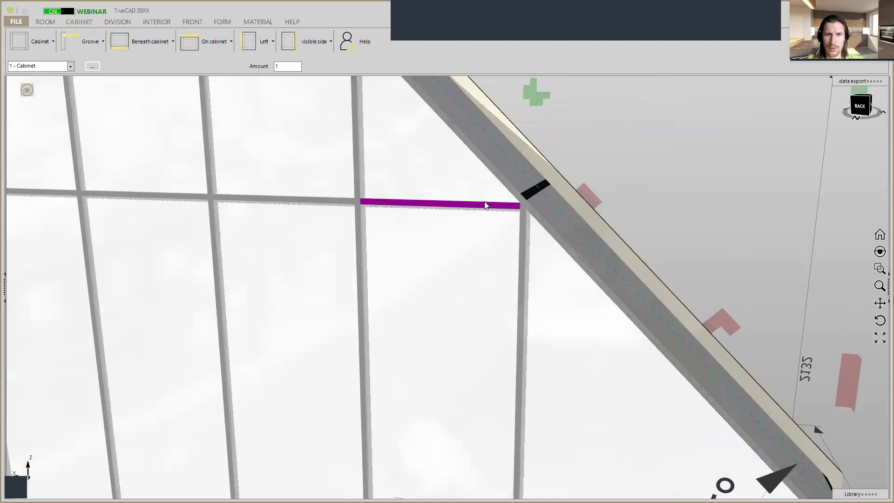
scroll(485, 201, "down", 4)
Step: Delete the full-height right door over the left half of the right section
middle_click_drag(430, 205, 608, 203)
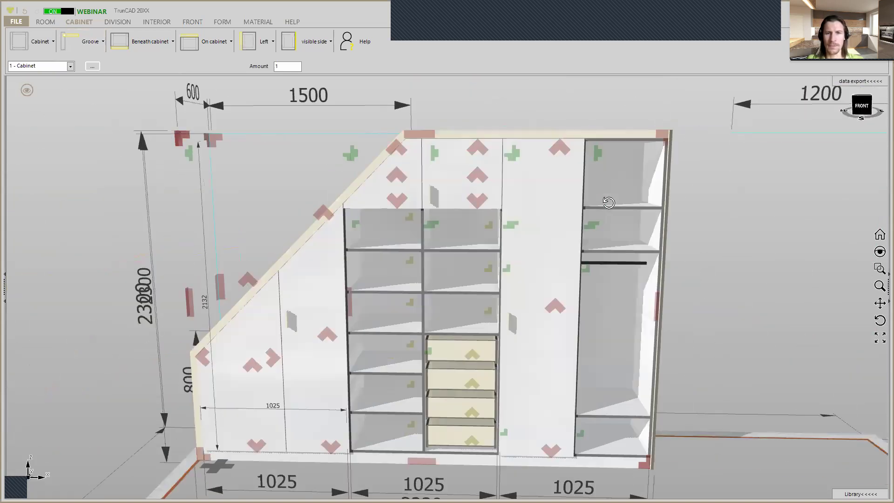
scroll(581, 203, "down", 1)
scroll(581, 205, "up", 1)
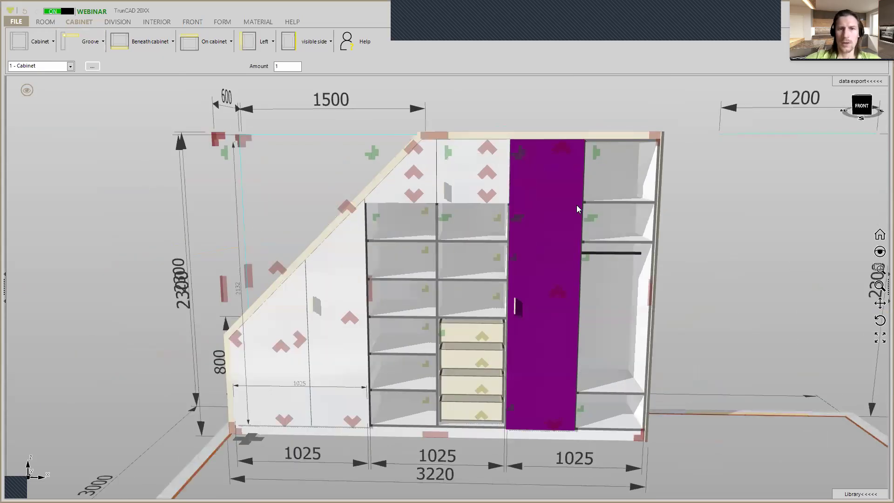
left_click(564, 295)
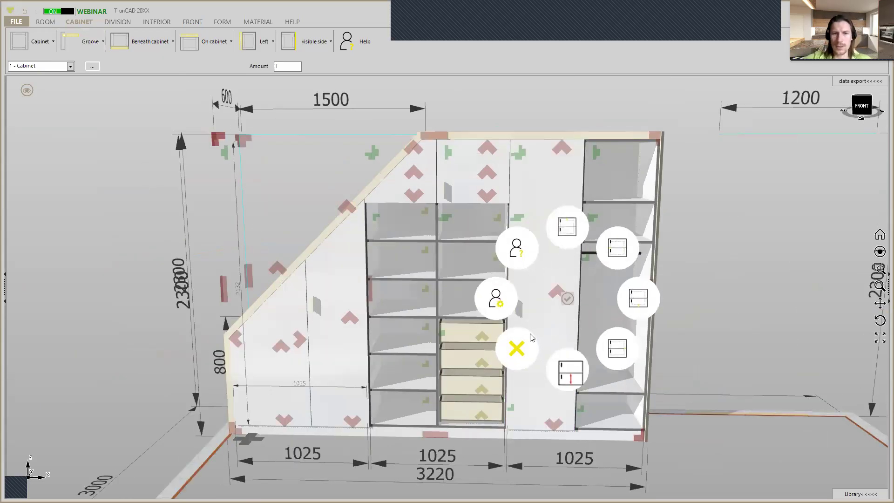
left_click(525, 347)
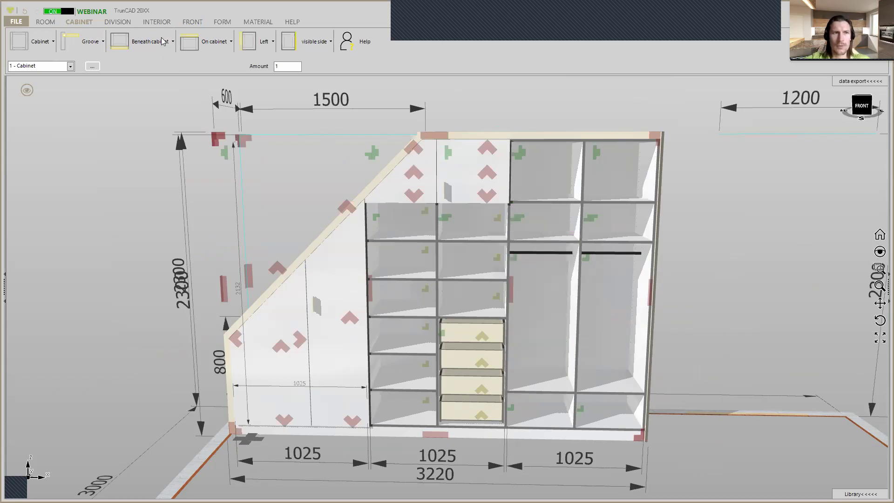
Step: Close the right section's right half with one right door over the top compartment and another over the compartments below
left_click(193, 23)
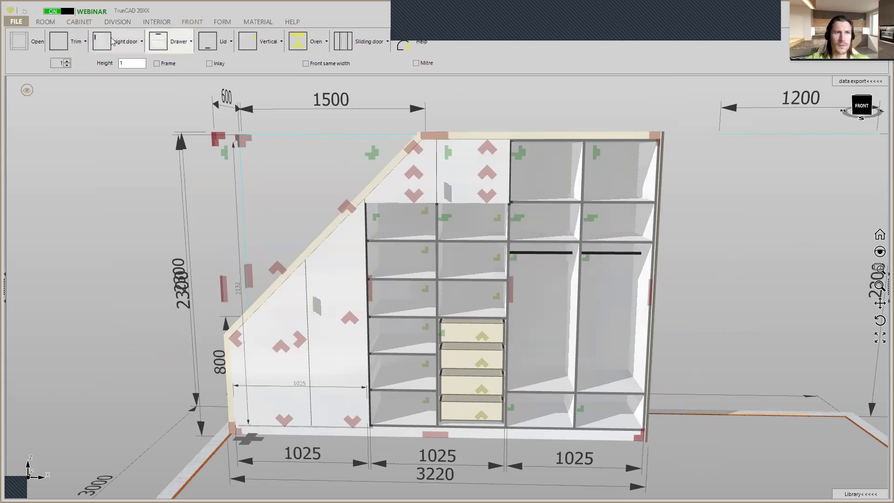
left_click_drag(101, 41, 593, 157)
left_click_drag(115, 45, 619, 239)
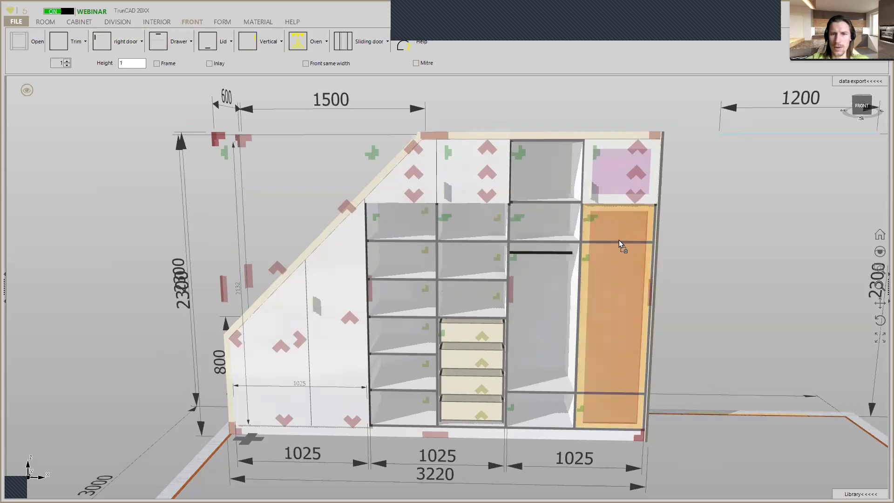
left_click_drag(707, 240, 707, 240)
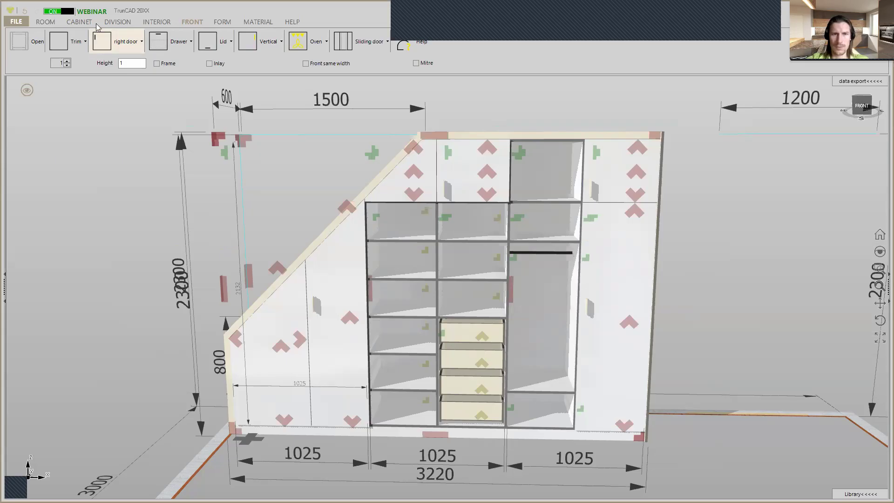
Step: Insert one right door over the shelves and drawers below the top door in the middle section's right half
left_click_drag(105, 49, 472, 247)
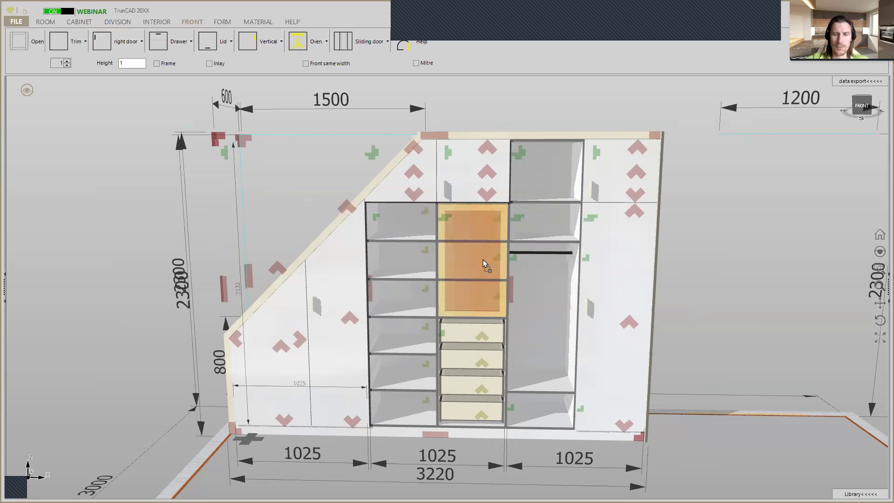
mouse_move(483, 259)
left_mouse_down()
mouse_move(482, 241)
mouse_move(480, 265)
left_mouse_up()
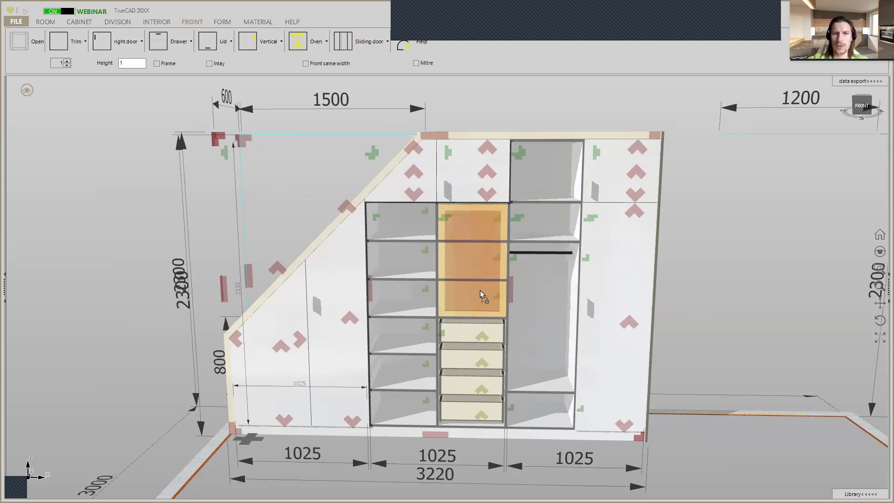
mouse_move(484, 311)
left_mouse_down()
mouse_move(487, 329)
mouse_move(487, 320)
left_mouse_up()
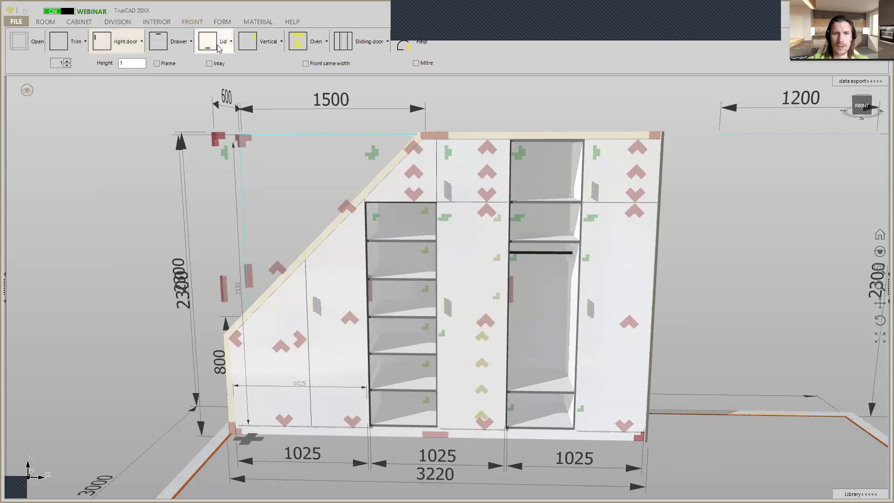
Step: Choose the left door front type and insert it over the top compartment of the right section's left half
left_click(128, 42)
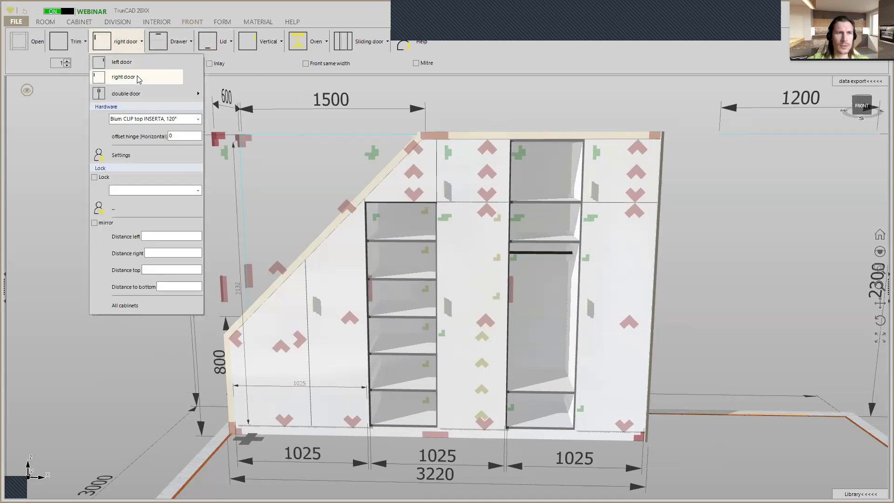
left_click(135, 65)
left_click_drag(111, 43, 462, 137)
left_click_drag(532, 169, 534, 169)
Step: Try a left door over the shelves of the middle section's left half and delete it
left_click_drag(120, 47, 401, 242)
left_click_drag(394, 274, 354, 201)
left_click(413, 236)
middle_click_drag(414, 236, 409, 216)
mouse_move(414, 271)
middle_mouse_down()
mouse_move(405, 267)
mouse_move(411, 277)
mouse_move(401, 284)
mouse_move(397, 275)
mouse_move(403, 282)
middle_mouse_up()
left_click(412, 292)
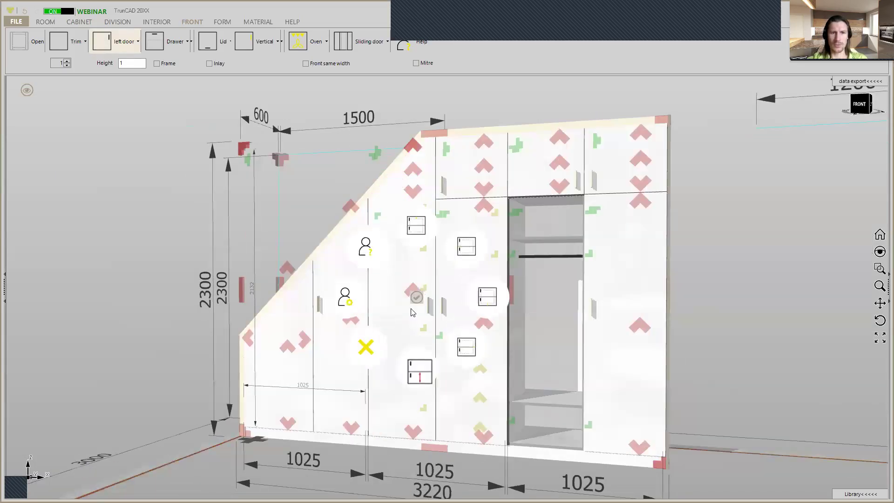
left_click(371, 350)
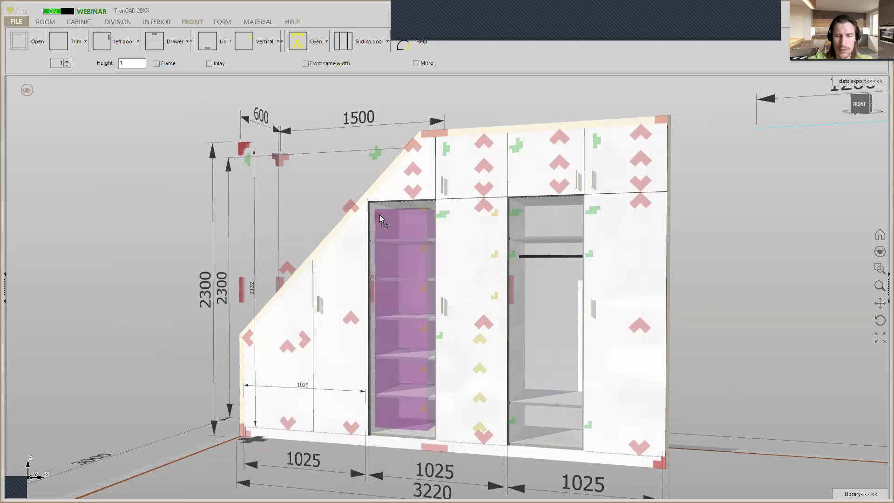
Step: Insert a left door over the middle section's left half below the sloped top front and check the gap between them
left_click(367, 242)
scroll(429, 191, "up", 3)
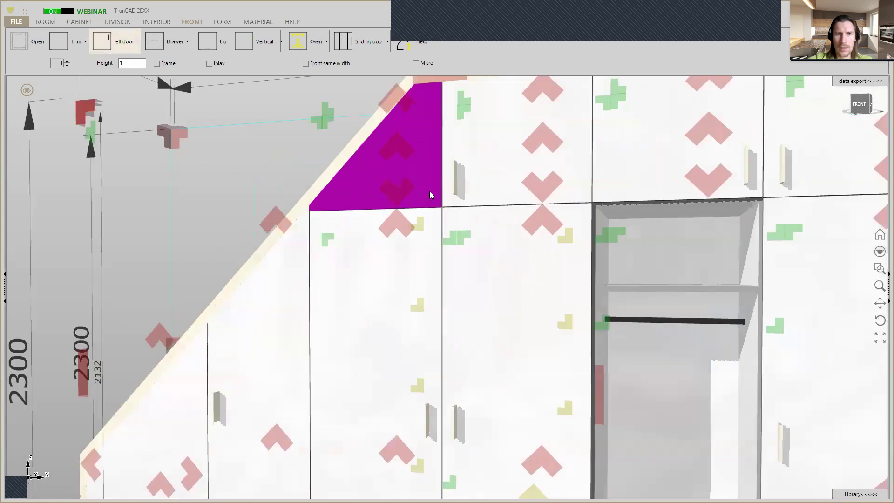
scroll(429, 191, "up", 2)
scroll(442, 208, "up", 3)
scroll(442, 208, "up", 2)
middle_click_drag(448, 239, 432, 230)
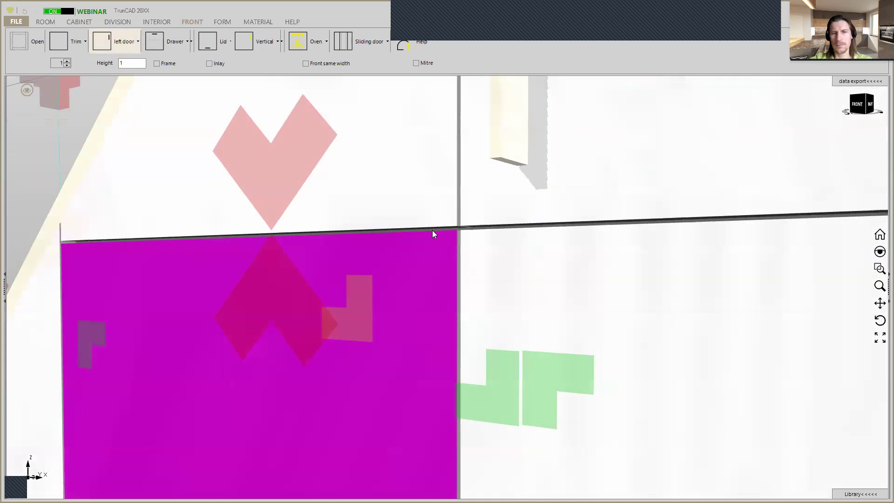
Step: Insert a left door over all compartments below the top door in the right section's left half
scroll(432, 230, "down", 10)
mouse_move(471, 279)
middle_mouse_down()
mouse_move(500, 278)
mouse_move(486, 284)
middle_mouse_up()
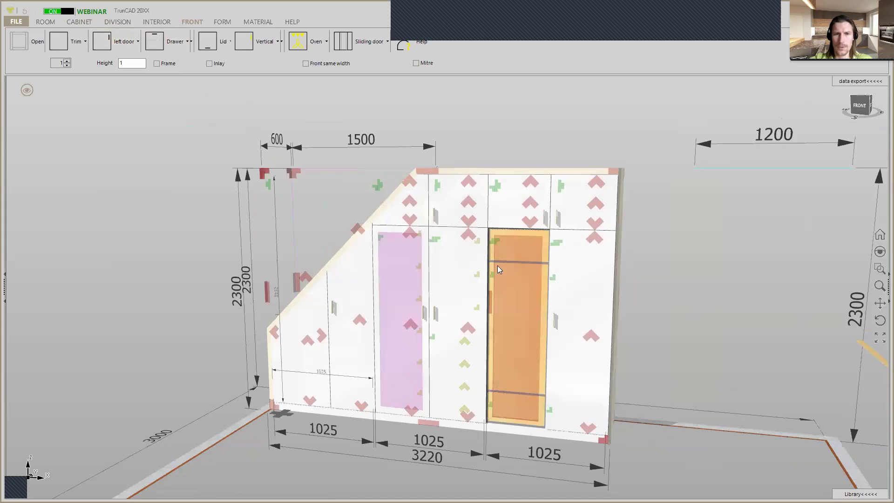
left_click(385, 266)
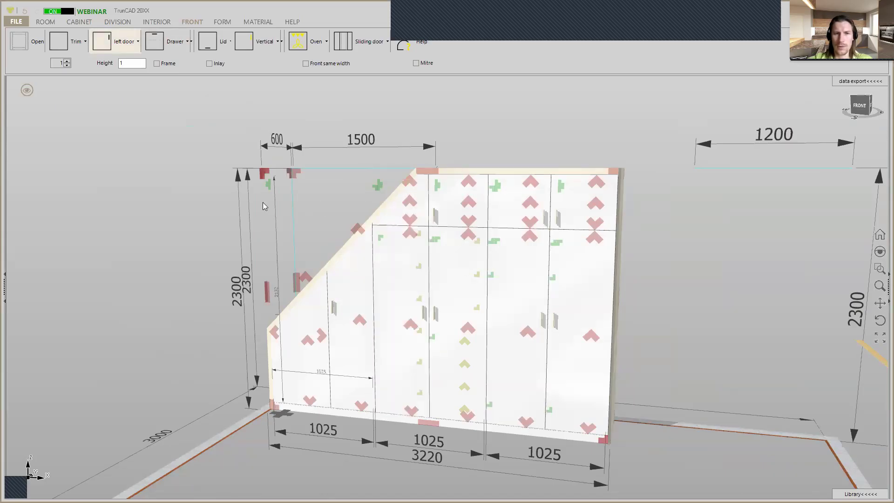
Step: Display the cabinet with its doors swung open and switch the display to hidden door fronts
left_click_drag(336, 206, 299, 206)
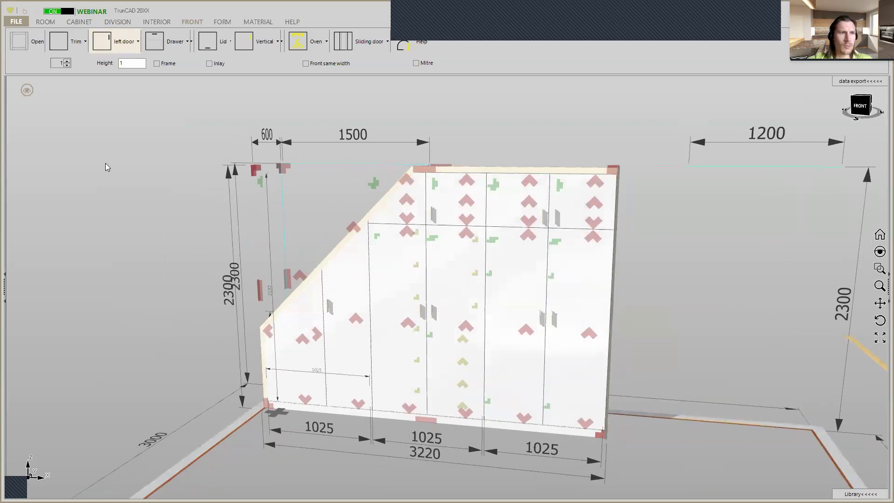
left_click(28, 93)
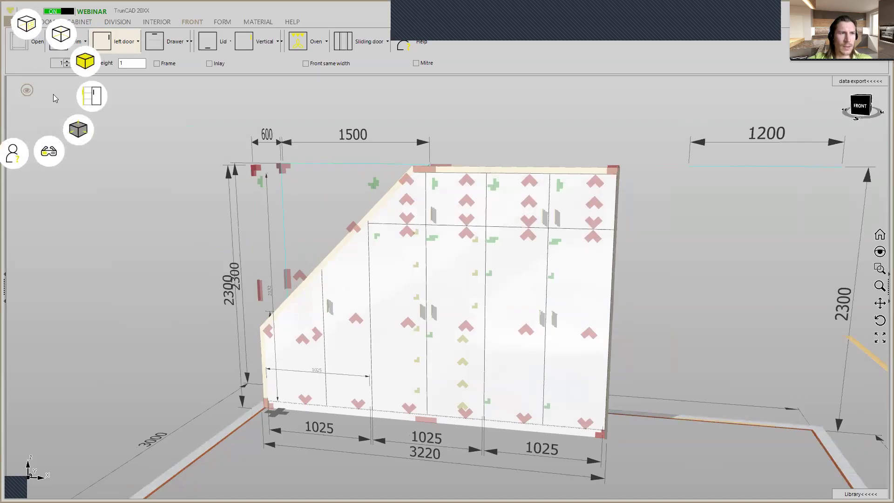
left_click(95, 100)
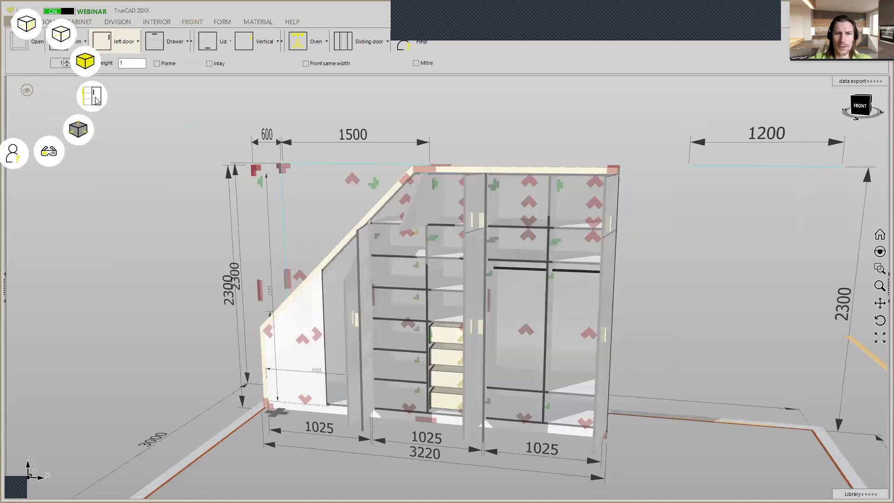
left_click(95, 100)
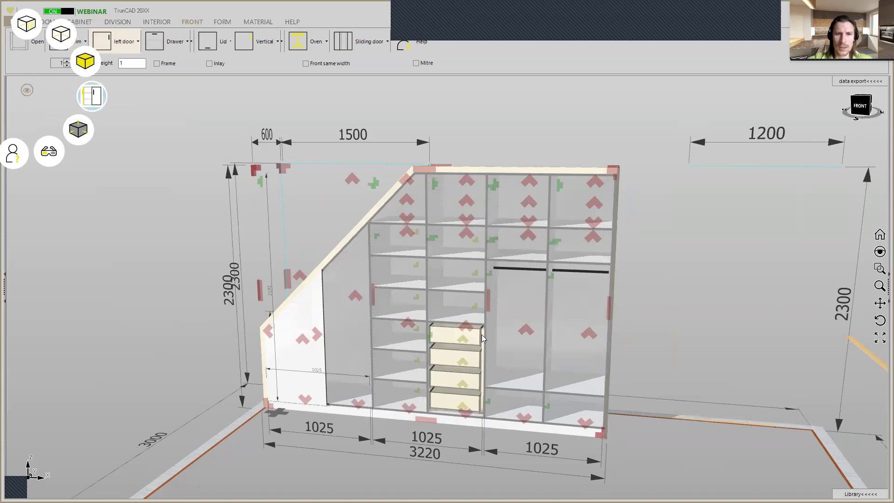
Step: Offset the interior of the four-drawer compartment in the right half of the cabinet's middle section
scroll(482, 334, "up", 5)
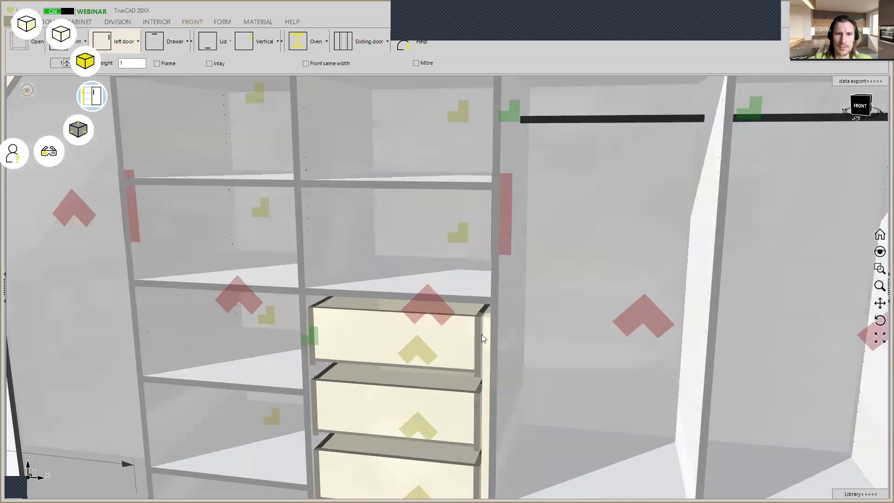
scroll(481, 334, "down", 1)
scroll(482, 334, "up", 3)
mouse_move(481, 334)
middle_mouse_down()
mouse_move(526, 334)
mouse_move(406, 330)
middle_mouse_up()
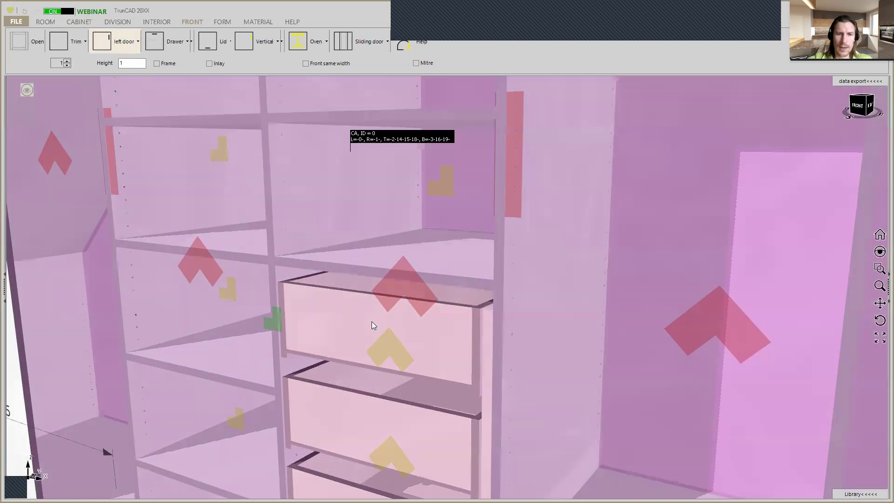
scroll(234, 253, "down", 5)
scroll(328, 384, "up", 3)
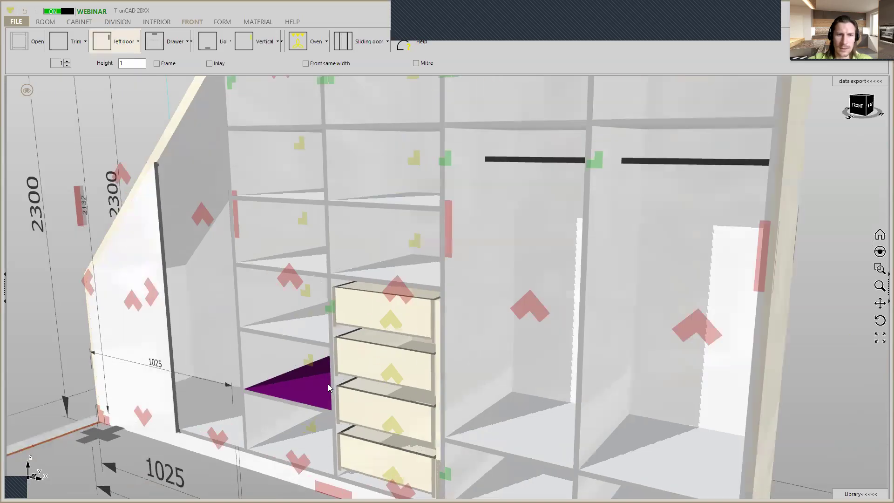
scroll(339, 259, "up", 2)
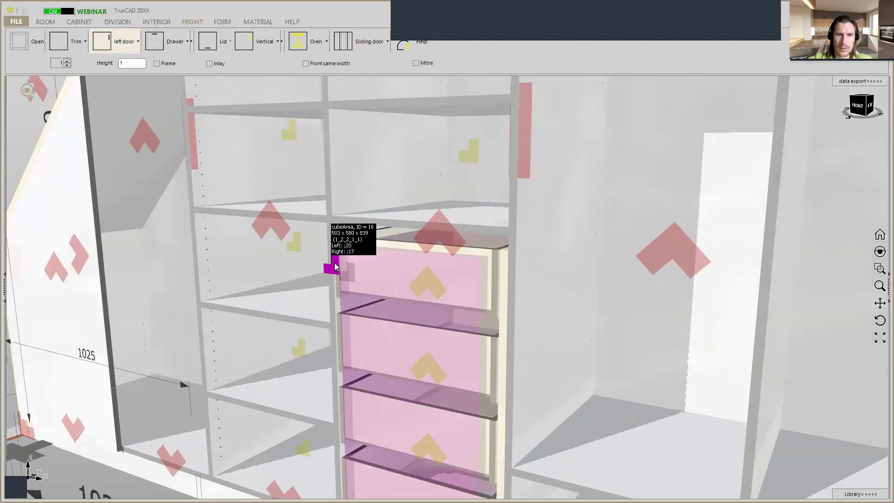
scroll(335, 267, "down", 3)
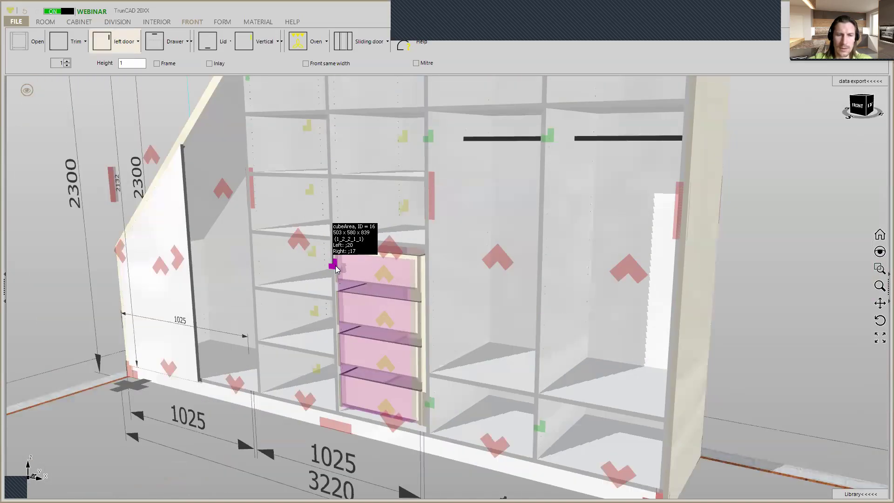
right_click(337, 269)
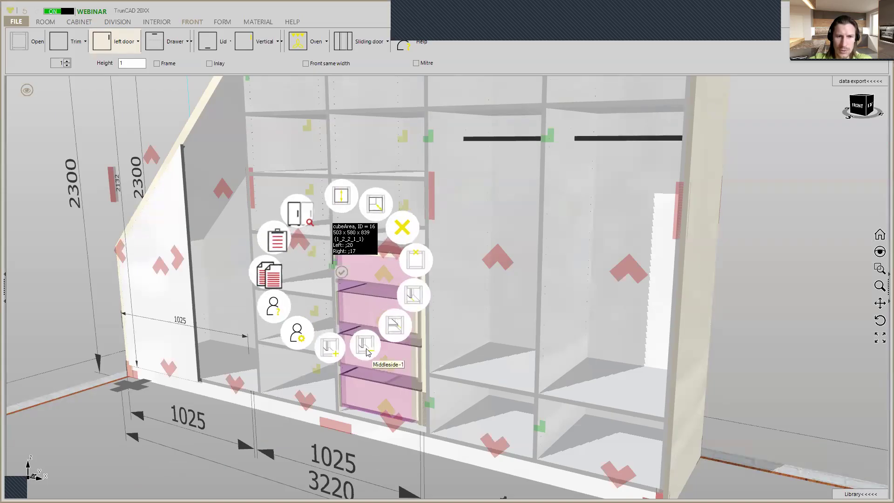
left_click(390, 328)
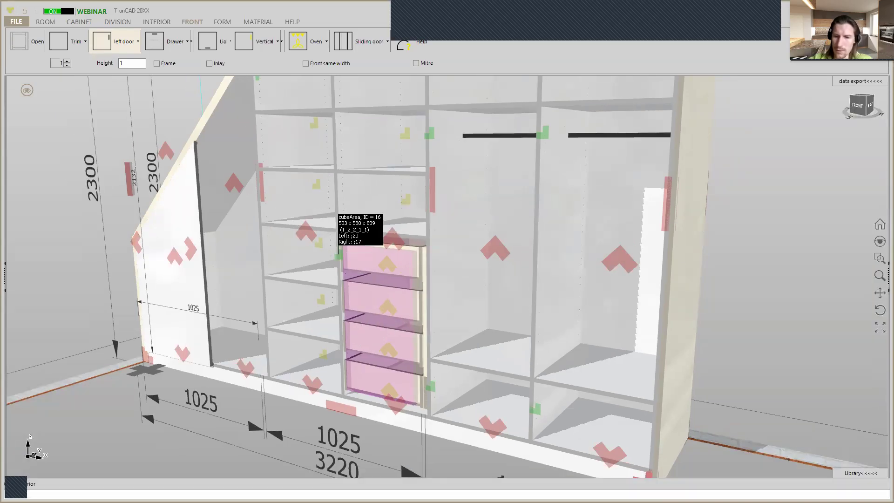
left_click(390, 327)
Step: Apply an offset to the full shelf-and-drawer area below the fixed top shelf in the middle section's right half
scroll(343, 261, "up", 5)
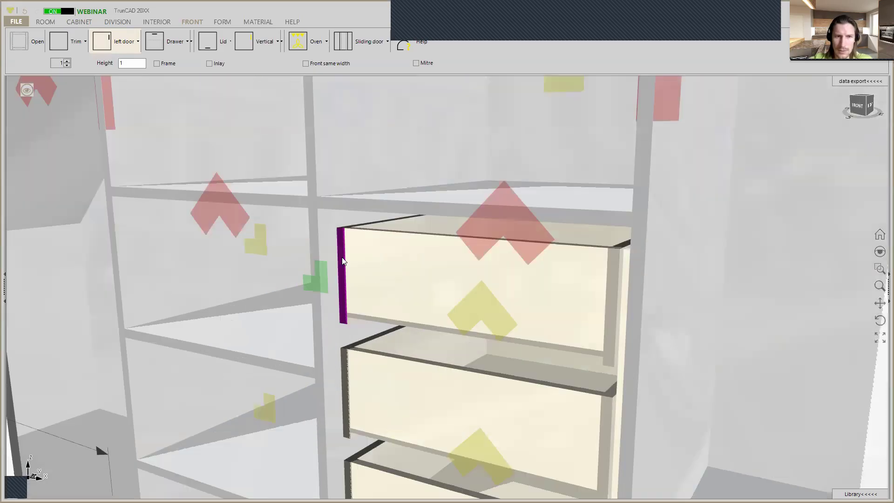
middle_click_drag(363, 262, 359, 226)
scroll(340, 264, "down", 8)
scroll(341, 265, "down", 2)
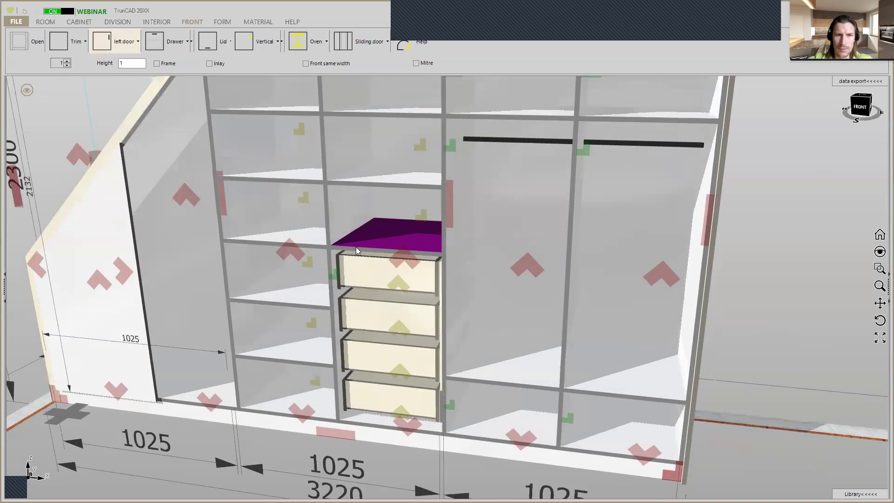
scroll(356, 247, "up", 3)
scroll(305, 244, "up", 1)
scroll(306, 243, "down", 4)
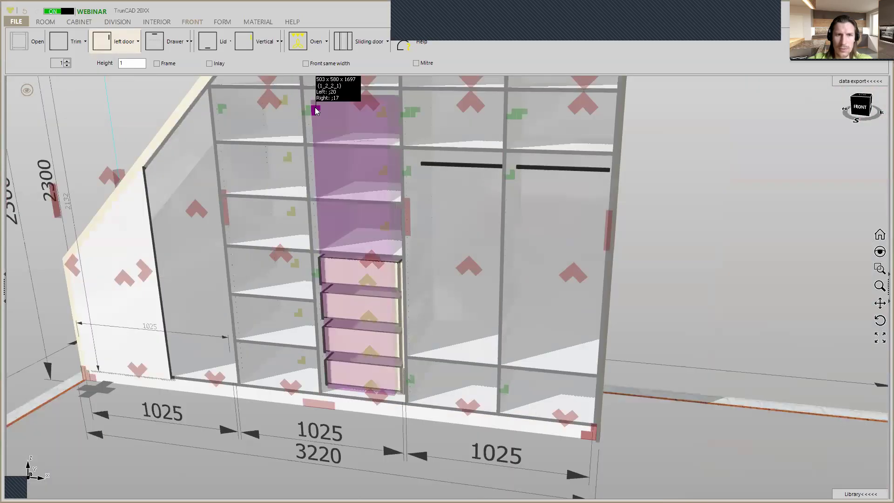
right_click(316, 111)
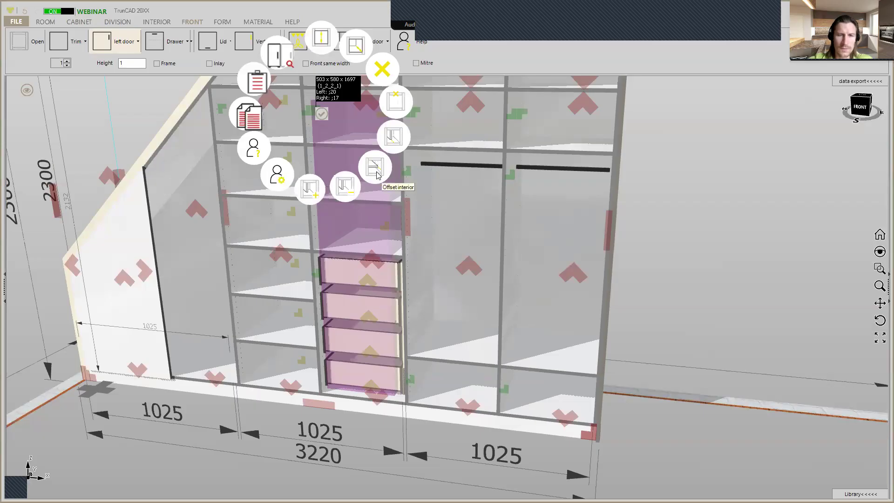
left_click(392, 141)
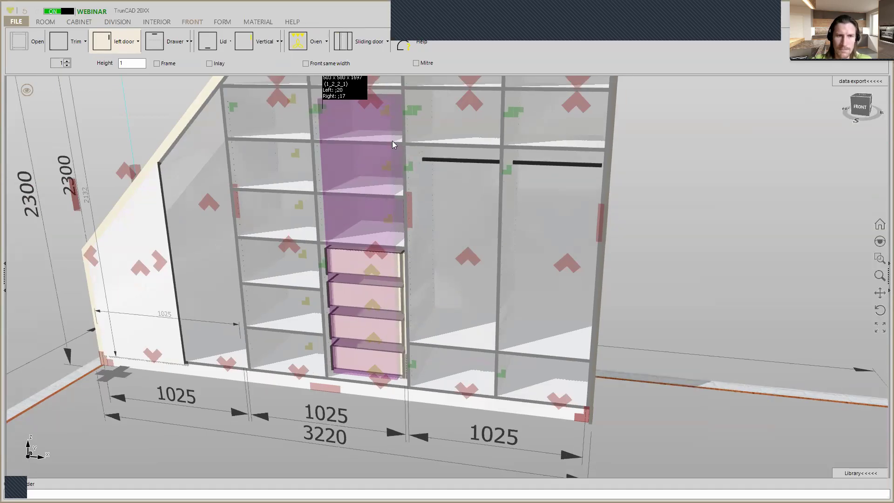
key("Return")
Step: Inspect the offset shelves above the drawers and try to offset the interior of the middle section's left shelf column
scroll(317, 248, "up", 6)
middle_click_drag(322, 257, 307, 246)
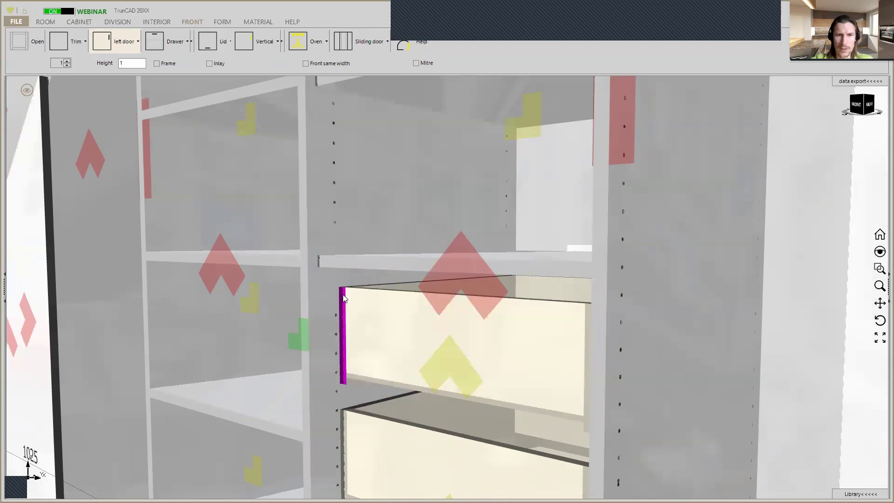
scroll(340, 294, "down", 5)
scroll(343, 296, "down", 4)
mouse_move(343, 296)
middle_mouse_down()
mouse_move(339, 307)
mouse_move(367, 303)
middle_mouse_up()
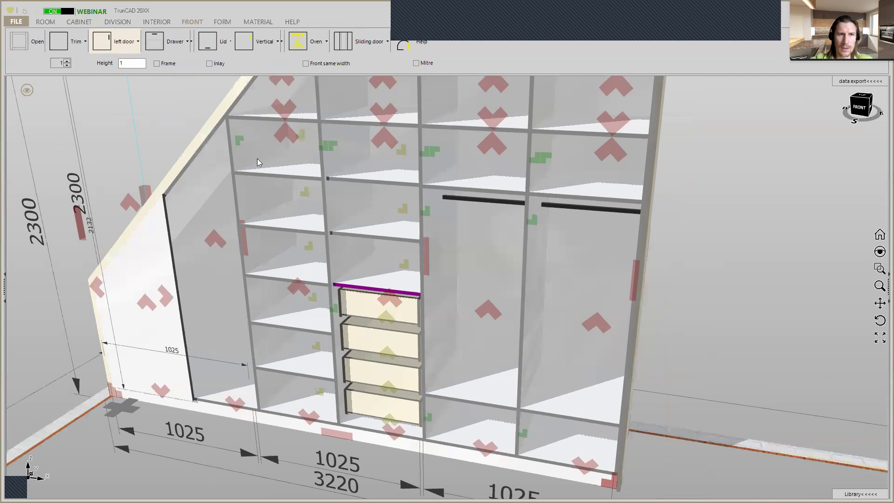
right_click(241, 140)
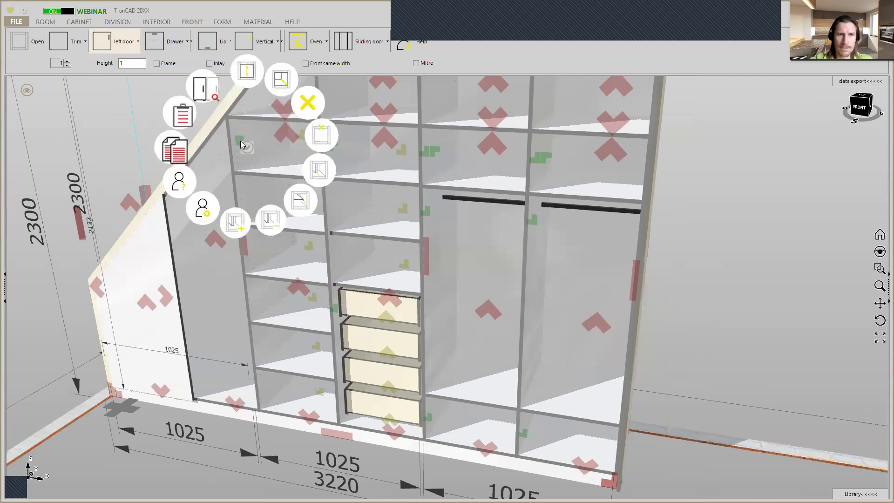
left_click(302, 205)
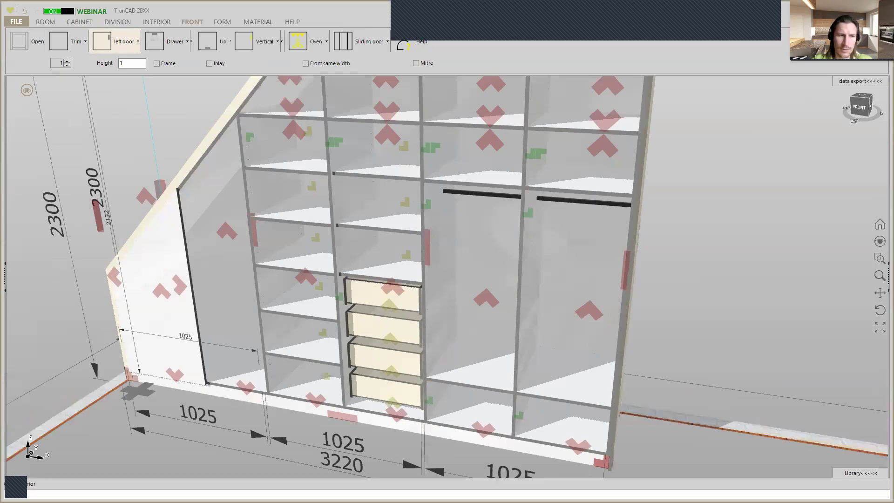
scroll(305, 173, "up", 3)
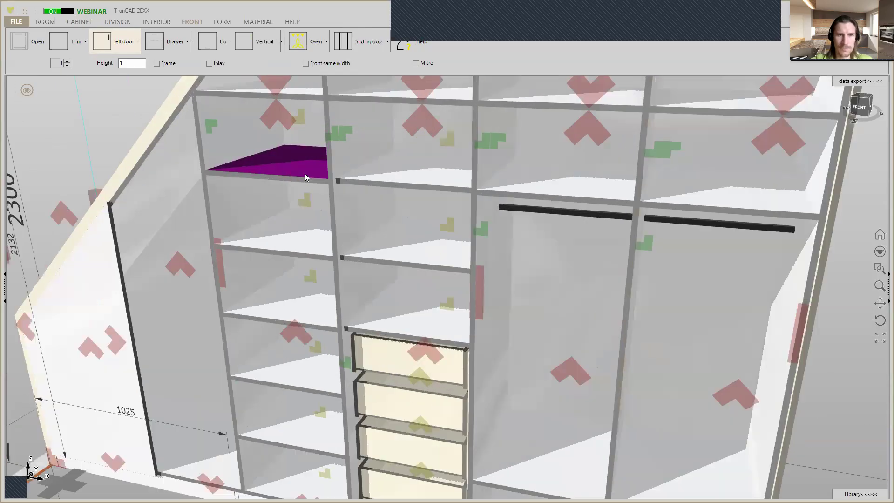
scroll(298, 176, "up", 2)
scroll(213, 125, "down", 4)
middle_click_drag(211, 126, 219, 129)
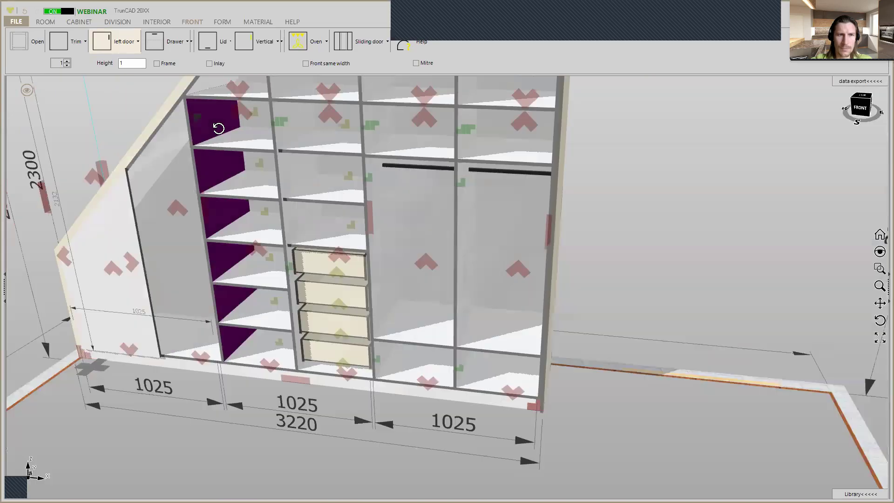
Step: Offset the interior of the whole shelf column in the middle section's left half and inspect the shelf ends
left_click(199, 118)
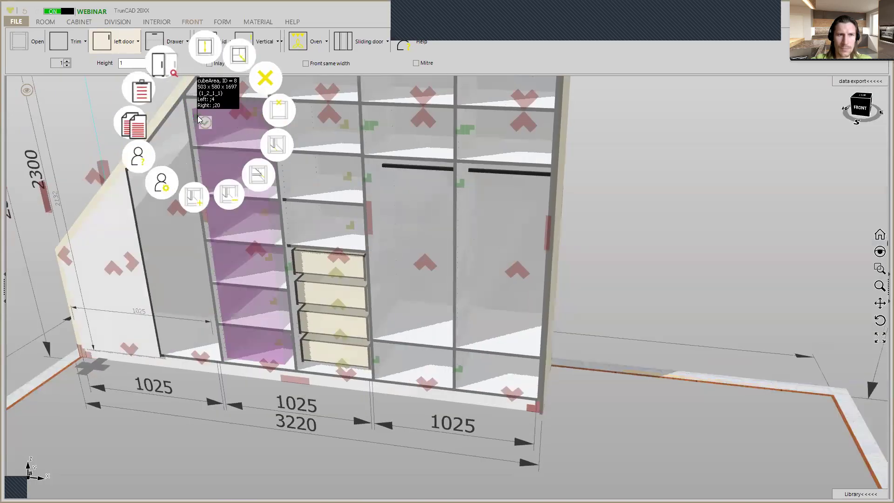
left_click(262, 187)
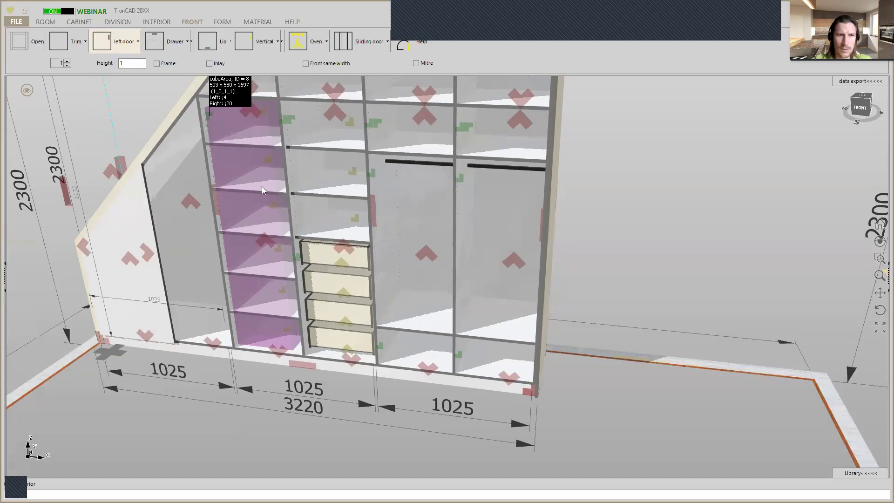
scroll(211, 136, "up", 5)
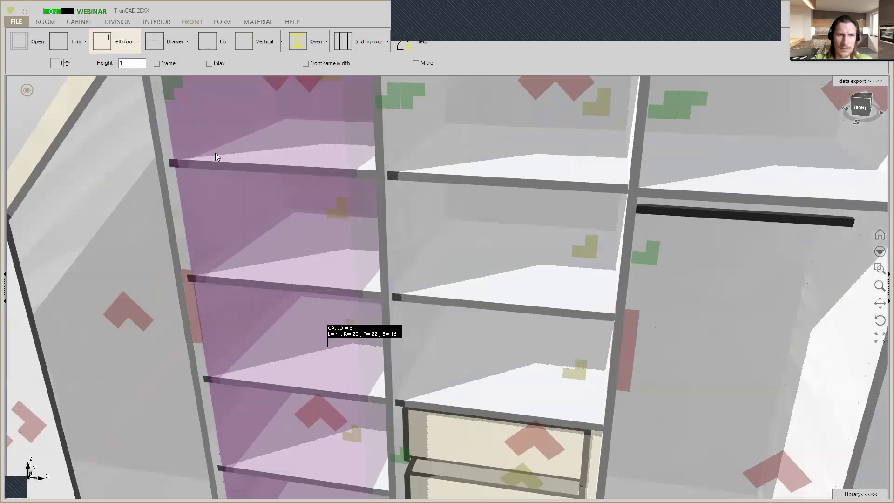
scroll(216, 155, "down", 5)
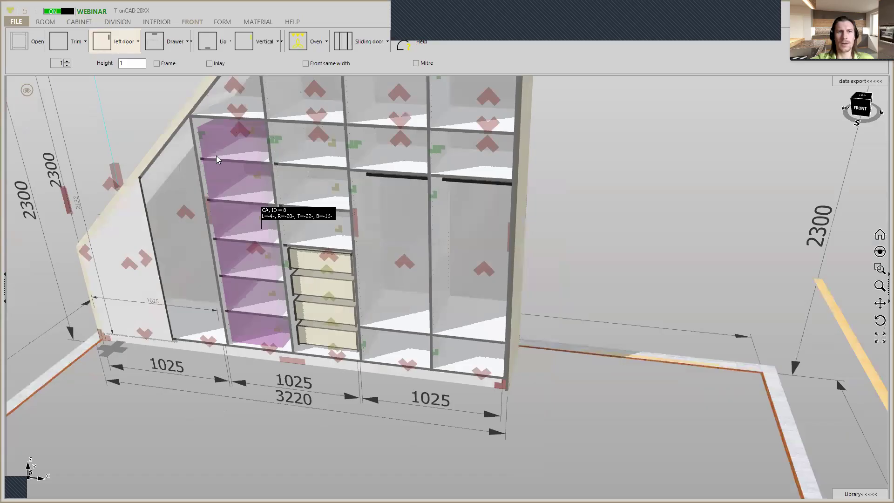
Step: Display the cabinet's door fronts again and view the closed cabinet from the front and right side
scroll(227, 158, "down", 2)
middle_click_drag(228, 158, 295, 251)
left_click(27, 90)
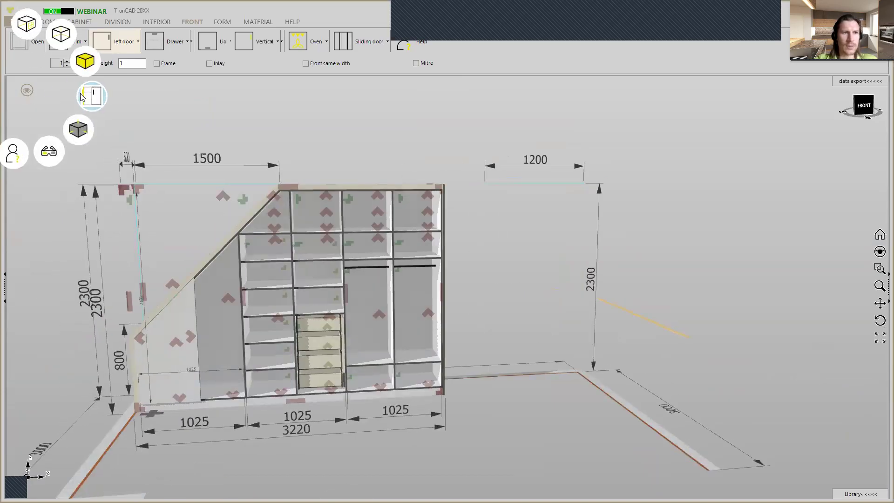
left_click(89, 98)
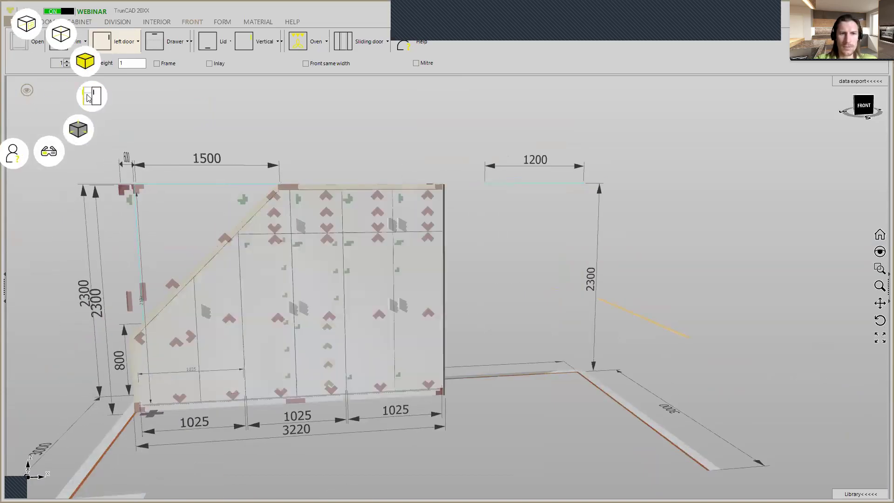
middle_click_drag(493, 201, 456, 221)
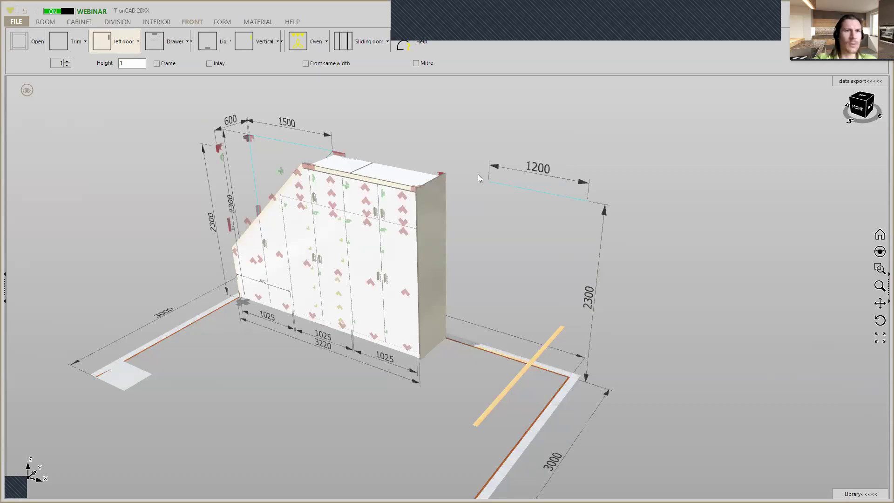
Step: Set the next cabinet's dimensions to width 2000, height 1250 and depth 500
left_click(80, 23)
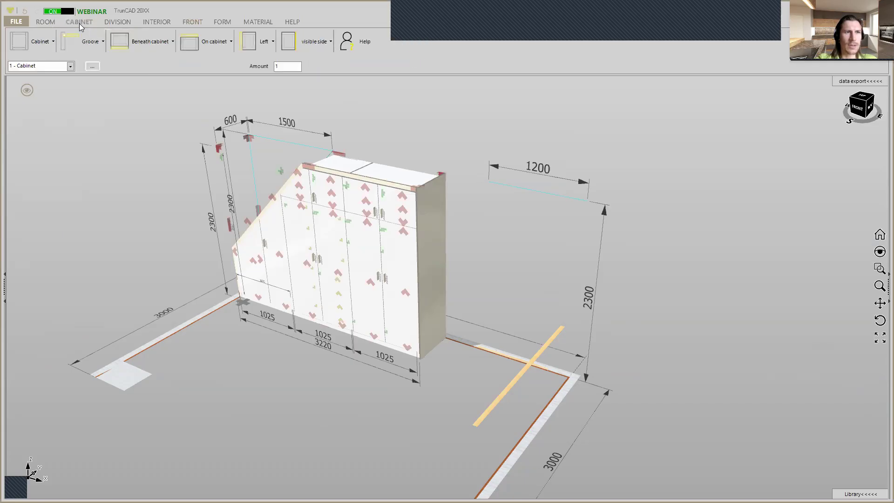
left_click(53, 42)
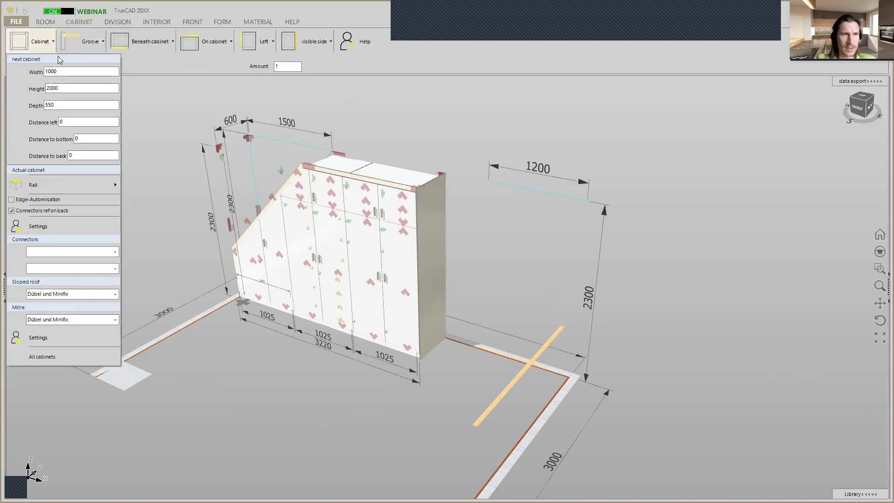
double_click(72, 71)
type("2")
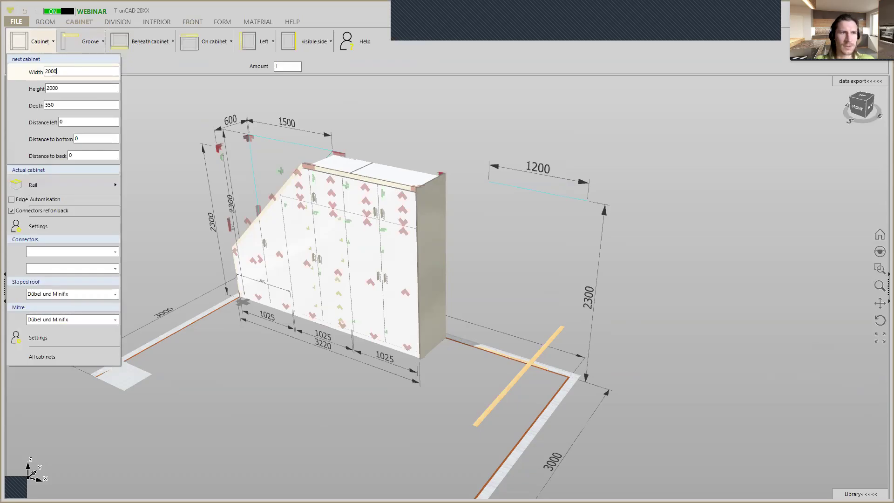
double_click(61, 87)
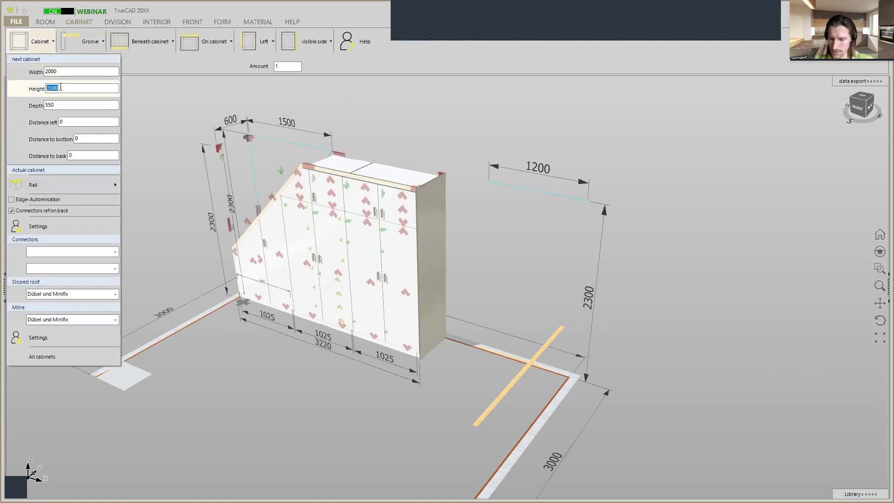
type("125")
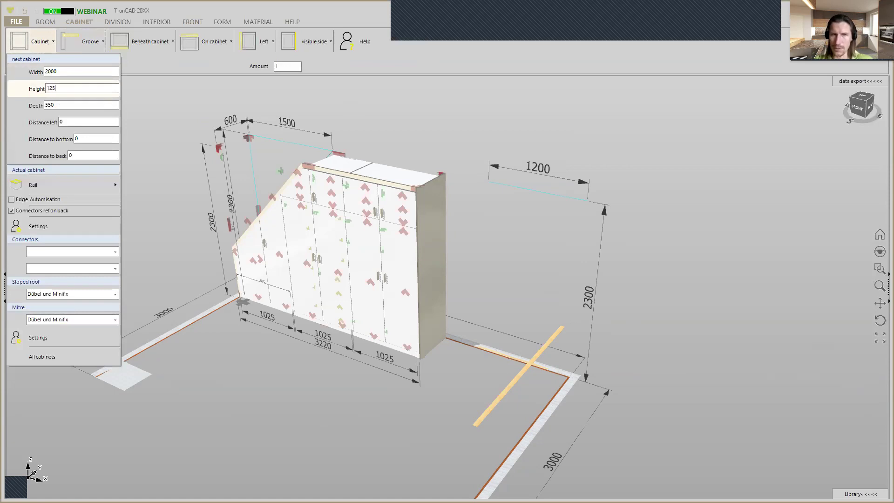
double_click(60, 105)
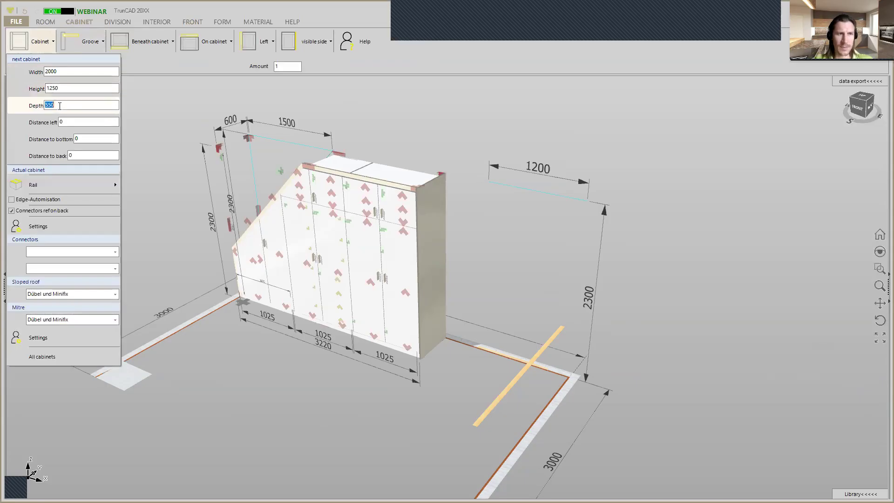
type("5")
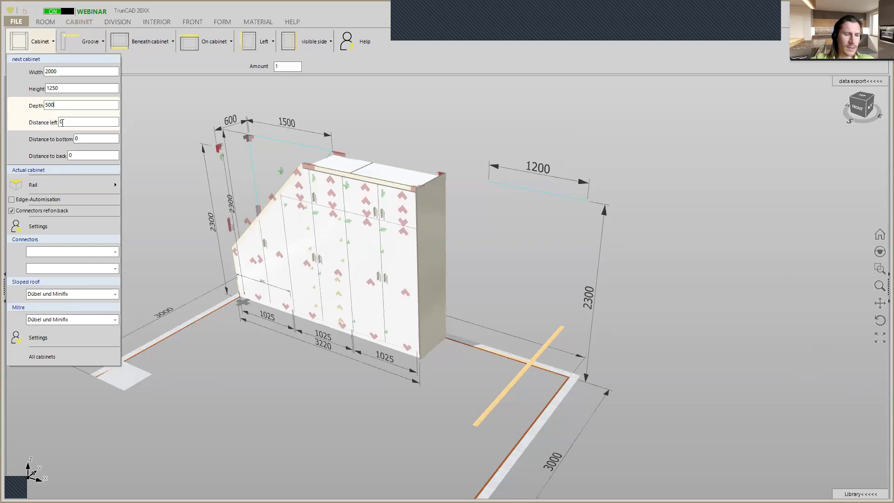
Step: Set the next cabinet's distance to the left to 400 and its distance to the back to 20
scroll(123, 387, "up", 10)
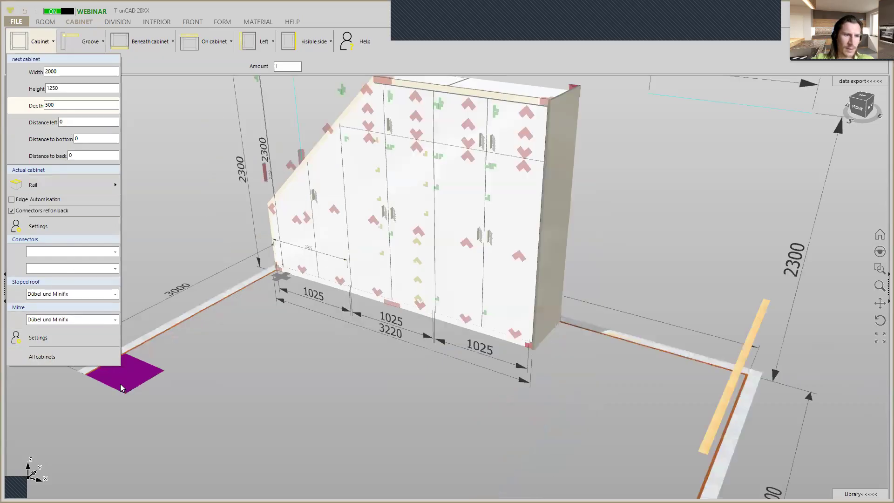
scroll(125, 381, "down", 10)
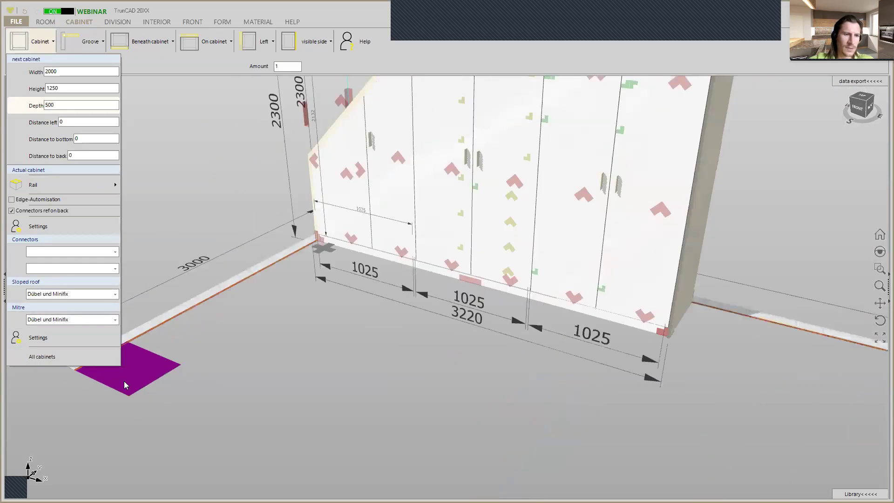
left_click(84, 121)
type("400")
left_click(85, 138)
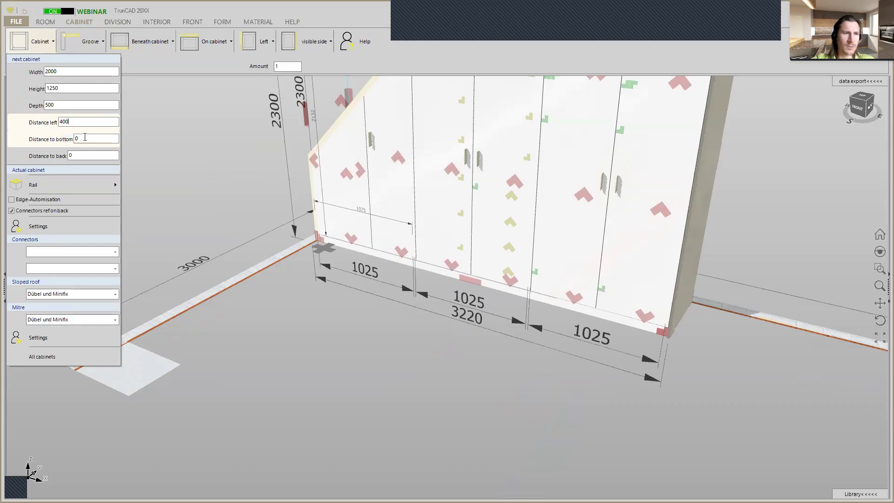
left_click(85, 154)
type("20")
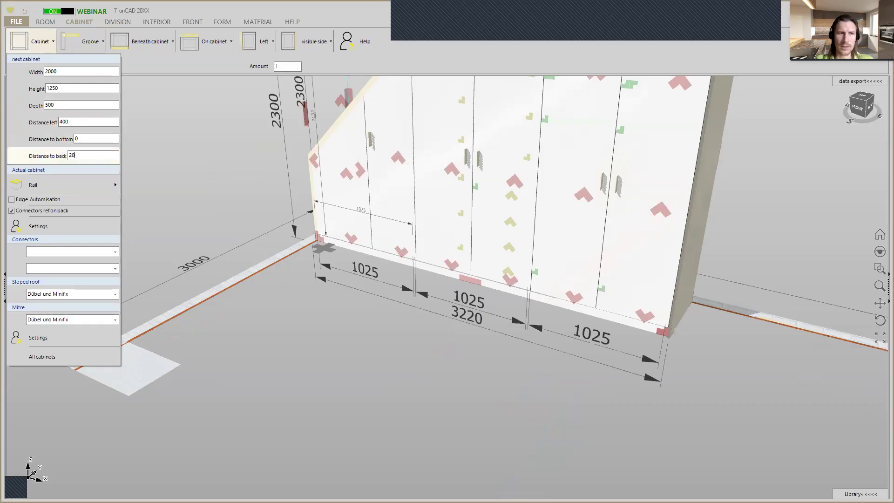
left_click(34, 47)
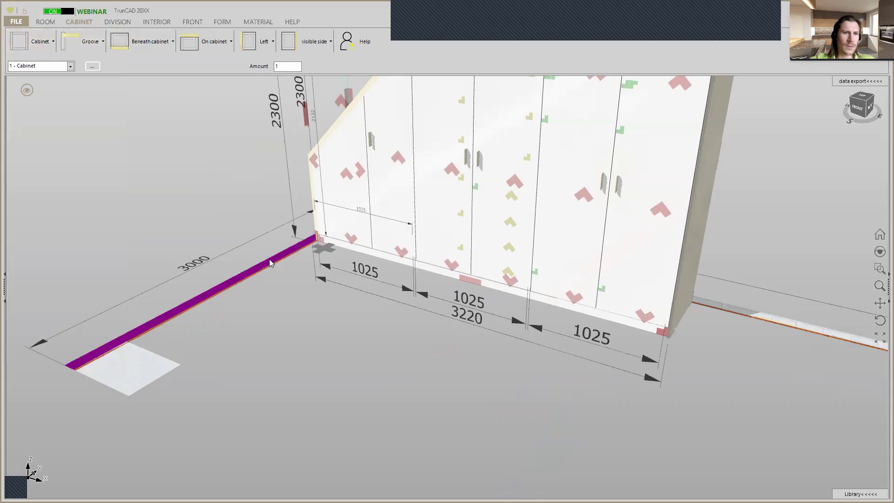
Step: Place the new cabinet on the room's right 3000 wall and delete it again
scroll(270, 263, "down", 5)
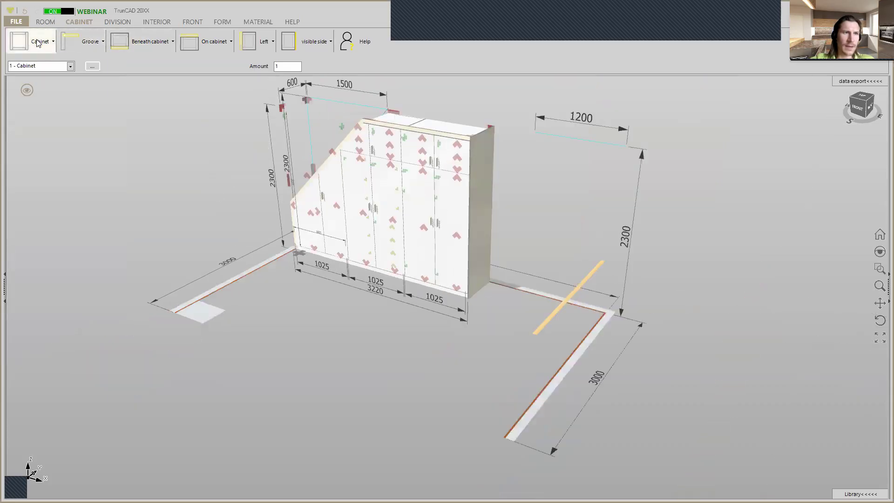
left_click(38, 44)
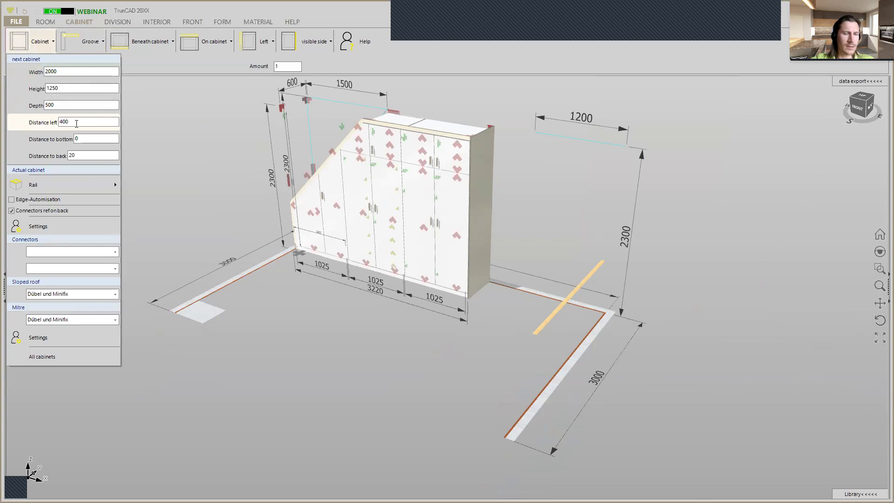
scroll(218, 241, "up", 3)
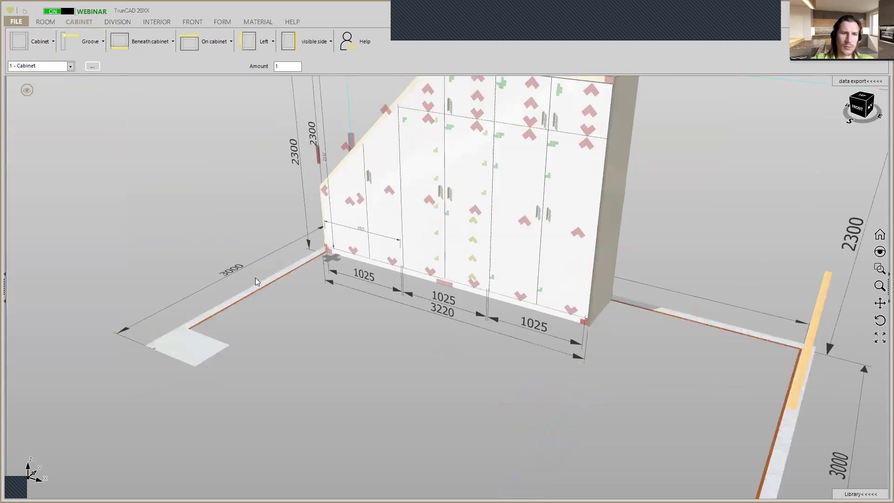
scroll(261, 286, "up", 3)
scroll(260, 286, "down", 6)
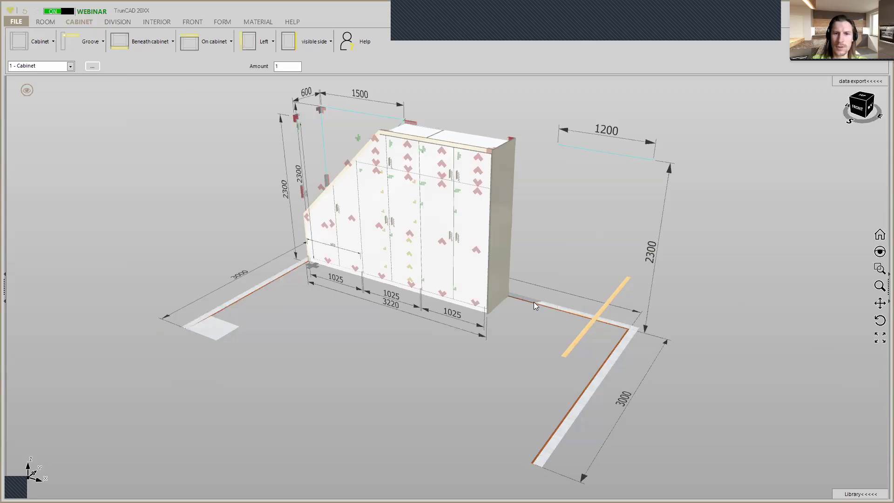
left_click(574, 422)
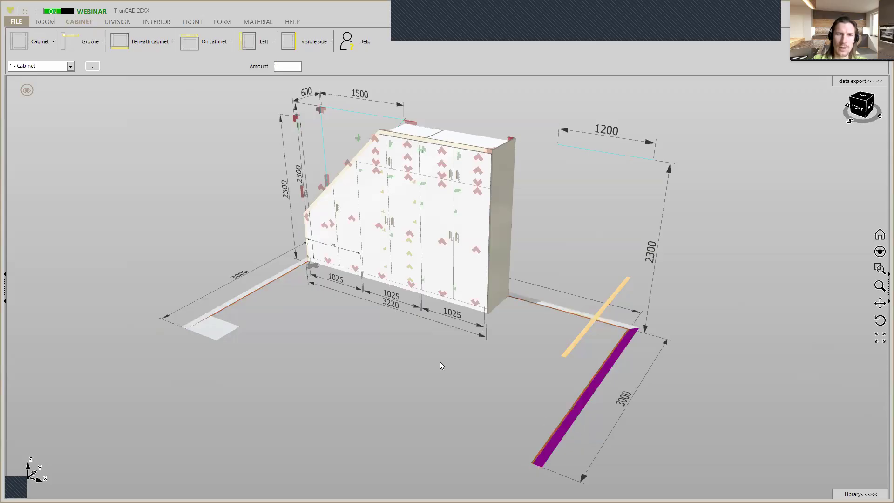
left_click(559, 433)
middle_click_drag(532, 387, 510, 385)
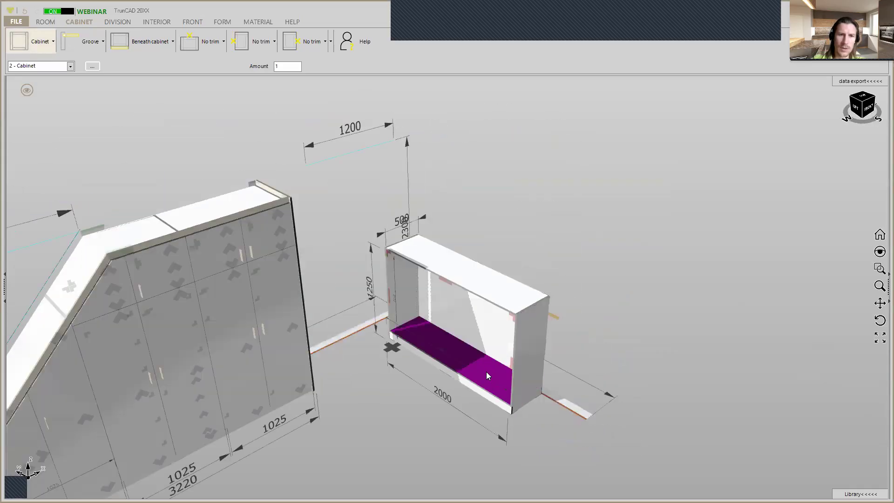
left_click(396, 348)
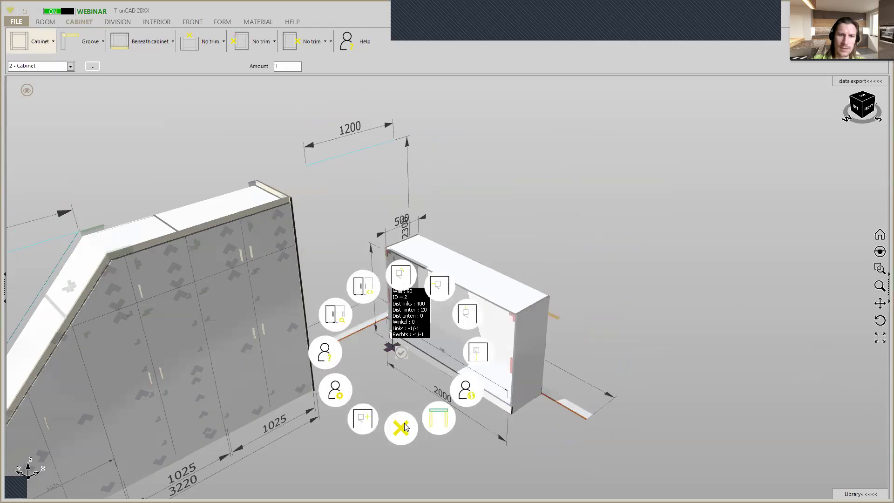
left_click(404, 424)
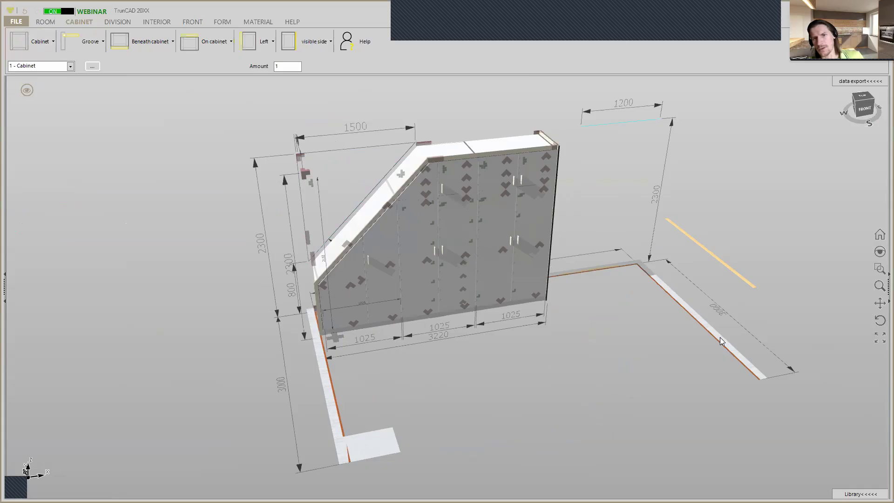
Step: Place the cabinet on the right wall again and reassign it to the left wall with wall value 1
left_click(707, 338)
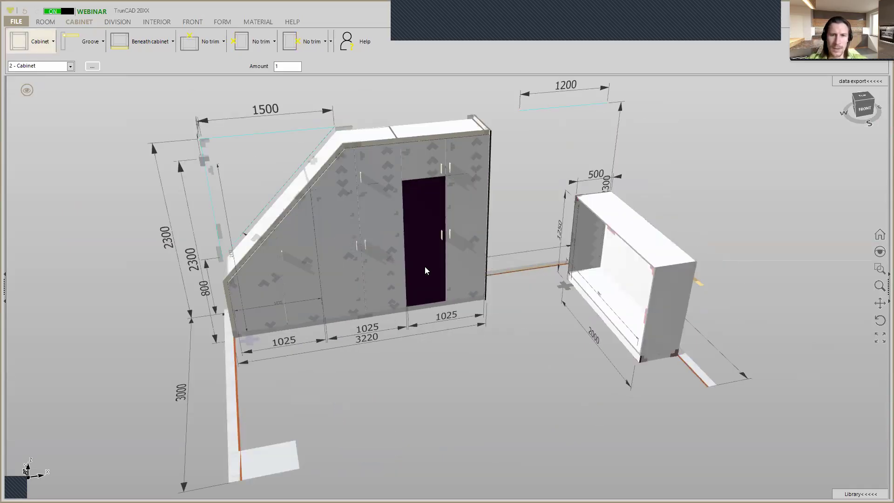
left_click(568, 288)
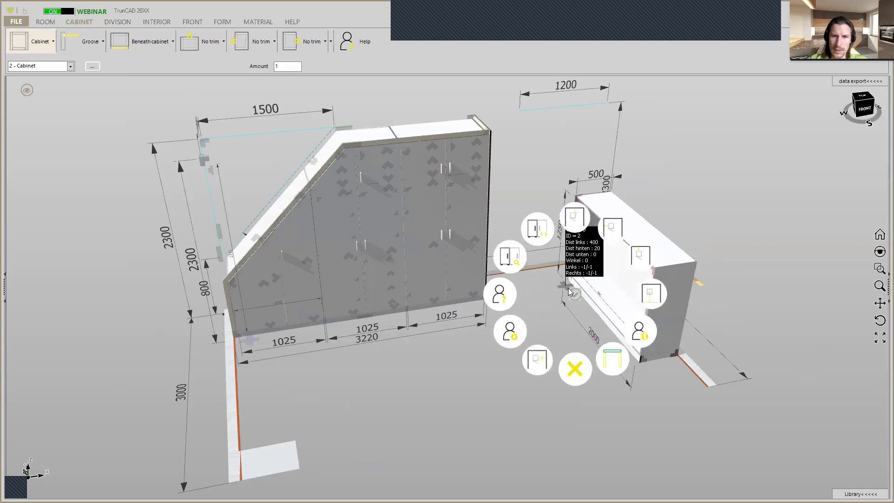
left_click(615, 362)
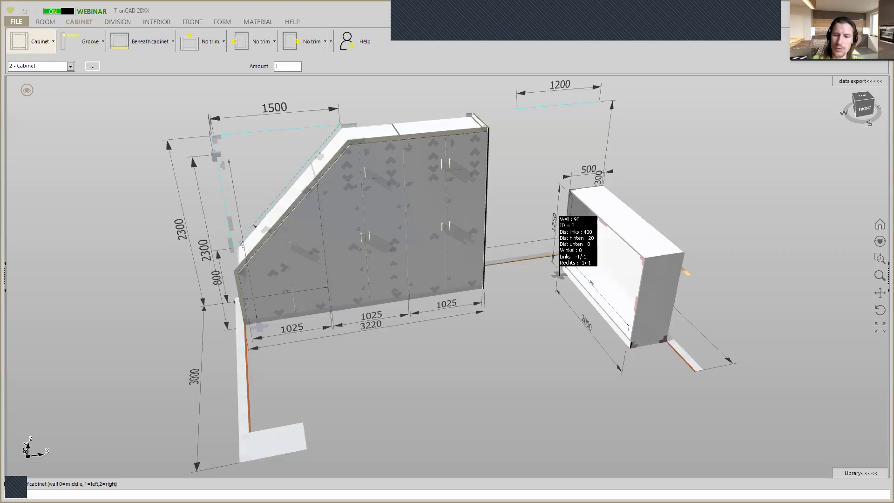
type("1")
key("Return")
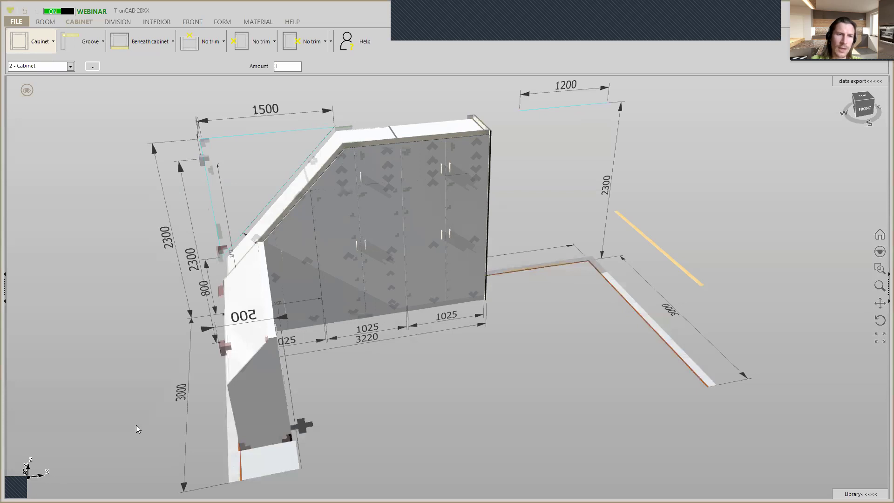
Step: Reassign the second cabinet to the middle wall with wall value 0
middle_click_drag(254, 307, 348, 335)
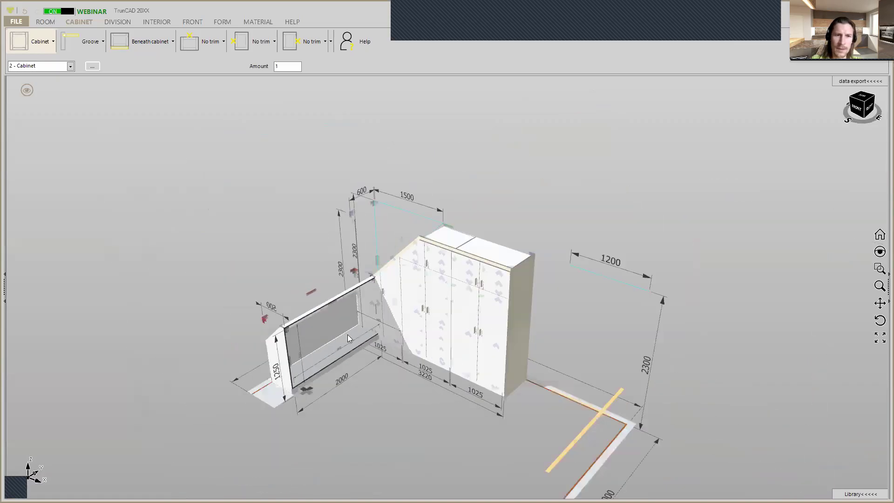
right_click(313, 391)
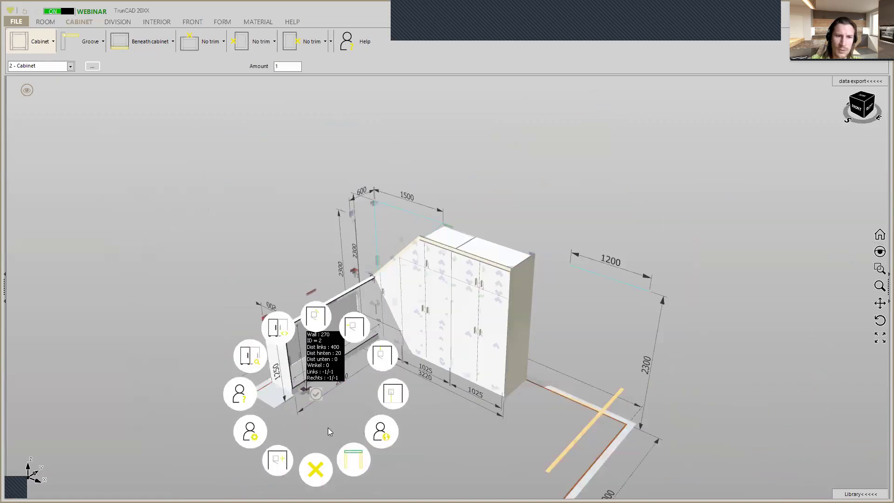
left_click(356, 463)
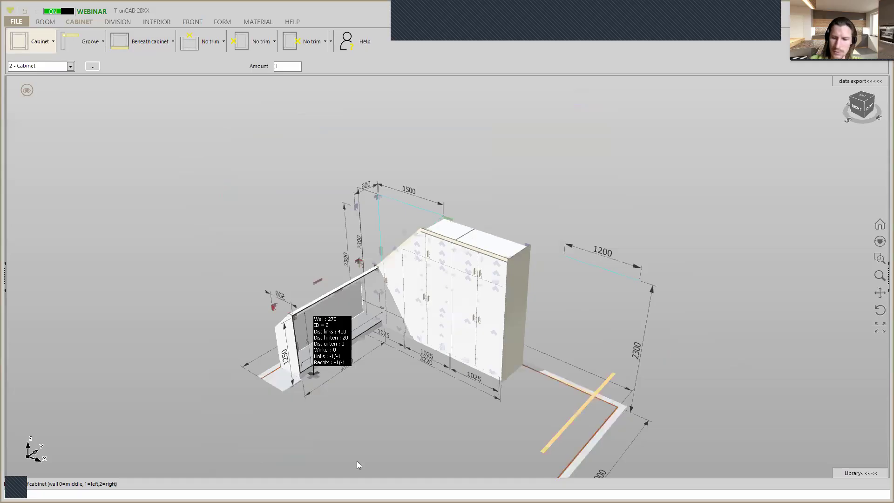
type("0")
key("Return")
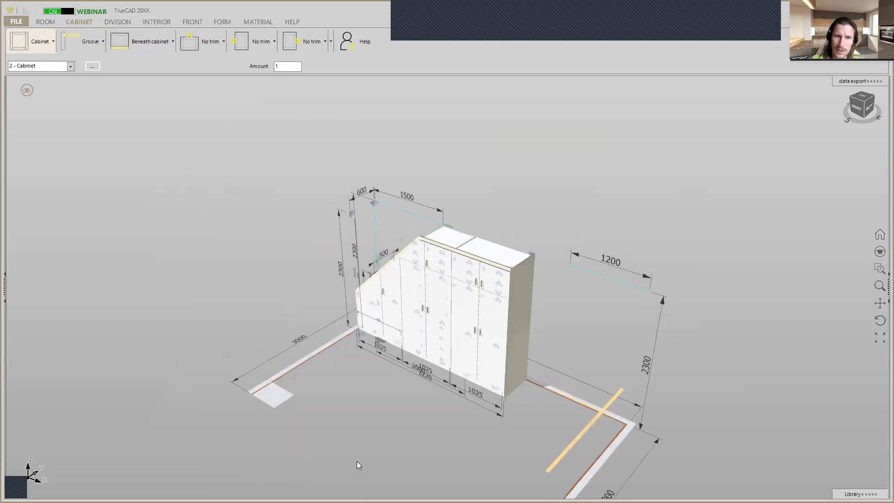
left_click(400, 309)
middle_click_drag(562, 327, 595, 317)
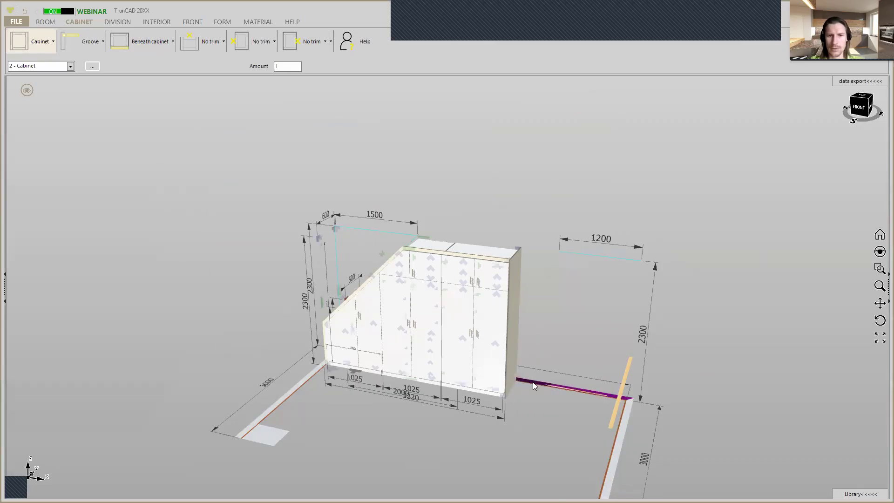
Step: Place a third cabinet with the same dimensions and distances on the middle wall
left_click(22, 45)
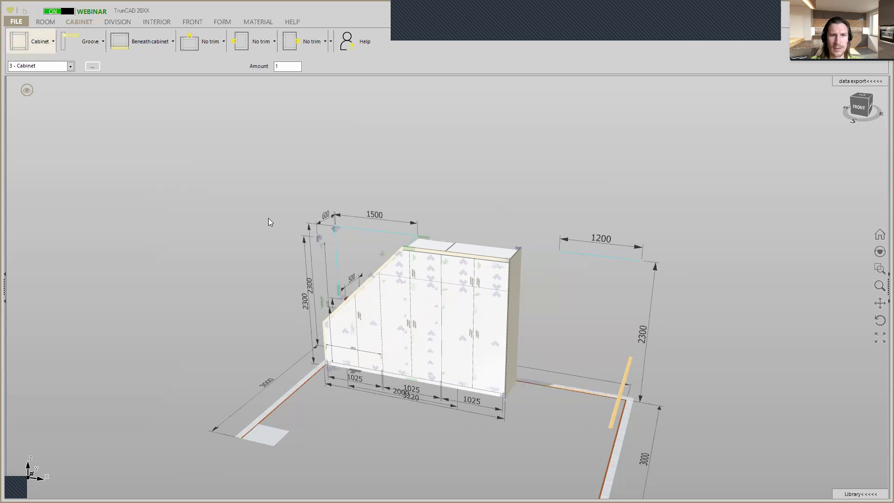
scroll(378, 337, "up", 3)
scroll(379, 337, "down", 4)
mouse_move(481, 339)
middle_mouse_down()
mouse_move(456, 329)
mouse_move(466, 321)
mouse_move(476, 339)
mouse_move(479, 329)
mouse_move(475, 351)
middle_mouse_up()
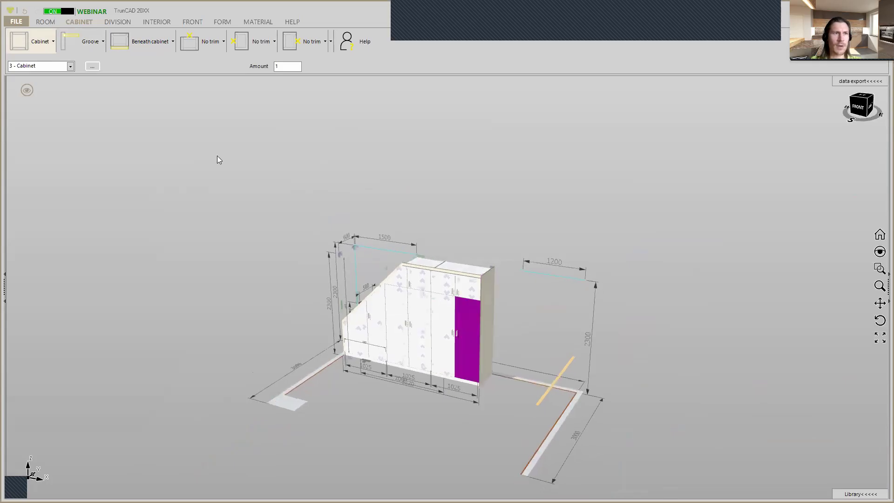
Step: Hide cabinets 1 and 2 in the cabinet parts list so that only cabinet 3 is displayed
left_click(73, 66)
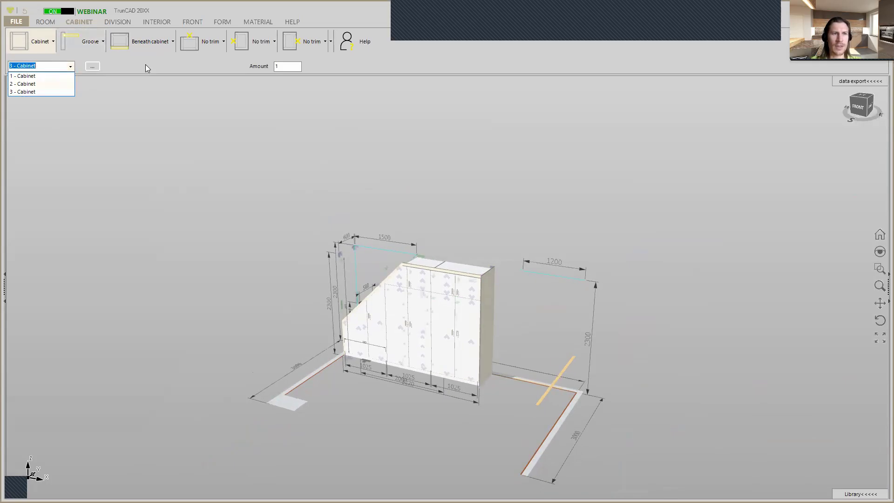
left_click(145, 65)
left_click(93, 66)
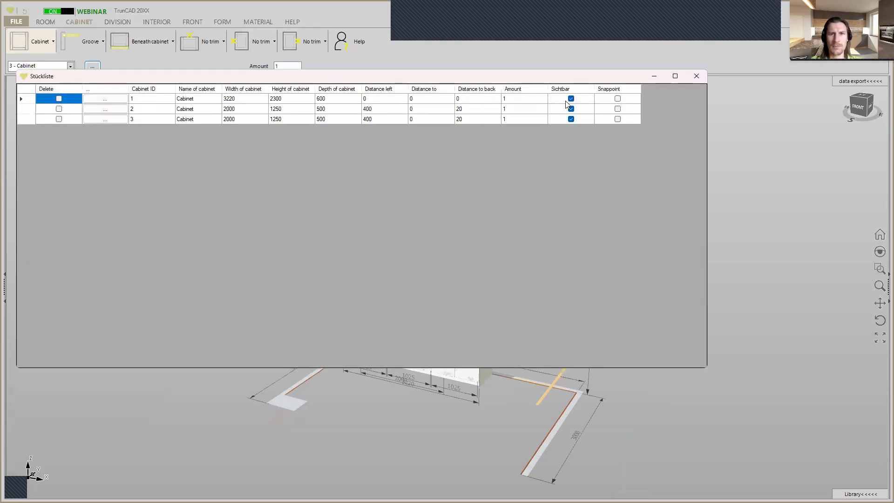
left_click(572, 98)
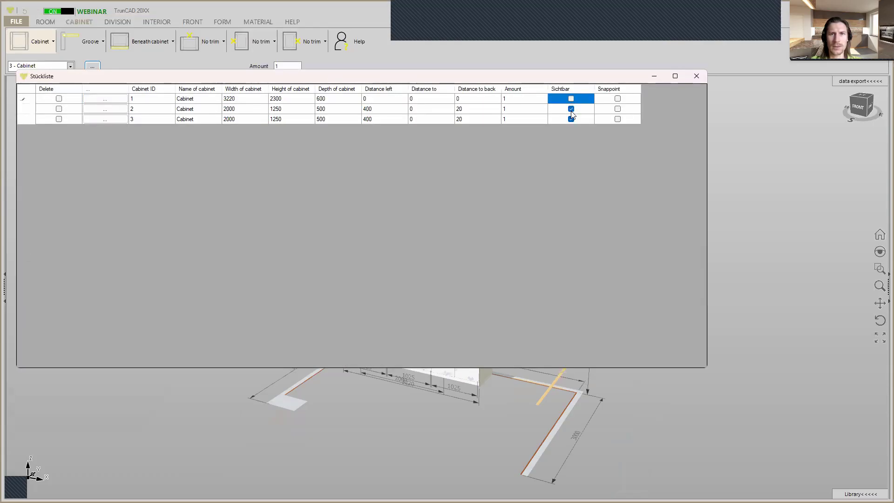
left_click(572, 109)
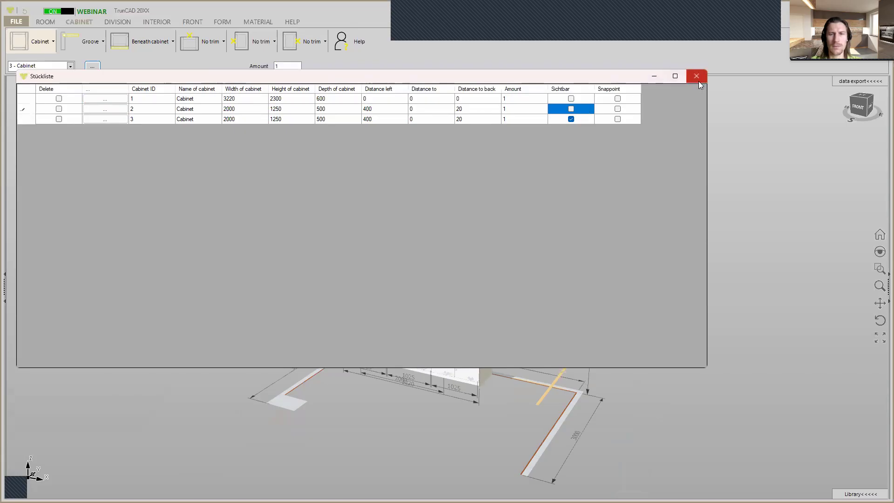
left_click(698, 81)
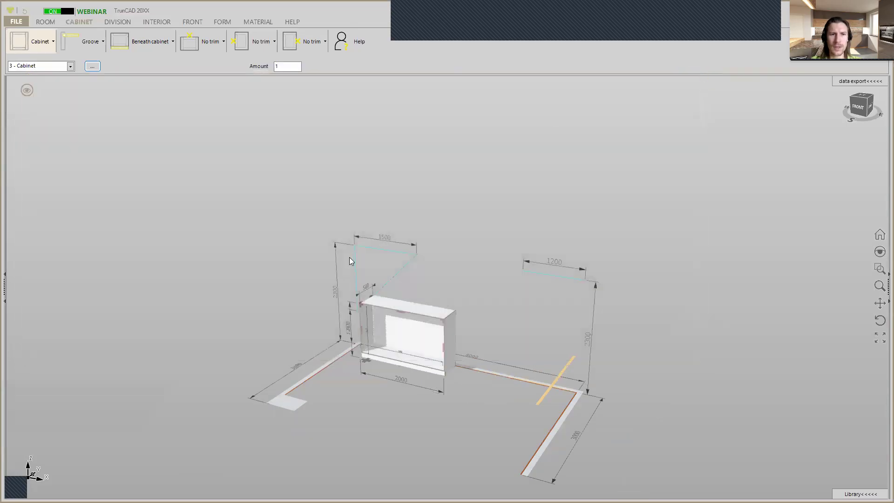
Step: Delete the third cabinet from the middle wall
scroll(400, 379, "up", 3)
middle_click_drag(384, 348, 389, 357)
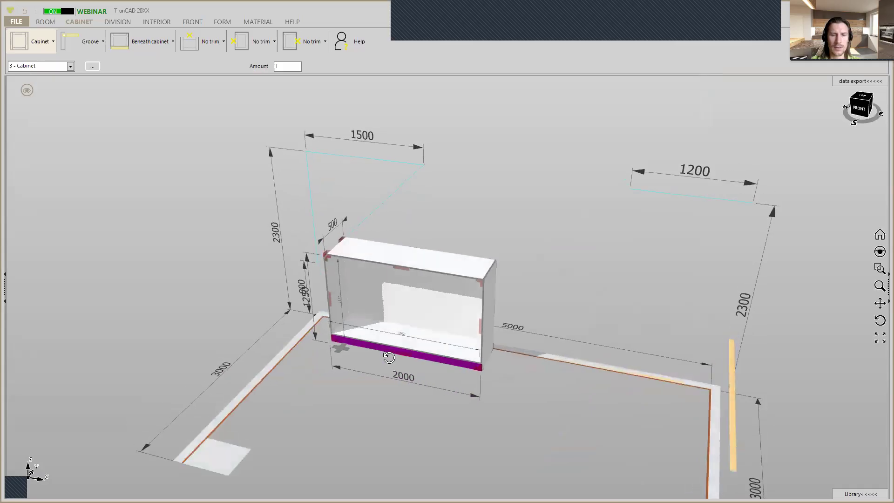
mouse_move(345, 353)
left_click(353, 427)
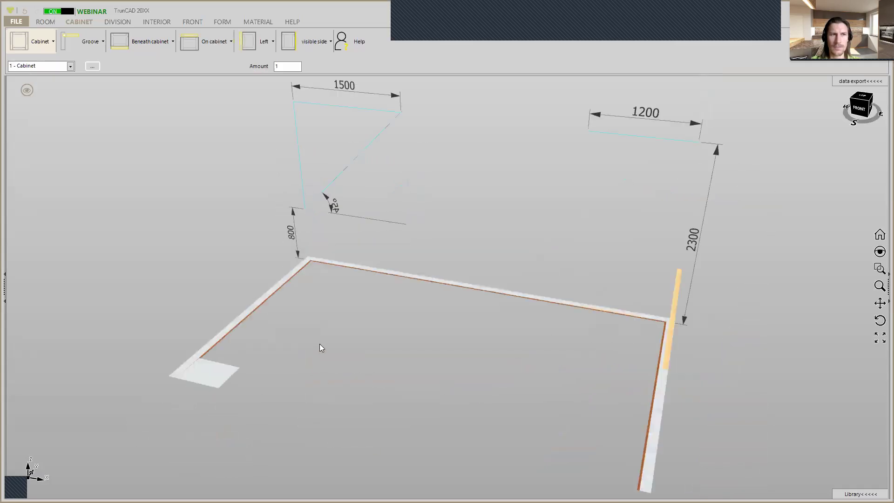
Step: Set the second cabinet's left distance to 2000 and make cabinets 1 and 2 visible in the cabinet parts list
left_click(93, 67)
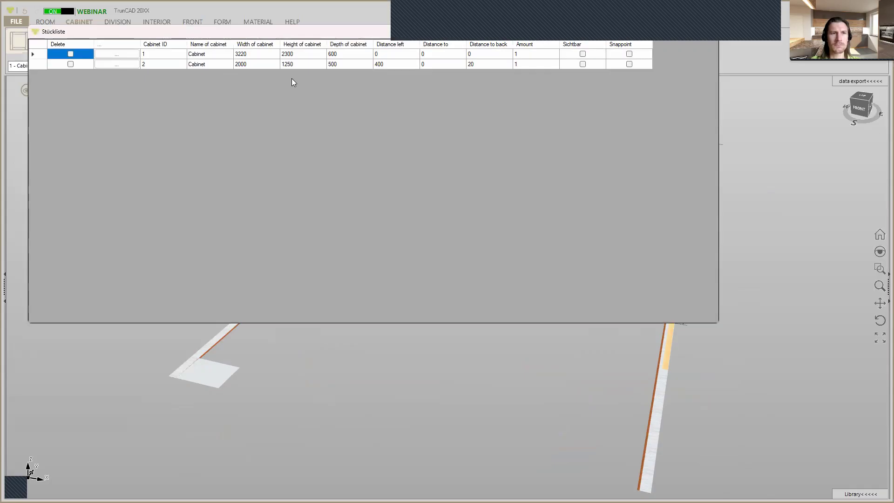
left_click(393, 66)
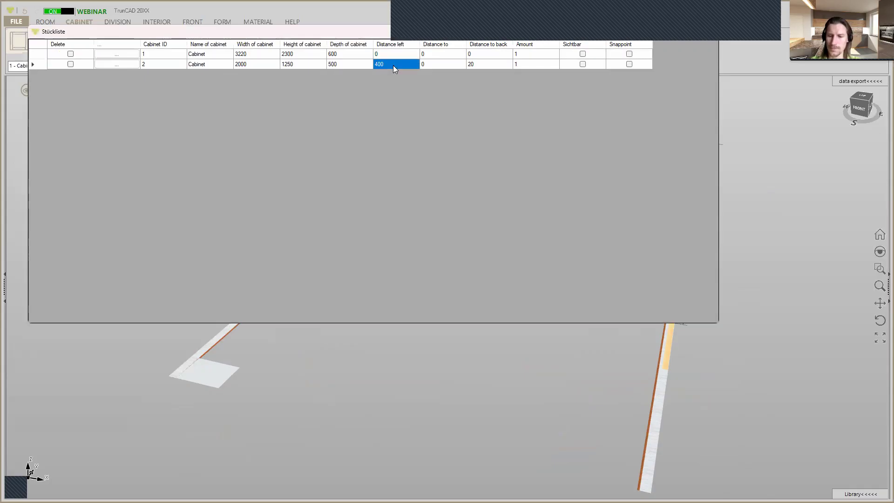
type("2000")
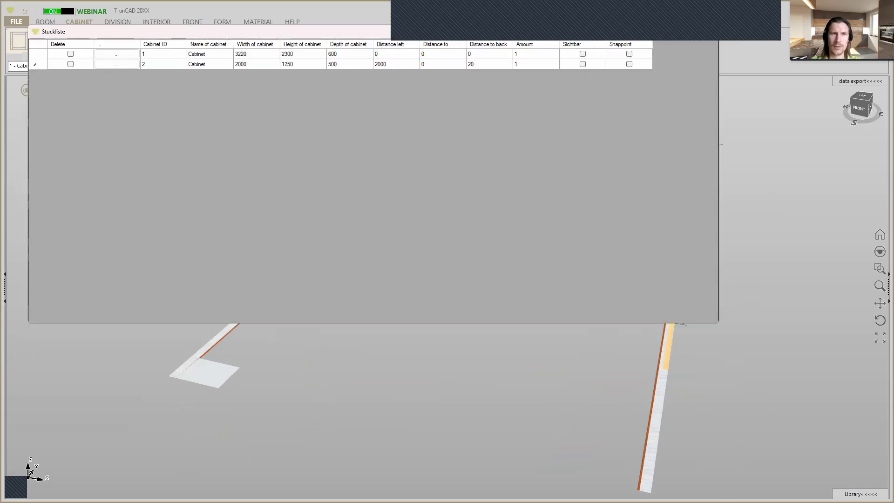
left_click(586, 98)
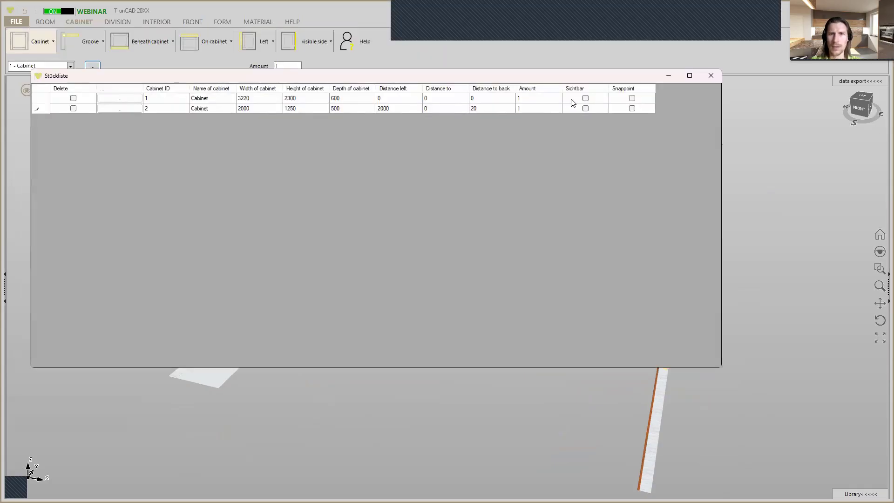
left_click(585, 109)
left_click(710, 78)
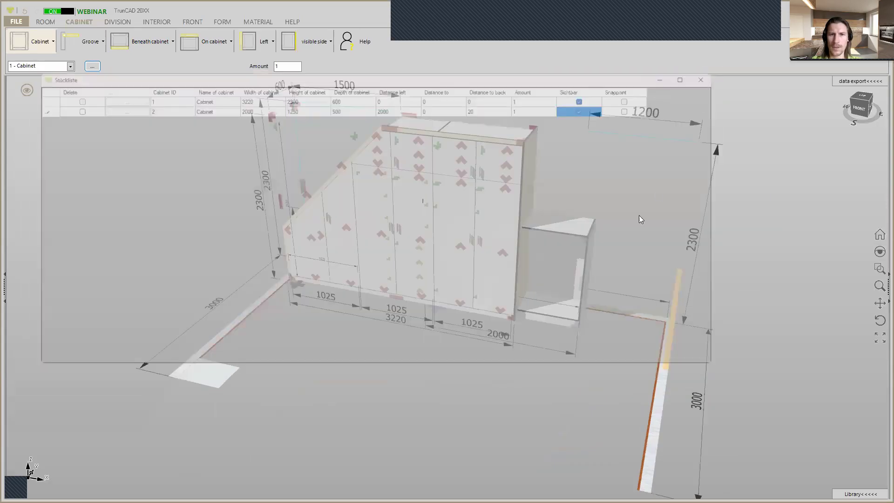
Step: Cycle the display through the full room with walls, floor and ceiling to the single-cabinet view
scroll(529, 243, "up", 2)
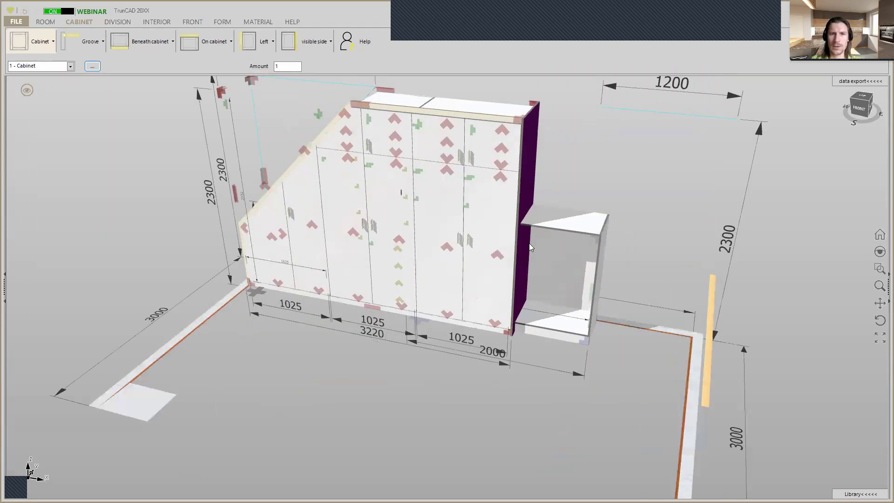
scroll(529, 243, "down", 3)
left_click(27, 90)
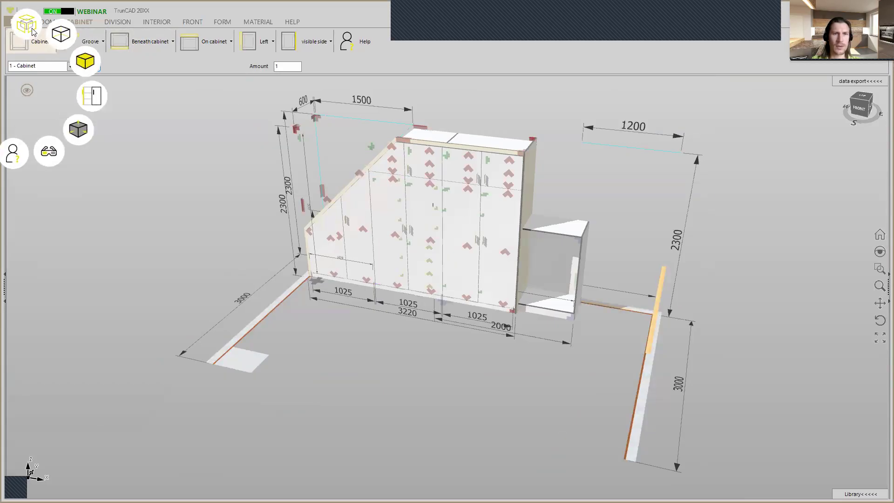
left_click(32, 31)
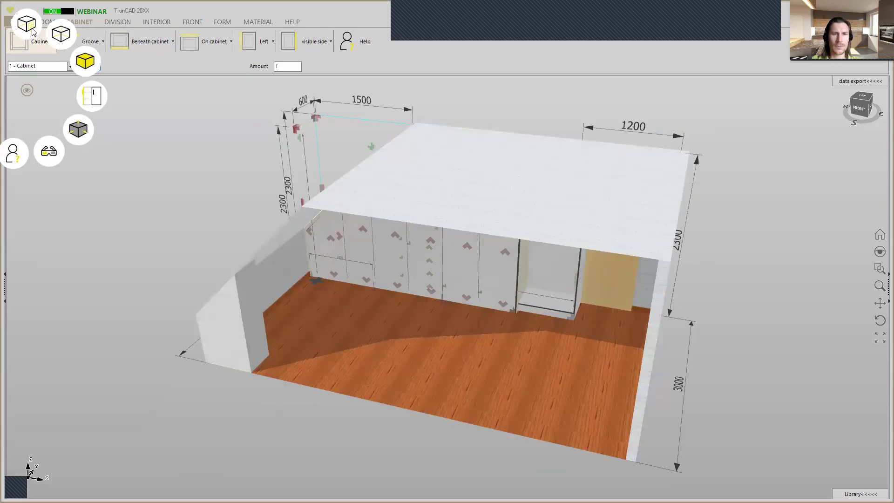
left_click(33, 31)
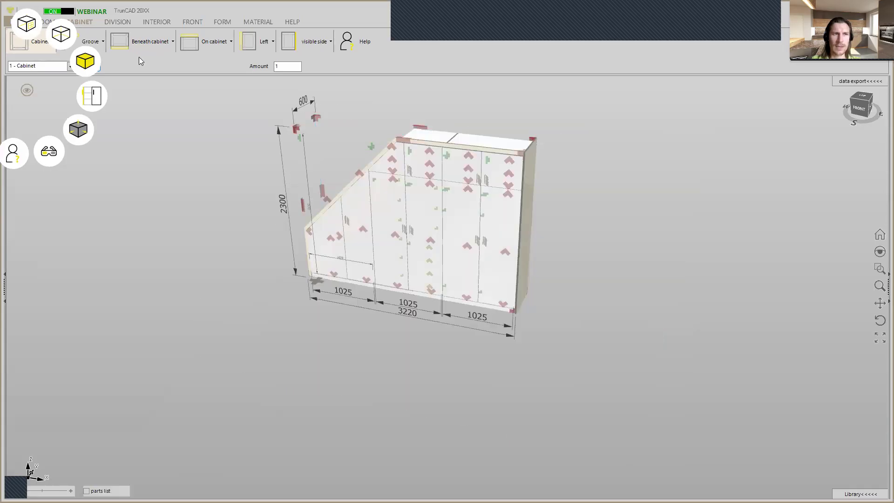
Step: Make cabinet 2 the active cabinet and delete it
left_click(71, 66)
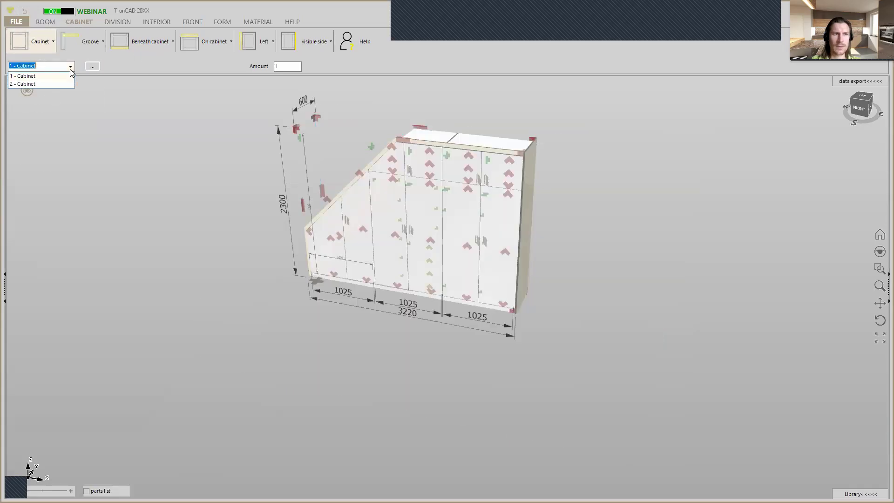
left_click(45, 82)
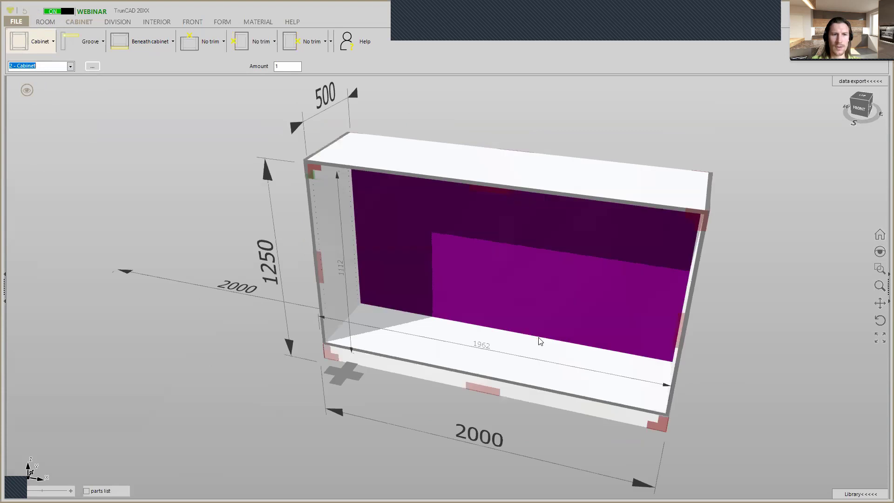
scroll(539, 336, "down", 3)
middle_click_drag(540, 336, 513, 351)
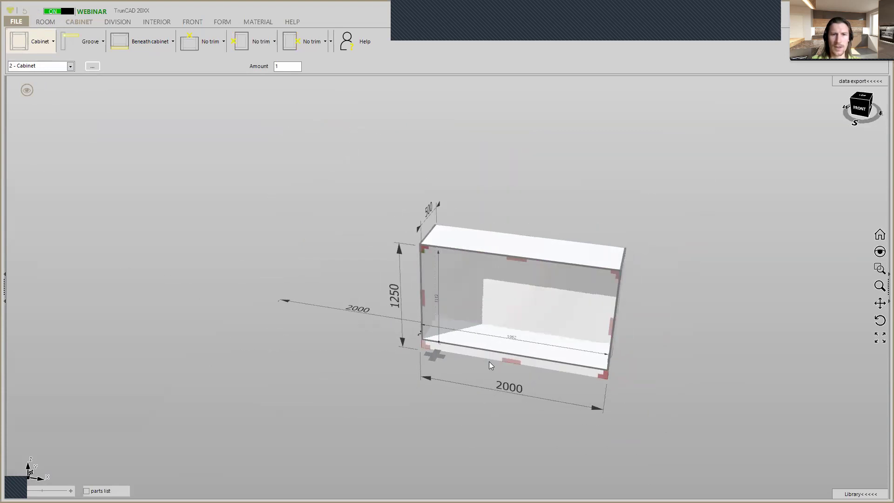
left_click(433, 359)
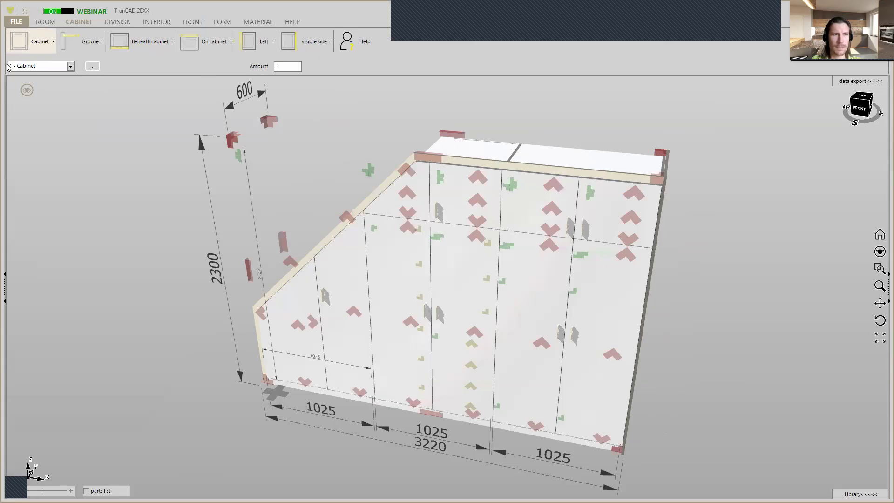
Step: Show the room outline again and place a cabinet 2000 wide, 1250 high and 500 deep on the left wall with left distance 400
left_click(28, 88)
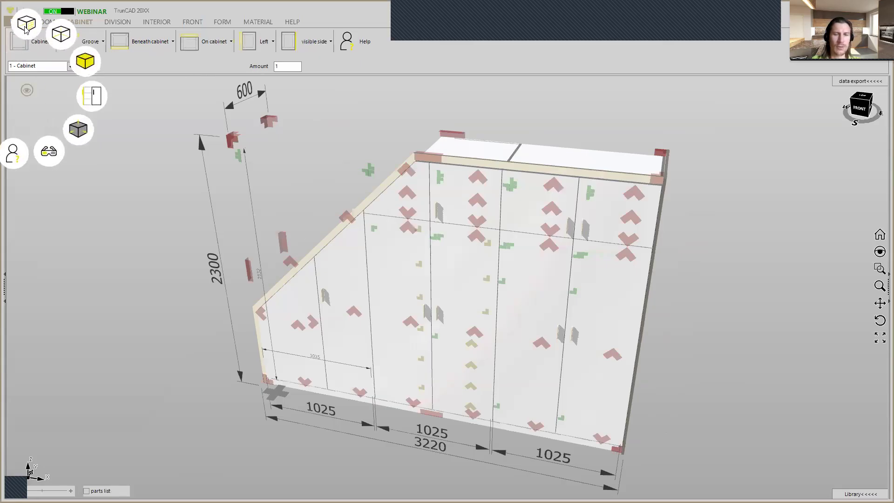
scroll(297, 181, "down", 6)
middle_click_drag(347, 266, 334, 278)
scroll(282, 254, "up", 5)
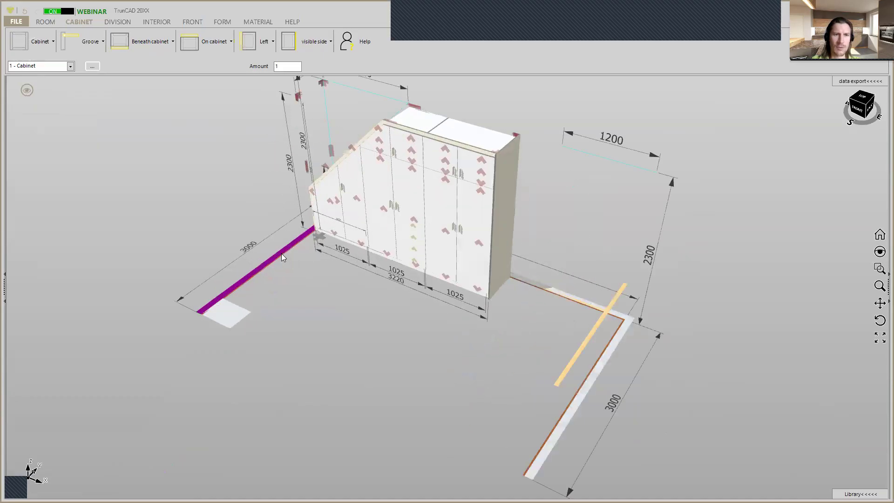
left_click(40, 43)
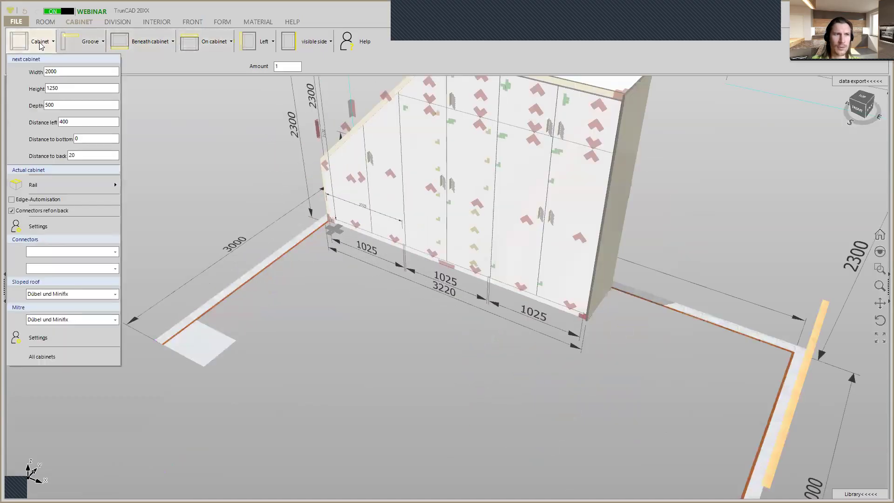
left_click(40, 44)
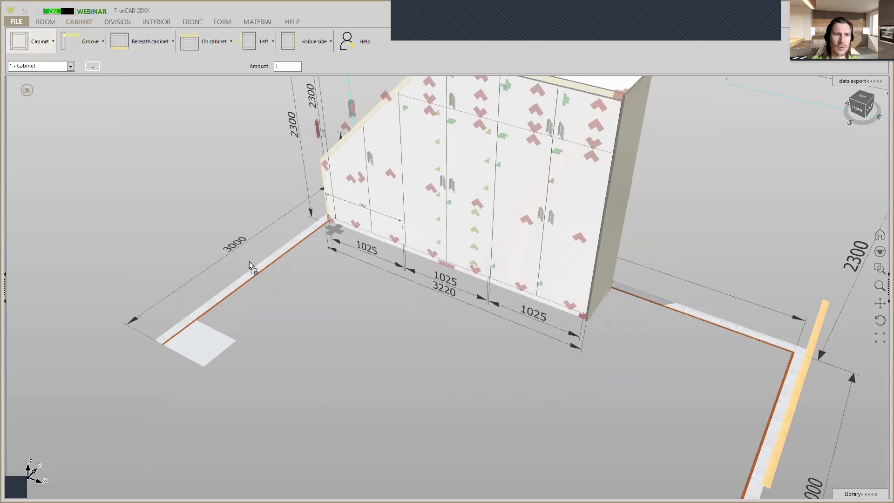
left_click(252, 268)
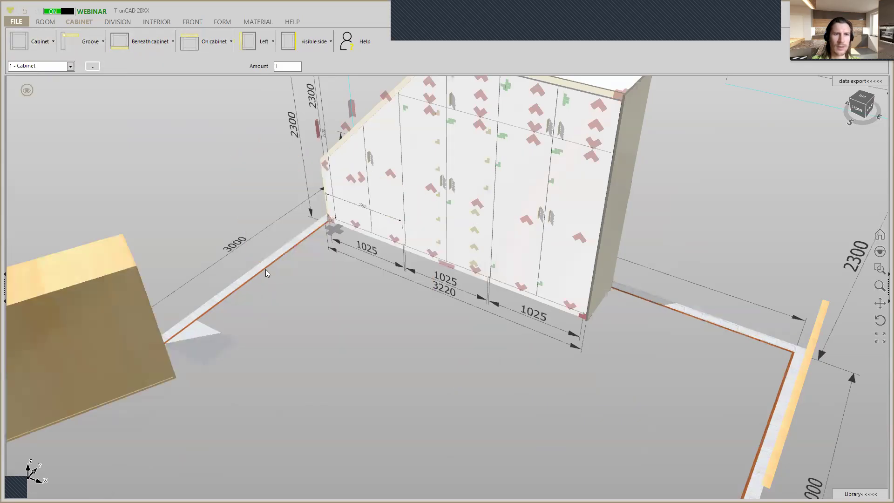
Step: Examine how the cabinet on the left wall adapts to the sloped ceiling and meets the tall cabinet's fronts
scroll(327, 203, "up", 5)
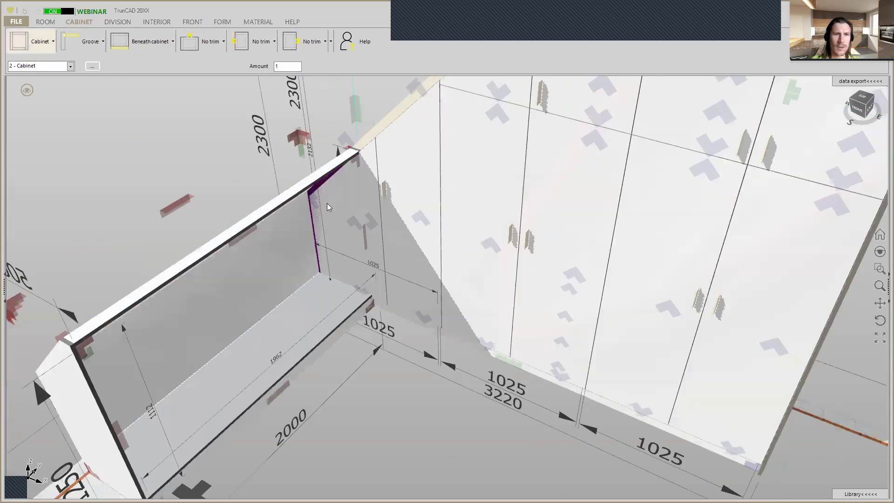
scroll(333, 210, "down", 5)
scroll(340, 218, "up", 5)
scroll(343, 219, "down", 1)
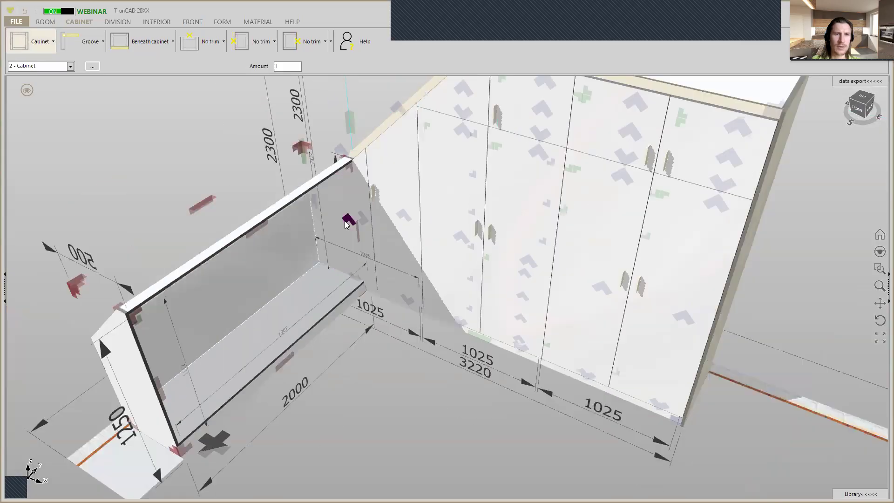
scroll(342, 220, "up", 3)
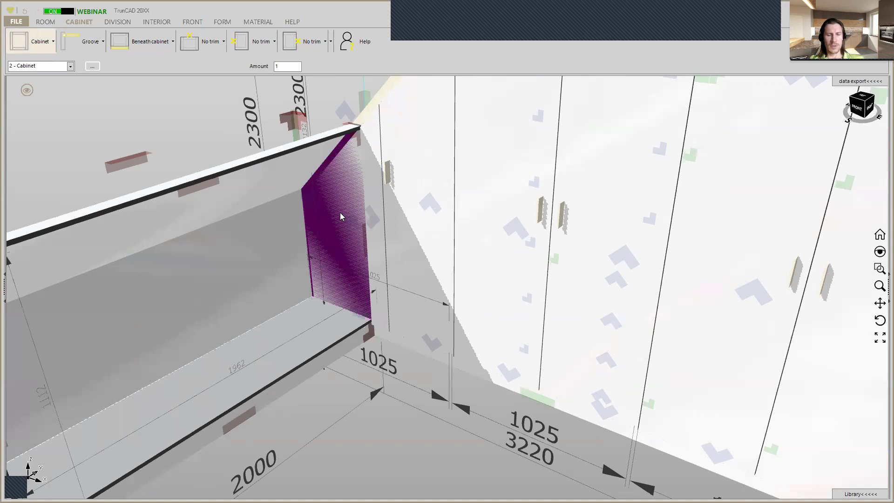
scroll(340, 217, "down", 2)
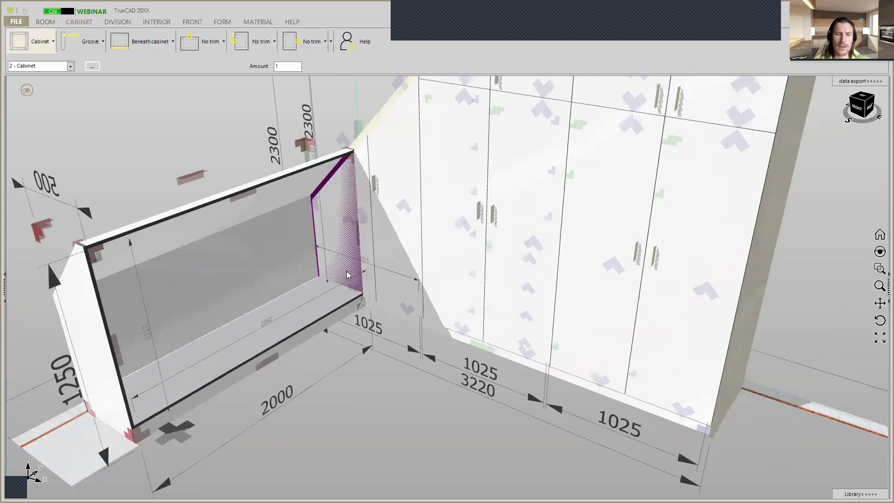
scroll(279, 333, "down", 2)
scroll(279, 332, "up", 4)
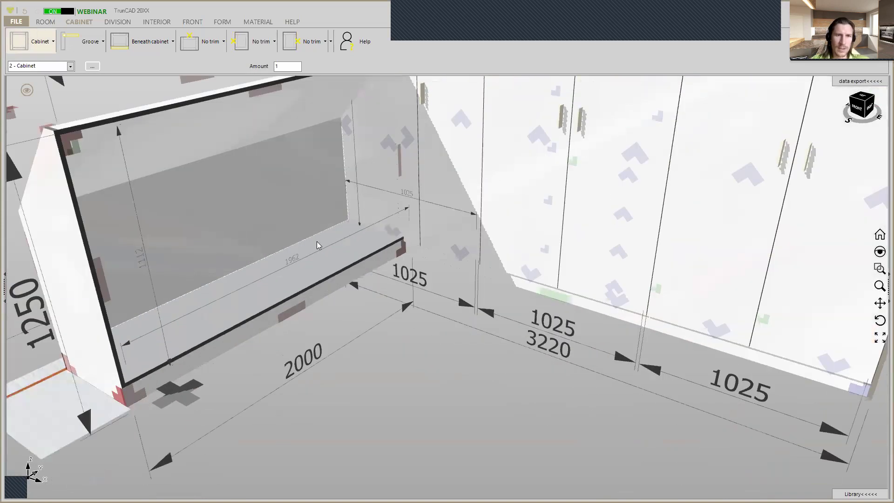
scroll(335, 299, "down", 3)
middle_click_drag(335, 301, 328, 297)
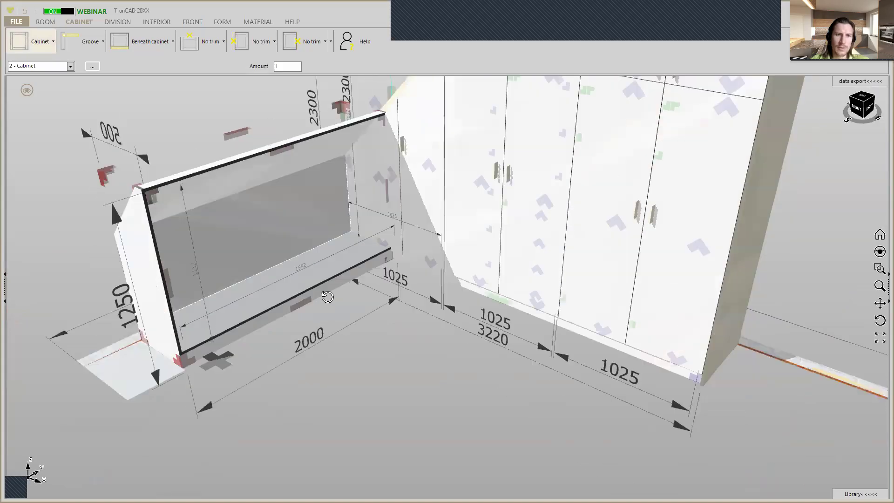
Step: Set the width of the cabinet on the left wall to 1980
scroll(266, 343, "up", 2)
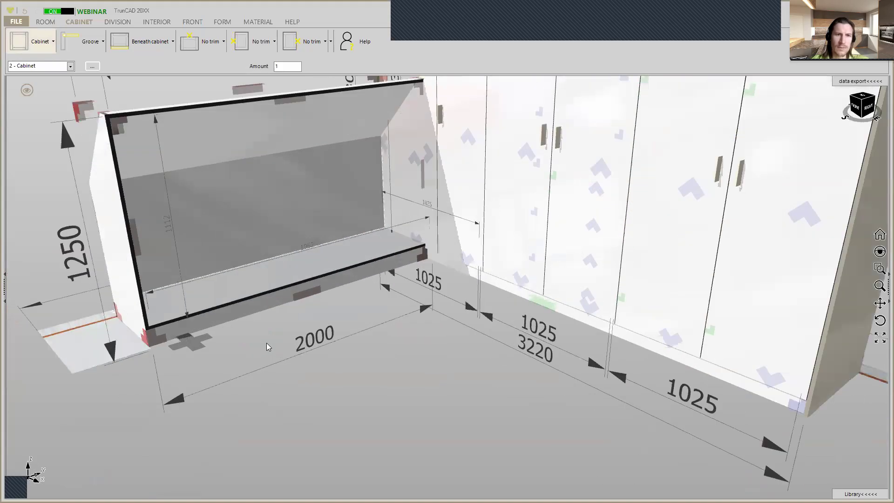
scroll(267, 343, "down", 3)
scroll(197, 388, "up", 2)
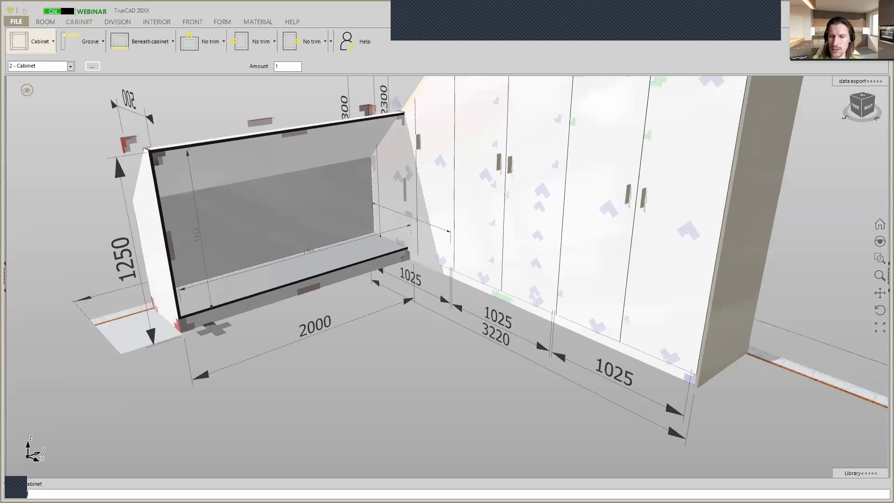
key("Return")
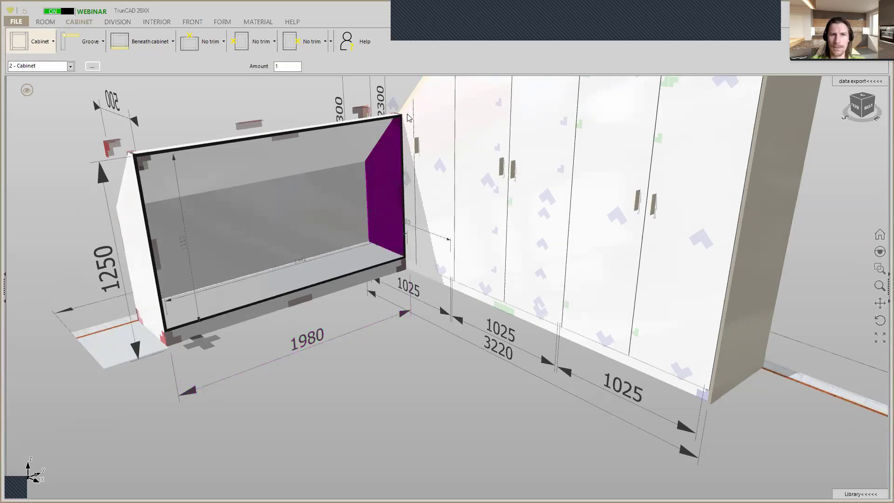
Step: Examine the corner between the two cabinets, the sloped back and the gap between the low cabinet and the wall
scroll(405, 116, "up", 1)
scroll(405, 115, "up", 6)
middle_click_drag(405, 116, 388, 136)
scroll(387, 136, "down", 3)
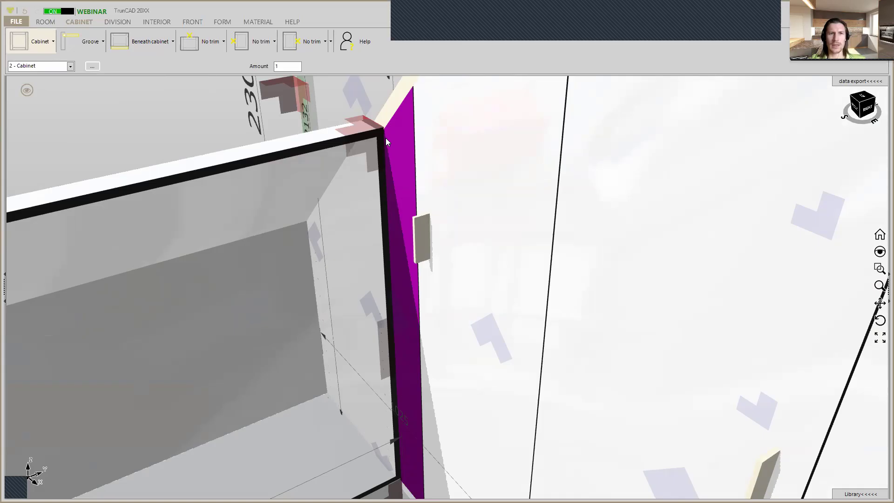
scroll(387, 140, "down", 4)
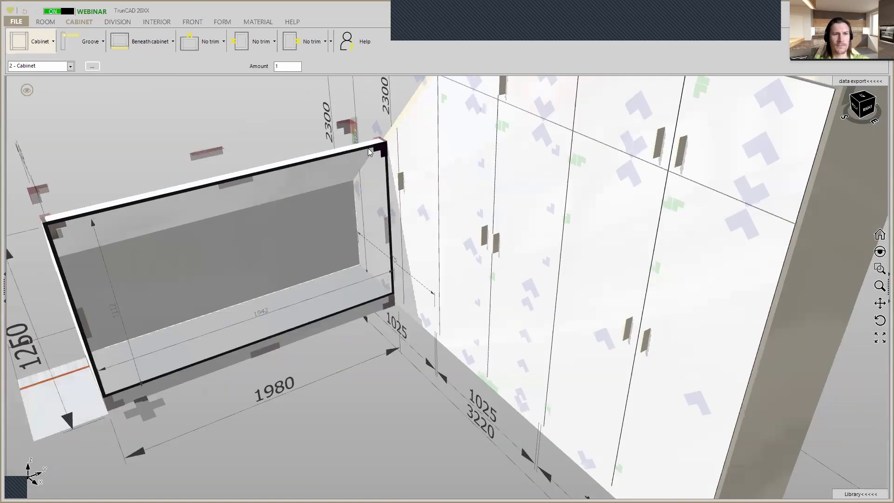
scroll(359, 154, "down", 2)
middle_click_drag(351, 156, 364, 183)
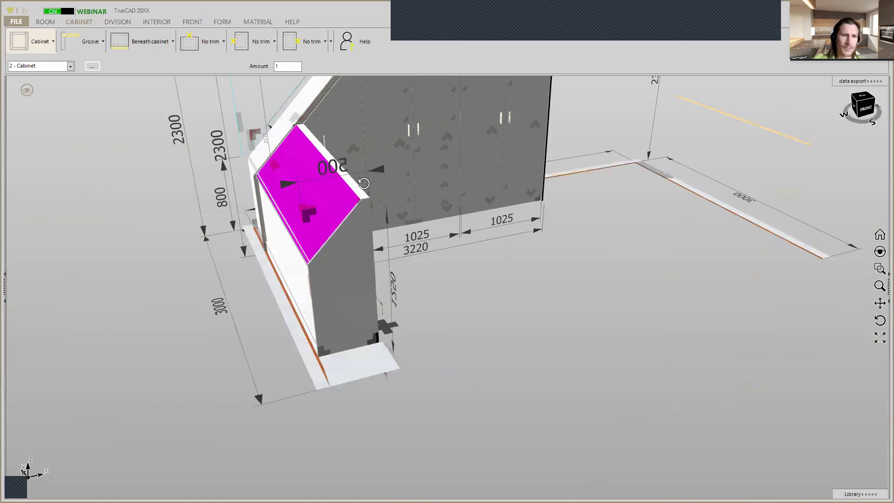
scroll(314, 350, "up", 3)
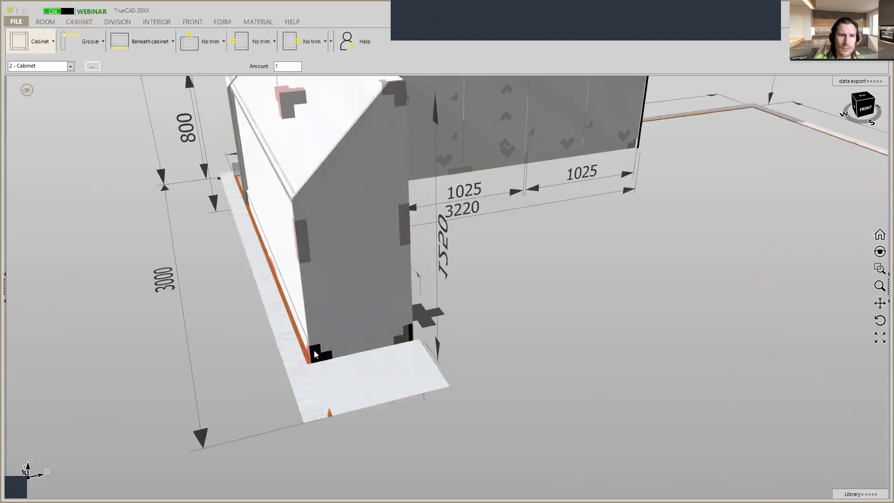
scroll(314, 350, "up", 5)
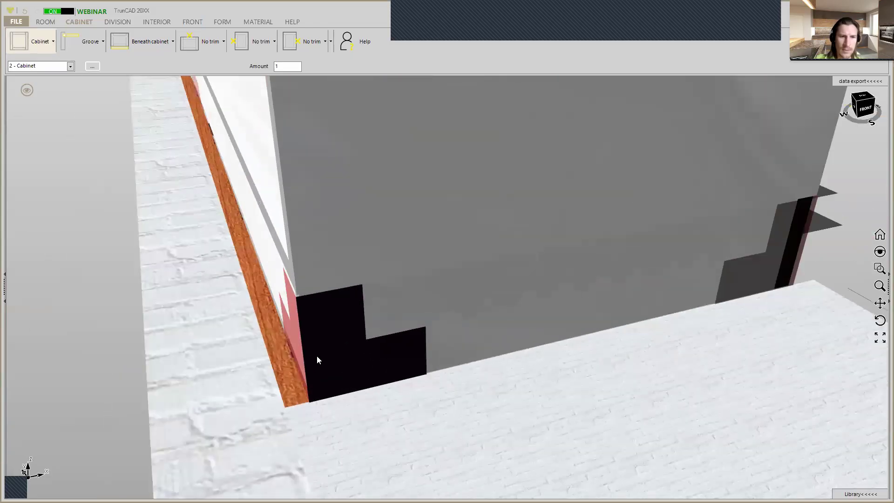
scroll(317, 354, "down", 8)
middle_click_drag(386, 324, 287, 309)
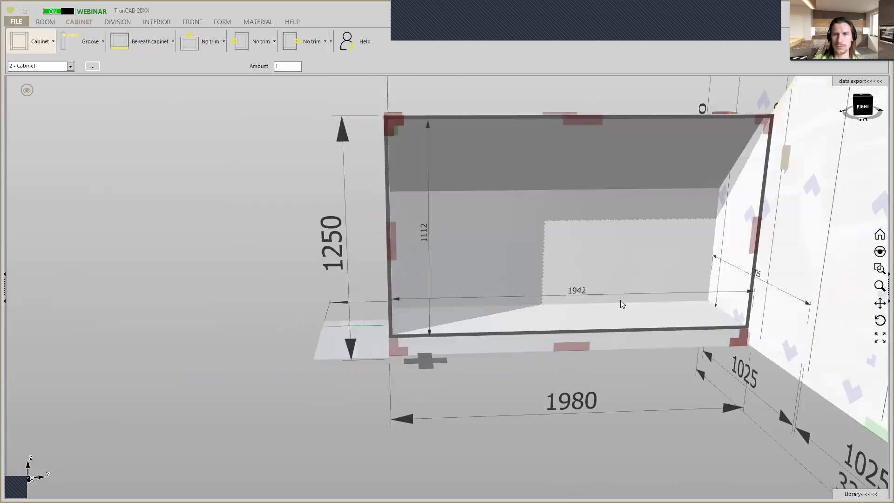
Step: Set the height of the plinth beneath the low cabinet to 80
scroll(623, 304, "down", 3)
middle_click_drag(659, 279, 555, 309)
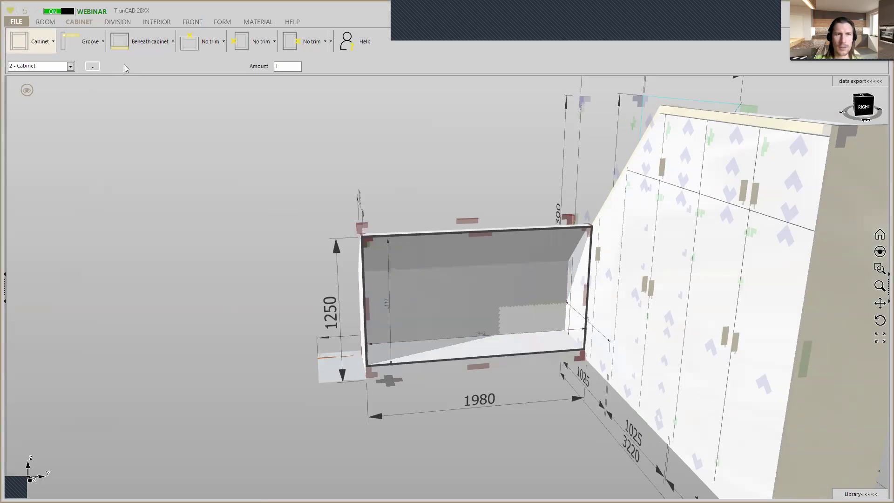
left_click(163, 42)
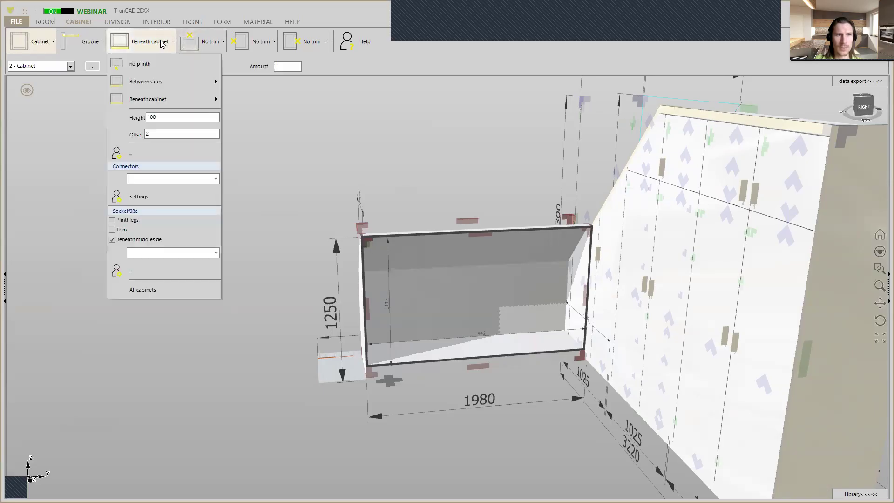
double_click(168, 117)
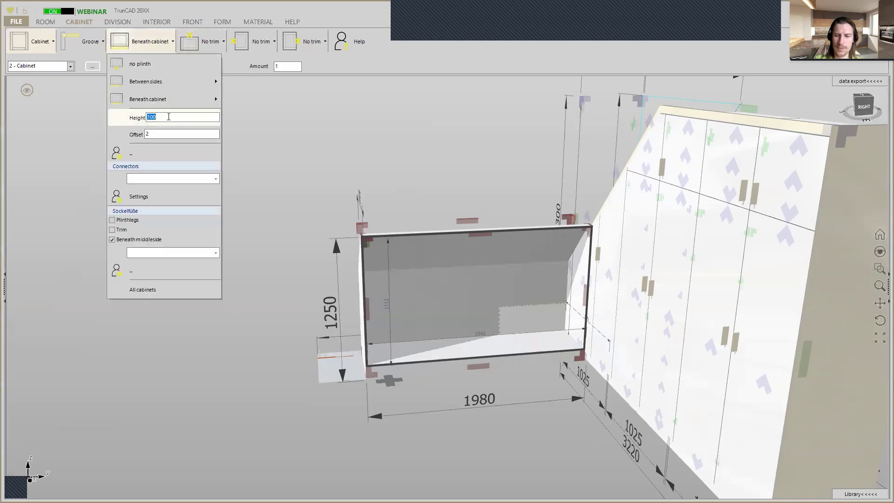
type("80")
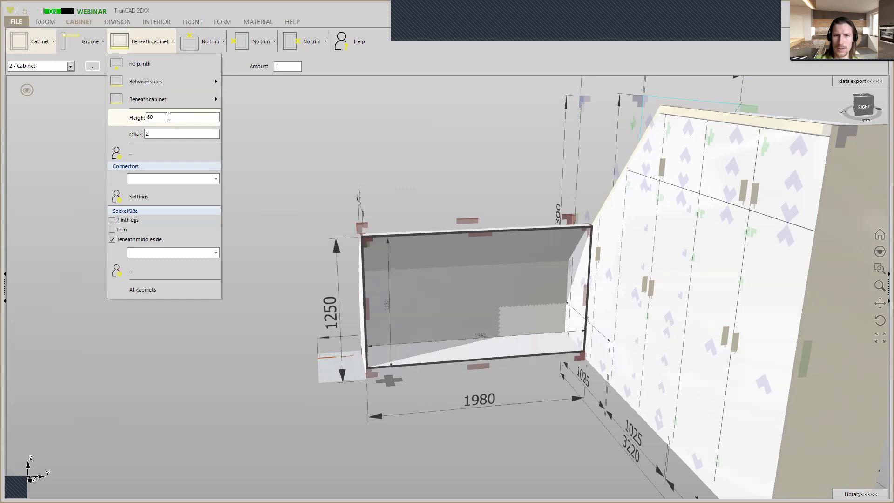
Step: Add a Left trim and a Right trim to the sides of the low cabinet
left_click(246, 42)
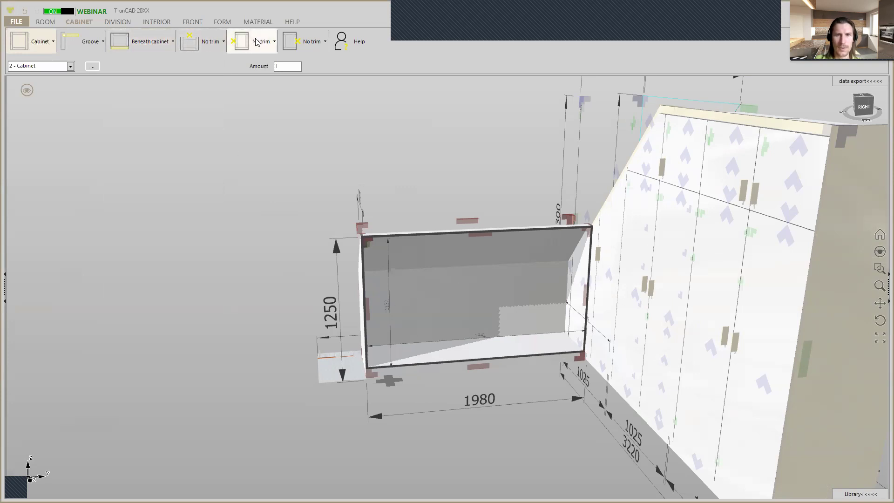
left_click(256, 42)
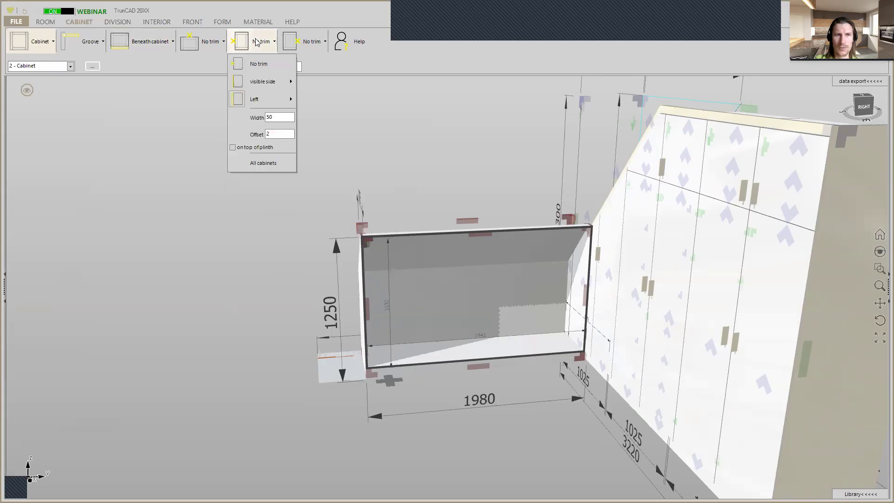
left_click(272, 105)
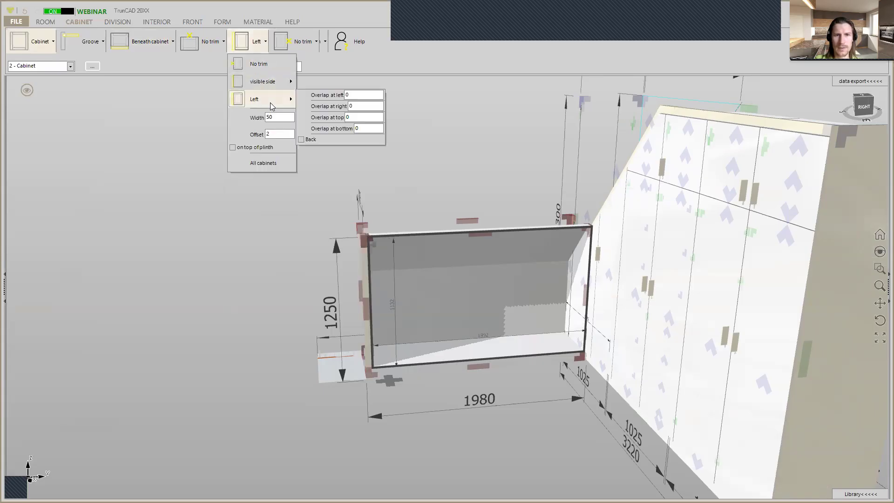
left_click(299, 42)
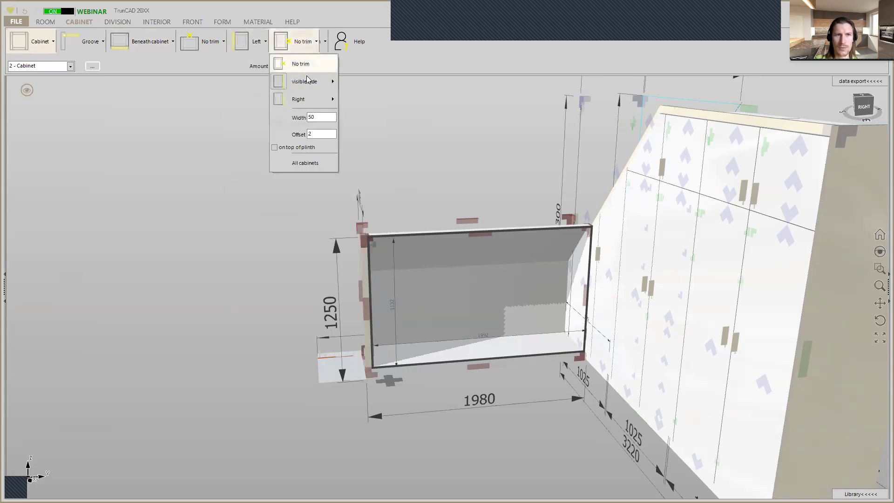
left_click(300, 100)
Step: Add an On cabinet top trim to the low cabinet and make it flush to front
left_click(210, 43)
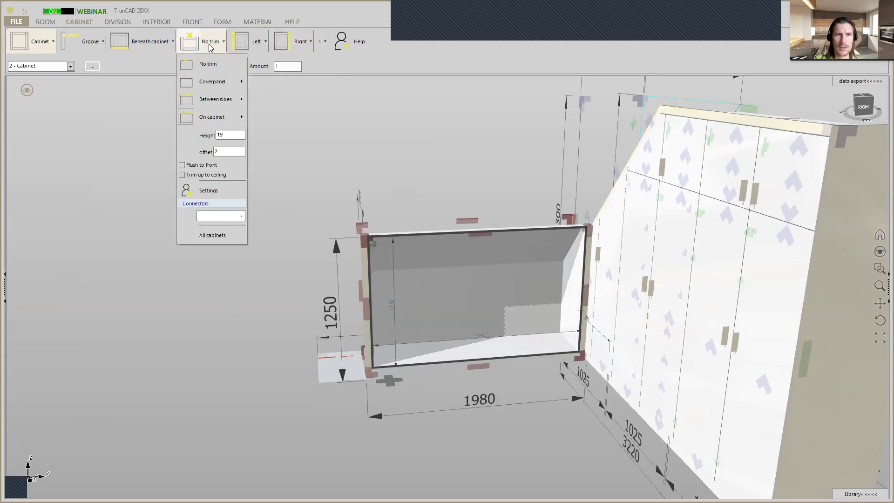
mouse_move(215, 119)
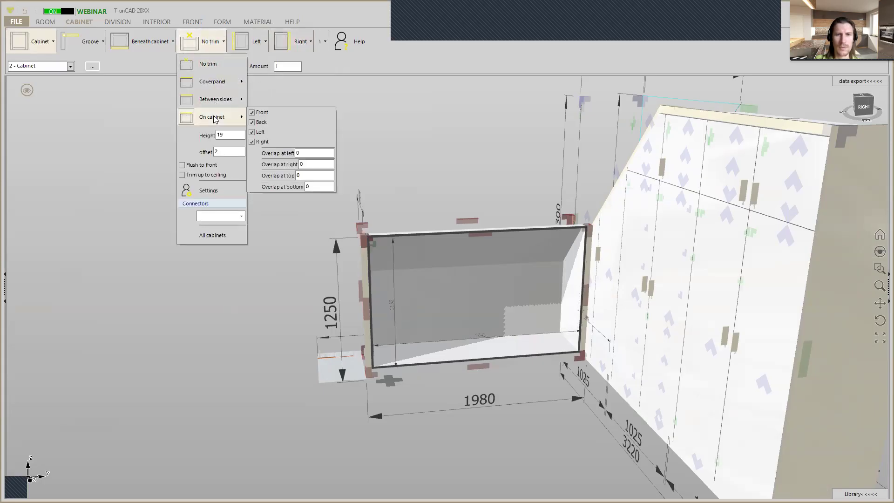
left_click(214, 118)
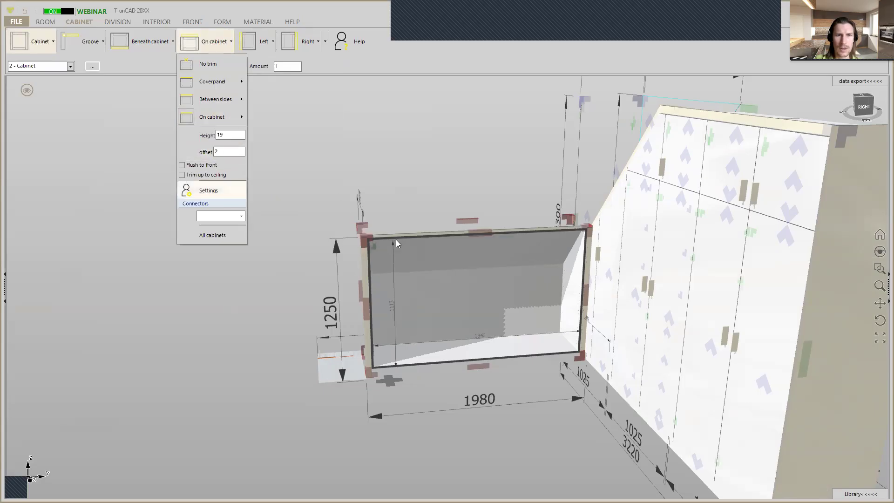
scroll(367, 235, "up", 5)
scroll(367, 233, "up", 2)
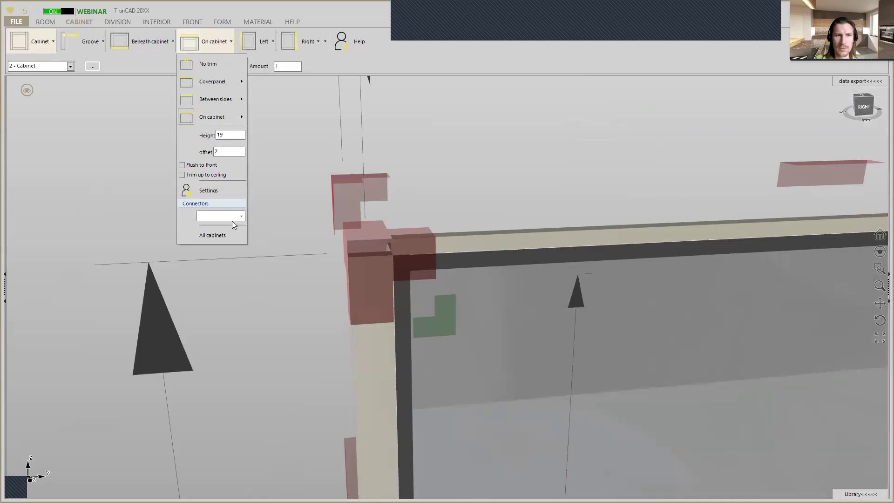
left_click(183, 165)
middle_click_drag(476, 256, 501, 259)
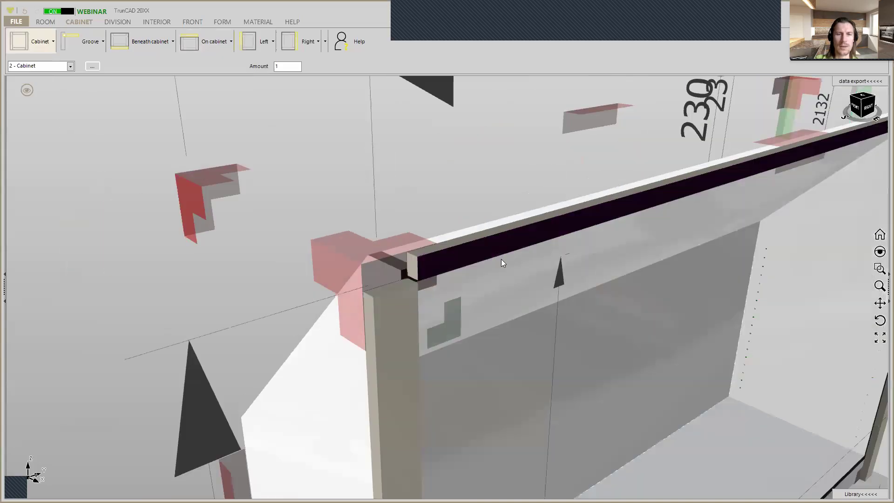
scroll(442, 243, "down", 3)
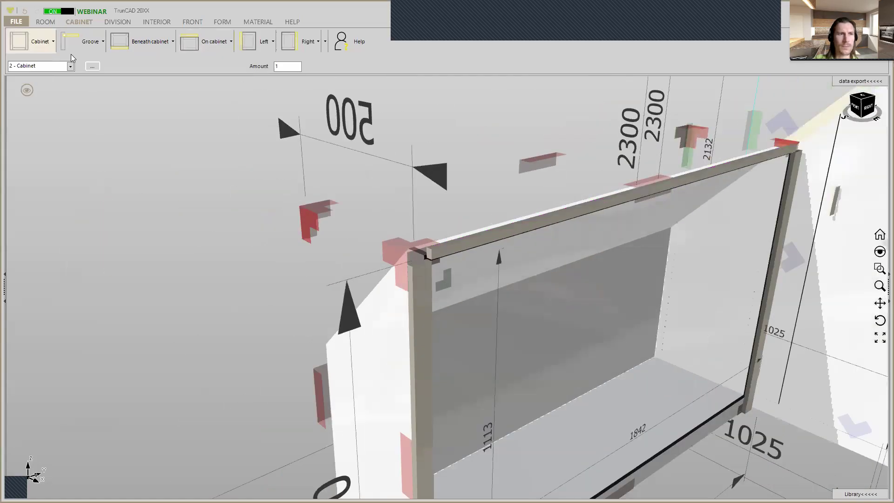
Step: Show the room's walls and sloped ceiling around the low cabinet and view the upper corner at its left trim
right_click(33, 93)
left_click(29, 25)
middle_click_drag(410, 205, 352, 194)
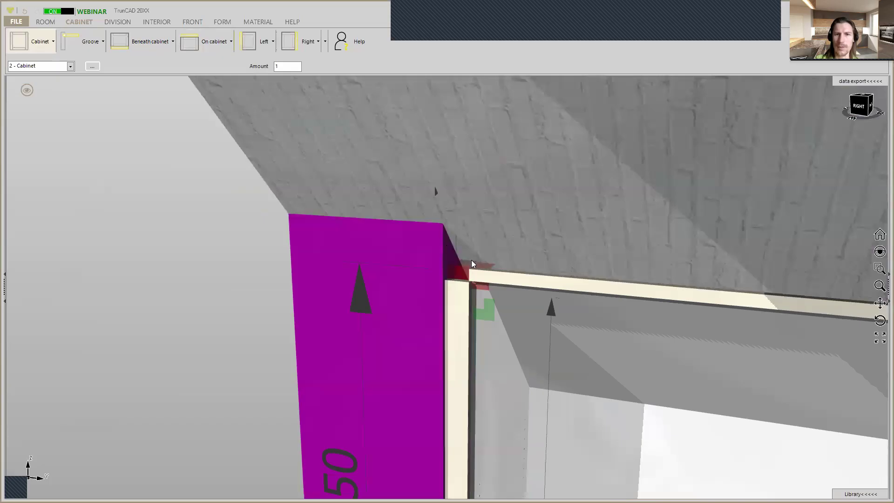
middle_click_drag(472, 261, 495, 264)
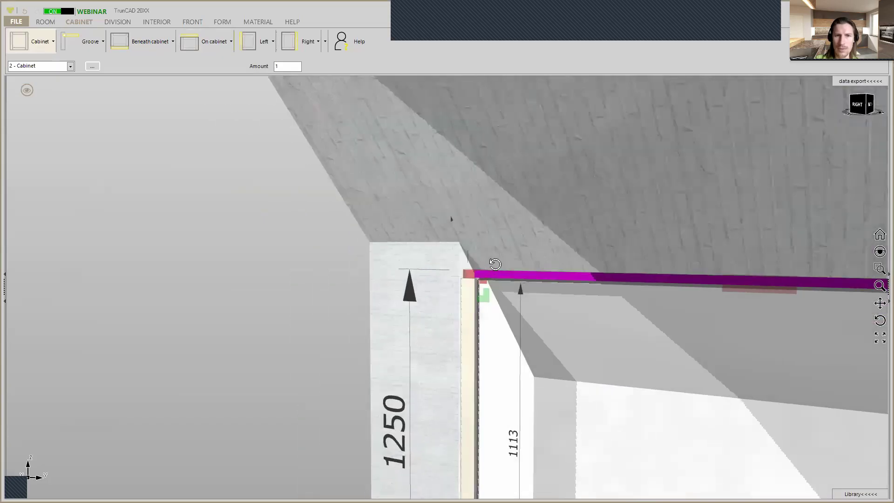
scroll(452, 270, "up", 3)
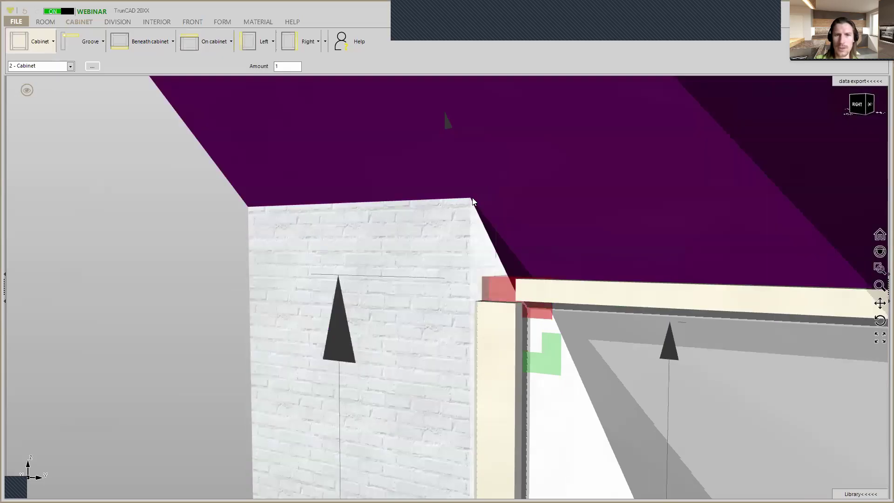
Step: Measure the distance from the left trim's upper outer corner to the wall's upper corner under the sloped ceiling
scroll(473, 201, "up", 3)
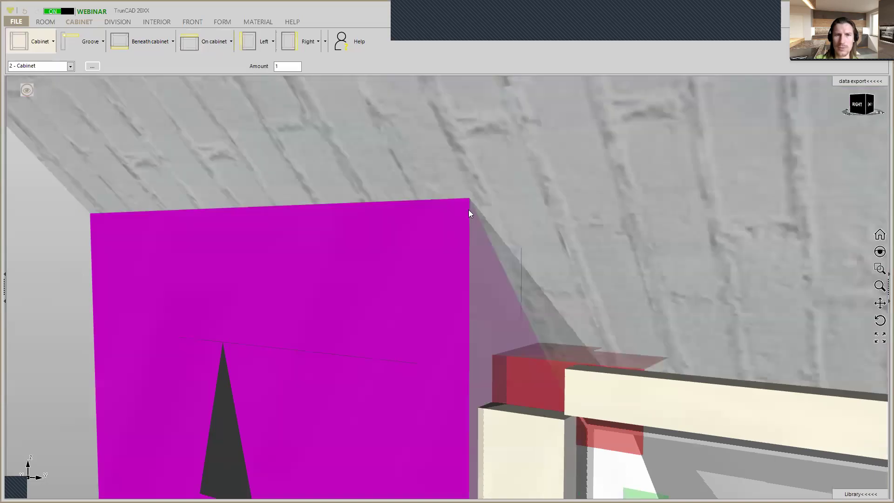
scroll(471, 206, "down", 3)
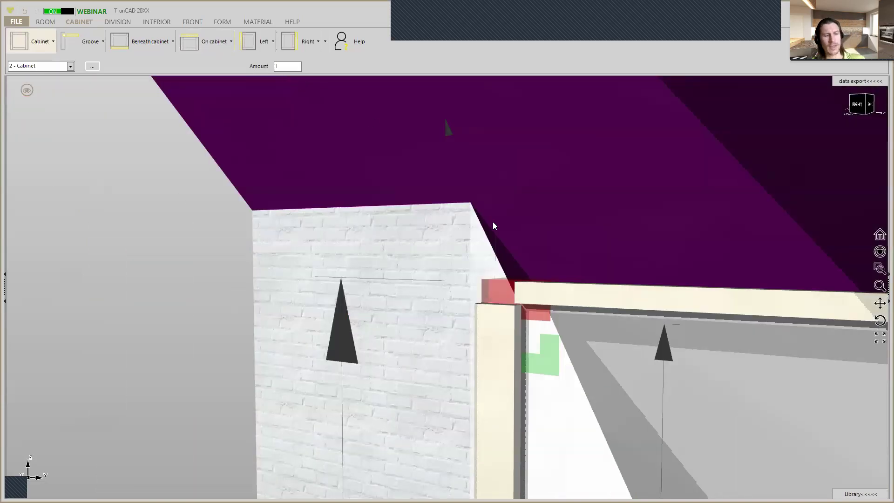
scroll(488, 254, "up", 1)
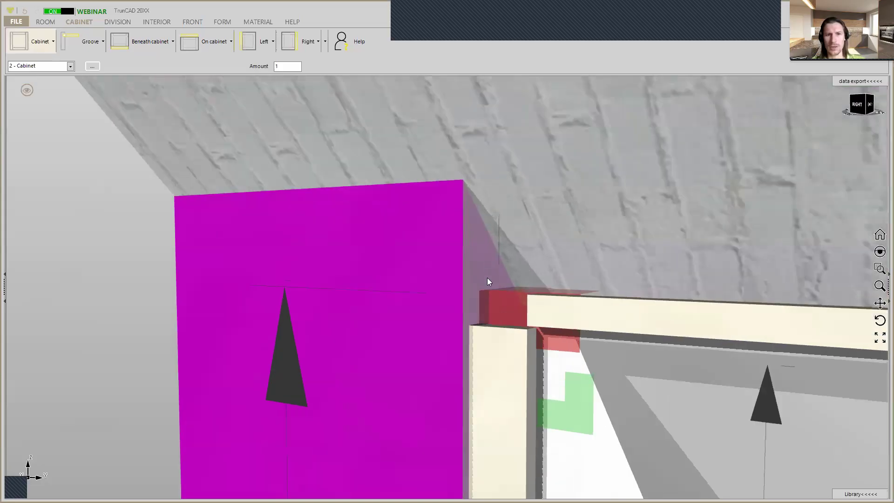
scroll(488, 277, "up", 2)
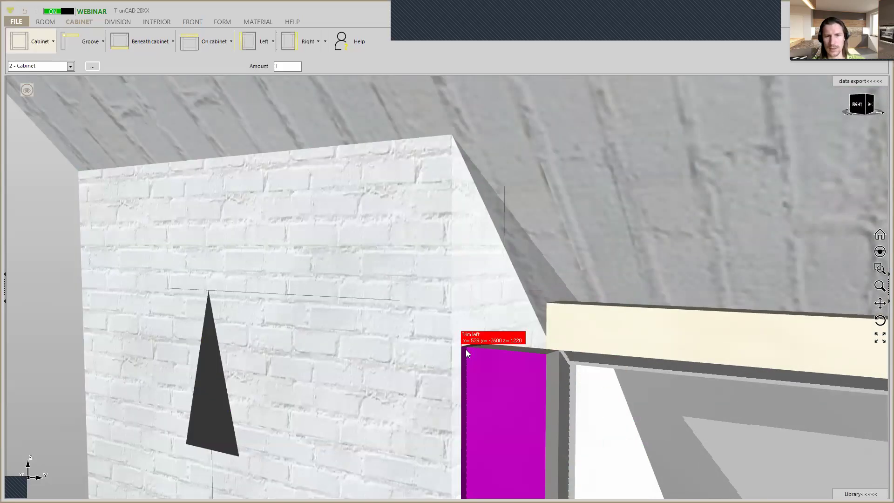
left_click(466, 349)
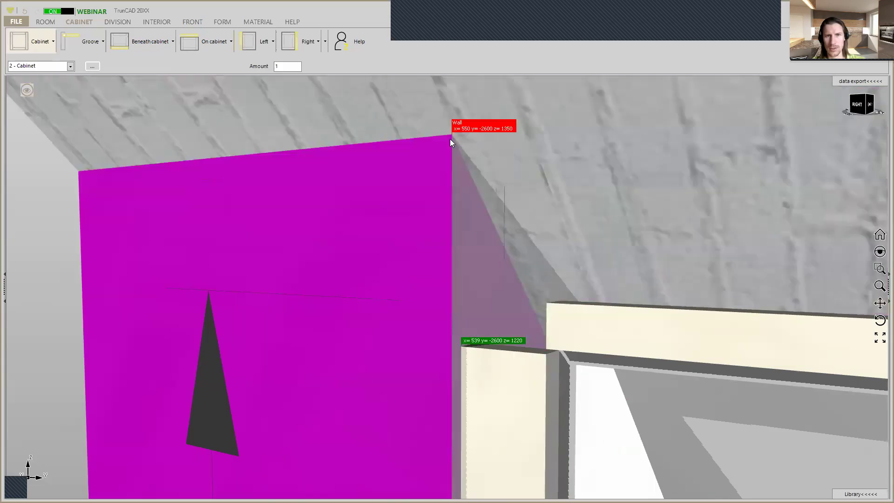
left_click(450, 139)
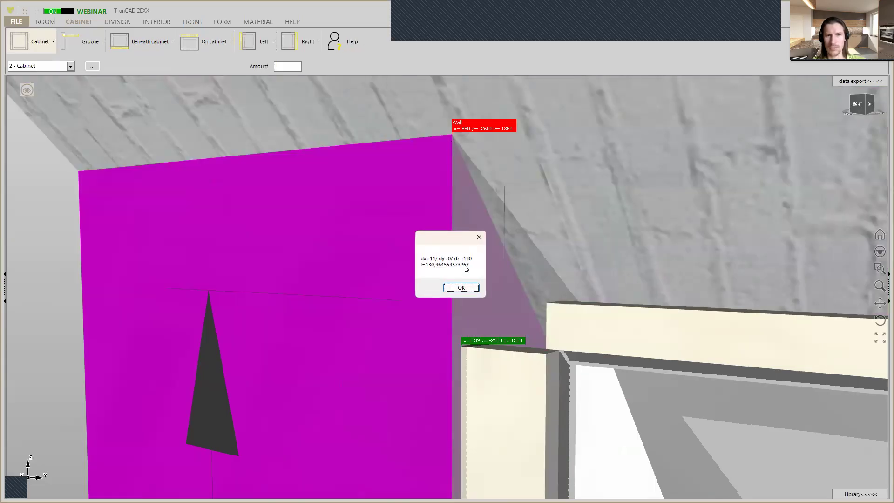
left_click(474, 287)
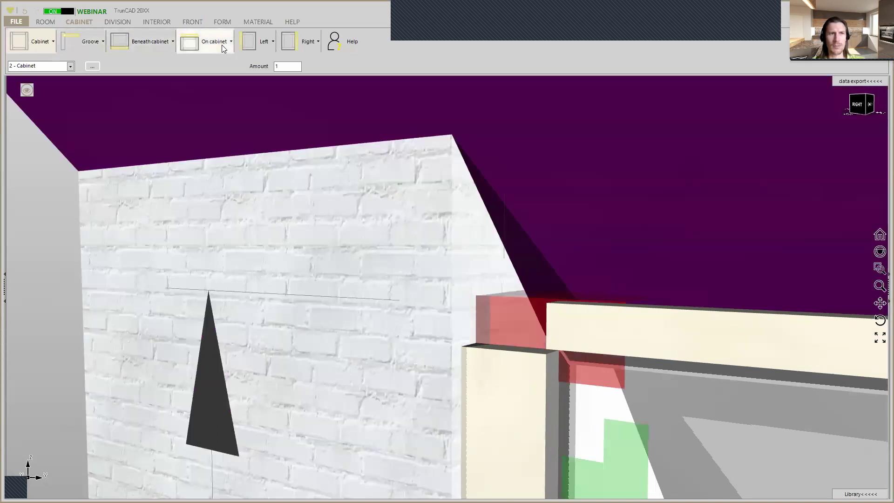
Step: Open the left trim's overlap at left for editing
left_click(264, 42)
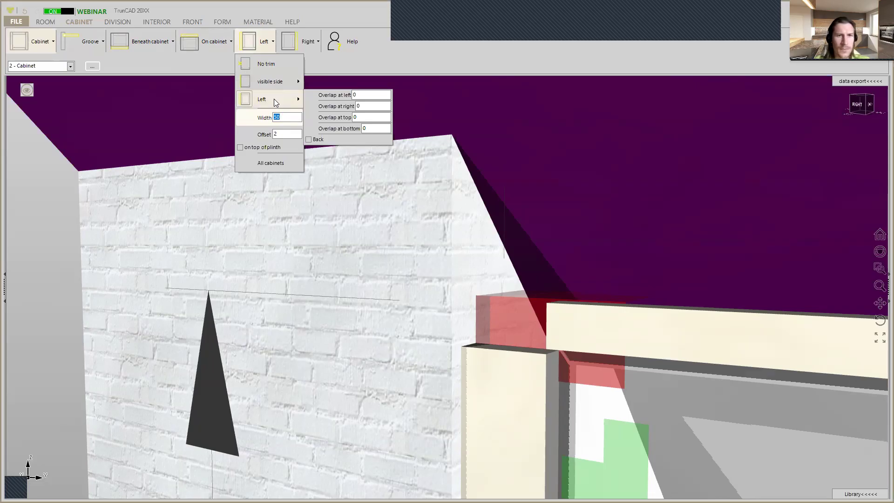
left_click(362, 94)
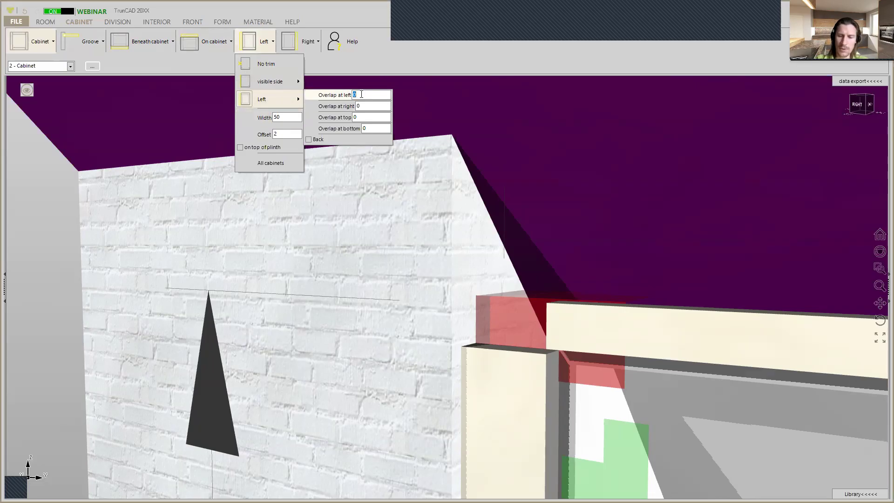
Step: Set the top overlap of the low cabinet's left-side trim to 130
left_click(373, 116)
type("13")
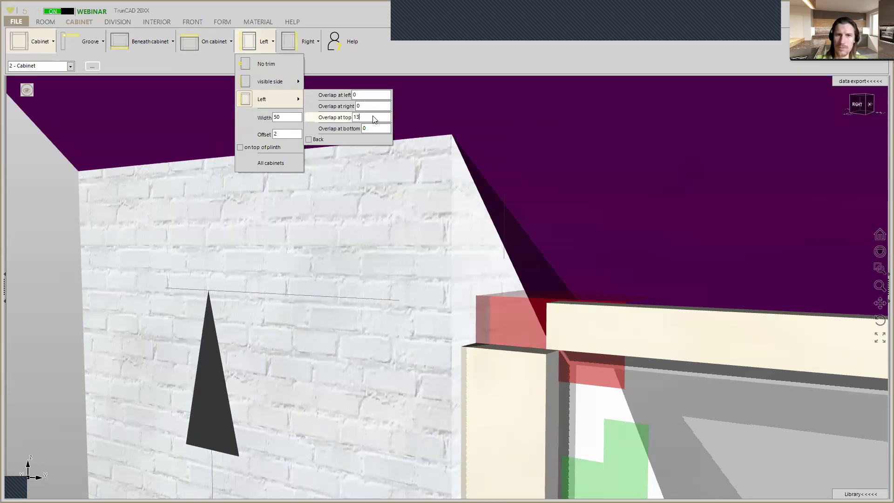
type("0")
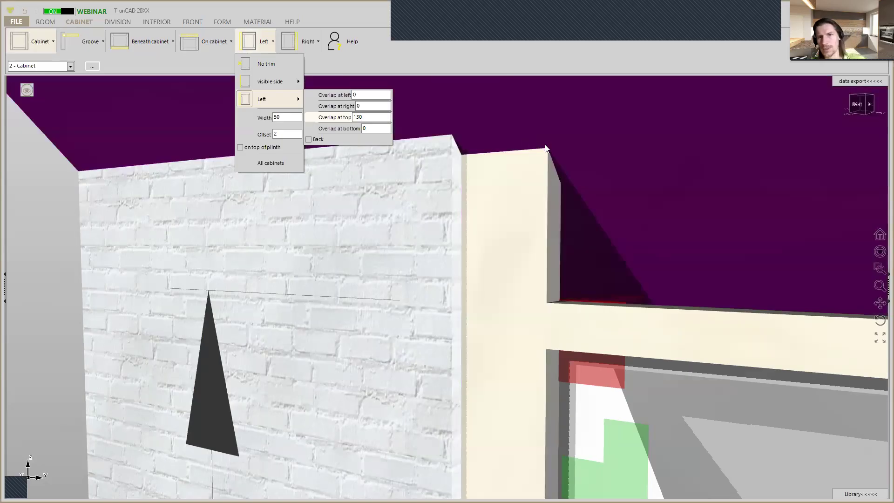
scroll(546, 148, "up", 3)
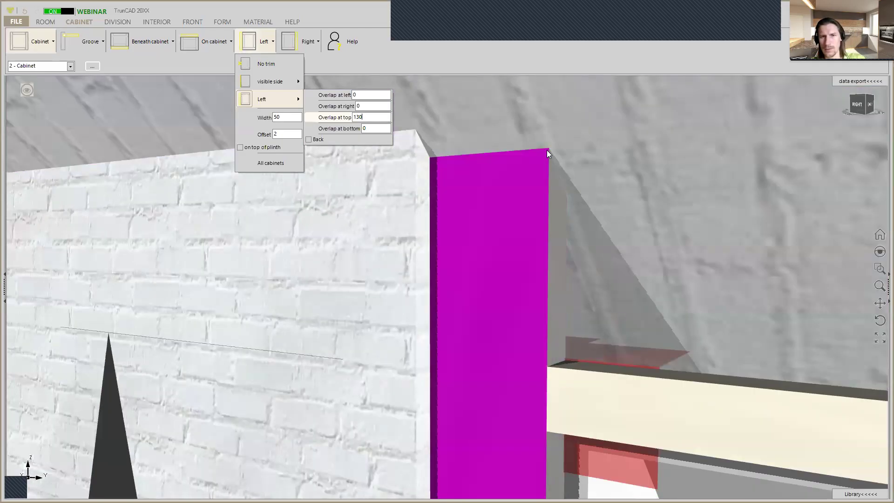
Step: Measure the height from the upper edge of the cabinet's top trim to the left trim's top corner
left_click(549, 149)
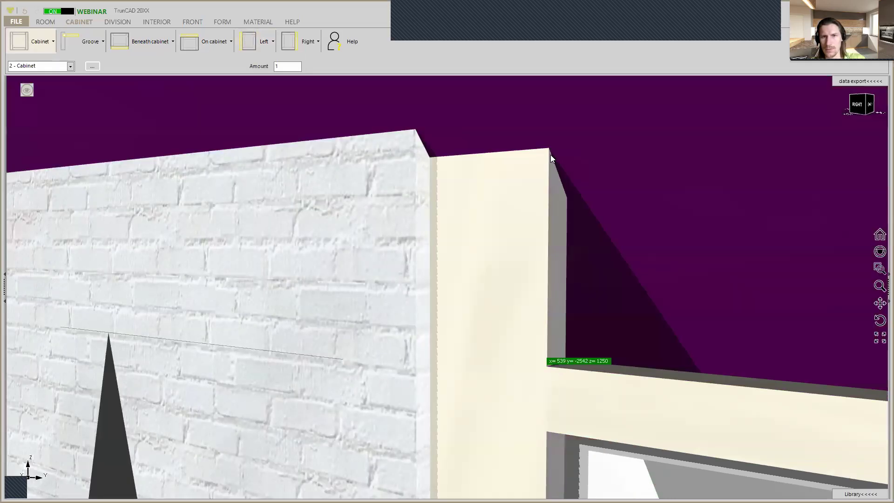
left_click(550, 154)
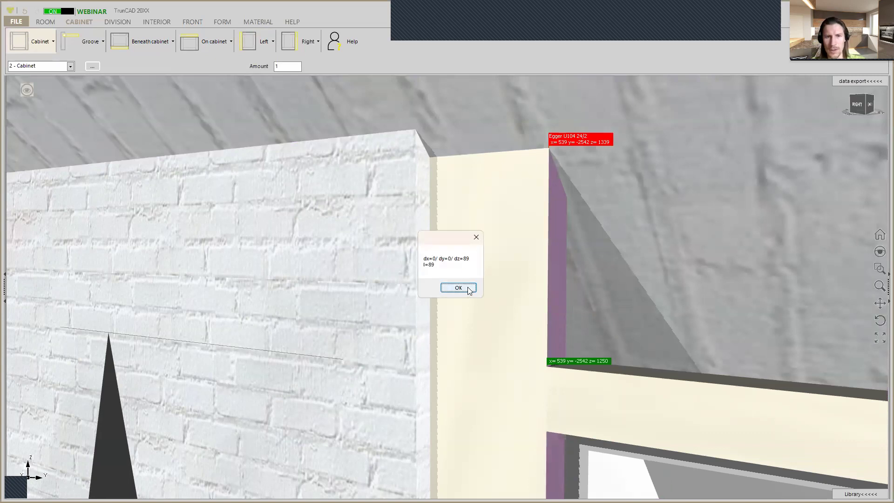
left_click(468, 287)
Step: Set the top overlap of the trim on the low cabinet to 89
left_click(214, 42)
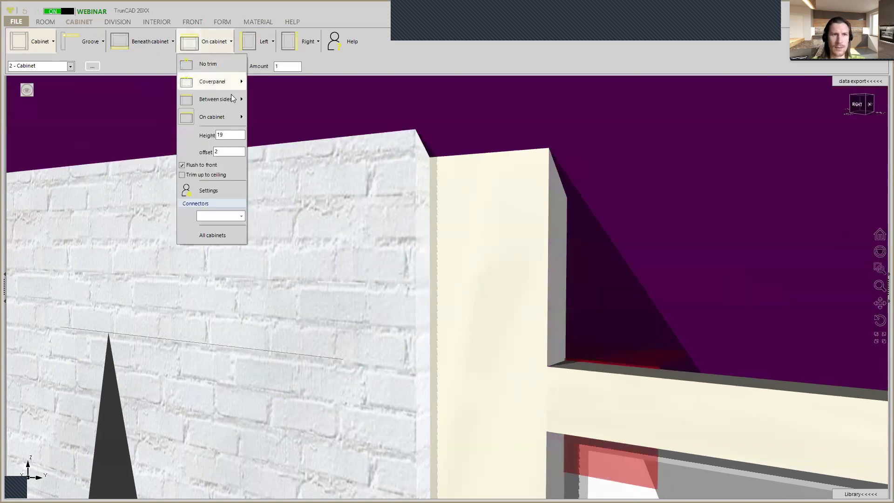
mouse_move(235, 117)
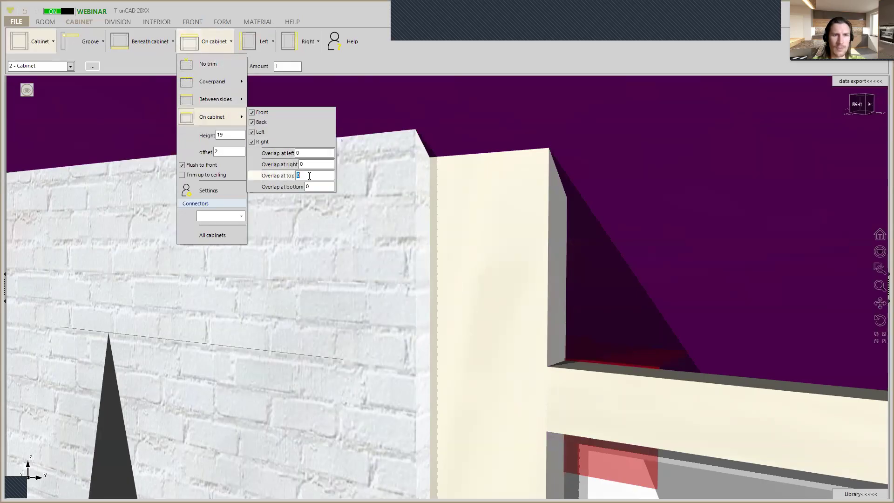
type("8")
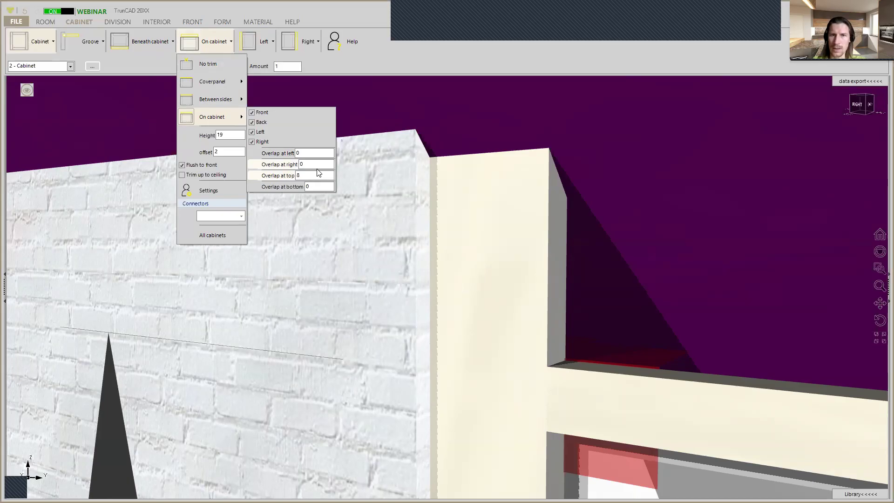
type("9")
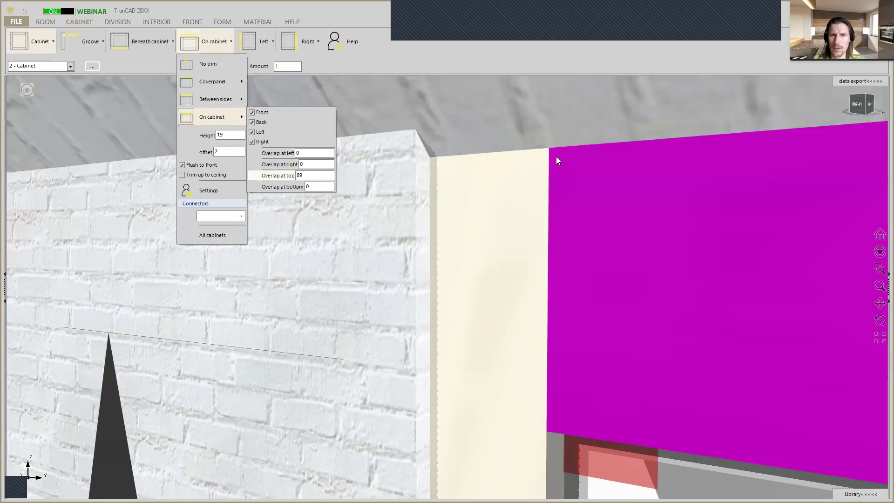
Step: Set the top overlap of the low cabinet's right-side trim to 130
scroll(556, 158, "down", 3)
scroll(556, 157, "down", 2)
scroll(636, 186, "down", 2)
middle_click_drag(554, 189, 514, 196)
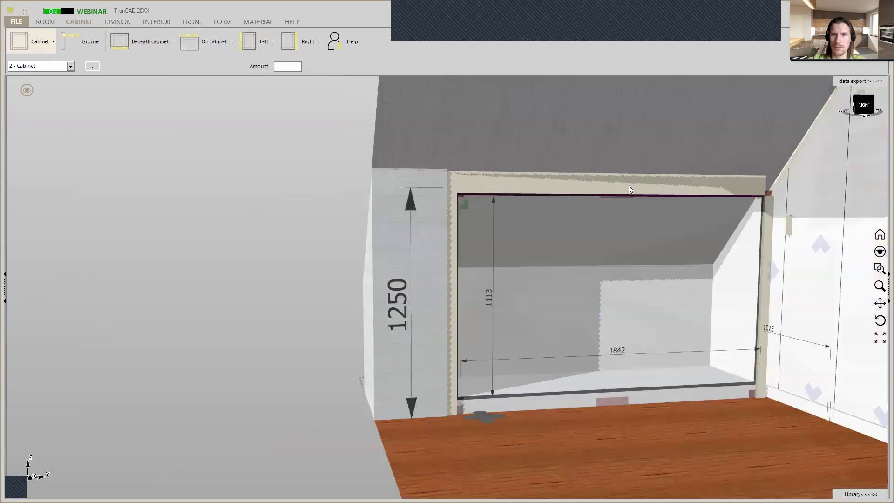
scroll(730, 196, "up", 3)
middle_click_drag(730, 194, 694, 191)
scroll(445, 103, "up", 3)
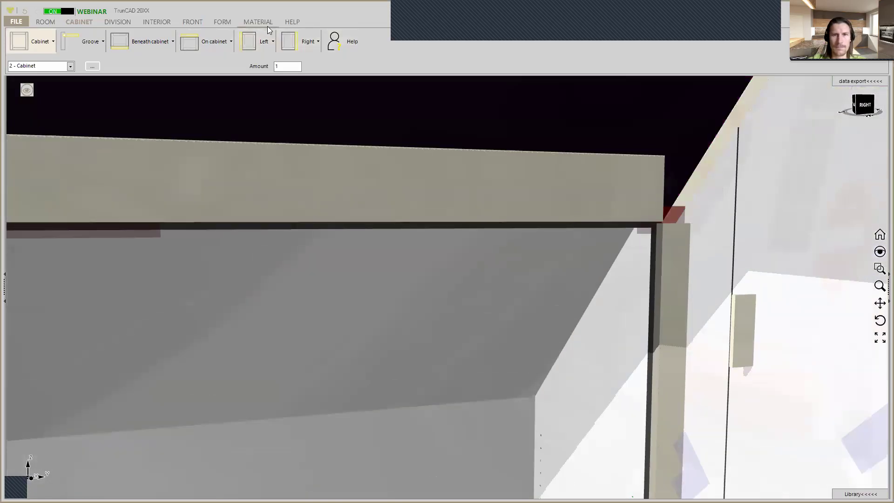
left_click(308, 42)
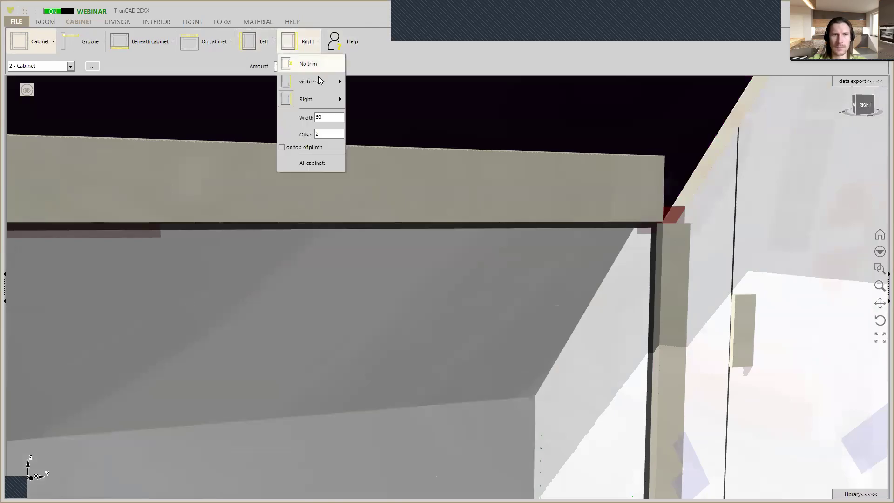
mouse_move(317, 98)
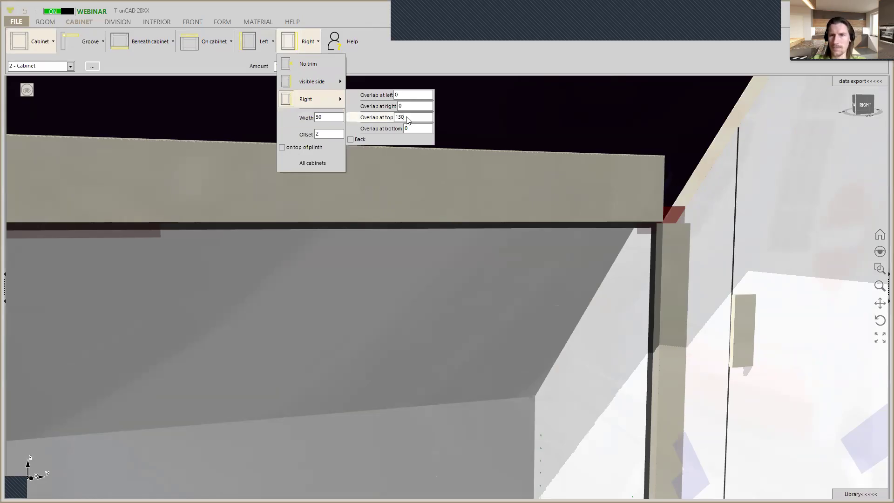
scroll(694, 175, "up", 3)
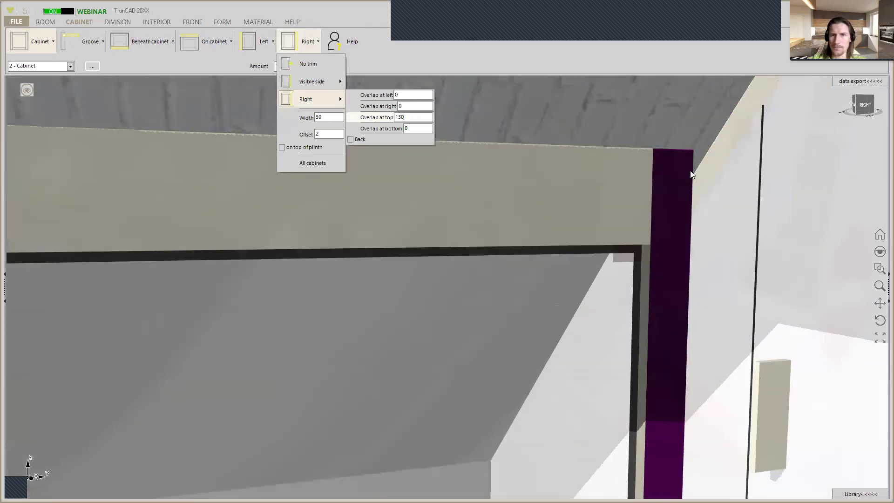
Step: Show the cabinets without the room's walls, floor and sloped ceiling
middle_click_drag(696, 178, 680, 166)
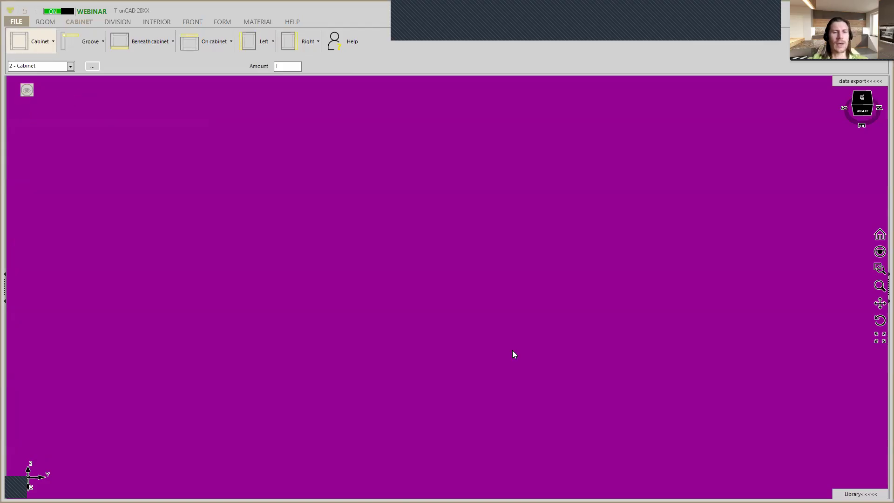
scroll(576, 234, "down", 2)
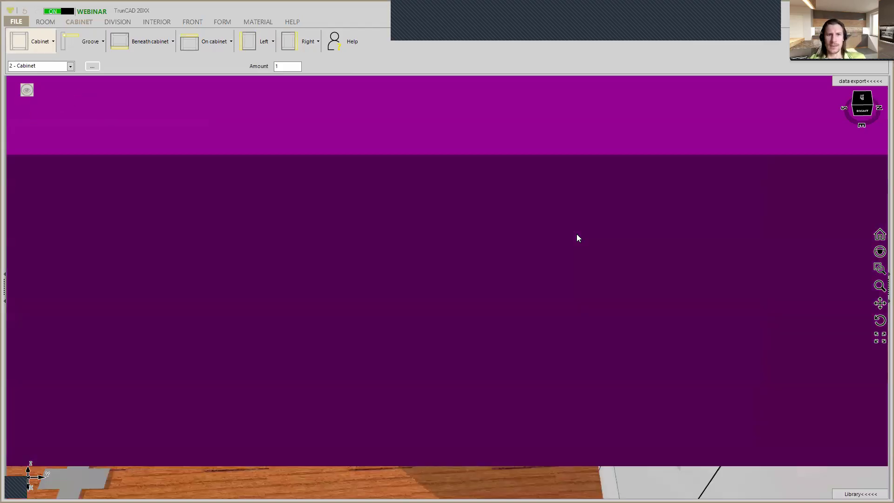
scroll(577, 234, "down", 2)
scroll(577, 238, "down", 2)
middle_click_drag(577, 234, 557, 231)
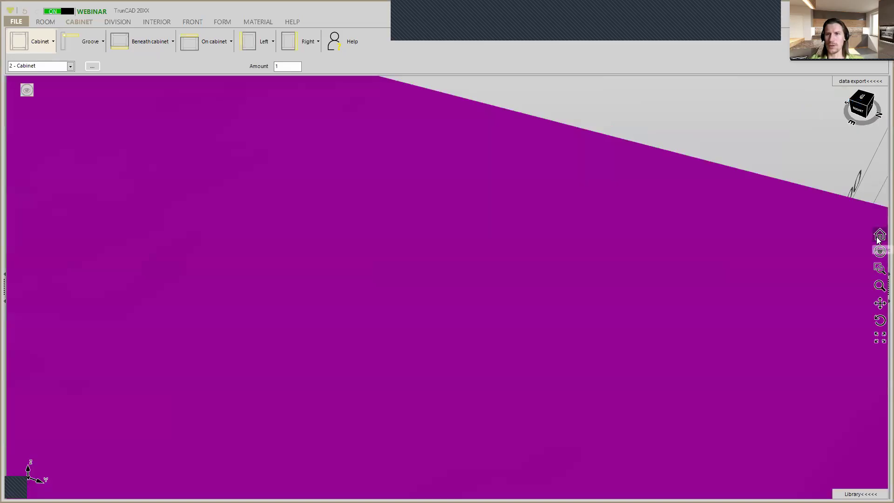
left_click(879, 239)
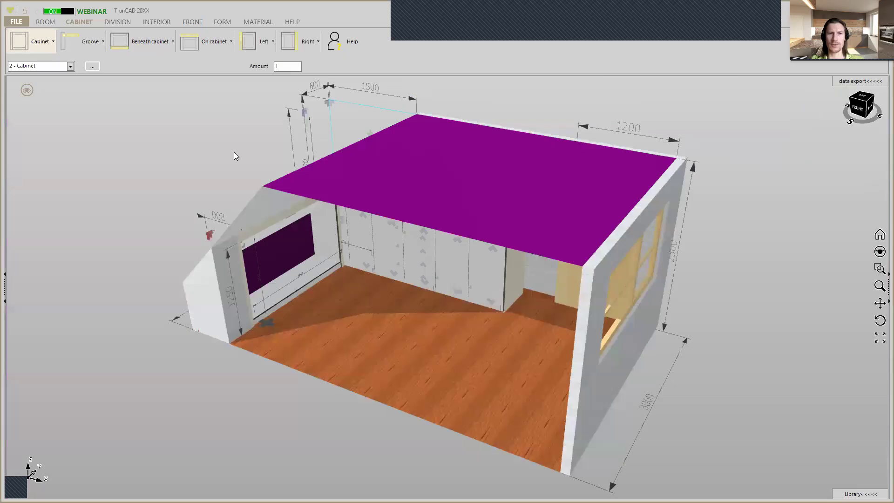
left_click(28, 89)
left_click(25, 26)
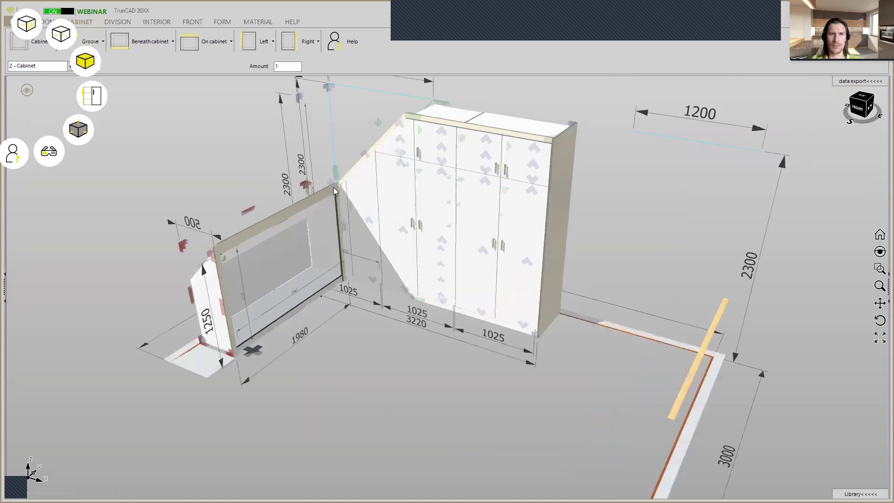
Step: Try widening the low cabinet to an overall width of 2000 and inspect its corner against the wardrobe
scroll(334, 187, "up", 6)
middle_click_drag(336, 180, 324, 284)
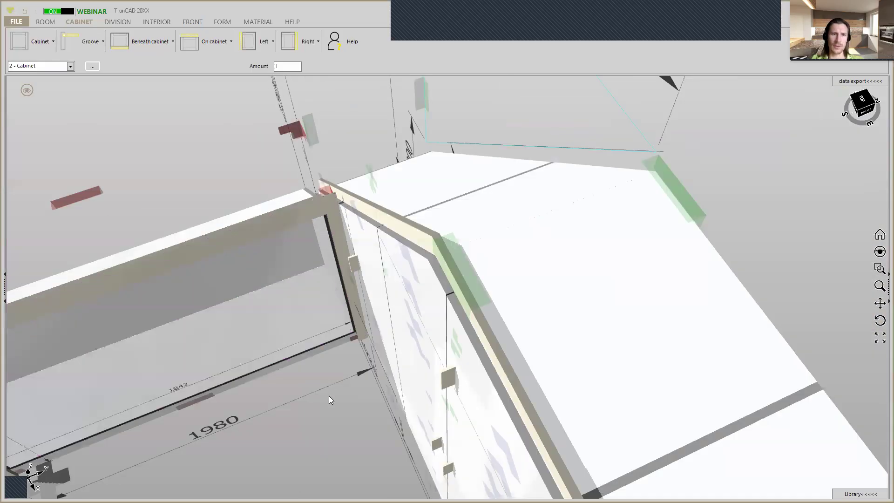
left_click(362, 374)
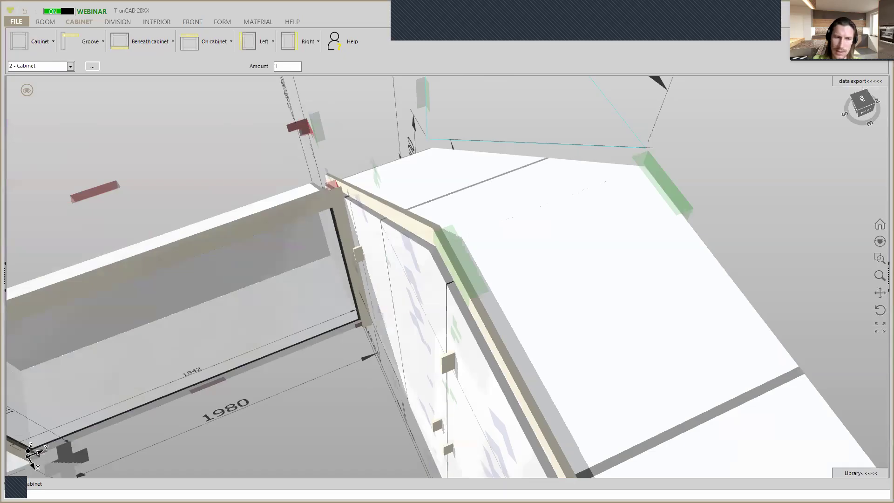
type("2000")
key("Return")
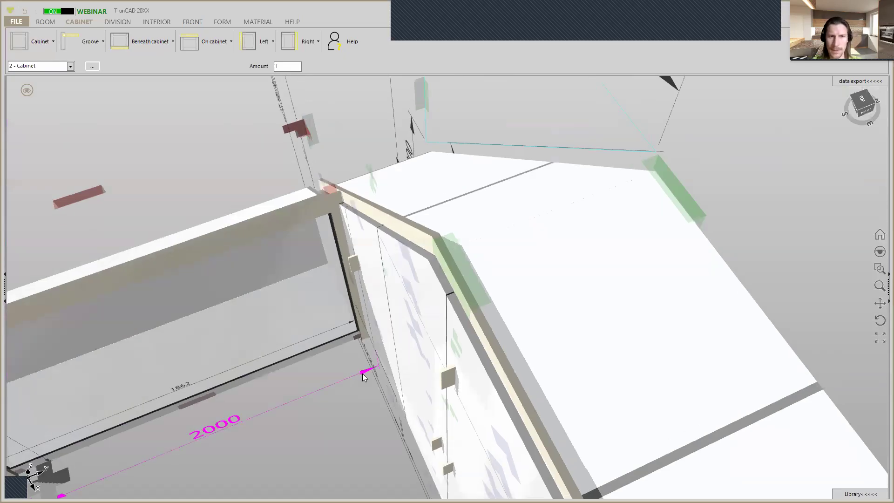
scroll(335, 194, "up", 8)
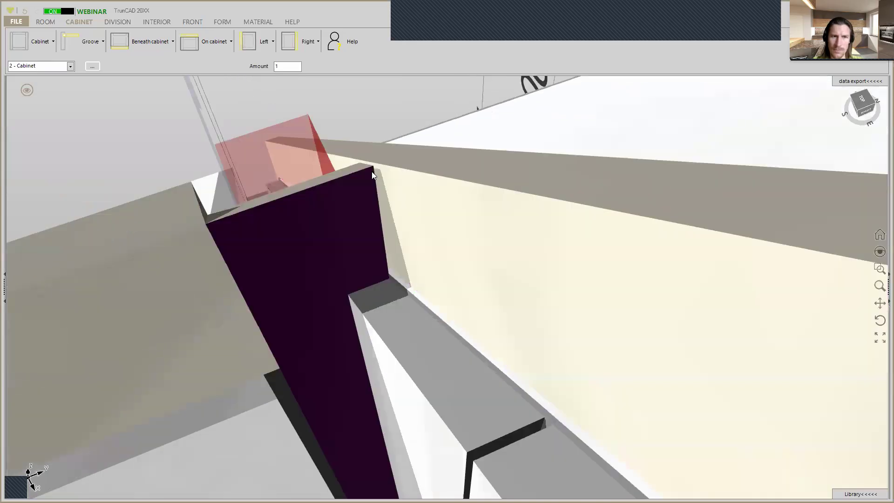
scroll(371, 172, "up", 5)
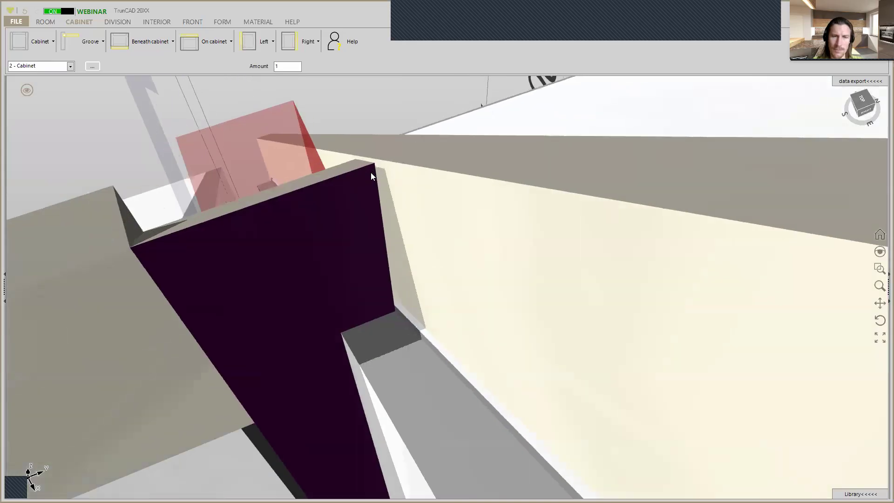
scroll(371, 173, "down", 2)
scroll(371, 173, "down", 3)
middle_click_drag(375, 187, 378, 192)
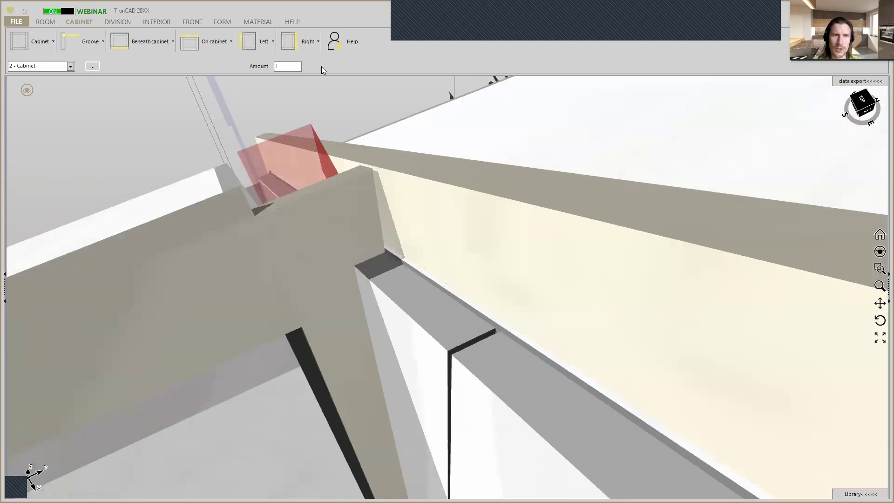
Step: Set the right trim's width to 50 and return the low cabinet's overall width to 1980
left_click(313, 46)
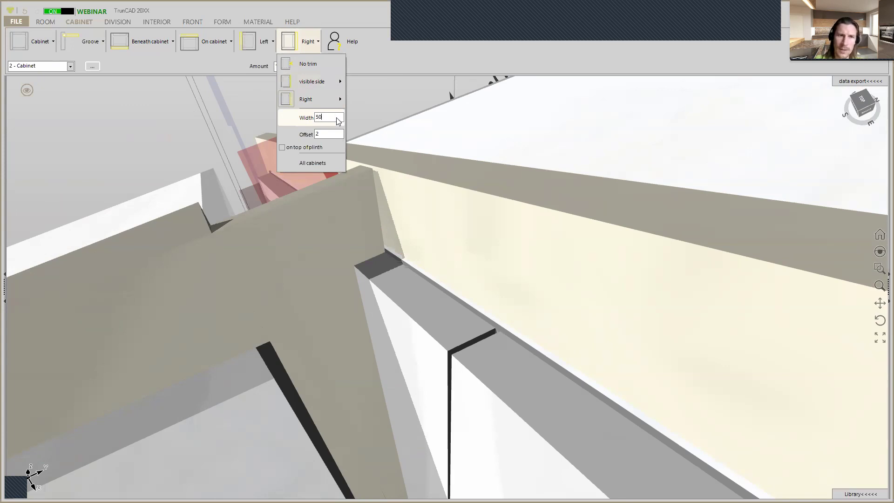
left_click(341, 165)
scroll(328, 237, "down", 12)
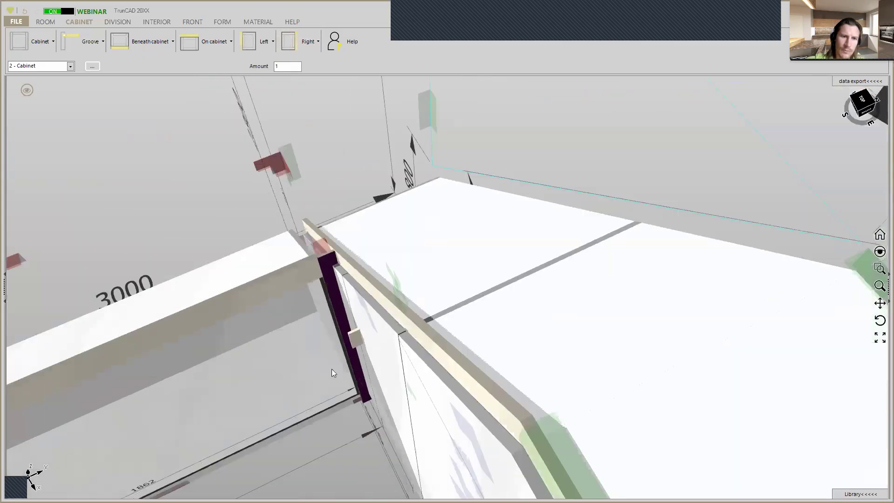
left_click(318, 413)
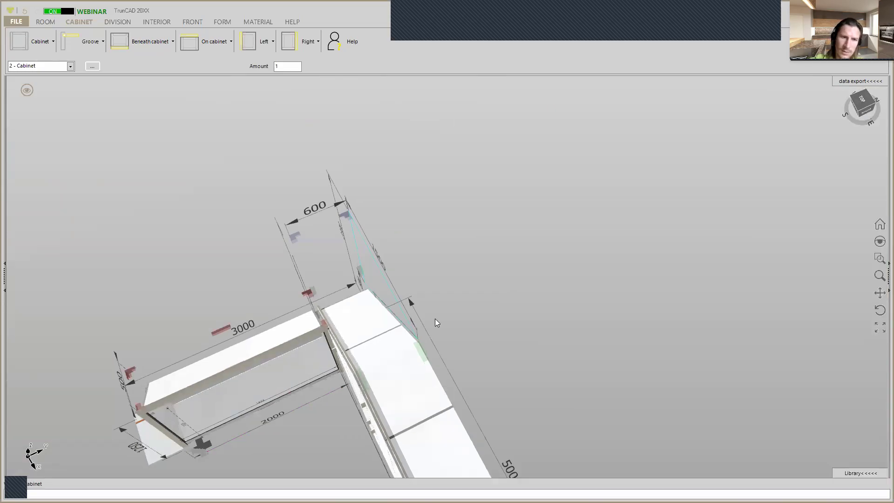
key("Escape")
Step: Try a right overlap of 20 on the low cabinet's right-side trim
scroll(316, 345, "up", 4)
scroll(317, 344, "up", 6)
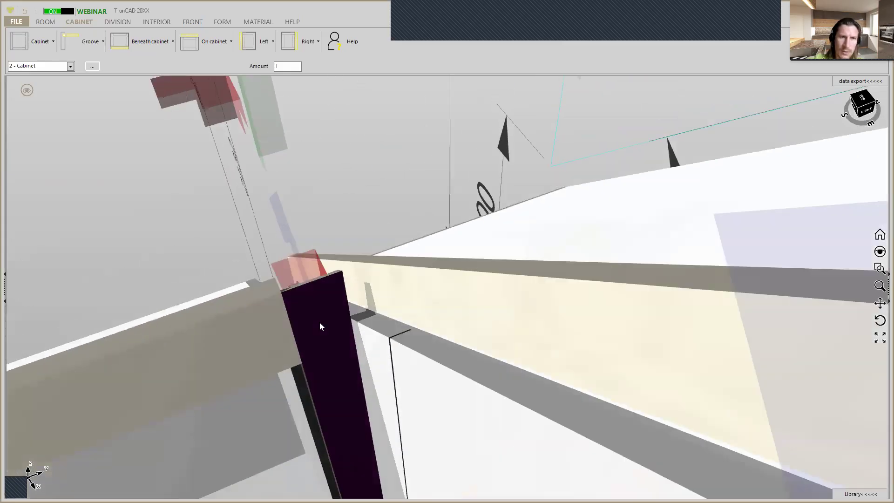
left_click(306, 47)
mouse_move(316, 96)
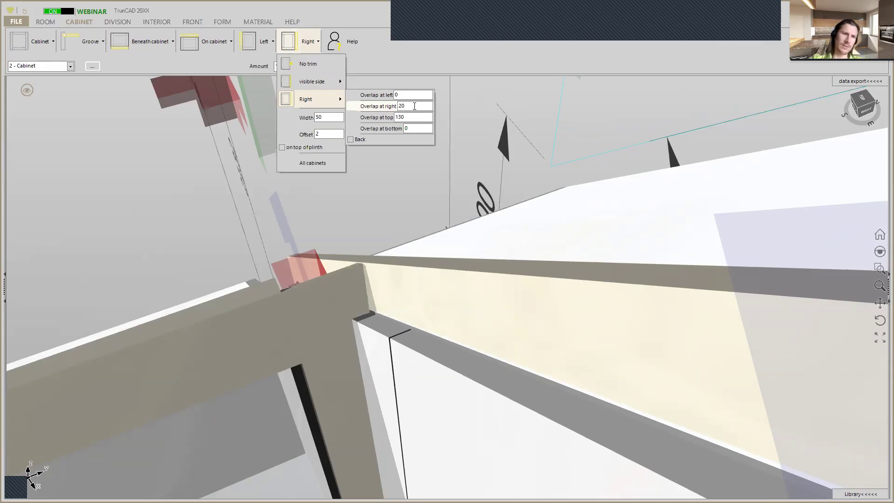
Step: Set the right overlap of the right-side trim to 22 and check the corner against the wardrobe
middle_click_drag(330, 277, 314, 295)
scroll(350, 263, "up", 4)
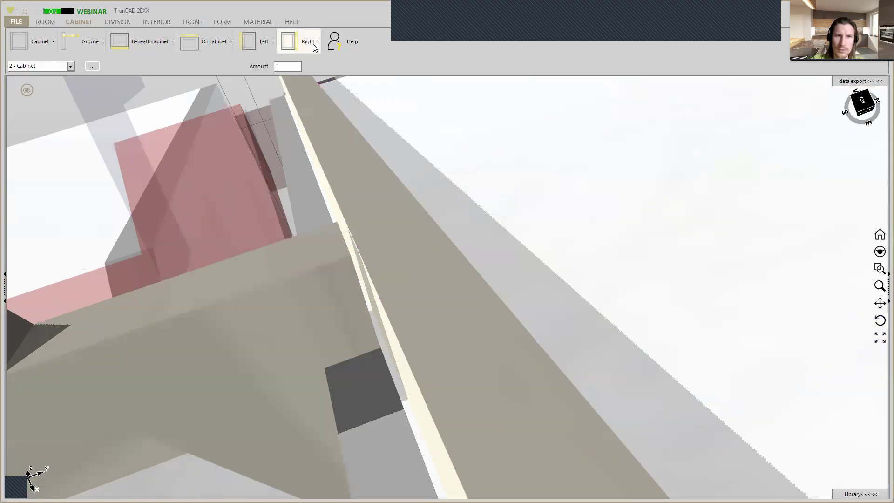
left_click(318, 42)
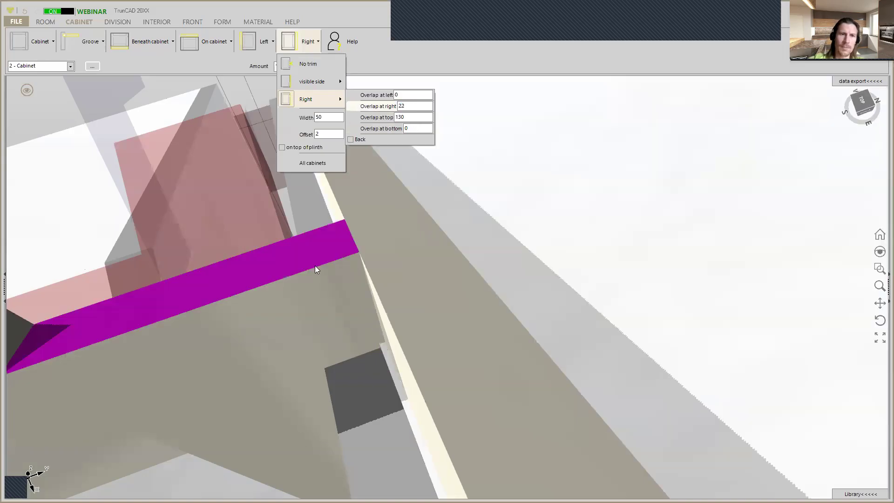
scroll(314, 265, "down", 3)
middle_click_drag(315, 265, 337, 332)
scroll(321, 335, "up", 4)
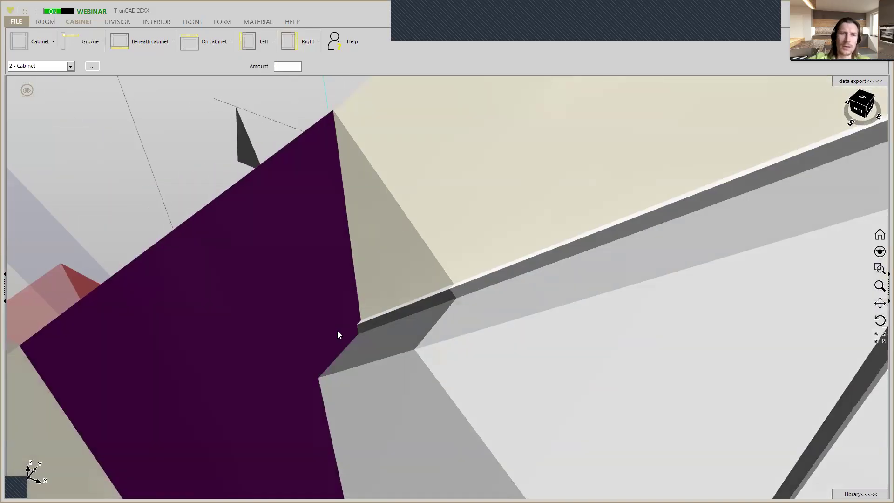
scroll(336, 332, "down", 5)
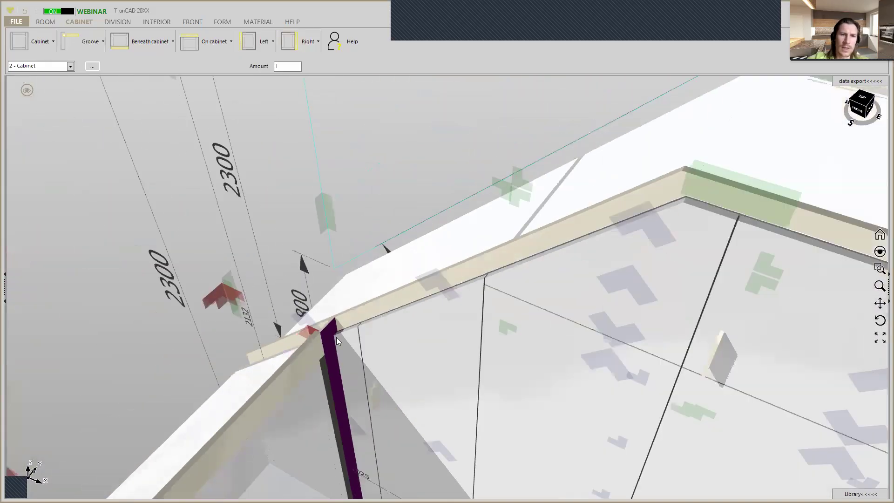
scroll(337, 337, "down", 8)
middle_click_drag(353, 250, 350, 232)
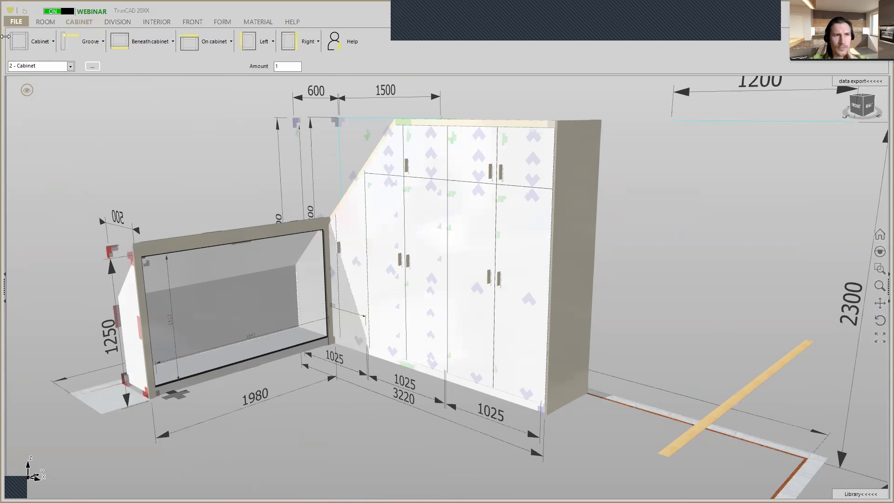
Step: Divide the low cabinet with two vertical partitions and add two horizontal shelves to its middle compartment
left_click(112, 22)
left_click(36, 58)
left_click(17, 42)
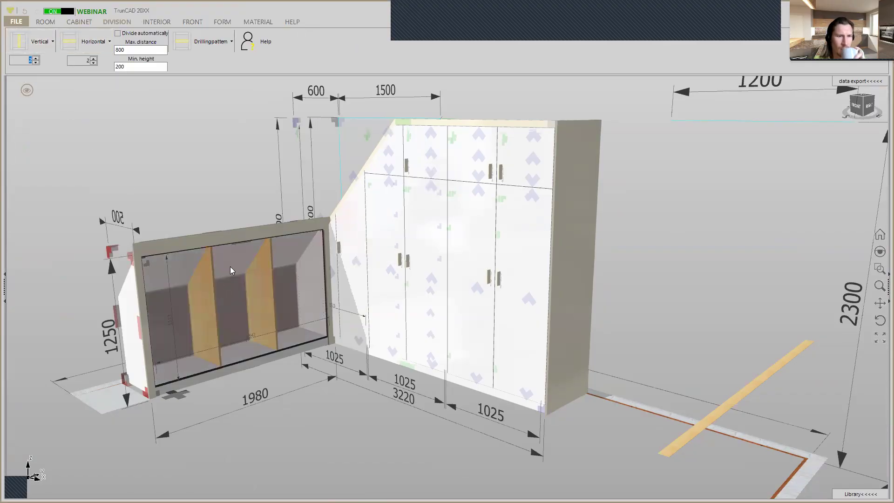
left_click(226, 257)
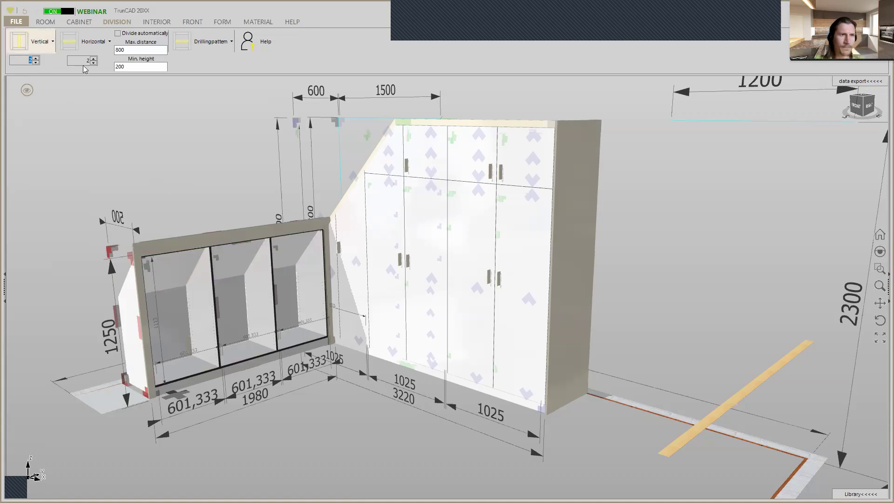
left_click(241, 291)
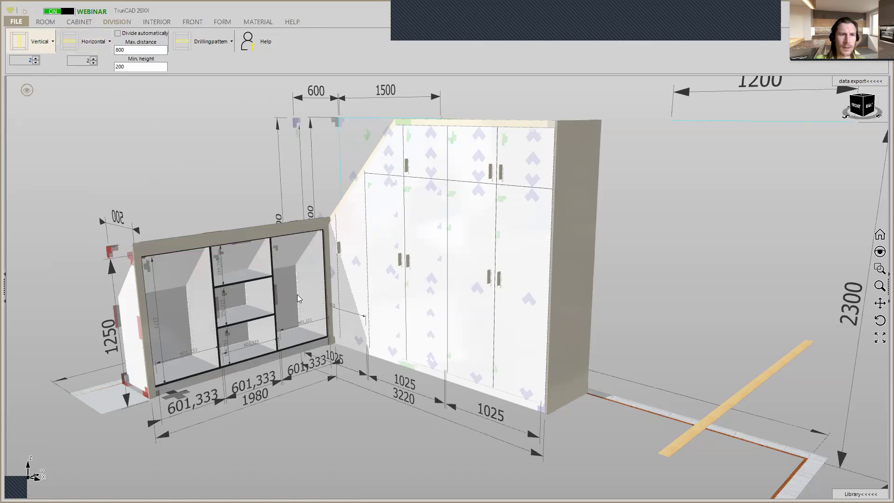
Step: Remove one horizontal shelf from the low cabinet's middle compartment
scroll(256, 303, "up", 5)
scroll(257, 301, "down", 5)
scroll(187, 280, "up", 3)
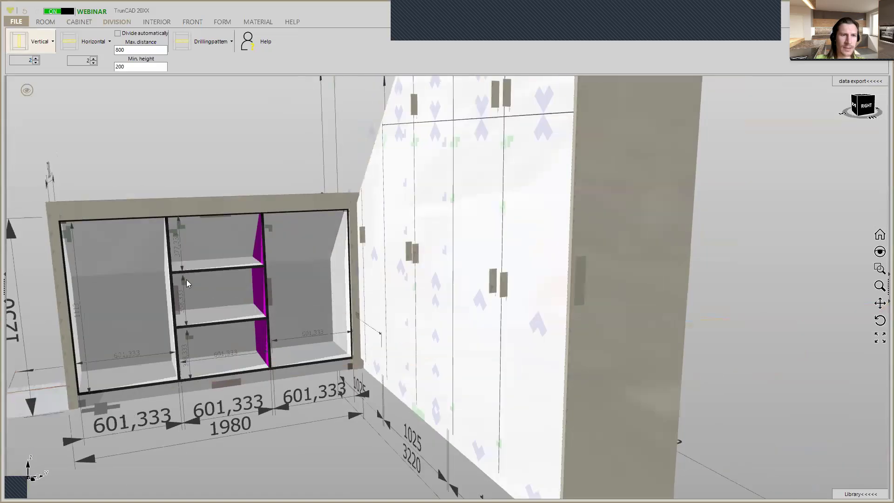
scroll(183, 281, "up", 2)
scroll(177, 179, "up", 2)
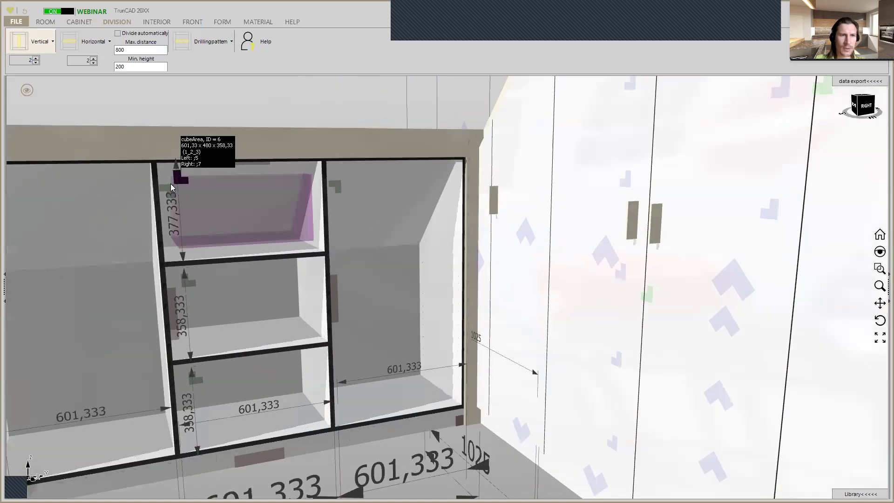
scroll(168, 188, "down", 2)
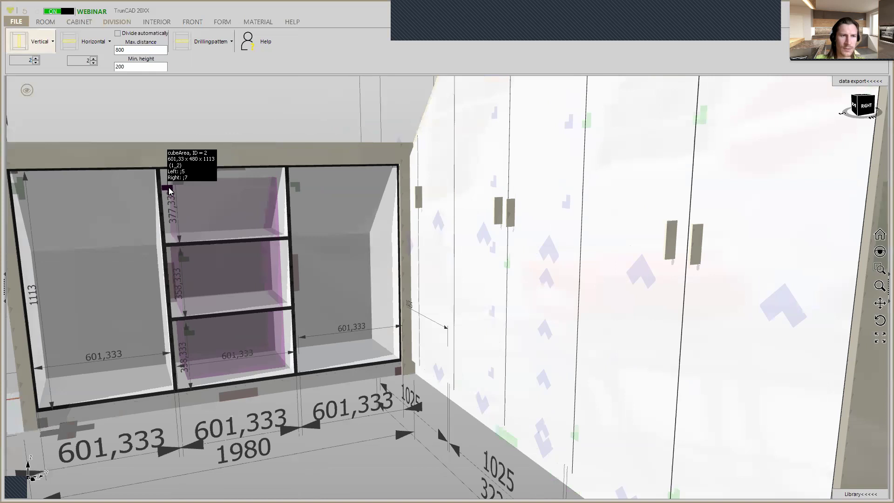
right_click(168, 191)
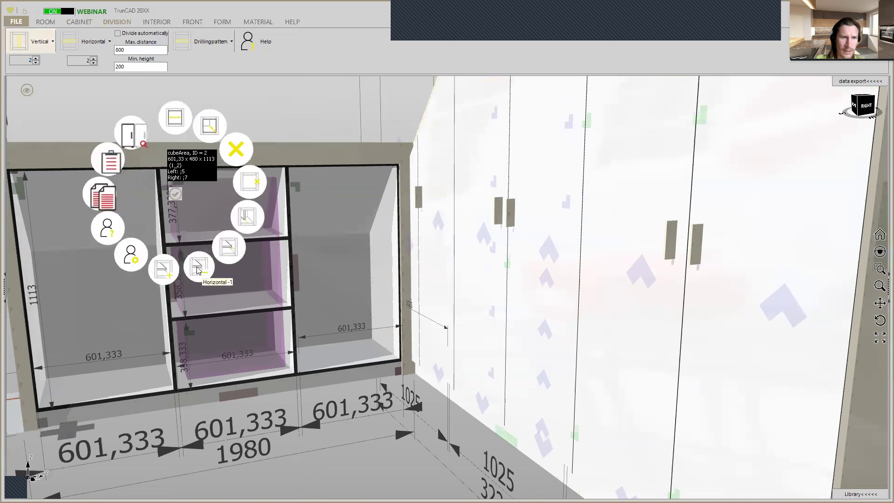
left_click(209, 272)
left_click(209, 273)
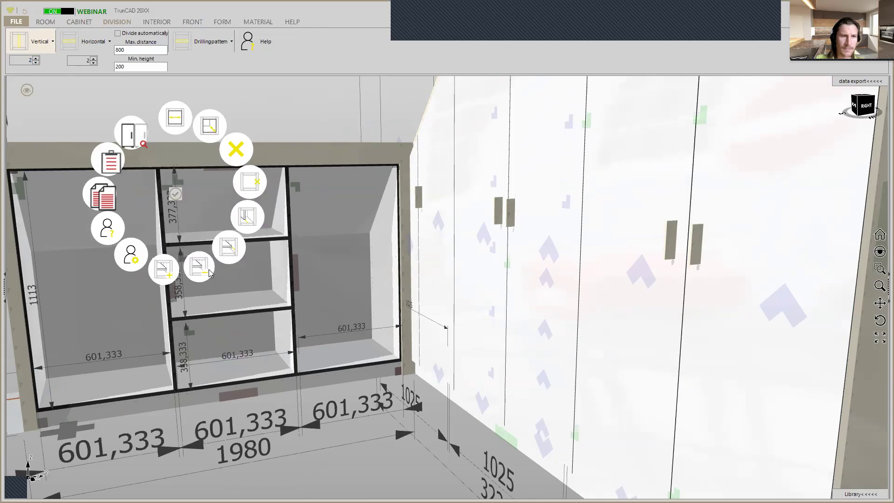
left_click(209, 273)
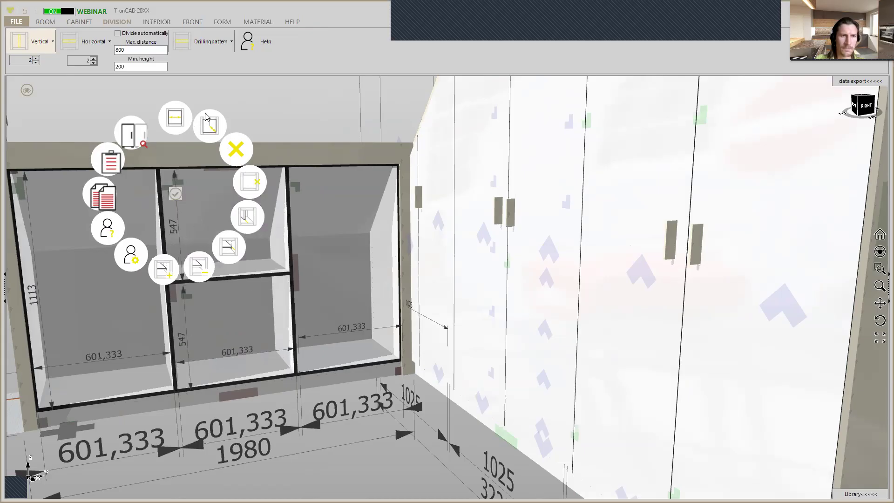
Step: Try two additional vertical partitions across the whole interior of the low cabinet
scroll(163, 151, "down", 3)
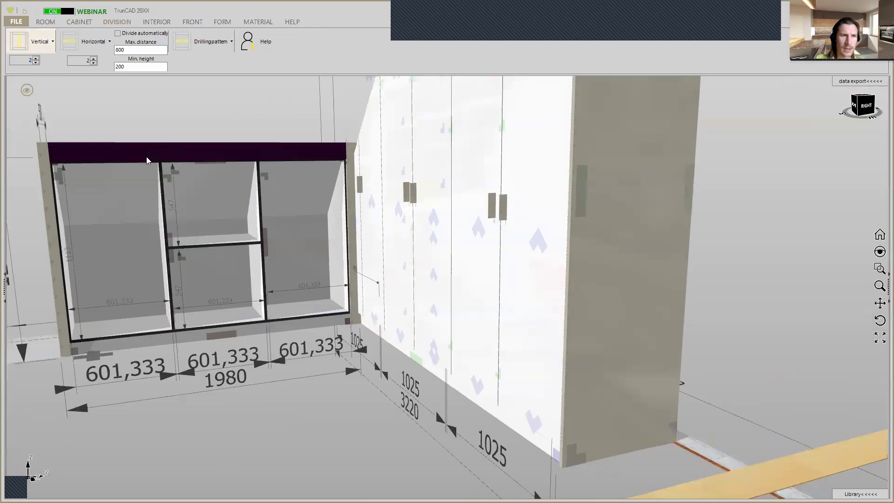
scroll(70, 170, "up", 3)
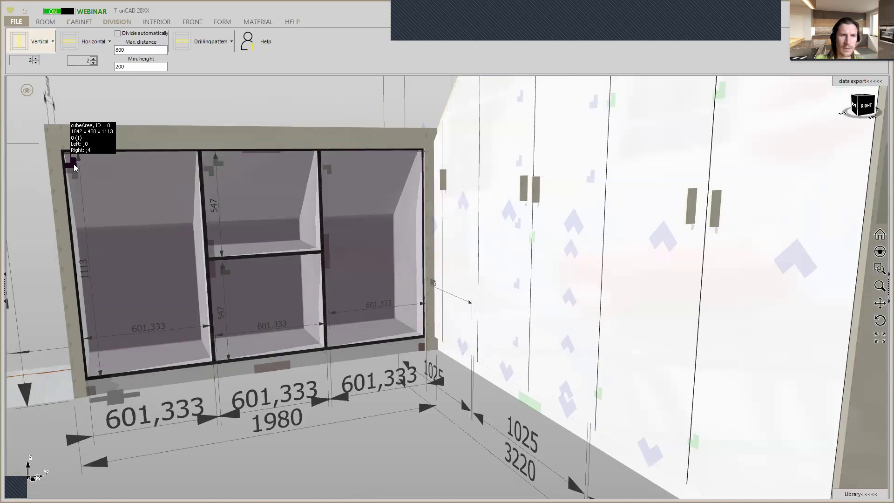
right_click(75, 168)
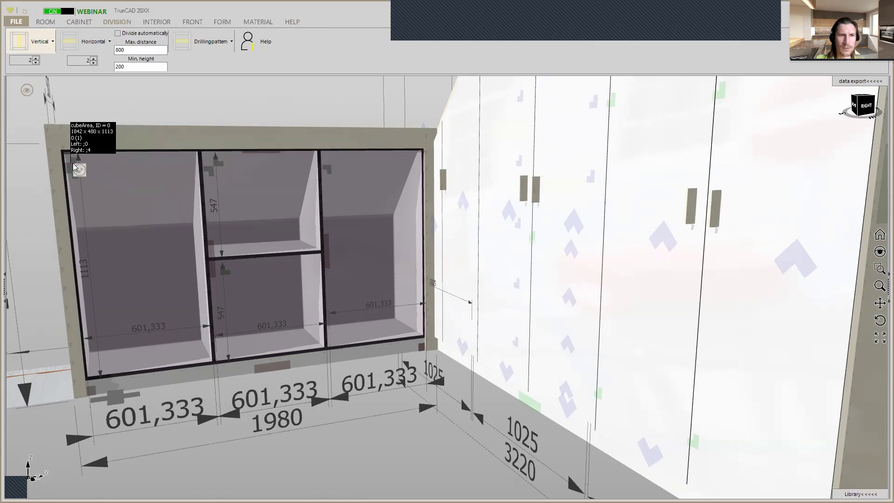
right_click(73, 165)
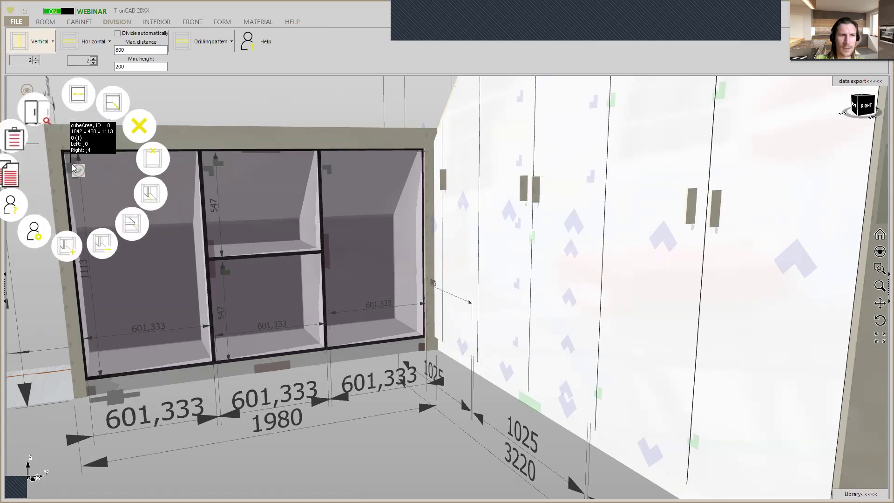
left_click(67, 250)
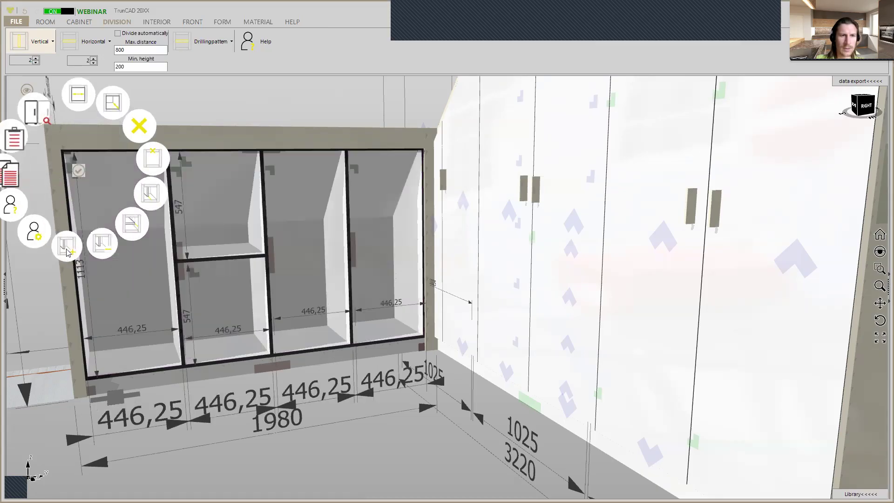
left_click(68, 251)
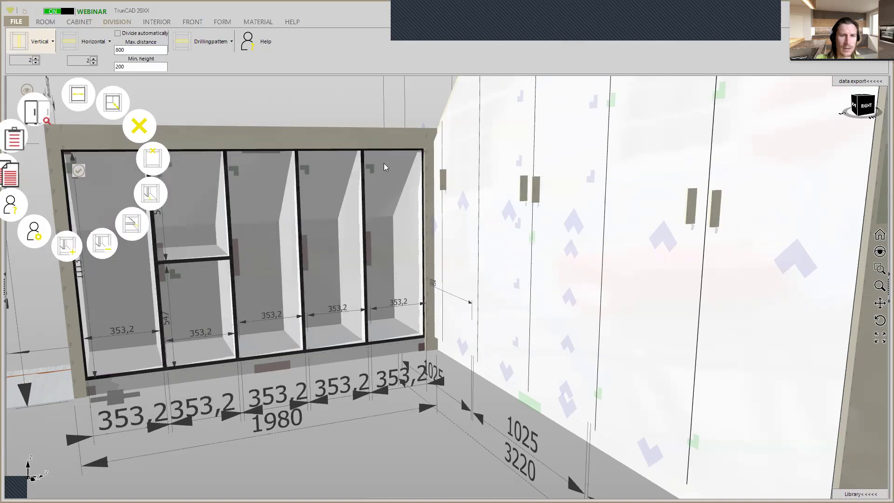
Step: Reduce the low cabinet's vertical partitions to one, then restore the division into three equal compartments
left_click(102, 246)
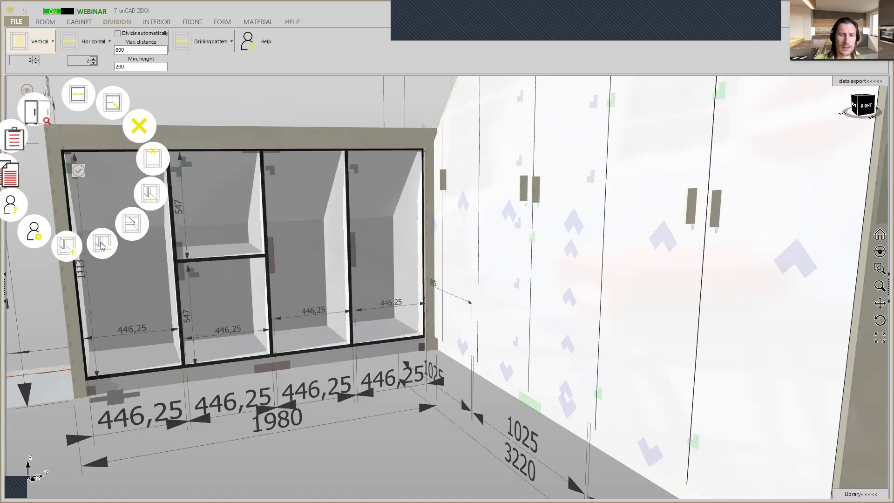
left_click(102, 246)
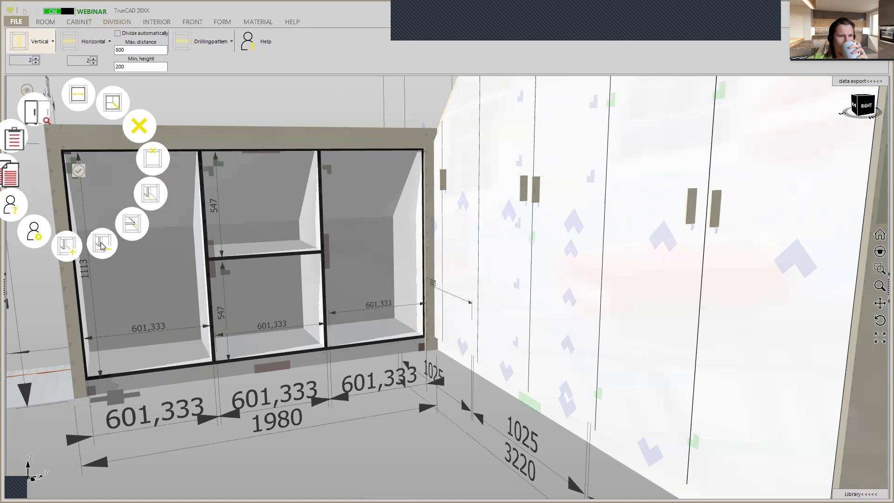
left_click(102, 246)
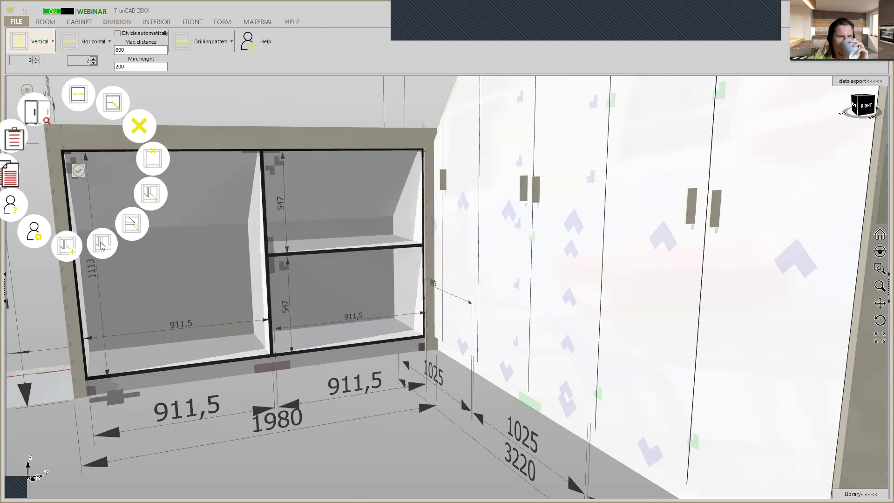
left_click(66, 250)
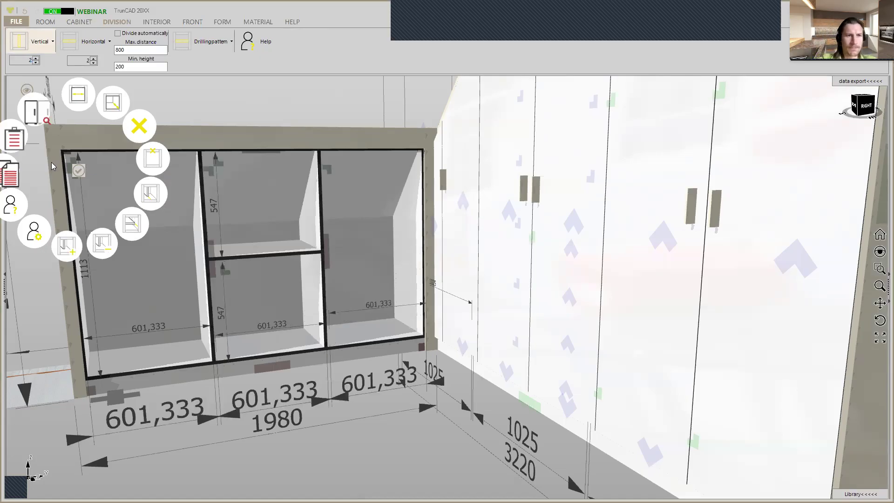
left_click(224, 93)
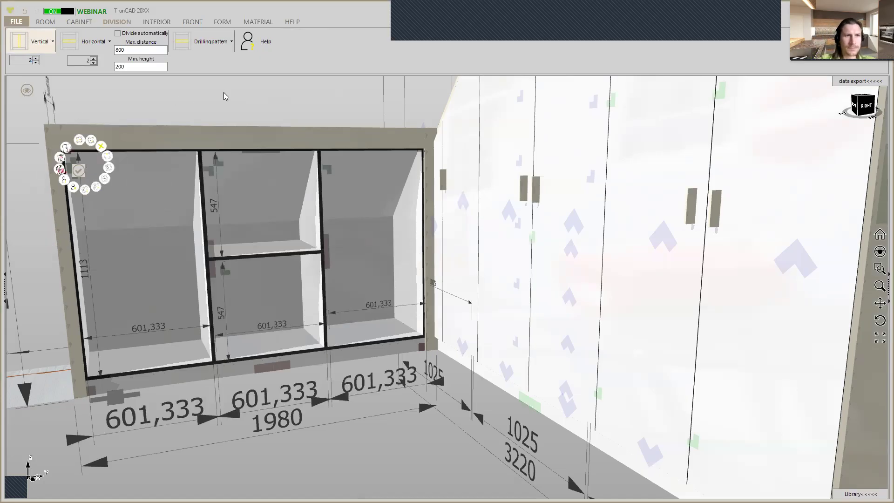
Step: Add two horizontal shelves to the compartment farthest from the wardrobe in the low cabinet
left_click(71, 43)
left_click(133, 252)
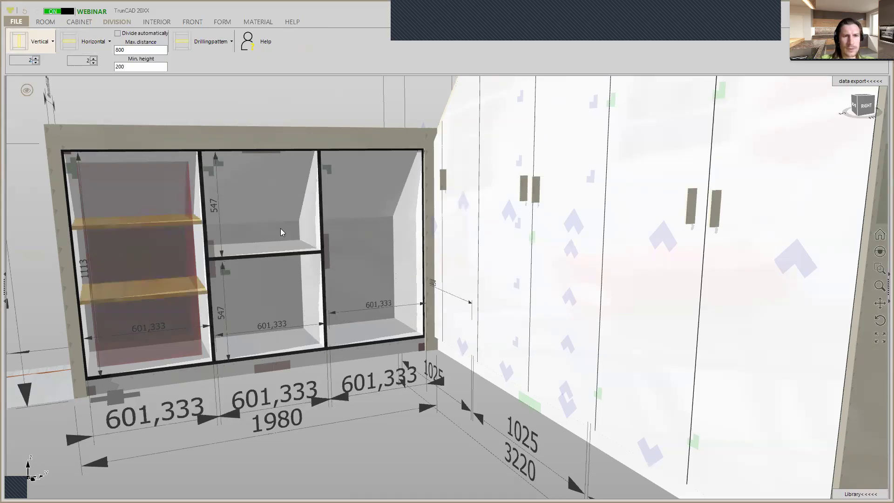
Step: Measure from the upper corner of the middle compartment's back panel to the top front corner of the adjacent partition
middle_click_drag(274, 234, 239, 229)
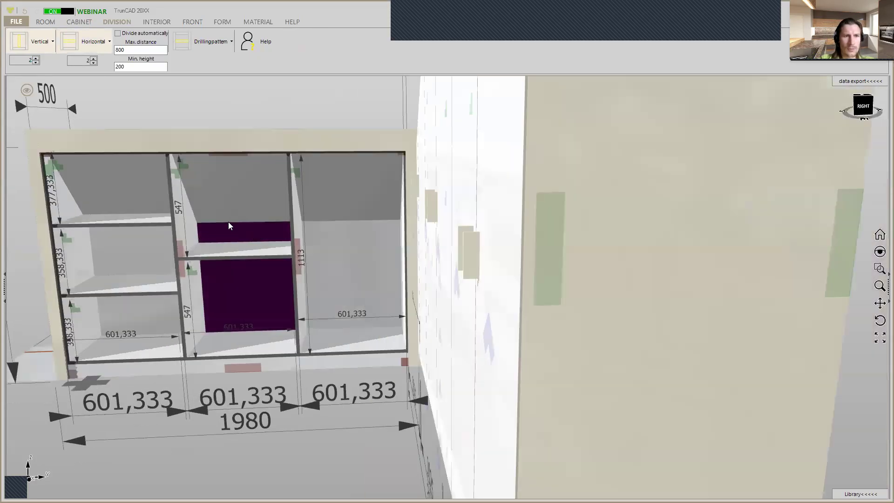
scroll(223, 224, "up", 2)
scroll(223, 223, "up", 6)
scroll(223, 223, "down", 4)
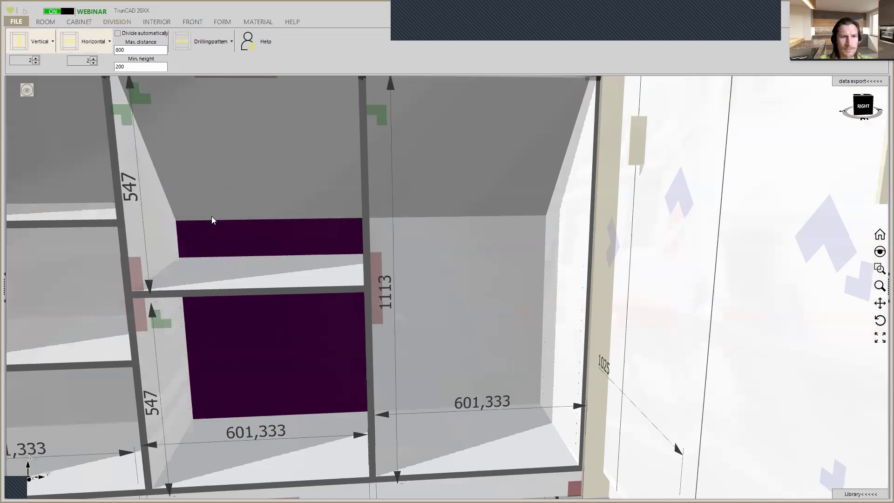
scroll(195, 220, "up", 5)
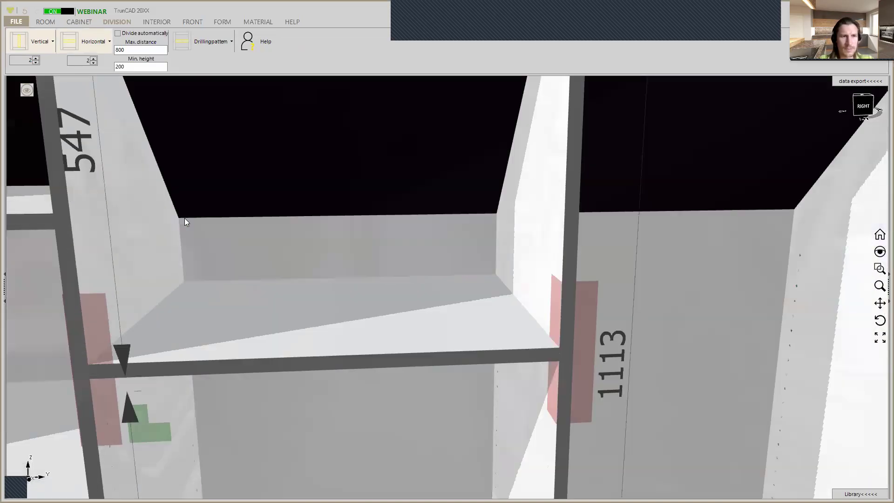
scroll(184, 218, "up", 6)
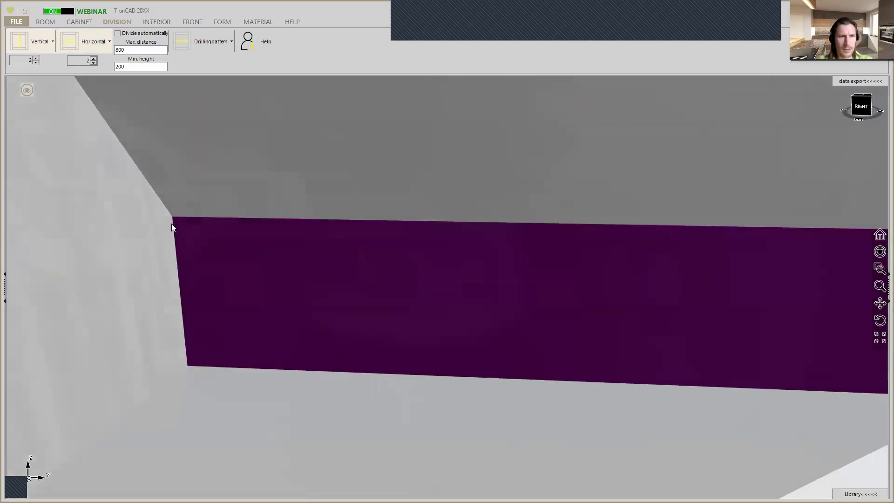
scroll(172, 218, "up", 5)
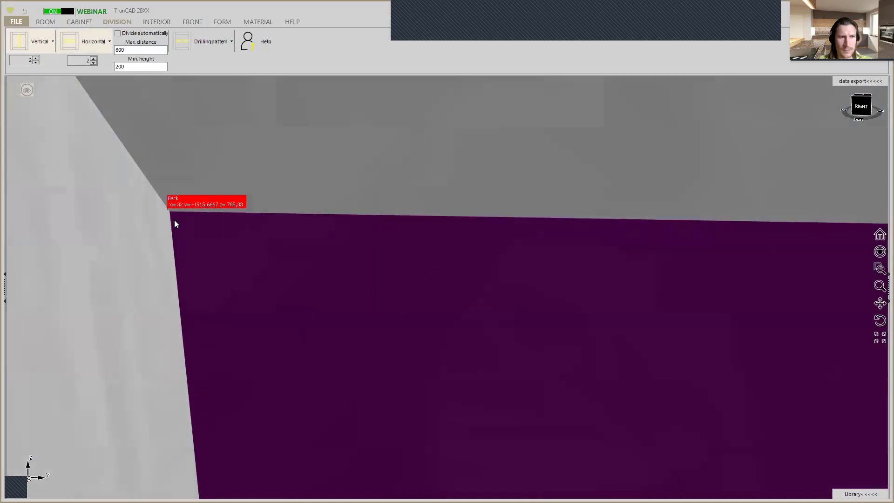
scroll(169, 212, "down", 5)
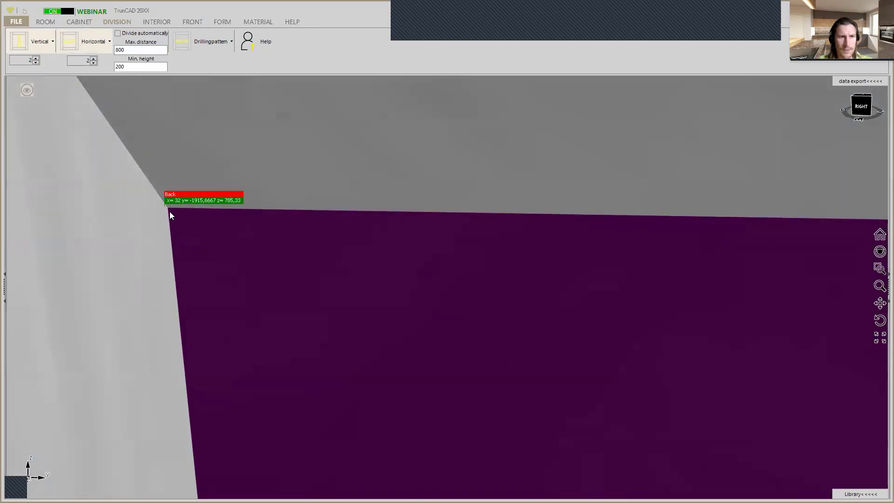
scroll(174, 203, "up", 5)
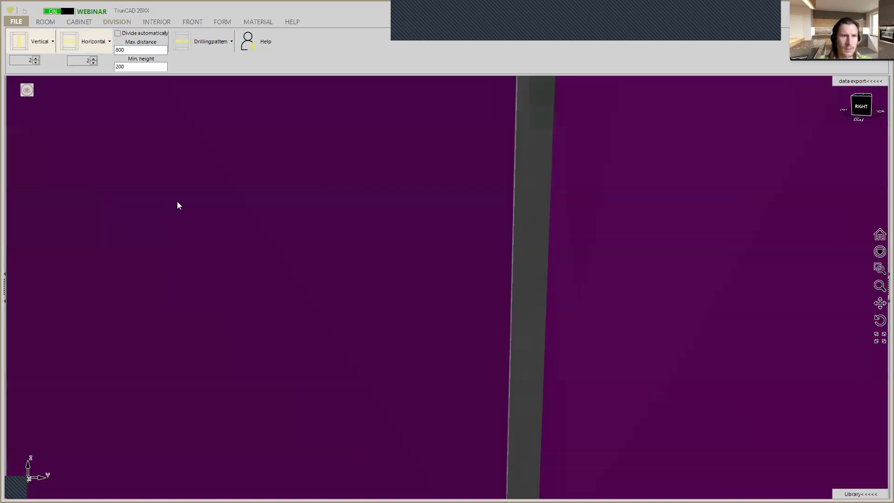
middle_click_drag(418, 210, 368, 209)
middle_click_drag(223, 201, 572, 274, "ctrl")
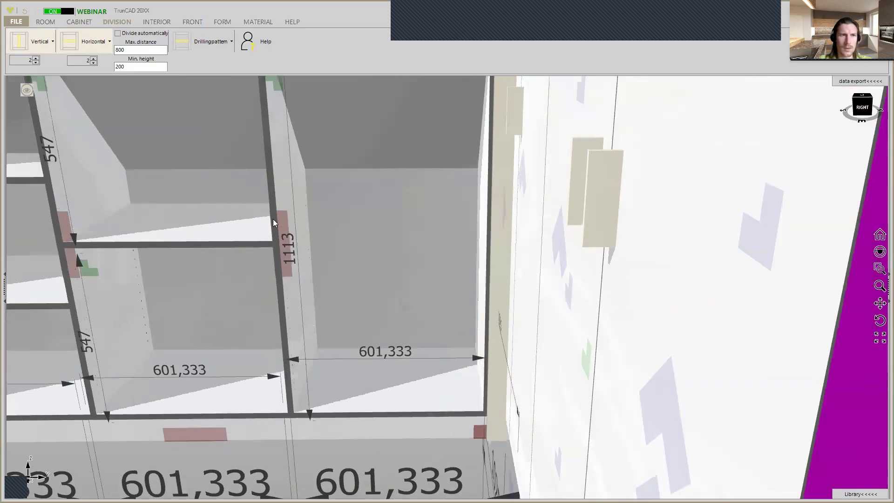
middle_click_drag(177, 159, 351, 205, "ctrl")
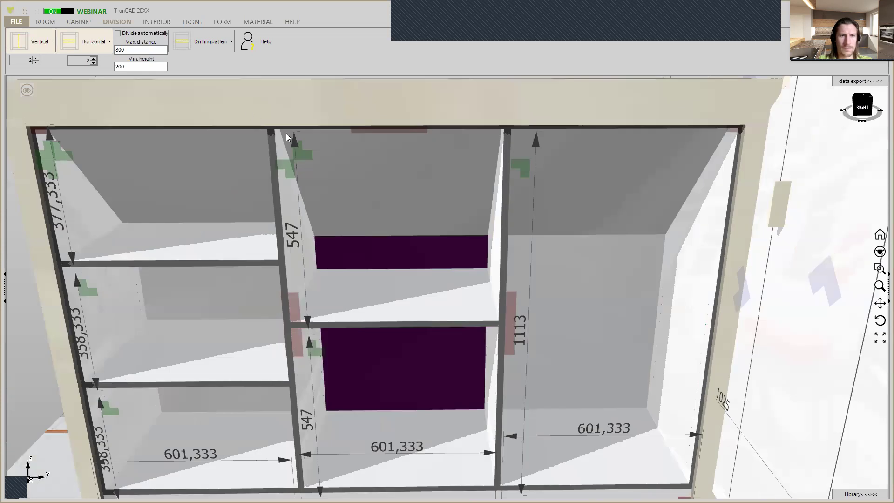
scroll(286, 133, "up", 6)
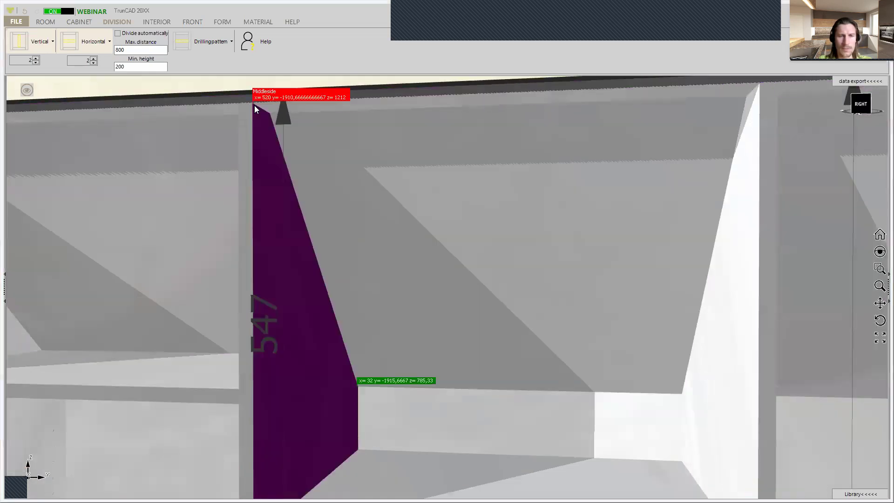
left_click(254, 105)
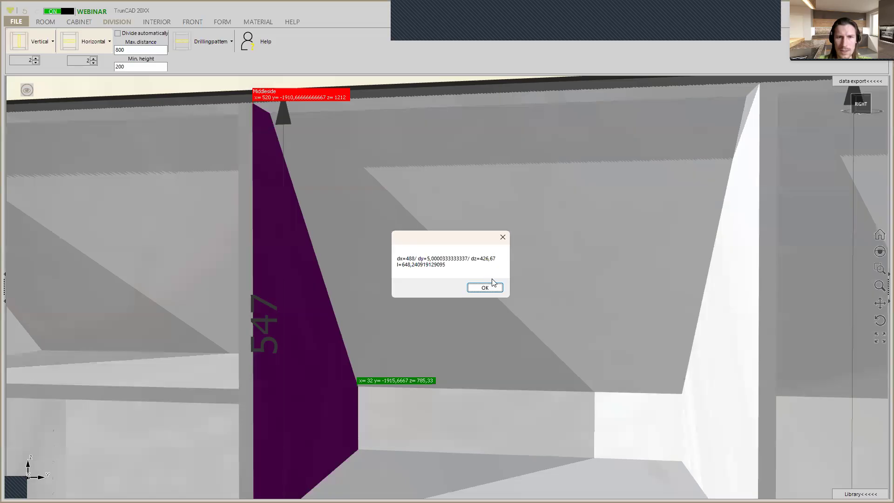
left_click(487, 291)
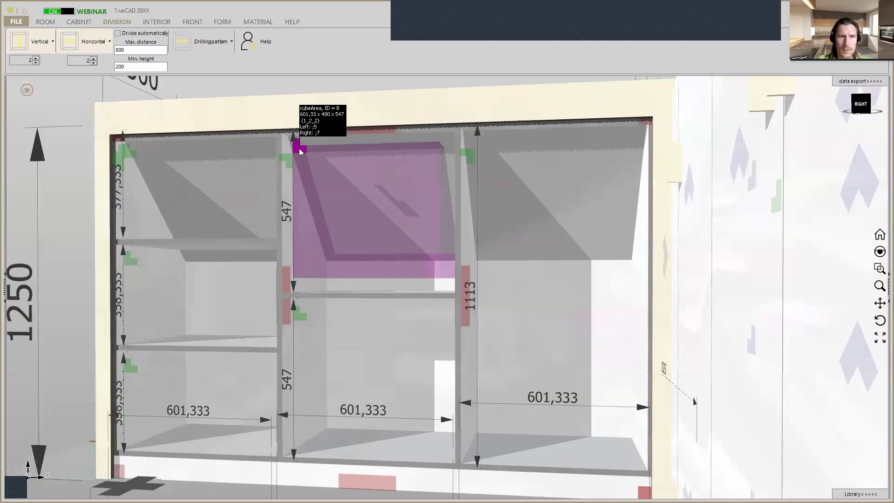
Step: Fix the height of the middle compartment's upper opening at 427 so the shelf meets the sloped back
right_click(300, 149)
left_click(309, 76)
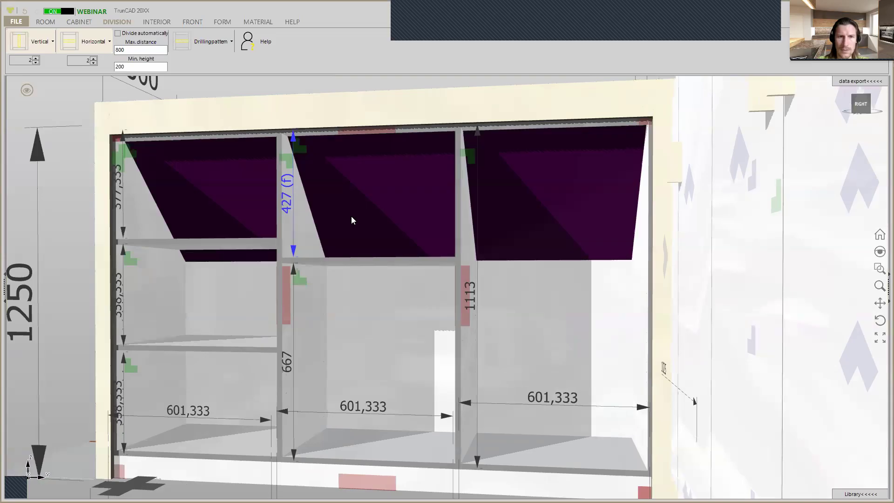
middle_click_drag(352, 218, 308, 183)
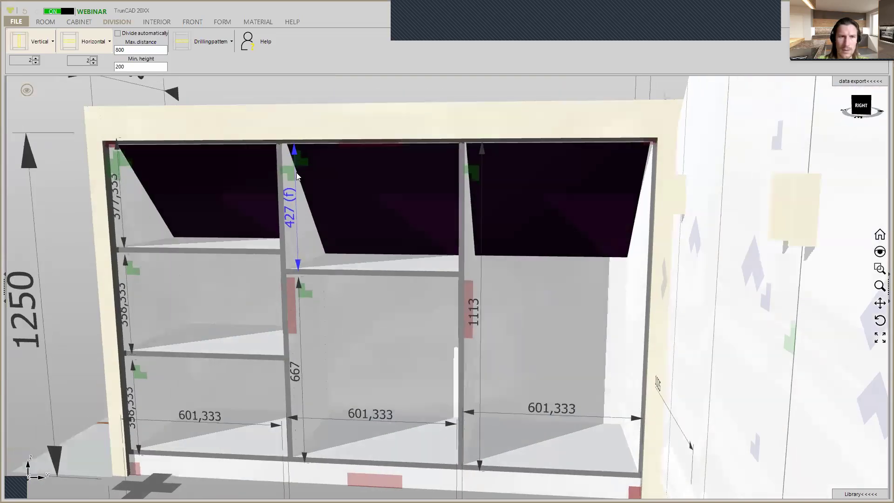
Step: Copy the settings of the middle compartment's upper opening and apply them to the upper opening of the compartment farthest from the wardrobe
left_click(302, 163)
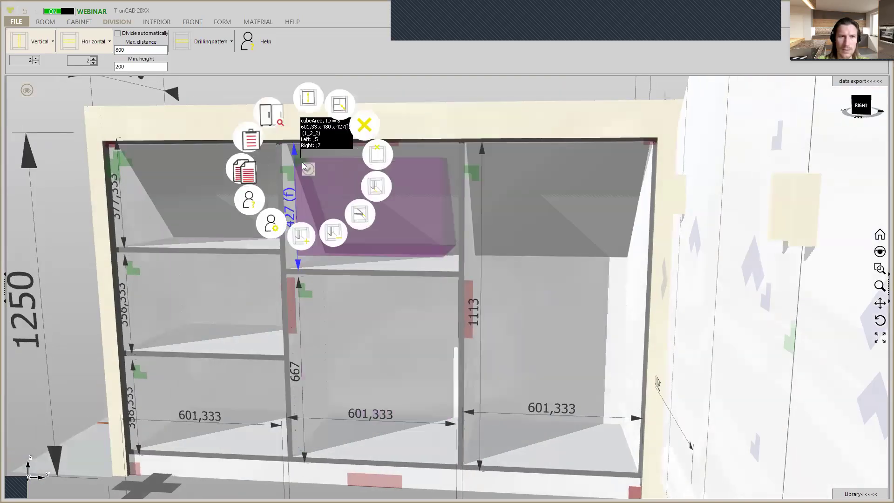
left_click(238, 176)
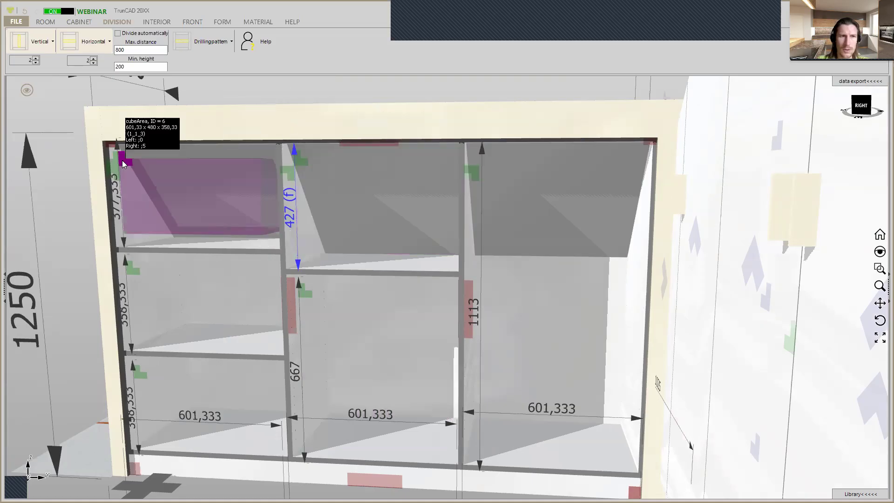
left_click(122, 160)
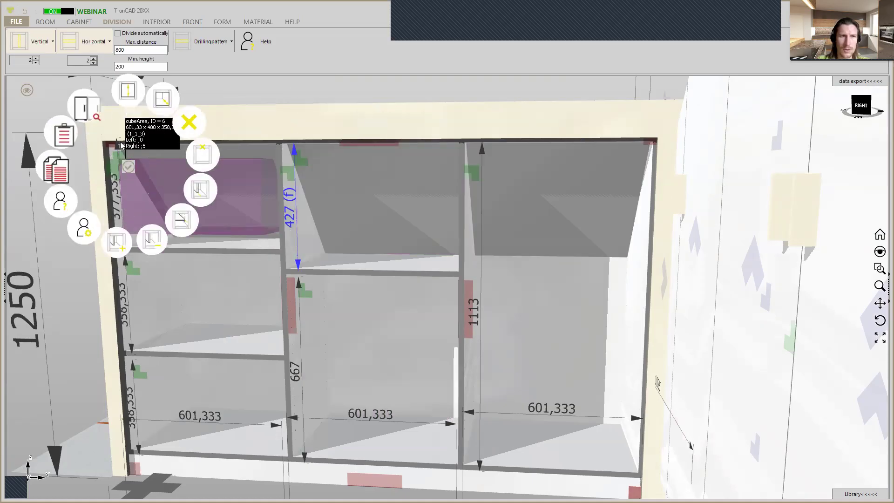
left_click(65, 145)
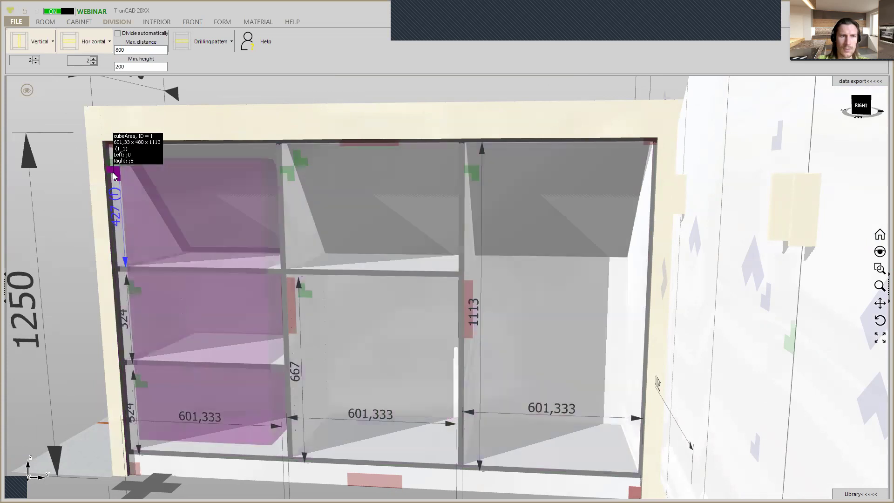
Step: Copy the shelf division of the compartment farthest from the wardrobe and apply it to the compartment nearest the wardrobe
left_click(112, 173)
left_click(63, 176)
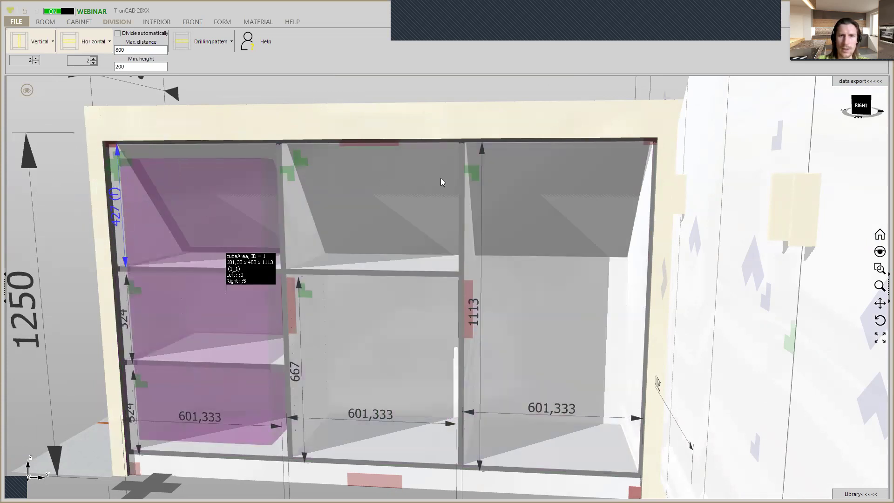
left_click(474, 170)
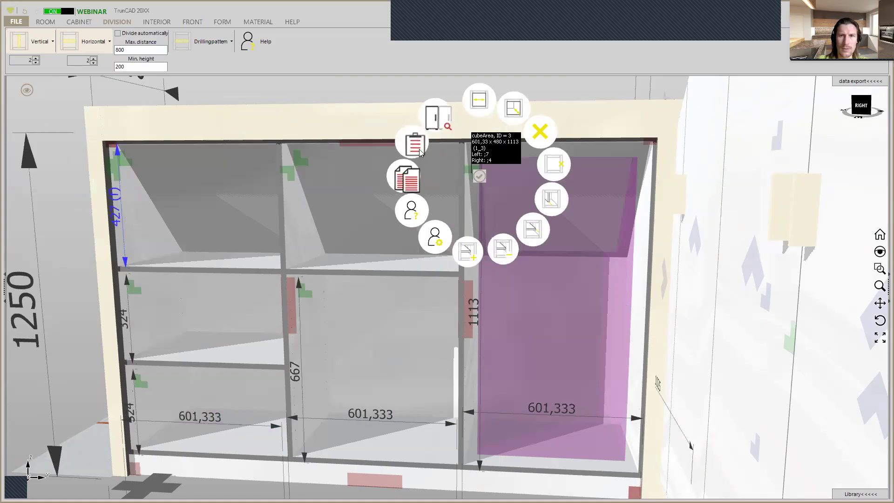
left_click(419, 149)
Step: Fit a full-height left door to the low cabinet's compartment farthest from the wardrobe
scroll(513, 247, "down", 4)
middle_click_drag(513, 247, 531, 245)
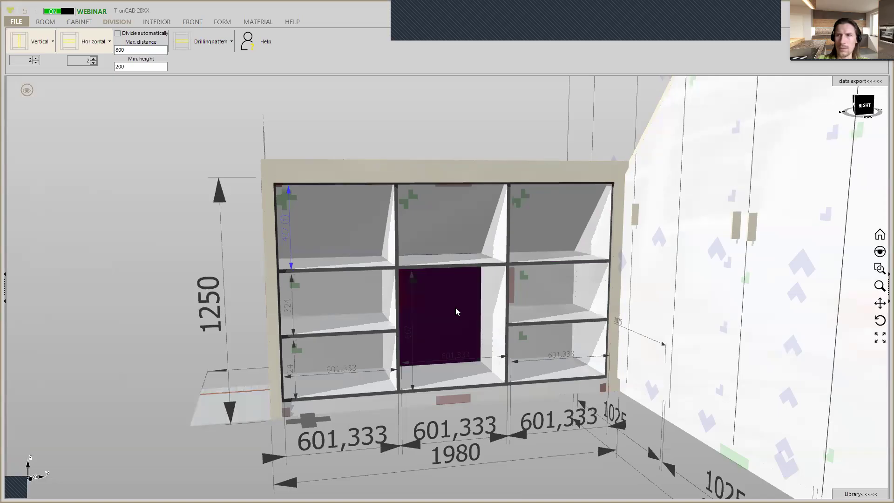
scroll(455, 308, "up", 3)
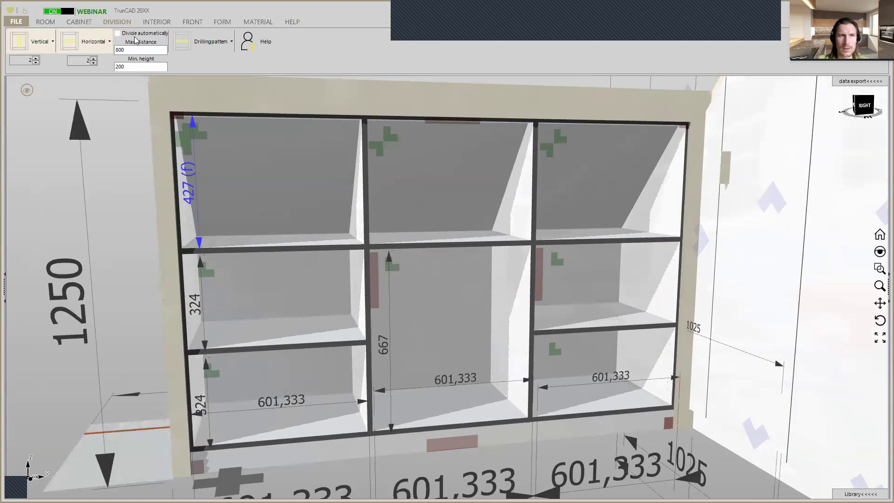
left_click(192, 22)
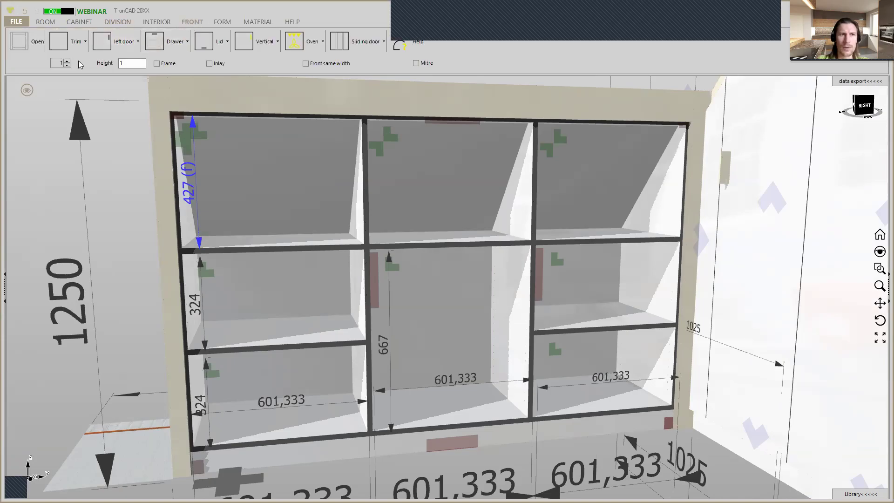
left_click(108, 43)
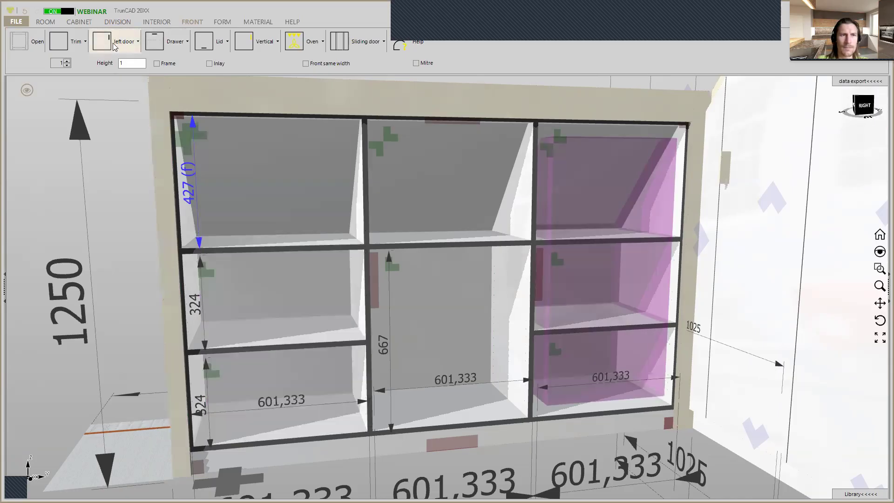
left_click(285, 245)
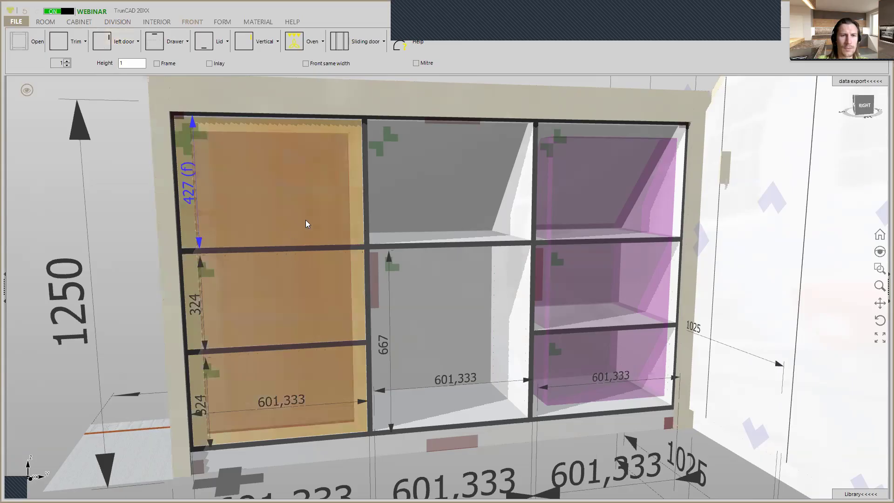
Step: Set the front count to 3 and fit three drawers into the middle compartment's lower opening
middle_click_drag(398, 223, 375, 222)
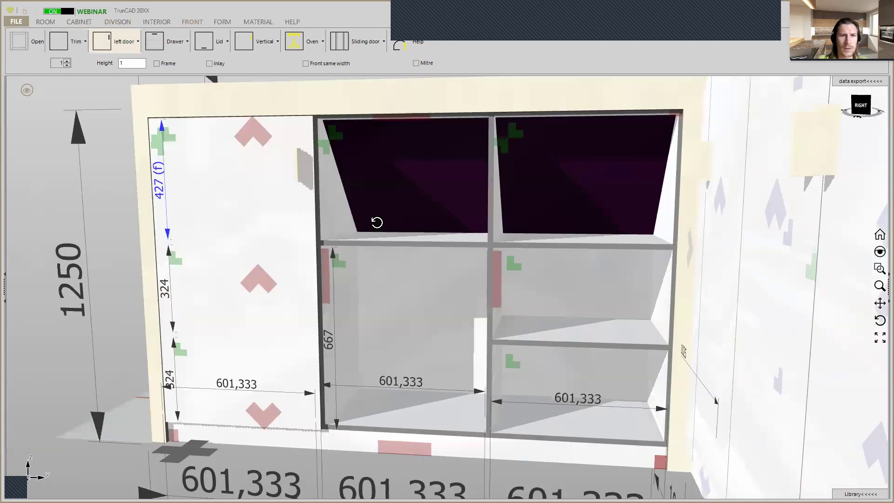
left_click(67, 61)
left_click(68, 61)
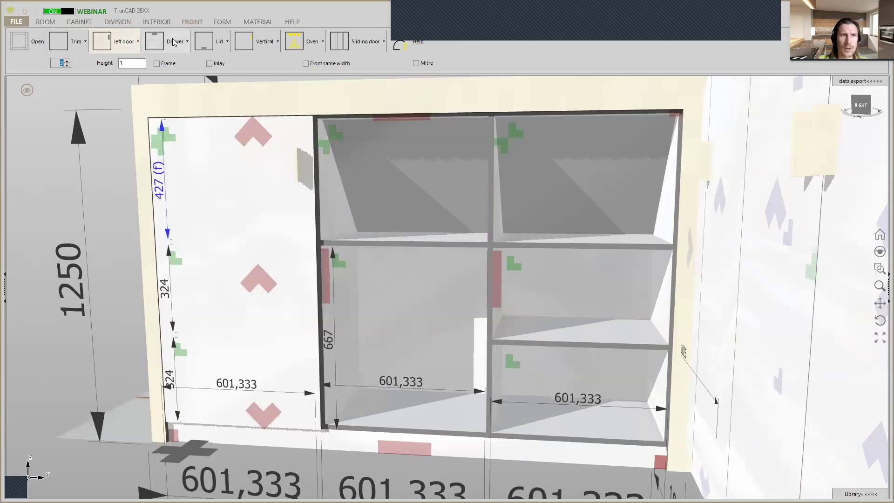
left_click(168, 41)
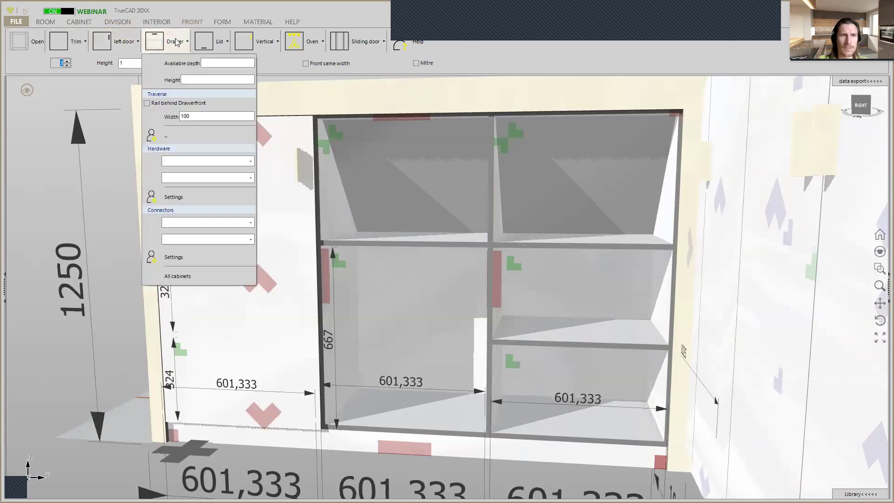
left_click(251, 160)
scroll(224, 205, "down", 5)
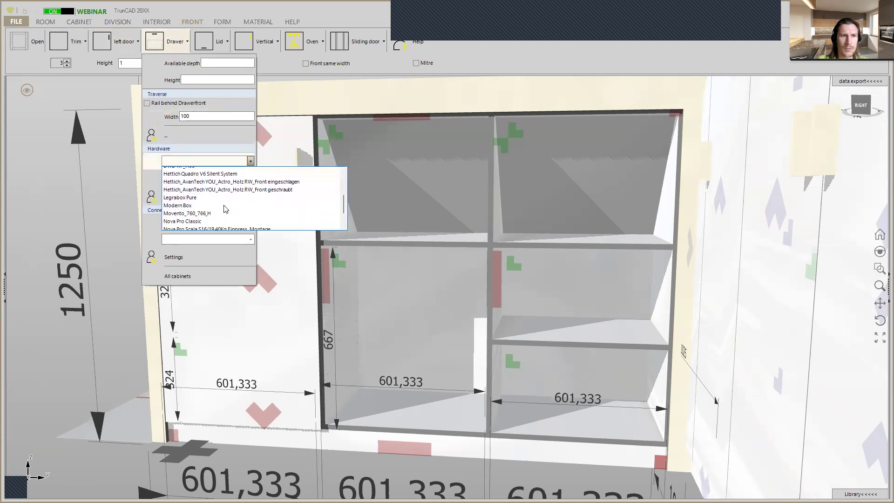
left_click(204, 201)
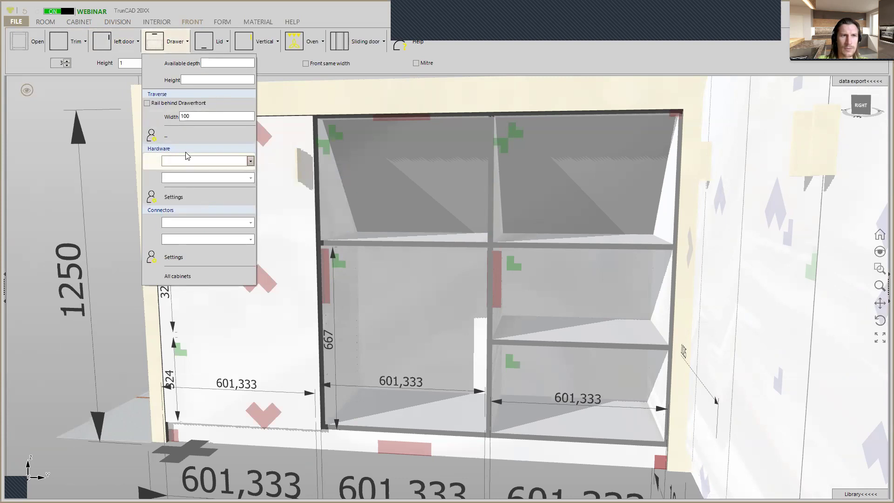
left_click(159, 42)
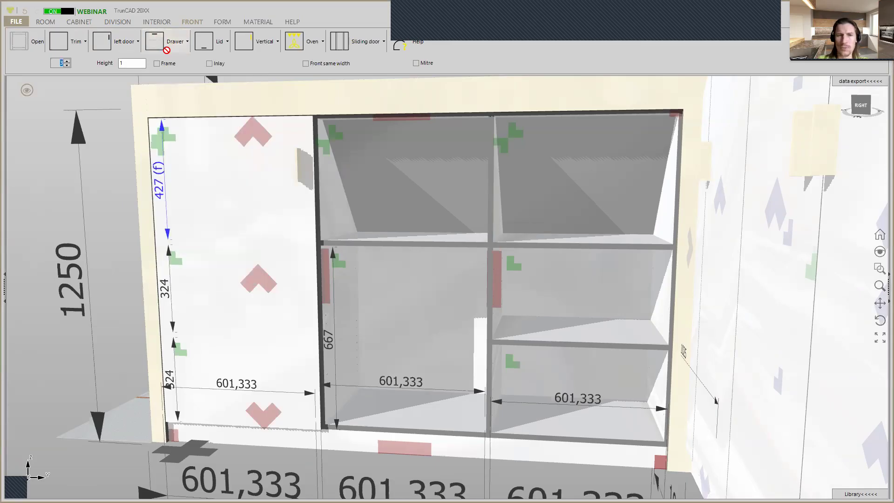
left_click(332, 288)
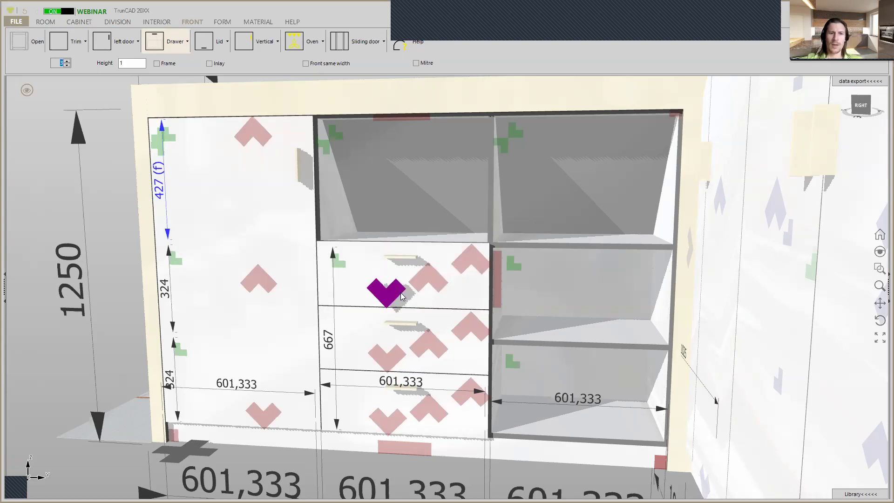
Step: Set a fixed front height for the top drawer in the middle compartment
left_click(429, 278)
left_click(434, 349)
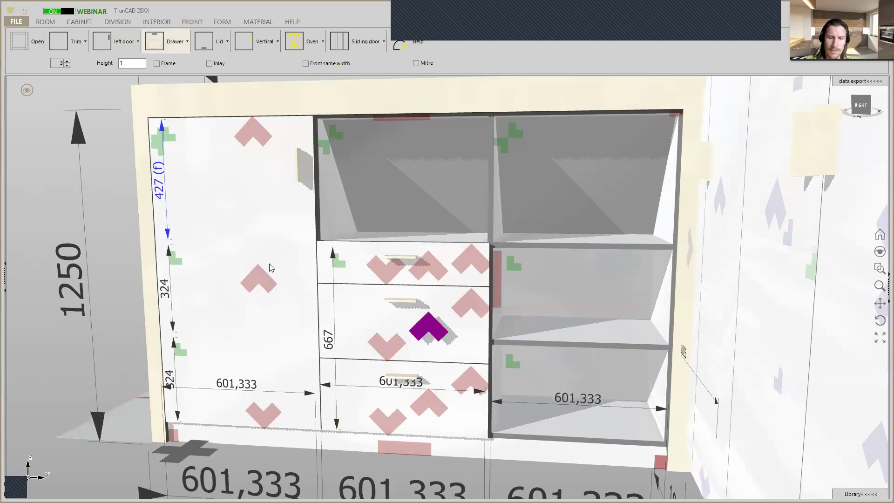
Step: View the cabinet with its doors and drawers opened, and hide the fronts to examine the drawer boxes
middle_click_drag(347, 275, 395, 274)
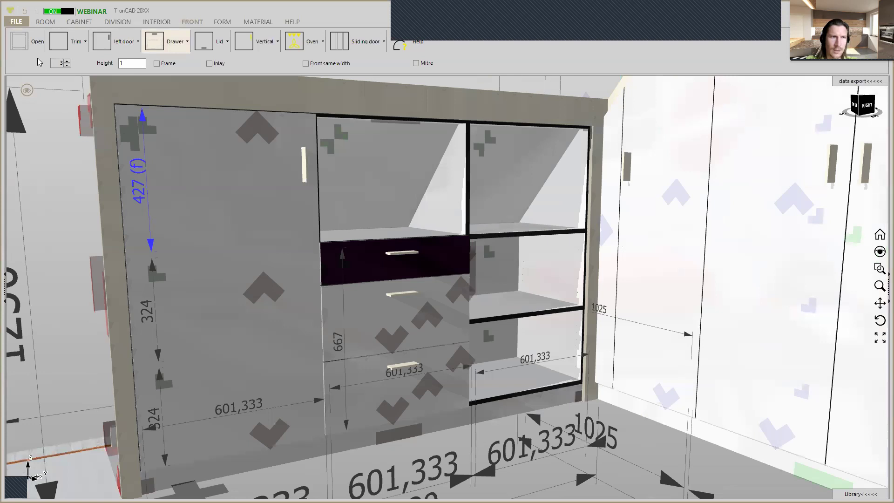
left_click(32, 93)
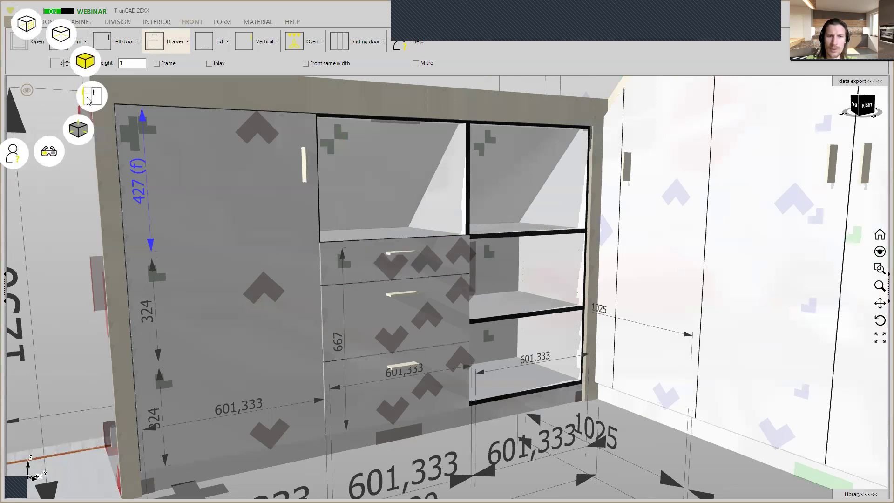
left_click(89, 101)
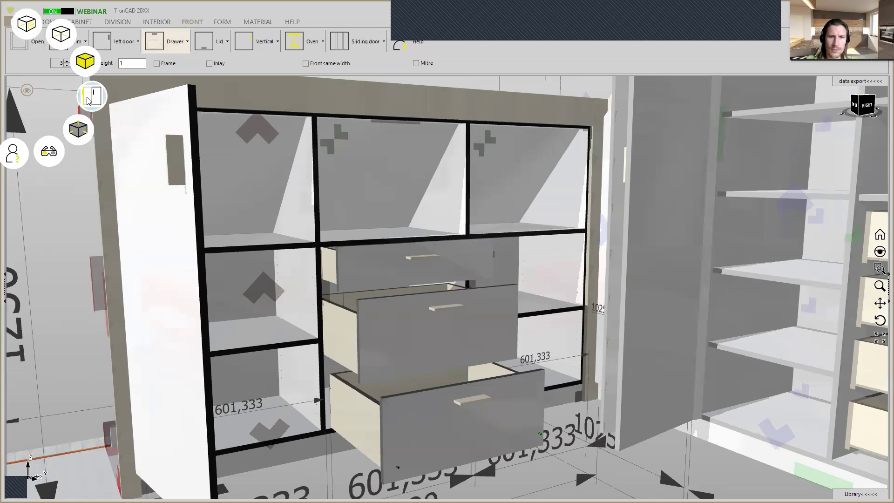
left_click(88, 100)
middle_click_drag(372, 309, 345, 310)
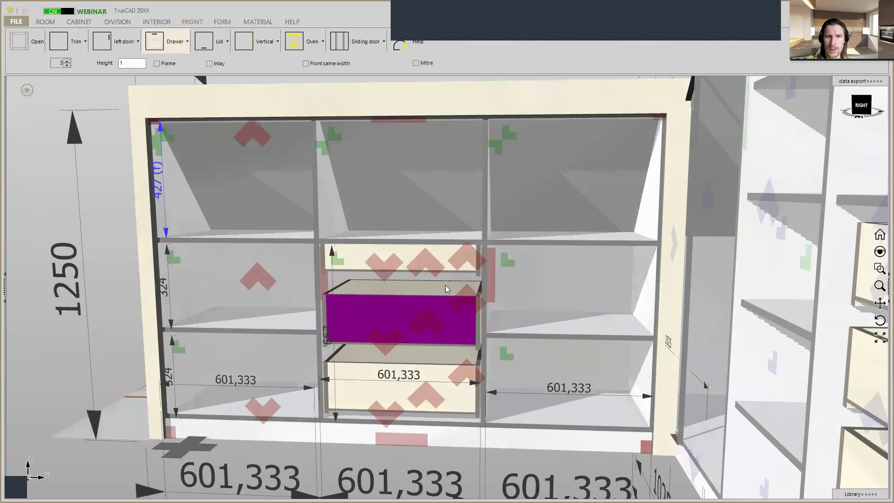
Step: Reset the top drawer's front height, set a fixed front height for the bottom drawer instead, and show the cabinet fronts again
left_click(432, 265)
left_click(443, 349)
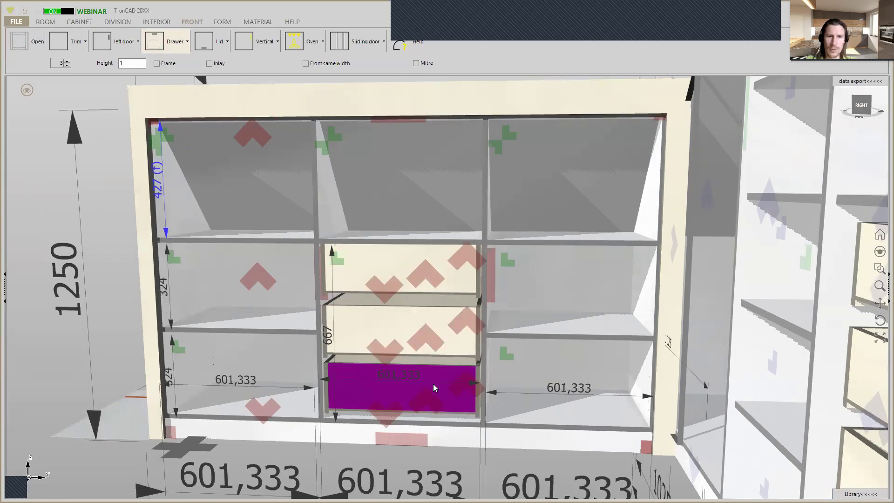
left_click(428, 395)
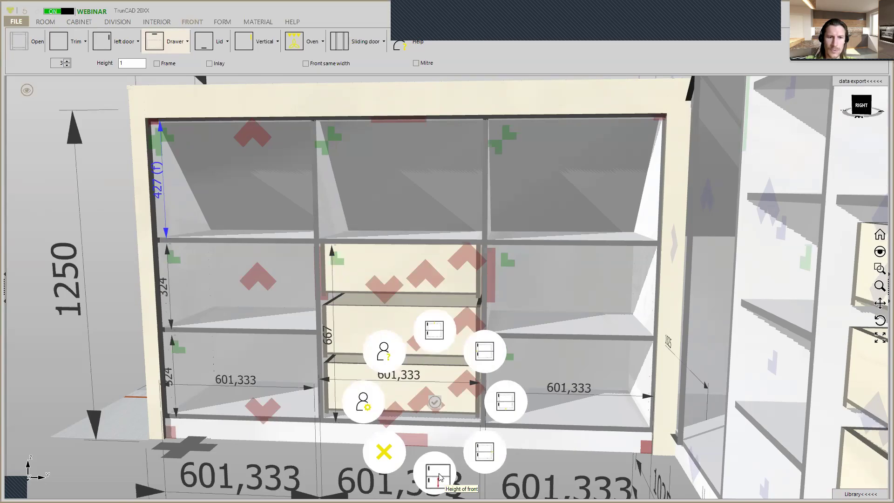
left_click(438, 474)
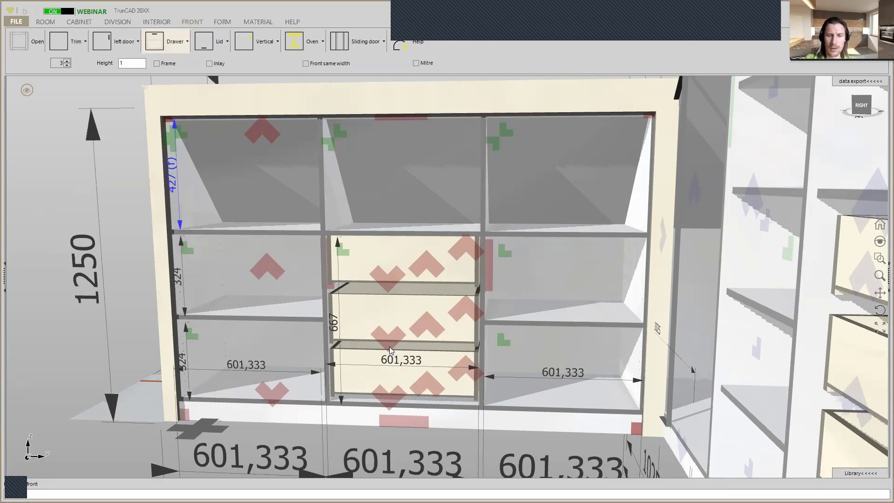
left_click(426, 380)
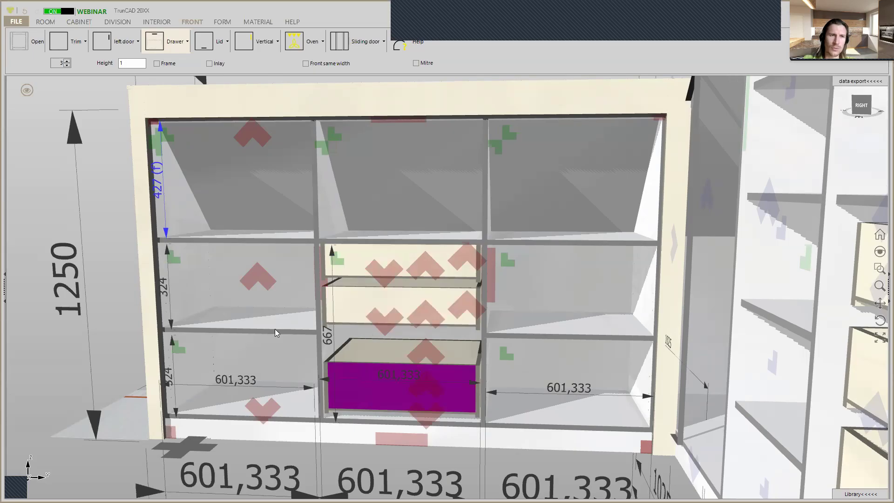
left_click(29, 97)
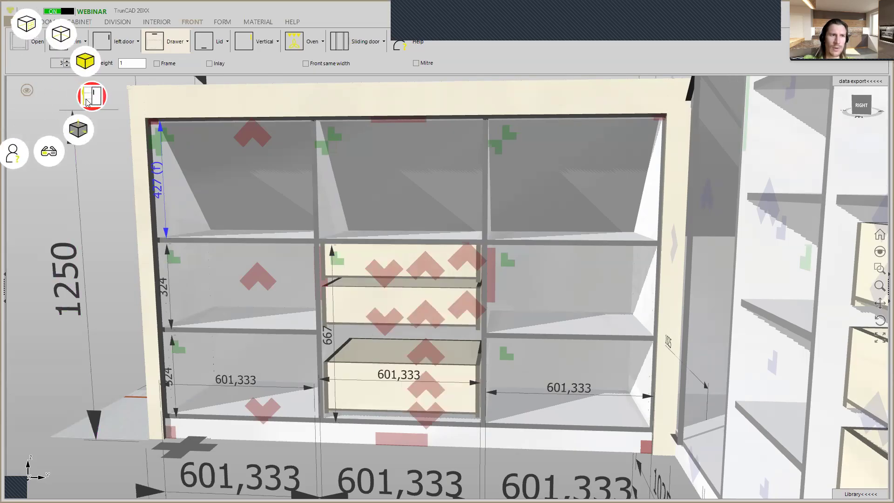
left_click(89, 101)
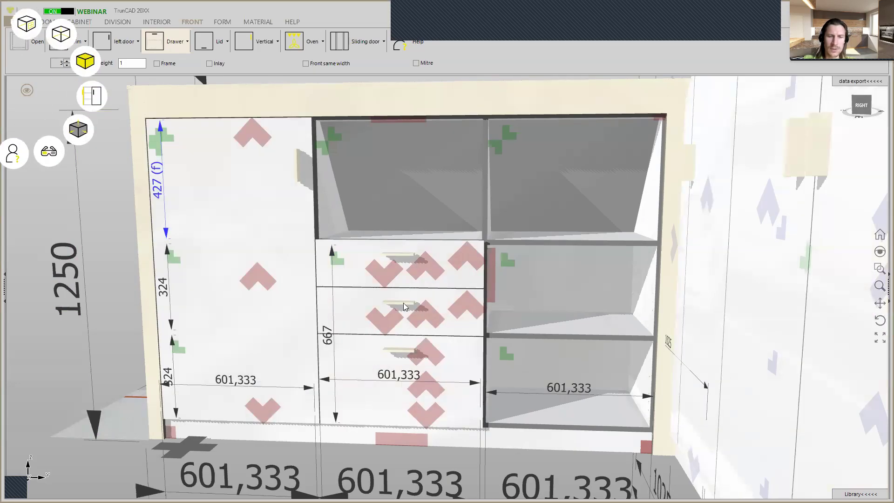
Step: Set the width of the low cabinet's right trim, next to the wardrobe, to 100
middle_click_drag(545, 278, 572, 287)
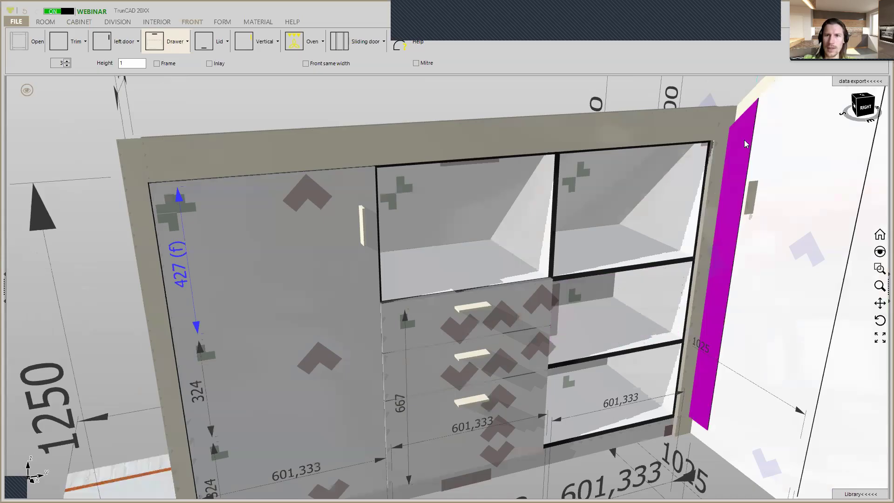
scroll(732, 149, "up", 5)
middle_click_drag(705, 153, 770, 229)
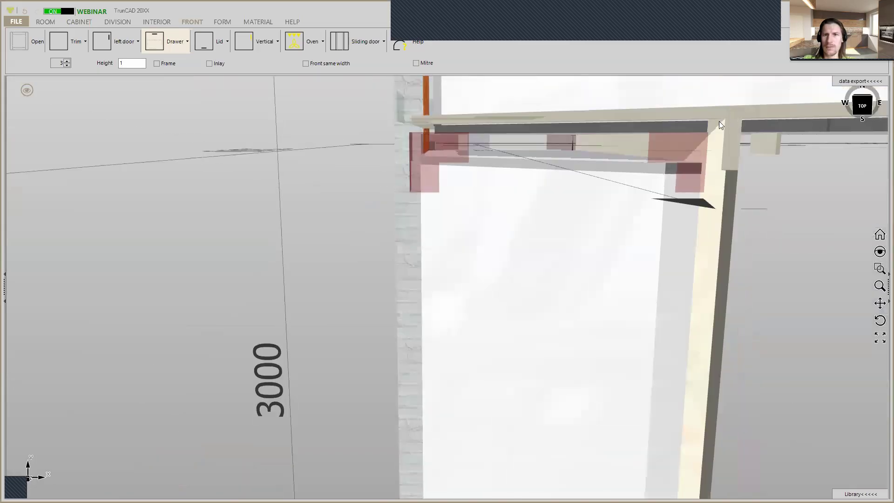
left_click(72, 21)
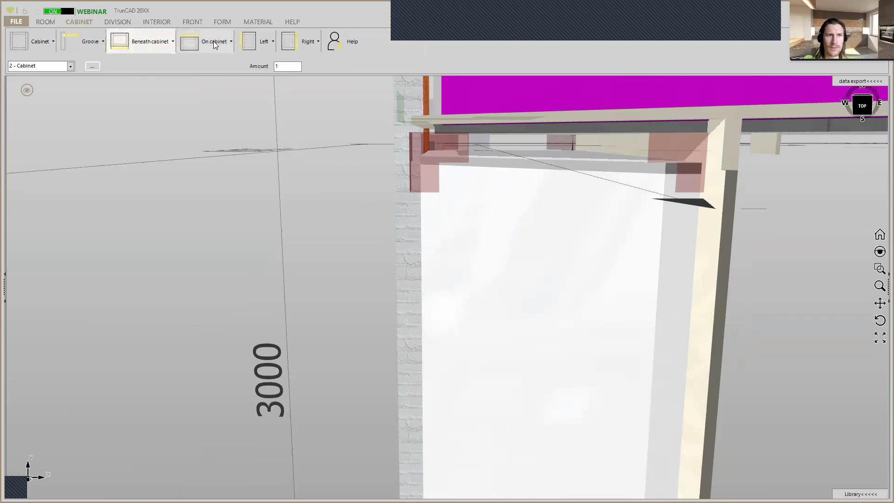
left_click(309, 44)
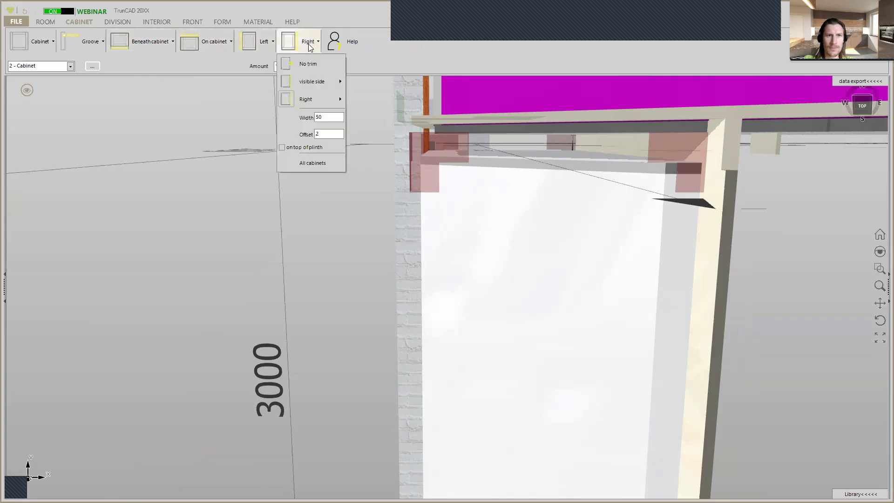
double_click(327, 114)
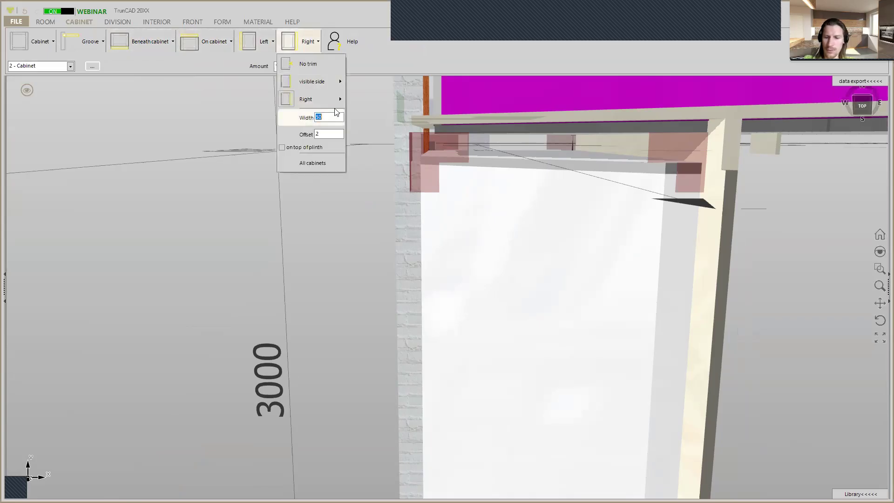
type("100")
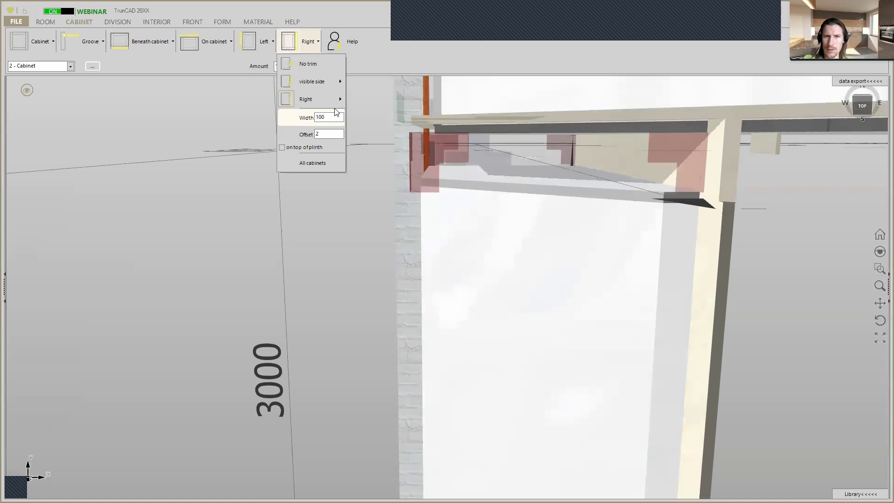
Step: Reduce the width of the low cabinet's right trim, next to the wardrobe
middle_click_drag(593, 183, 547, 176)
scroll(597, 161, "up", 1)
scroll(596, 160, "down", 2)
left_click(308, 42)
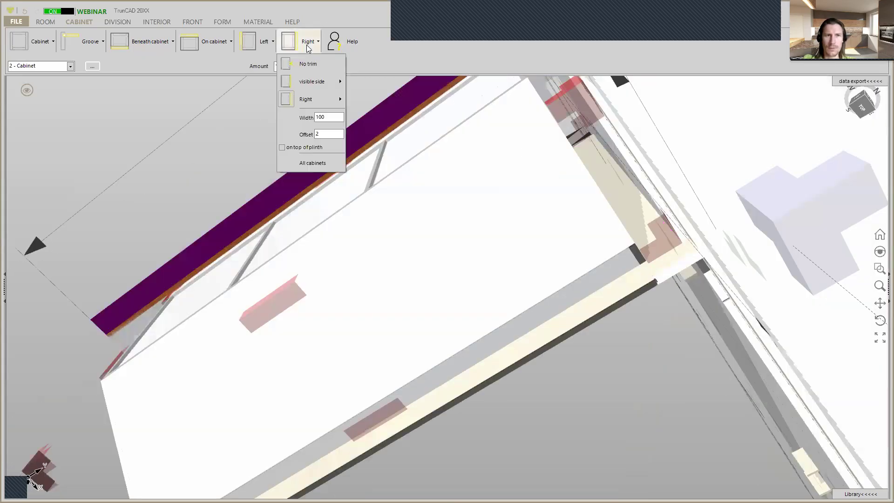
double_click(336, 118)
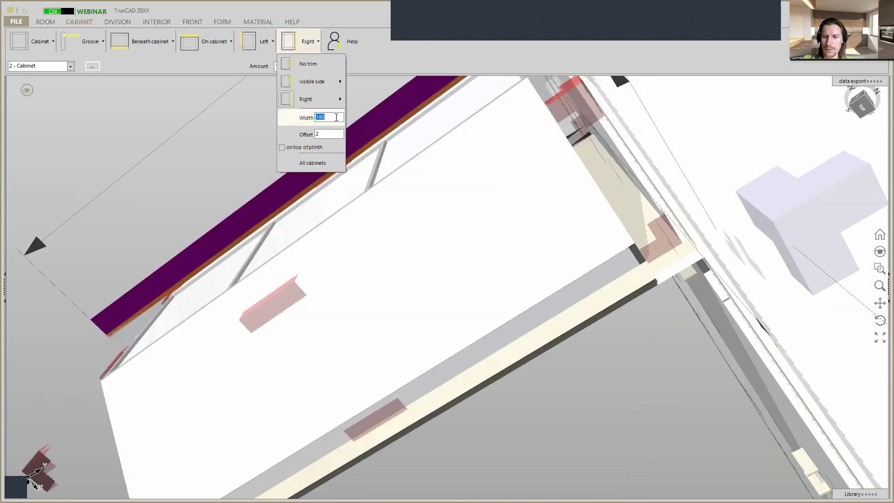
left_click(484, 224)
middle_click_drag(581, 254, 553, 273)
scroll(582, 332, "down", 5)
scroll(591, 330, "up", 3)
scroll(591, 330, "down", 3)
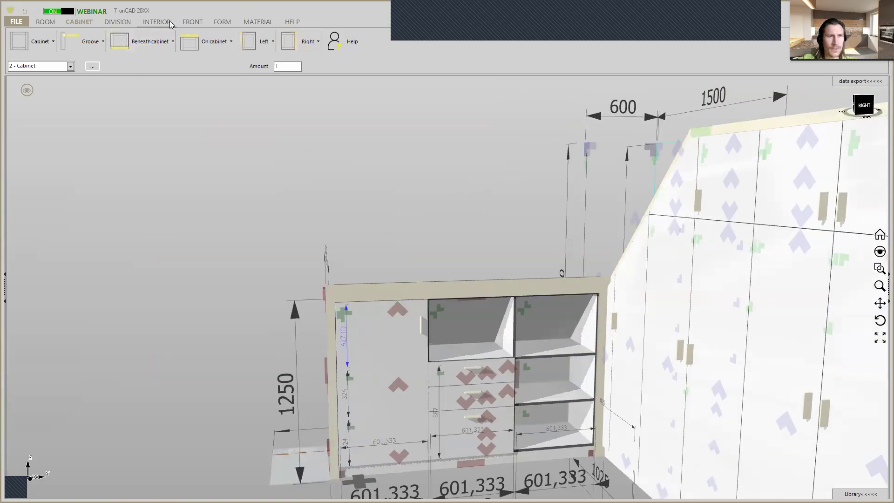
Step: Add a single trim front, with the trim width set to 50, to the low cabinet's right compartment
left_click(190, 22)
left_click(82, 42)
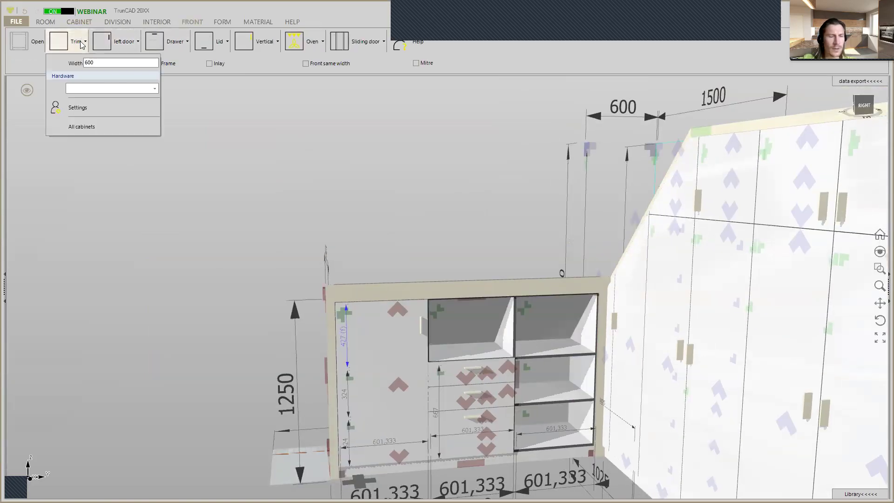
double_click(104, 62)
type("50")
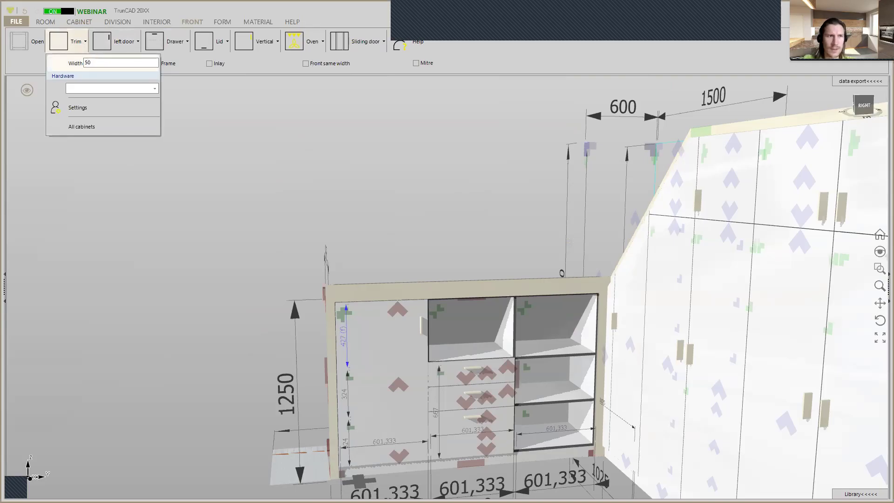
left_click(68, 40)
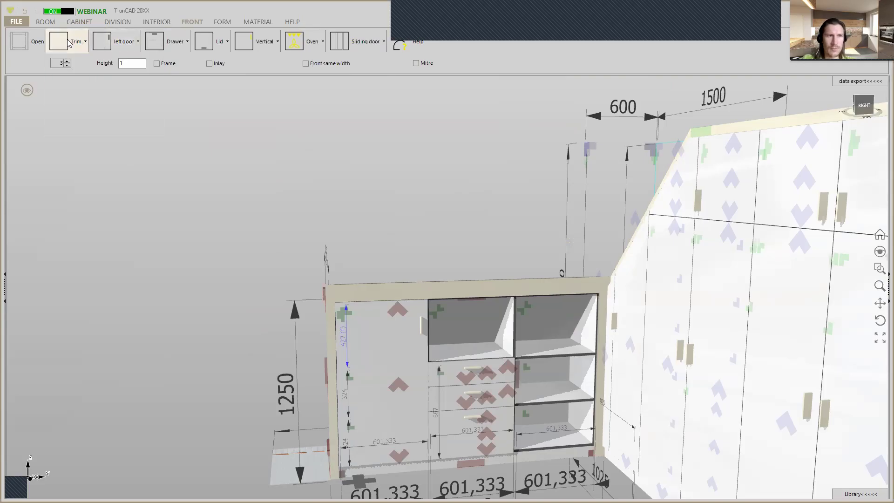
left_click_drag(60, 41, 576, 343)
left_click(67, 66)
left_click(67, 65)
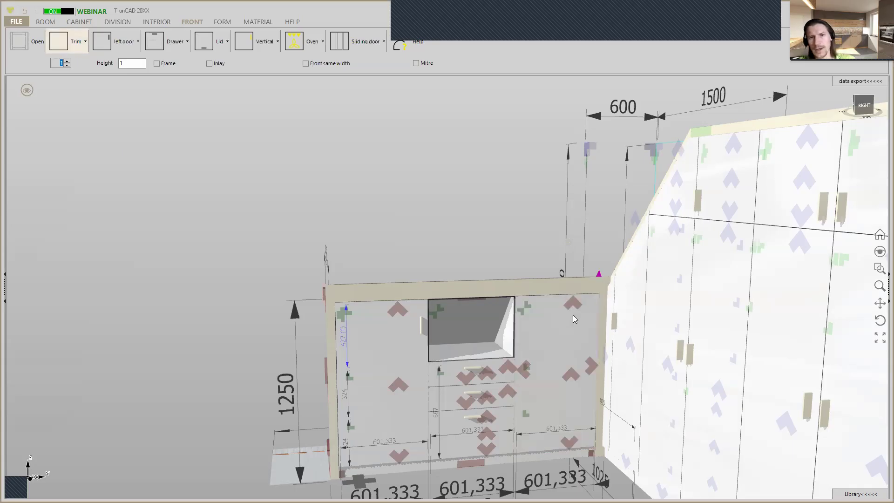
Step: Add a right door to the right compartment beside the trim strip and check the gap next to the wardrobe
scroll(545, 404, "up", 3)
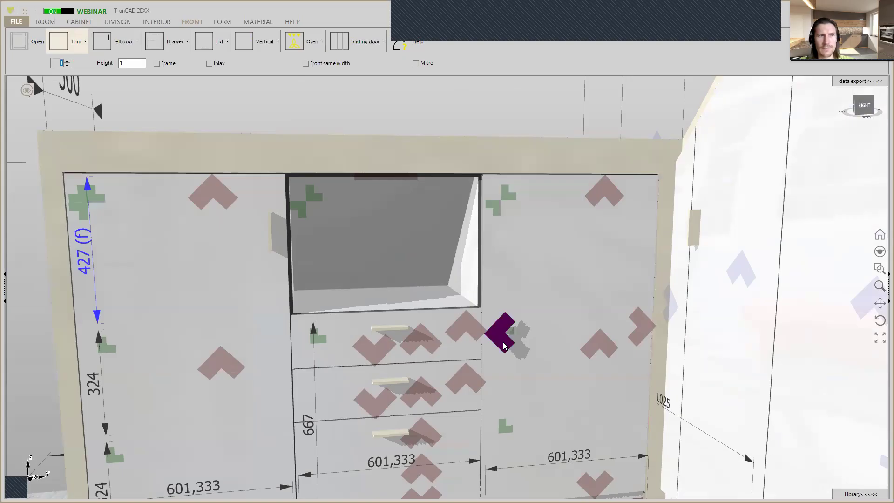
left_click(138, 41)
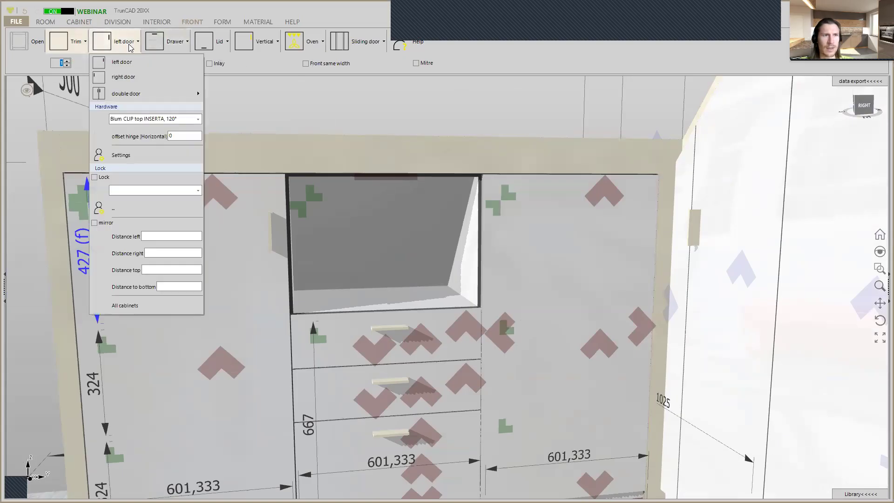
left_click(128, 76)
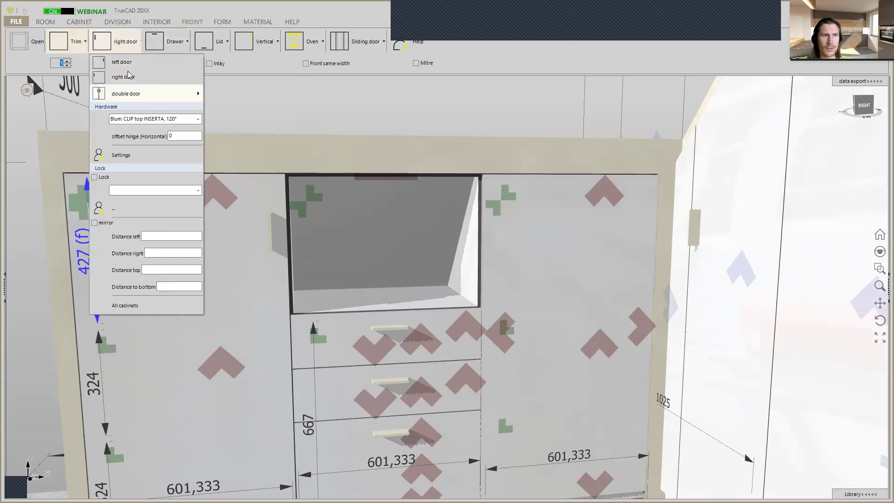
left_click(109, 46)
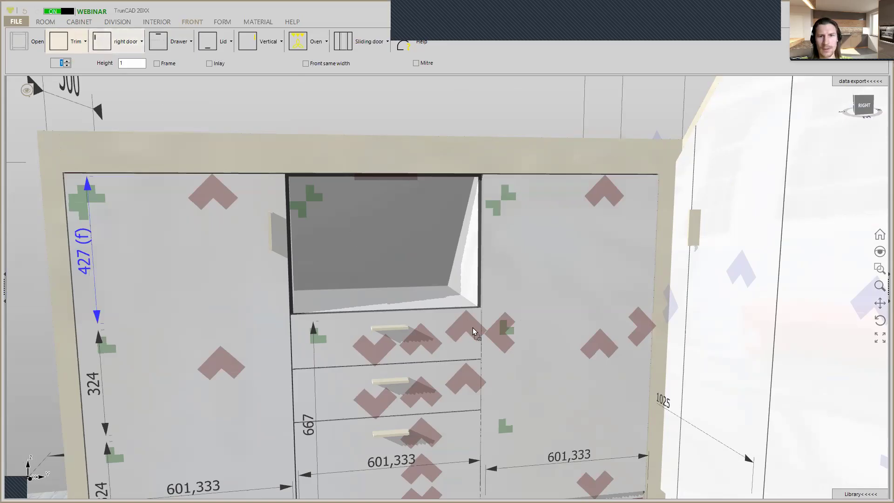
left_click(495, 337)
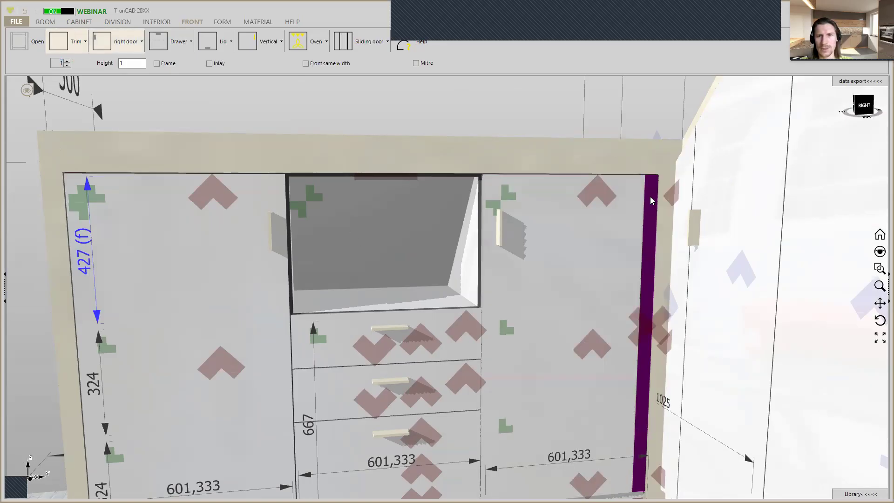
scroll(649, 192, "up", 5)
middle_click_drag(656, 176, 639, 176)
scroll(640, 176, "down", 5)
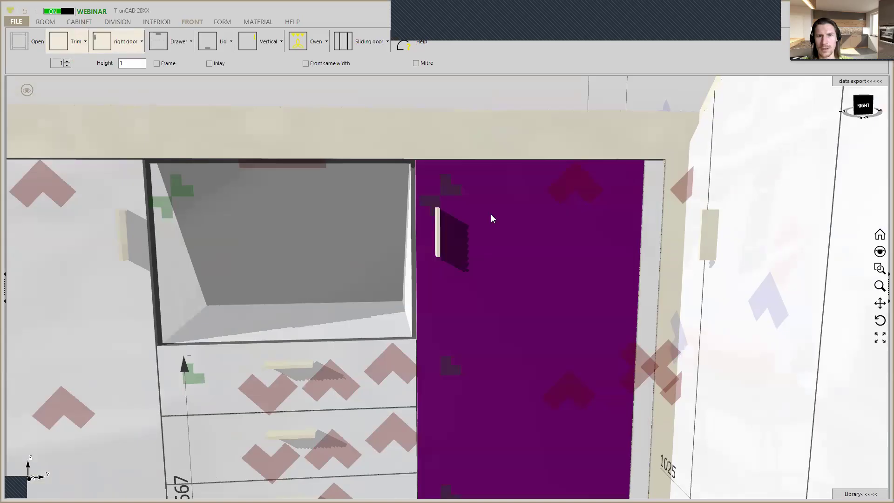
scroll(498, 222, "down", 3)
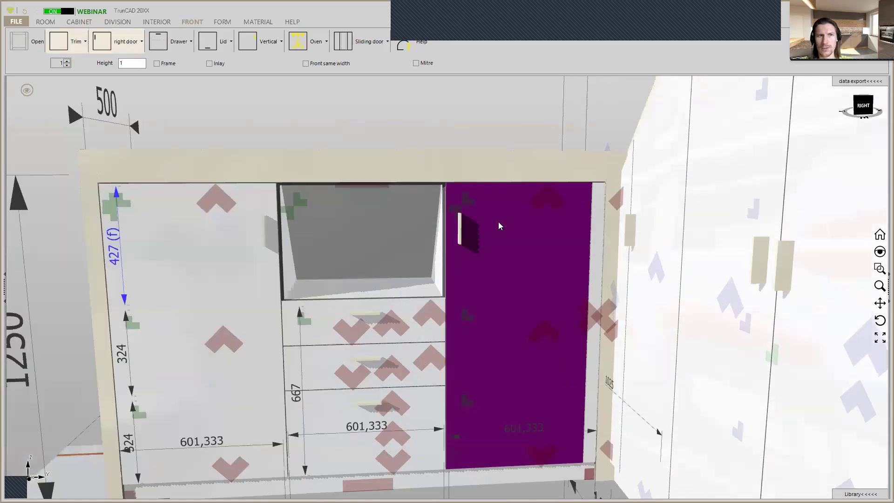
Step: Examine the hinge settings of Blum CLIP top INSERTA 120°, comparing the corner (Eckanschlag) and post (Stollen) variants, and close without saving
left_click(129, 42)
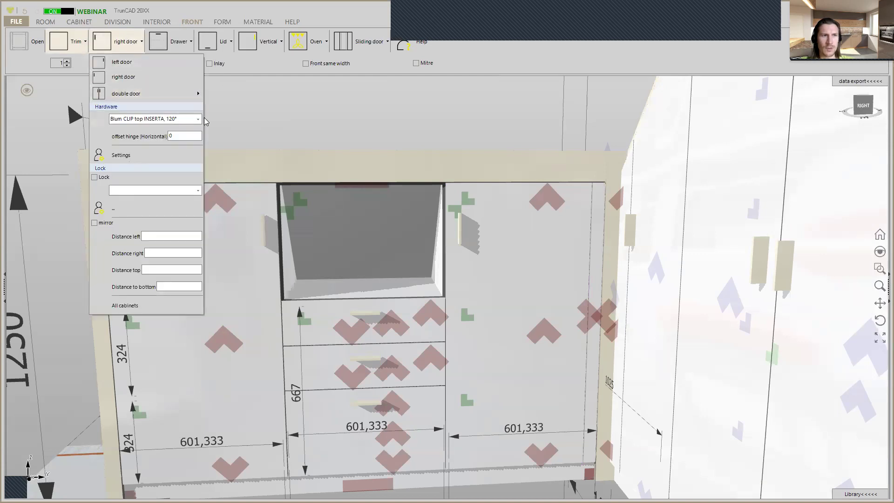
left_click(146, 154)
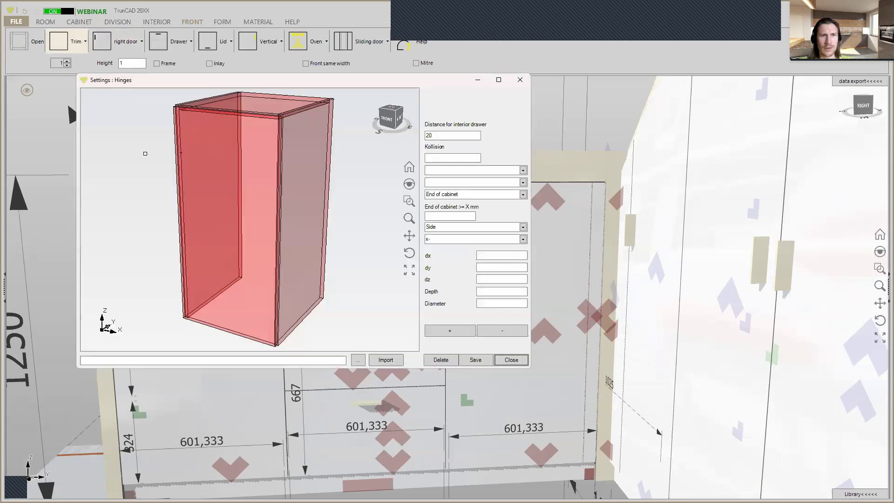
left_click(523, 170)
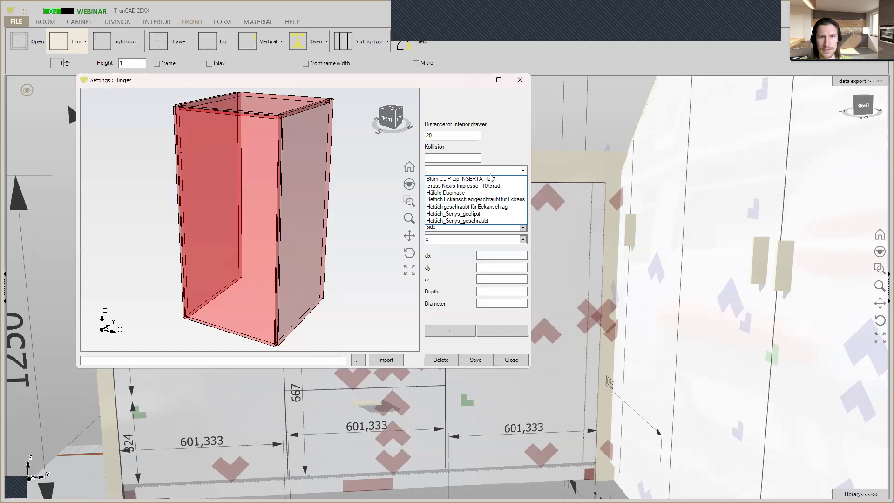
left_click(469, 181)
left_click(524, 183)
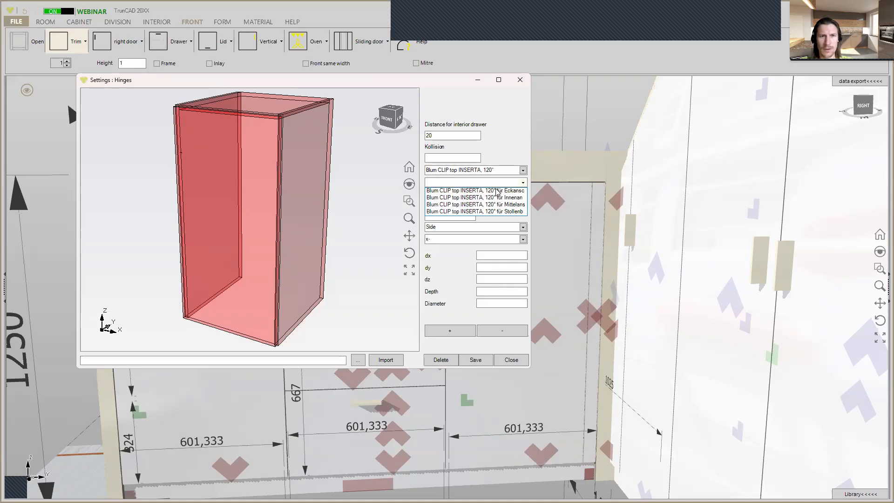
left_click(498, 191)
left_click(524, 182)
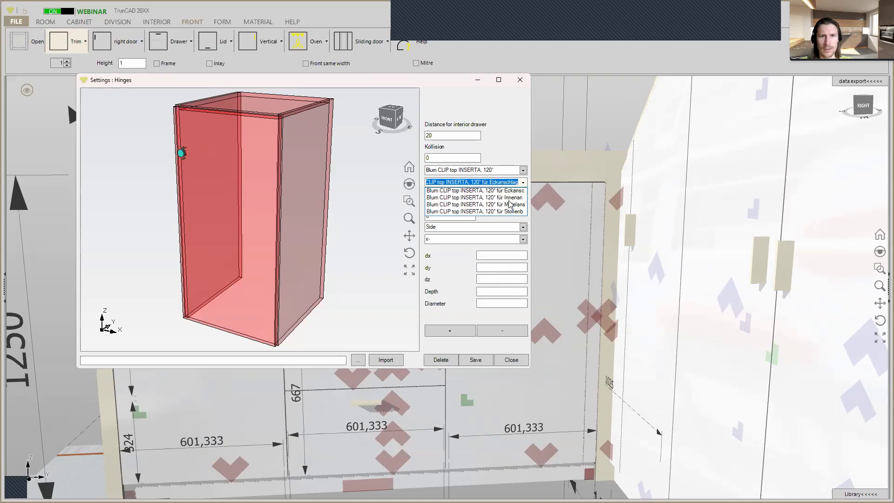
left_click(511, 212)
mouse_move(239, 176)
middle_mouse_down()
mouse_move(276, 189)
mouse_move(247, 190)
middle_mouse_up()
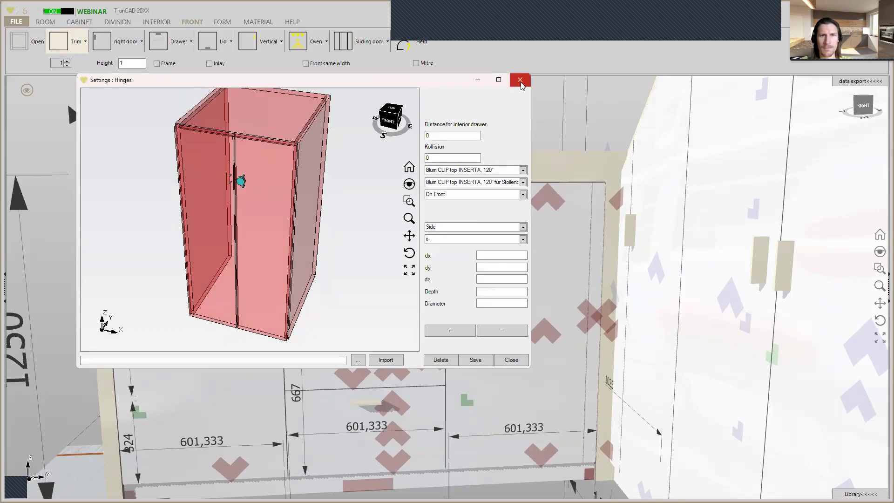
key("Escape")
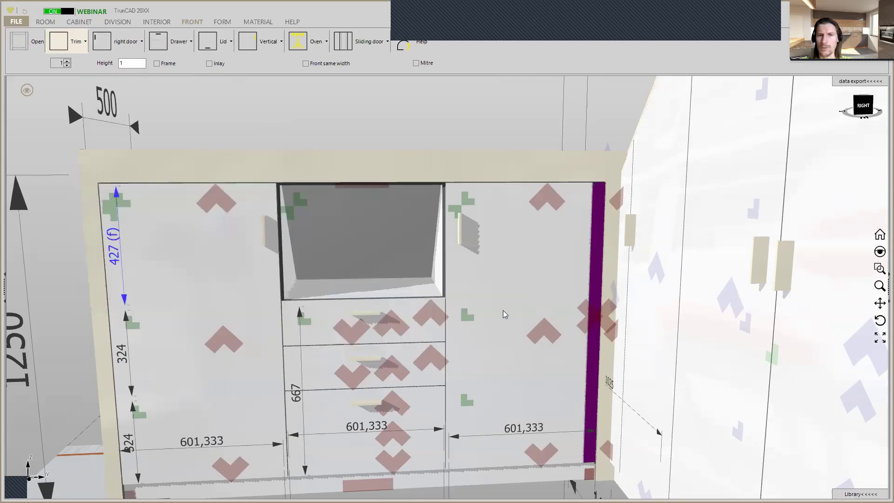
Step: Try the low cabinet's fronts without handles and with knobs, and set them back to vertical handles
scroll(503, 310, "down", 1)
scroll(503, 309, "down", 2)
mouse_move(503, 310)
middle_mouse_down()
mouse_move(551, 313)
mouse_move(517, 317)
mouse_move(512, 303)
middle_mouse_up()
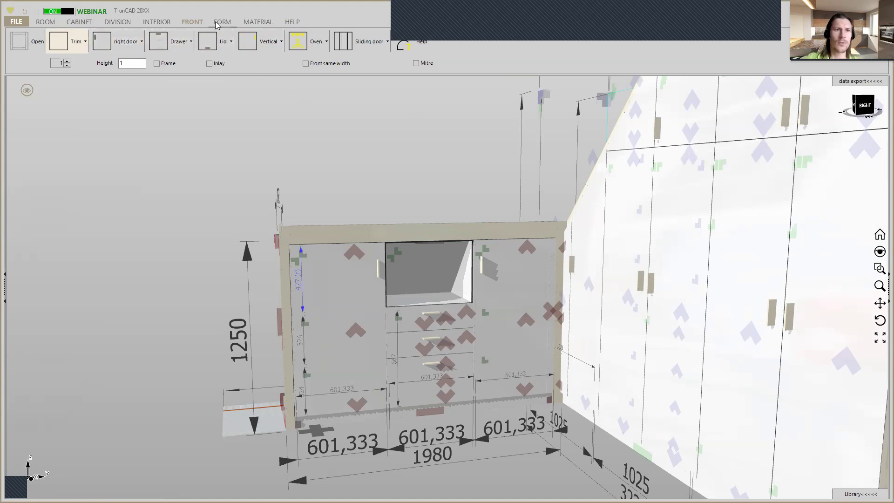
left_click(276, 45)
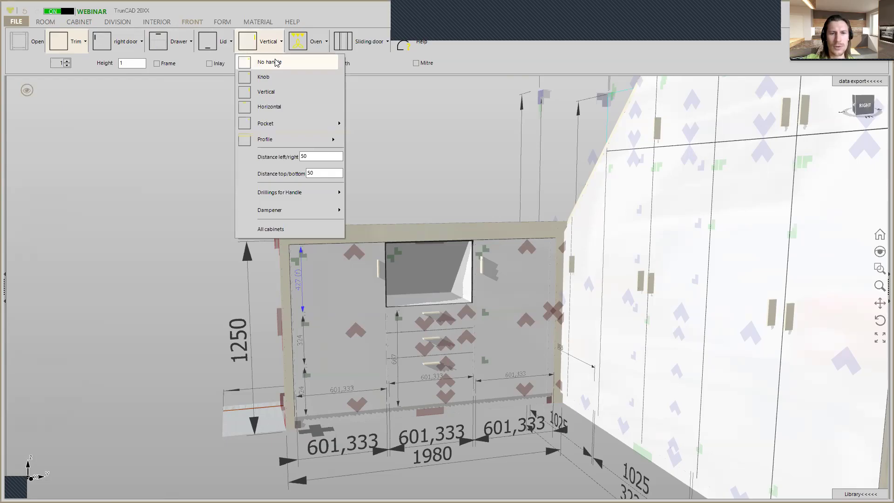
left_click(275, 62)
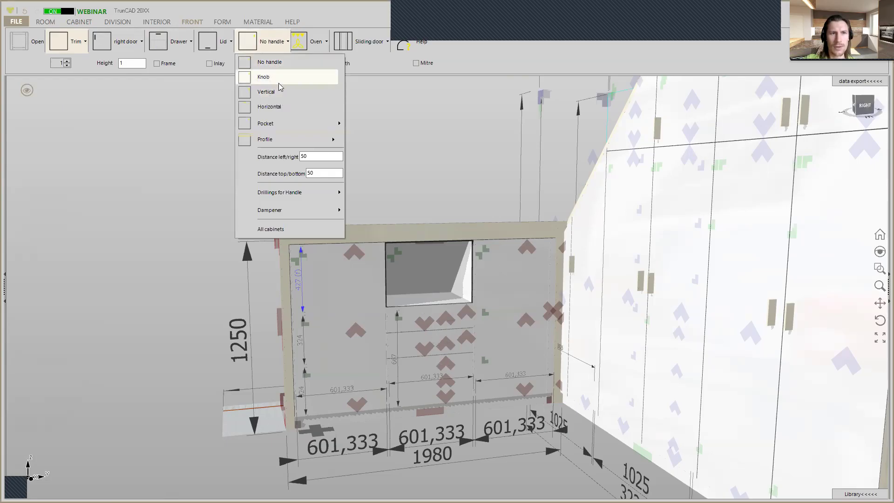
left_click(278, 77)
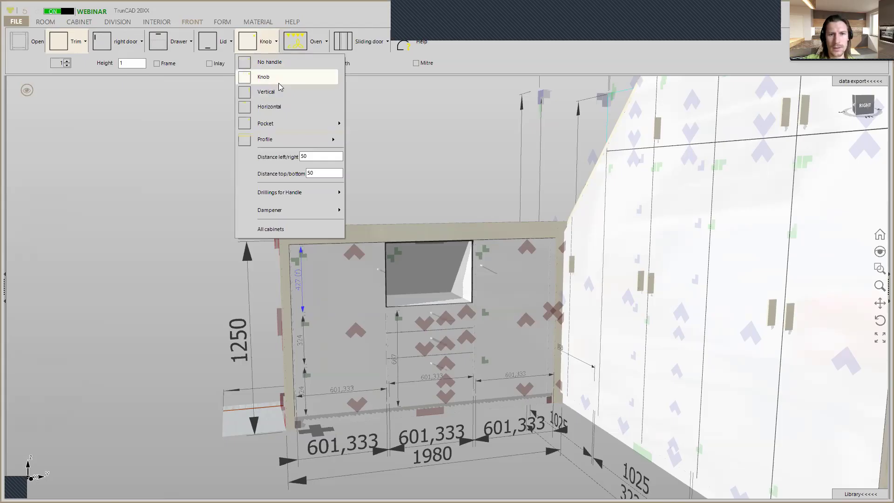
scroll(474, 268, "up", 2)
scroll(475, 268, "up", 2)
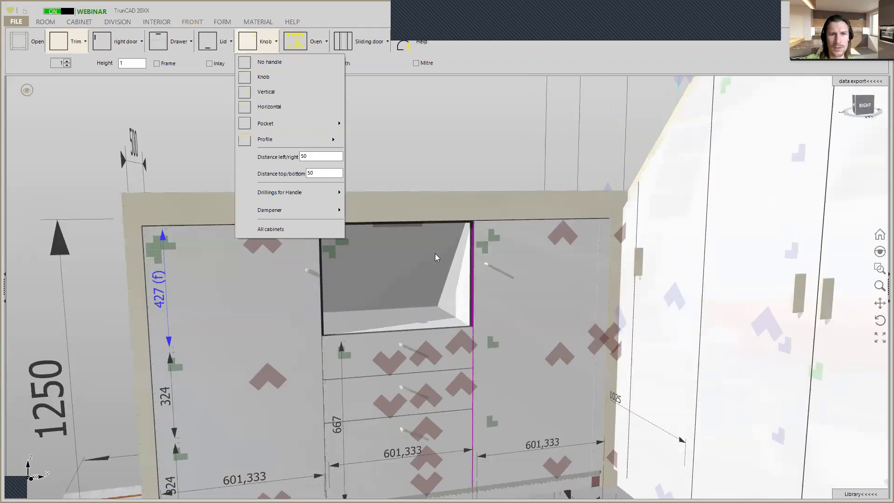
left_click(273, 96)
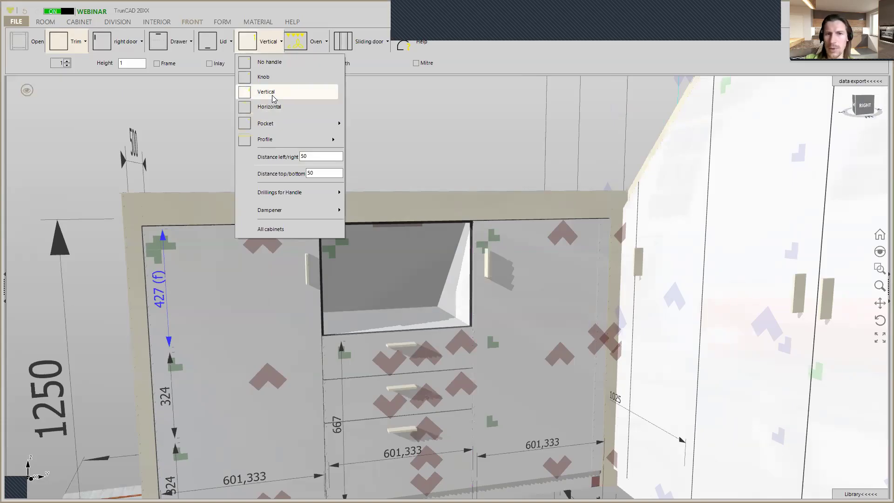
mouse_move(525, 180)
middle_mouse_down()
mouse_move(557, 176)
mouse_move(536, 192)
middle_mouse_up()
scroll(531, 192, "down", 4)
scroll(530, 192, "down", 4)
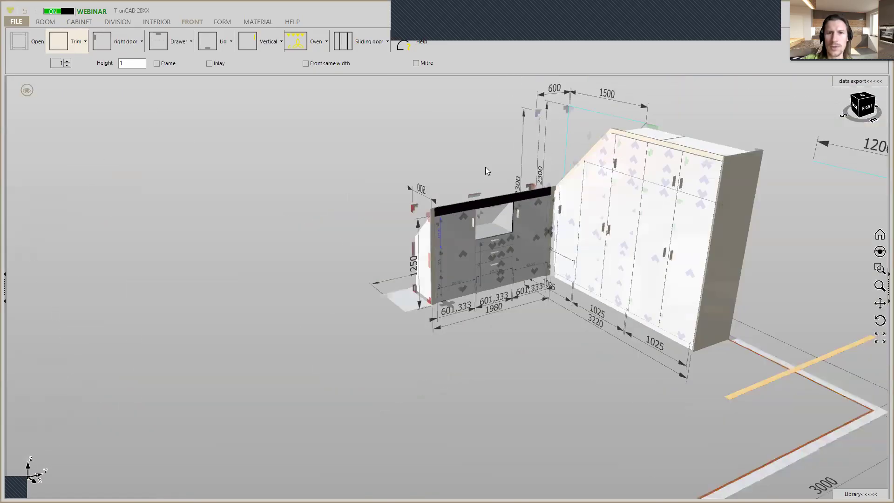
Step: Filter the materials to 19 mm thickness and browse the matching Egger boards
middle_click_drag(464, 169, 448, 194, "ctrl")
left_click(252, 27)
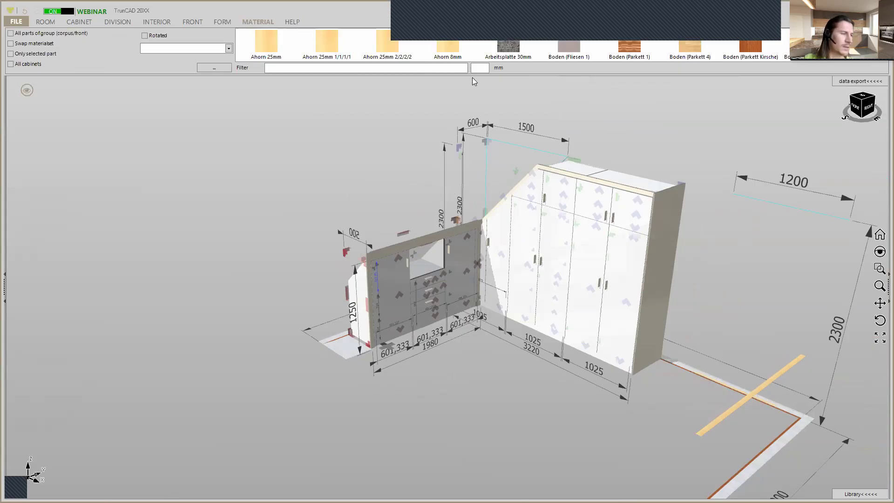
left_click(483, 67)
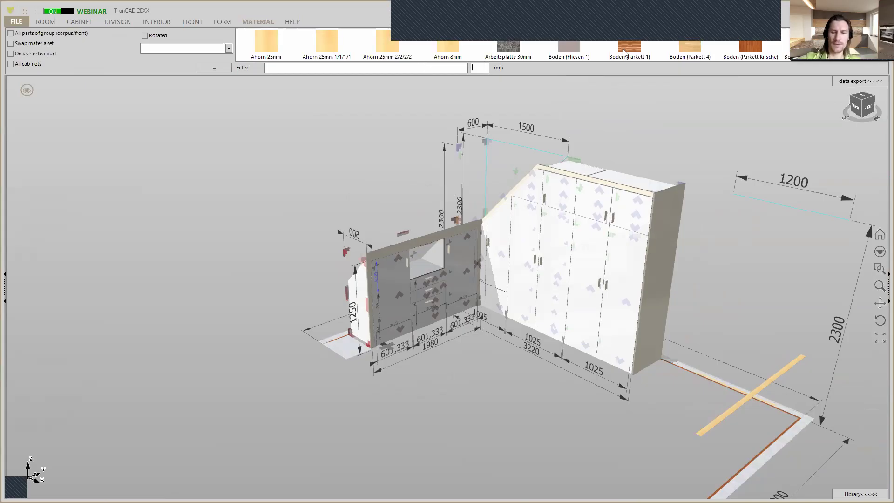
type("19")
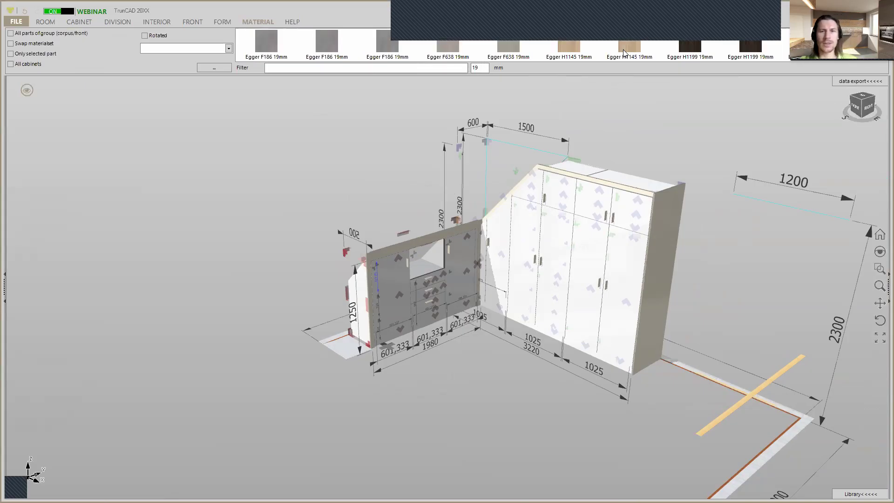
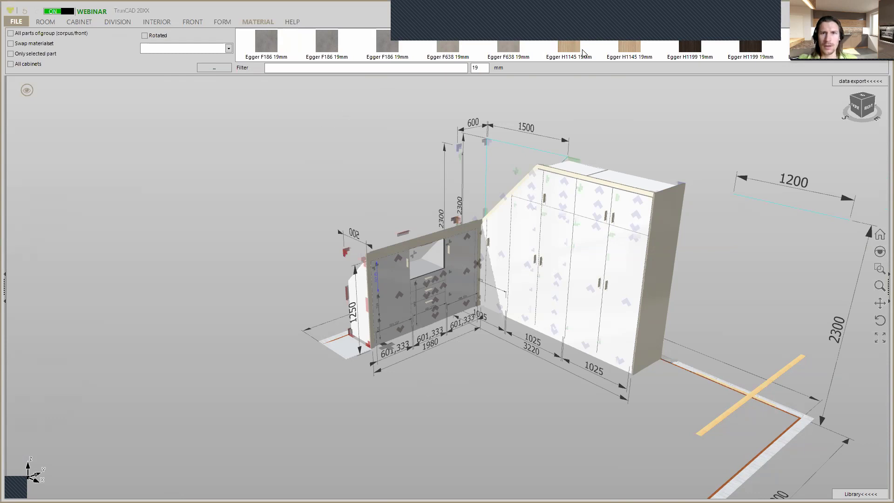
scroll(583, 54, "down", 1)
scroll(583, 54, "up", 1)
scroll(559, 47, "down", 1)
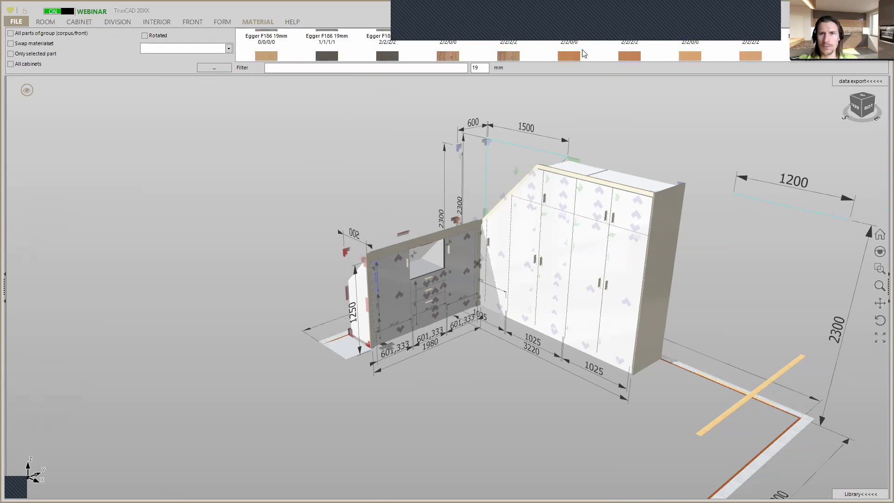
Step: Open the material selection in its own window and examine the available Egger boards
left_click(265, 23)
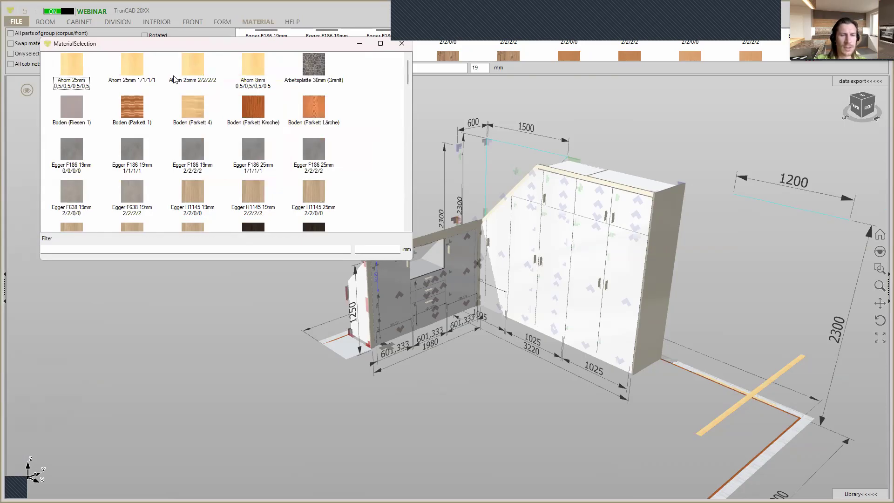
scroll(298, 103, "down", 1)
scroll(299, 104, "down", 1)
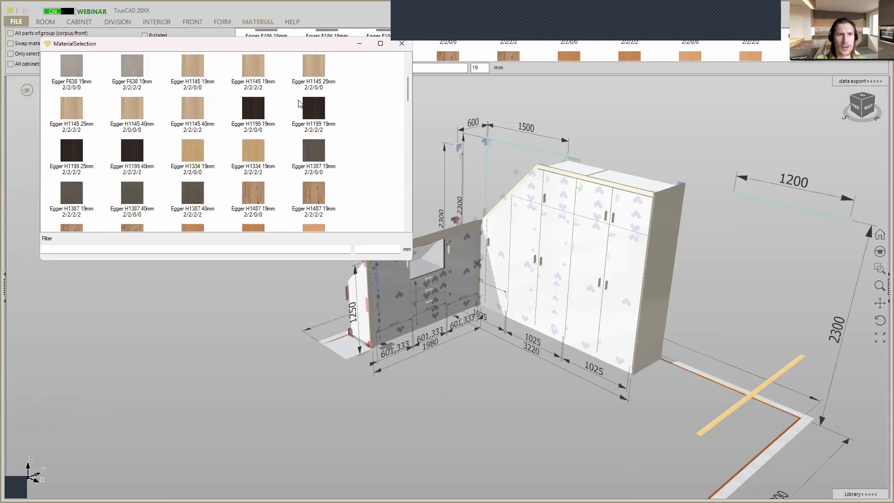
scroll(298, 103, "down", 1)
scroll(299, 103, "down", 2)
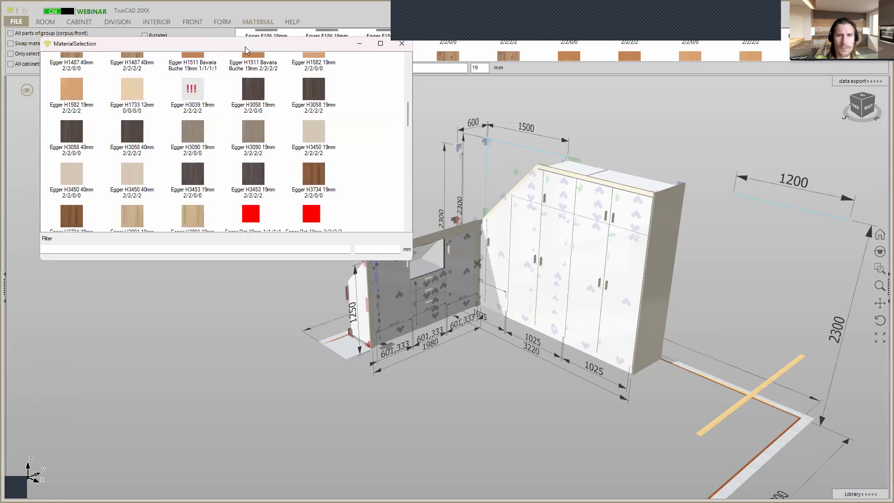
left_click_drag(245, 46, 224, 275)
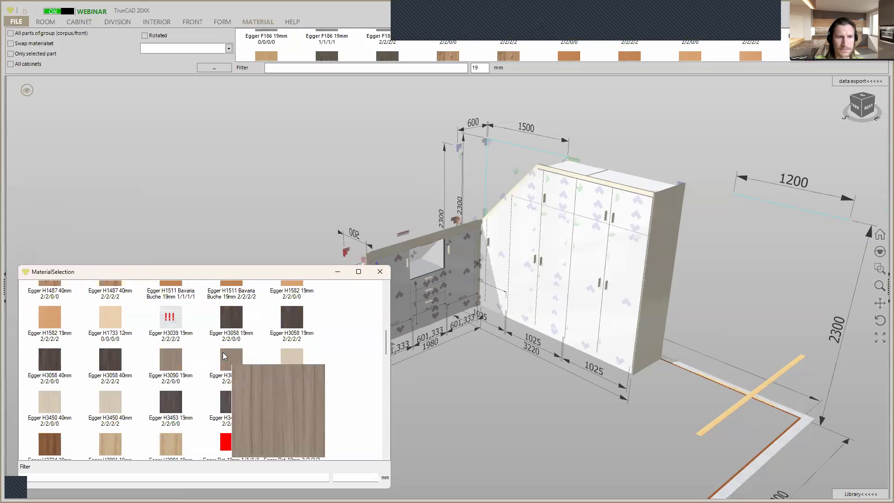
scroll(268, 380, "down", 3)
scroll(268, 380, "up", 1)
scroll(267, 380, "up", 3)
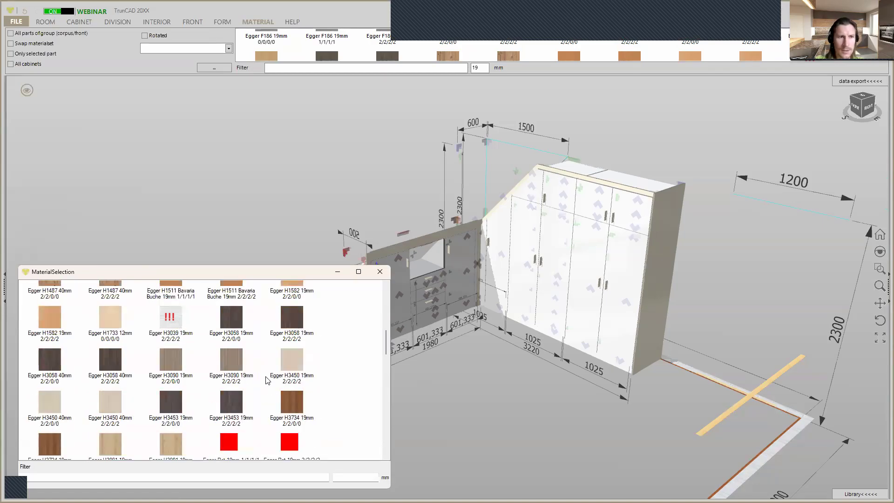
scroll(268, 380, "up", 3)
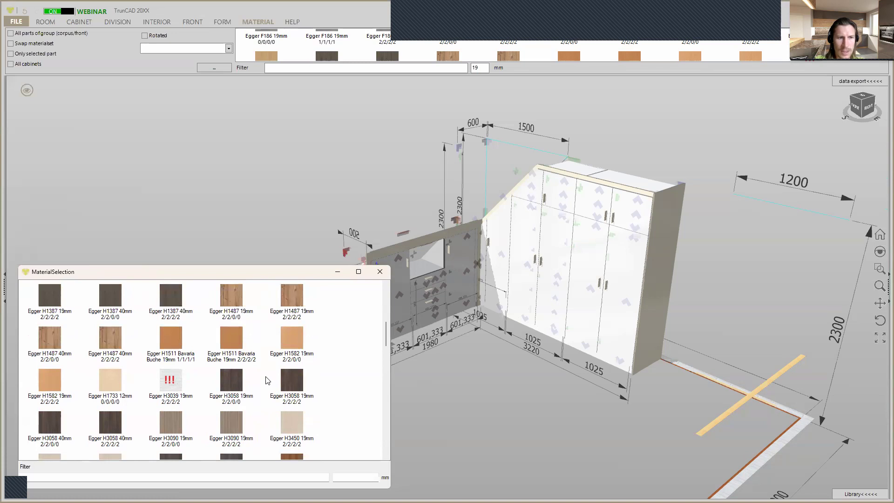
Step: Apply Egger H1582 19mm 2/2/2/2 to the low cabinet's left door and clear the material window from the model
mouse_move(43, 376)
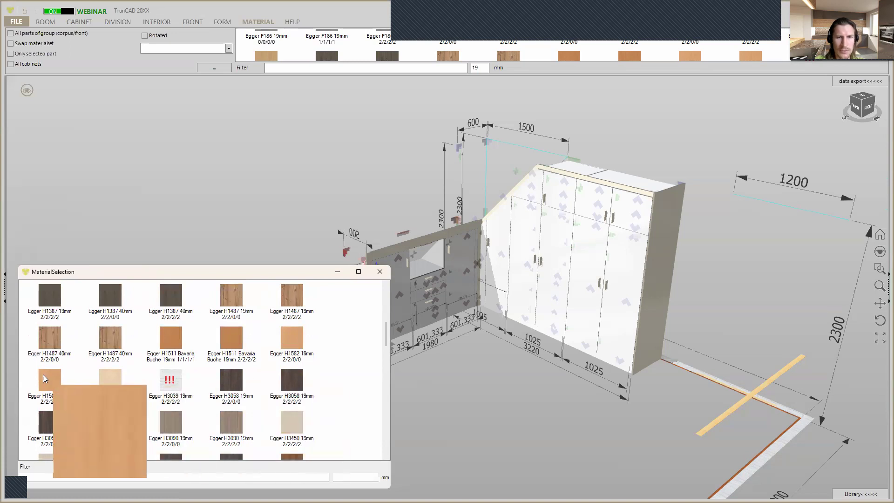
left_click_drag(45, 376, 406, 303)
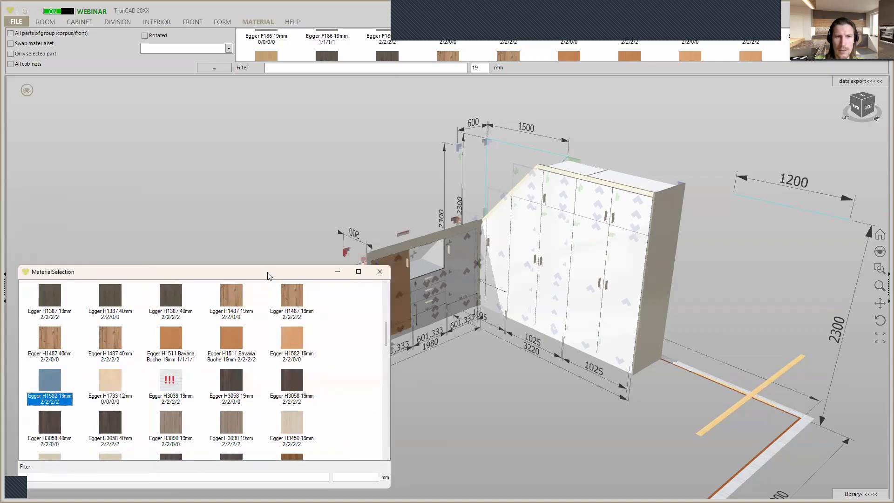
left_click_drag(269, 276, 739, 275)
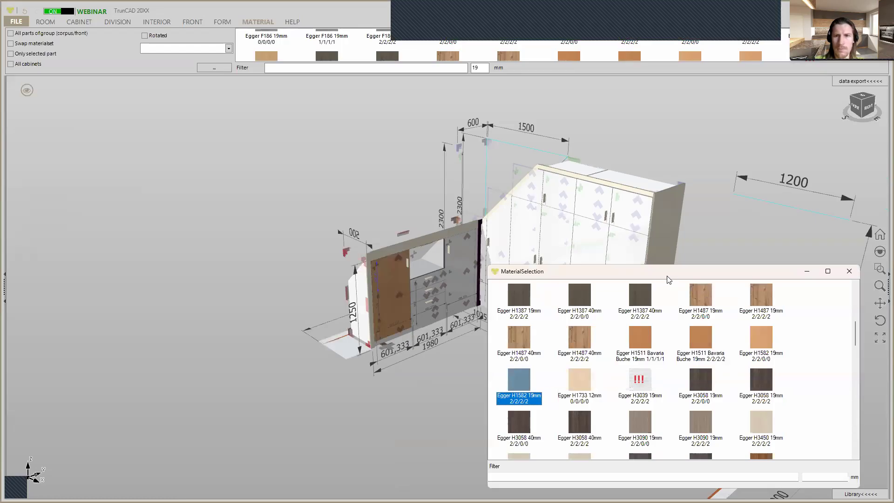
left_click_drag(665, 275, 717, 270)
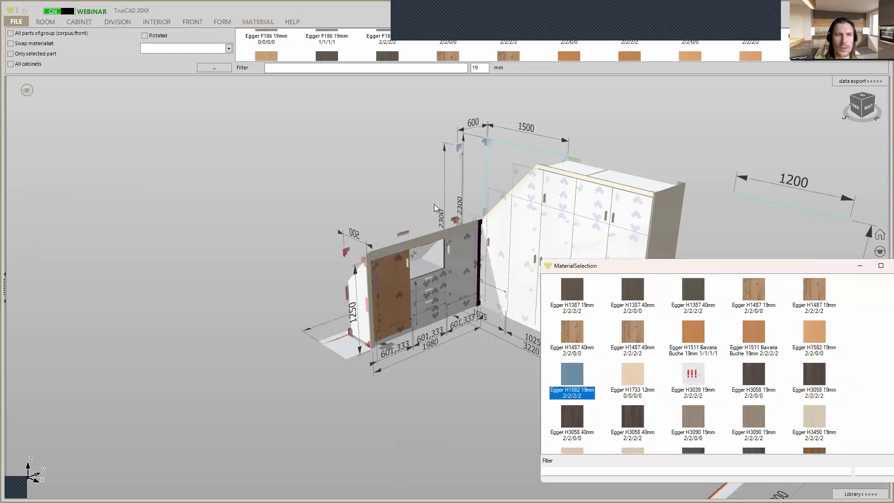
Step: Enable material assignment for all parts of the group and apply Egger H1387 40mm 2/2/0/0 to the low cabinet's fronts
left_click(10, 33)
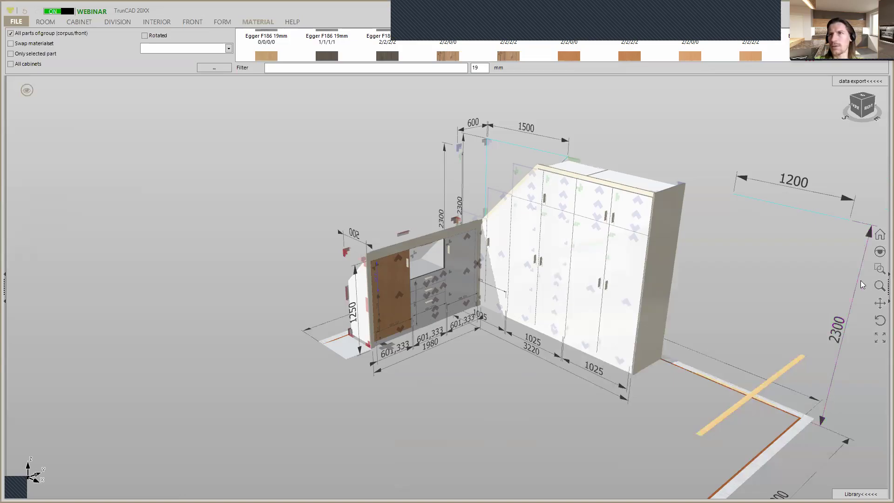
key("alt+Tab")
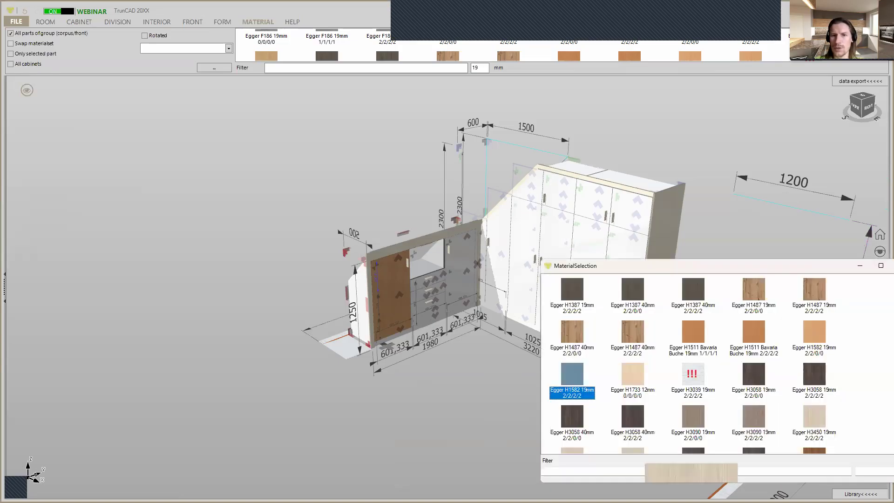
left_click_drag(619, 290, 393, 298)
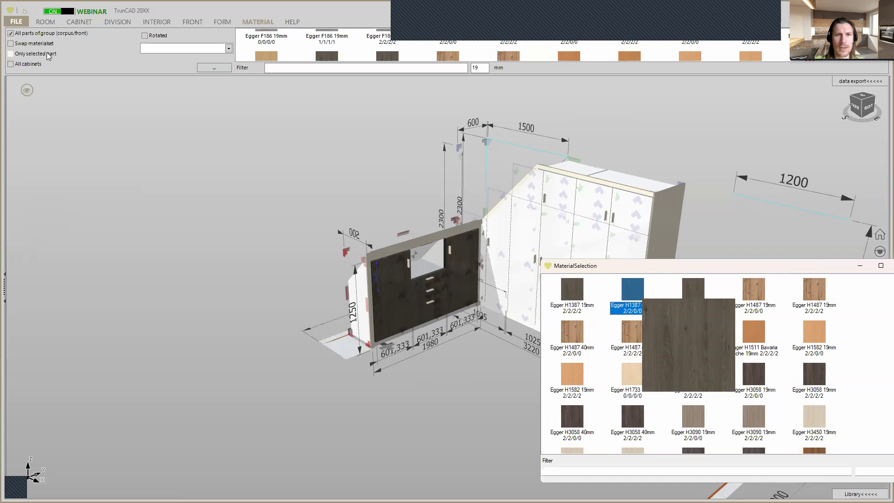
Step: Extend the material assignment to all cabinets and apply Egger H1582 19mm 2/2/0/0 to all fronts
left_click(11, 64)
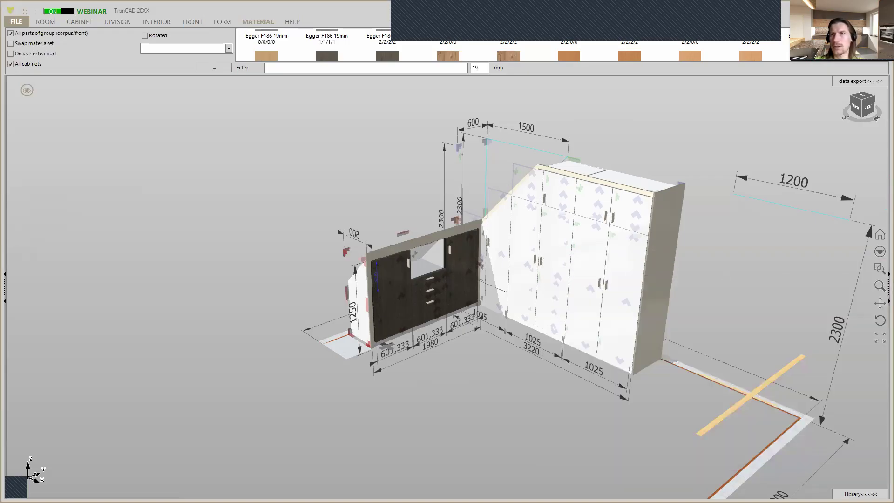
key("alt+Tab")
scroll(795, 344, "down", 2)
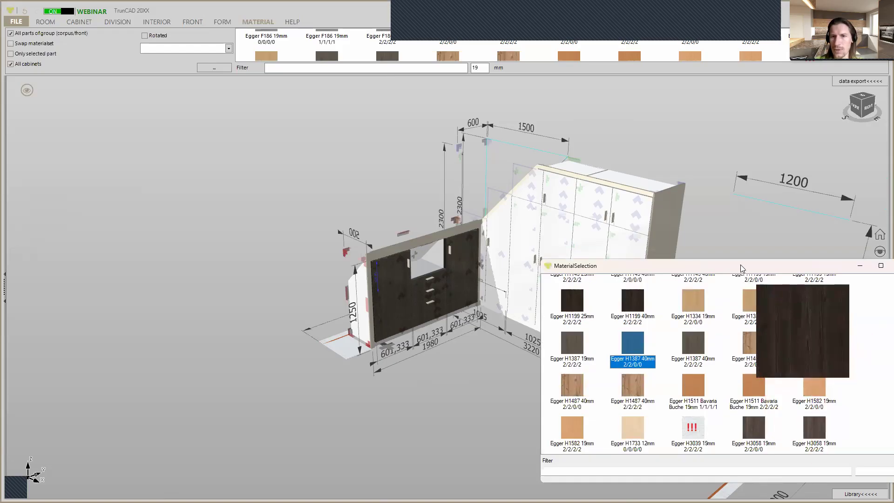
left_click_drag(777, 267, 832, 265)
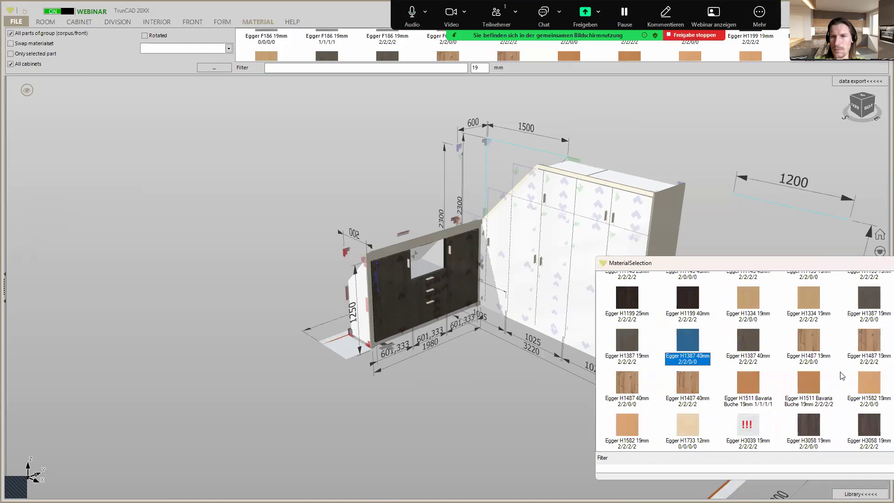
left_click(864, 379)
left_click_drag(626, 256, 622, 250)
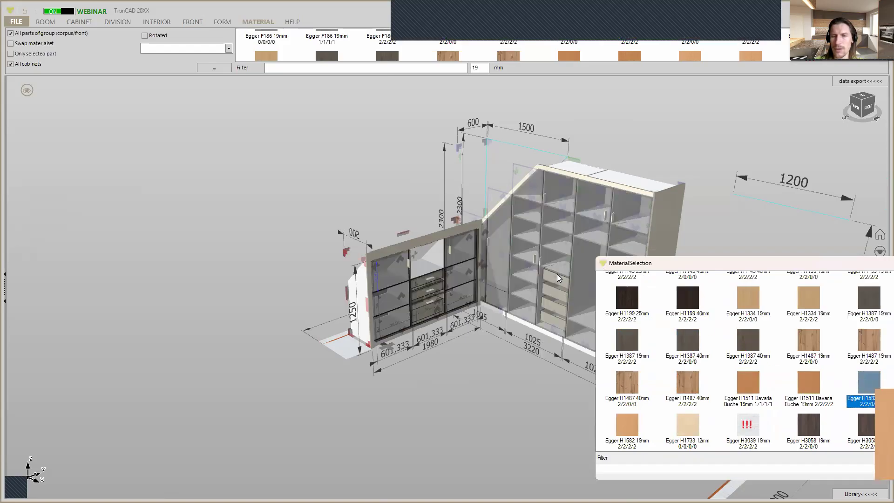
left_click_drag(557, 274, 556, 276)
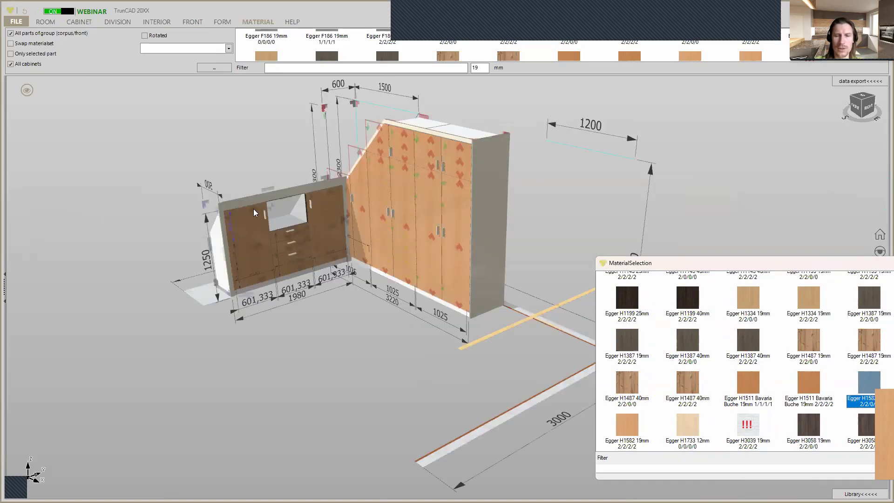
Step: Apply Egger H1199 40mm 2/2/2/2 to the outer panels of all cabinets, using the wardrobe's right side panel as target
mouse_move(242, 181)
middle_mouse_down()
mouse_move(353, 186)
mouse_move(245, 186)
middle_mouse_up()
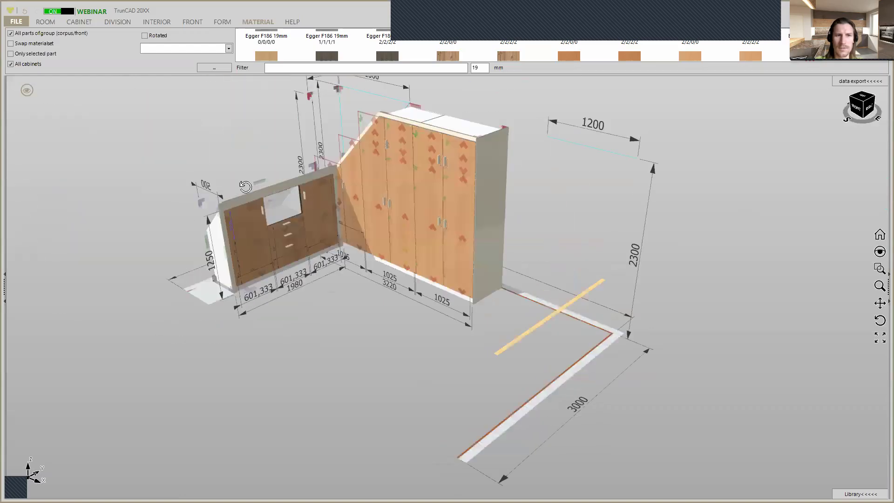
scroll(439, 112, "up", 4)
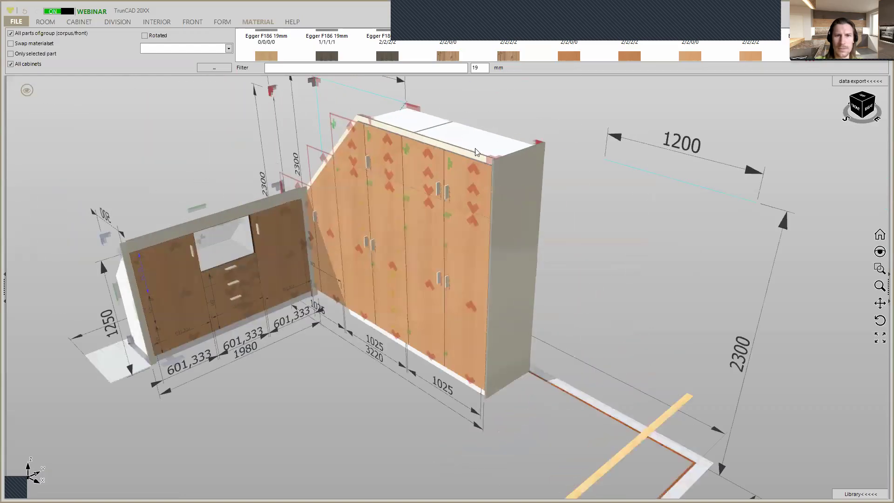
scroll(476, 152, "up", 1)
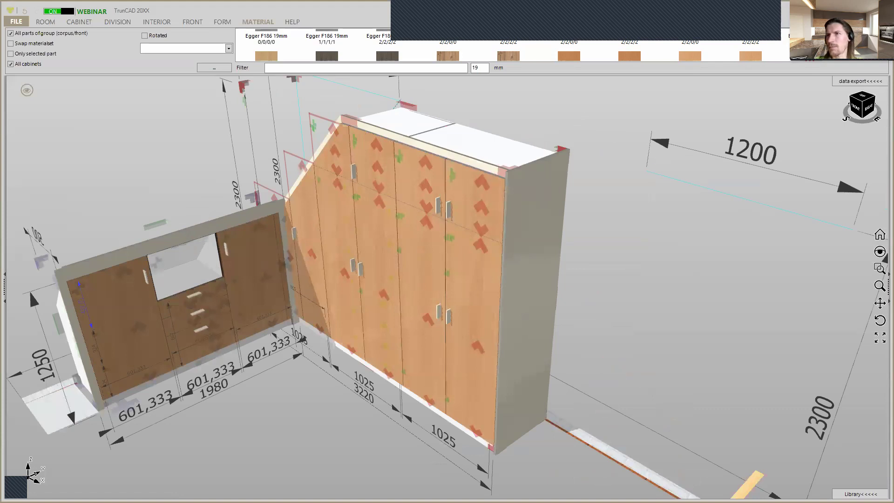
left_click(838, 46)
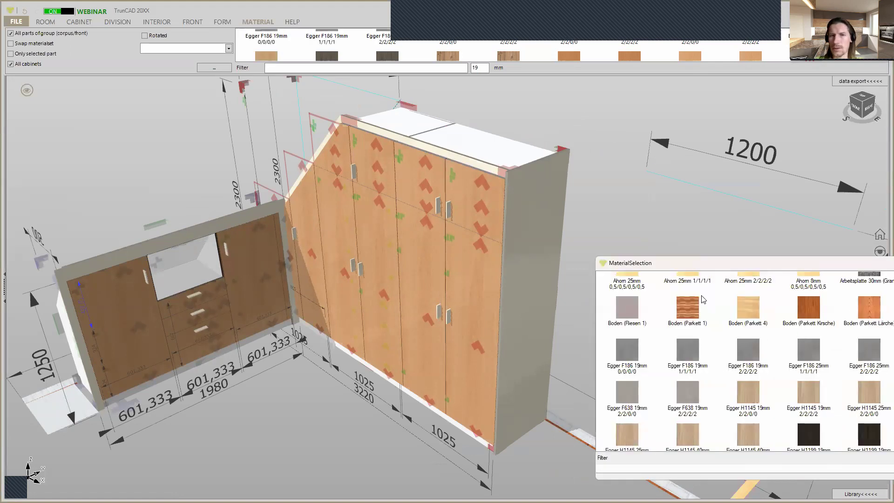
scroll(834, 340, "down", 3)
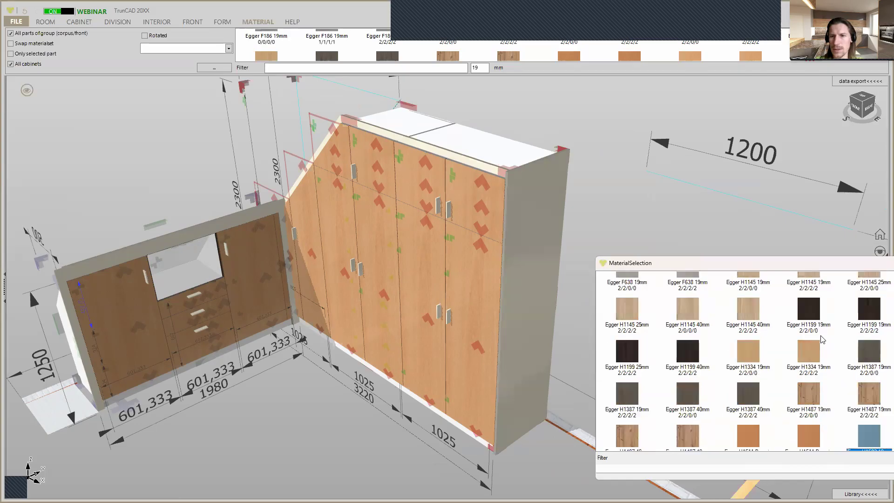
left_click(689, 352)
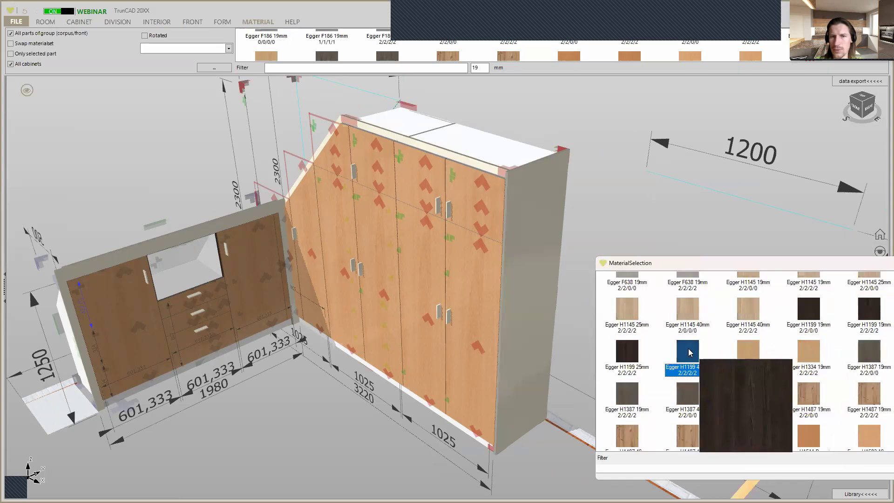
left_click(525, 254)
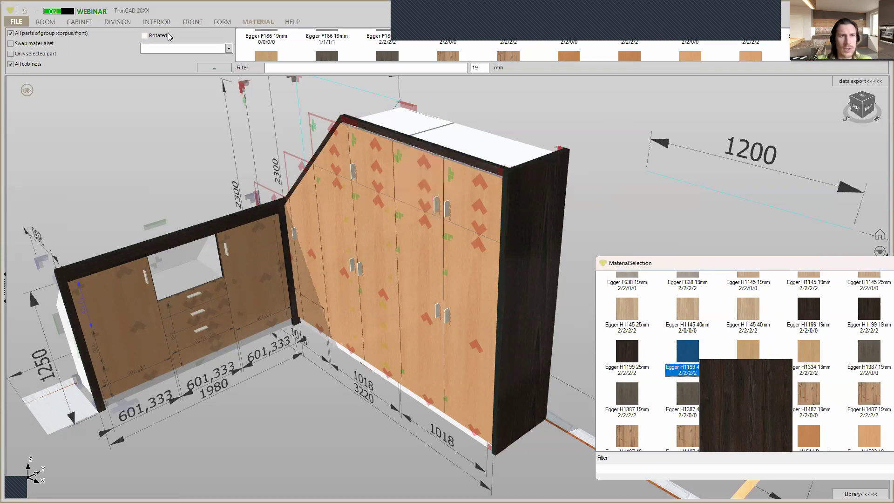
Step: Set the drilling distance of the front handles to 360
left_click(199, 22)
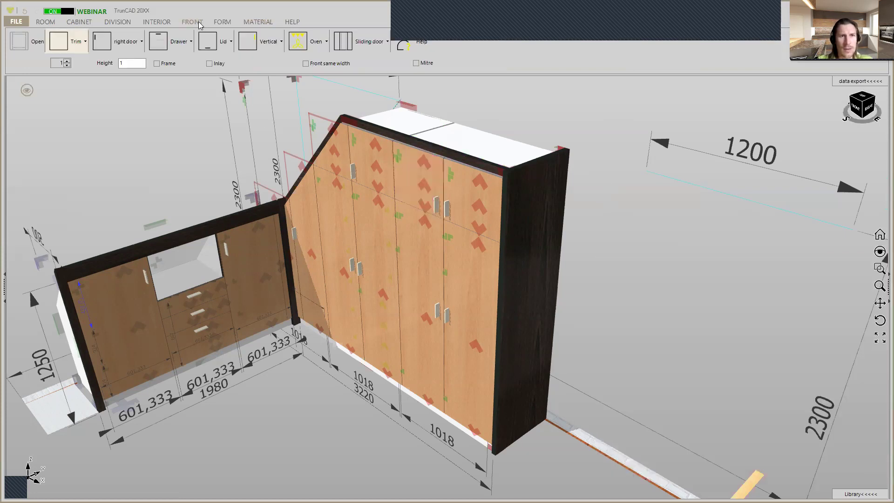
left_click(273, 42)
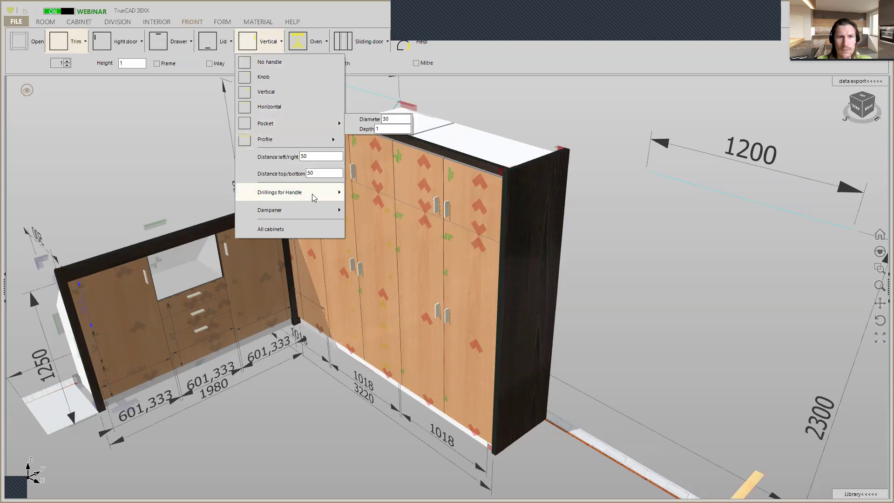
mouse_move(332, 197)
double_click(390, 217)
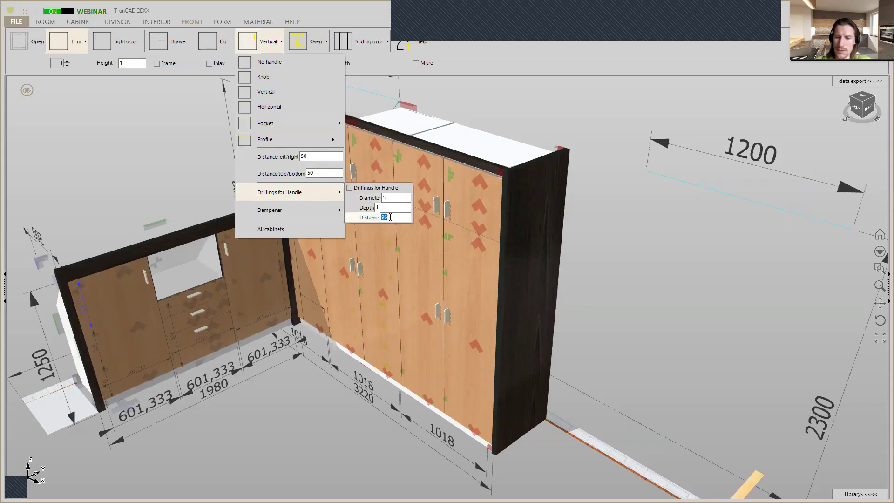
type("360")
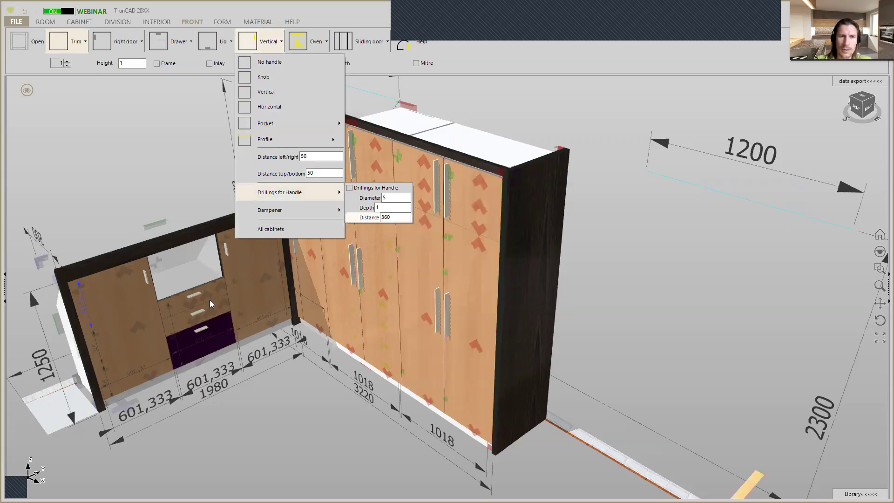
Step: Apply the handle settings to all cabinets, keeping both 1 - Cabinet and 2 - Cabinet included
left_click(277, 231)
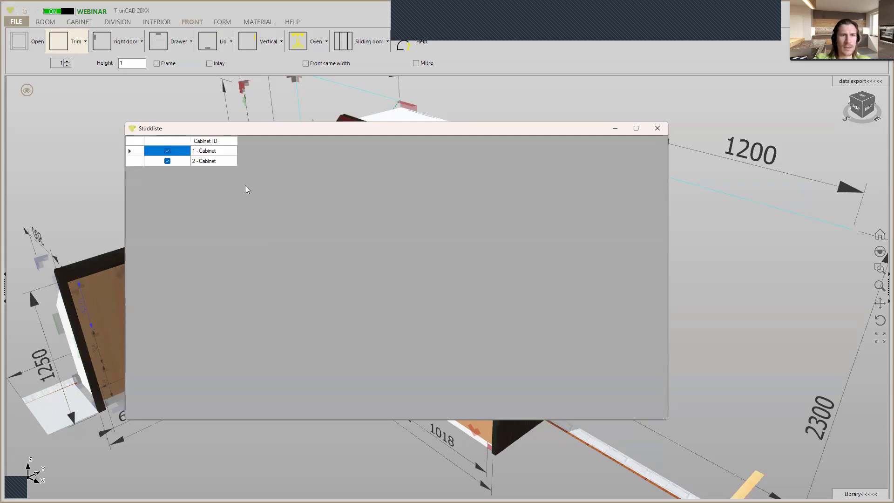
left_click(167, 161)
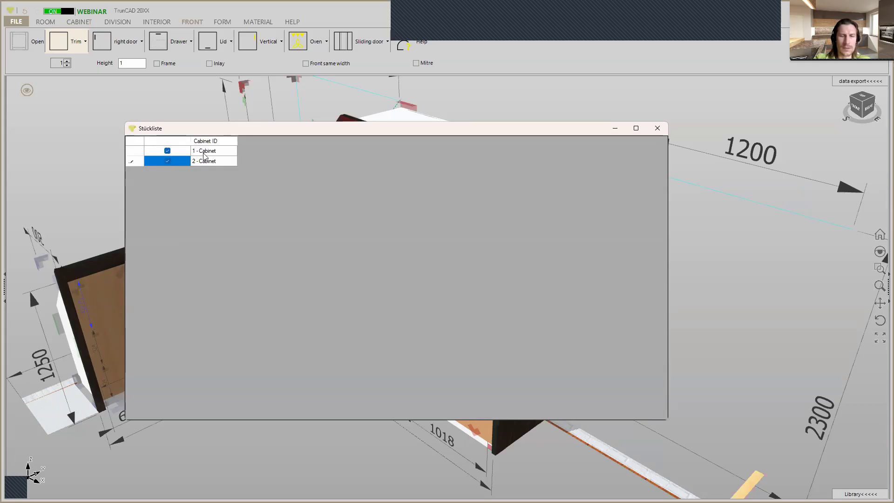
left_click(661, 127)
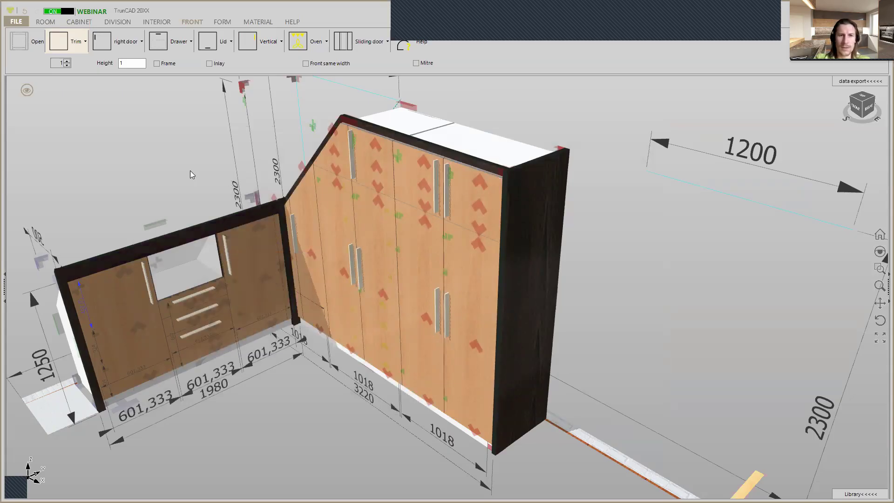
Step: Set the handle type of the wardrobe's rightmost upper front to 1 - knob and save the front settings
scroll(190, 171, "up", 5)
scroll(190, 174, "down", 2)
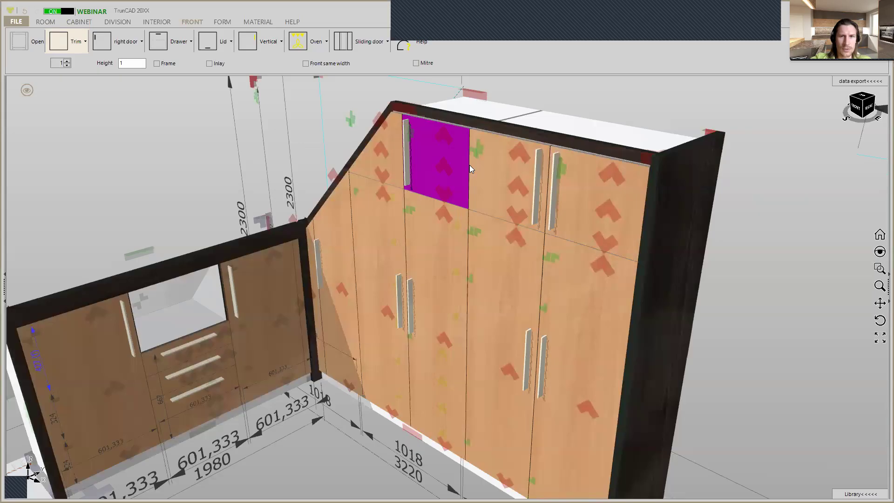
middle_click_drag(581, 188, 482, 149)
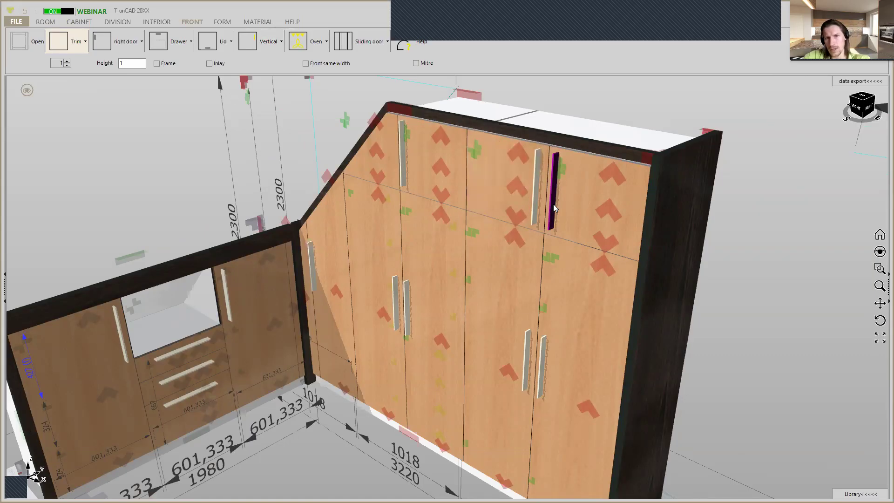
left_click(600, 240)
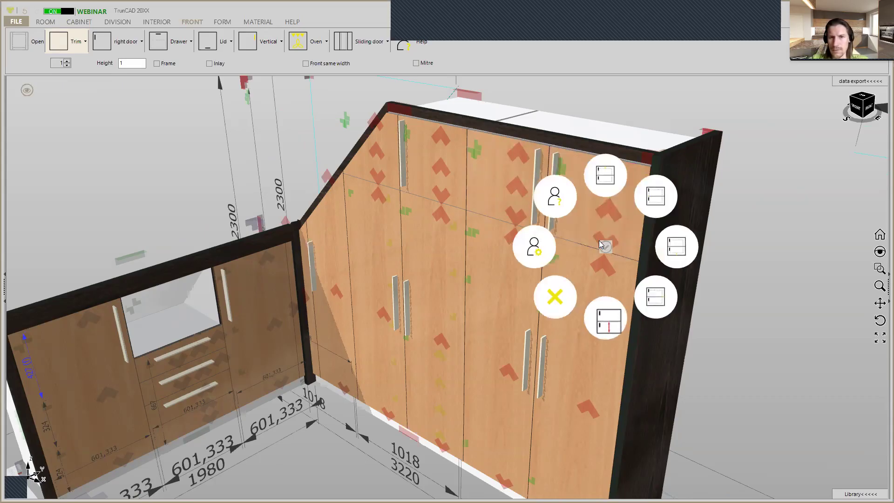
left_click(536, 249)
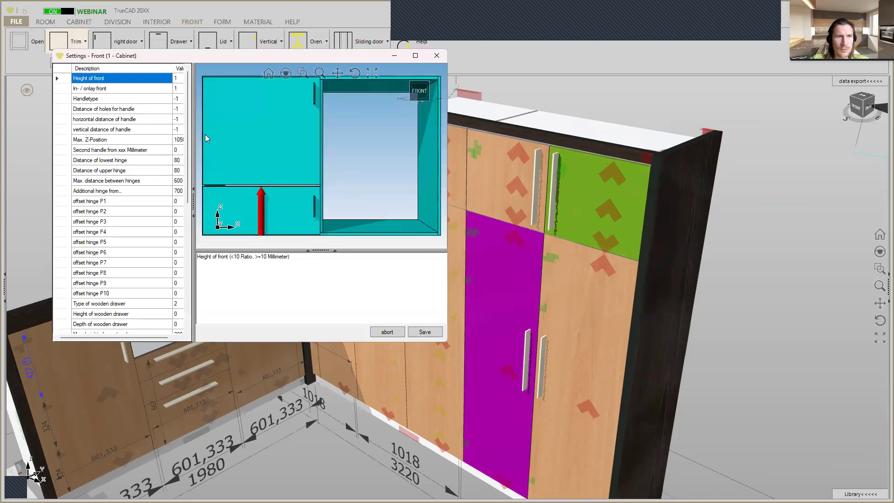
left_click(178, 103)
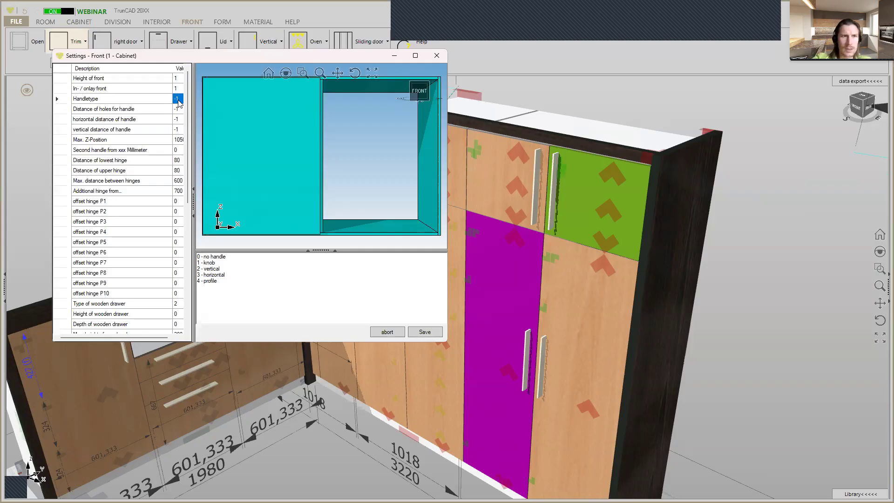
left_click(177, 109)
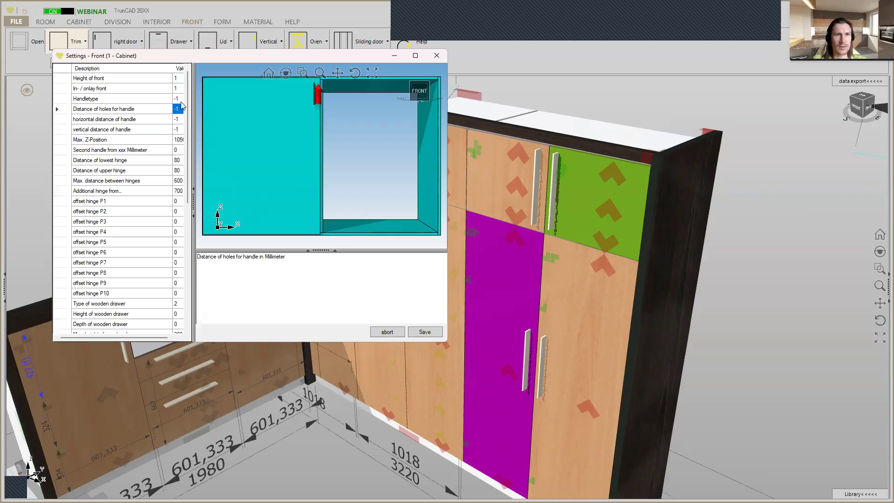
left_click(179, 100)
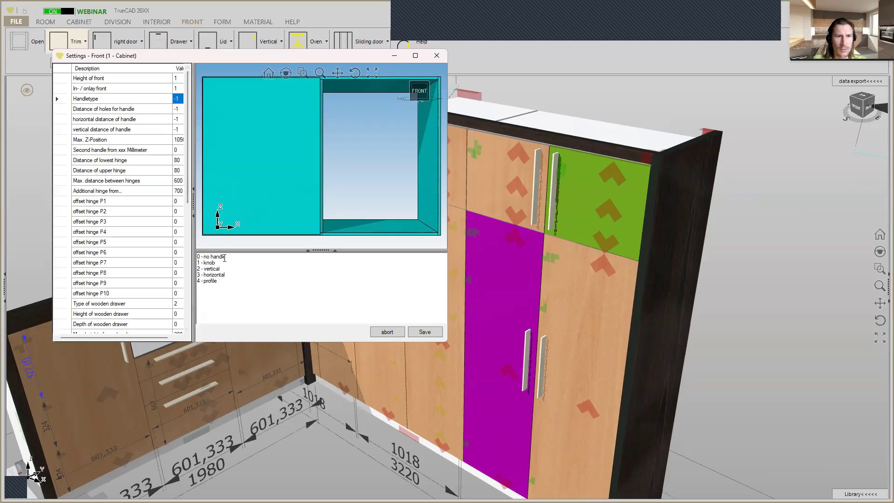
type("1")
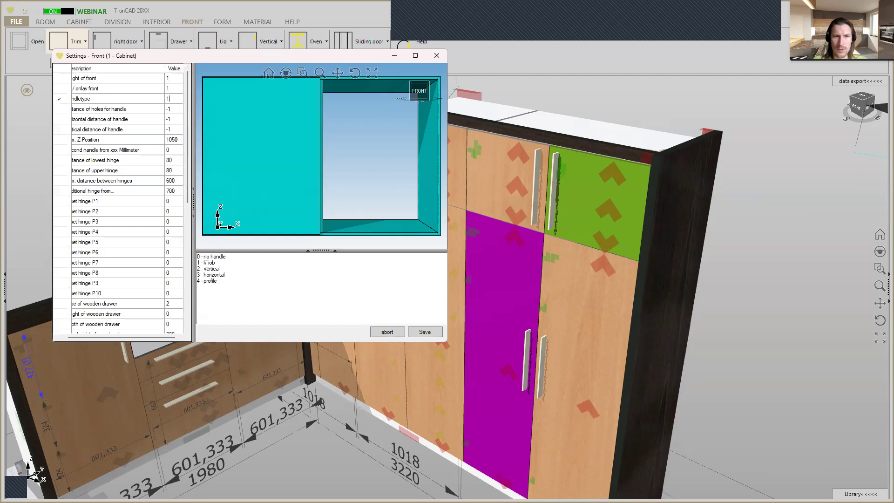
left_click(428, 334)
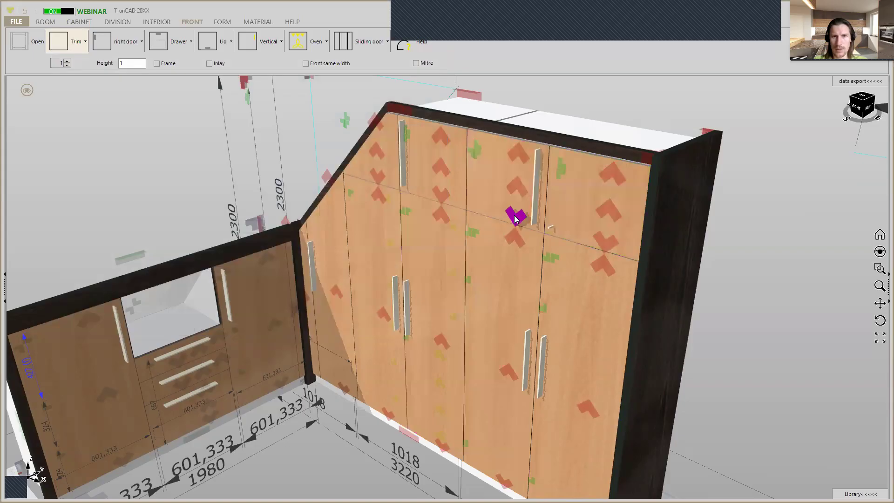
Step: Give the neighbouring upper front, second from the wardrobe's right end, handle type 1 - knob
left_click(516, 218)
left_click(449, 223)
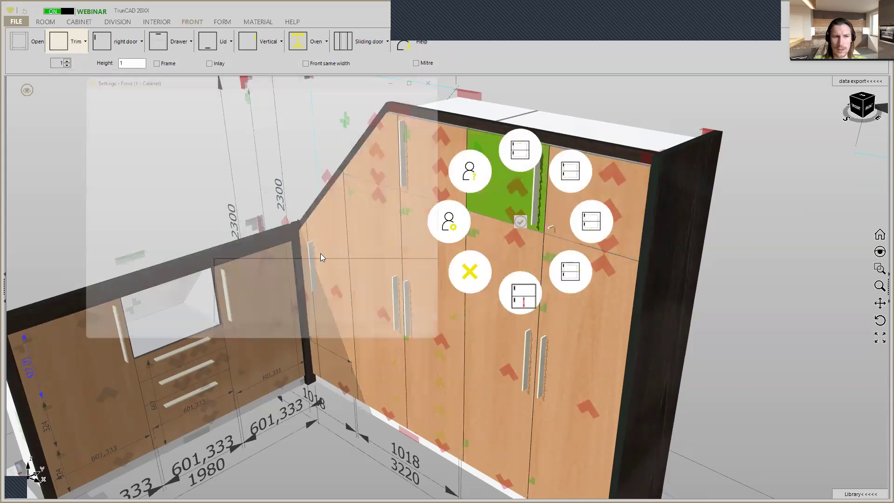
left_click(190, 112)
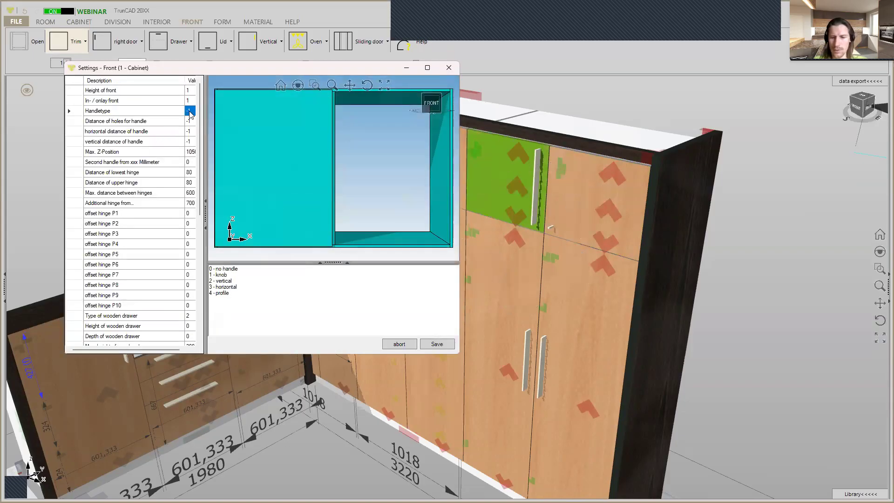
type("1")
left_click(437, 345)
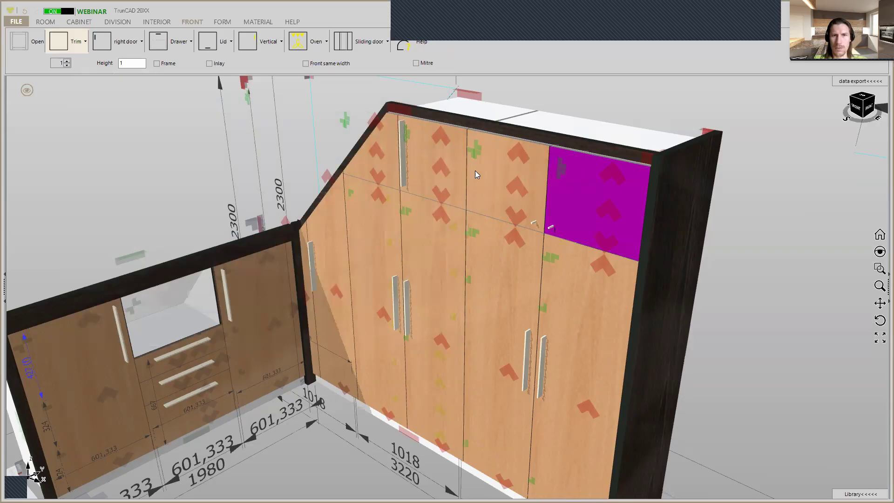
Step: Copy the wardrobe's rightmost upper compartment and paste it onto the upper compartment next to the sloped one
right_click(561, 175)
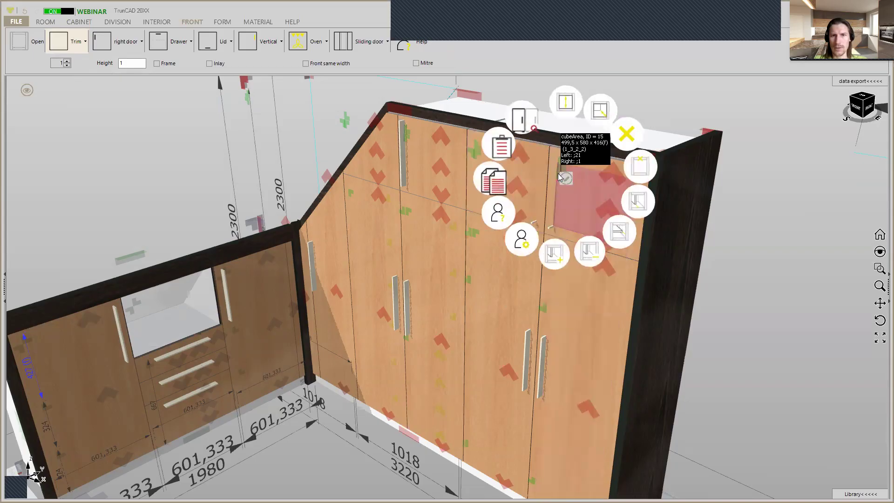
left_click(501, 182)
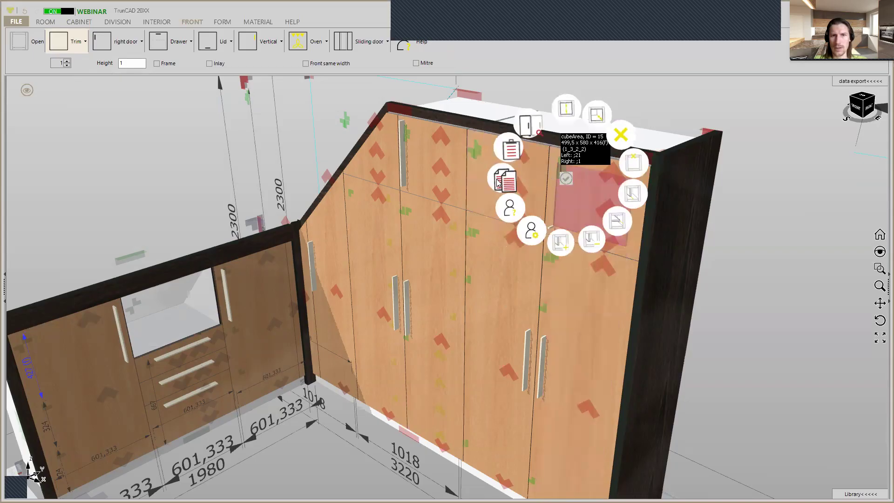
right_click(406, 139)
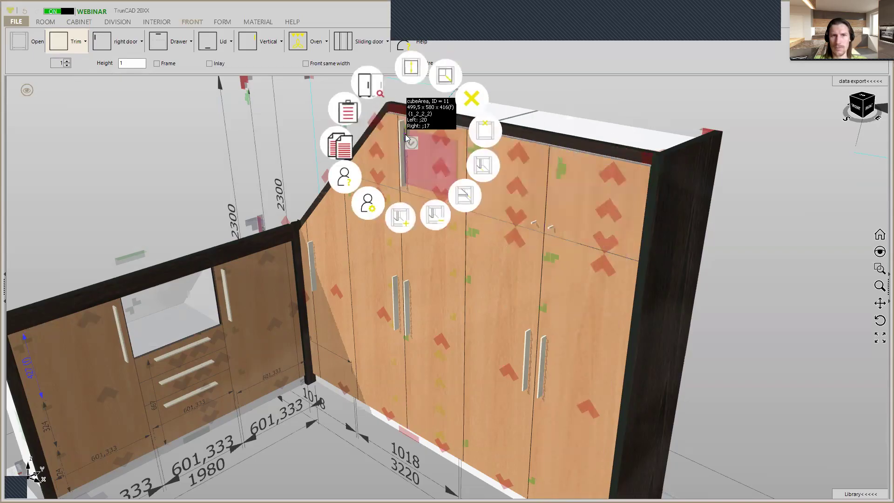
left_click(344, 115)
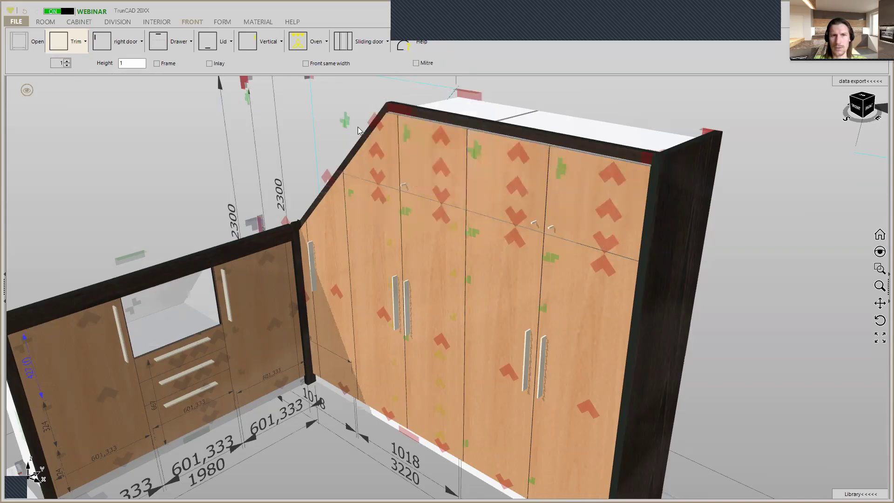
Step: Set the handle type of the sloped upper front to 1 - knob
scroll(332, 133, "up", 4)
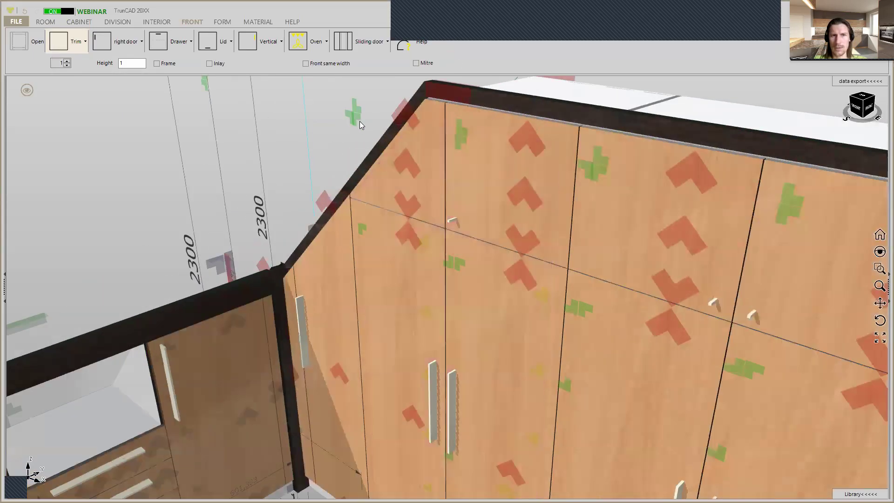
left_click(408, 167)
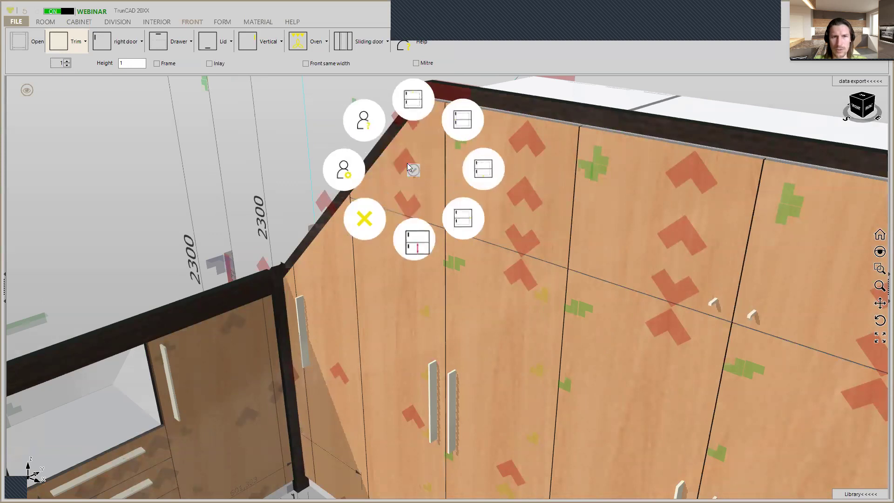
left_click(347, 176)
left_click(242, 161)
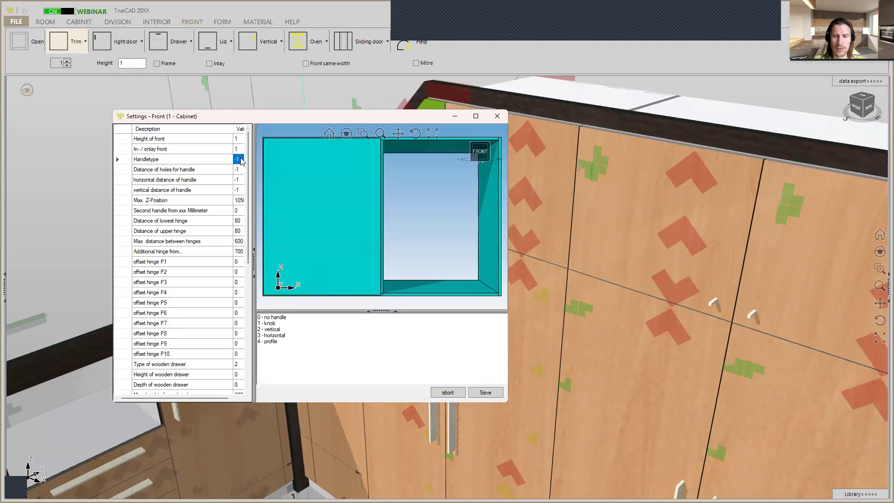
type("1")
left_click(496, 396)
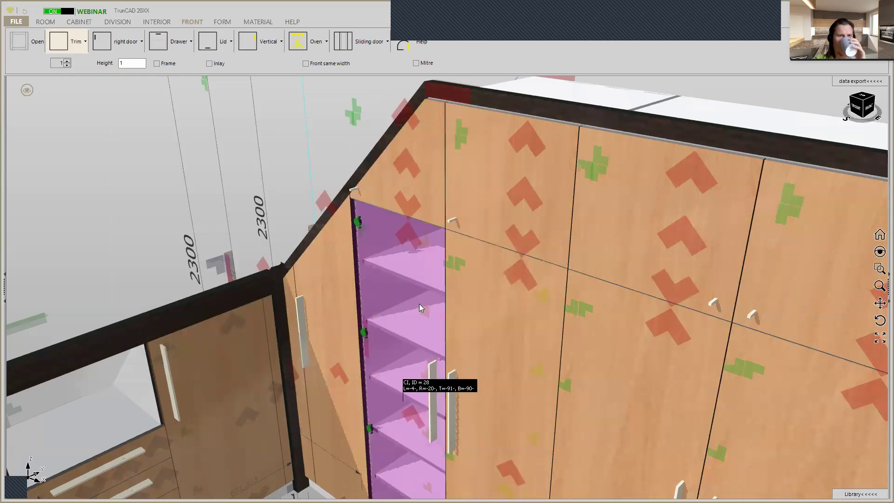
Step: Apply Egger H1199 40mm 2/2/2/2 to the handles of all cabinets, using a tall wardrobe door's handle as target
scroll(341, 308, "down", 1)
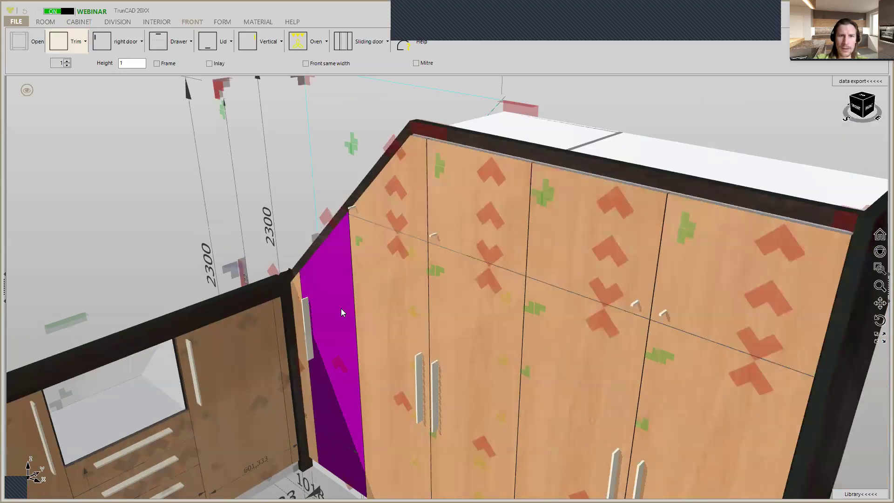
scroll(341, 309, "down", 2)
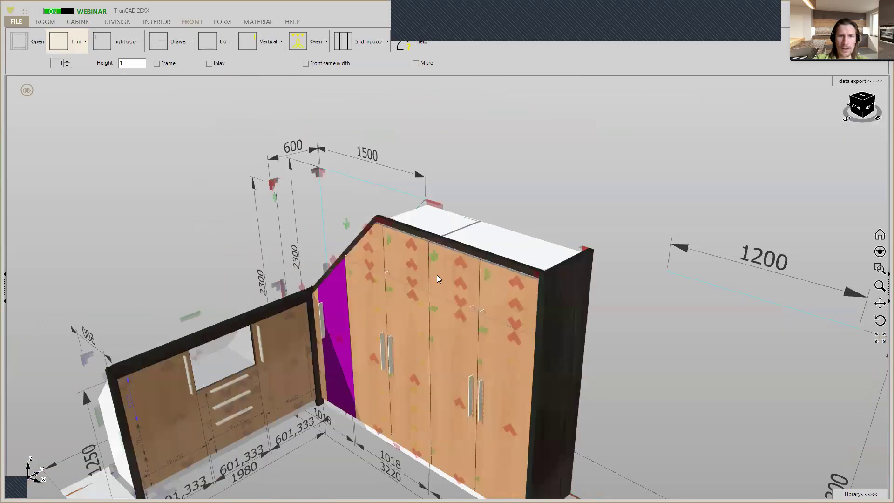
left_click(260, 24)
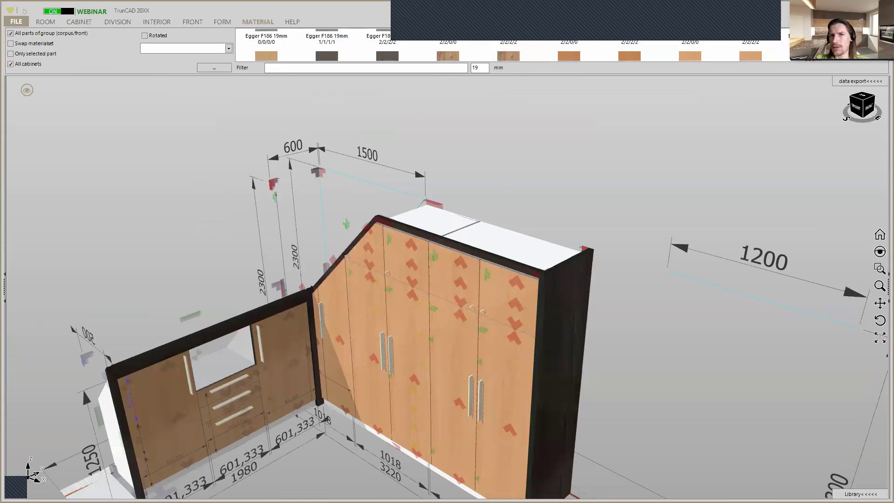
scroll(482, 404, "up", 1)
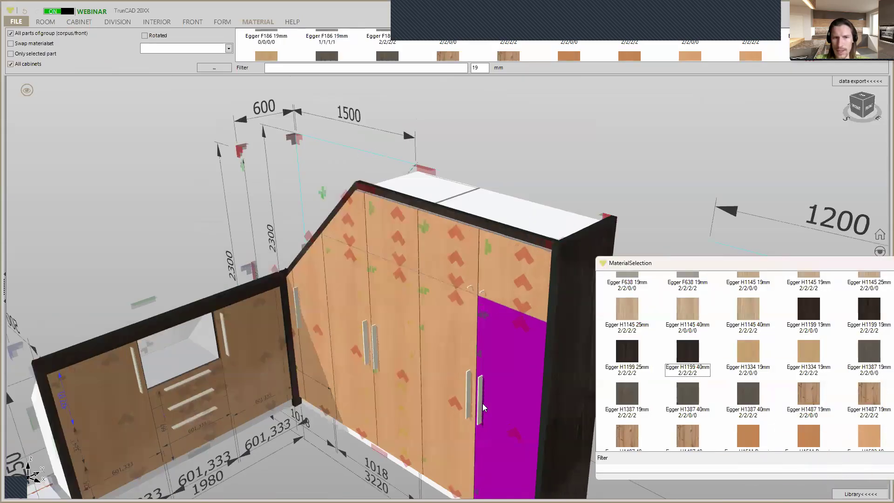
scroll(483, 403, "up", 2)
left_click_drag(682, 350, 482, 376)
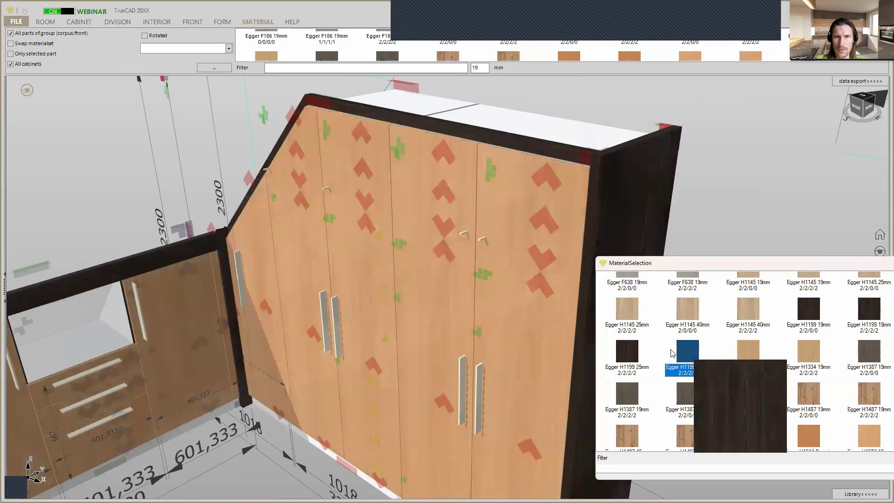
Step: Hide the dimensions and construction markers, and display the room's walls, floor and ceiling around the cabinets
scroll(677, 209, "down", 2)
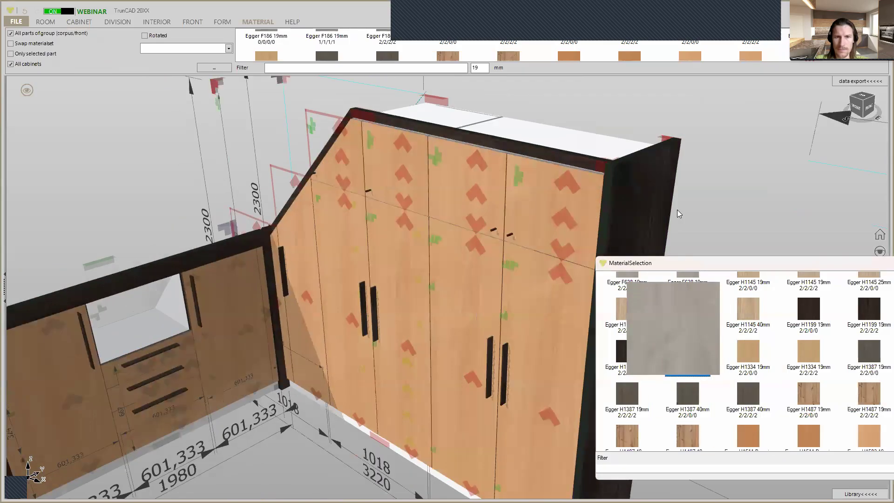
scroll(677, 210, "down", 2)
middle_click_drag(678, 216, 727, 224)
scroll(698, 217, "down", 1)
scroll(684, 217, "down", 2)
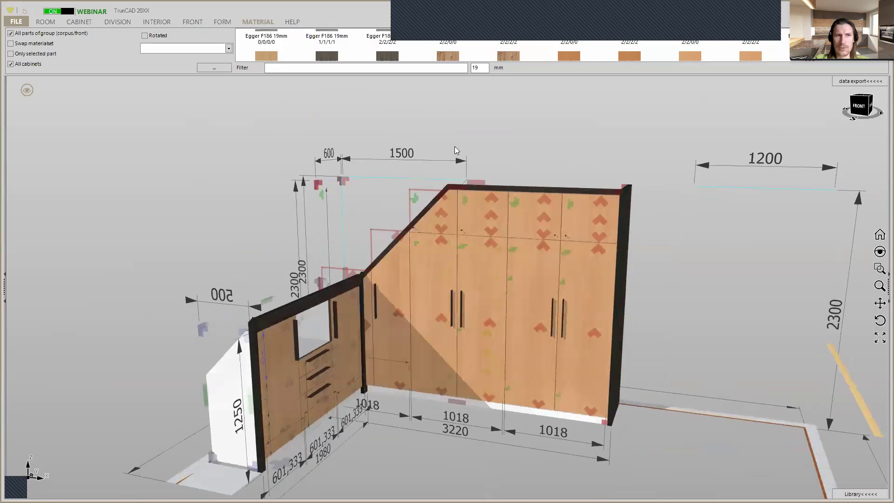
left_click(27, 92)
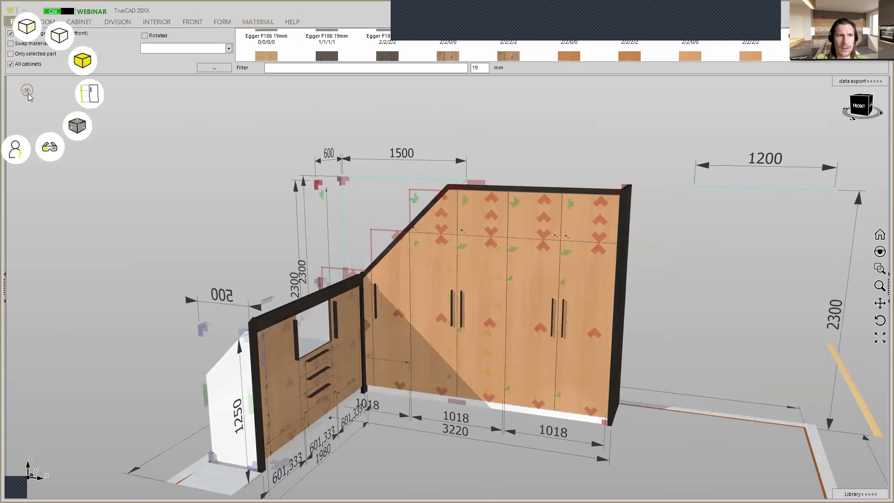
left_click(78, 131)
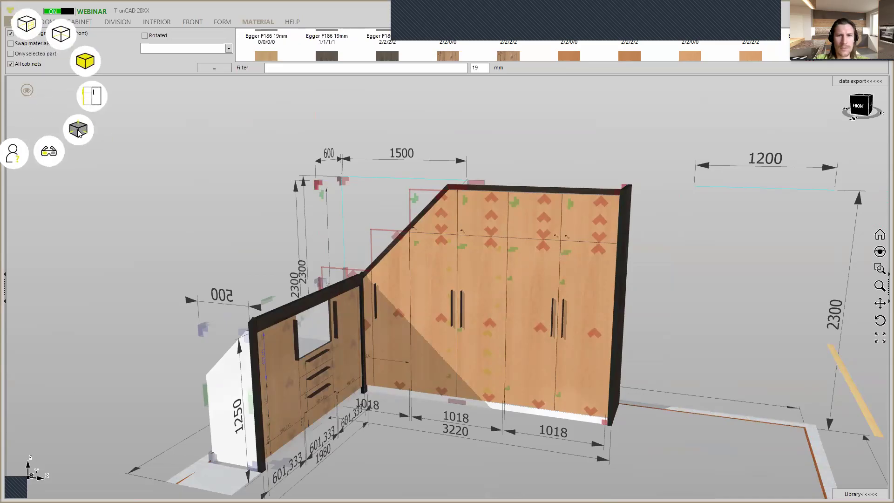
left_click(79, 130)
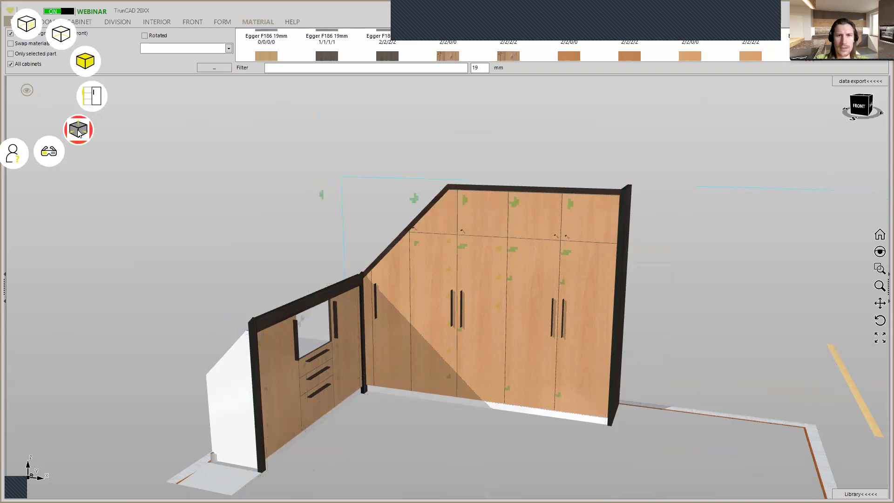
left_click(32, 24)
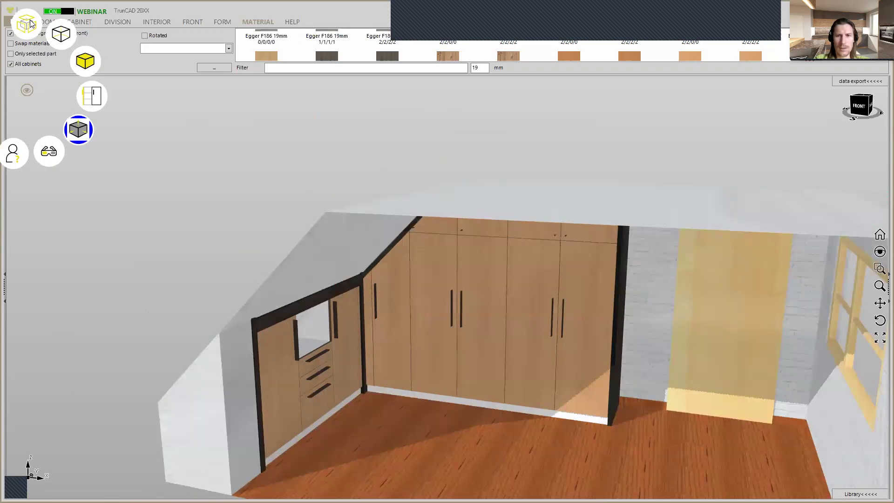
Step: Clear the 19 mm thickness filter and bring the Egger H1145, H1199 and H1334 materials into the material list
left_click_drag(425, 259, 421, 247)
middle_click_drag(421, 246, 483, 251)
scroll(450, 255, "down", 2)
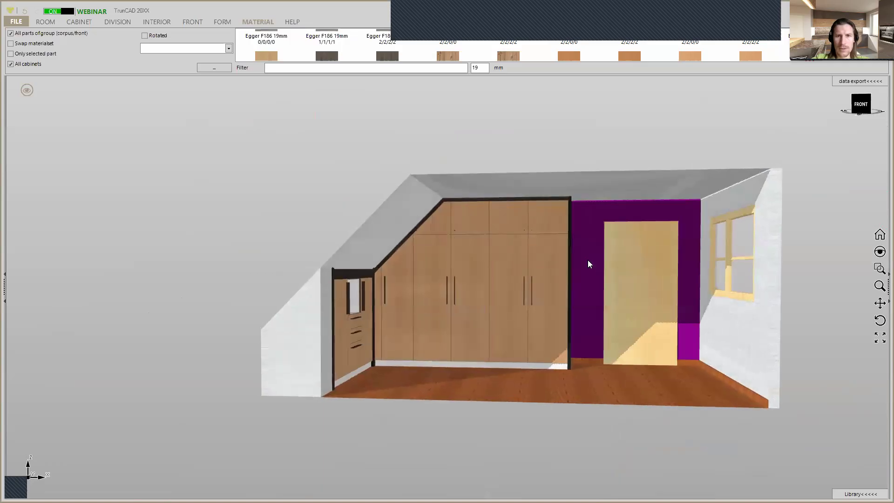
left_click(488, 66)
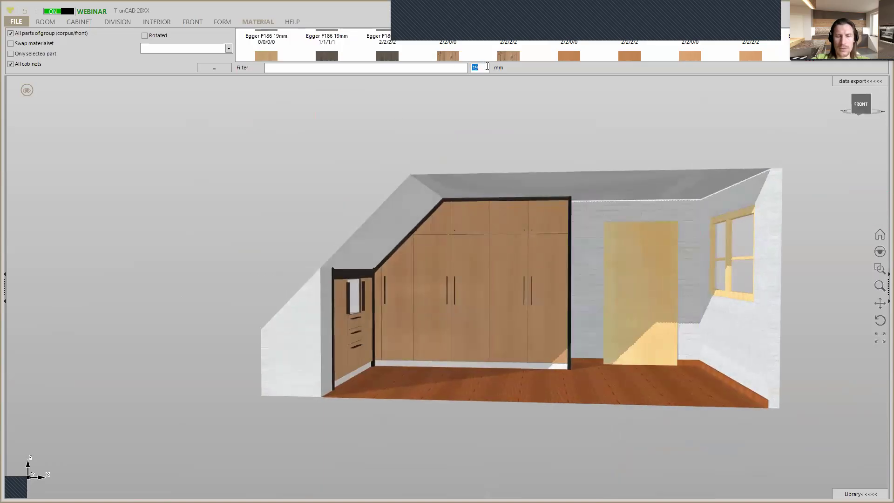
key("BackSpace")
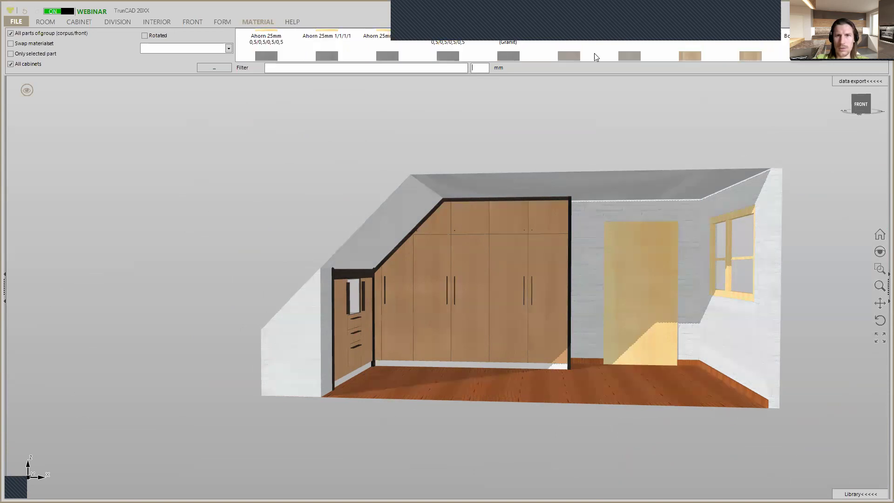
scroll(594, 53, "down", 3)
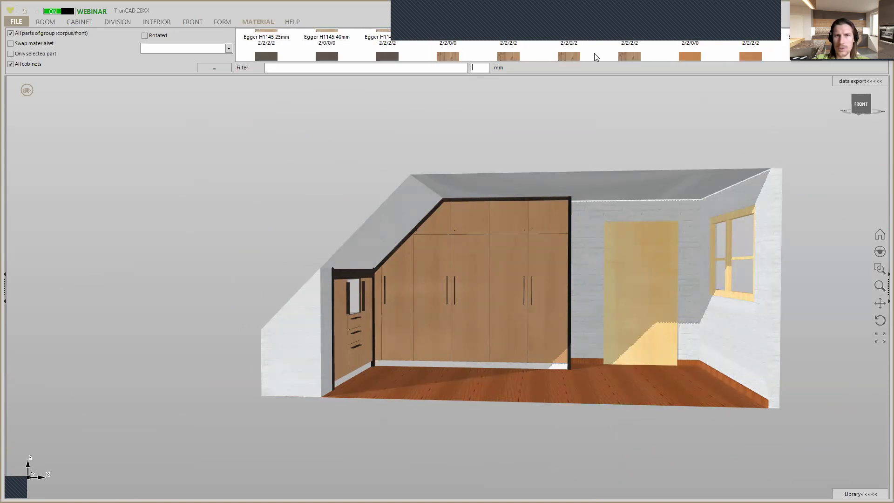
scroll(595, 53, "up", 1)
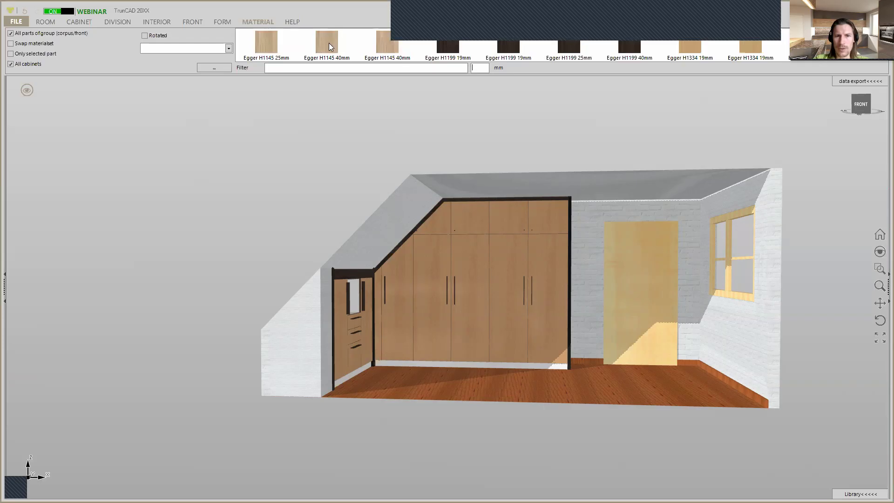
Step: Try Egger H1145 40mm on the floor, skirting and window frame, and replace it with Egger H1334 19mm
left_click_drag(644, 392, 633, 393)
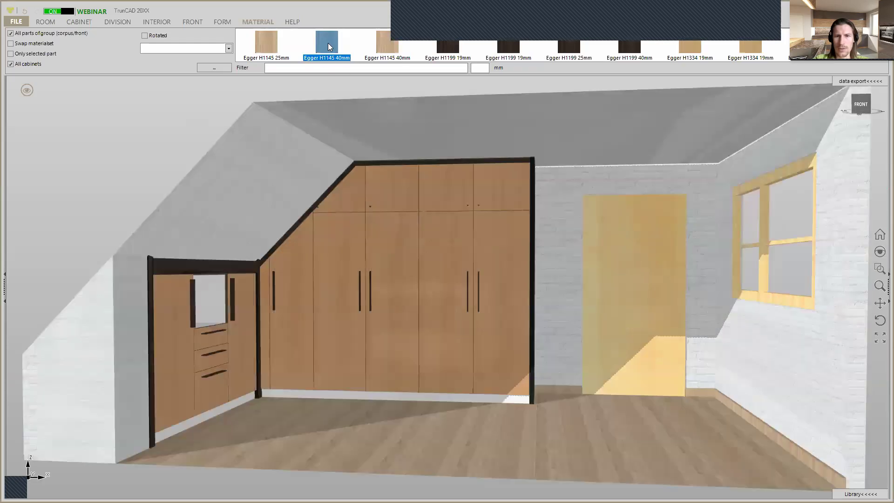
left_click_drag(328, 43, 650, 174)
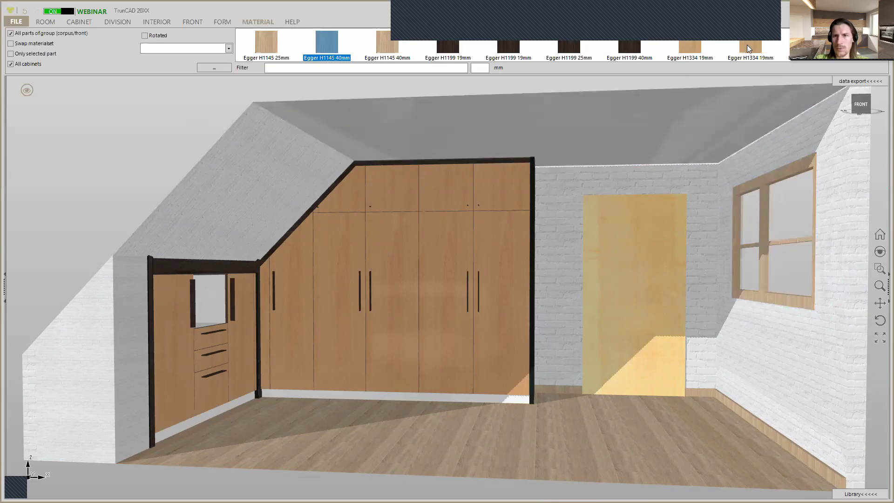
left_click_drag(750, 45, 778, 169)
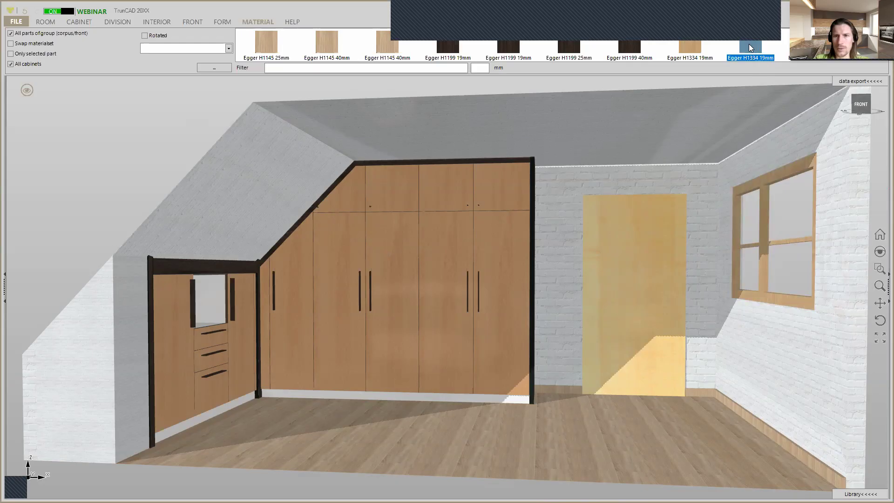
left_click(676, 404)
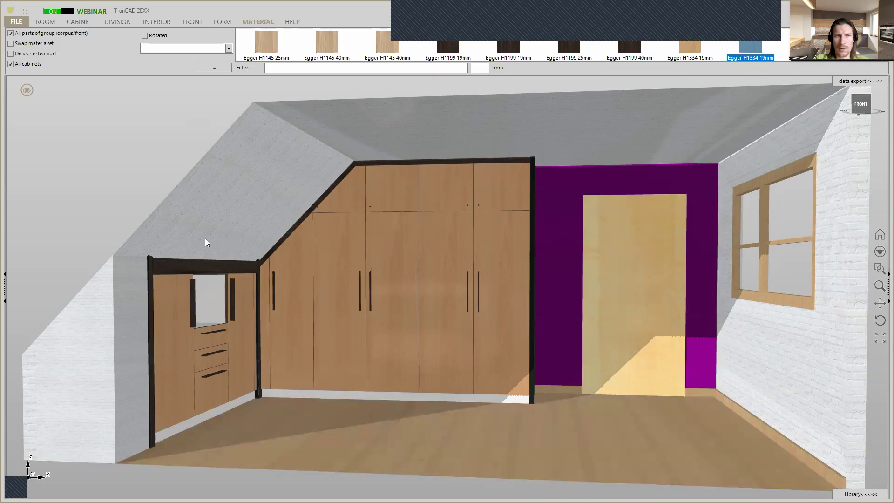
Step: Filter the materials by "wa" and apply Wand (Rauputz) to the room's walls and roof slope
left_click(340, 67)
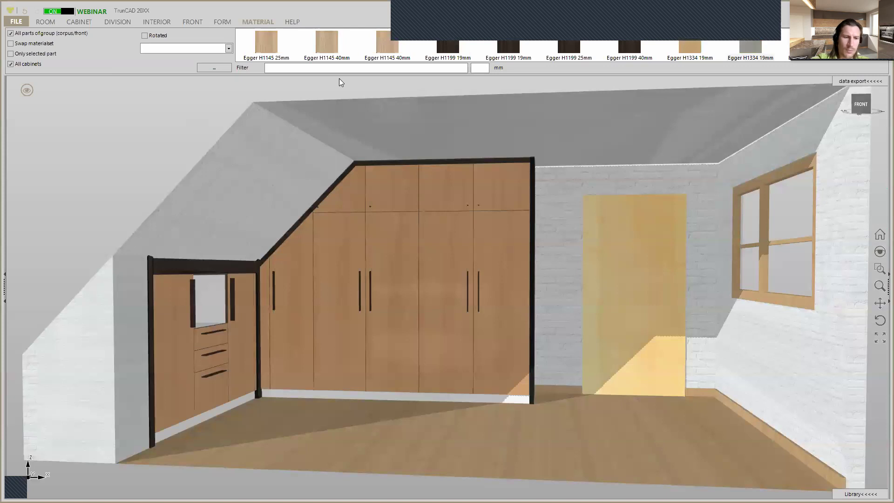
type("wa")
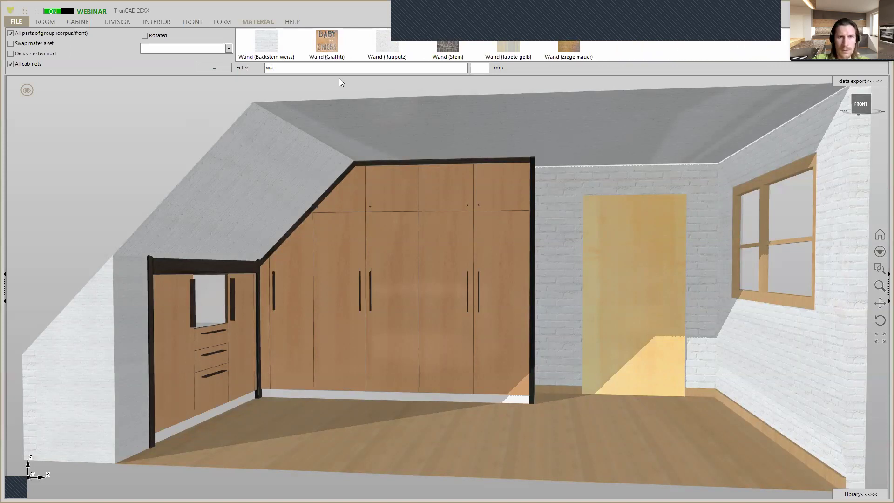
left_click(388, 42)
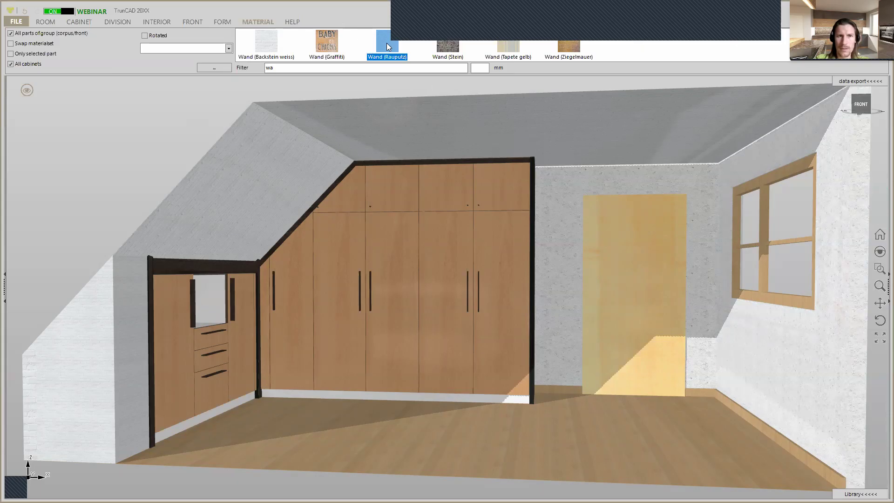
left_click(99, 323)
Step: Switch to the browser and look through the TrunCAD Starter Webinars page, and return to the TrunCAD room model
left_click(293, 22)
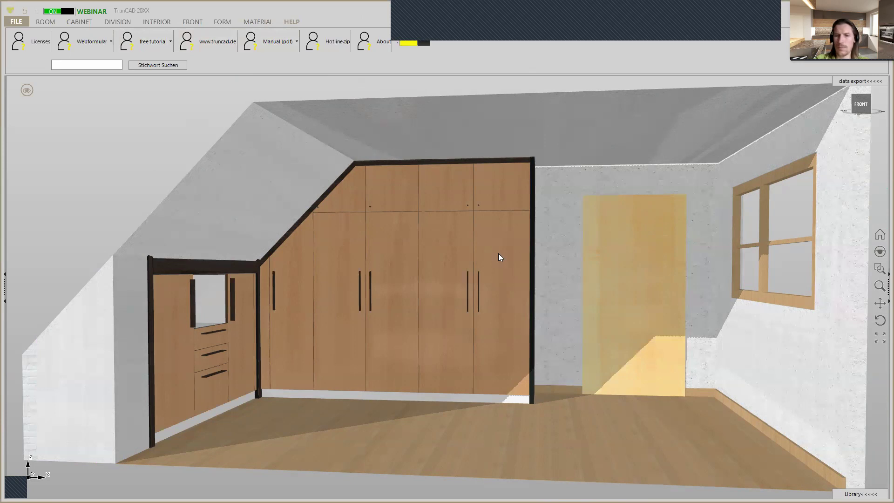
left_click(783, 349)
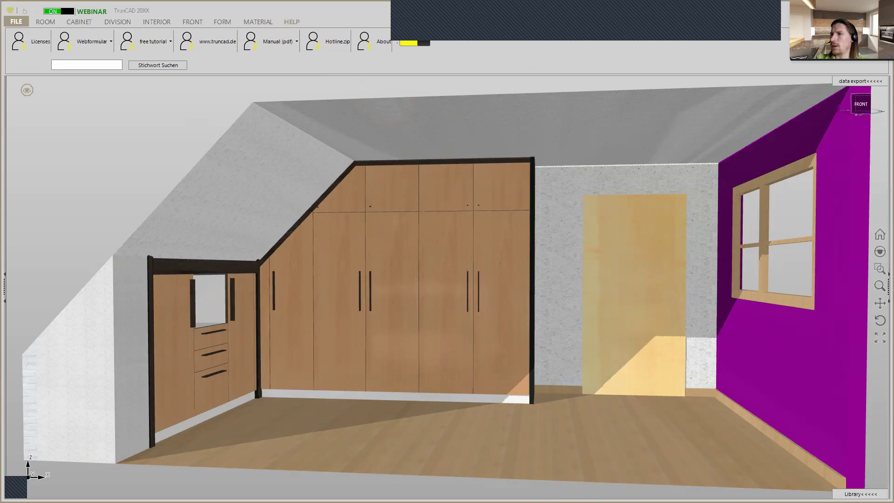
key("alt+Tab")
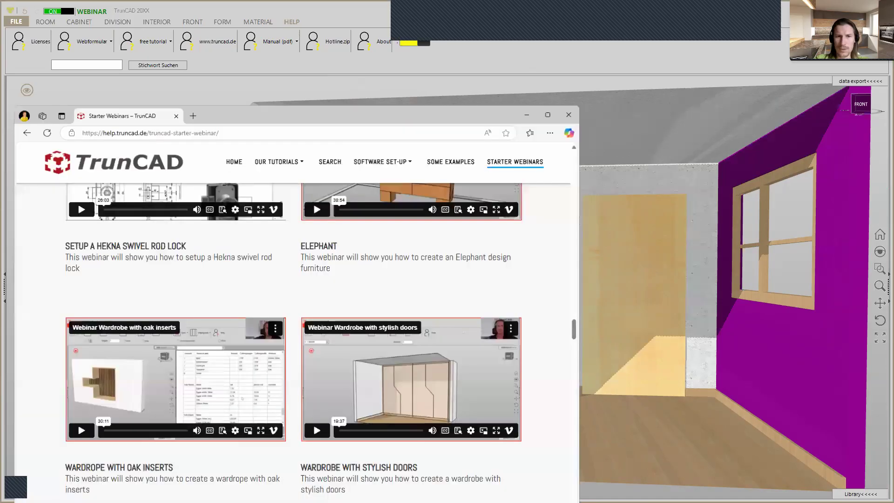
scroll(379, 387, "up", 8)
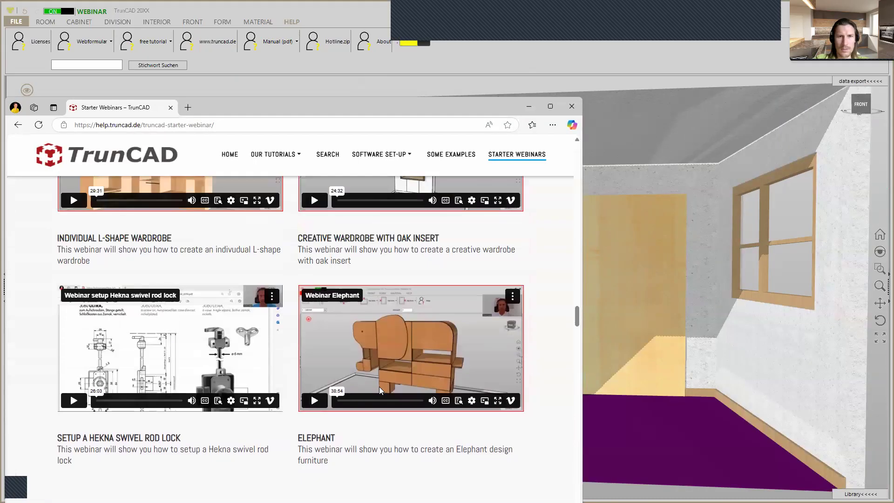
scroll(278, 355, "up", 20)
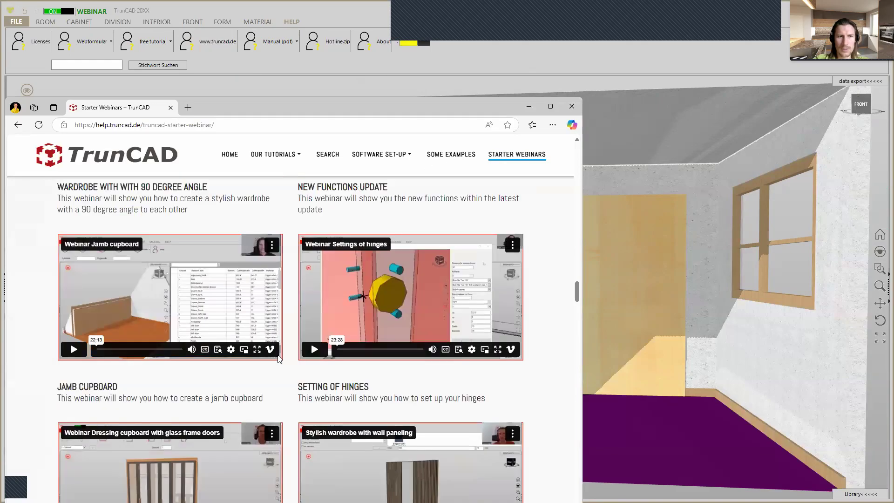
scroll(277, 355, "up", 20)
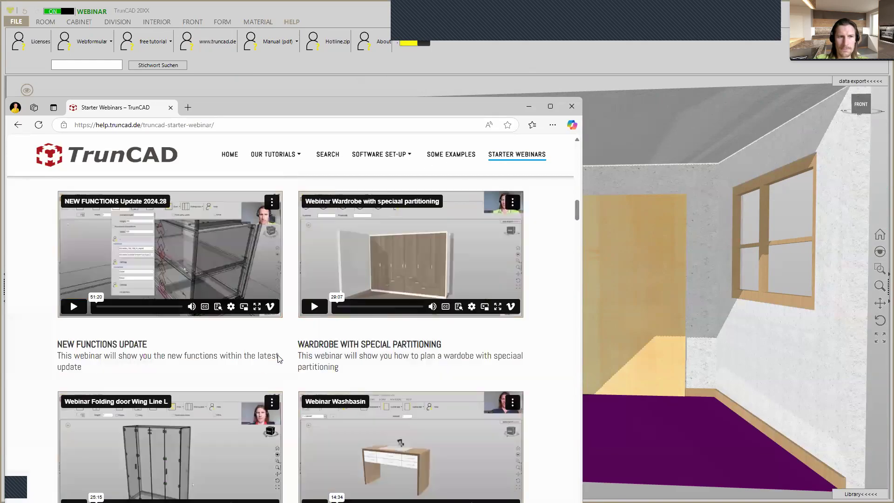
scroll(278, 359, "down", 8)
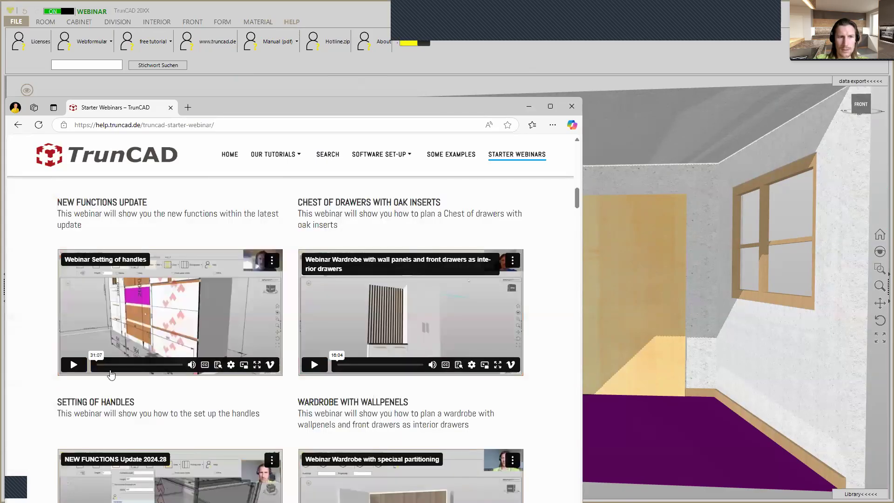
scroll(189, 395, "up", 10)
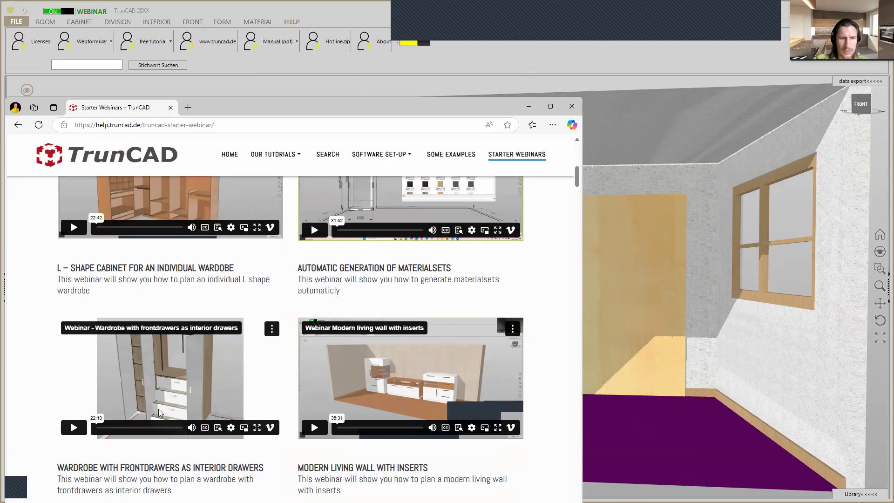
scroll(166, 425, "up", 3)
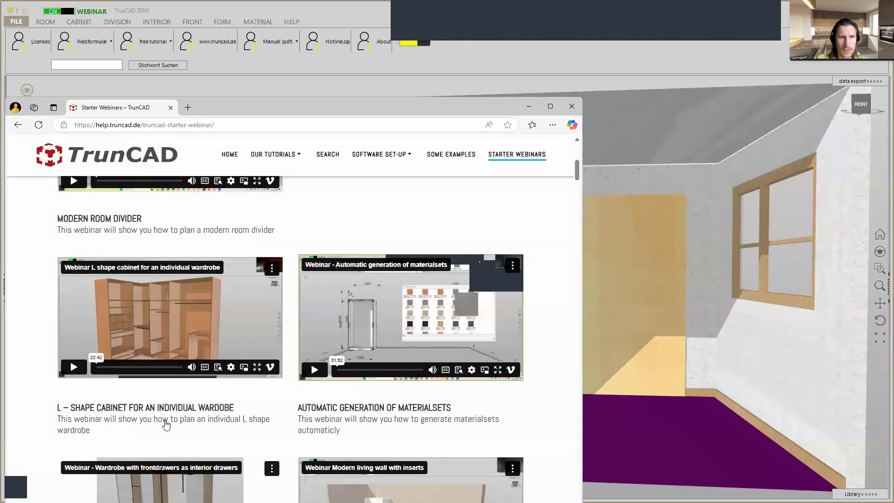
scroll(167, 425, "up", 2)
scroll(166, 425, "down", 3)
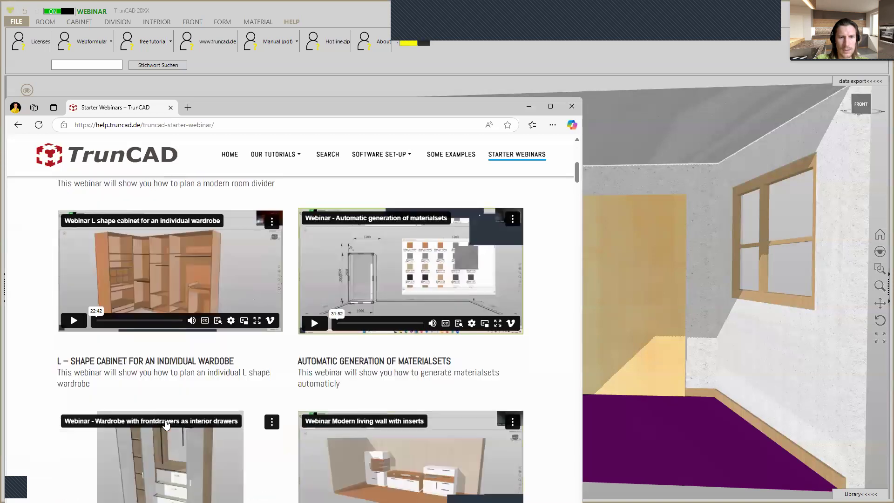
scroll(166, 425, "up", 1)
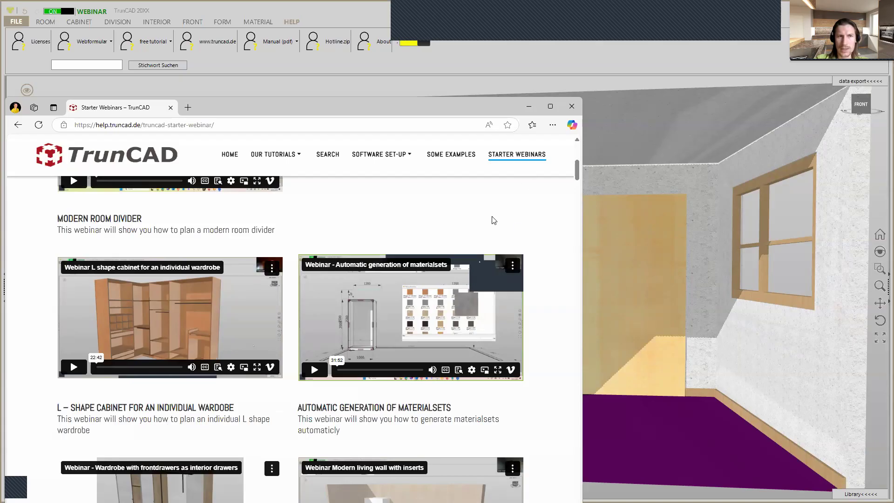
left_click(526, 109)
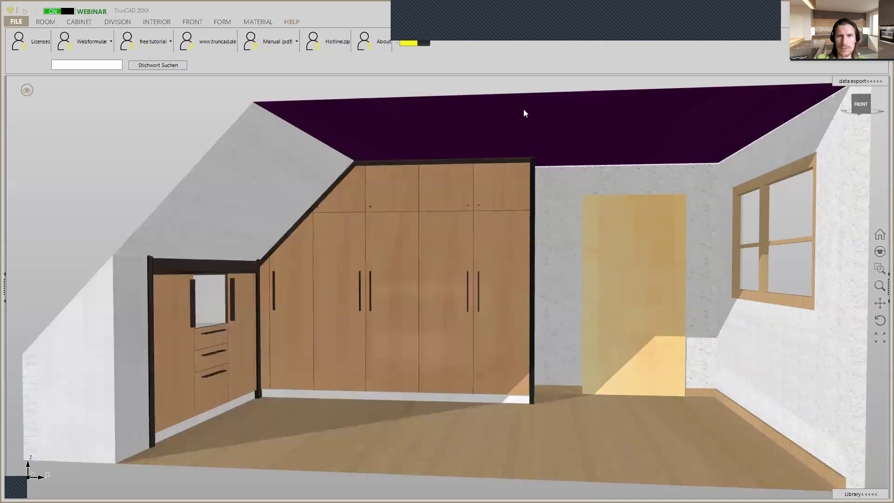
Step: Filter the materials by "tü", turn off applying to all group parts and all cabinets, and apply Tür (weiss) to the room door
left_click(263, 22)
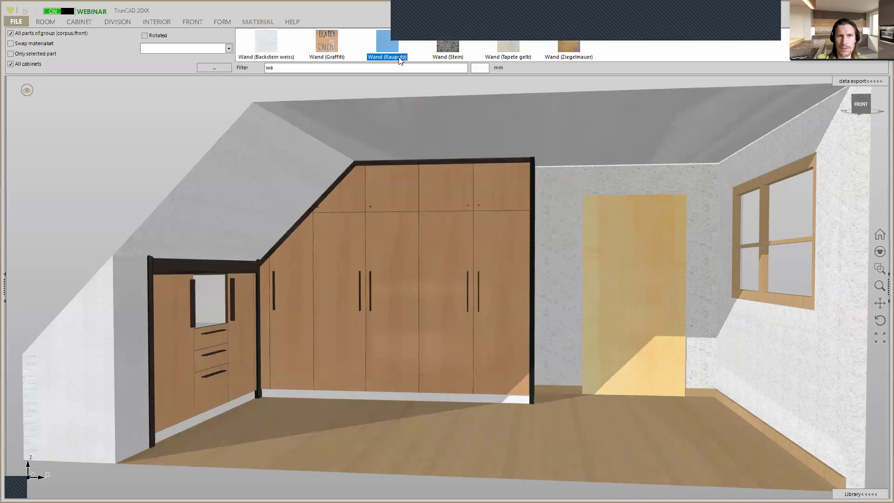
left_click(372, 67)
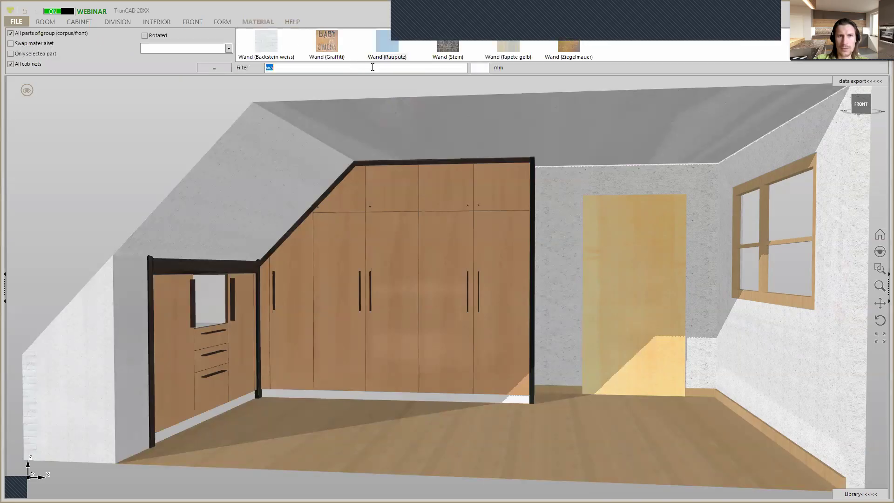
key("BackSpace")
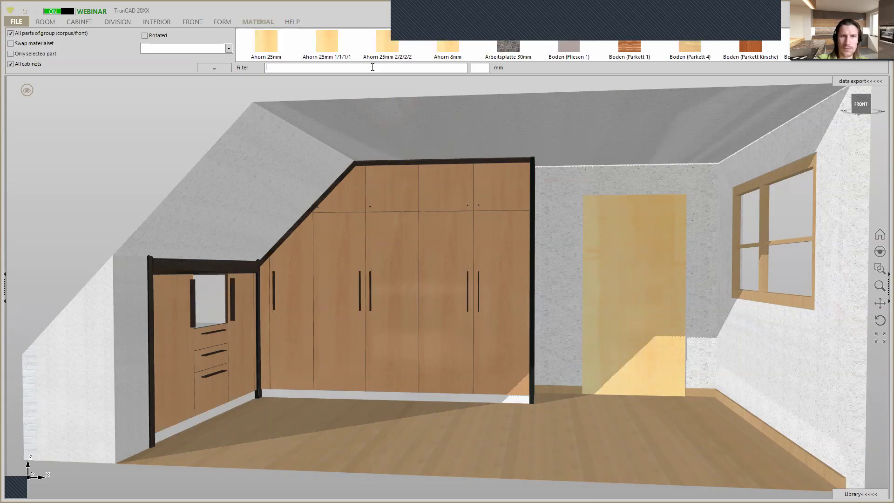
type("t")
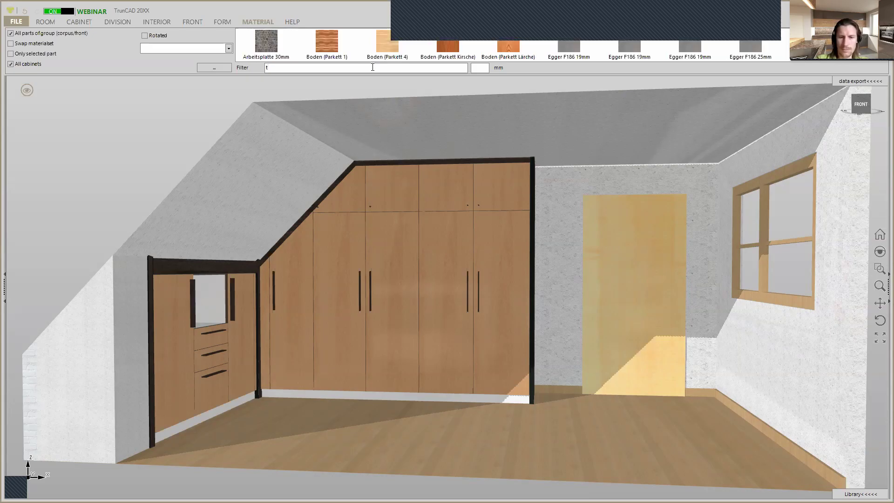
type("ü")
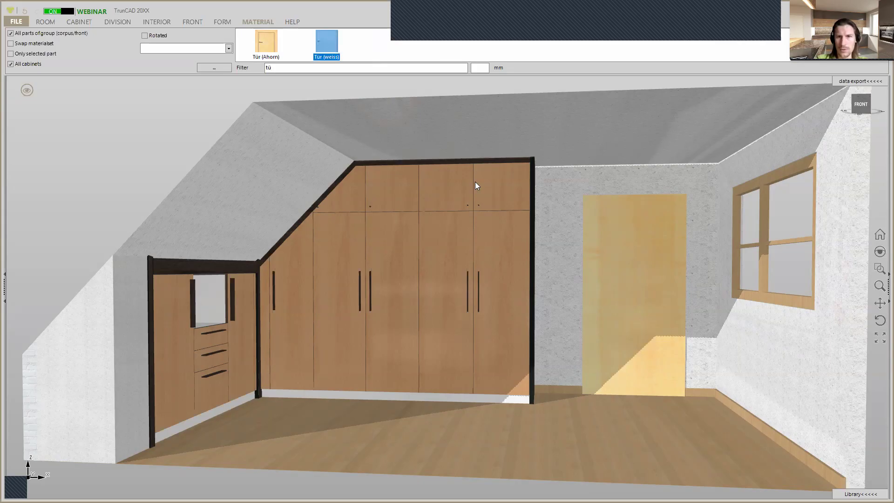
left_click(632, 286)
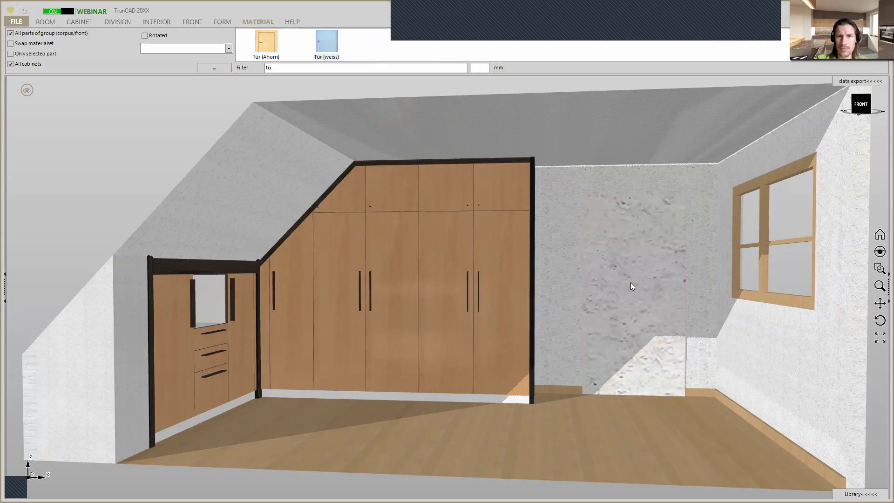
left_click(616, 285)
left_click(155, 170)
left_click(321, 43)
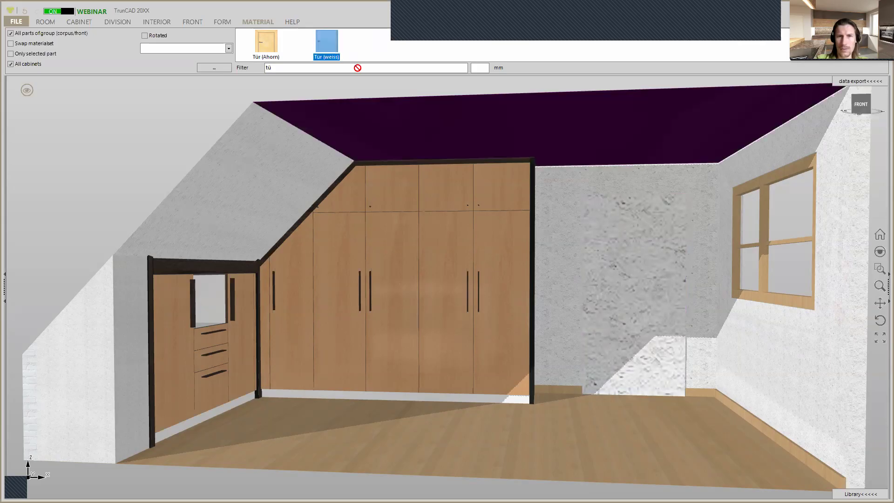
left_click(10, 63)
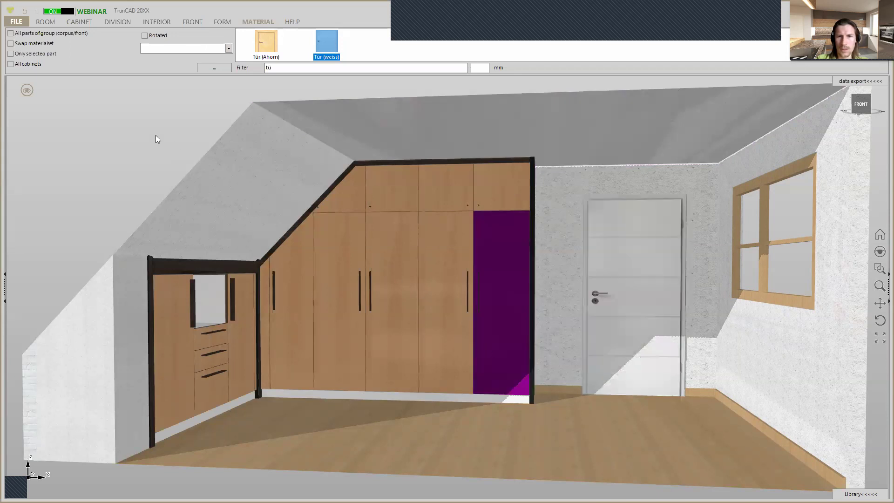
Step: Filter the materials by "w" and apply Egger Weiss 19mm to the wardrobe's outer side panel facing the room door
middle_click_drag(144, 166, 132, 172)
double_click(298, 67)
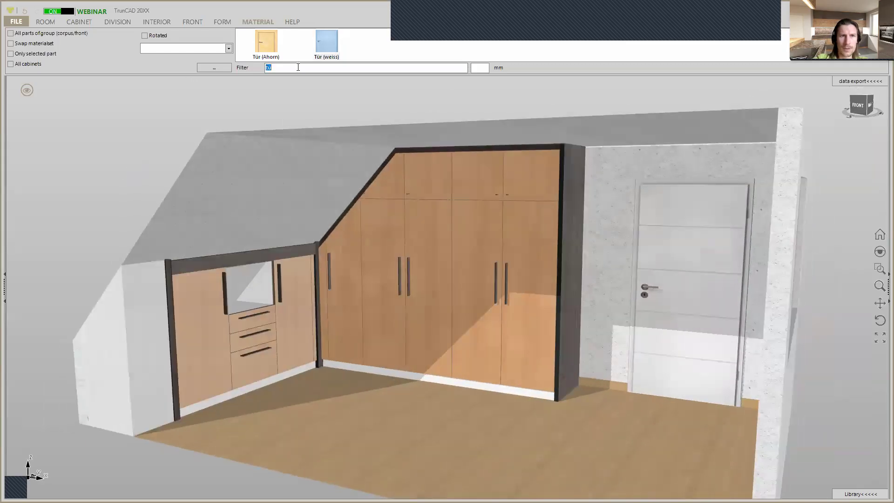
type("w")
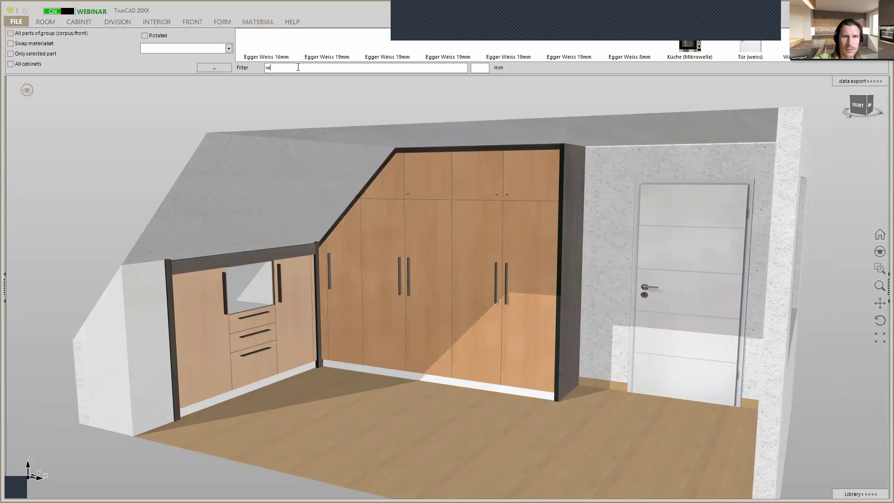
scroll(339, 55, "down", 1)
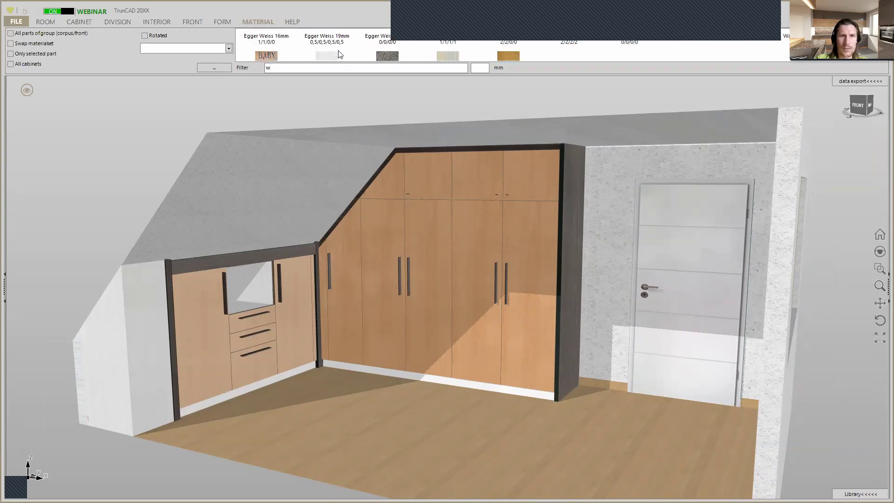
scroll(341, 54, "up", 1)
left_click_drag(446, 52, 583, 174)
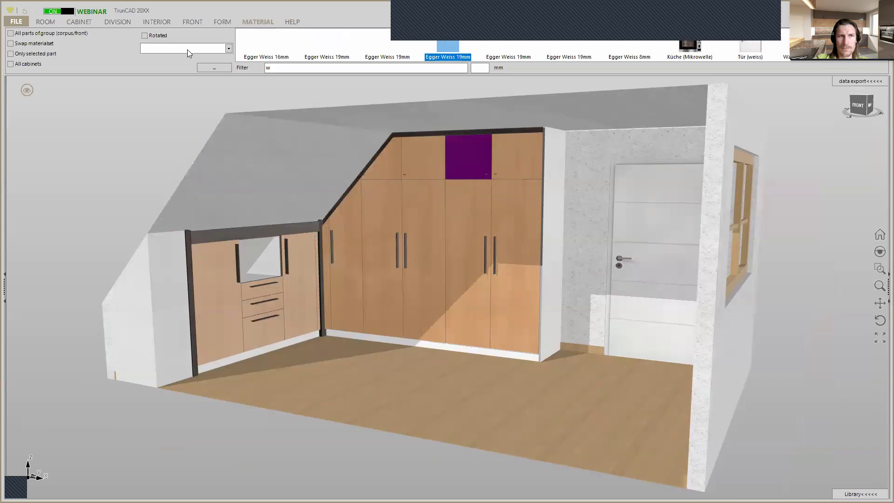
Step: Turn on applying to all group parts and all cabinets, and apply Egger Weiss 19mm to the dark frame strips of both cabinets
left_click(10, 34)
left_click(10, 63)
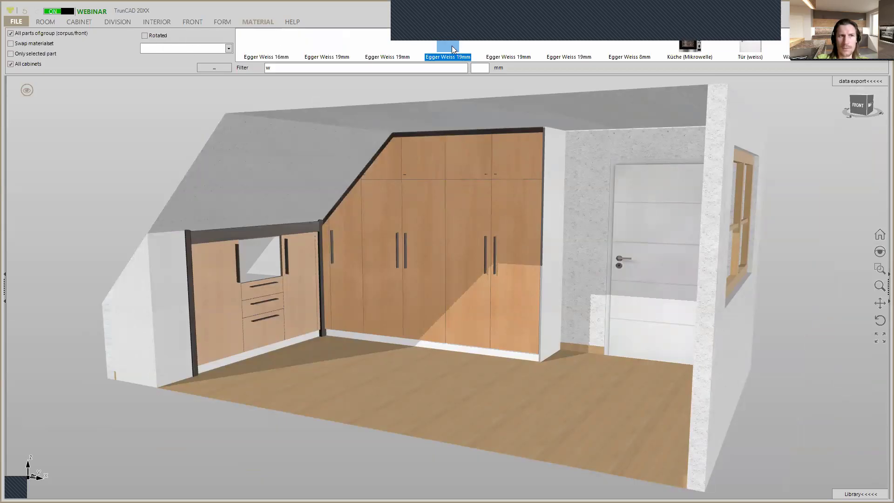
left_click_drag(547, 169, 554, 172)
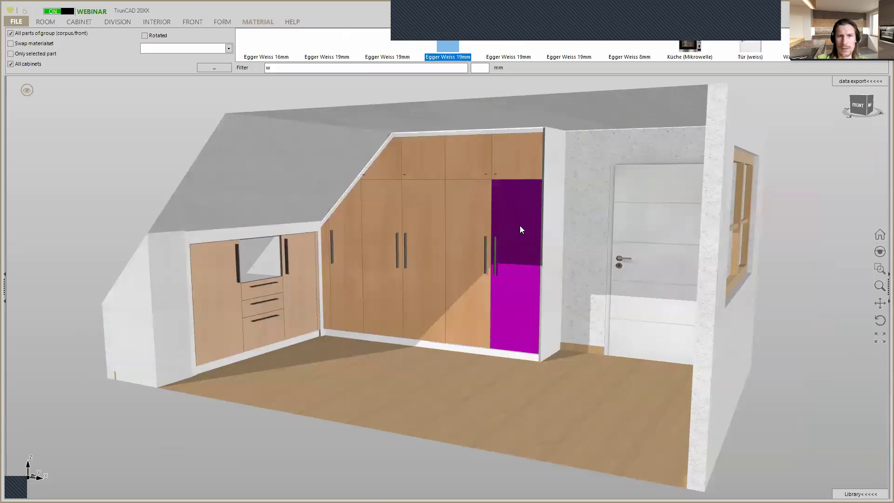
Step: Apply Egger Weiss 19mm to all handles of the wardrobe and low cabinet, and close the Part window
scroll(520, 225, "up", 5)
left_click_drag(450, 47, 481, 261)
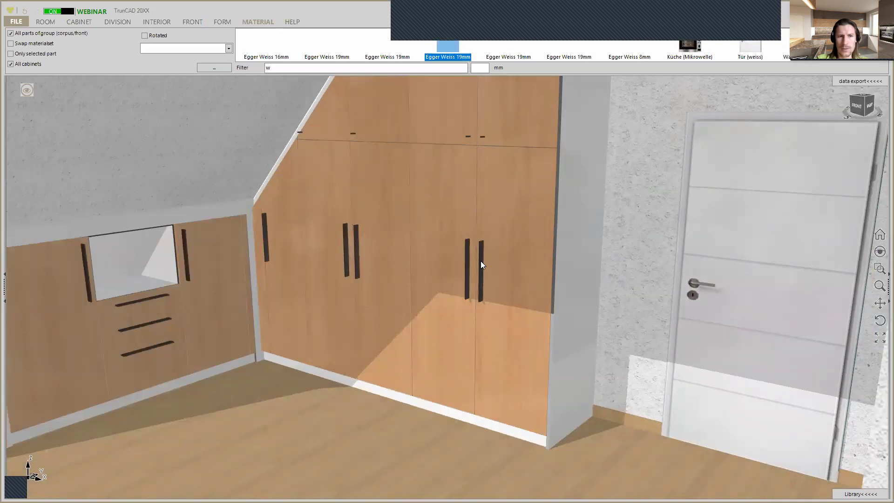
double_click(228, 239)
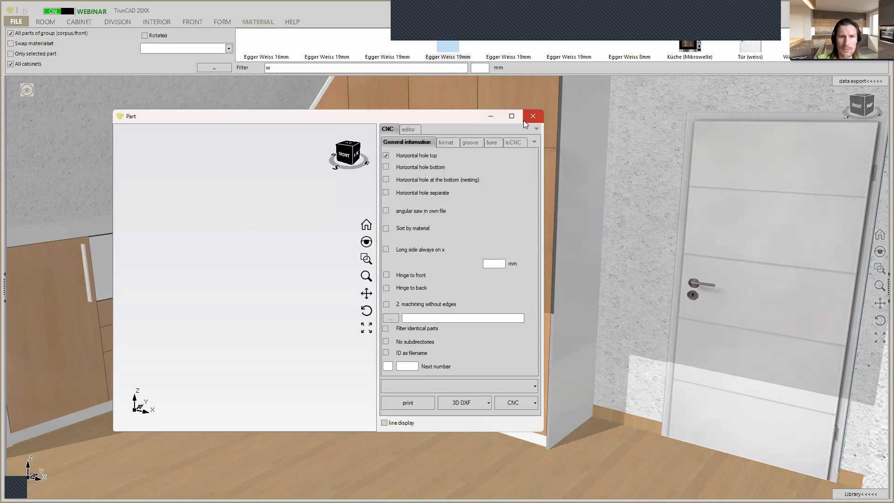
left_click(533, 116)
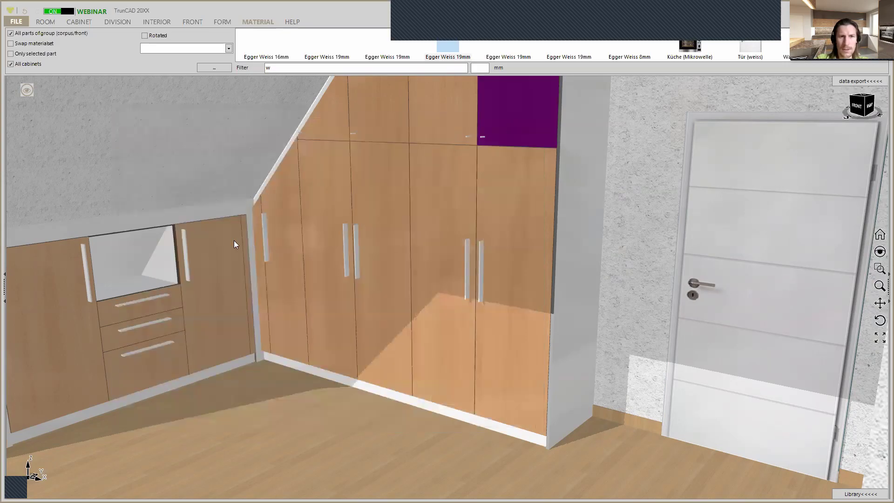
Step: Restrict material changes to only the selected part and apply Egger Weiss 19mm to the low cabinet's narrow filler strip in the corner
scroll(275, 188, "up", 5)
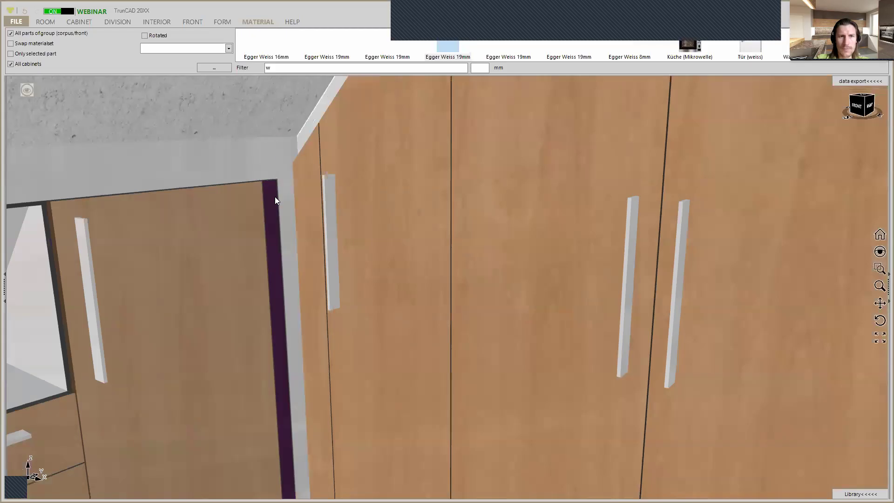
mouse_move(303, 179)
middle_mouse_down()
mouse_move(319, 183)
mouse_move(297, 173)
middle_mouse_up()
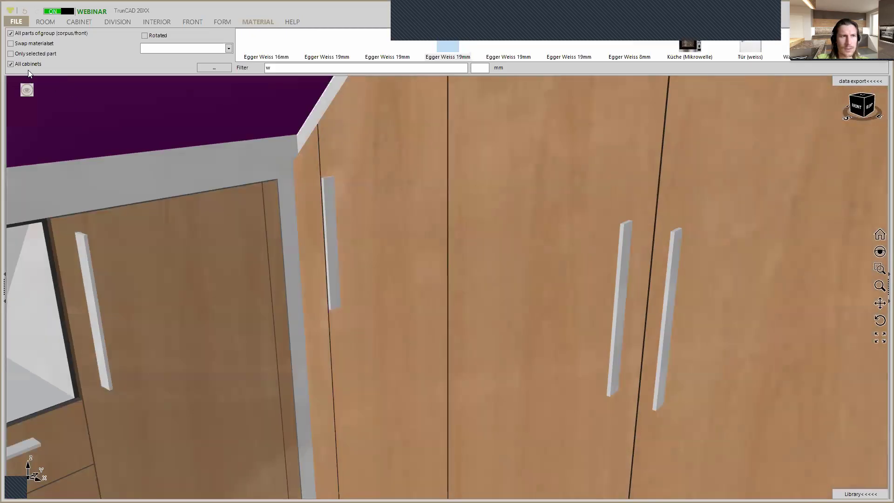
left_click(11, 64)
left_click(10, 33)
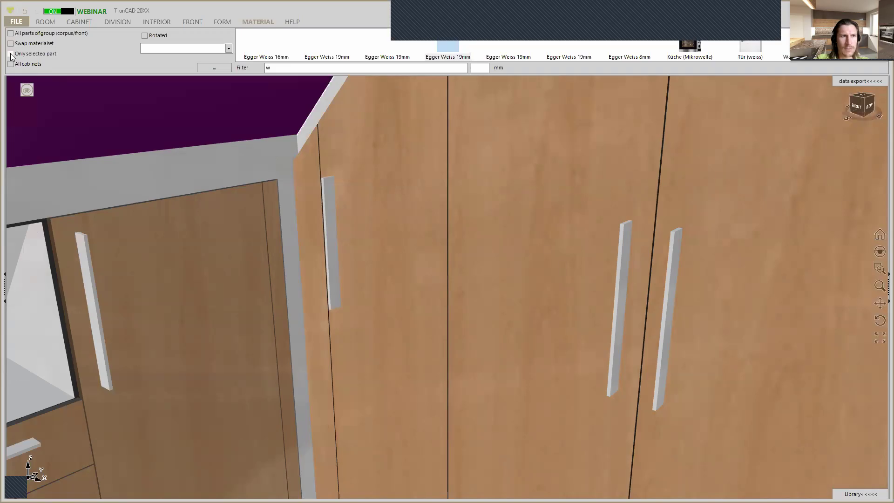
left_click(10, 54)
left_click(448, 50)
left_click(277, 209)
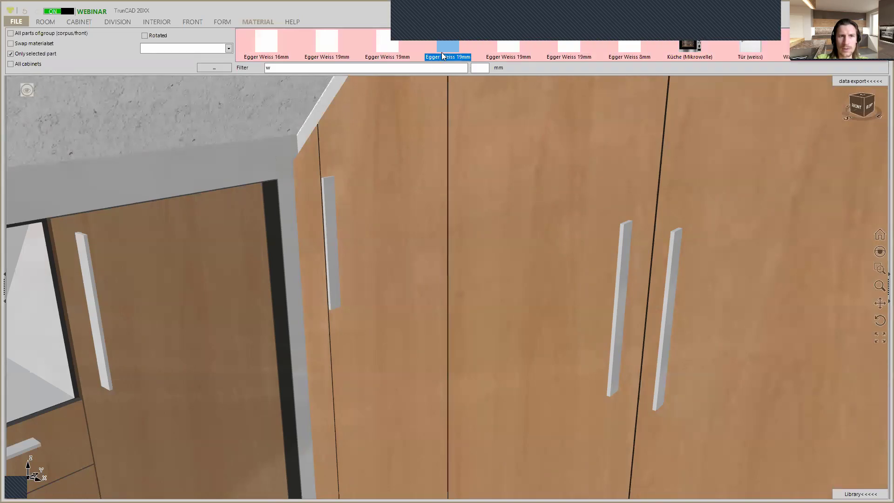
Step: Apply Egger Weiss 19mm to the wardrobe's narrow wood-coloured filler strip beside the low cabinet
scroll(339, 178, "down", 5)
left_click(332, 177)
scroll(331, 176, "up", 3)
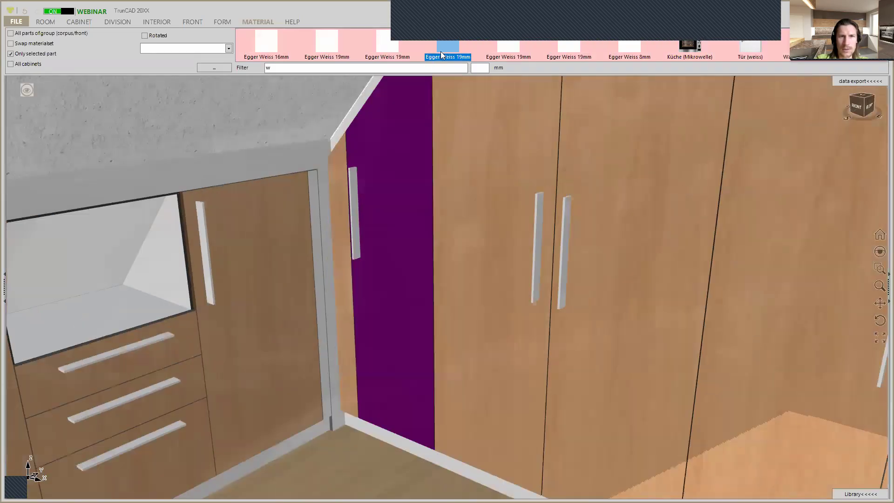
left_click(332, 175)
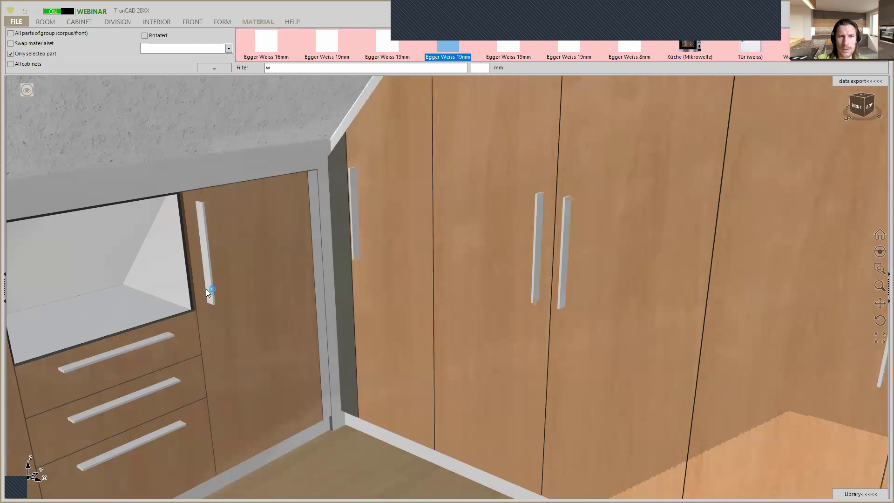
Step: Examine the frame strips, fillers and handles of both cabinets up close and within the whole room
scroll(289, 210, "down", 3)
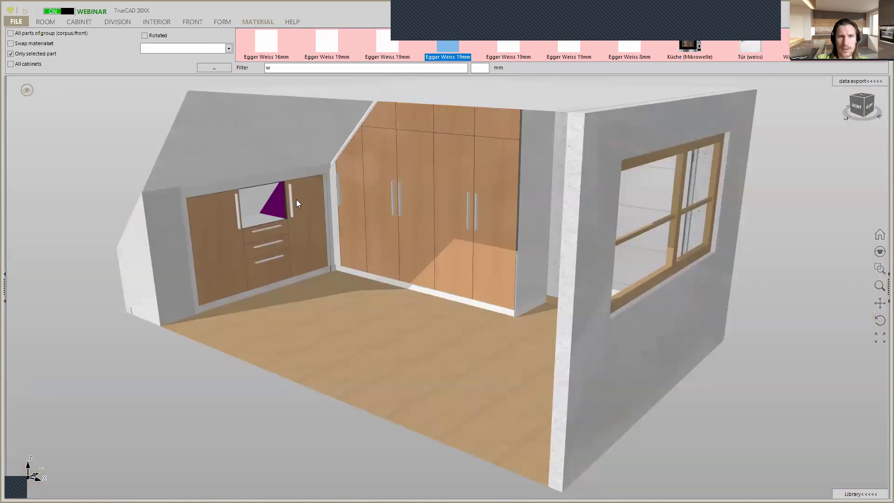
scroll(325, 177, "up", 3)
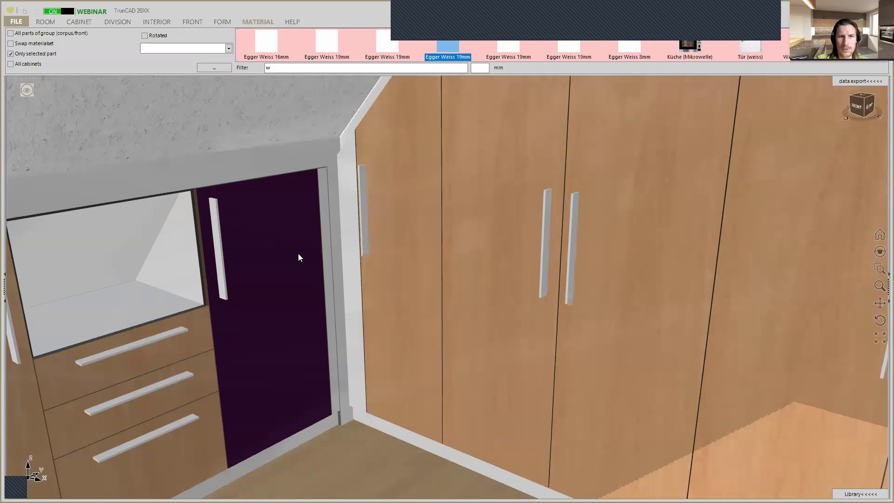
scroll(298, 254, "down", 2)
scroll(302, 256, "down", 5)
middle_click_drag(302, 256, 324, 249)
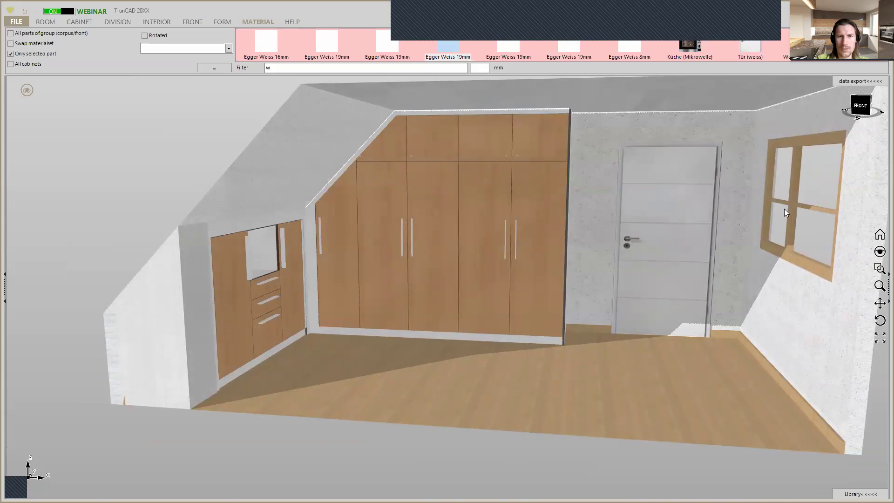
scroll(773, 209, "down", 2)
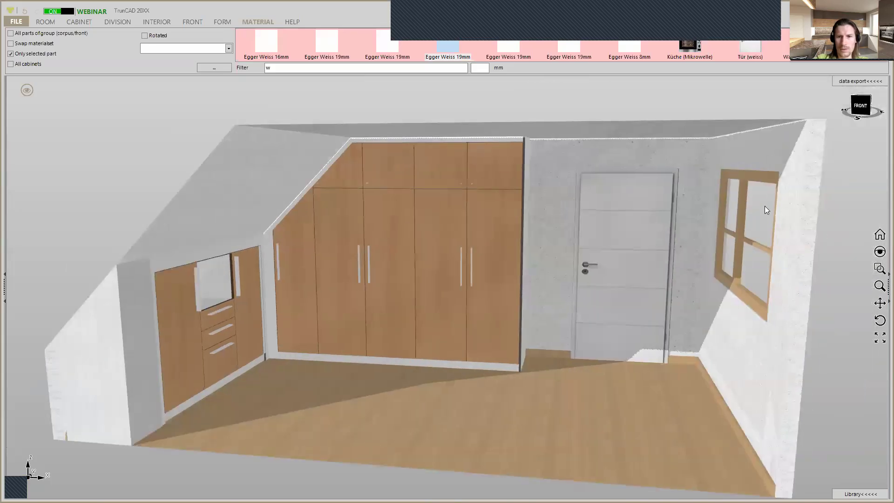
scroll(253, 329, "up", 3)
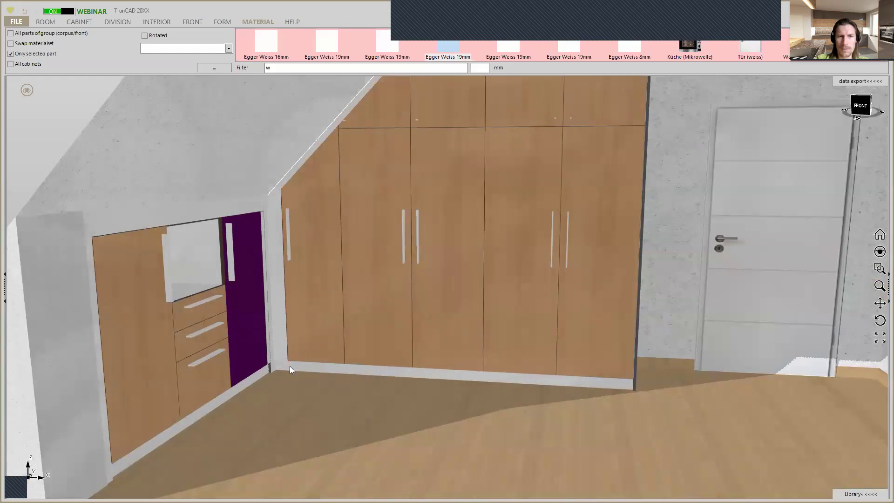
scroll(289, 366, "down", 2)
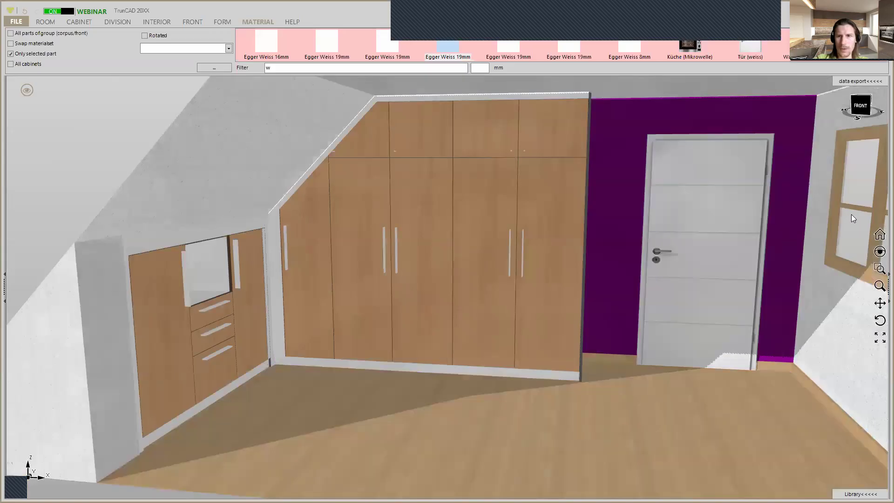
scroll(789, 213, "down", 1)
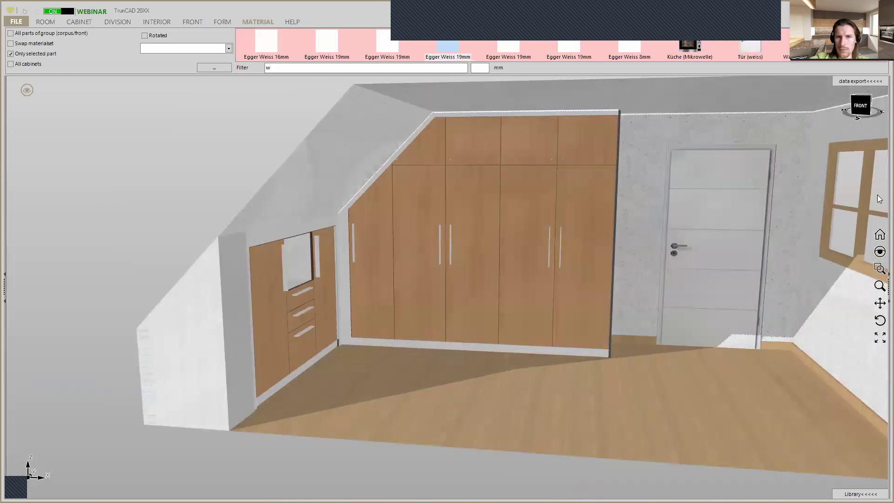
middle_click_drag(880, 189, 808, 205)
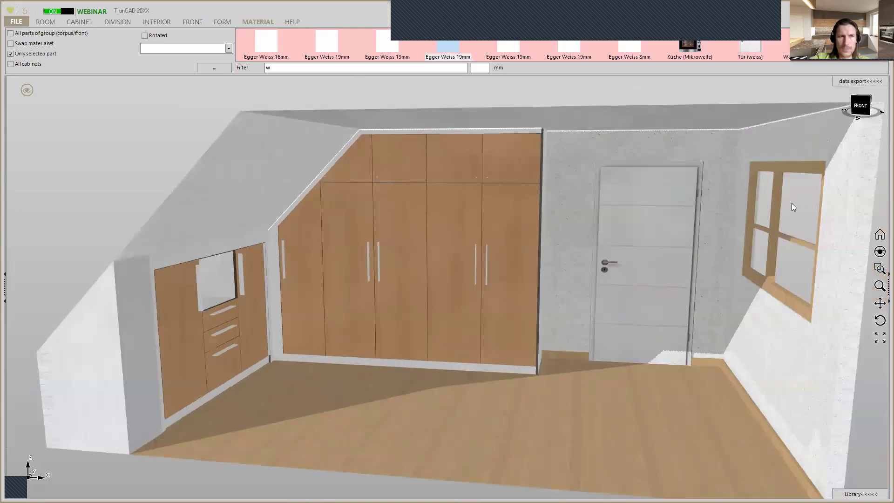
Step: Cycle through the display styles, including transparent and shaded with edges, and set the room to shaded without edge lines
left_click(22, 91)
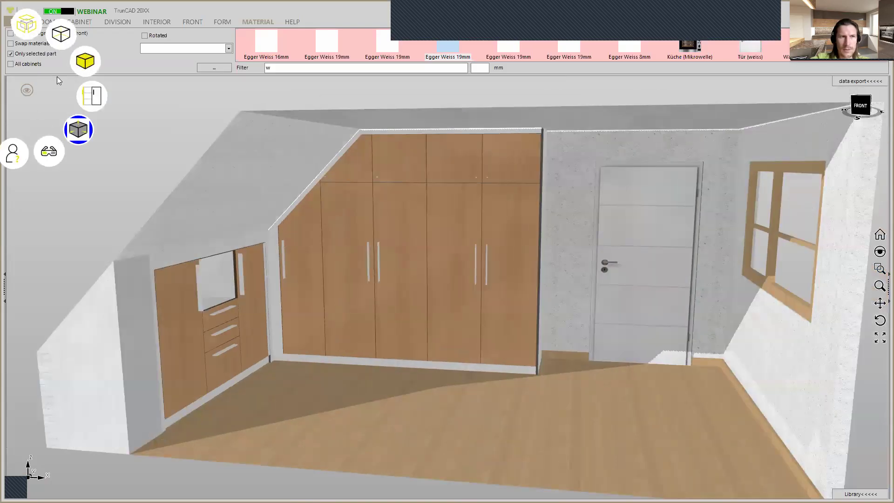
left_click(82, 69)
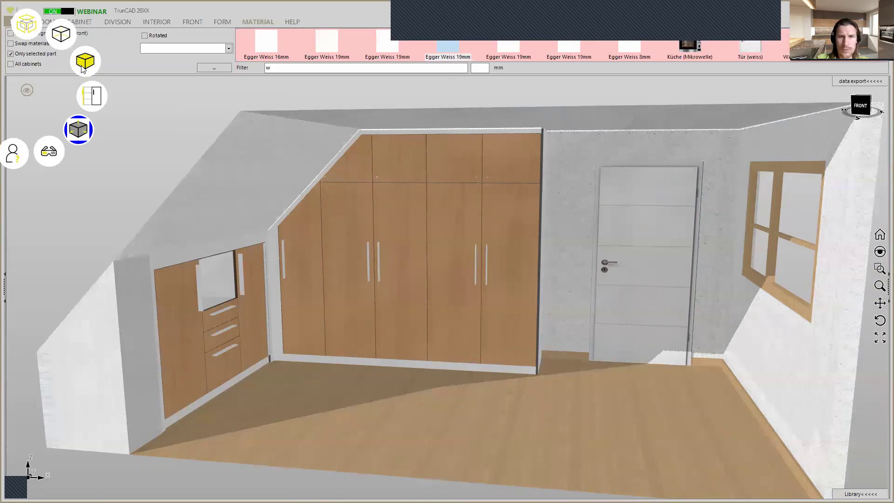
left_click(83, 69)
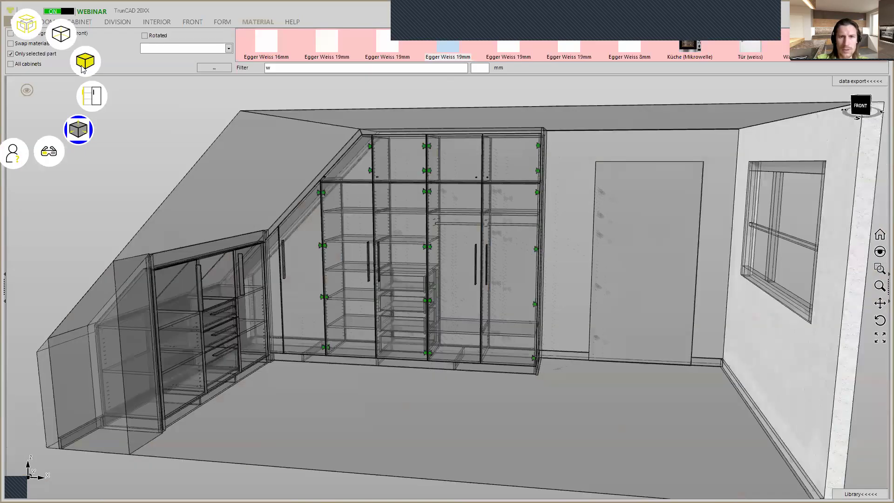
left_click(82, 69)
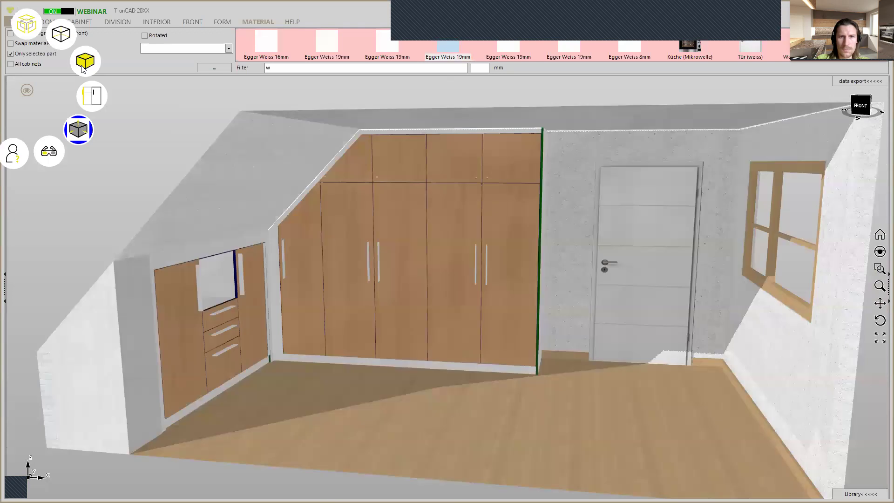
left_click(82, 69)
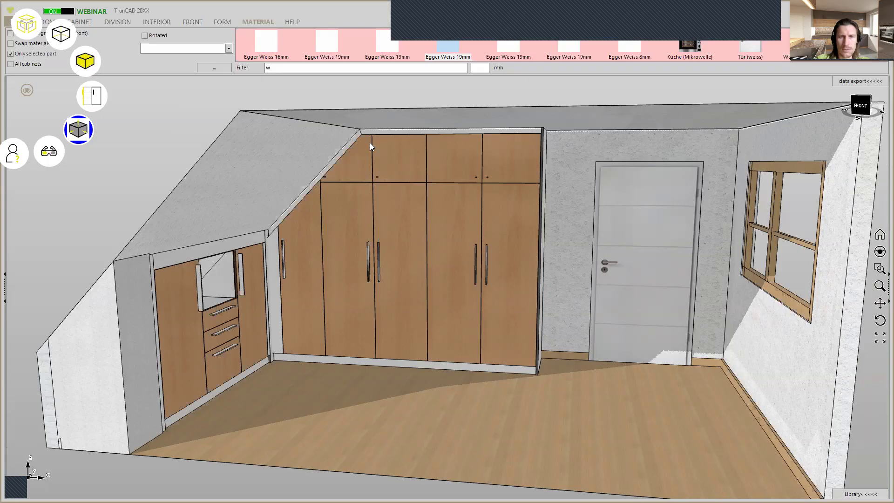
left_click(84, 62)
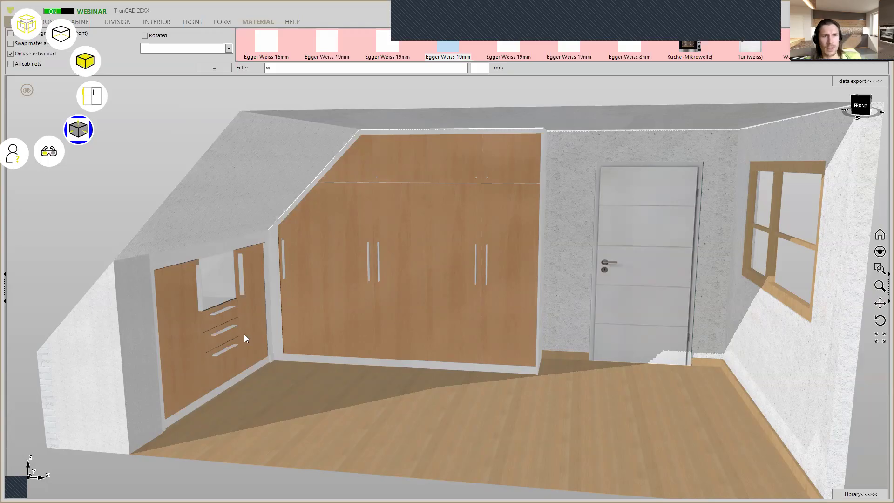
Step: Review both cabinets up close and from the front, and display them with all doors and drawers open
scroll(244, 335, "down", 2)
scroll(319, 333, "down", 2)
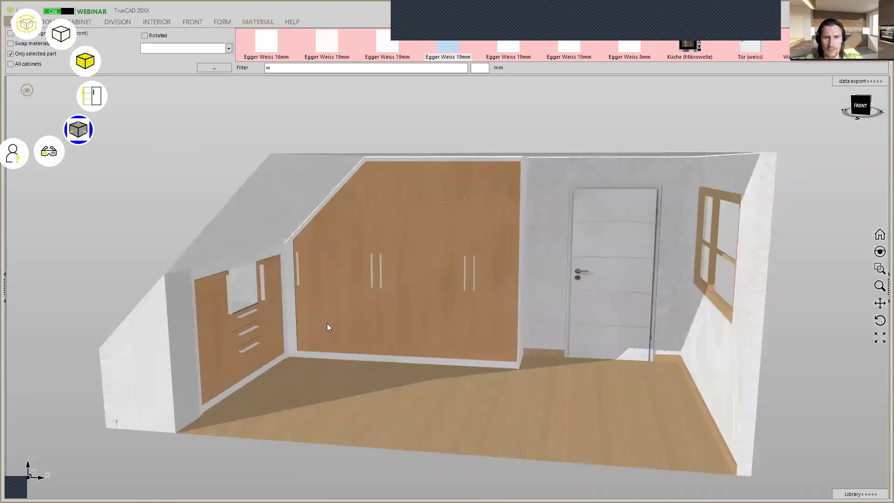
middle_click_drag(327, 323, 299, 303)
scroll(309, 303, "up", 5)
scroll(295, 312, "down", 2)
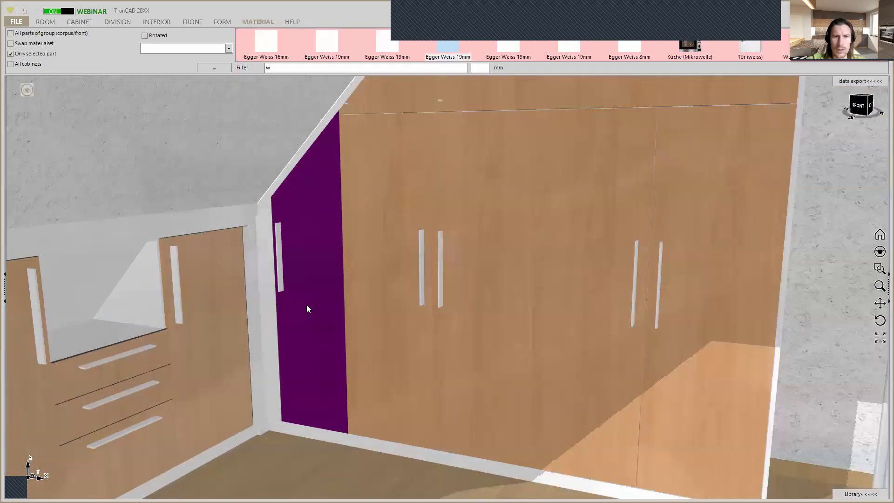
scroll(308, 309, "down", 3)
scroll(514, 298, "up", 2)
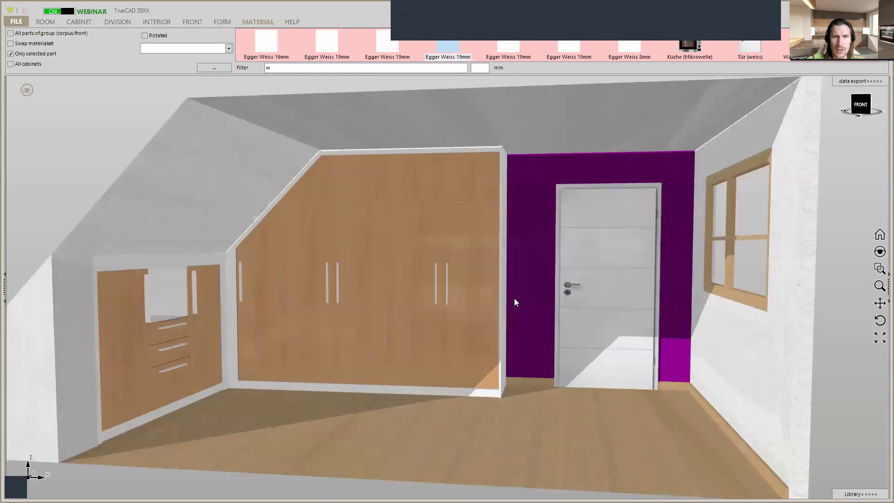
mouse_move(563, 282)
middle_mouse_down()
mouse_move(578, 314)
mouse_move(587, 286)
mouse_move(572, 277)
middle_mouse_up()
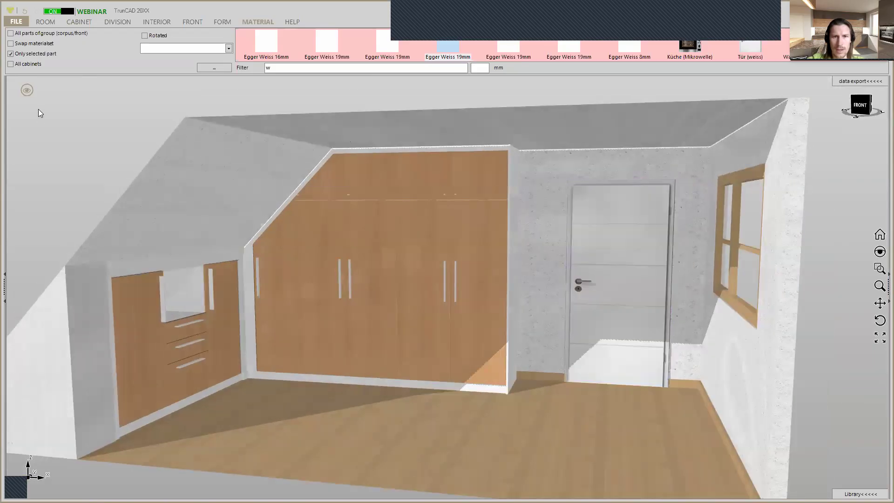
left_click(27, 91)
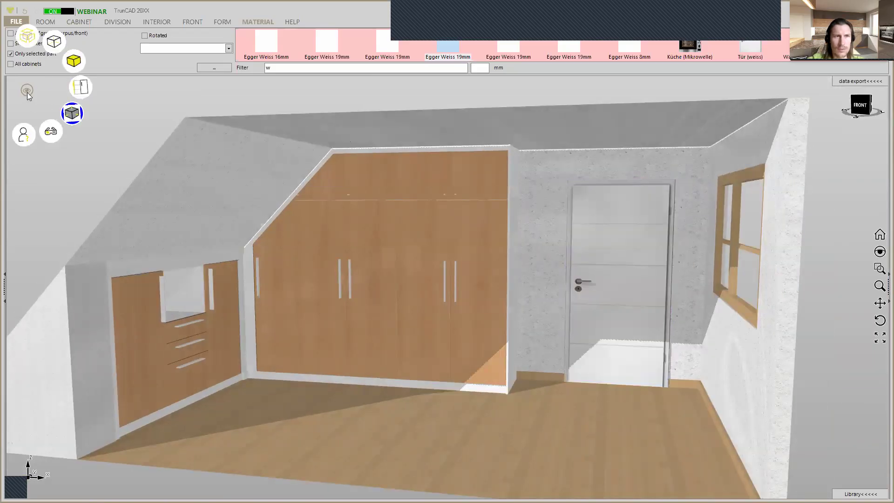
left_click(89, 97)
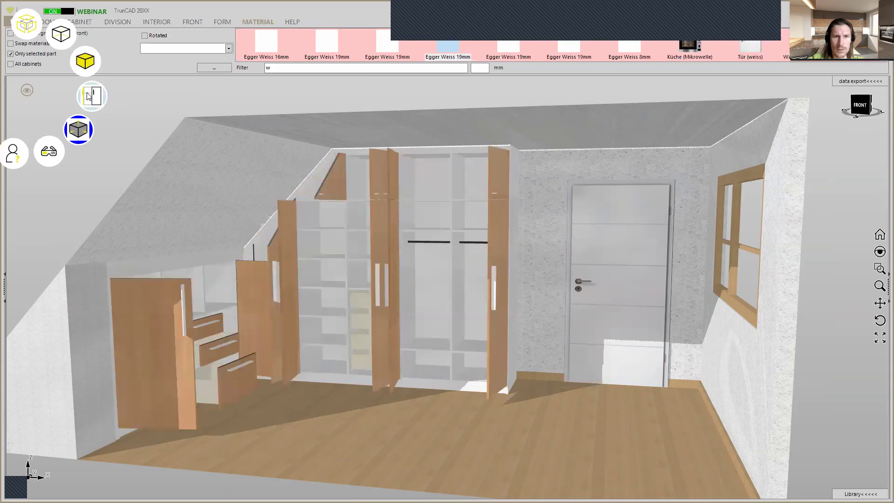
Step: Cycle the front display past hidden doors to all doors and drawers closed, and frame the whole room from the front
left_click(88, 96)
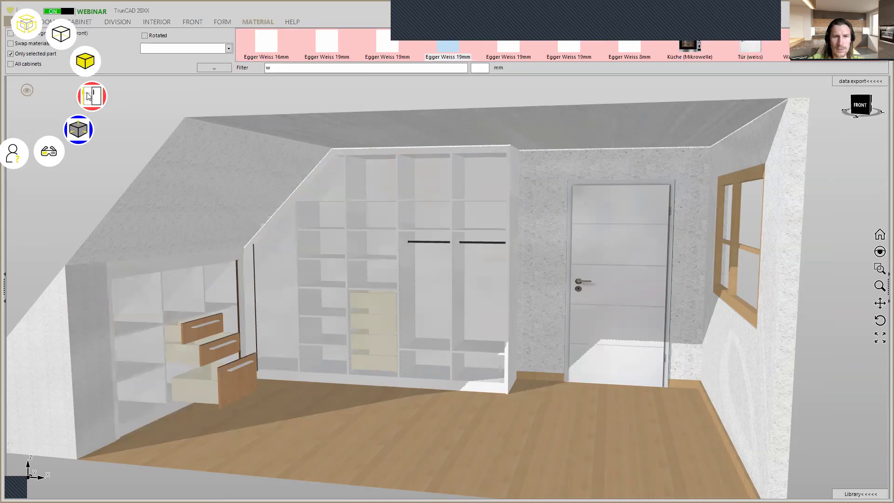
left_click(89, 96)
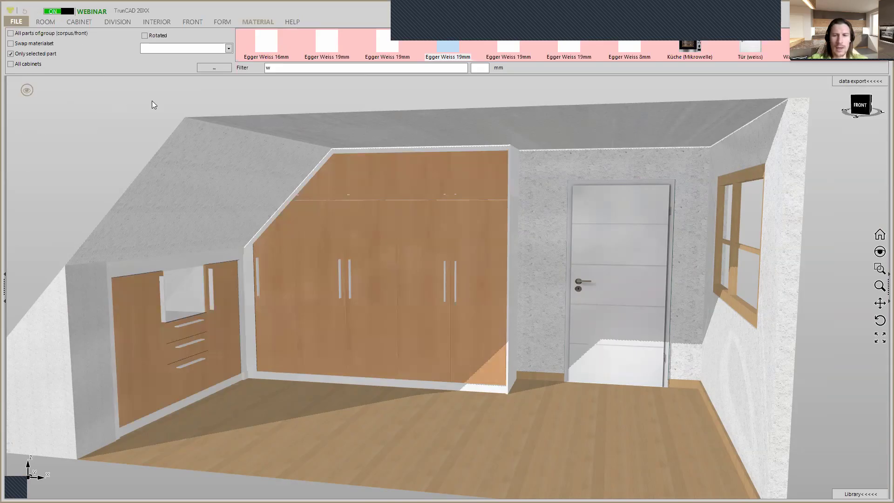
middle_click_drag(159, 115, 159, 110)
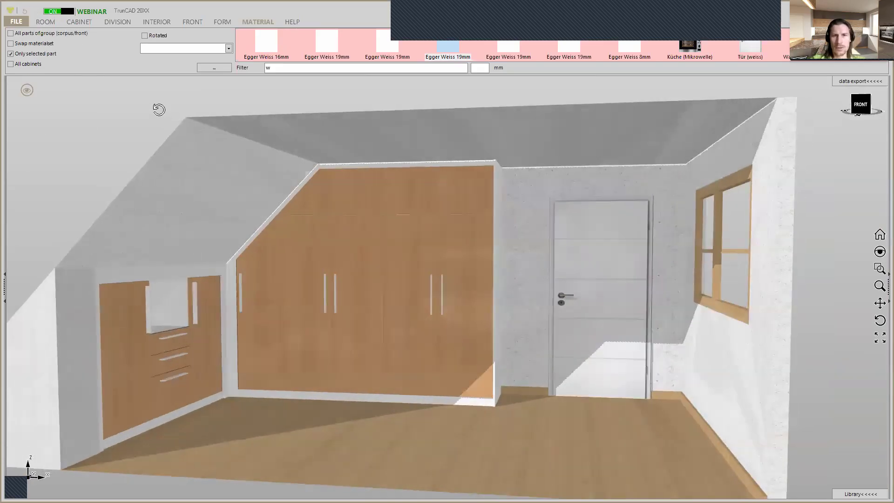
left_click(86, 23)
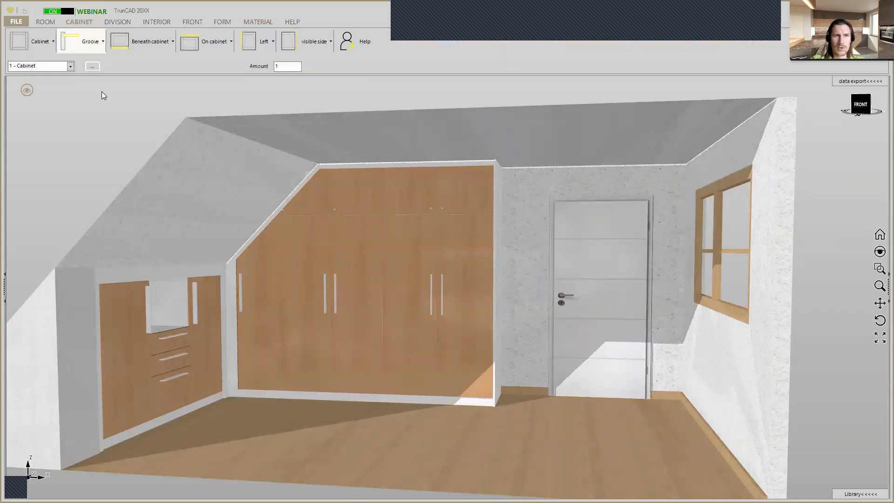
scroll(107, 97, "up", 1)
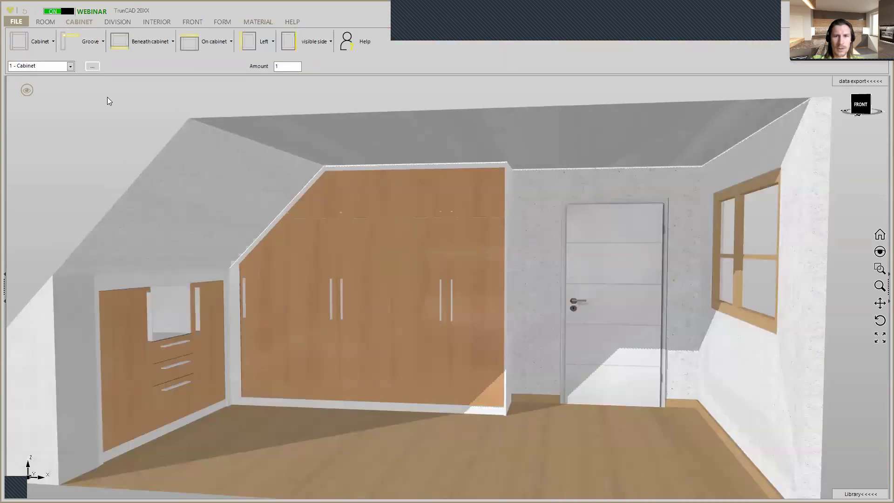
Step: Save a screenshot of the room view in the Projekte folder as a JPG named "Corner unit in sloping roof"
left_click(17, 21)
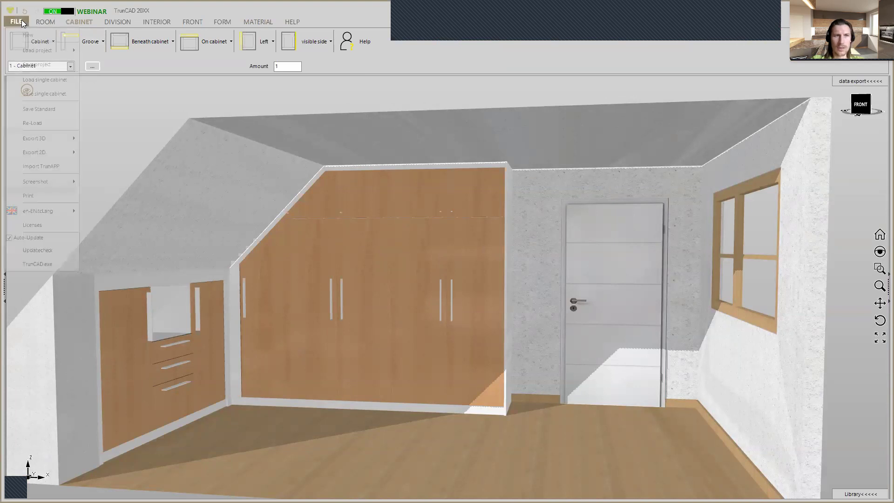
left_click(33, 182)
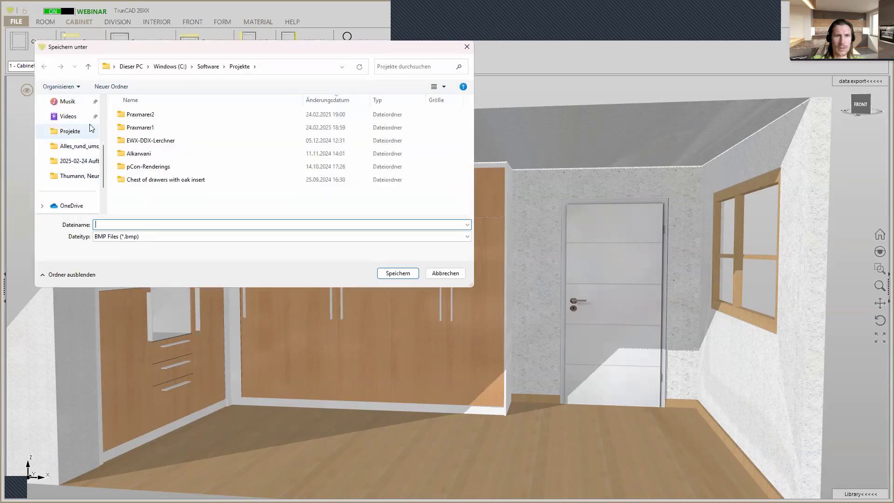
left_click(199, 237)
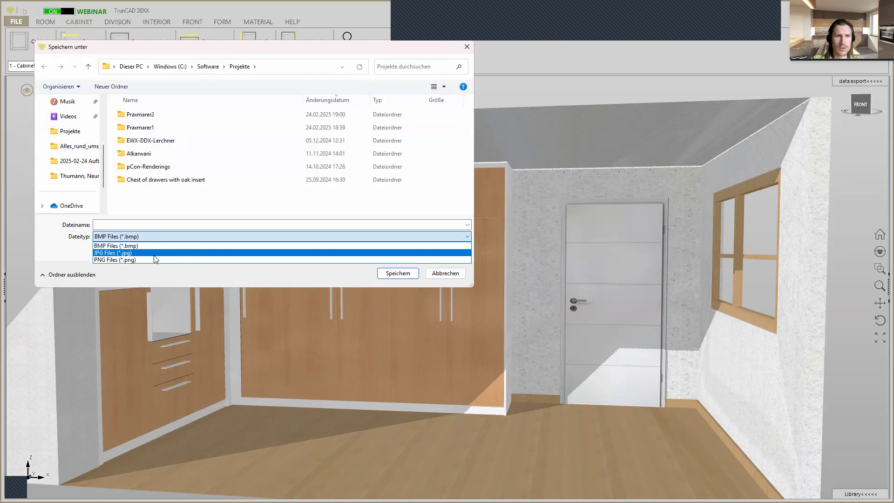
left_click(154, 254)
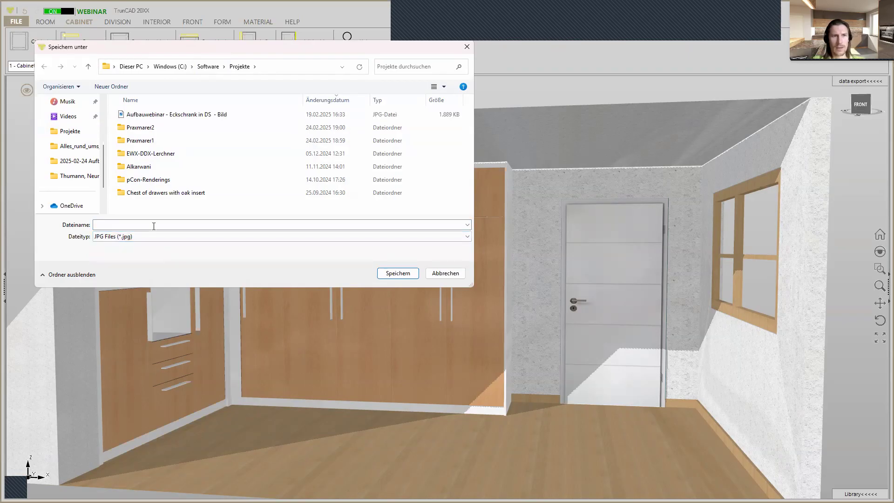
left_click(154, 226)
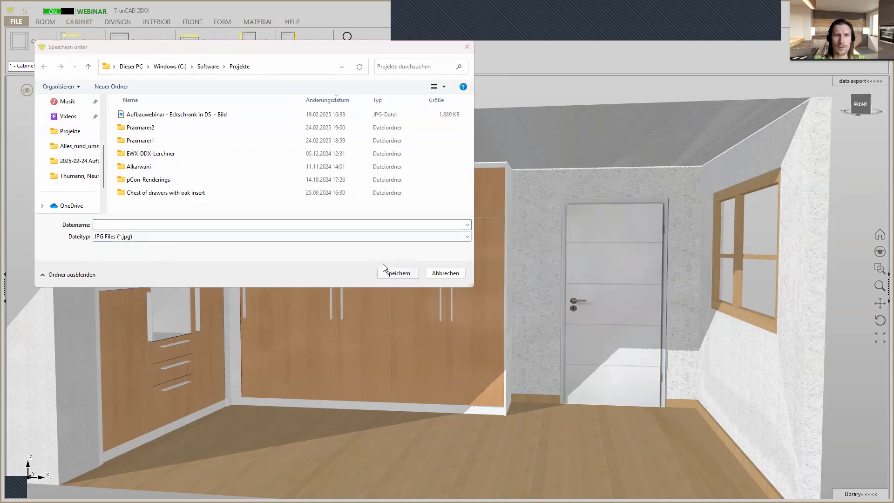
left_click(421, 222)
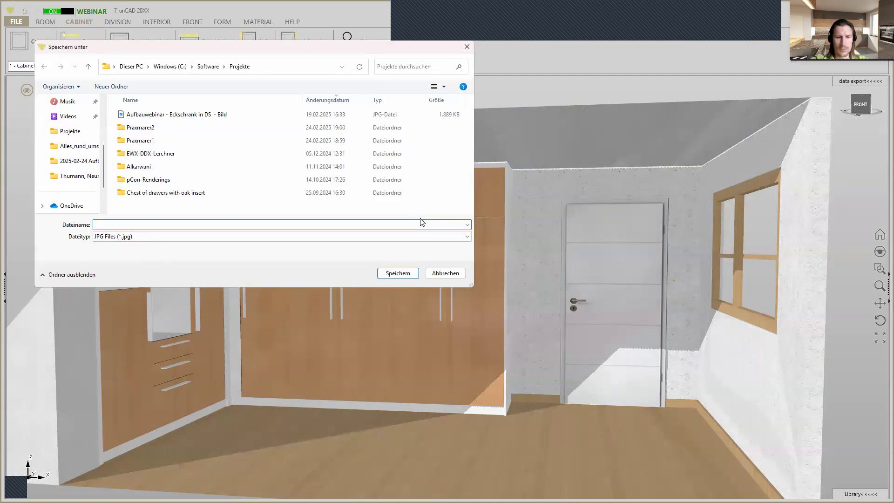
type("Corner")
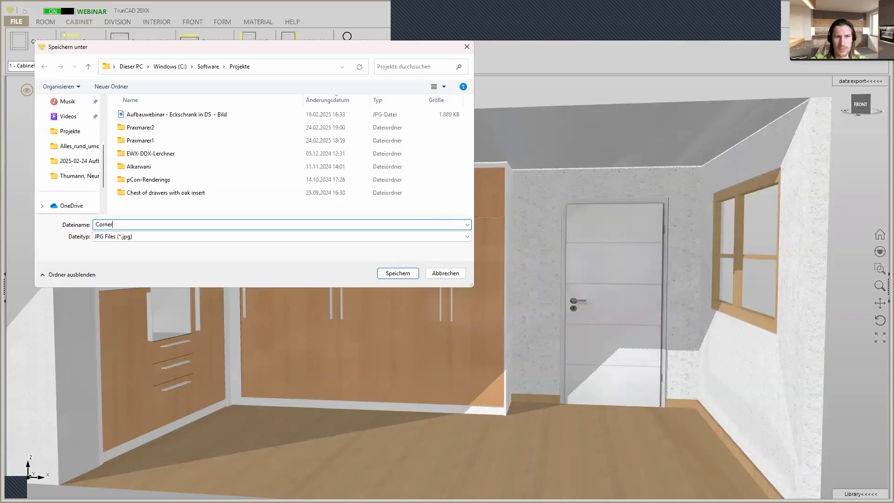
type(" unit in sloping roof")
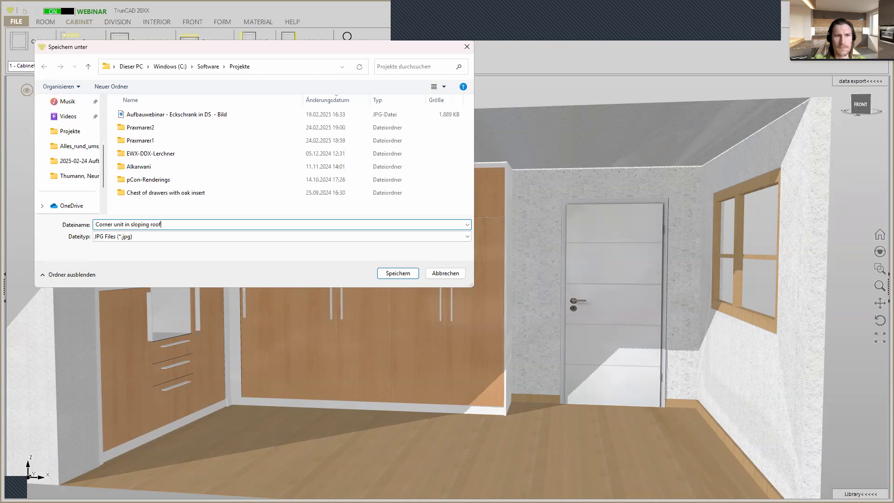
left_click(408, 274)
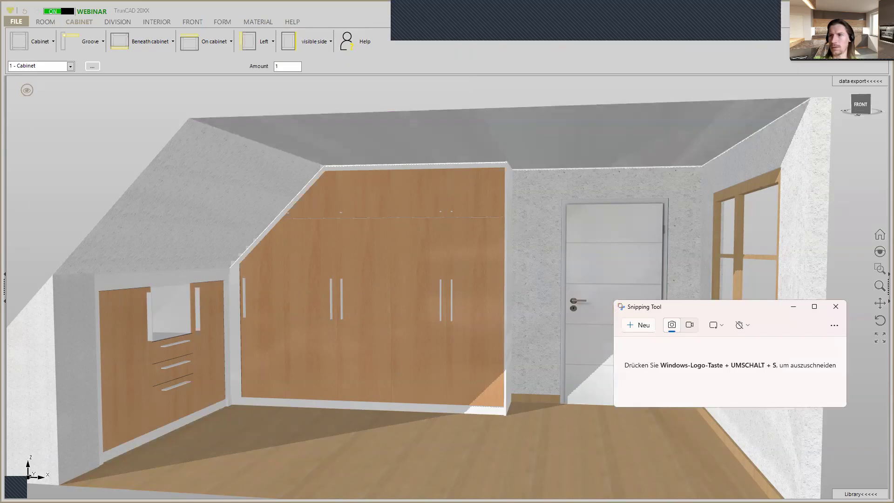
Step: Switch to the Snipping Tool, capture a rectangular snip of the whole room view, and minimise the captured image
left_click(303, 492)
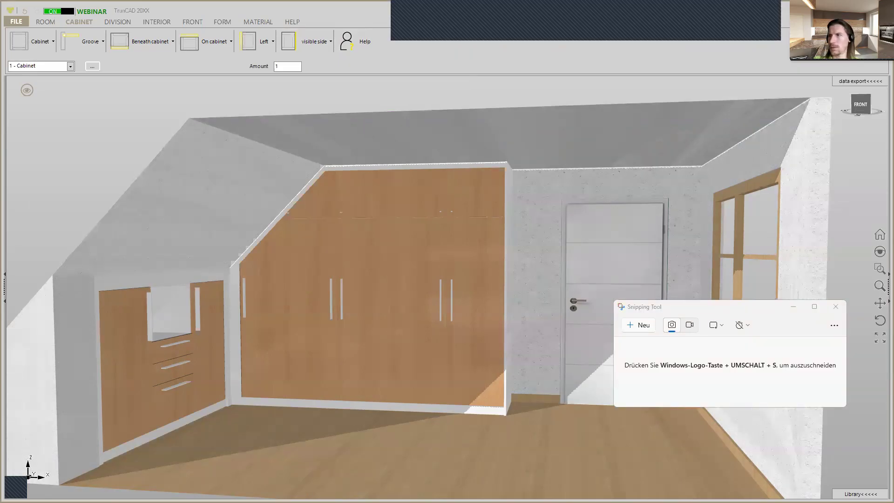
key("alt+Tab")
key("alt+Tab")
key("alt+Tab")
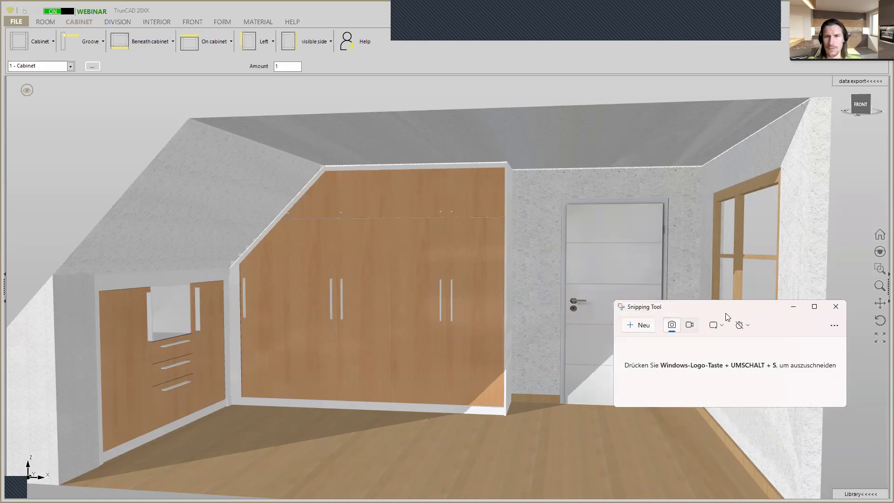
left_click_drag(726, 314, 819, 263)
left_click(770, 281)
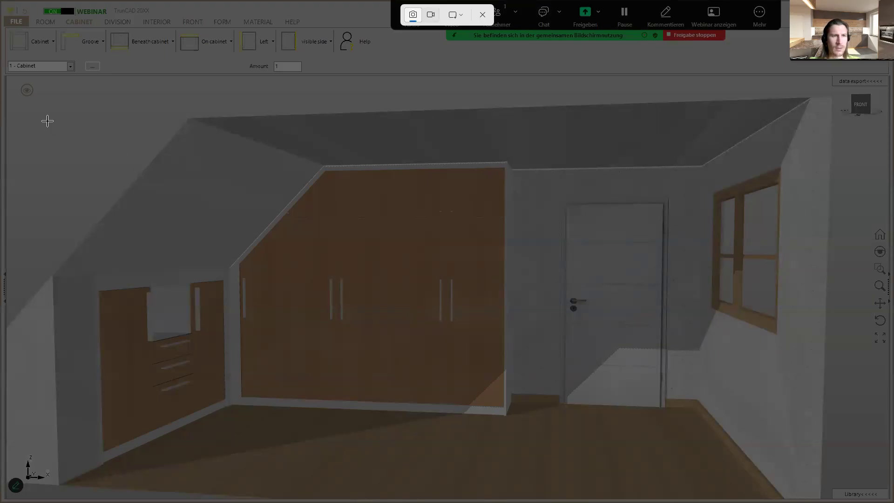
left_click_drag(43, 113, 792, 473)
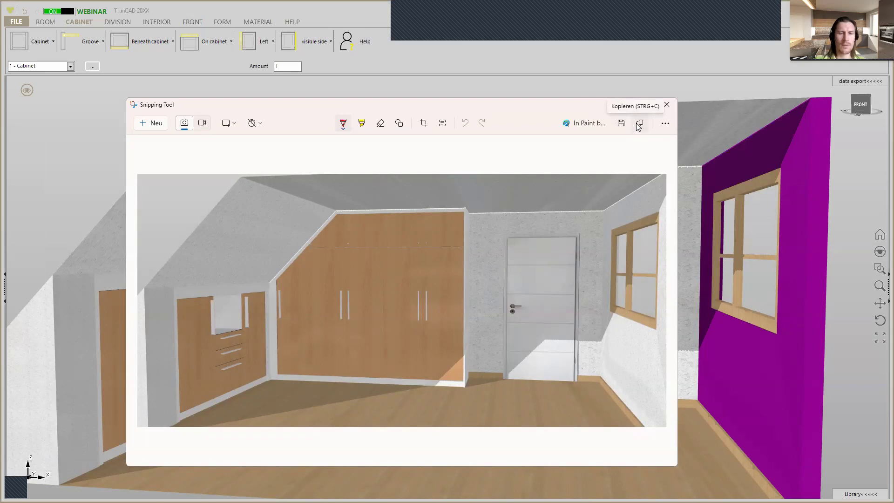
left_click(665, 124)
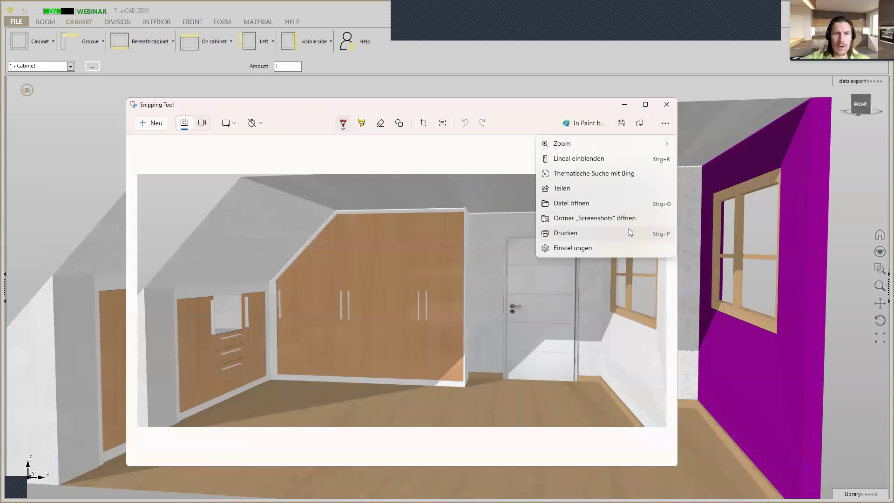
left_click(625, 105)
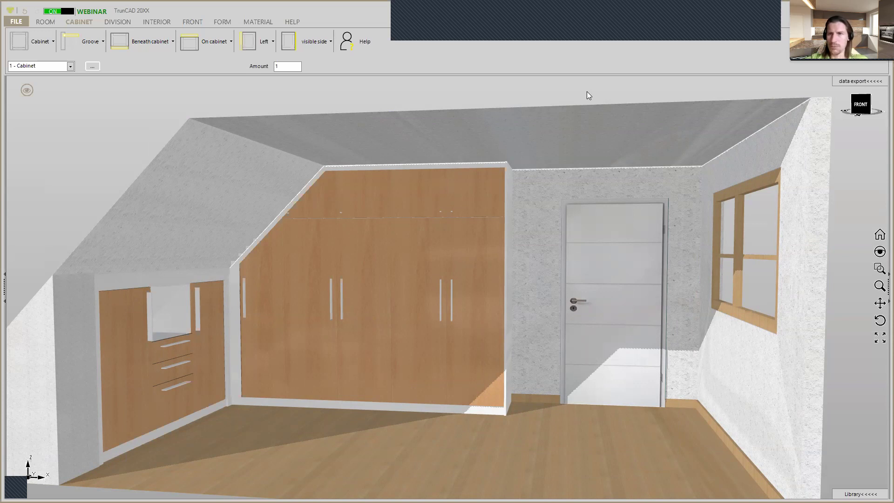
Step: Open the parts list for data export and generate the TrunOPT cutting plan for all cabinet parts
left_click(844, 83)
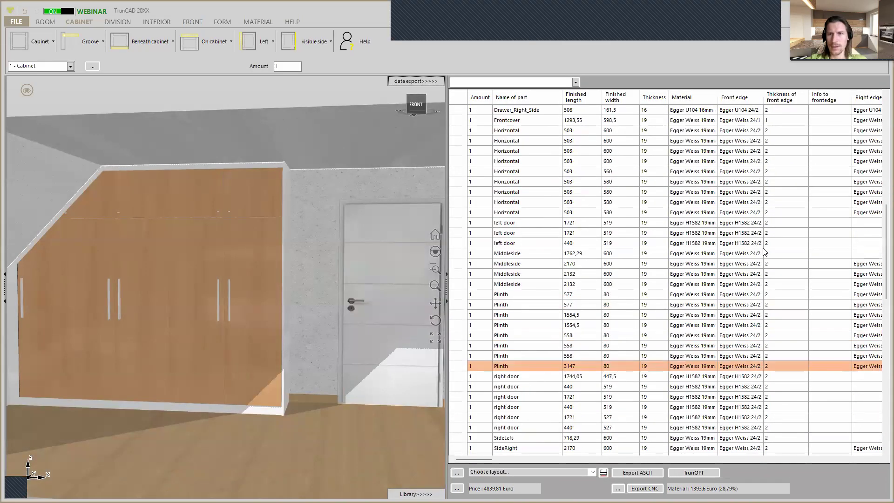
scroll(765, 252, "up", 12)
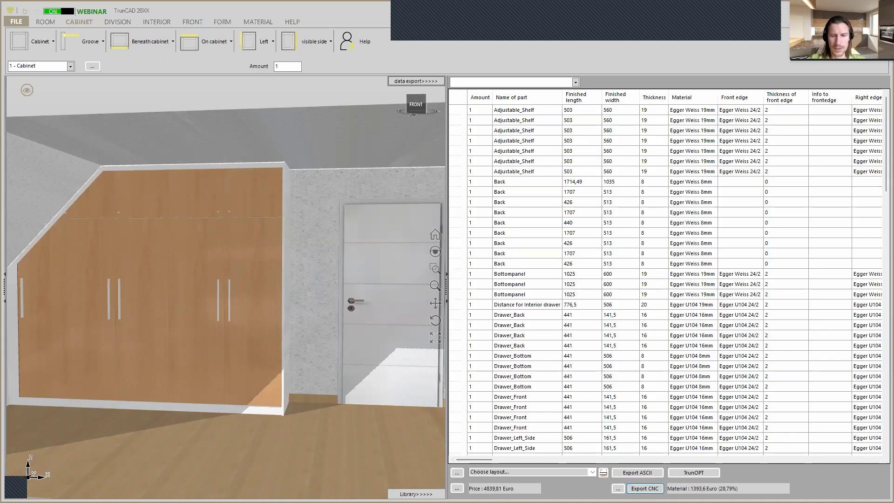
left_click(683, 473)
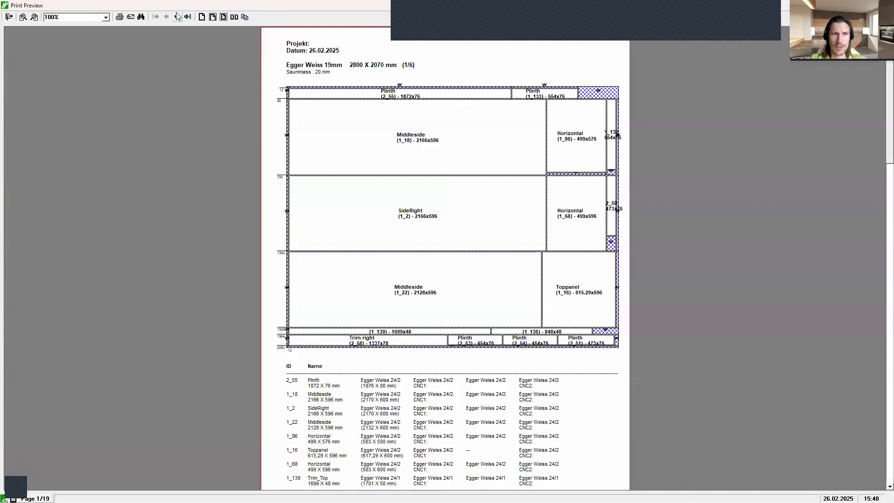
Step: Examine all board layouts in the cutting plan through the last Egger H1582 19mm sheet, and close the preview and parts list
left_click(177, 17)
left_click(177, 17)
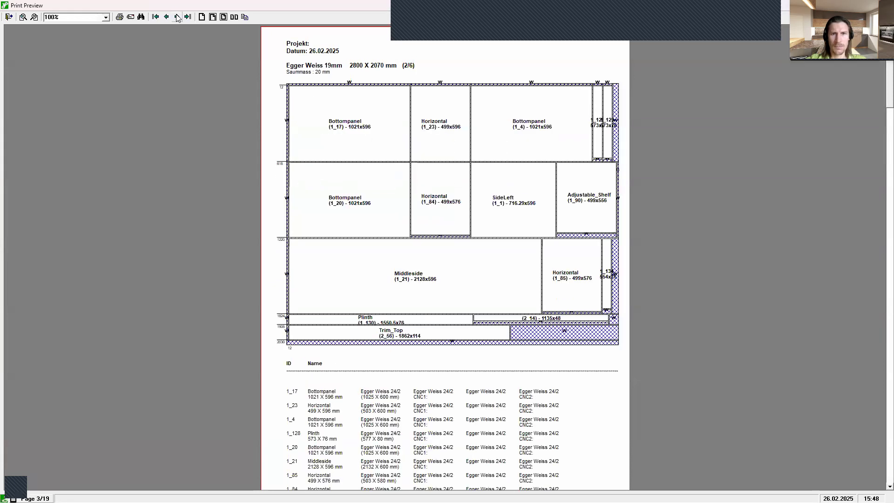
left_click(177, 17)
left_click(177, 17)
left_click(178, 17)
left_click(178, 17)
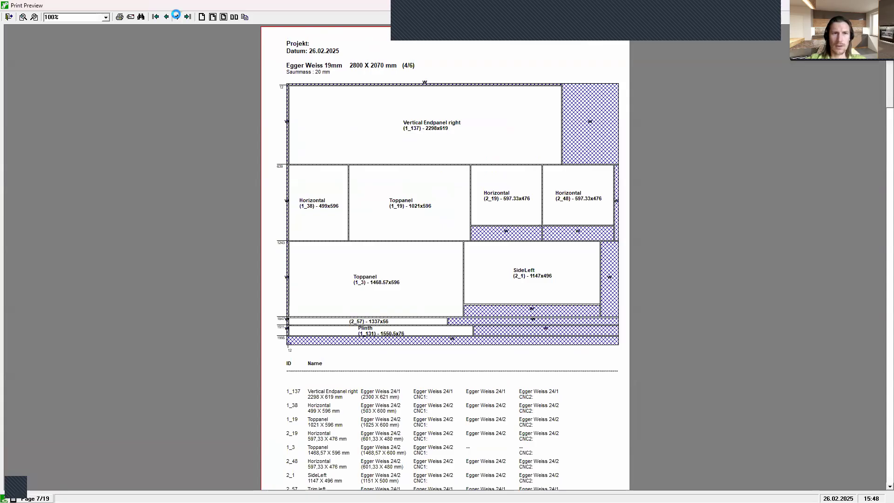
left_click(177, 16)
left_click(178, 17)
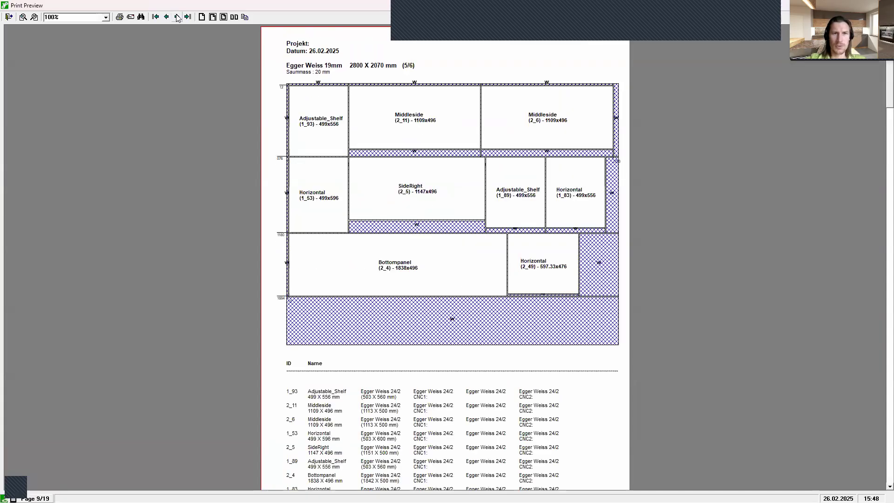
left_click(177, 17)
left_click(178, 16)
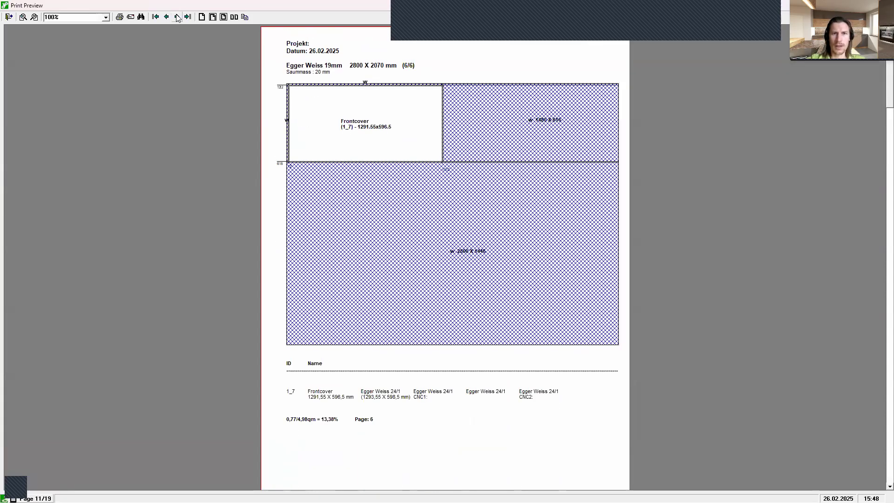
left_click(178, 17)
left_click(178, 17)
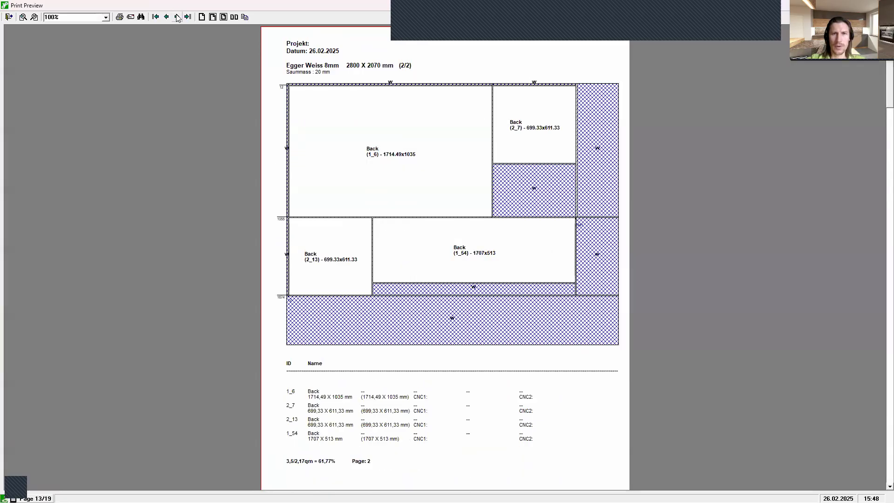
left_click(178, 16)
left_click(178, 17)
left_click(177, 17)
left_click(177, 17)
left_click(177, 17)
left_click(177, 17)
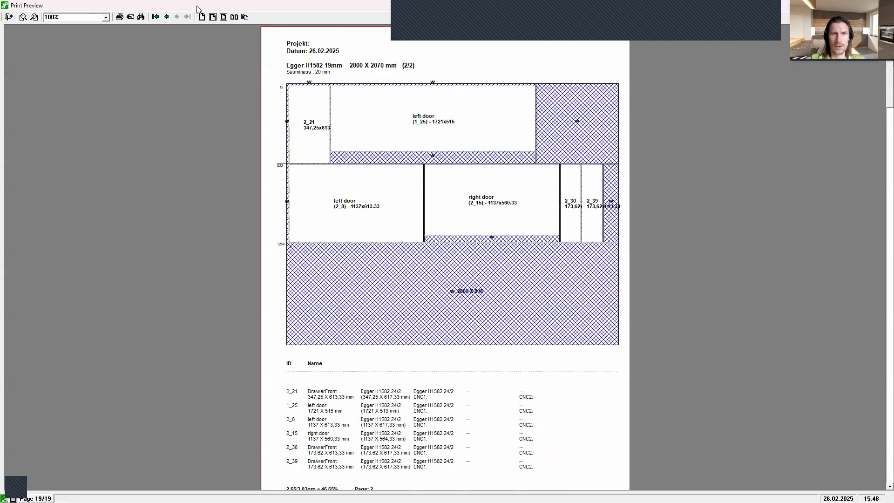
double_click(222, 7)
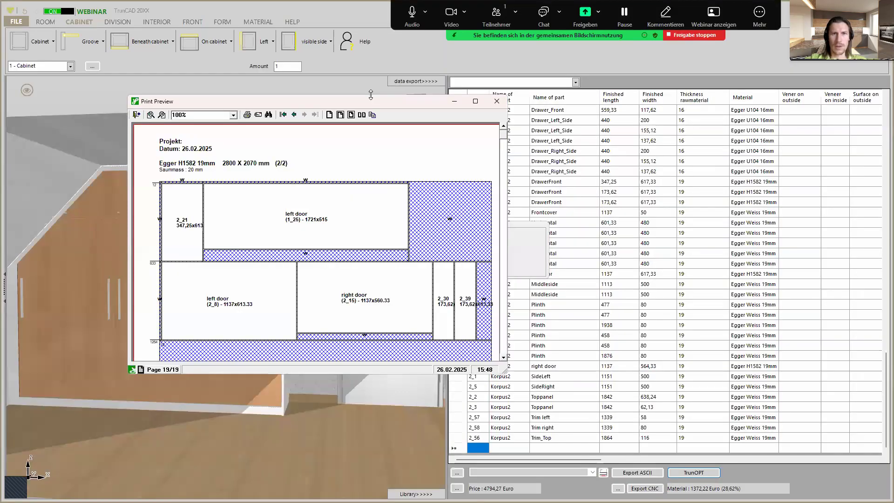
left_click(496, 101)
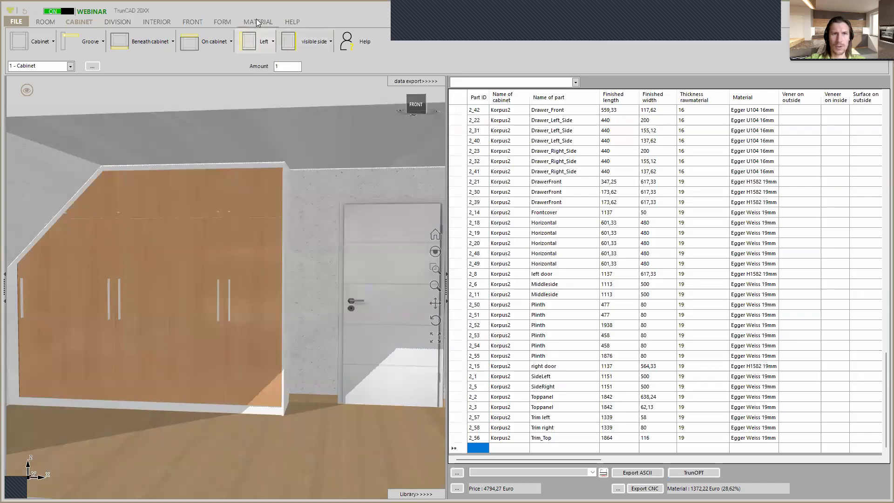
left_click(425, 82)
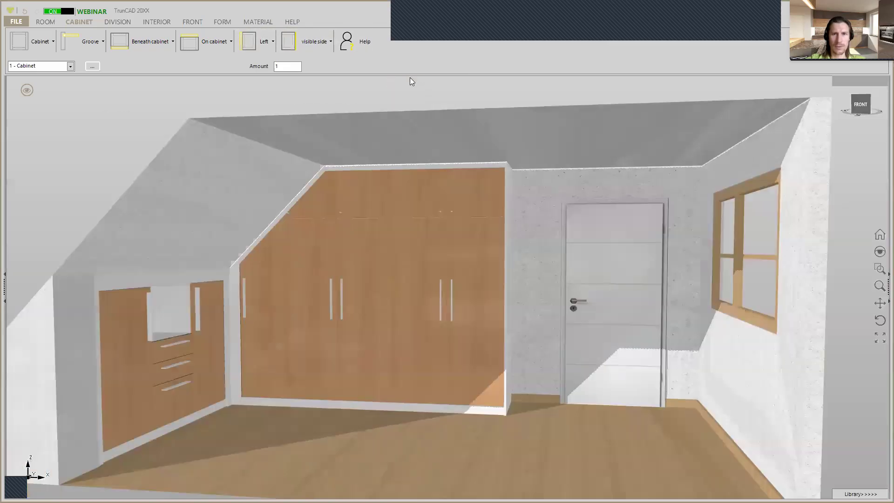
Step: Open the TrunCAD Starter Webinars help page in the browser and look through the available webinar videos
left_click(292, 22)
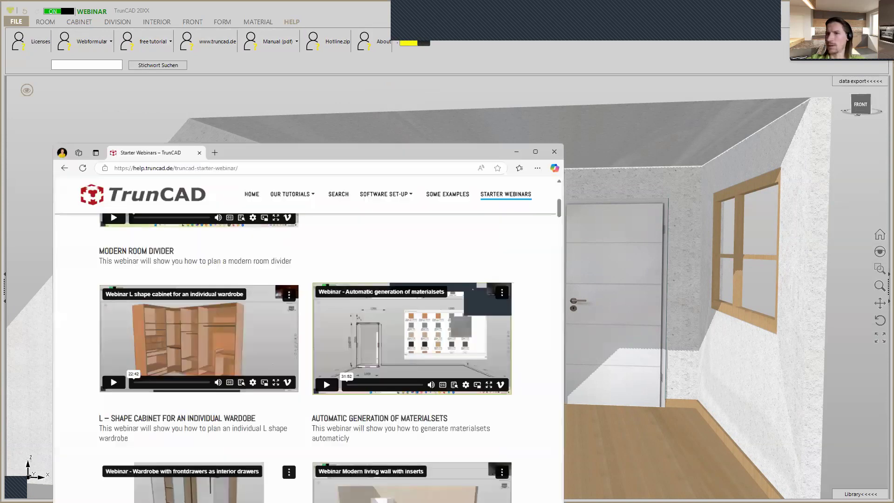
scroll(352, 361, "down", 2)
scroll(352, 362, "up", 6)
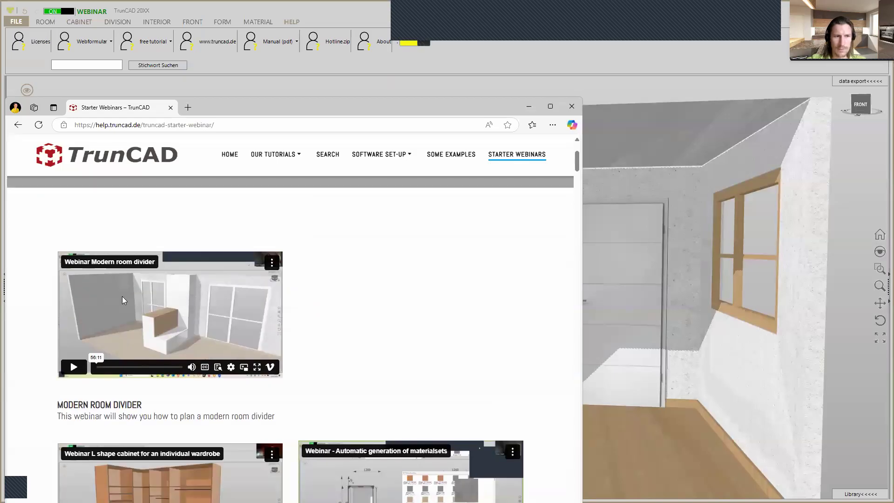
scroll(171, 400, "down", 5)
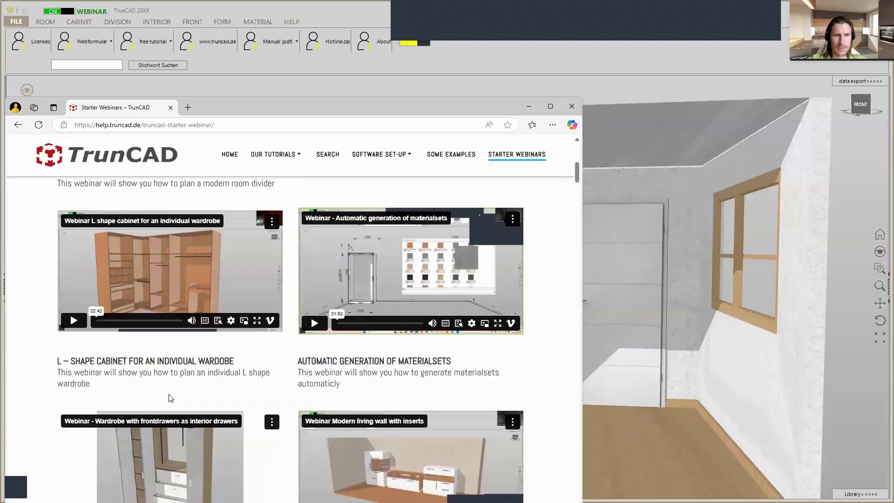
Step: Examine the further webinar entries down to the TrunOPT panel optimisation and hall cupboard videos, and minimise the browser to return to TrunCAD
scroll(216, 353, "down", 1)
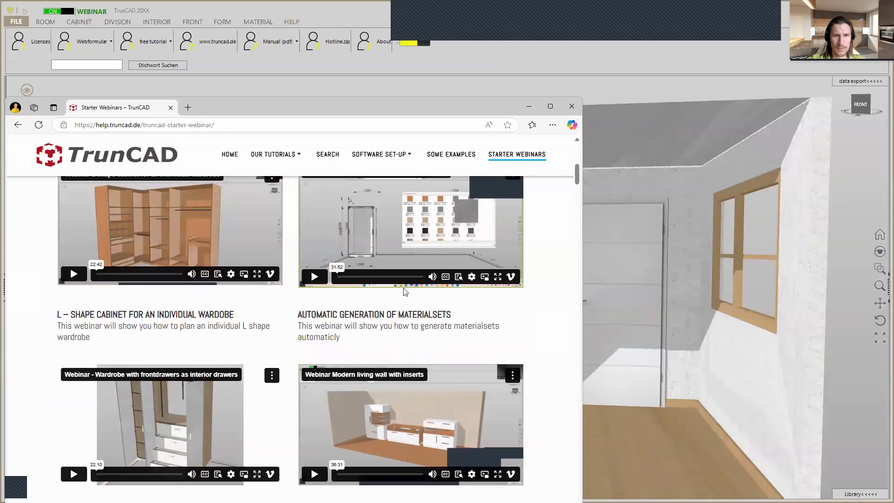
scroll(428, 278, "down", 4)
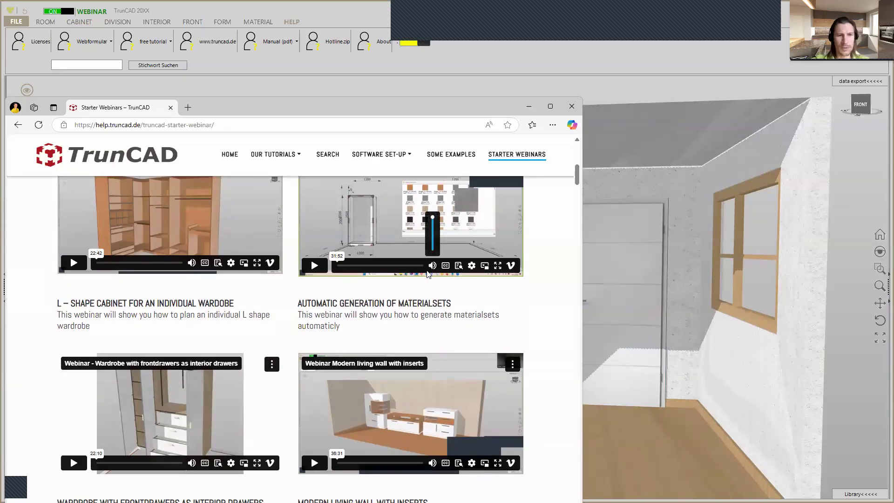
scroll(428, 274, "down", 2)
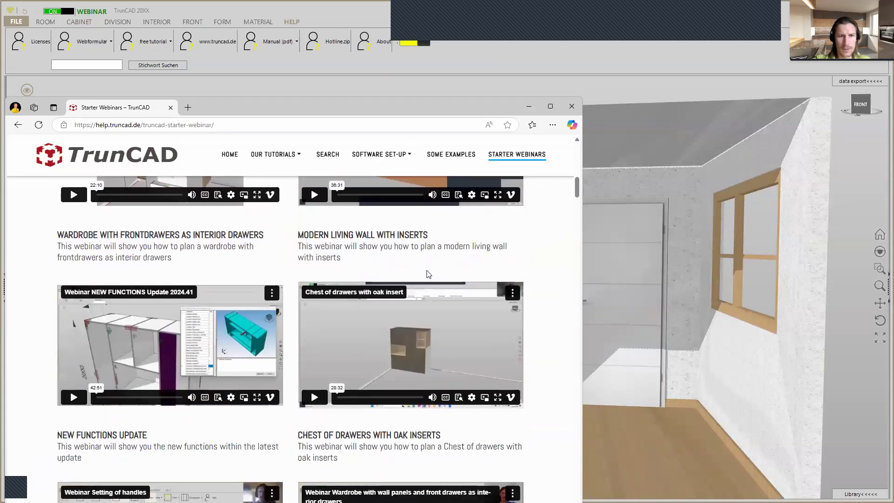
scroll(429, 274, "down", 7)
scroll(428, 274, "down", 14)
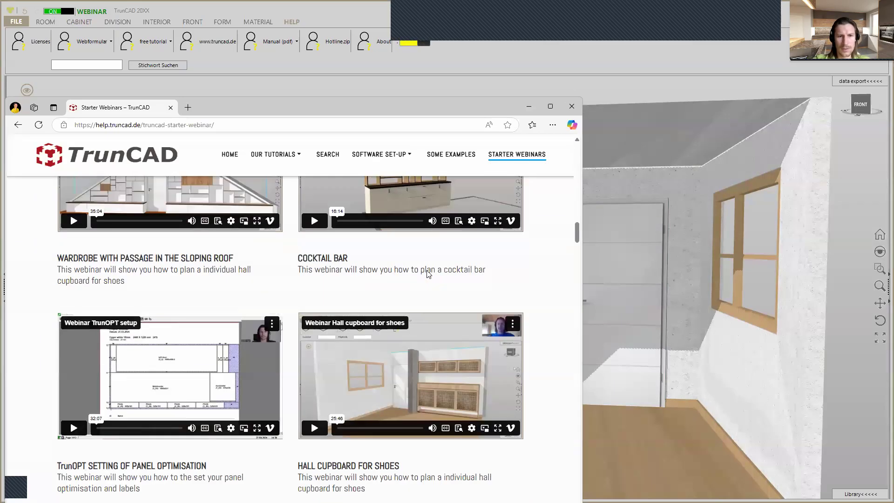
scroll(427, 273, "down", 1)
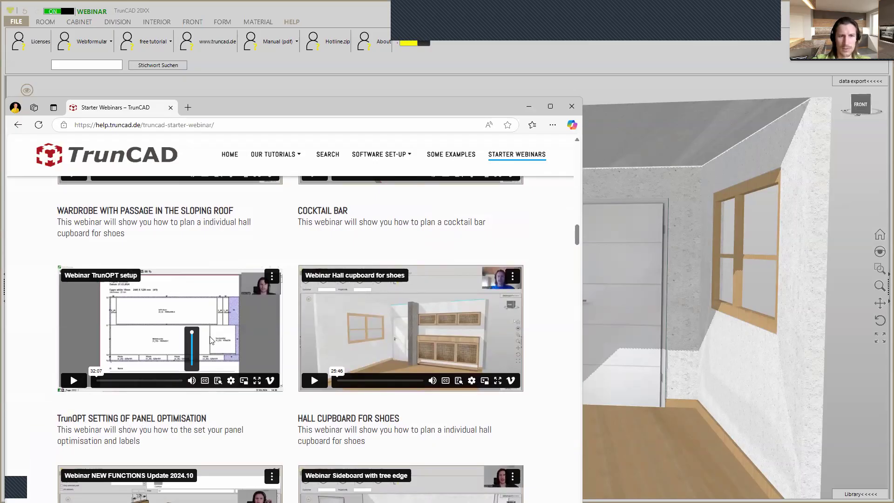
scroll(226, 314, "down", 2)
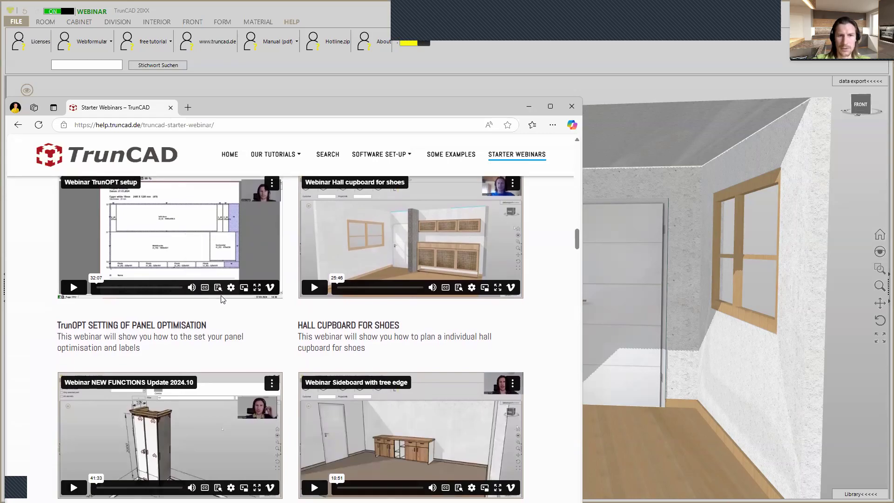
scroll(223, 300, "up", 3)
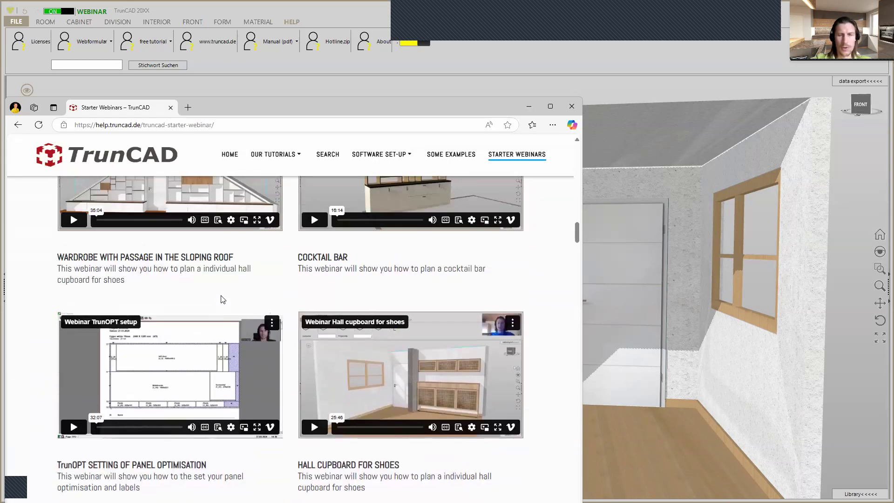
left_click(532, 103)
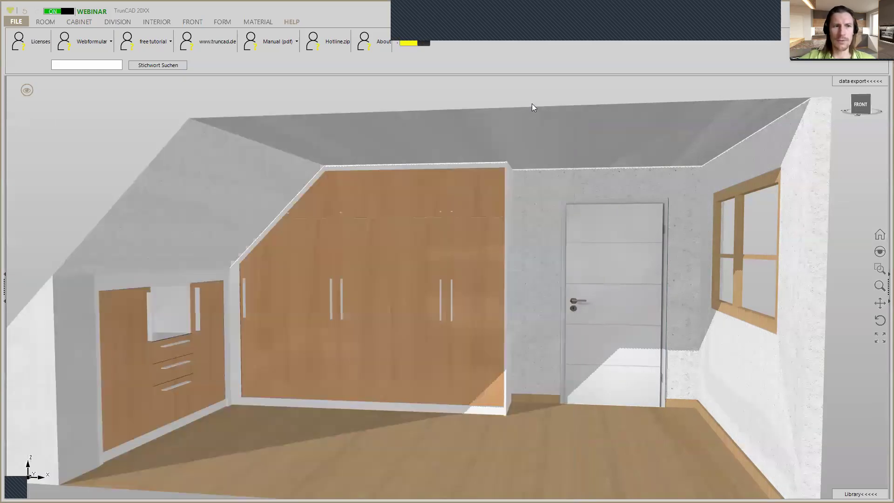